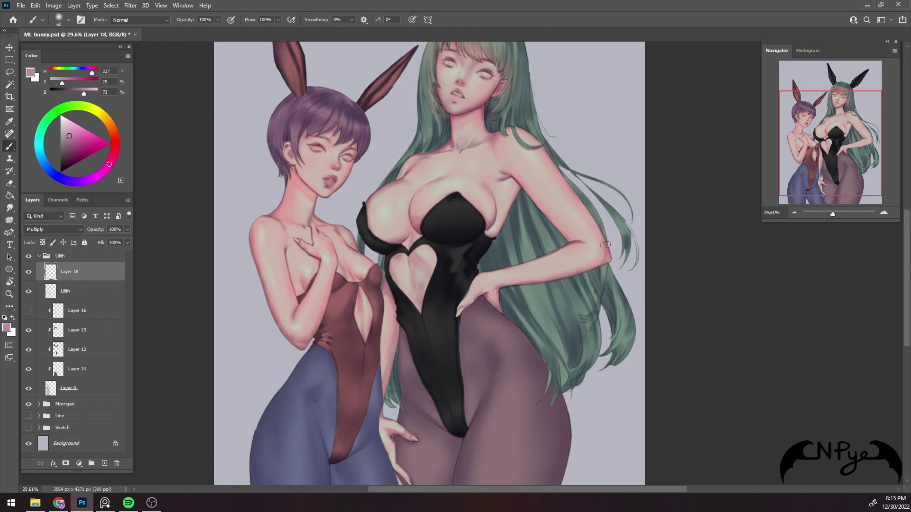
# Pan up to the bunny ears and move Layer 18 below the Lilith layer in its group
pyautogui.moveTo(575, 231); pyautogui.dragTo(559, 291)
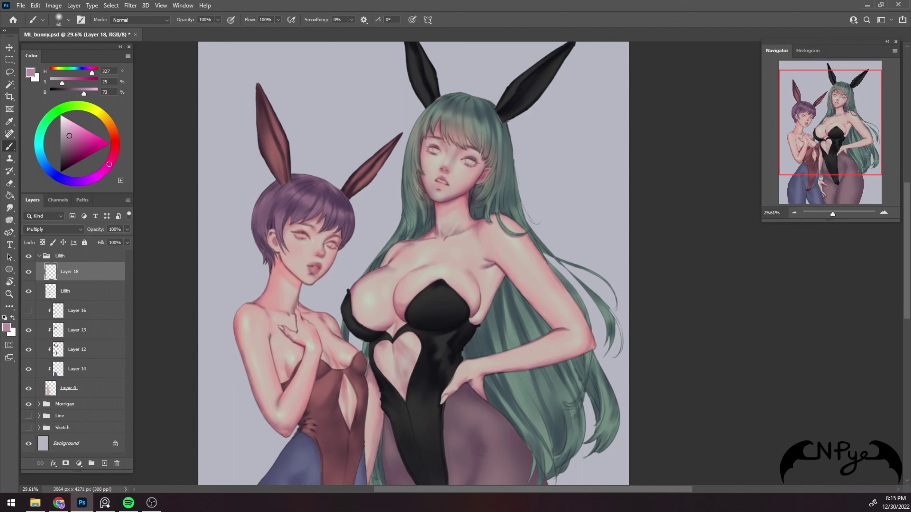
pyautogui.click(105, 502)
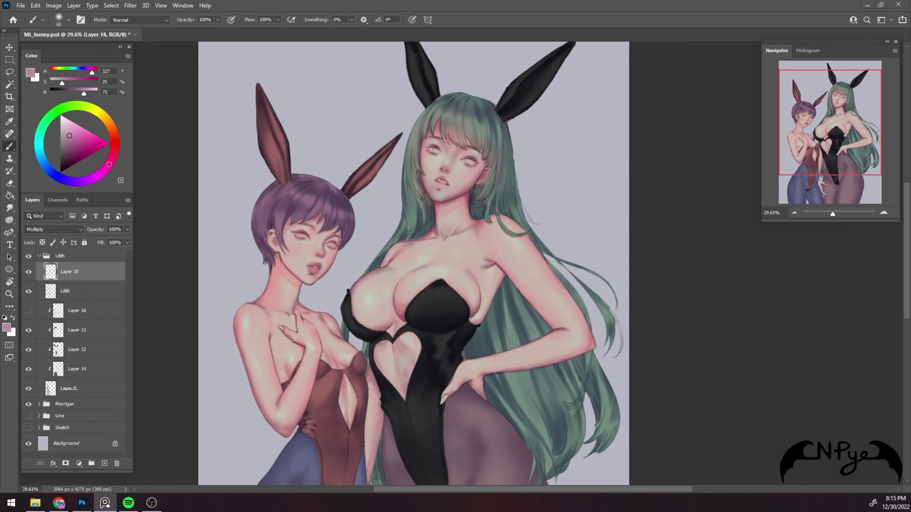
pyautogui.moveTo(104, 275); pyautogui.dragTo(104, 302)
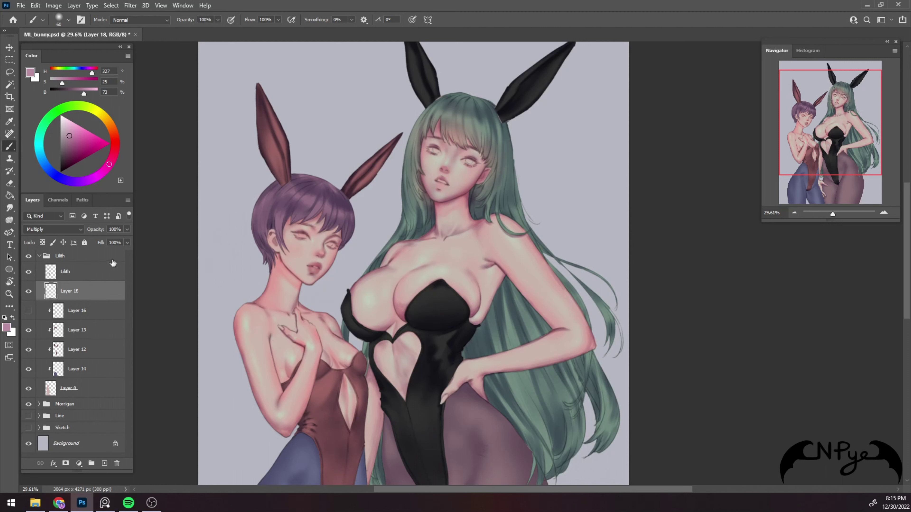
# Set the Morrigan layer to 68% opacity and the Lilith layer to 75%
pyautogui.click(36, 408)
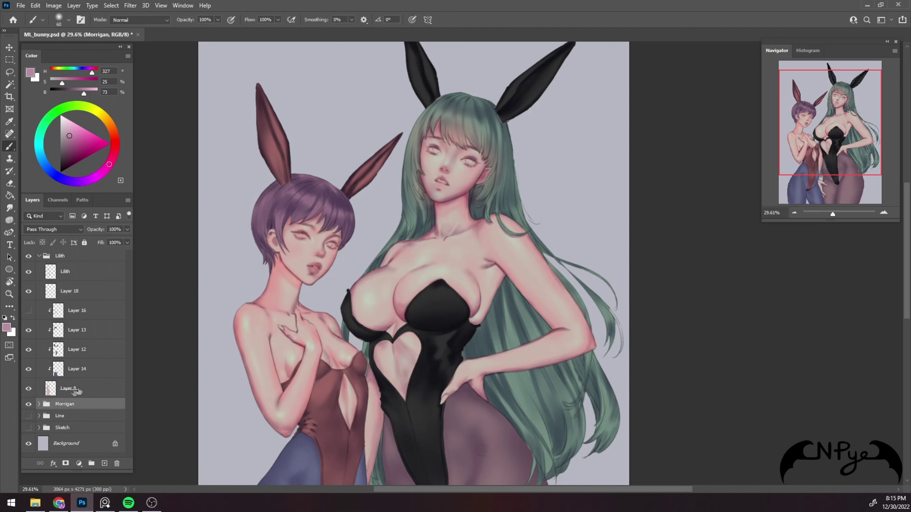
pyautogui.click(38, 404)
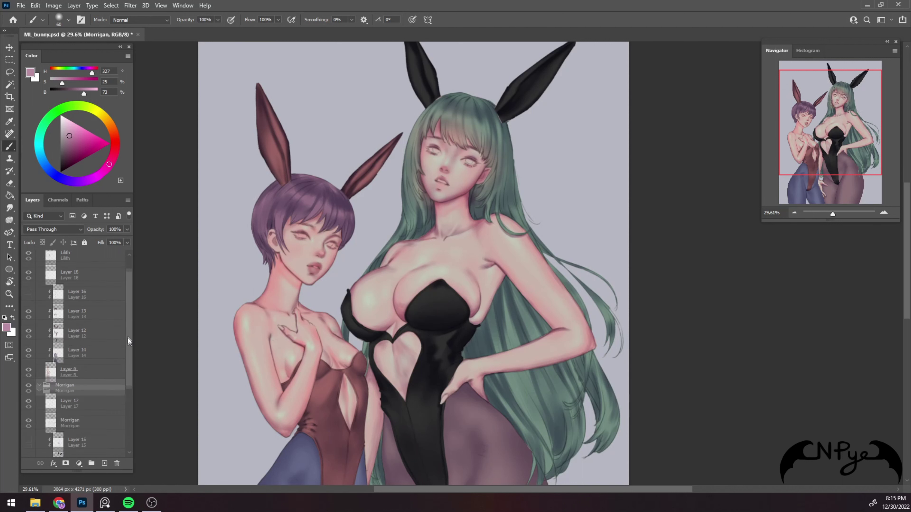
pyautogui.moveTo(127, 322)
pyautogui.mouseDown()
pyautogui.moveTo(127, 365)
pyautogui.moveTo(106, 372)
pyautogui.mouseUp()
pyautogui.click(108, 343)
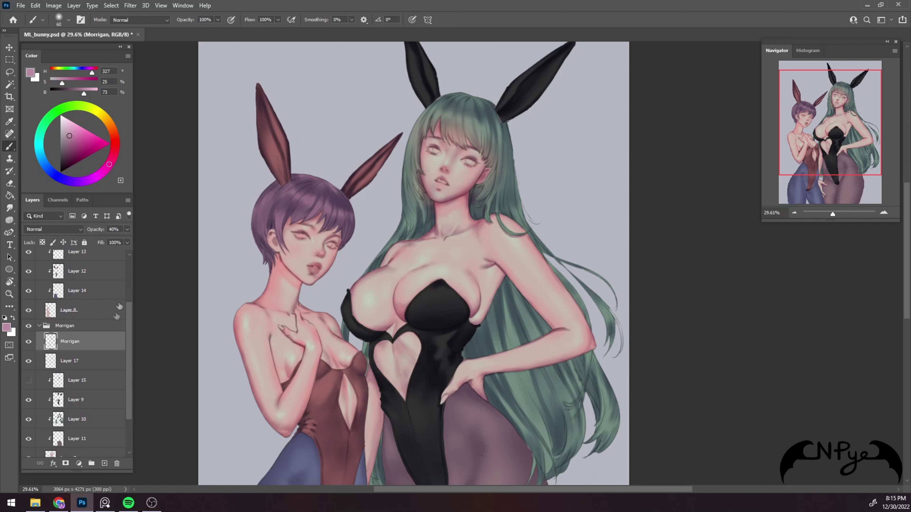
pyautogui.click(127, 229)
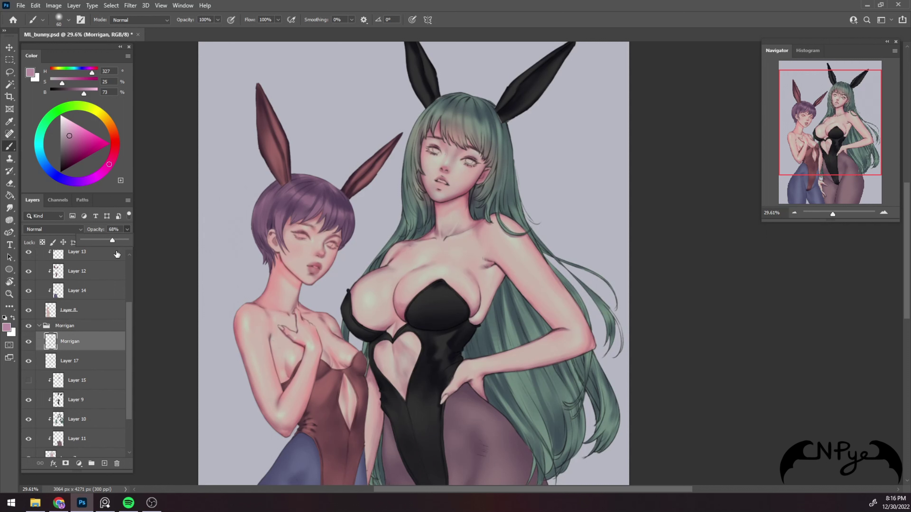
pyautogui.moveTo(130, 314); pyautogui.dragTo(130, 257)
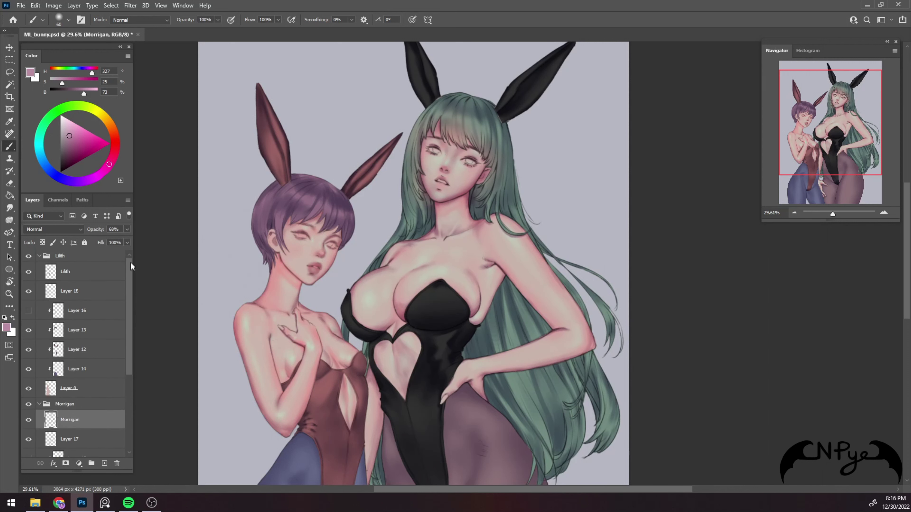
pyautogui.click(90, 271)
pyautogui.click(127, 230)
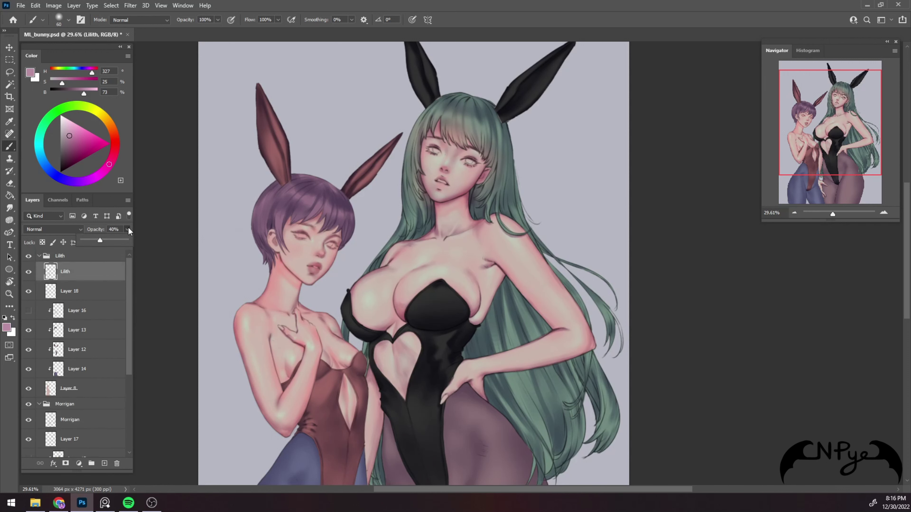
pyautogui.click(115, 240)
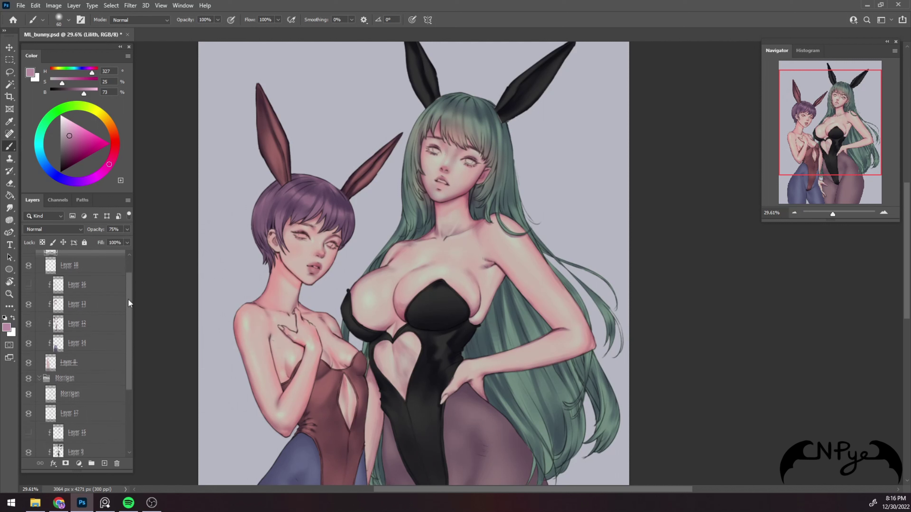
# Reorder Layer 17, then merge Layer 17 into Layer 7 and Layer 18 into Layer 8
pyautogui.moveTo(130, 286); pyautogui.dragTo(128, 344)
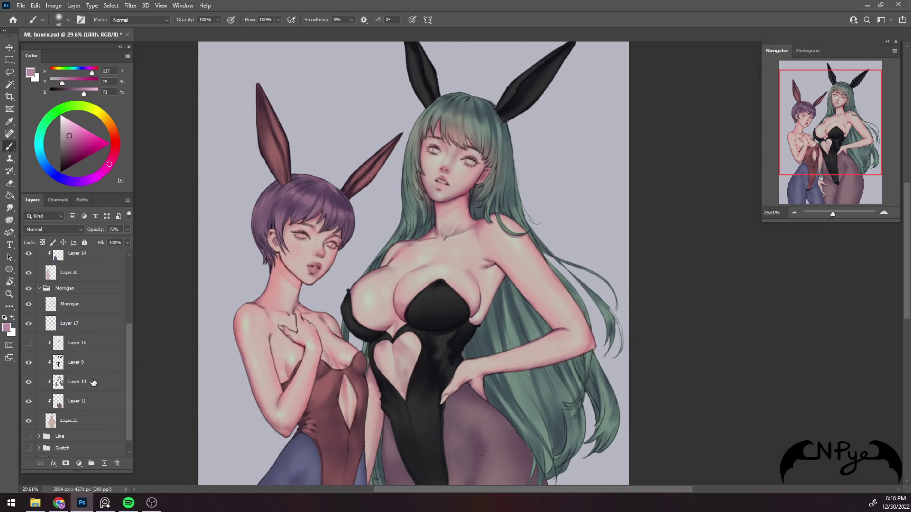
pyautogui.click(93, 383)
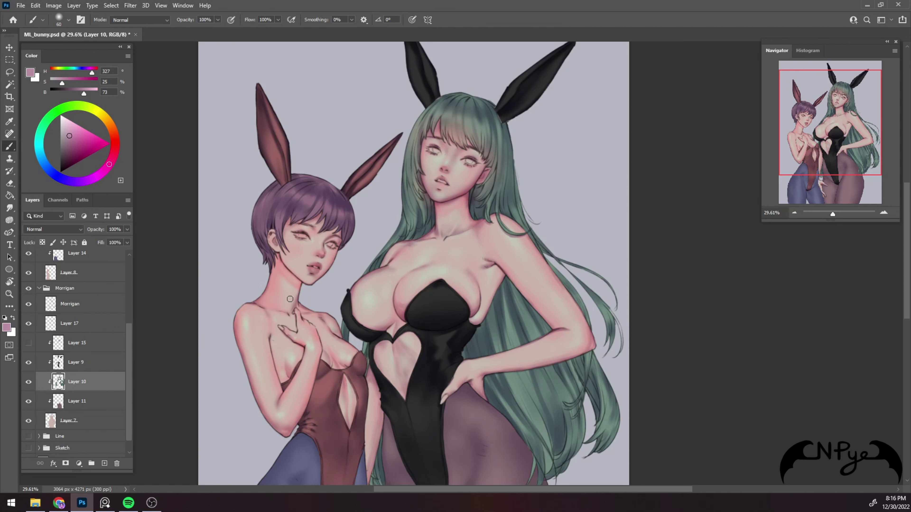
pyautogui.click(28, 323)
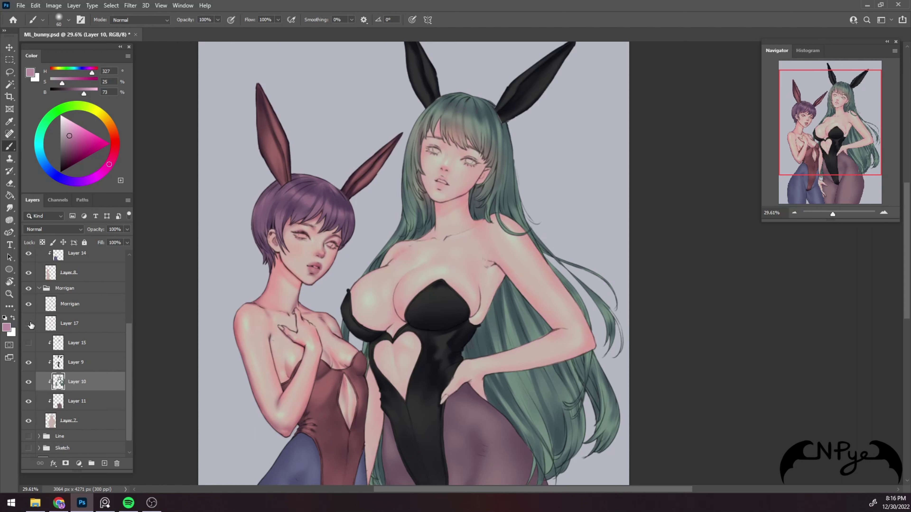
pyautogui.click(94, 324)
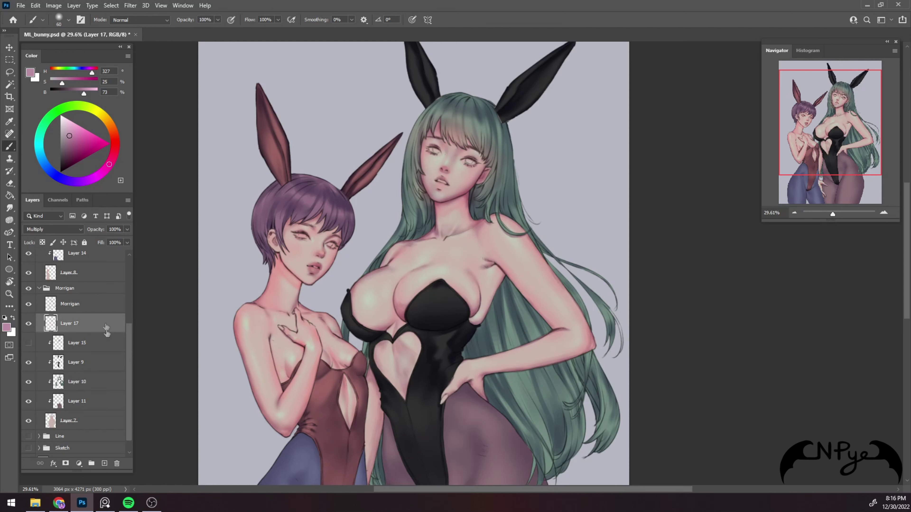
pyautogui.moveTo(106, 327); pyautogui.dragTo(105, 414)
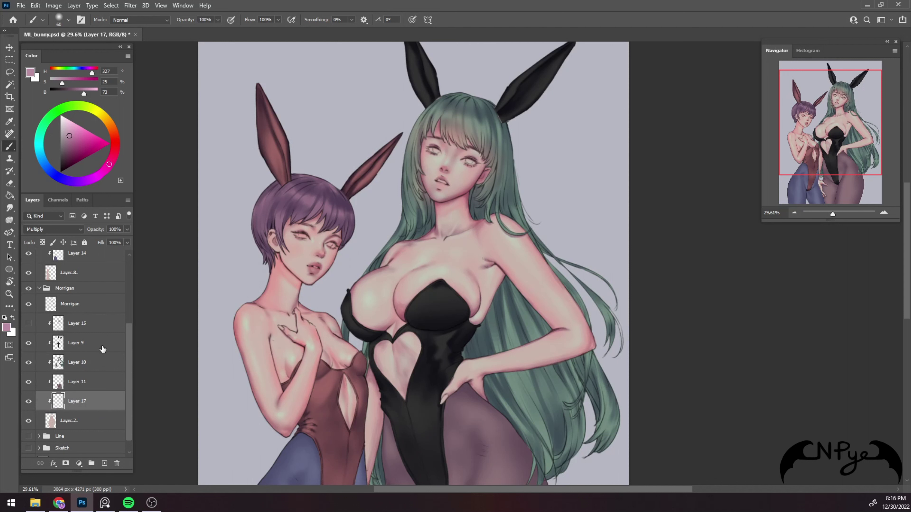
pyautogui.press('Delete')
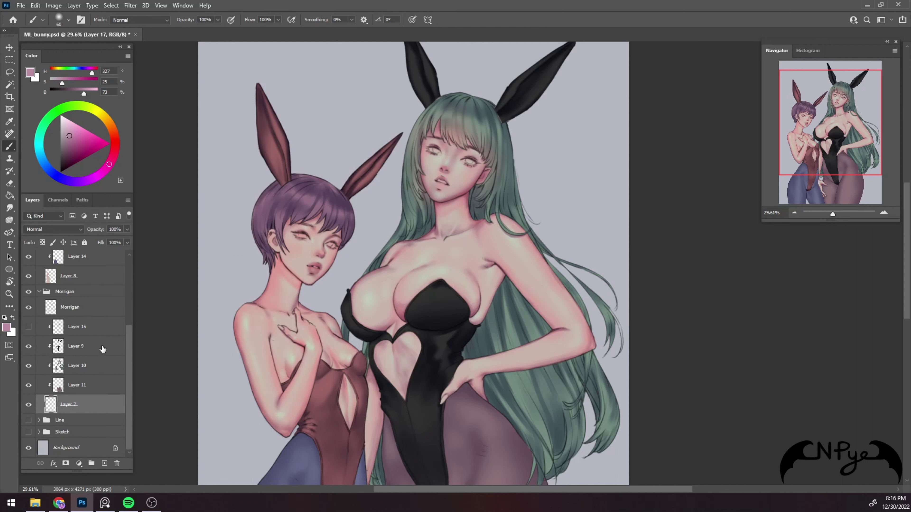
pyautogui.moveTo(129, 333)
pyautogui.mouseDown()
pyautogui.moveTo(129, 273)
pyautogui.moveTo(105, 330)
pyautogui.moveTo(109, 369)
pyautogui.mouseUp()
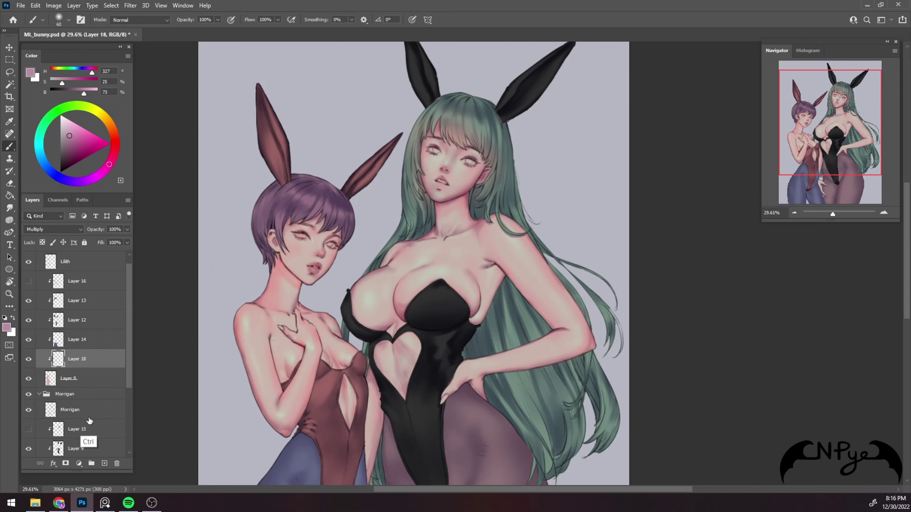
pyautogui.press('Delete')
pyautogui.moveTo(129, 354); pyautogui.dragTo(129, 356)
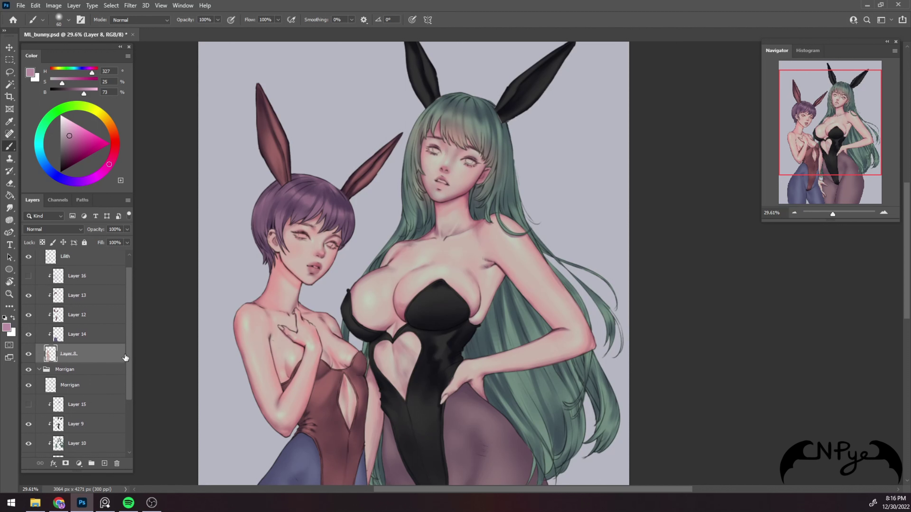
pyautogui.moveTo(128, 380); pyautogui.dragTo(131, 415)
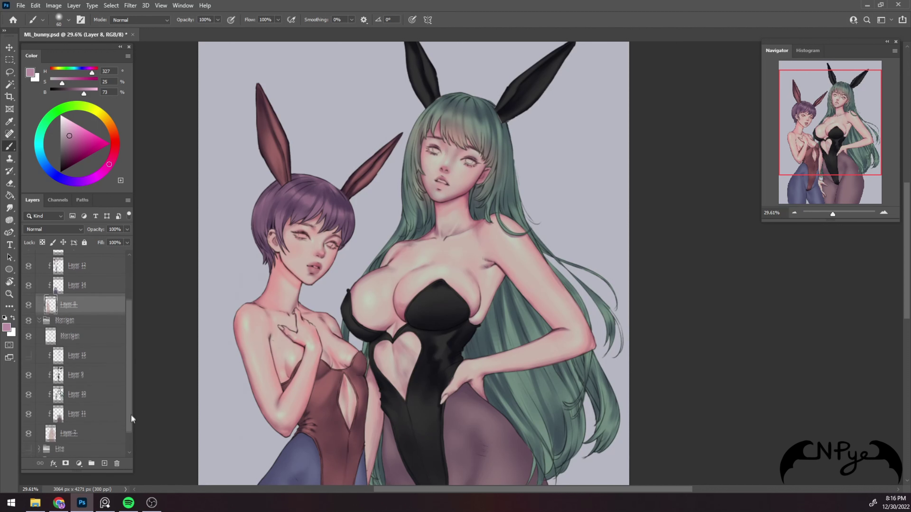
# Add a new layer above Layer 7, clipped to it
pyautogui.click(102, 417)
pyautogui.click(104, 463)
pyautogui.hotkey('ctrl', 'alt', 'g')
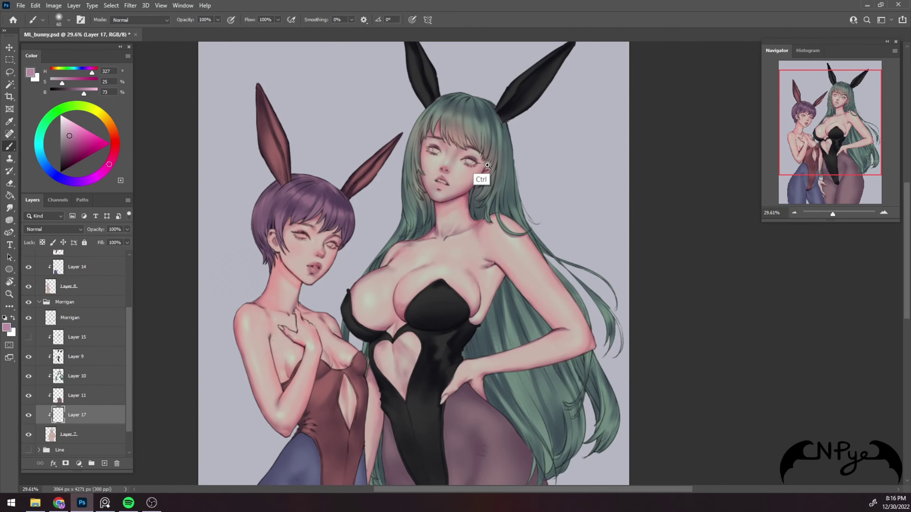
# Zoom into the green-haired girl's face, sample teal from her hair, and tilt the view about 20°
pyautogui.moveTo(481, 179); pyautogui.dragTo(545, 177)
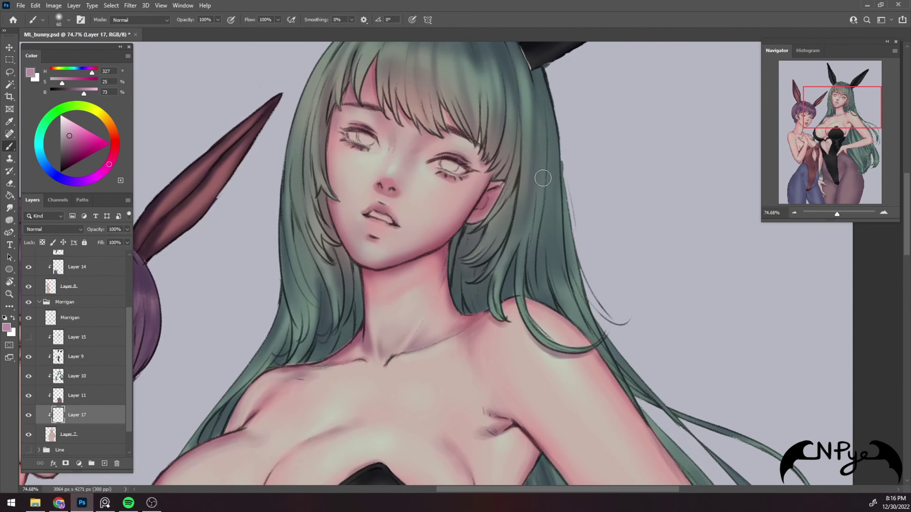
pyautogui.press('i')
pyautogui.click(541, 177)
pyautogui.click(472, 71)
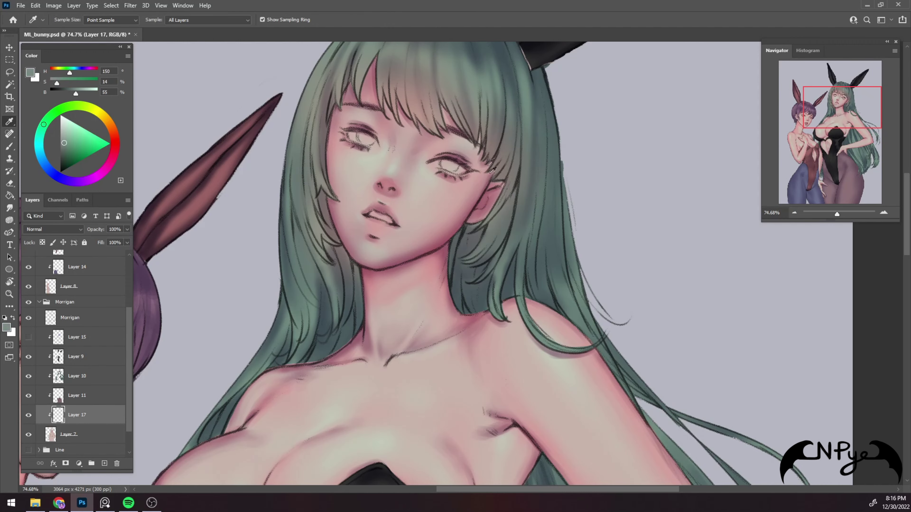
pyautogui.moveTo(510, 170); pyautogui.dragTo(505, 224)
pyautogui.press('r')
pyautogui.moveTo(571, 225); pyautogui.dragTo(545, 180)
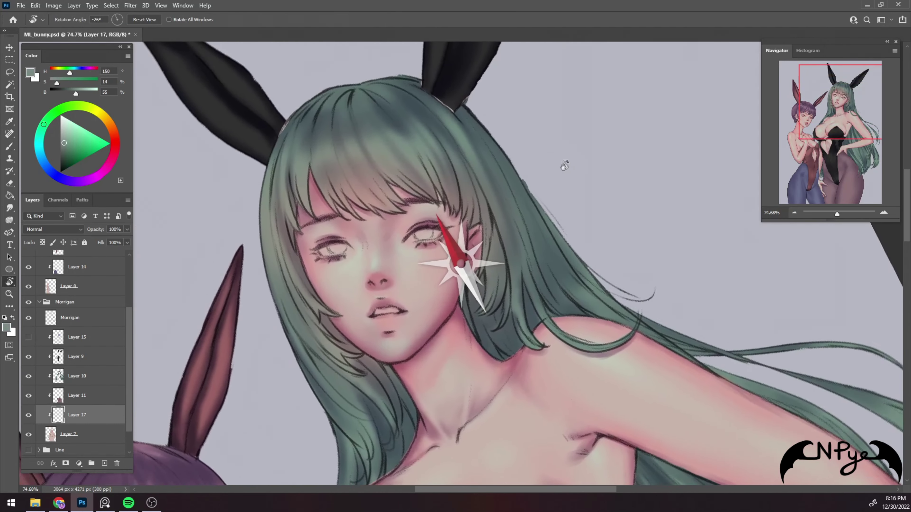
# Paint grey-teal into both irises with a size-30 brush
pyautogui.press('b')
pyautogui.press('[')
pyautogui.press('[')
pyautogui.press('[')
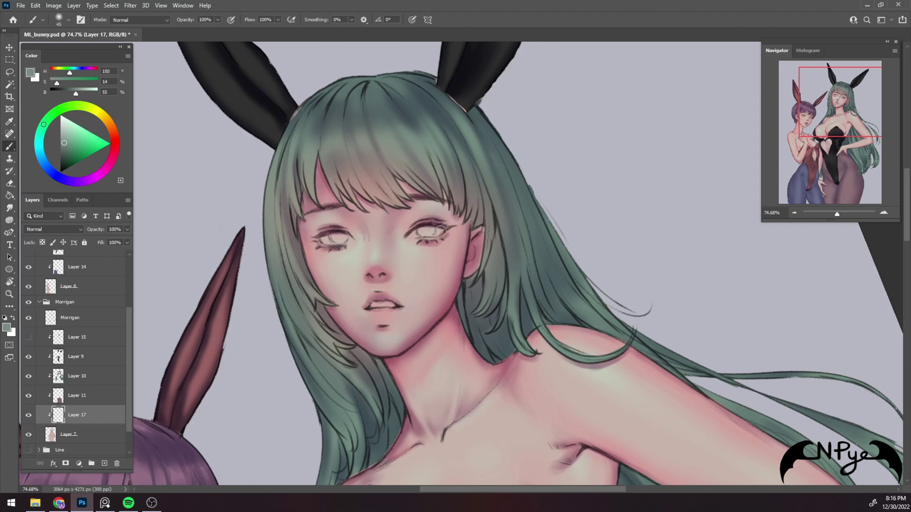
pyautogui.moveTo(441, 228)
pyautogui.mouseDown()
pyautogui.moveTo(427, 229)
pyautogui.moveTo(436, 230)
pyautogui.mouseUp()
pyautogui.moveTo(335, 236); pyautogui.dragTo(346, 238)
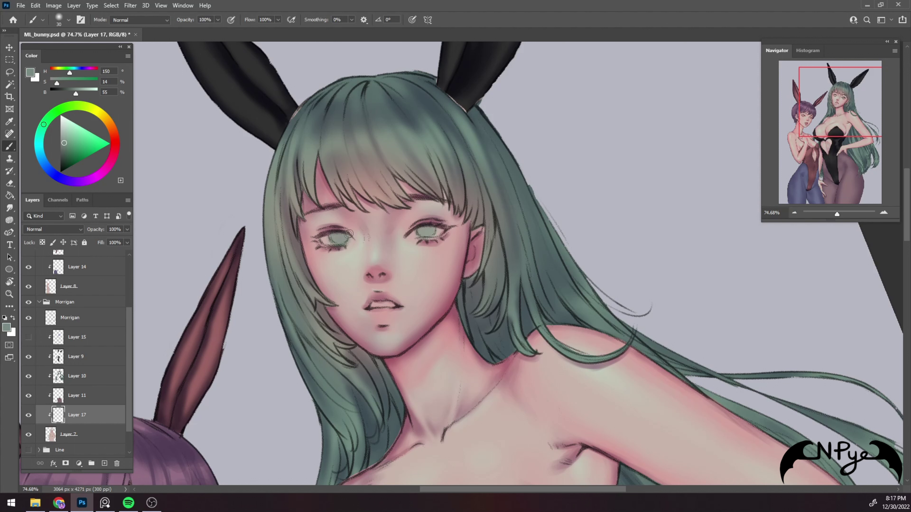
# Choose a greyish pink and reduce the brush to size 25
pyautogui.moveTo(444, 233); pyautogui.dragTo(450, 200)
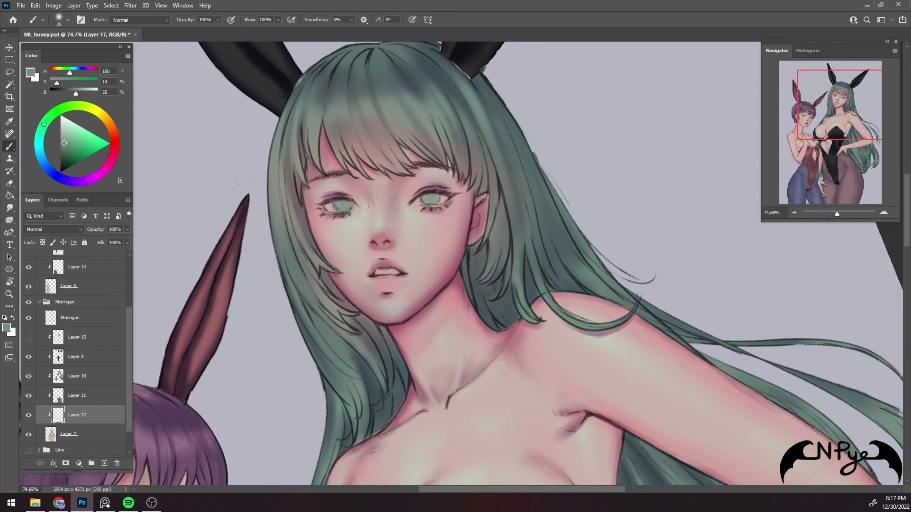
pyautogui.press('[')
pyautogui.click(115, 145)
# Brush bright pink onto the upper lip, then deepen both lips with red
pyautogui.moveTo(64, 143); pyautogui.dragTo(79, 131)
pyautogui.press(']')
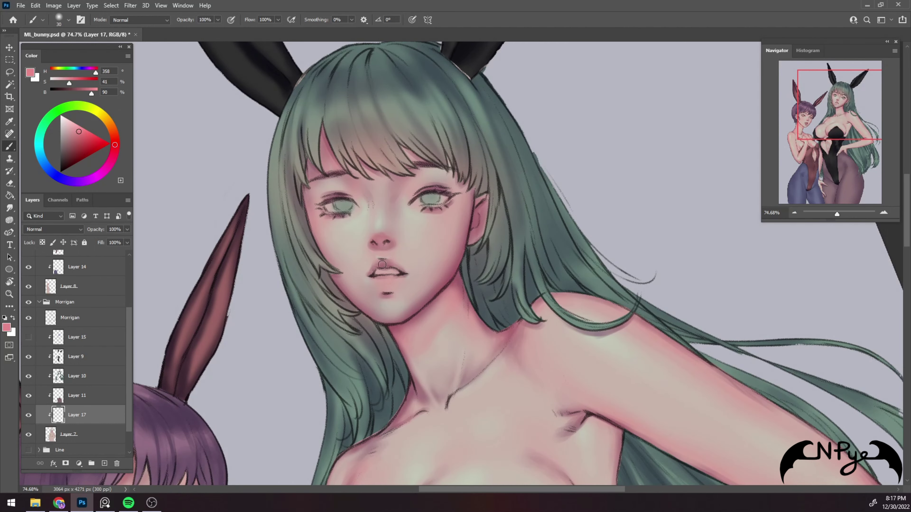
pyautogui.moveTo(387, 265); pyautogui.dragTo(400, 272)
pyautogui.click(82, 145)
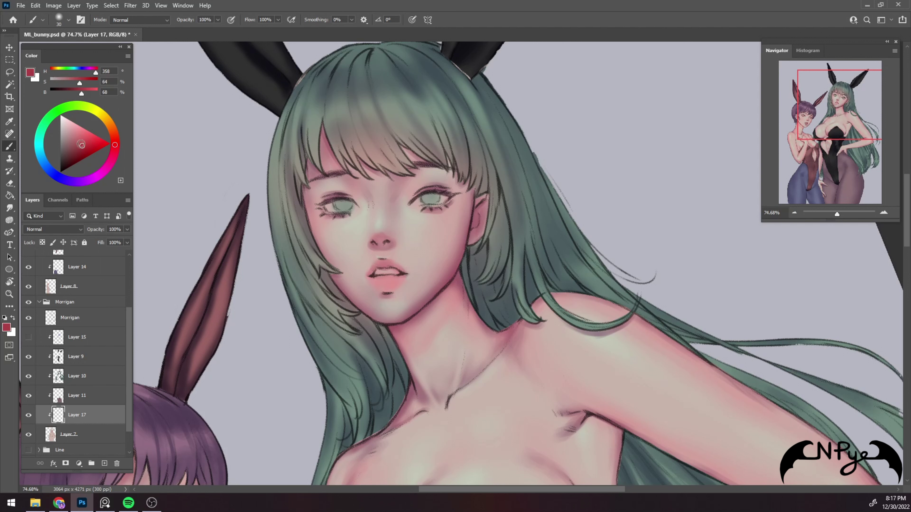
pyautogui.moveTo(380, 279)
pyautogui.mouseDown()
pyautogui.moveTo(398, 277)
pyautogui.moveTo(387, 264)
pyautogui.moveTo(403, 270)
pyautogui.moveTo(373, 281)
pyautogui.mouseUp()
# Darken the left upper eyelid with a reddish stroke and redden the lower lip's right side
pyautogui.press(']')
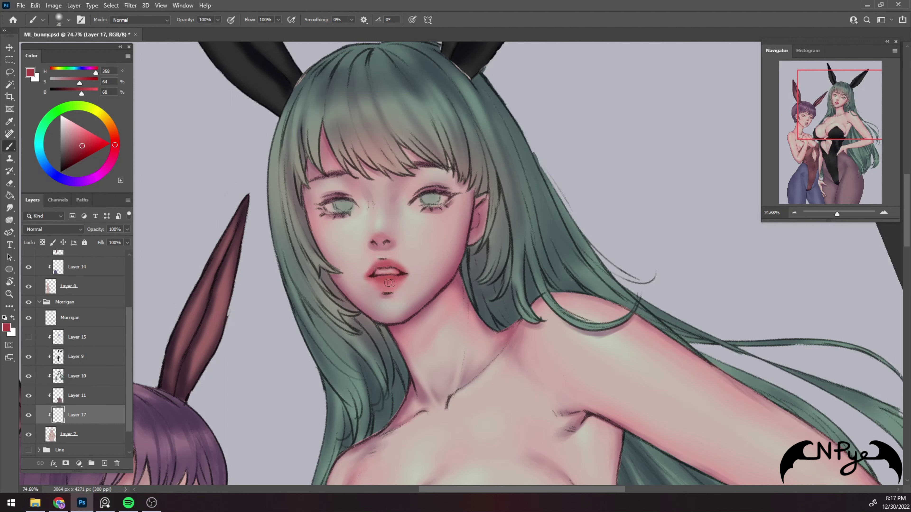
pyautogui.press(']')
pyautogui.press(']')
pyautogui.press('[')
pyautogui.moveTo(328, 195); pyautogui.dragTo(348, 194)
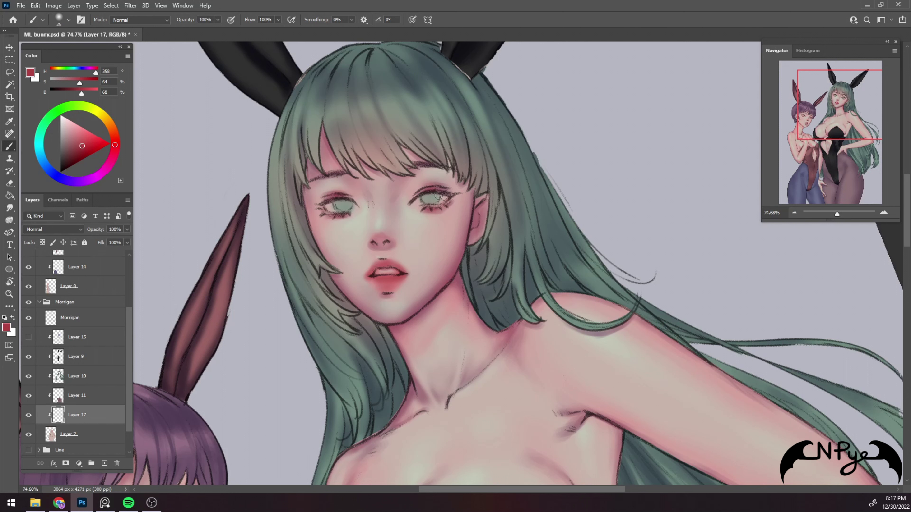
pyautogui.press(']')
pyautogui.press(']')
pyautogui.press(']')
pyautogui.press(']')
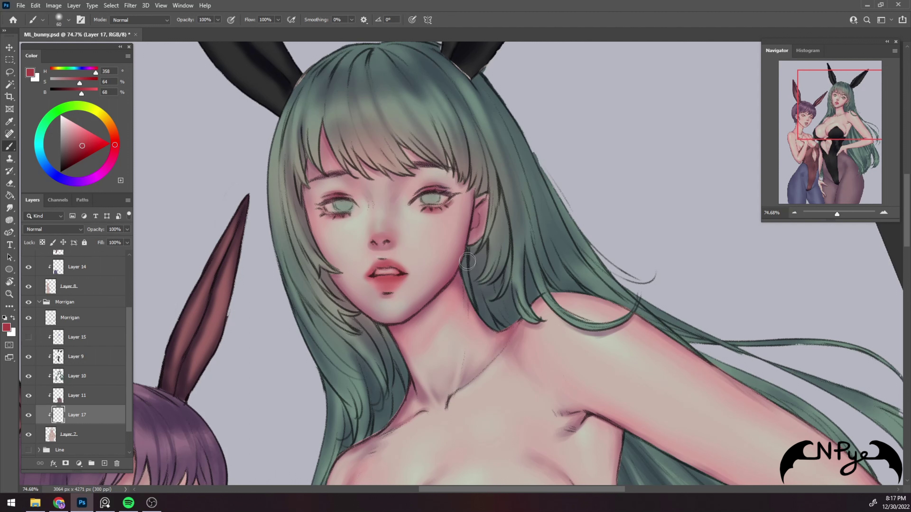
pyautogui.press('[')
pyautogui.moveTo(392, 284); pyautogui.dragTo(399, 288)
# Sample the light beige skin below the eye and size the brush for work near the lips
pyautogui.press('i')
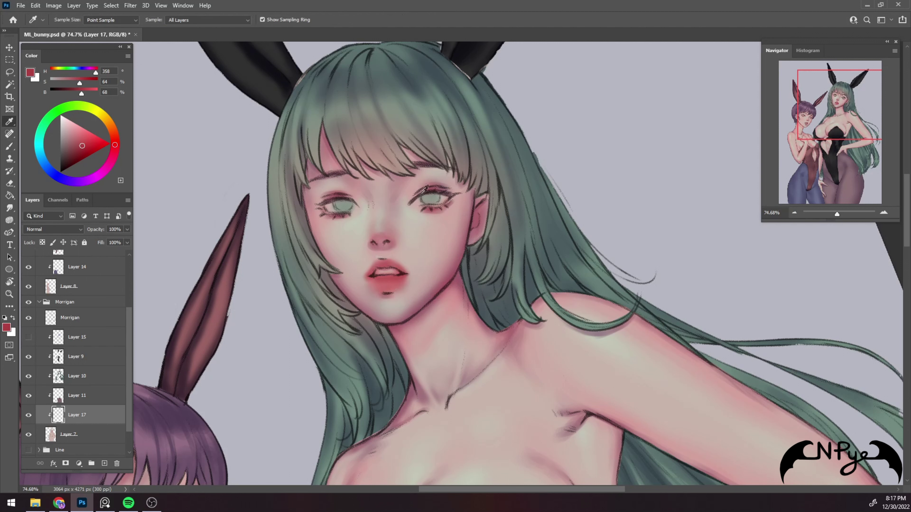
pyautogui.click(416, 218)
pyautogui.press('b')
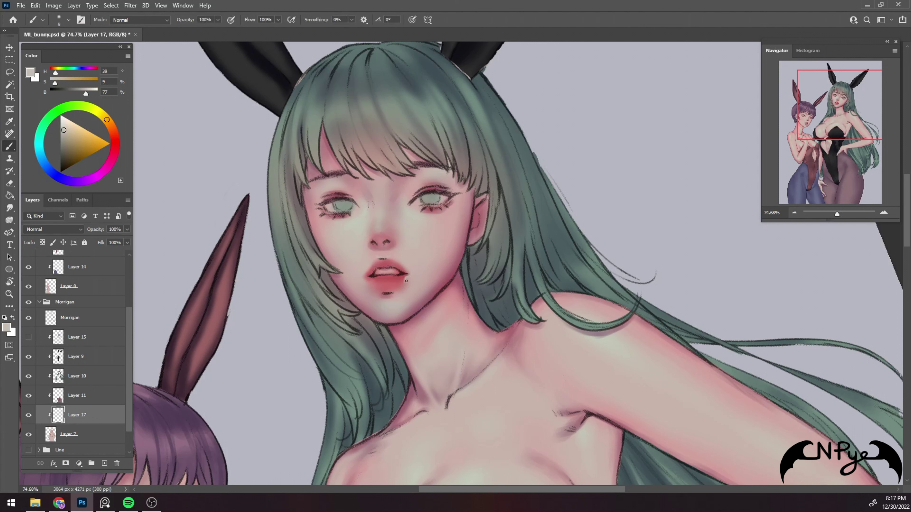
pyautogui.press(']')
pyautogui.press('[')
pyautogui.press(']')
pyautogui.press('[')
pyautogui.press('[')
pyautogui.press('[')
pyautogui.press(']')
pyautogui.press(']')
pyautogui.press('[')
pyautogui.press(']')
pyautogui.press(']')
pyautogui.press(']')
# Sample pink and beige tones around the nose and lighten the skin beside the right lip corner
pyautogui.keyDown('alt'); pyautogui.click(383, 238); pyautogui.keyUp('alt')
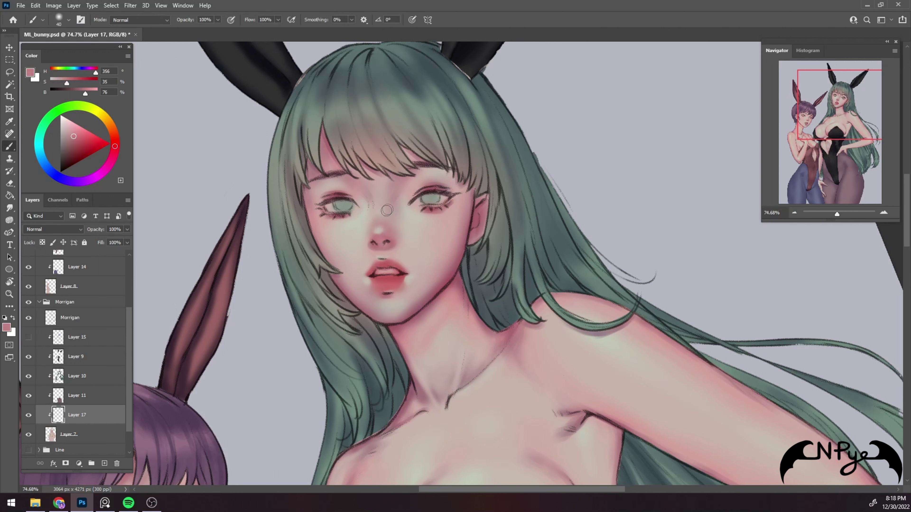
pyautogui.press(']')
pyautogui.press(']')
pyautogui.press(']')
pyautogui.press('[')
pyautogui.press('[')
pyautogui.press('[')
pyautogui.press('[')
pyautogui.keyDown('alt'); pyautogui.click(403, 244); pyautogui.keyUp('alt')
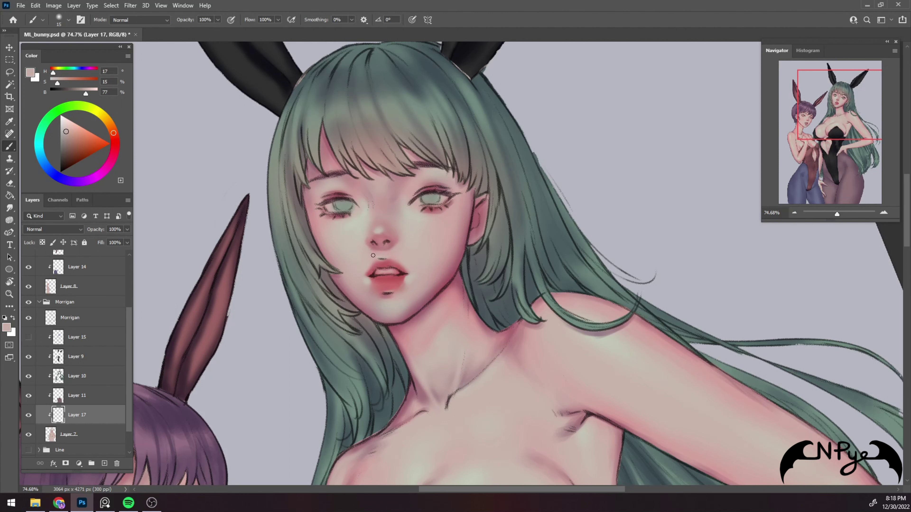
pyautogui.press(']')
pyautogui.press(']')
pyautogui.keyDown('alt'); pyautogui.click(386, 245); pyautogui.keyUp('alt')
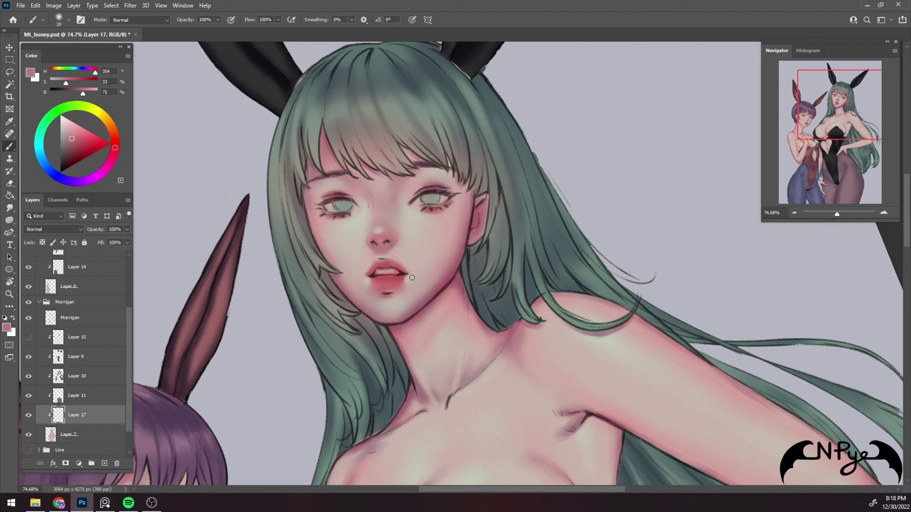
pyautogui.keyDown('alt'); pyautogui.click(401, 285); pyautogui.keyUp('alt')
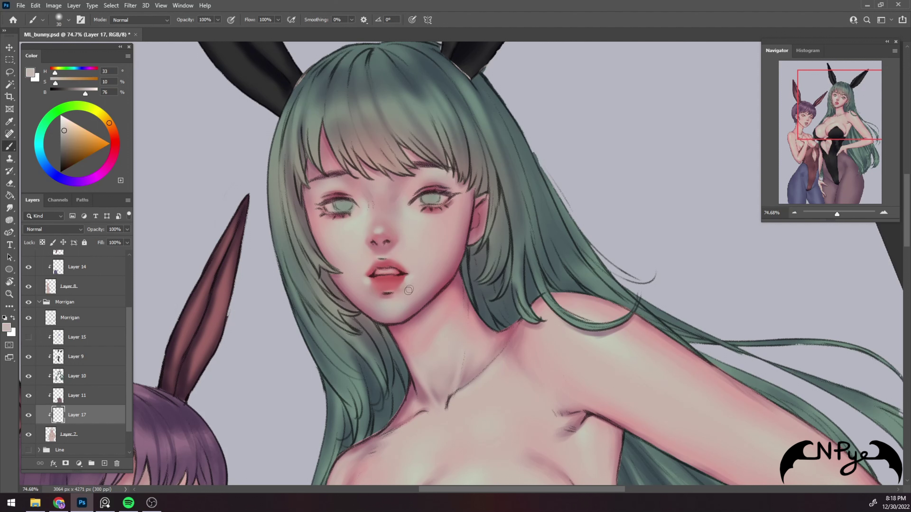
pyautogui.moveTo(411, 282); pyautogui.dragTo(398, 284)
# Blend soft pink and beige skin tones around the chin and jawline
pyautogui.press(']')
pyautogui.press(']')
pyautogui.press(']')
pyautogui.press(']')
pyautogui.keyDown('alt'); pyautogui.click(429, 296); pyautogui.keyUp('alt')
pyautogui.press('[')
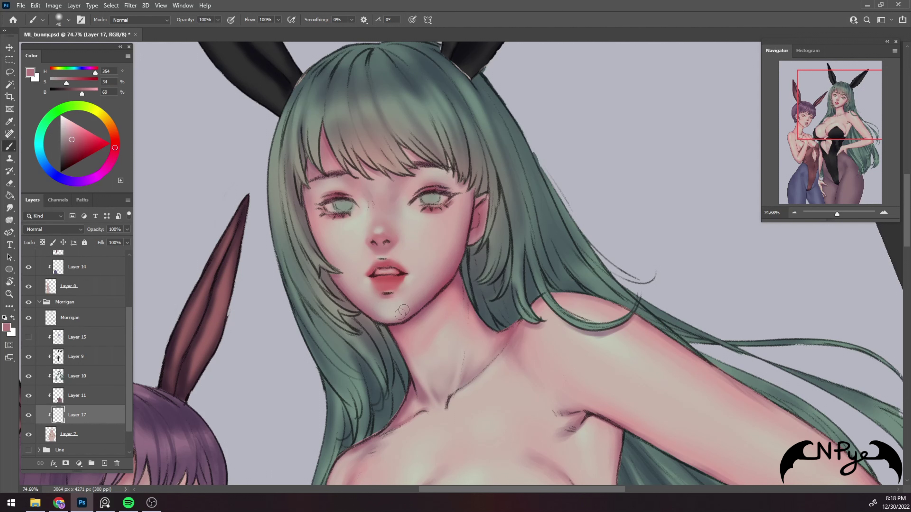
pyautogui.keyDown('alt'); pyautogui.click(426, 296); pyautogui.keyUp('alt')
pyautogui.press('[')
pyautogui.keyDown('alt'); pyautogui.click(388, 318); pyautogui.keyUp('alt')
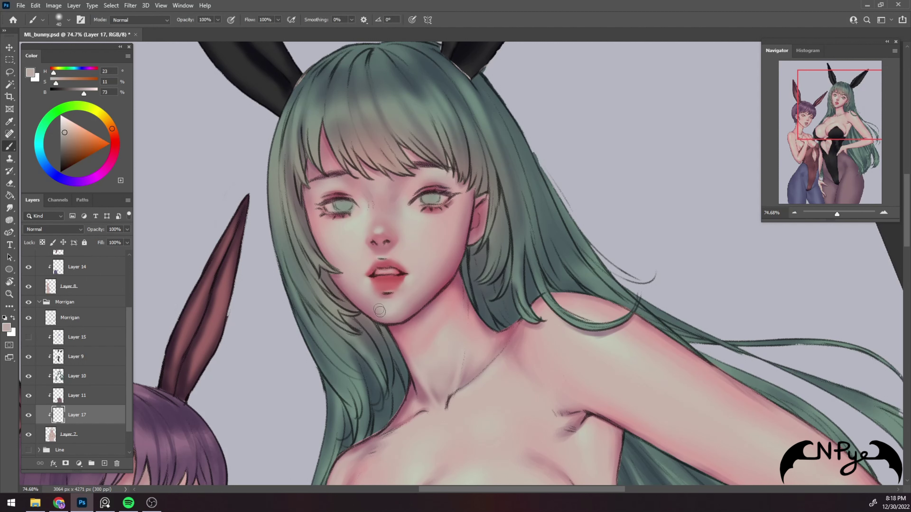
pyautogui.moveTo(464, 229); pyautogui.dragTo(459, 260)
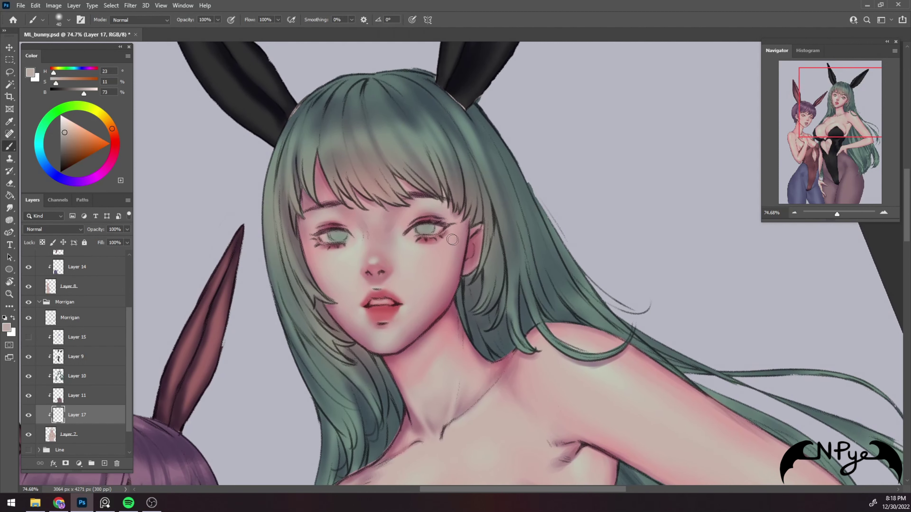
# Sample a dark red-brown from the eye lines and paint it over the eye area with a larger brush
pyautogui.press('i')
pyautogui.click(443, 219)
pyautogui.press('b')
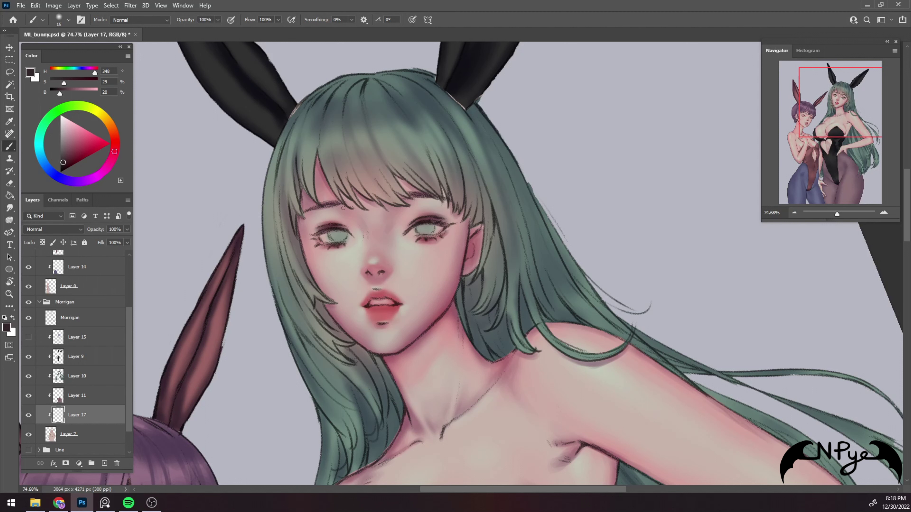
pyautogui.press(']')
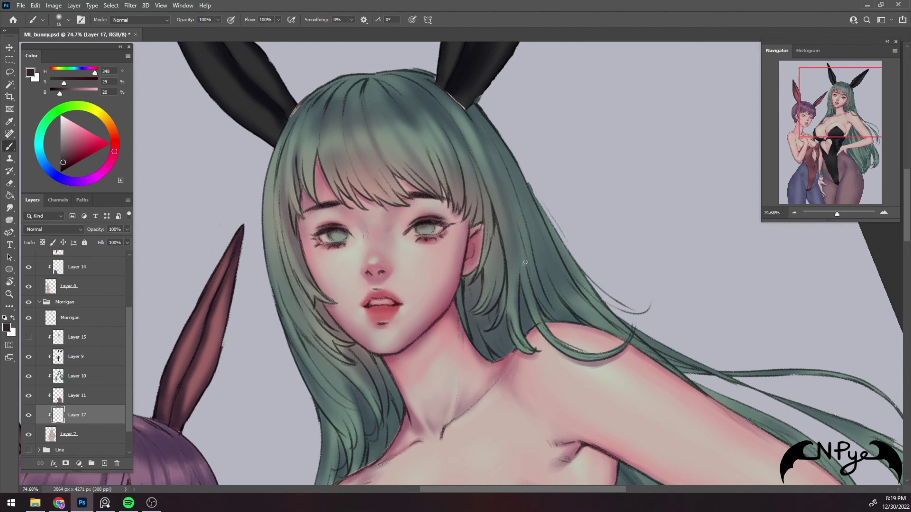
pyautogui.moveTo(525, 262); pyautogui.dragTo(510, 205)
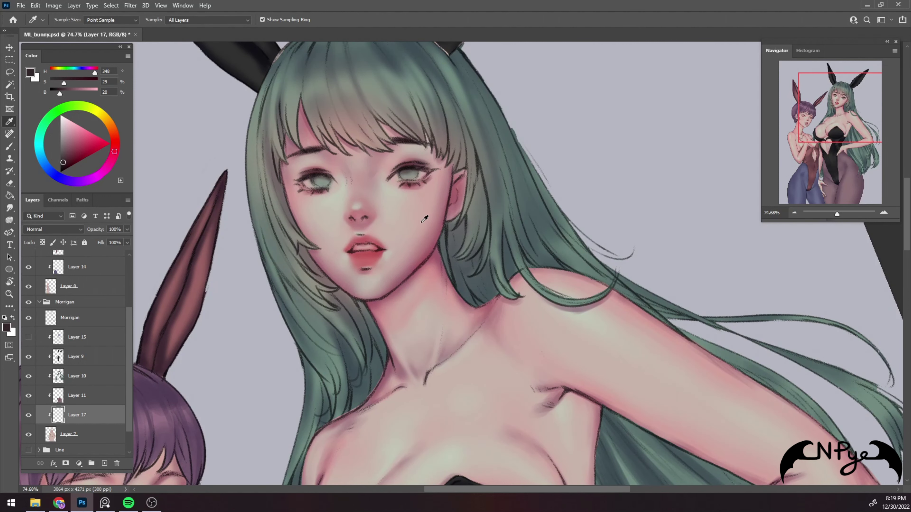
# Blend the cheeks and chin with sampled light pink and neutral skin tones
pyautogui.keyDown('alt'); pyautogui.click(429, 215); pyautogui.keyUp('alt')
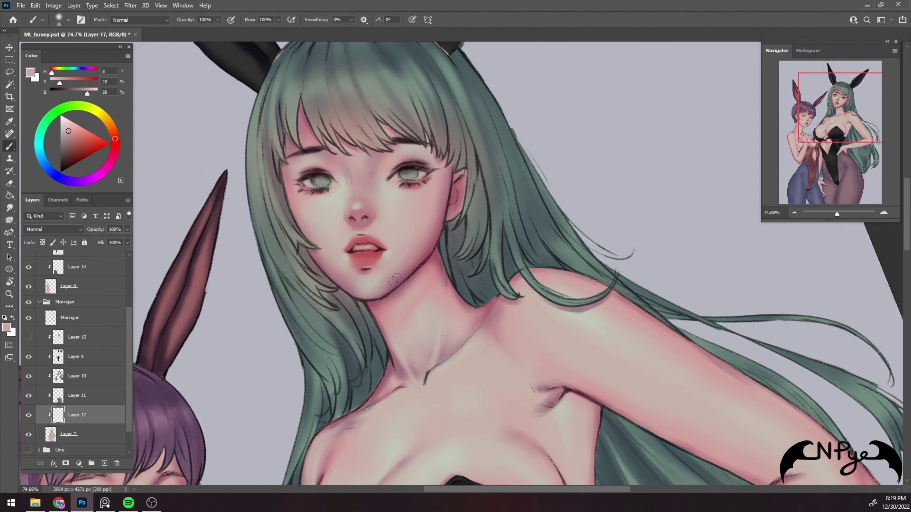
pyautogui.press(']')
pyautogui.keyDown('alt'); pyautogui.click(427, 208); pyautogui.keyUp('alt')
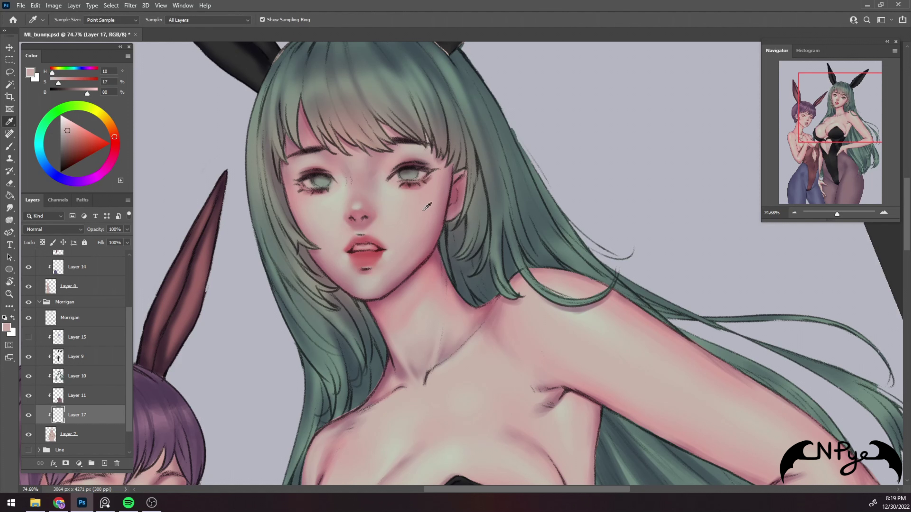
pyautogui.keyDown('alt'); pyautogui.click(406, 267); pyautogui.keyUp('alt')
pyautogui.press(']')
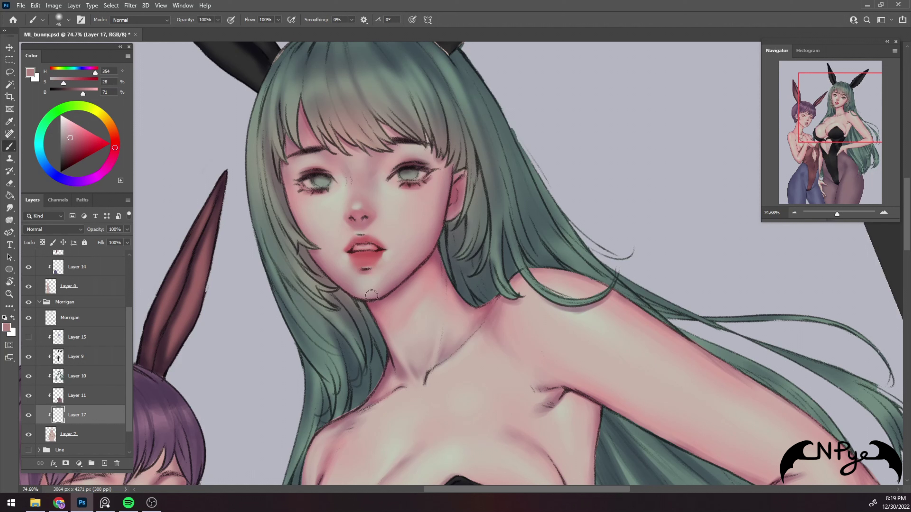
pyautogui.keyDown('alt'); pyautogui.click(345, 258); pyautogui.keyUp('alt')
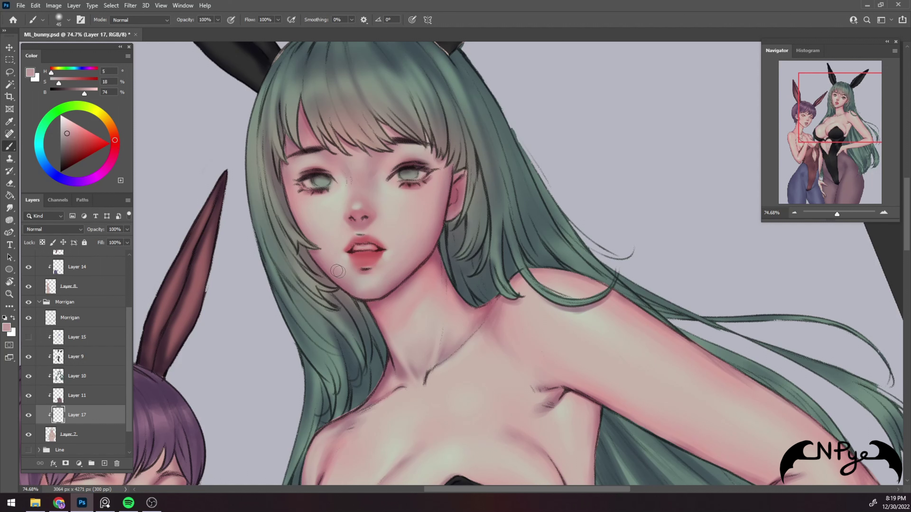
pyautogui.press(']')
# Smooth the nose bridge with pale forehead skin tone and pick a dark eyelid tone
pyautogui.press('alt')
pyautogui.keyDown('alt'); pyautogui.click(385, 194); pyautogui.keyUp('alt')
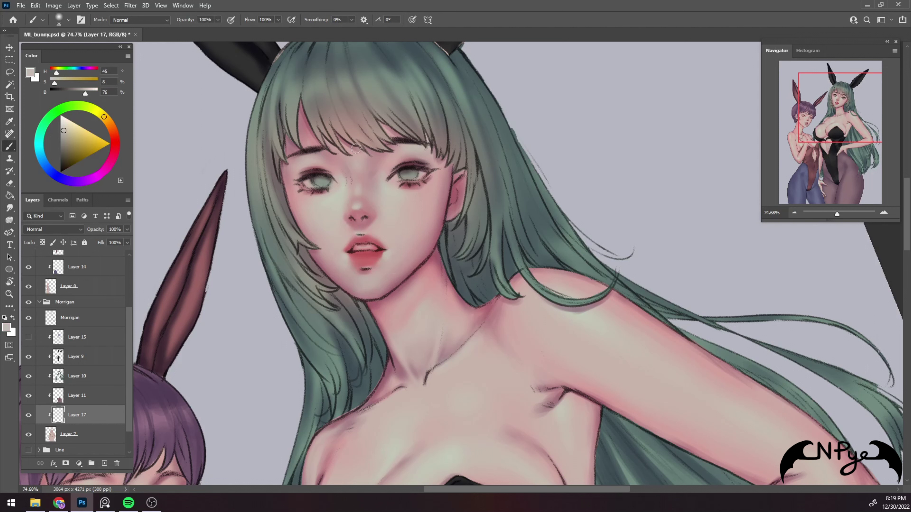
pyautogui.keyDown('alt'); pyautogui.click(366, 170); pyautogui.keyUp('alt')
pyautogui.press(']')
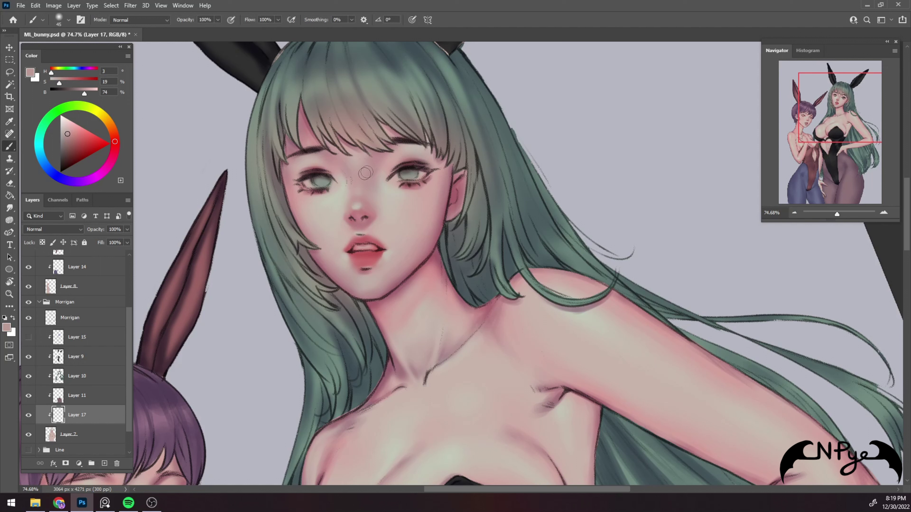
pyautogui.moveTo(367, 171); pyautogui.dragTo(357, 209)
pyautogui.press('i')
pyautogui.click(306, 173)
pyautogui.press('b')
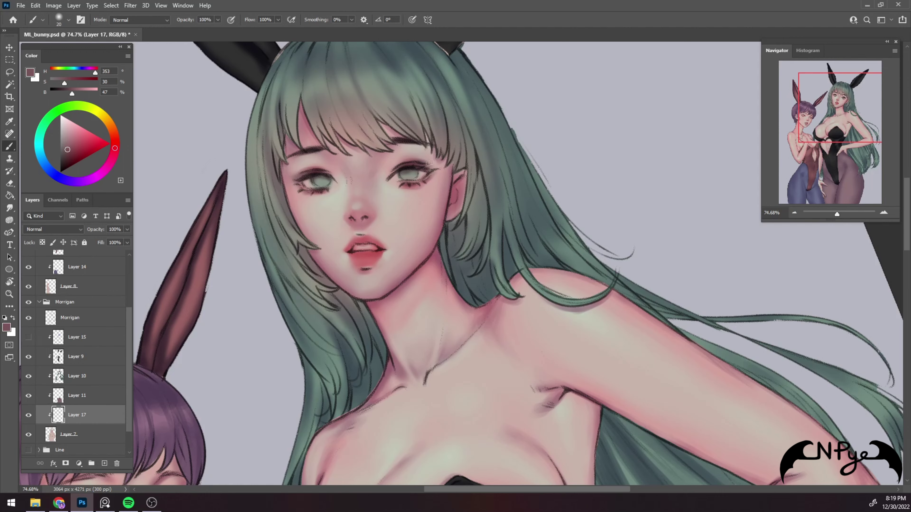
# Level the rotated view, pan down to the neck and chest, and sample a deeper skin pink
pyautogui.press('r')
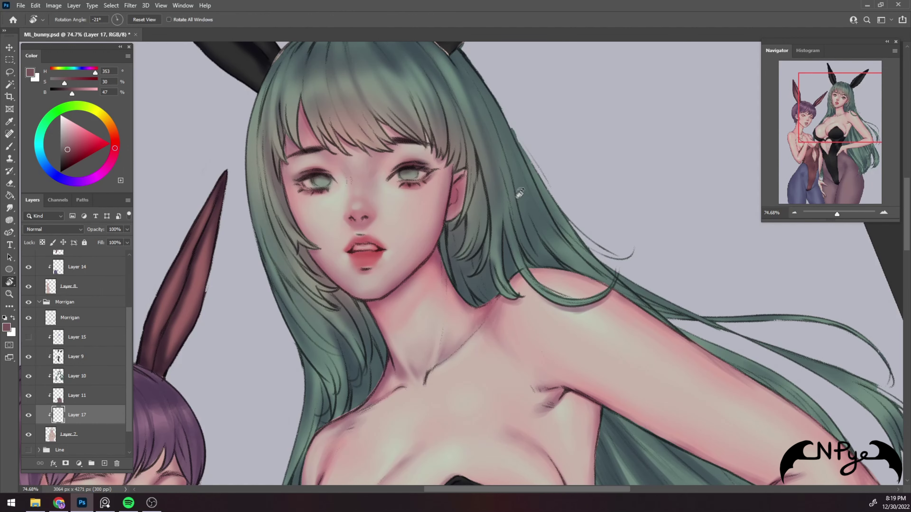
pyautogui.moveTo(544, 159); pyautogui.dragTo(546, 207)
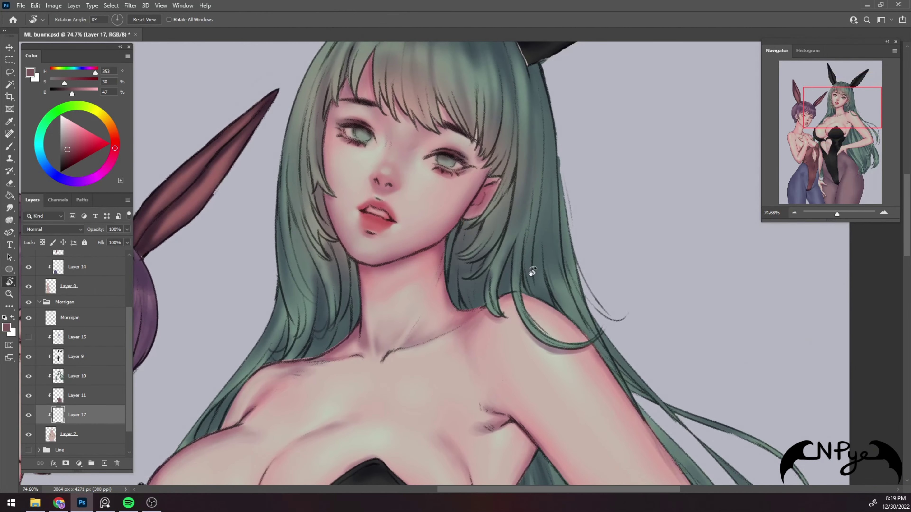
pyautogui.moveTo(529, 273); pyautogui.dragTo(528, 206)
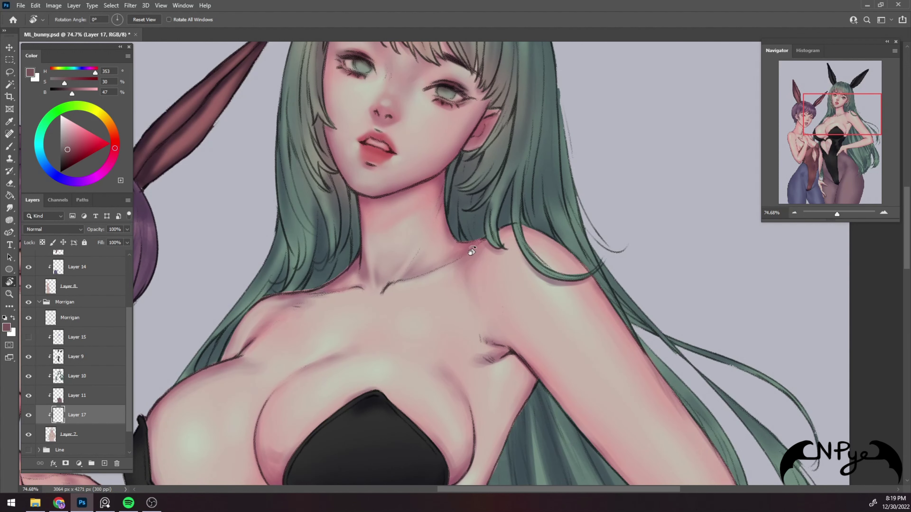
pyautogui.press('b')
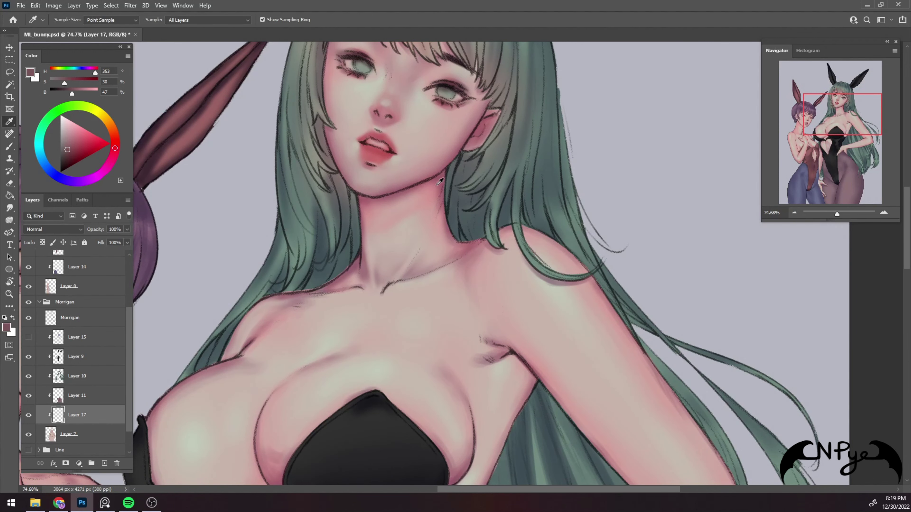
pyautogui.keyDown('alt'); pyautogui.click(441, 180); pyautogui.keyUp('alt')
pyautogui.press(']')
pyautogui.press(']')
pyautogui.press(']')
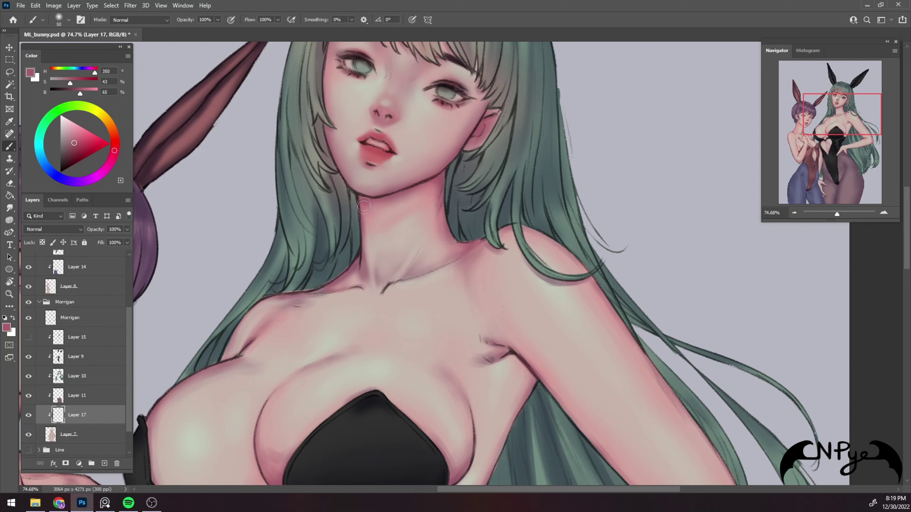
pyautogui.press(']')
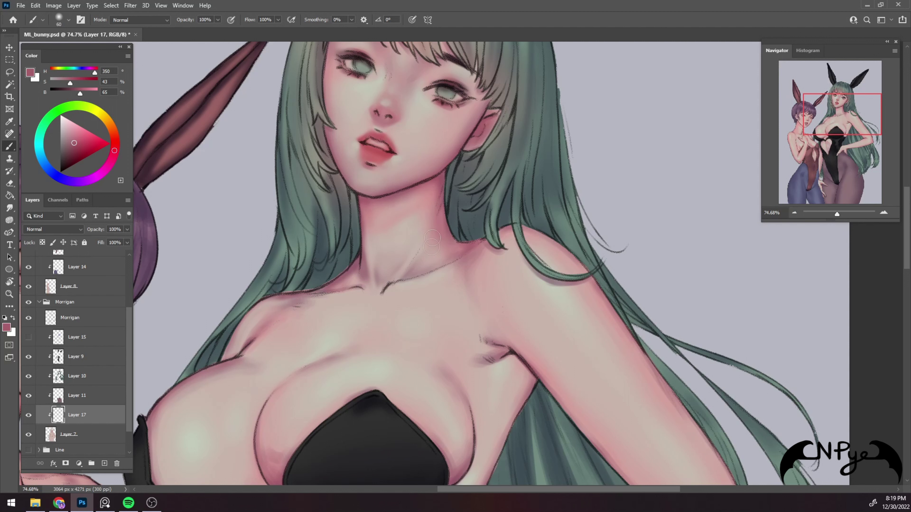
# Sample beige and pink neck tones and extend soft pink shading below the collarbone
pyautogui.press('alt')
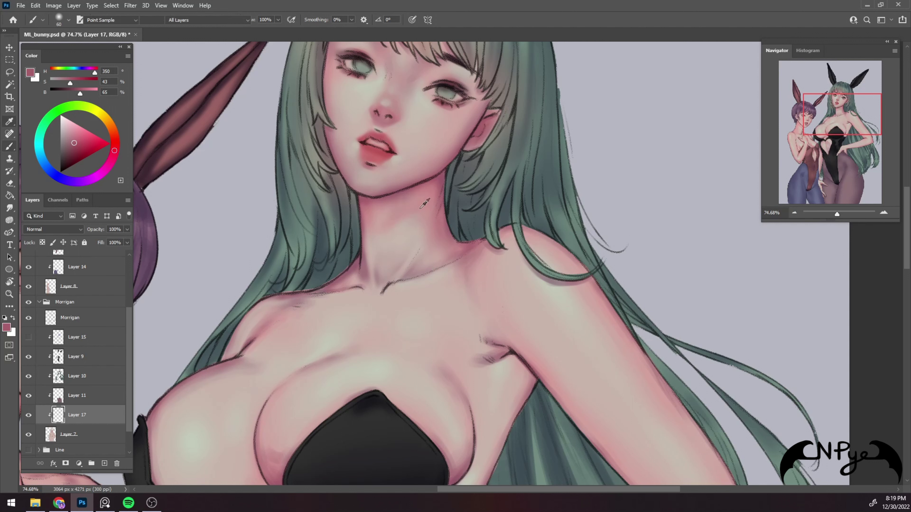
pyautogui.keyDown('alt'); pyautogui.click(407, 223); pyautogui.keyUp('alt')
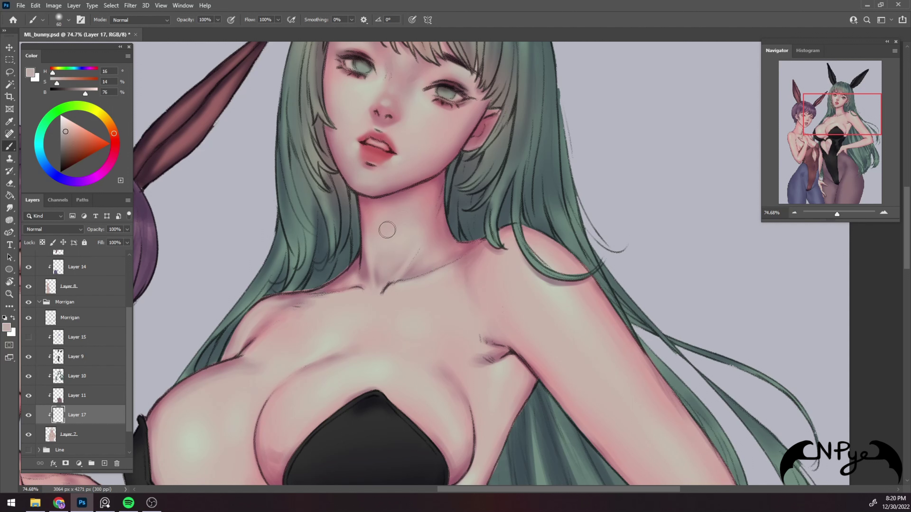
pyautogui.keyDown('alt'); pyautogui.click(434, 181); pyautogui.keyUp('alt')
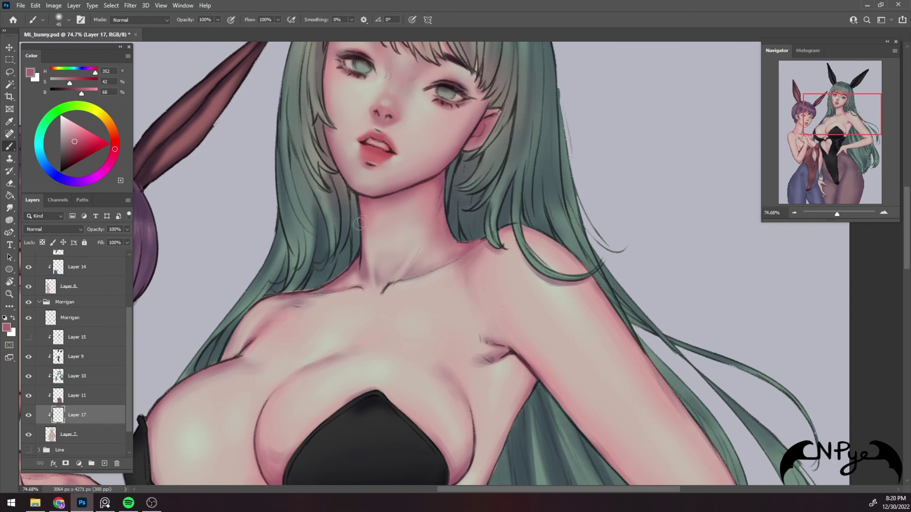
pyautogui.moveTo(548, 236); pyautogui.dragTo(529, 178)
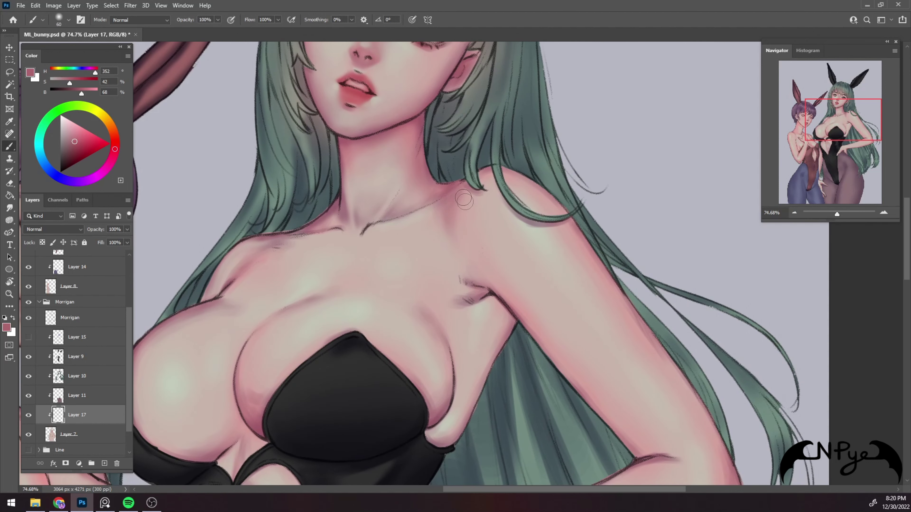
pyautogui.keyDown('alt'); pyautogui.click(465, 224); pyautogui.keyUp('alt')
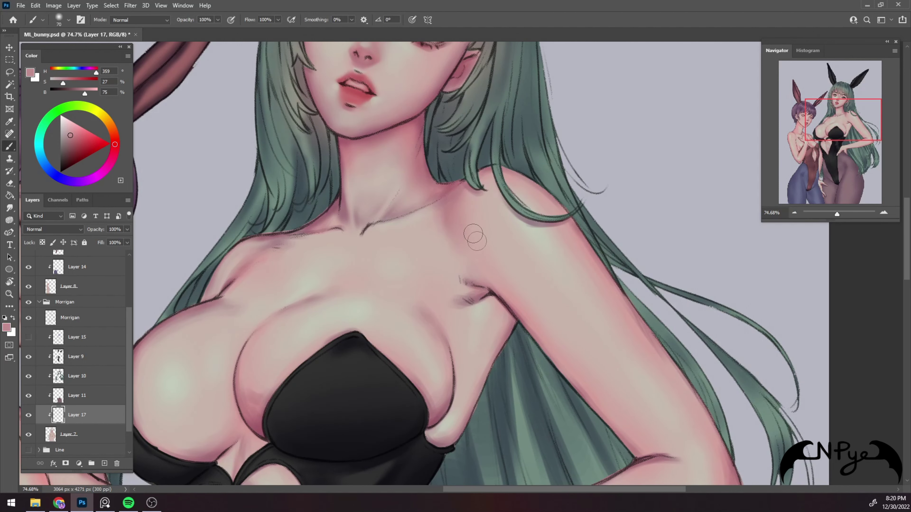
pyautogui.moveTo(449, 235); pyautogui.dragTo(452, 251)
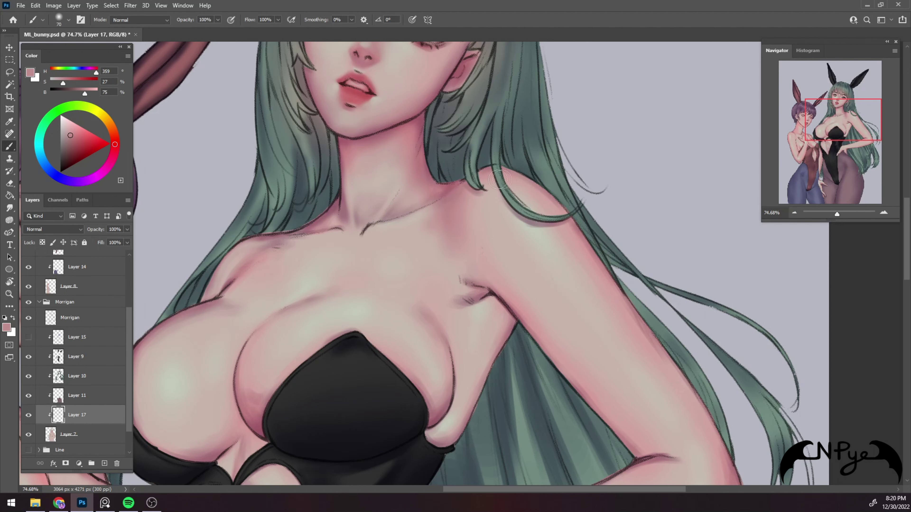
pyautogui.moveTo(583, 181); pyautogui.dragTo(491, 159)
pyautogui.press('[')
pyautogui.press('[')
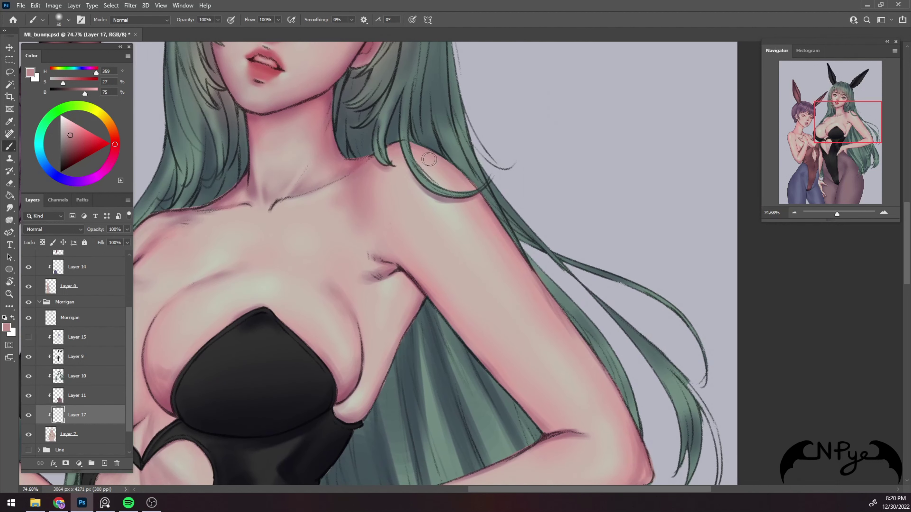
# Sample a darker pink from the arm and deepen the shading along the upper arm's outer edge
pyautogui.moveTo(574, 330); pyautogui.dragTo(498, 258)
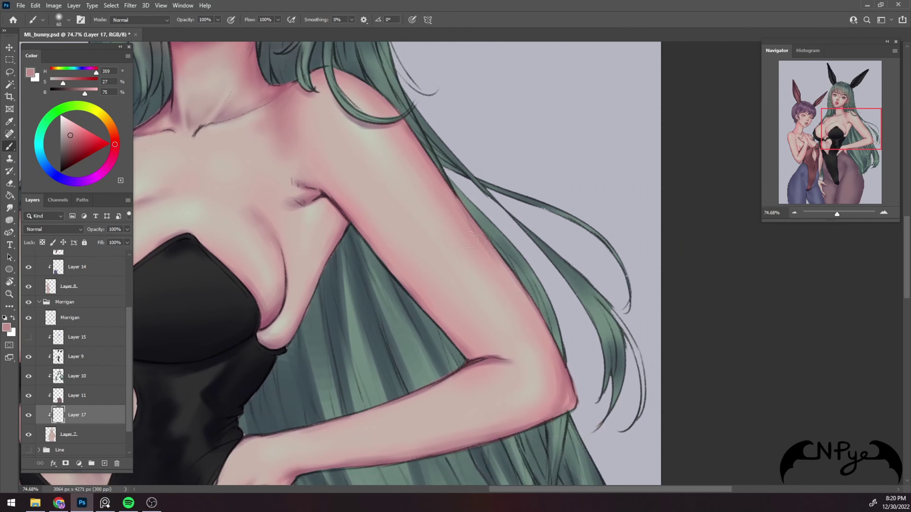
pyautogui.press('i')
pyautogui.click(312, 195)
pyautogui.press('b')
pyautogui.press(']')
pyautogui.moveTo(422, 154); pyautogui.dragTo(516, 271)
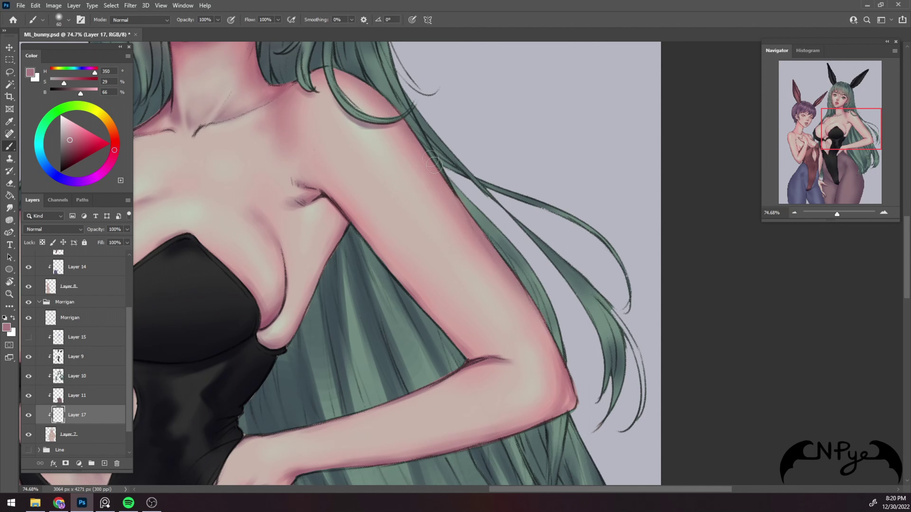
pyautogui.press(']')
pyautogui.press(']')
pyautogui.press(']')
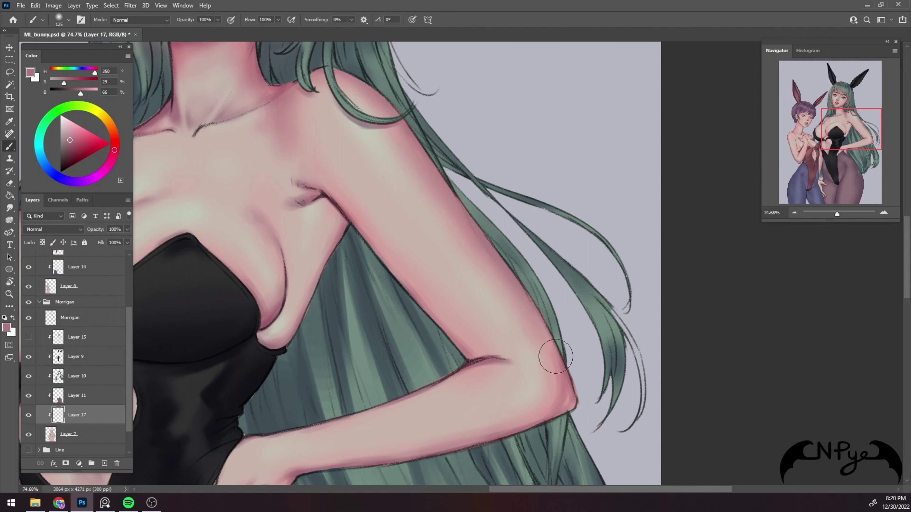
# Shade the armpit and chest edge with mid and deeper pink tones, varying brush size up to 100
pyautogui.press('[')
pyautogui.press('[')
pyautogui.keyDown('alt'); pyautogui.click(557, 355); pyautogui.keyUp('alt')
pyautogui.keyDown('alt'); pyautogui.click(506, 369); pyautogui.keyUp('alt')
pyautogui.press('[')
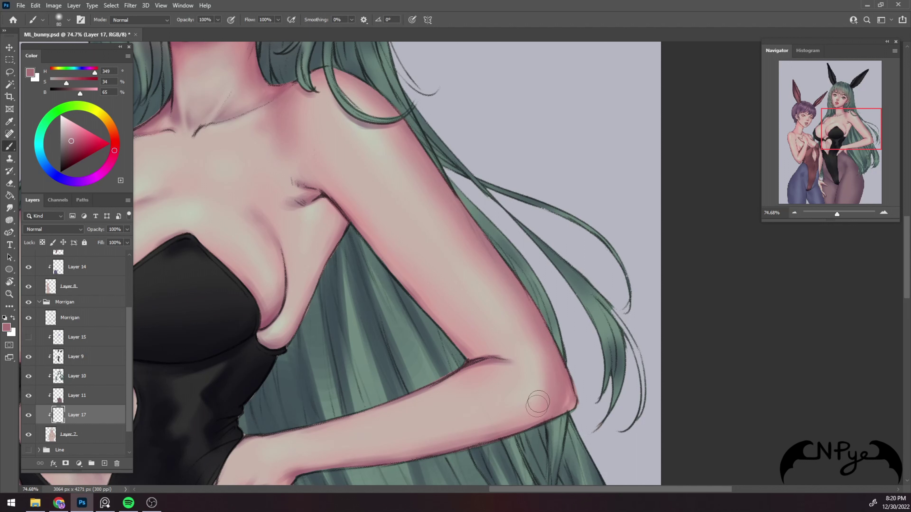
pyautogui.press(']')
pyautogui.press(']')
pyautogui.press(']')
pyautogui.press(']')
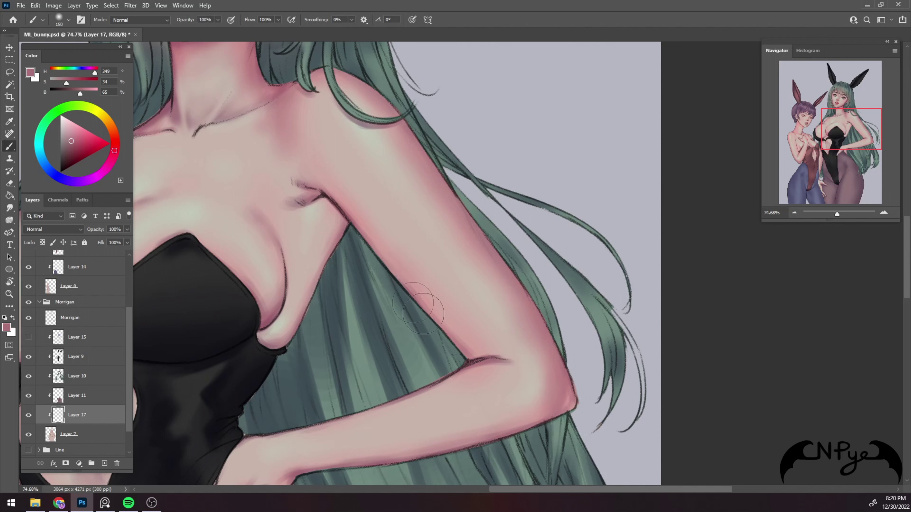
pyautogui.press('[')
pyautogui.press('[')
pyautogui.press('[')
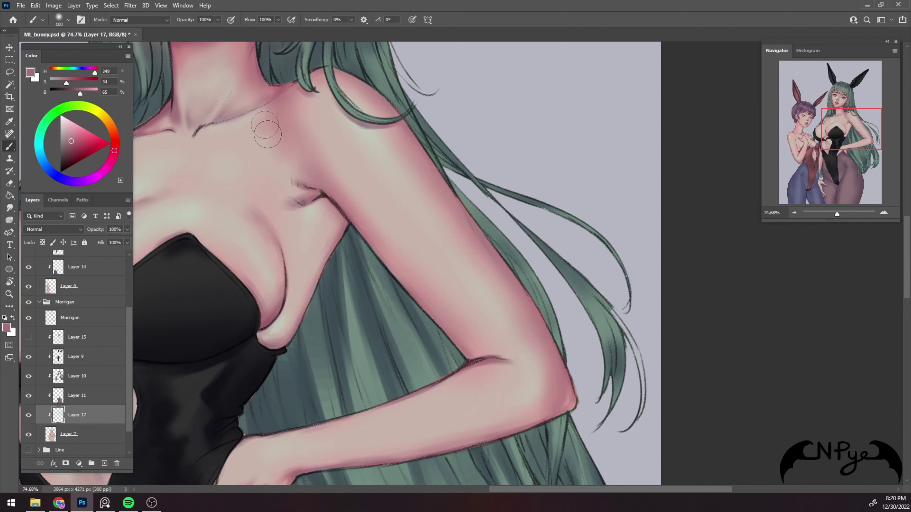
pyautogui.press(']')
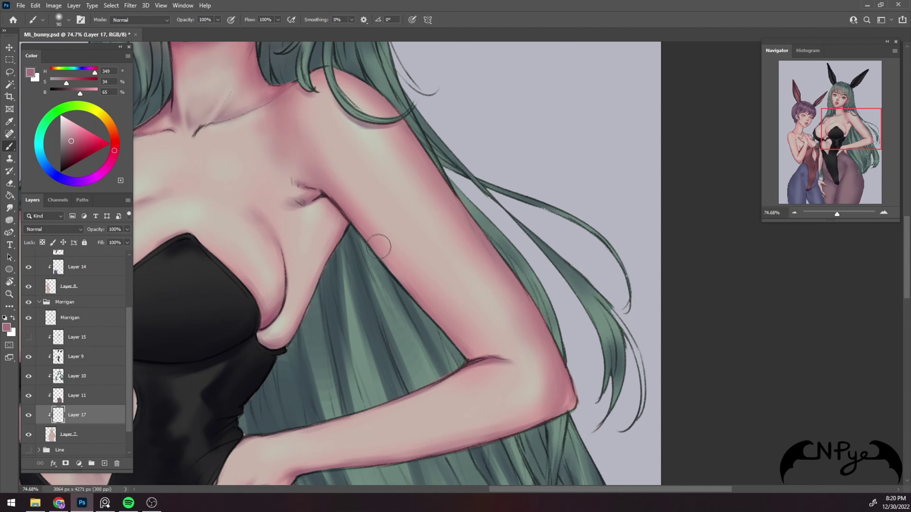
pyautogui.press('[')
pyautogui.press('[')
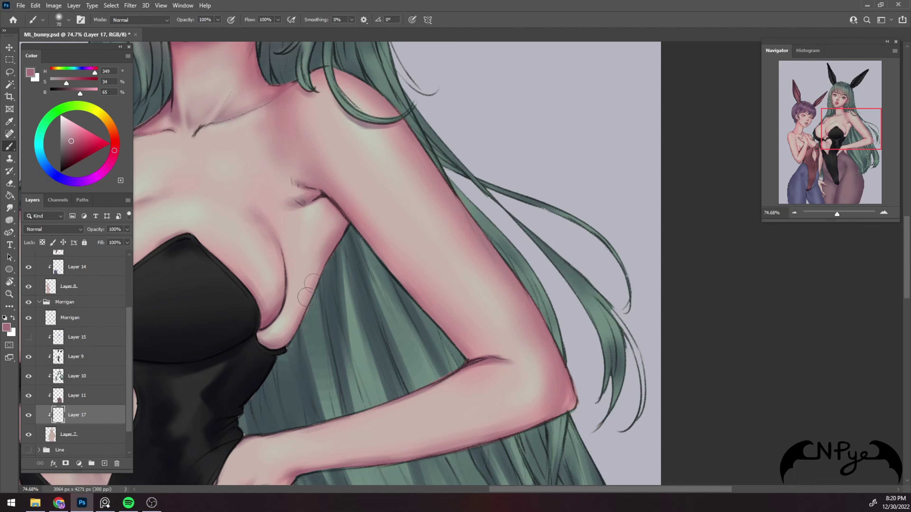
pyautogui.press(']')
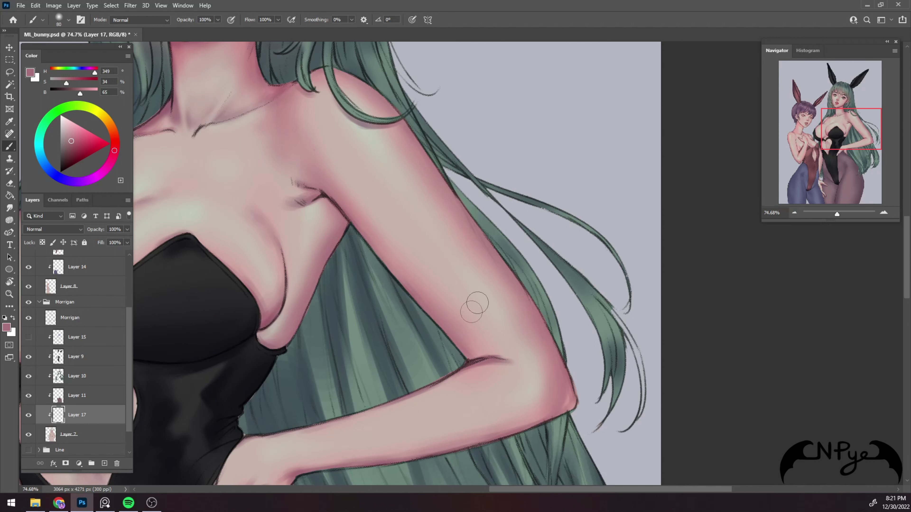
pyautogui.scroll(-5, 501, 291)
# Shade darker pink under the elbow crease with a smaller detail brush
pyautogui.moveTo(500, 291); pyautogui.dragTo(527, 287)
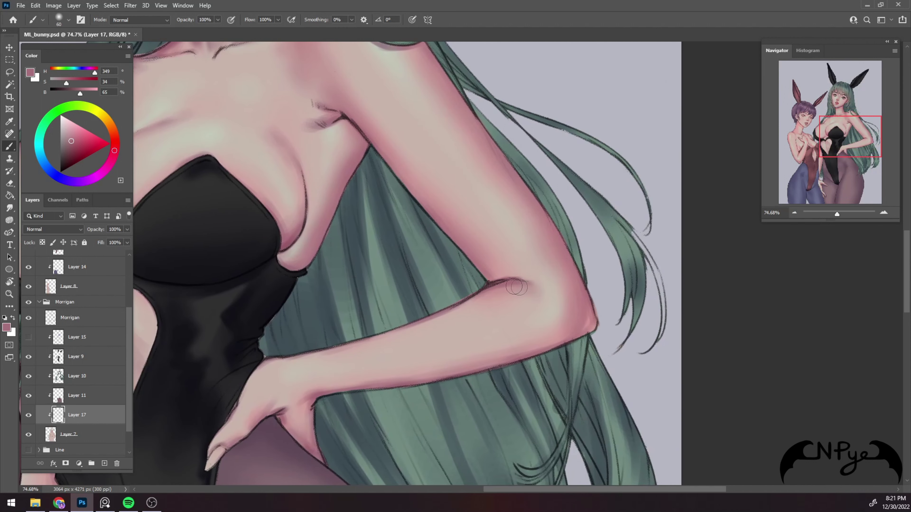
pyautogui.press('[')
pyautogui.press('[')
pyautogui.press('[')
pyautogui.press('[')
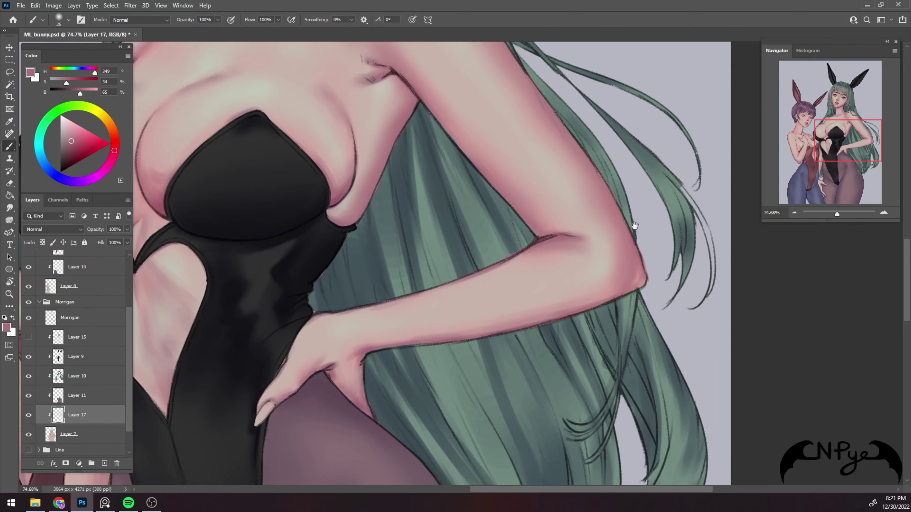
pyautogui.moveTo(568, 292); pyautogui.dragTo(616, 242)
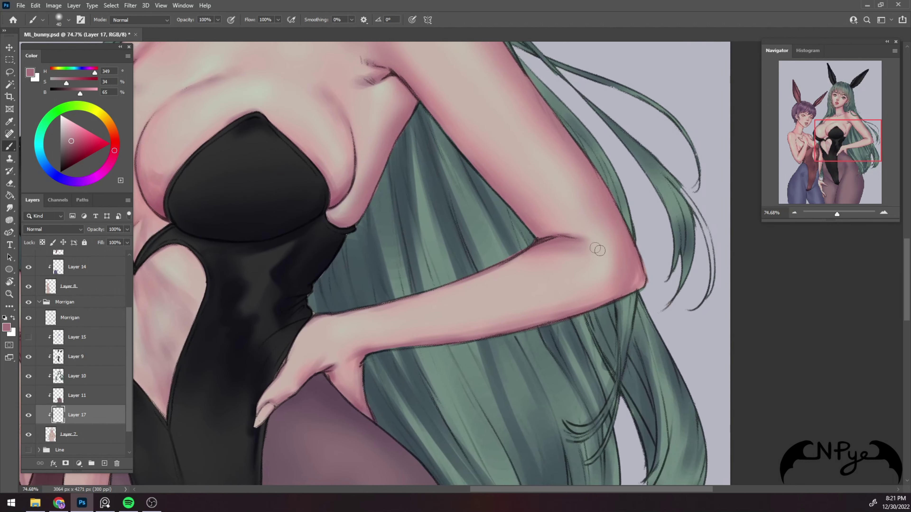
pyautogui.press(']')
pyautogui.press(']')
pyautogui.press(']')
pyautogui.press(']')
pyautogui.press(']')
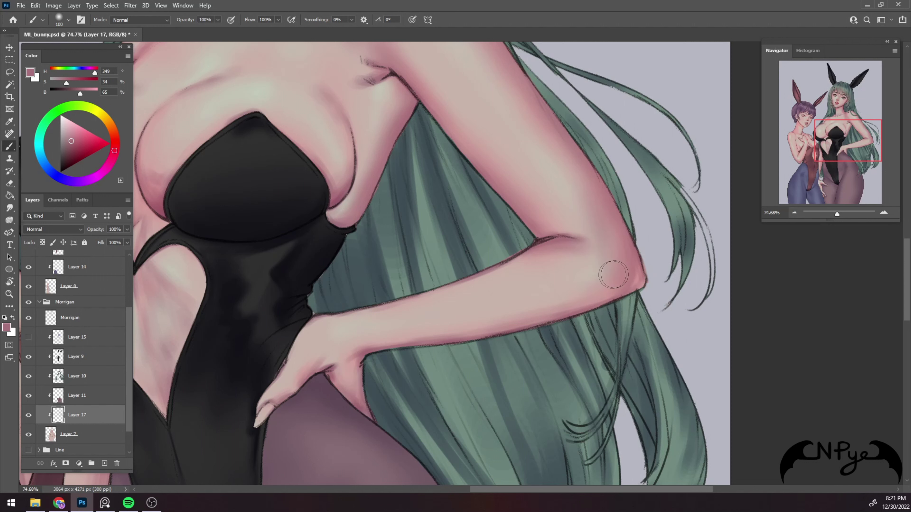
pyautogui.press('[')
pyautogui.moveTo(626, 290); pyautogui.dragTo(636, 253)
pyautogui.press('[')
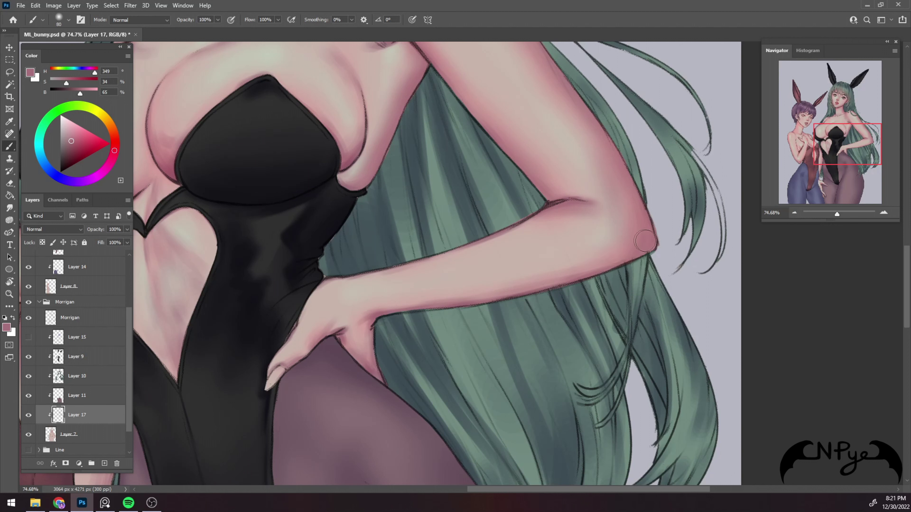
pyautogui.press(']')
pyautogui.press(']')
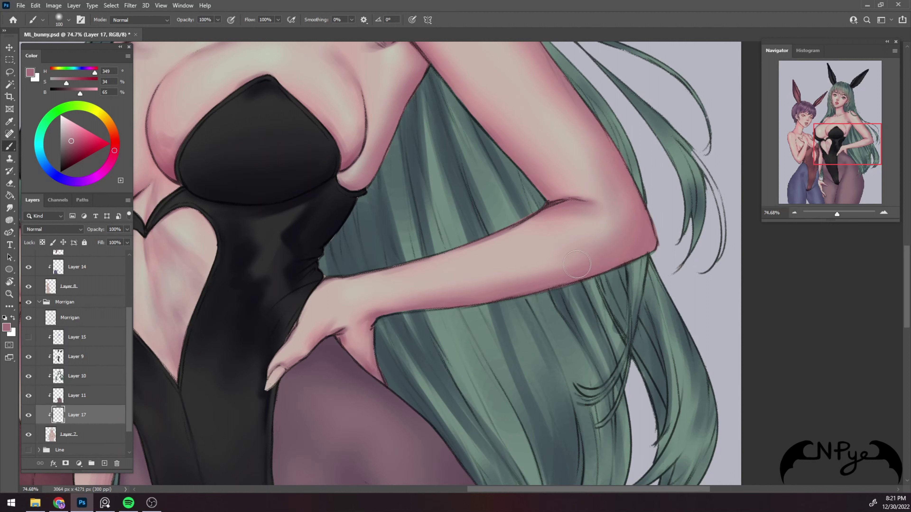
pyautogui.press('[')
# Paint a pinker band along the forearm's upper edge and lighten skin near the elbow
pyautogui.moveTo(568, 200); pyautogui.dragTo(332, 278)
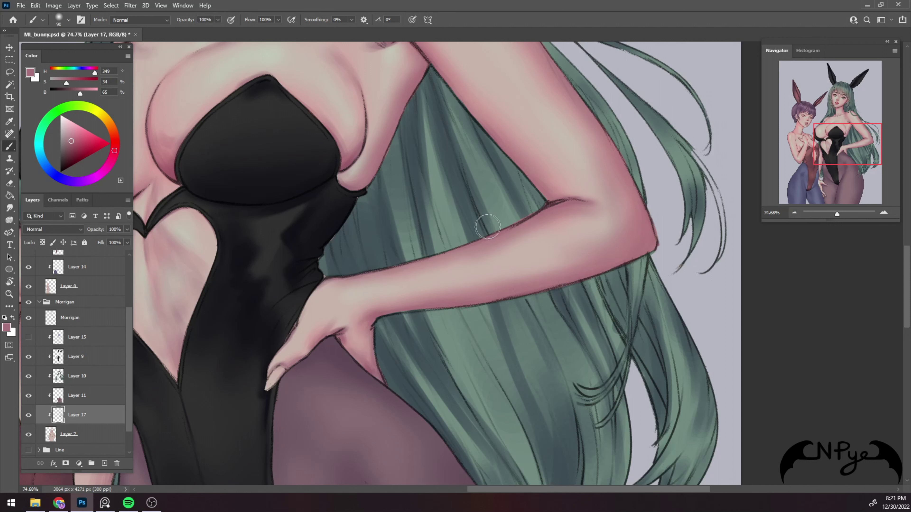
pyautogui.press('alt')
pyautogui.keyDown('alt'); pyautogui.click(574, 170); pyautogui.keyUp('alt')
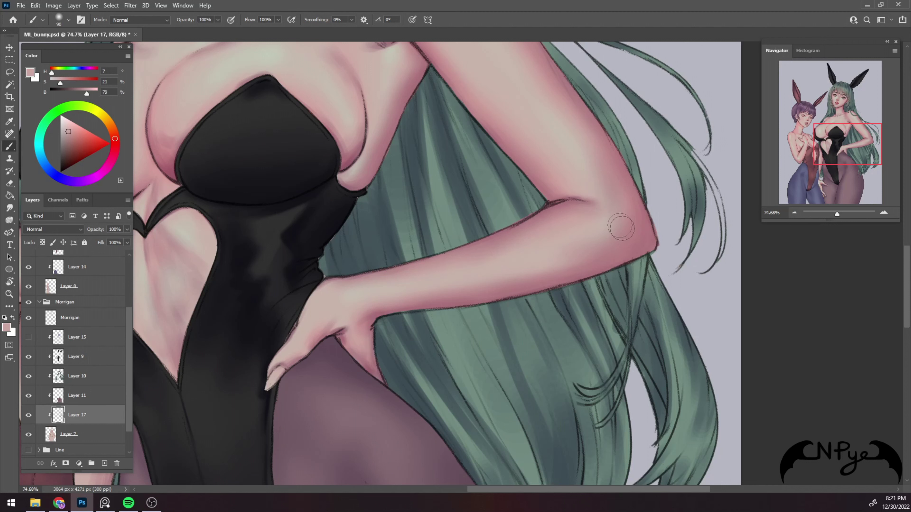
pyautogui.press('[')
pyautogui.press('[')
pyautogui.press('[')
pyautogui.moveTo(634, 239); pyautogui.dragTo(627, 248)
# Blend the elbow and forearm with sampled pink shadow and lighter skin tones
pyautogui.keyDown('alt'); pyautogui.click(639, 227); pyautogui.keyUp('alt')
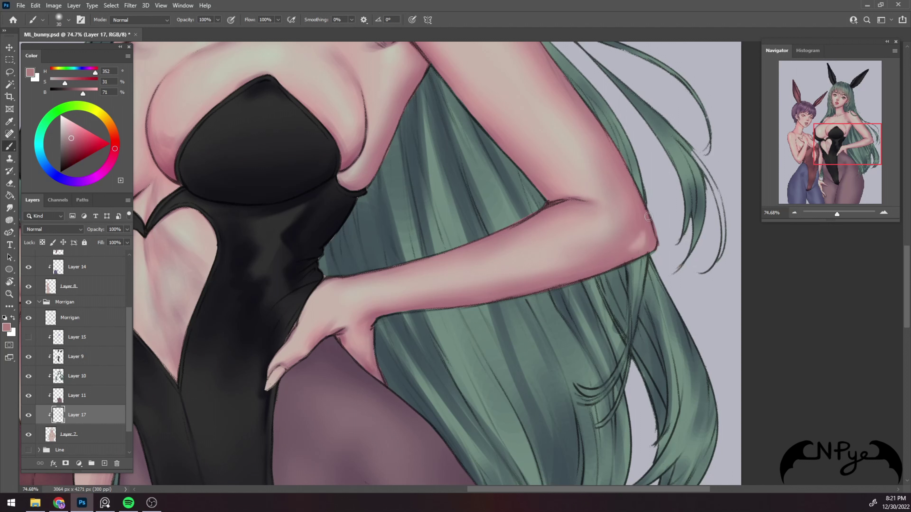
pyautogui.keyDown('alt'); pyautogui.click(644, 242); pyautogui.keyUp('alt')
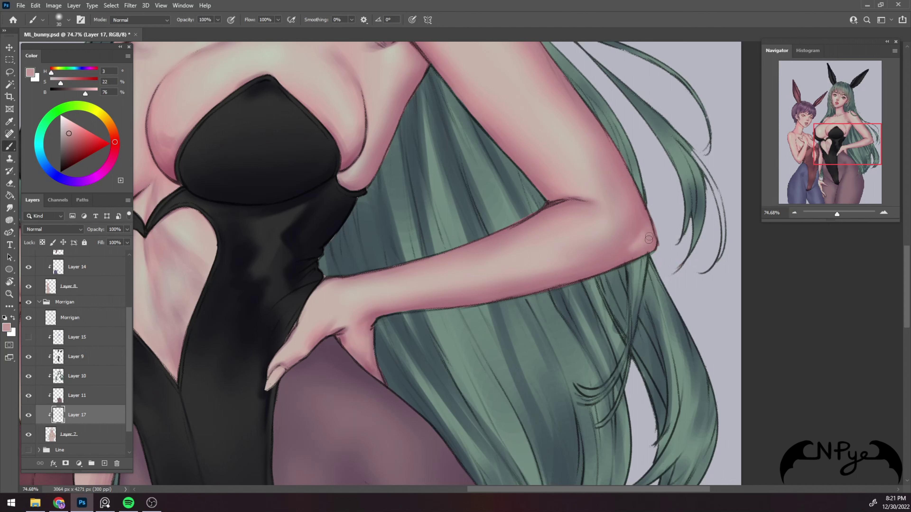
pyautogui.keyDown('alt'); pyautogui.click(640, 224); pyautogui.keyUp('alt')
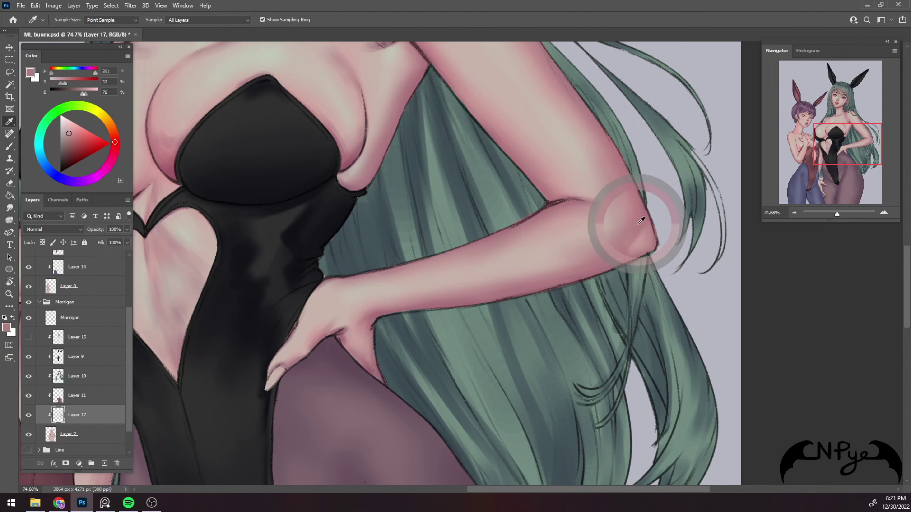
pyautogui.keyDown('alt'); pyautogui.click(580, 267); pyautogui.keyUp('alt')
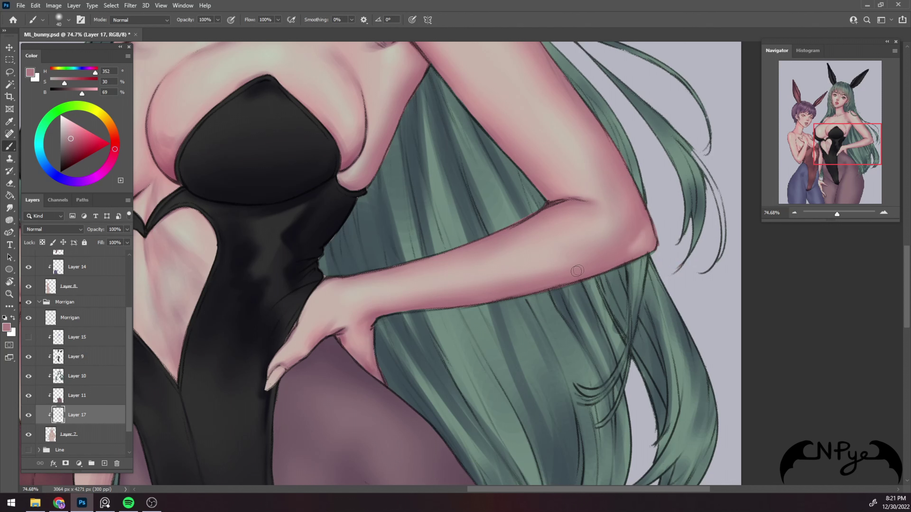
pyautogui.press(']')
pyautogui.press(']')
pyautogui.press(']')
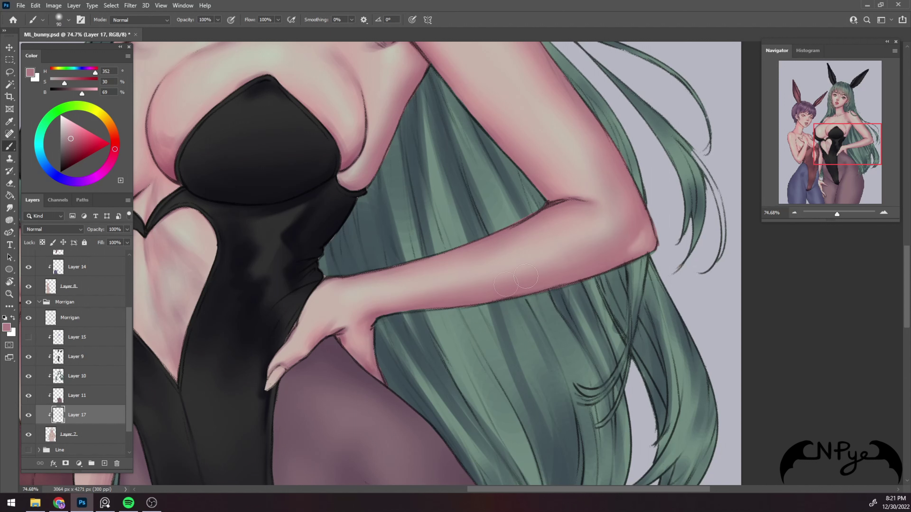
pyautogui.press('[')
pyautogui.moveTo(508, 286); pyautogui.dragTo(570, 276)
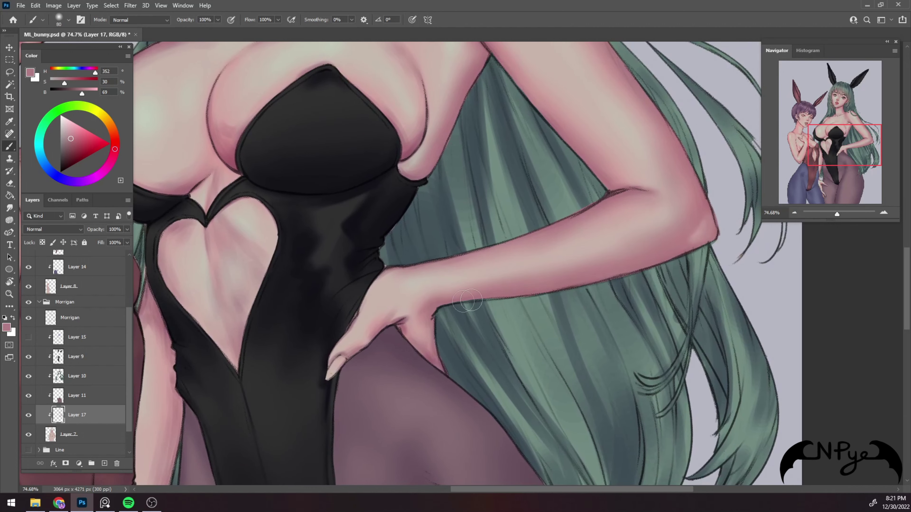
# Blend the arm skin with neutral, pink shadow and pale highlight tones at brush size 80-100
pyautogui.press('[')
pyautogui.press('[')
pyautogui.press('[')
pyautogui.press(']')
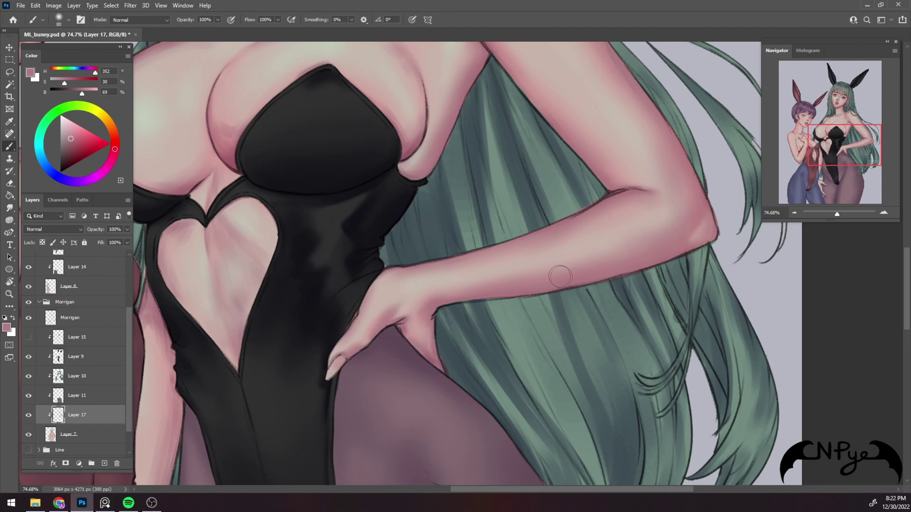
pyautogui.press(']')
pyautogui.press(']')
pyautogui.keyDown('alt'); pyautogui.click(533, 277); pyautogui.keyUp('alt')
pyautogui.press(']')
pyautogui.press(']')
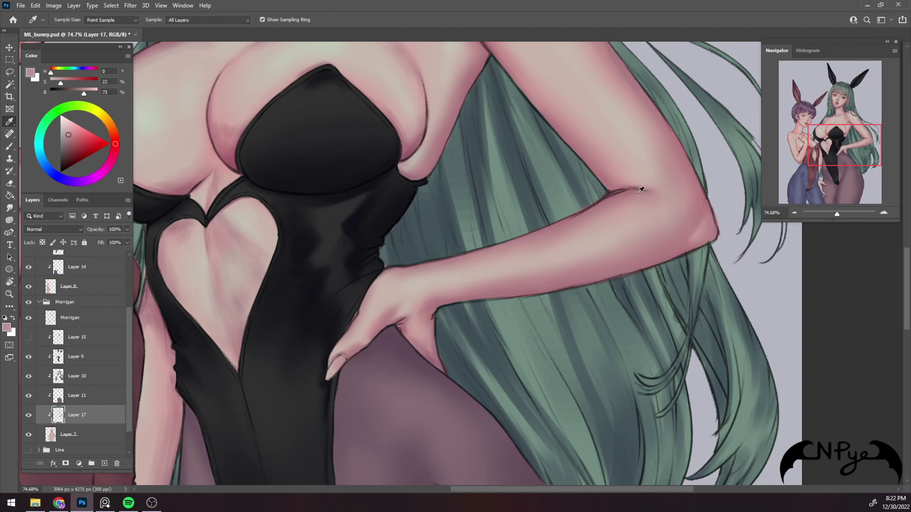
pyautogui.keyDown('alt'); pyautogui.click(629, 193); pyautogui.keyUp('alt')
pyautogui.press('[')
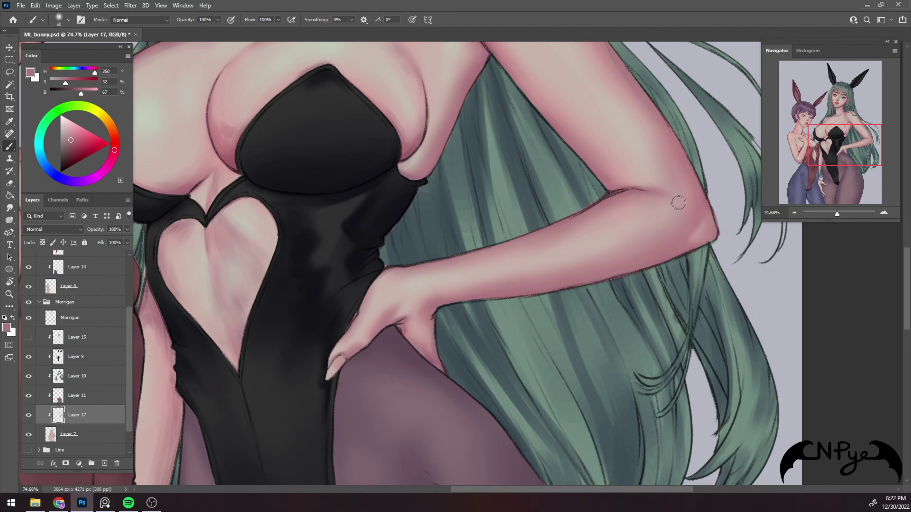
pyautogui.press(']')
pyautogui.press(']')
pyautogui.press(']')
pyautogui.press(']')
pyautogui.press(']')
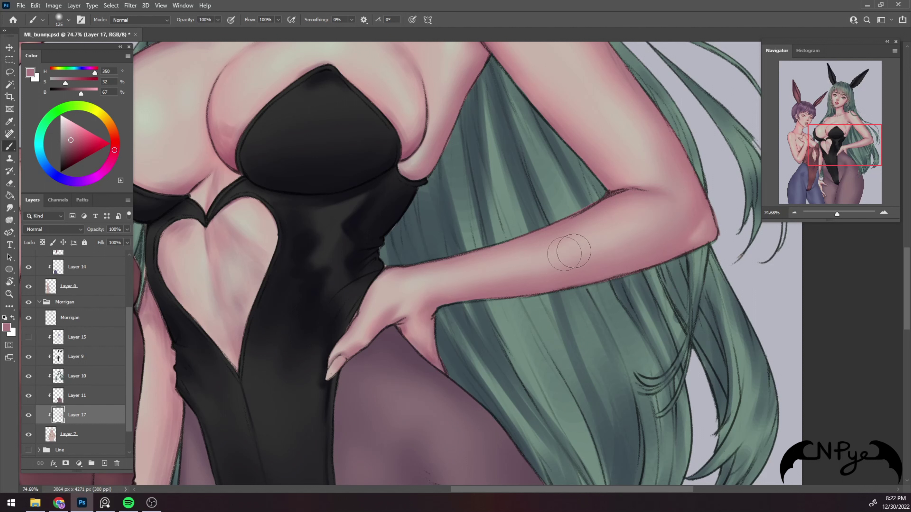
pyautogui.keyDown('alt'); pyautogui.click(645, 233); pyautogui.keyUp('alt')
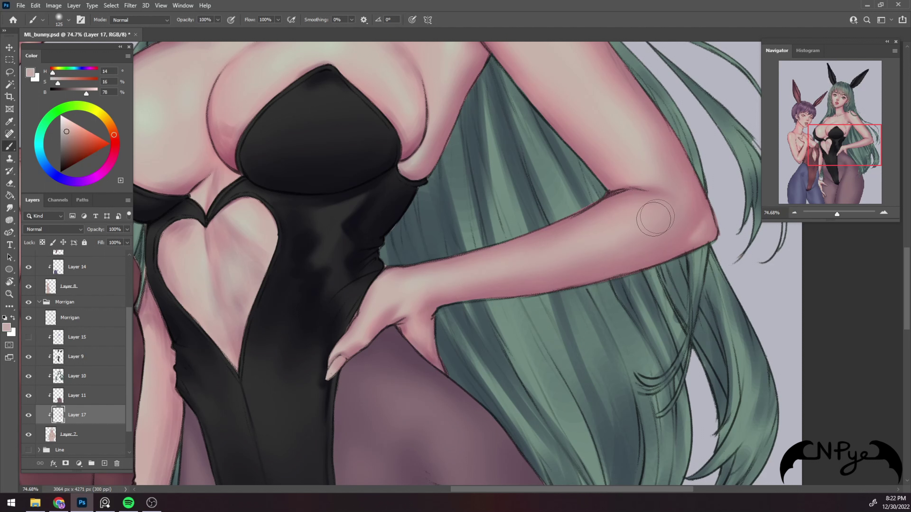
# Sample pink and pale skin tones at the wrist and hand with a smaller brush
pyautogui.press('[')
pyautogui.keyDown('alt'); pyautogui.click(430, 308); pyautogui.keyUp('alt')
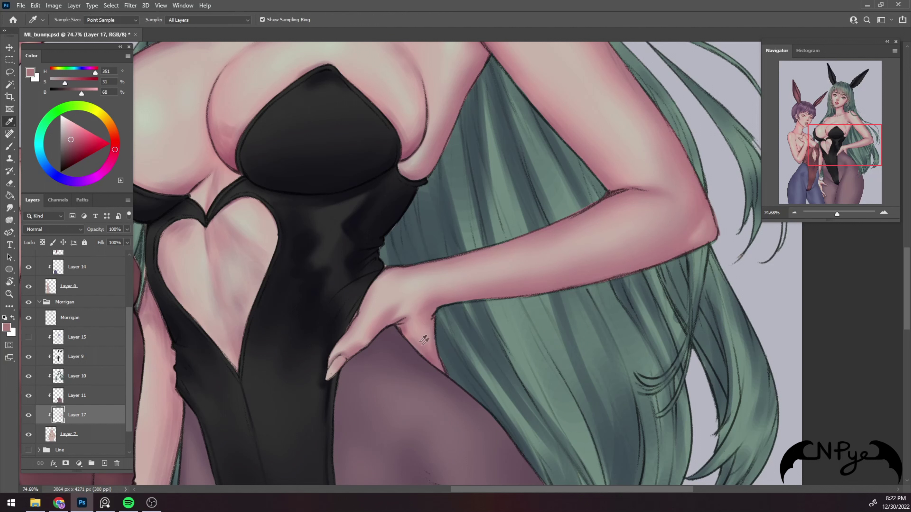
pyautogui.keyDown('alt'); pyautogui.click(408, 326); pyautogui.keyUp('alt')
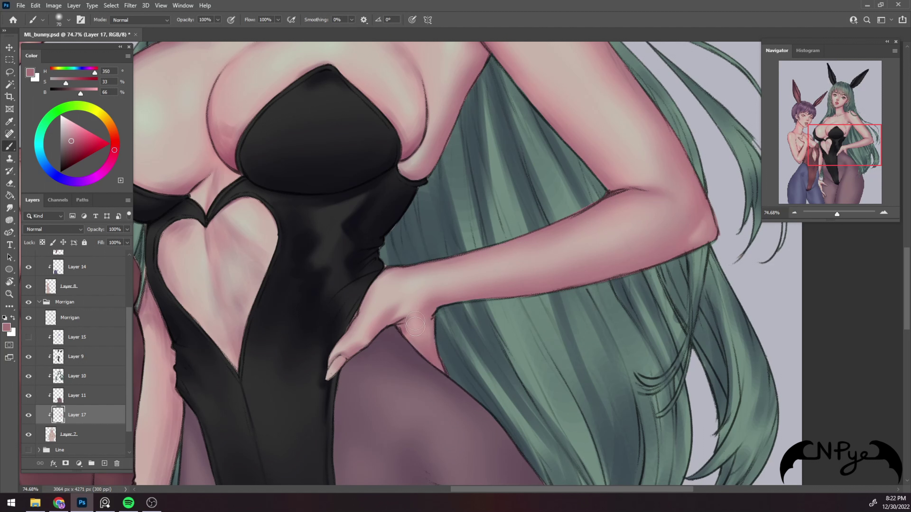
pyautogui.keyDown('alt'); pyautogui.click(439, 283); pyautogui.keyUp('alt')
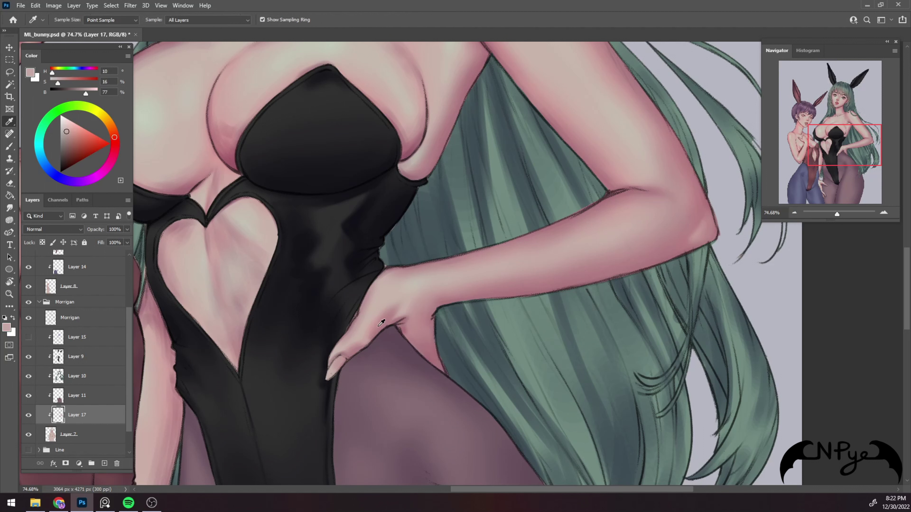
pyautogui.keyDown('alt'); pyautogui.click(369, 340); pyautogui.keyUp('alt')
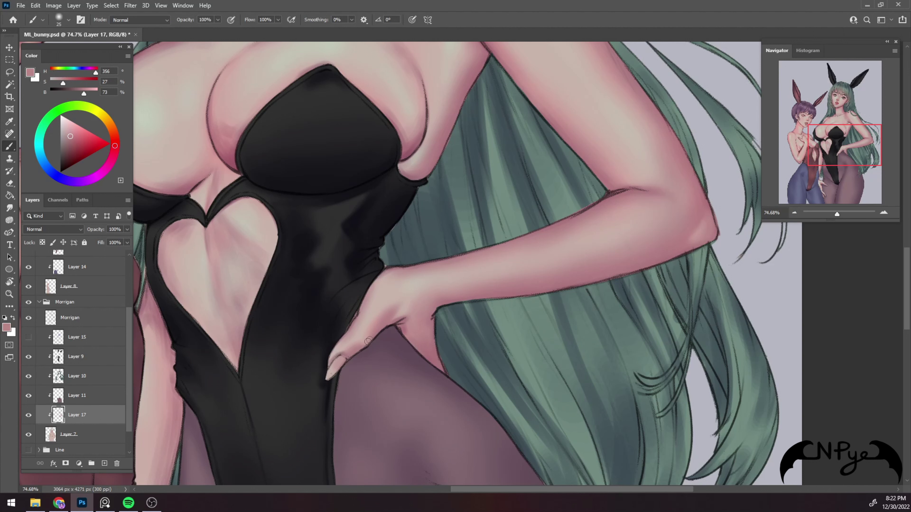
# Blend deep pink shadow and lighter skin tones across the upper chest
pyautogui.moveTo(526, 236); pyautogui.dragTo(558, 415)
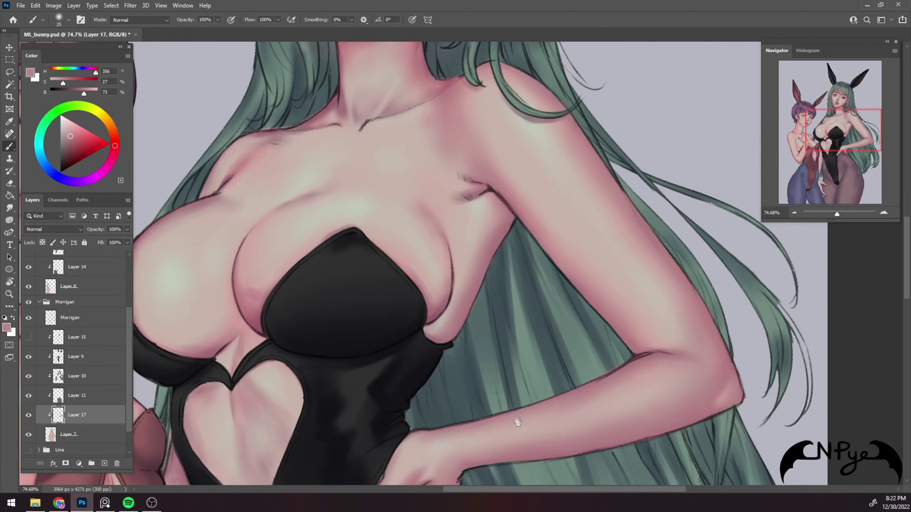
pyautogui.keyDown('alt'); pyautogui.click(436, 332); pyautogui.keyUp('alt')
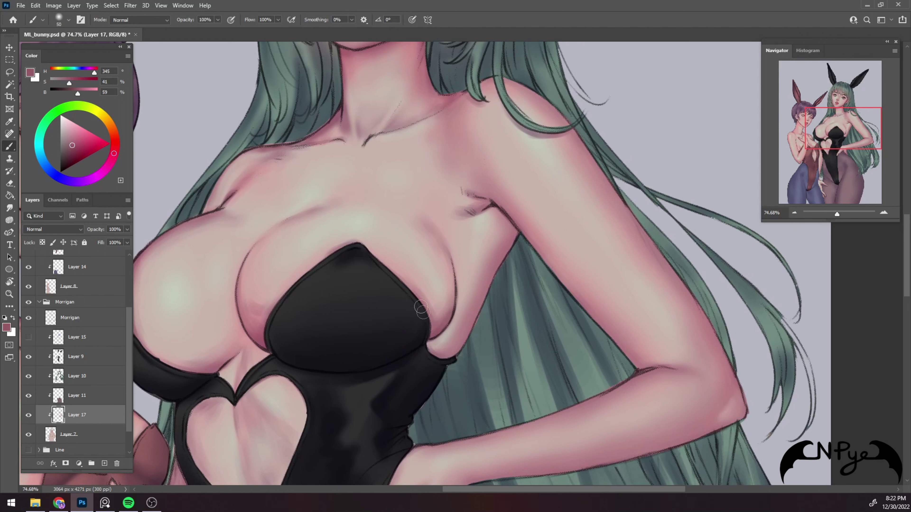
pyautogui.press(']')
pyautogui.press(']')
pyautogui.press(']')
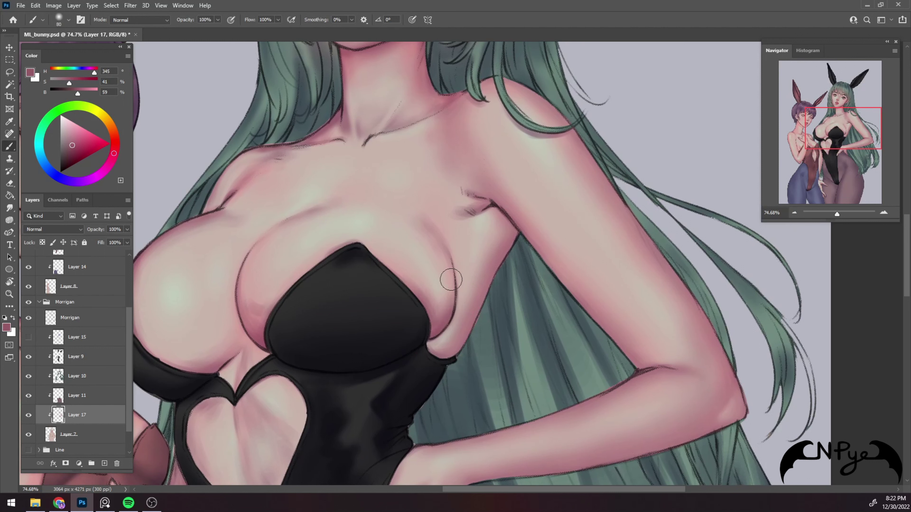
pyautogui.press(']')
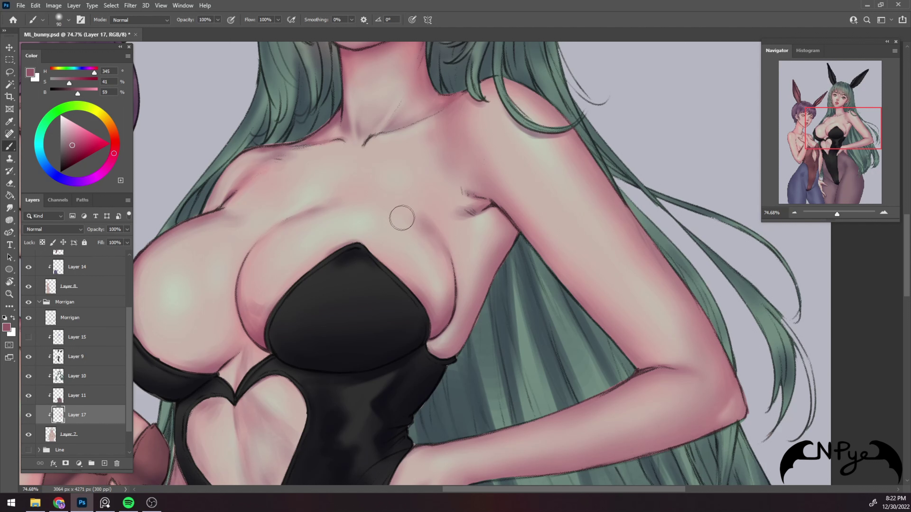
pyautogui.press('[')
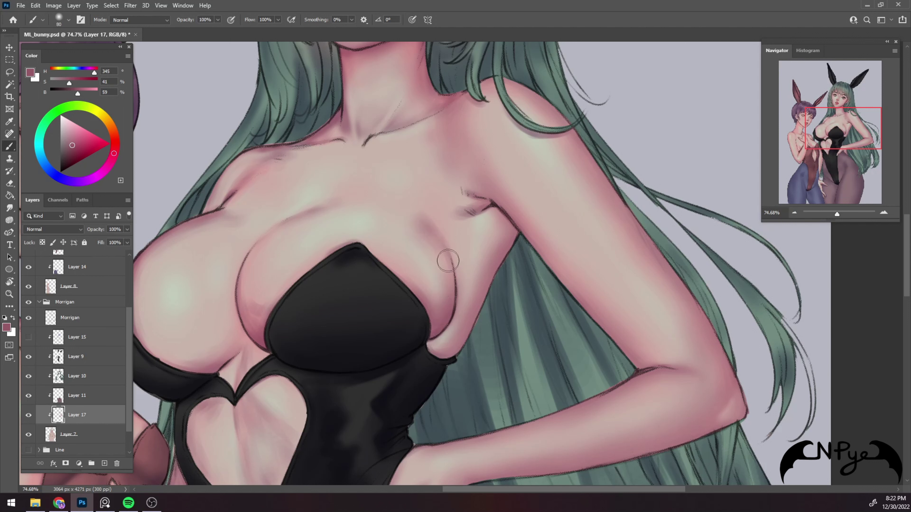
pyautogui.keyDown('alt'); pyautogui.click(427, 222); pyautogui.keyUp('alt')
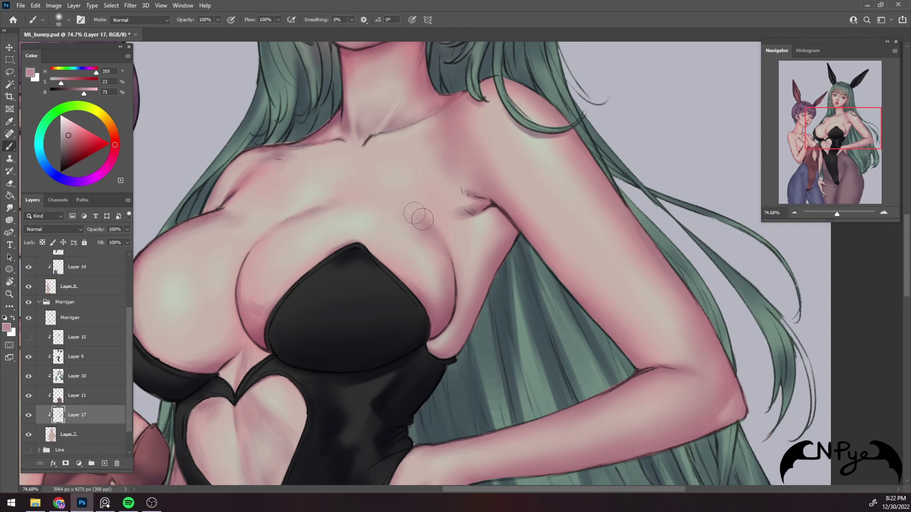
# Layer pale beige, soft pink and darker pink tones over the chest skin
pyautogui.press(']')
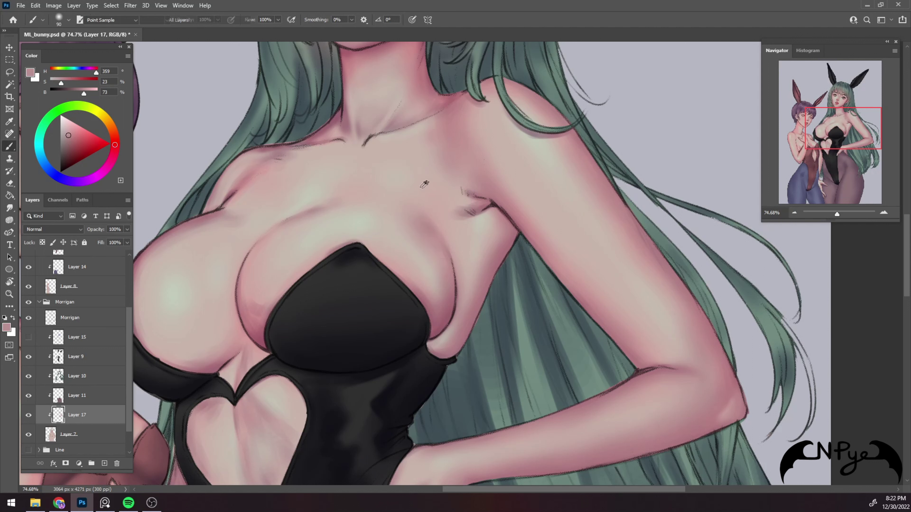
pyautogui.keyDown('alt'); pyautogui.click(424, 184); pyautogui.keyUp('alt')
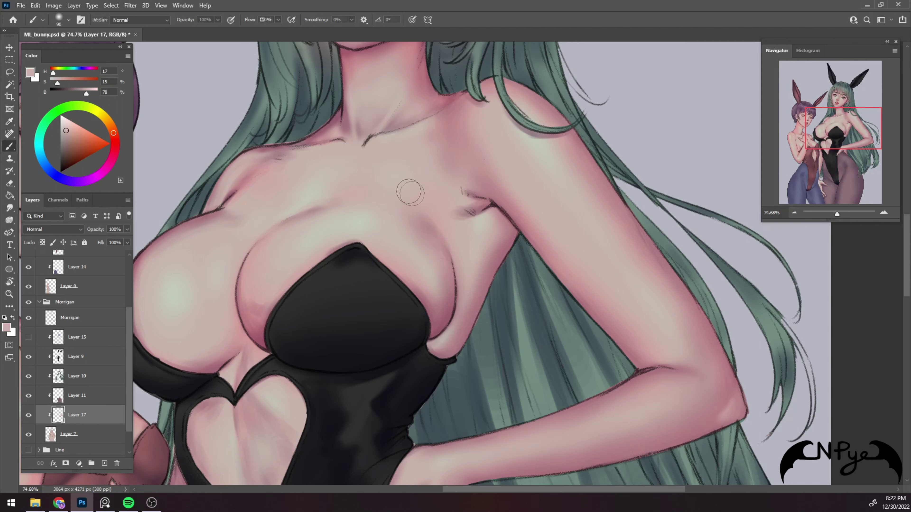
pyautogui.keyDown('alt'); pyautogui.click(462, 210); pyautogui.keyUp('alt')
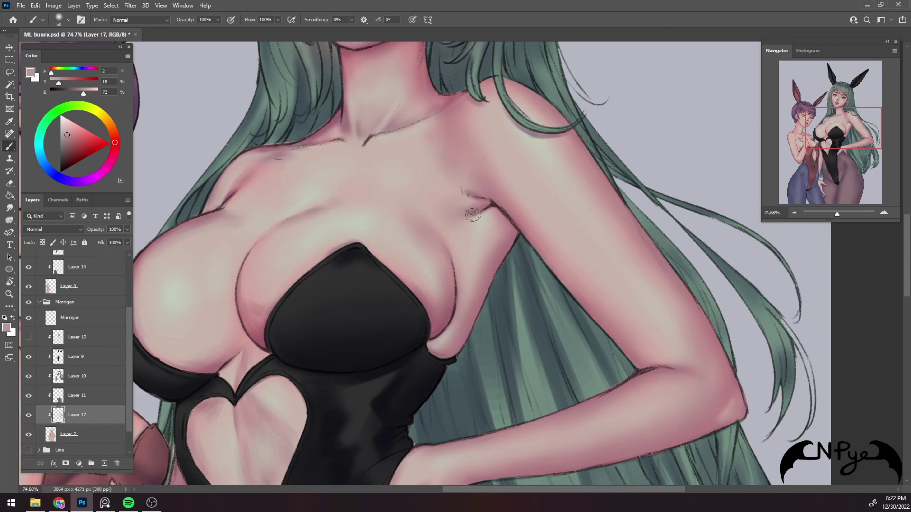
pyautogui.keyDown('alt'); pyautogui.click(493, 209); pyautogui.keyUp('alt')
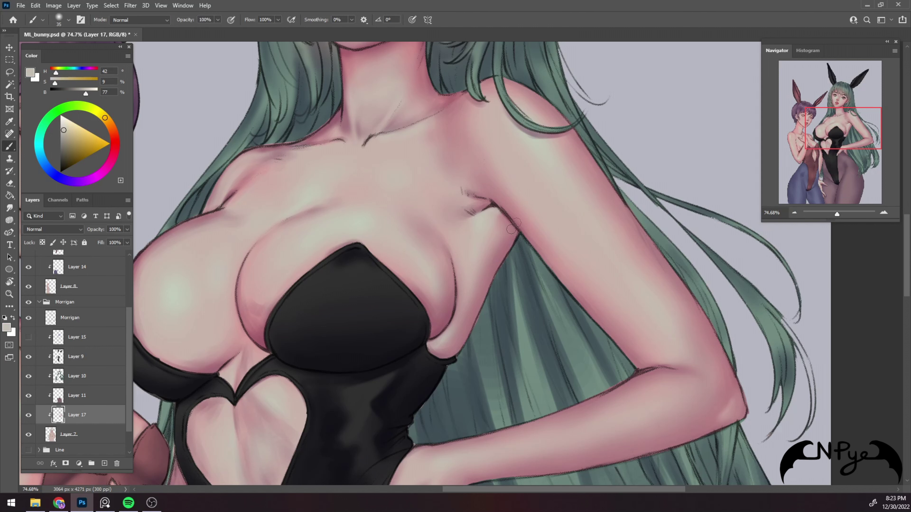
pyautogui.keyDown('alt'); pyautogui.click(502, 231); pyautogui.keyUp('alt')
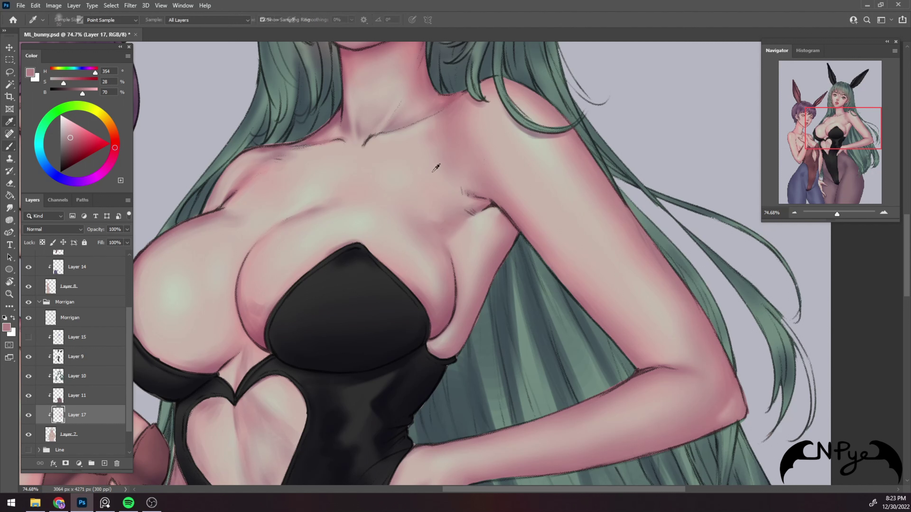
pyautogui.keyDown('alt'); pyautogui.click(473, 235); pyautogui.keyUp('alt')
# Blend the underarm and chest with a wider brush using pink and deeper pink tones
pyautogui.press(']')
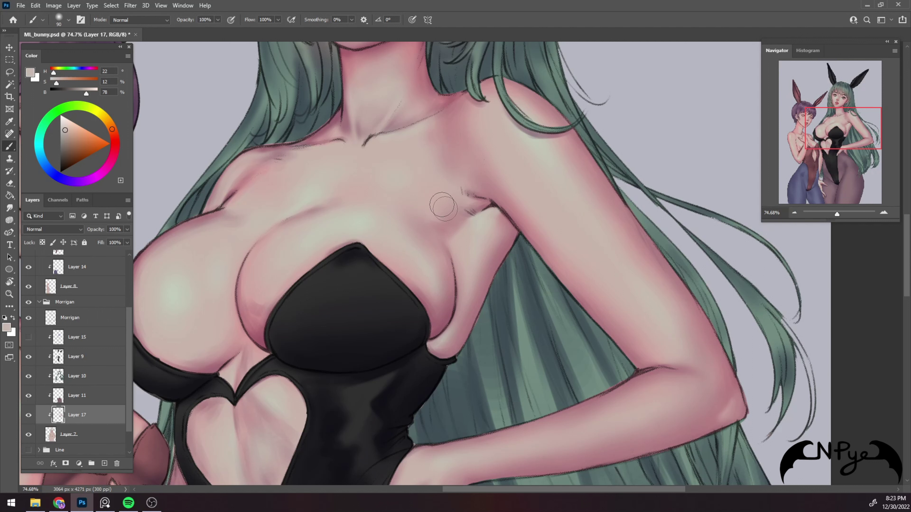
pyautogui.press(']')
pyautogui.press(']')
pyautogui.press(']')
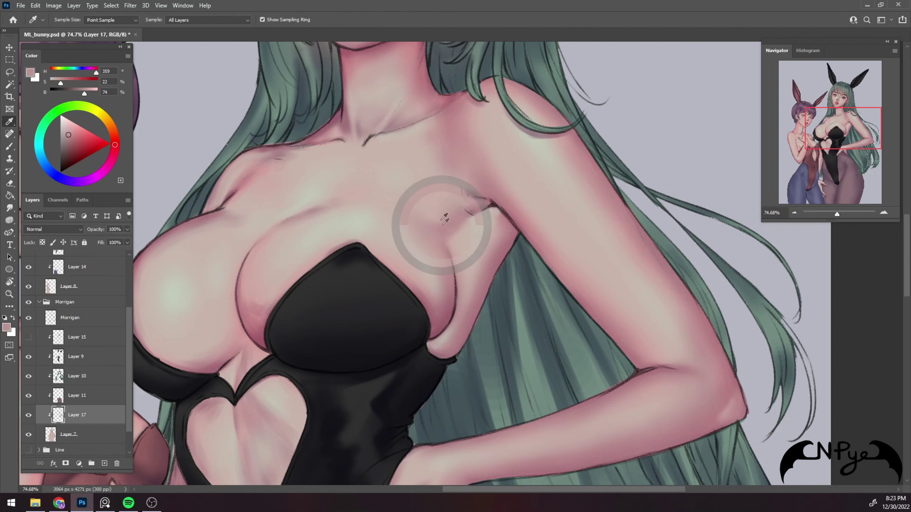
pyautogui.keyDown('alt'); pyautogui.click(445, 223); pyautogui.keyUp('alt')
pyautogui.press('[')
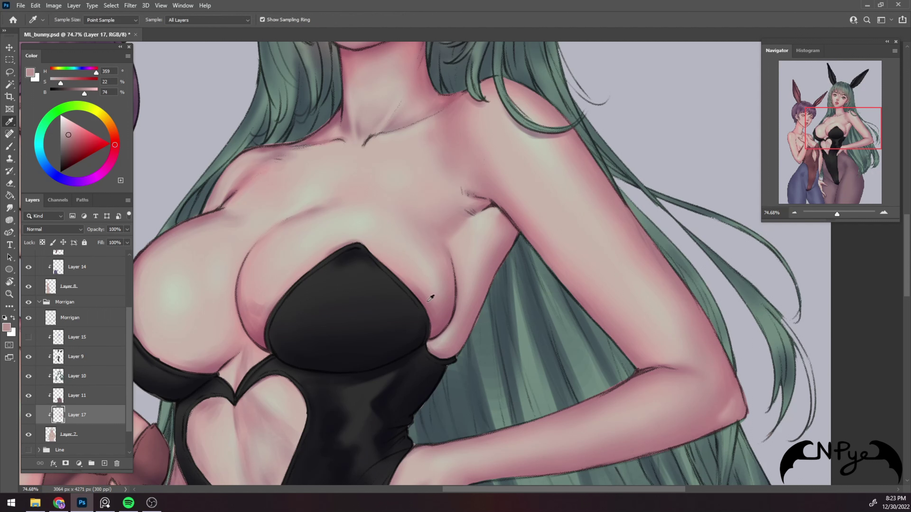
pyautogui.keyDown('alt'); pyautogui.click(424, 283); pyautogui.keyUp('alt')
pyautogui.press('[')
pyautogui.press('[')
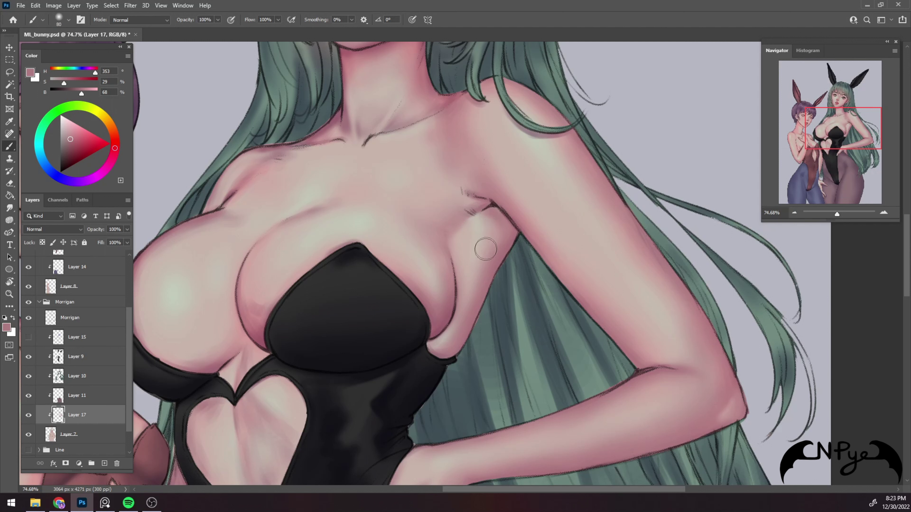
pyautogui.press('[')
# Paint and deepen light pink shading beside the swimsuit's curved edge
pyautogui.scroll(2, 437, 349)
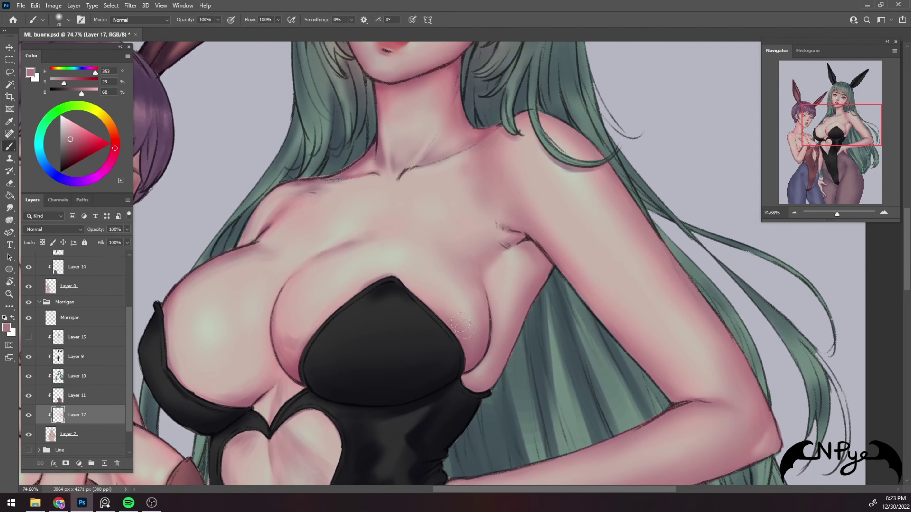
pyautogui.hscroll(-3, 462, 325)
pyautogui.press('[')
pyautogui.press('[')
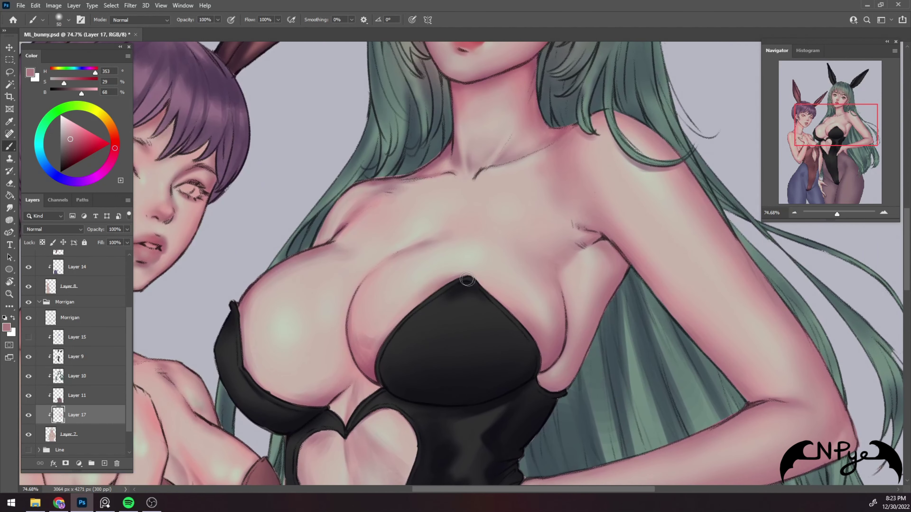
pyautogui.press(']')
pyautogui.press(']')
pyautogui.keyDown('alt'); pyautogui.click(359, 363); pyautogui.keyUp('alt')
pyautogui.moveTo(358, 343); pyautogui.dragTo(359, 294)
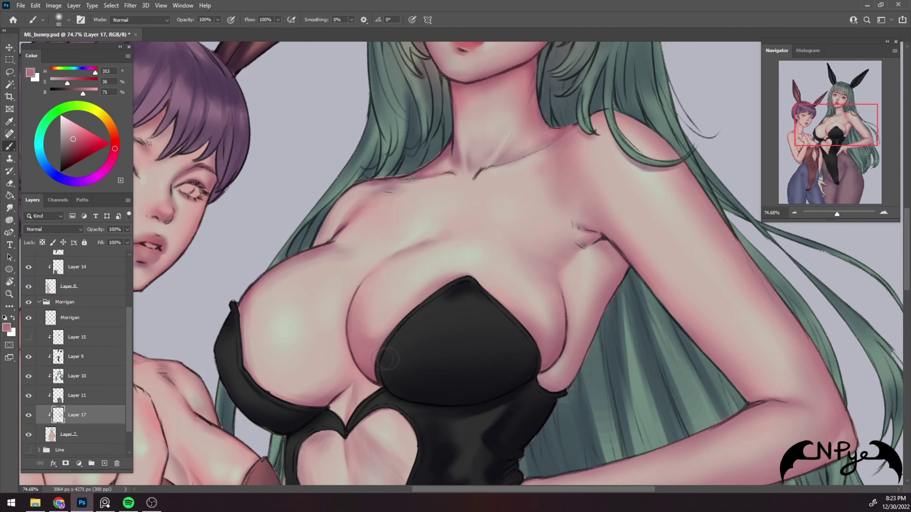
pyautogui.moveTo(385, 359); pyautogui.dragTo(396, 327)
pyautogui.moveTo(395, 373); pyautogui.dragTo(363, 327)
# Blend the shading outward with muted pink and light beige skin tones
pyautogui.keyDown('alt'); pyautogui.click(450, 246); pyautogui.keyUp('alt')
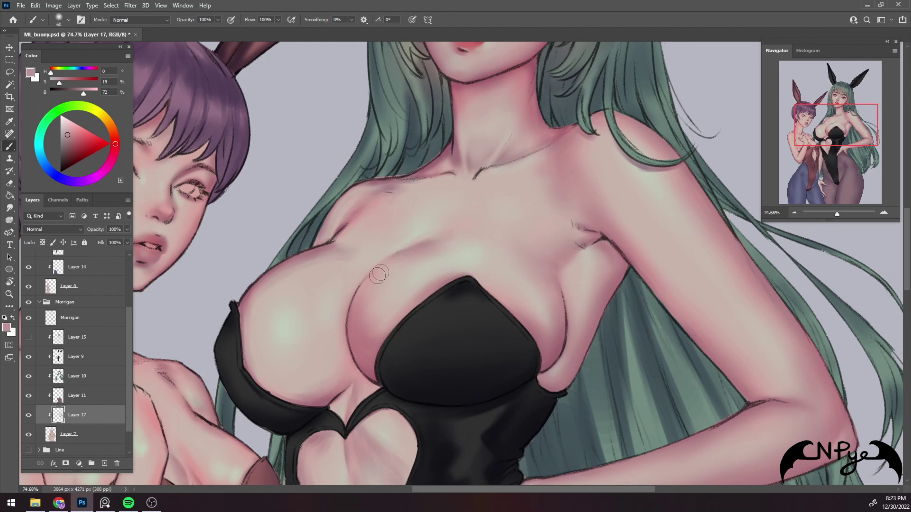
pyautogui.press(']')
pyautogui.press(']')
pyautogui.press(']')
pyautogui.press(']')
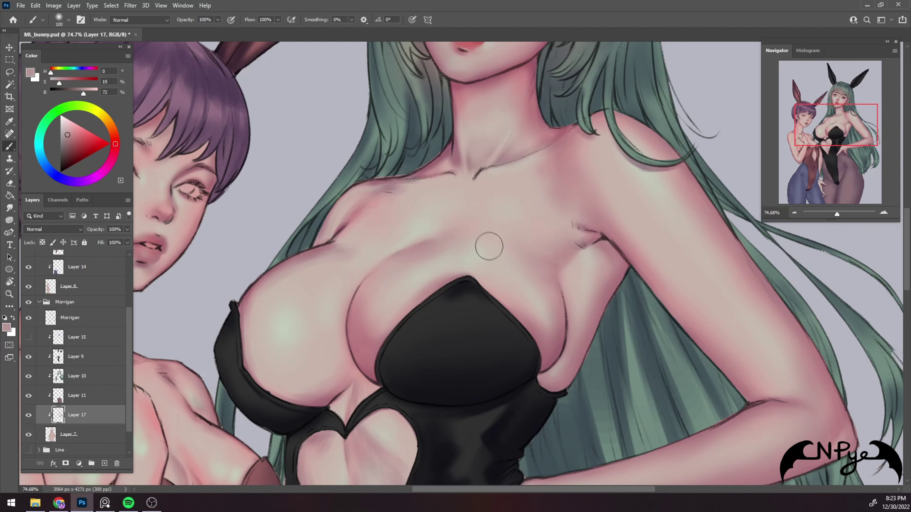
pyautogui.press('[')
pyautogui.keyDown('alt'); pyautogui.click(380, 303); pyautogui.keyUp('alt')
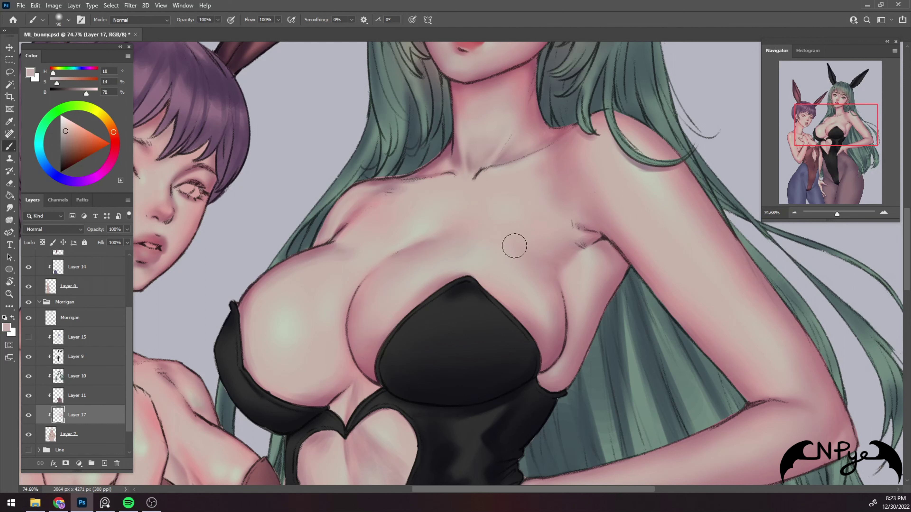
pyautogui.press(']')
pyautogui.press('[')
pyautogui.press('[')
pyautogui.press('[')
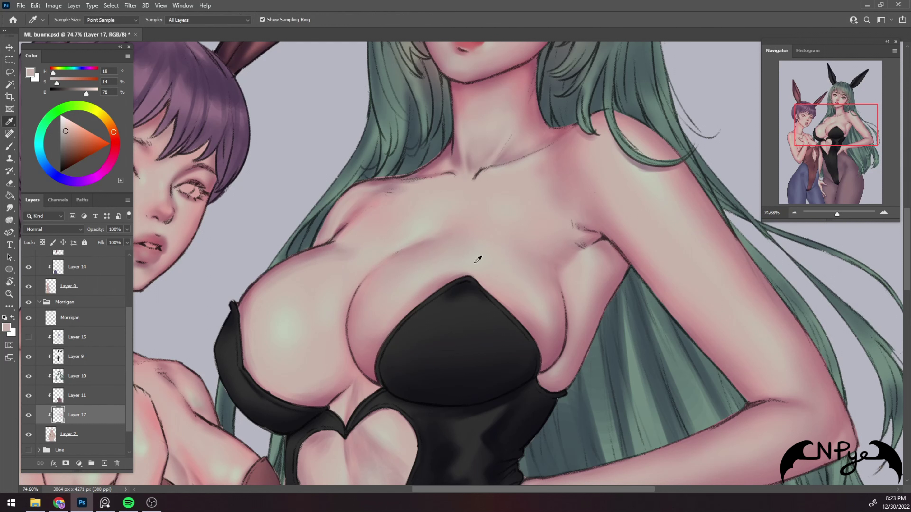
# Smooth the chest side below the armpit with pale neutral and light beige tones
pyautogui.keyDown('alt'); pyautogui.click(480, 259); pyautogui.keyUp('alt')
pyautogui.press(']')
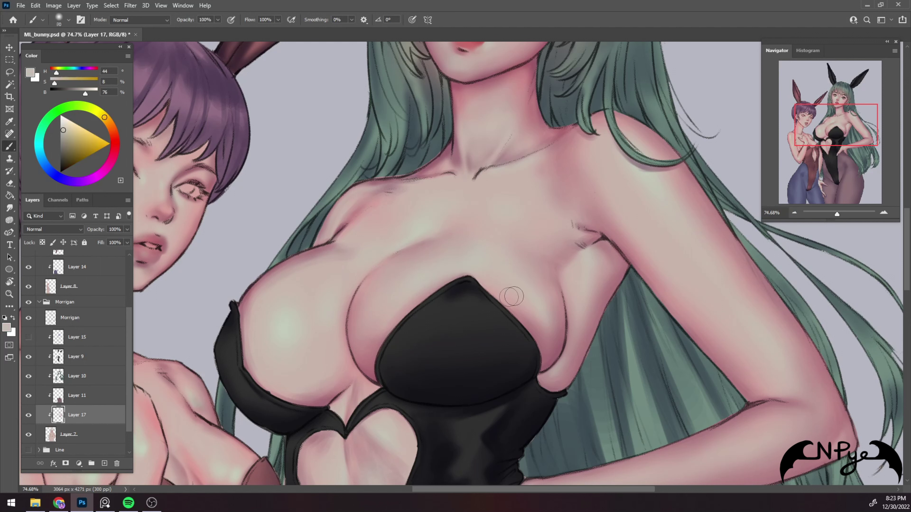
pyautogui.keyDown('alt'); pyautogui.click(559, 323); pyautogui.keyUp('alt')
pyautogui.keyDown('alt'); pyautogui.click(520, 273); pyautogui.keyUp('alt')
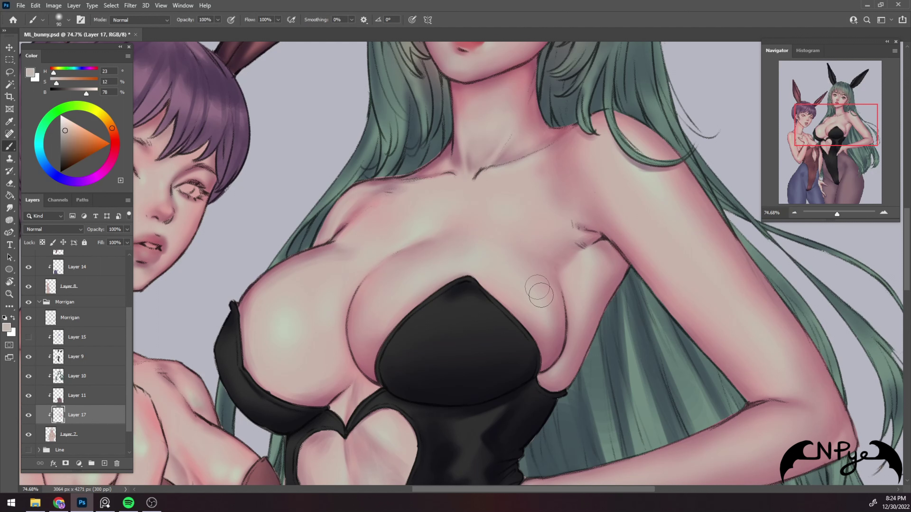
pyautogui.press(']')
pyautogui.press('[')
pyautogui.press('[')
pyautogui.press(']')
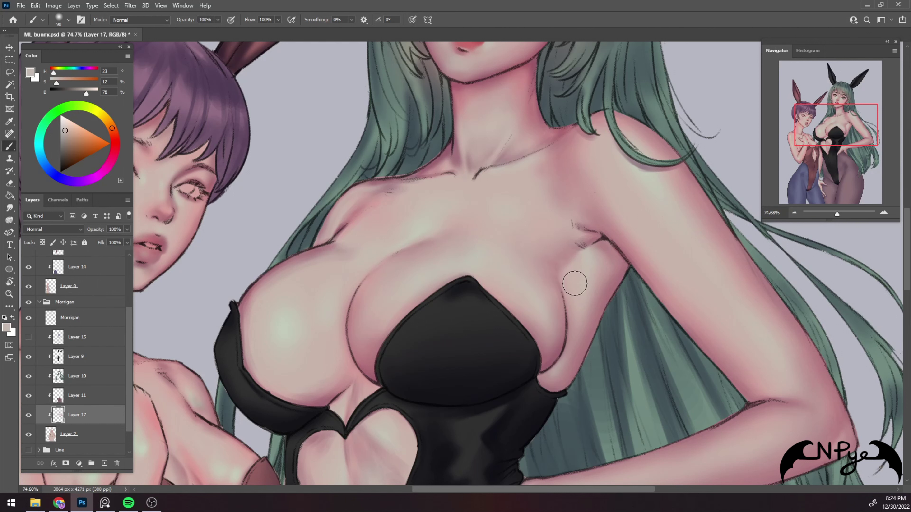
pyautogui.hscroll(-5, 488, 279)
# Sample pink and warm skin tones near the shoulder for brushing
pyautogui.press('i')
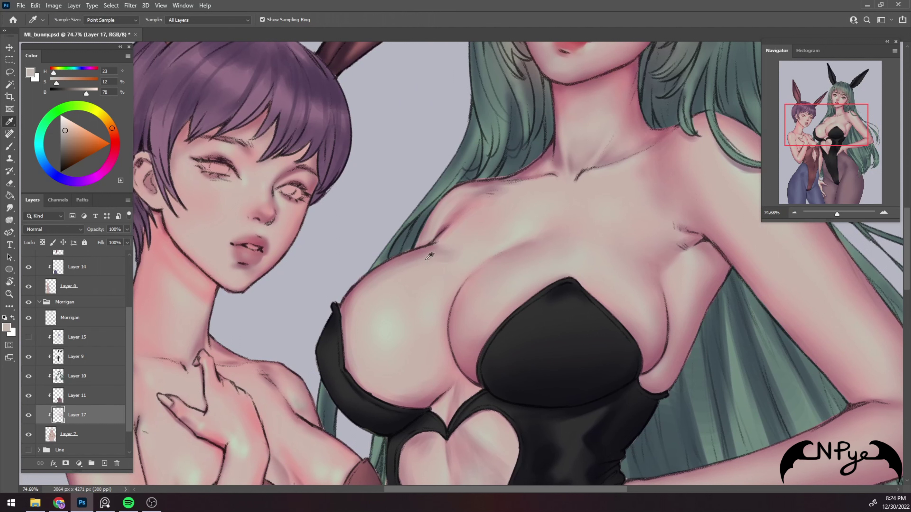
pyautogui.click(428, 246)
pyautogui.press('b')
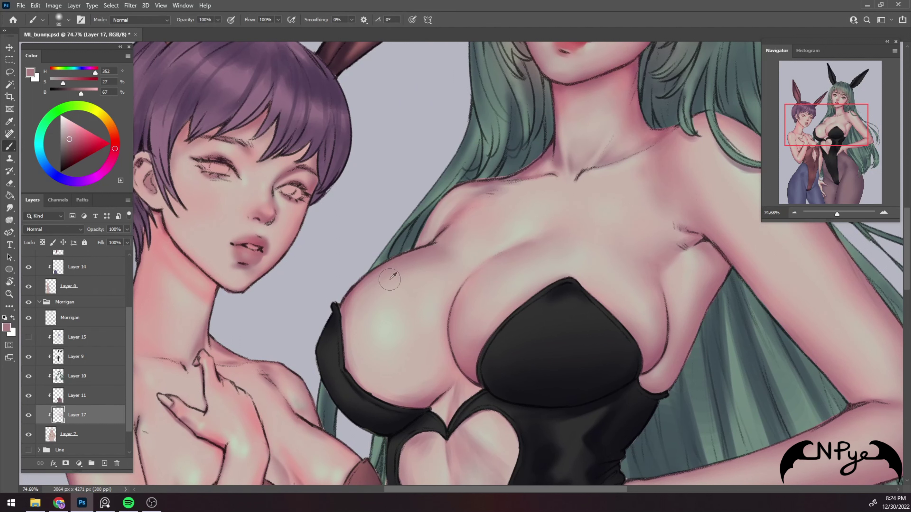
pyautogui.press('i')
pyautogui.click(421, 256)
pyautogui.press('b')
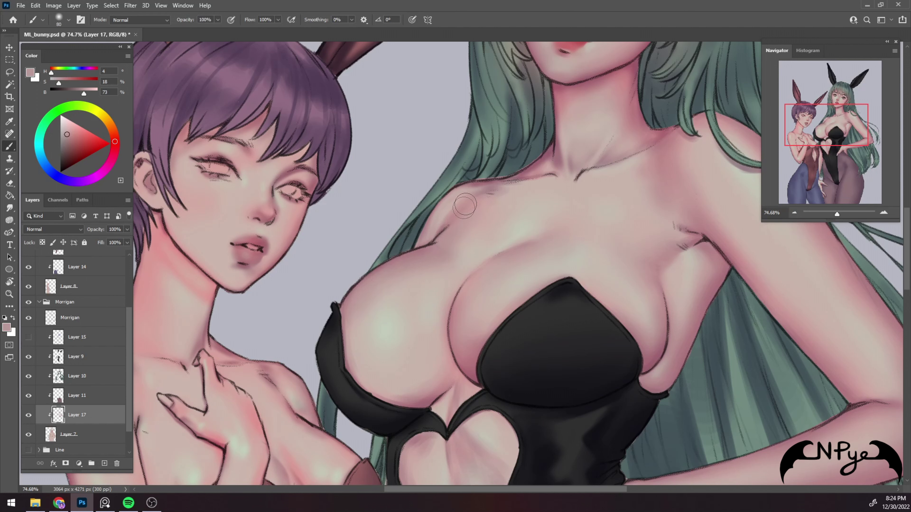
# Paint a darker pink shadow along the left shoulder edge near the collarbone
pyautogui.keyDown('alt'); pyautogui.click(458, 195); pyautogui.keyUp('alt')
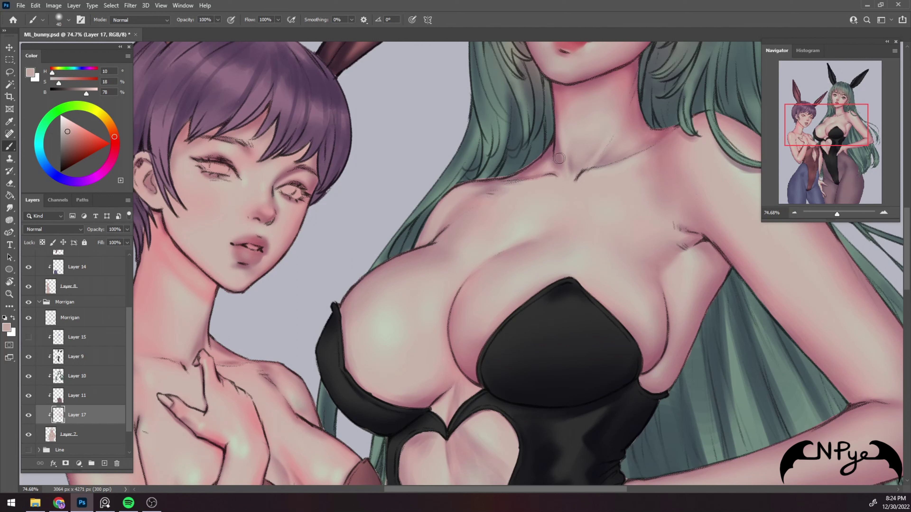
pyautogui.keyDown('alt'); pyautogui.click(554, 166); pyautogui.keyUp('alt')
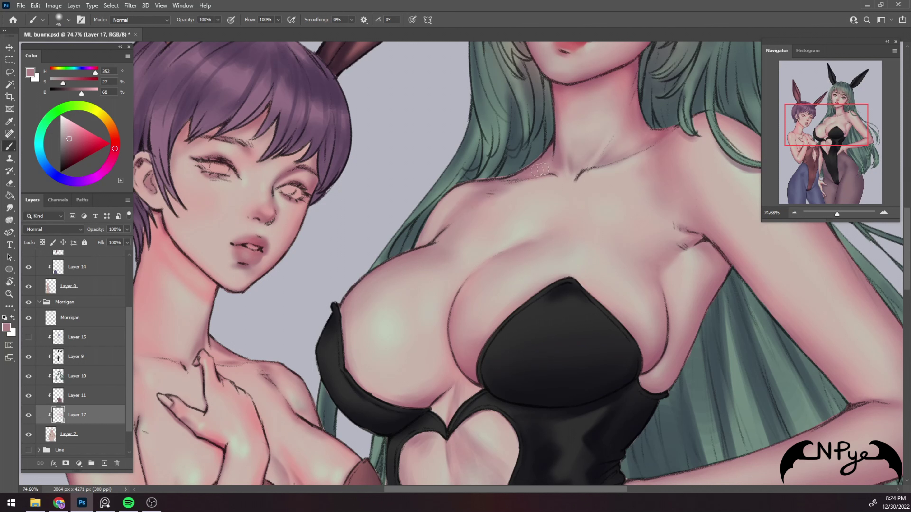
pyautogui.keyDown('alt'); pyautogui.click(451, 193); pyautogui.keyUp('alt')
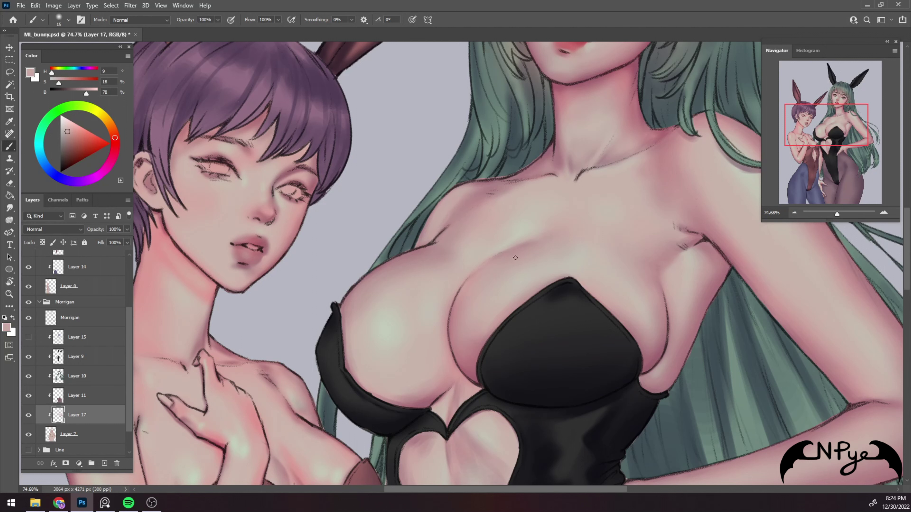
pyautogui.keyDown('alt'); pyautogui.click(470, 374); pyautogui.keyUp('alt')
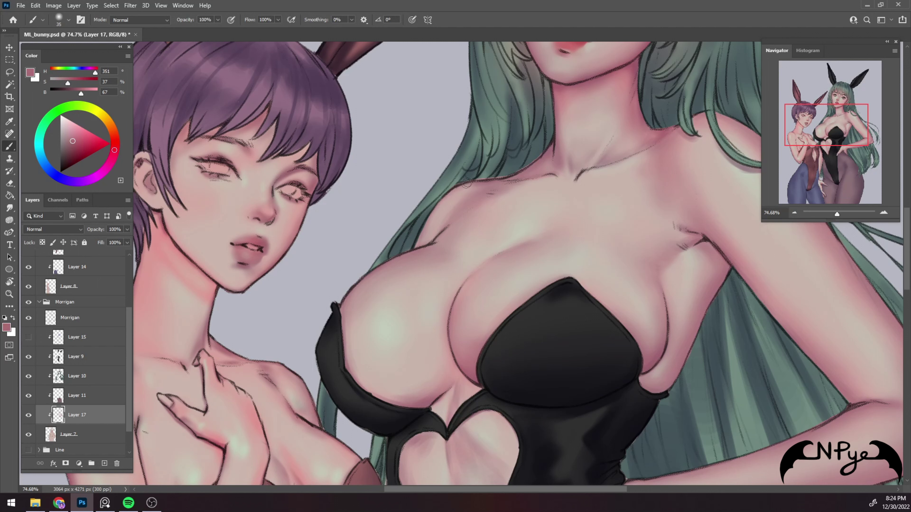
pyautogui.moveTo(451, 196); pyautogui.dragTo(421, 239)
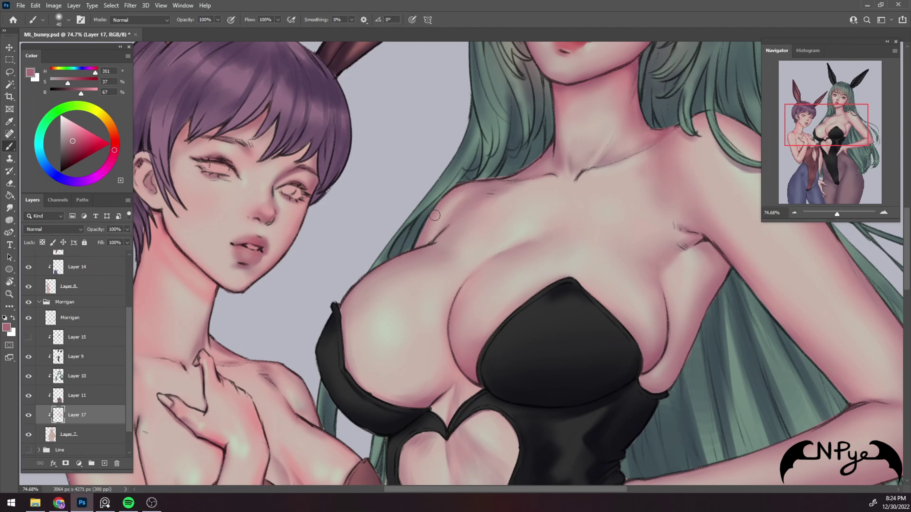
# Soften the shading around the collarbone notch with pale and darker pink tones
pyautogui.keyDown('alt'); pyautogui.click(517, 201); pyautogui.keyUp('alt')
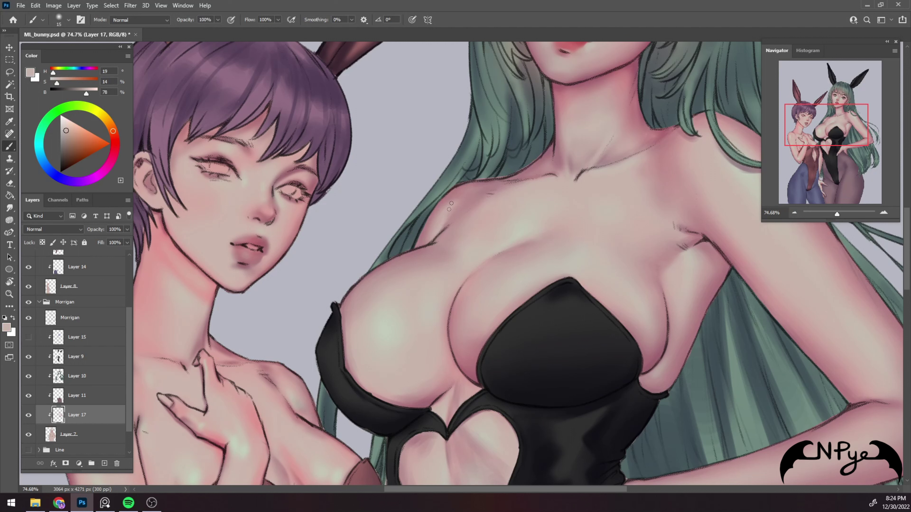
pyautogui.keyDown('alt'); pyautogui.click(479, 372); pyautogui.keyUp('alt')
pyautogui.press(']')
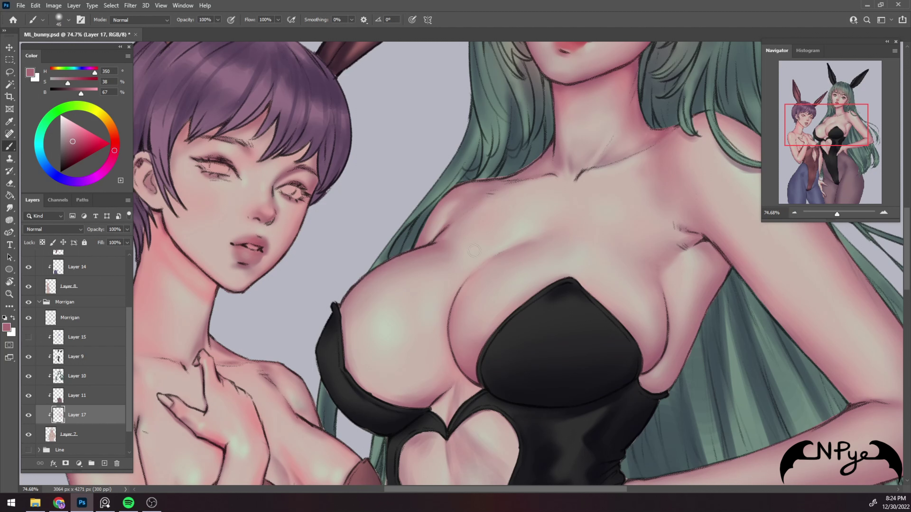
pyautogui.keyDown('alt'); pyautogui.click(449, 247); pyautogui.keyUp('alt')
pyautogui.press(']')
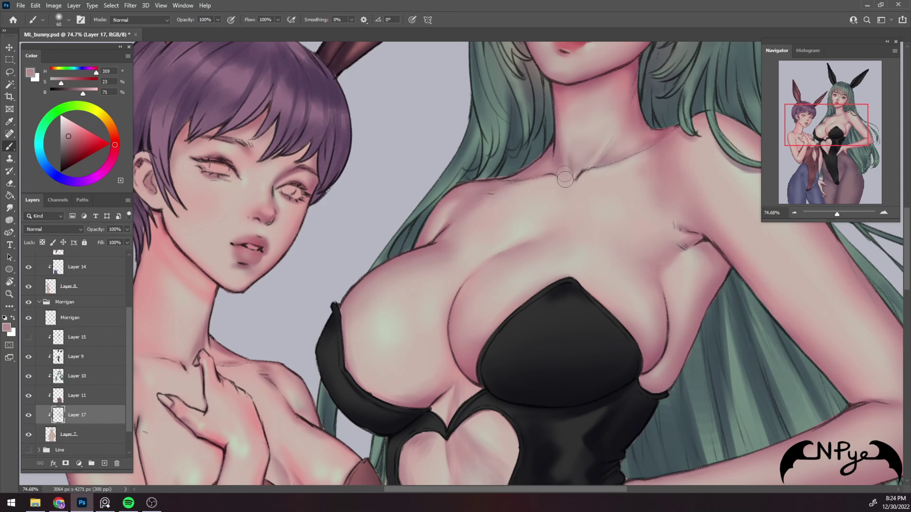
pyautogui.moveTo(564, 193); pyautogui.dragTo(580, 179)
# Shade the breast edge along the black fabric with paler and deeper pink tones
pyautogui.press(']')
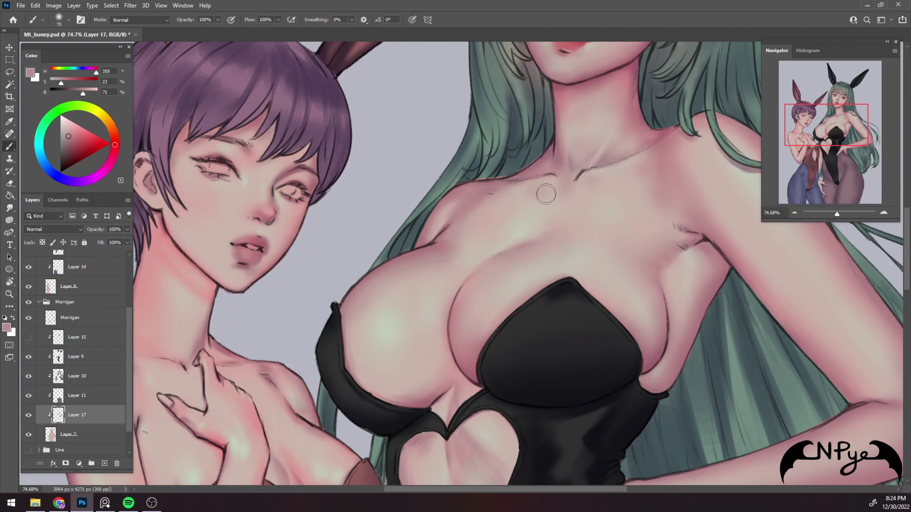
pyautogui.keyDown('alt'); pyautogui.click(461, 233); pyautogui.keyUp('alt')
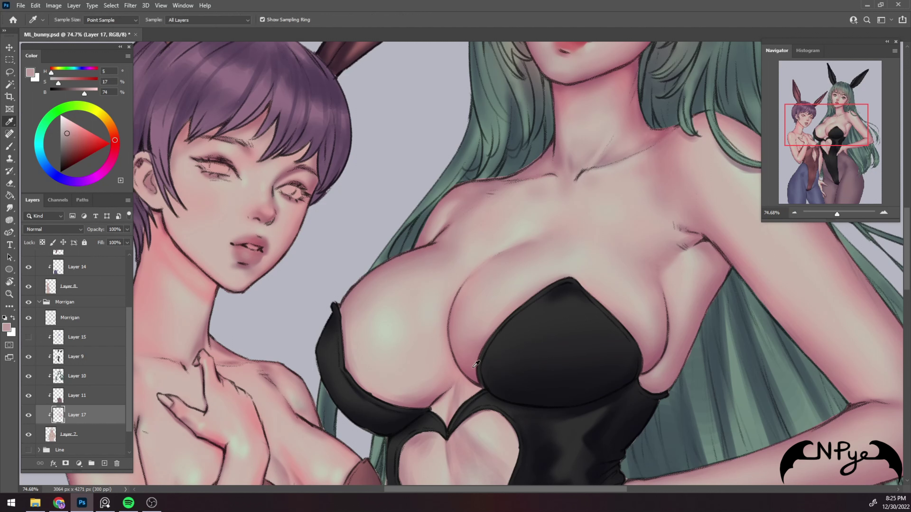
pyautogui.keyDown('alt'); pyautogui.click(459, 312); pyautogui.keyUp('alt')
pyautogui.press(']')
pyautogui.press('[')
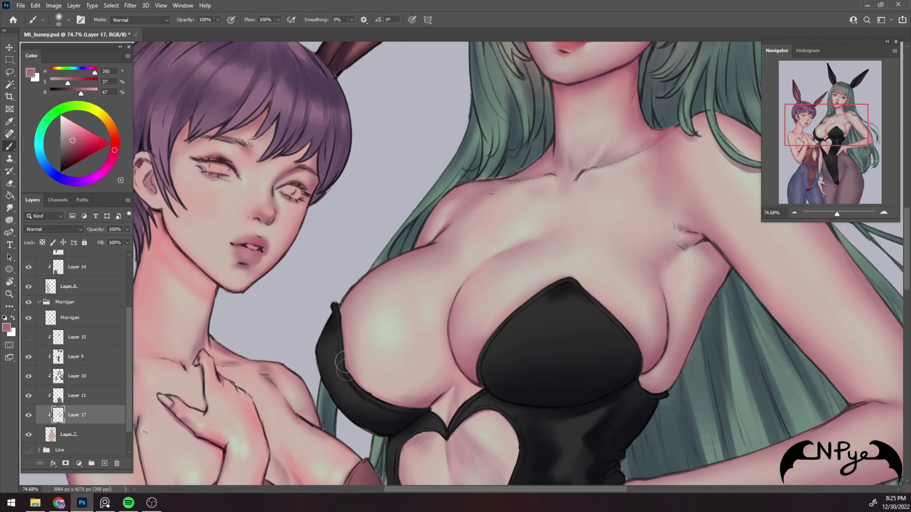
pyautogui.moveTo(366, 314)
pyautogui.mouseDown()
pyautogui.moveTo(362, 392)
pyautogui.moveTo(436, 399)
pyautogui.moveTo(439, 375)
pyautogui.mouseUp()
pyautogui.press(']')
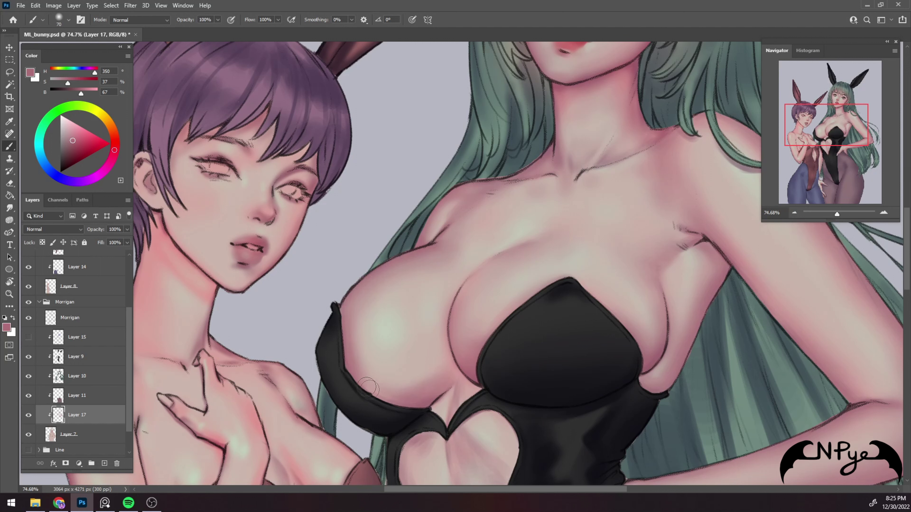
pyautogui.keyDown('alt'); pyautogui.click(409, 380); pyautogui.keyUp('alt')
pyautogui.press(']')
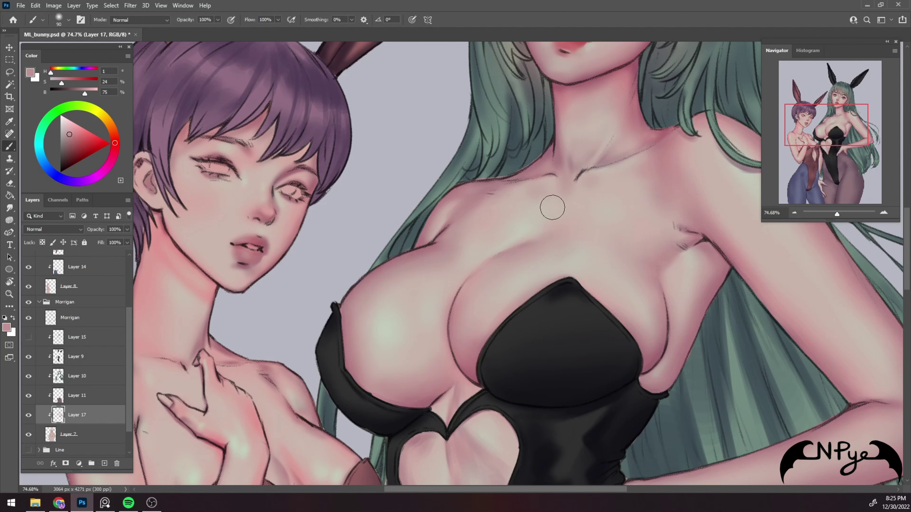
# Sample the skin above the cutout and the pinker skin inside the heart cutout
pyautogui.scroll(-5, 650, 226)
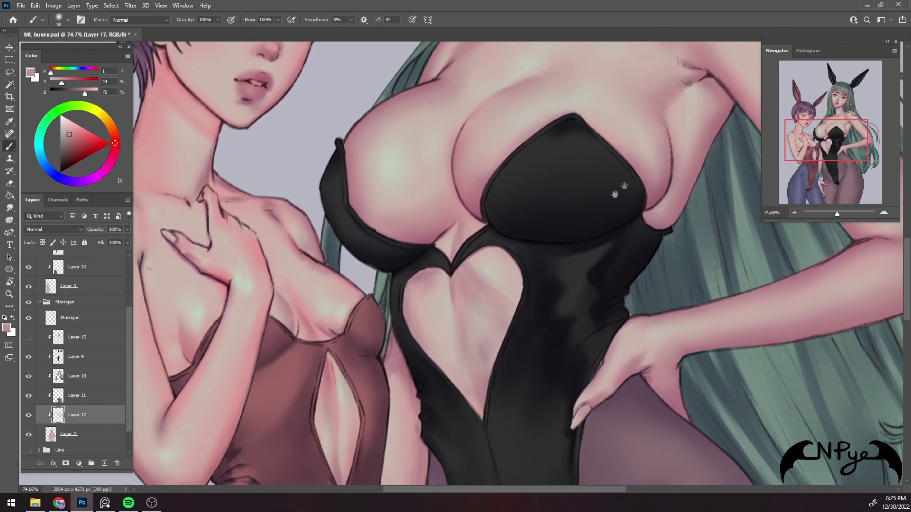
pyautogui.press('alt')
pyautogui.click(474, 207)
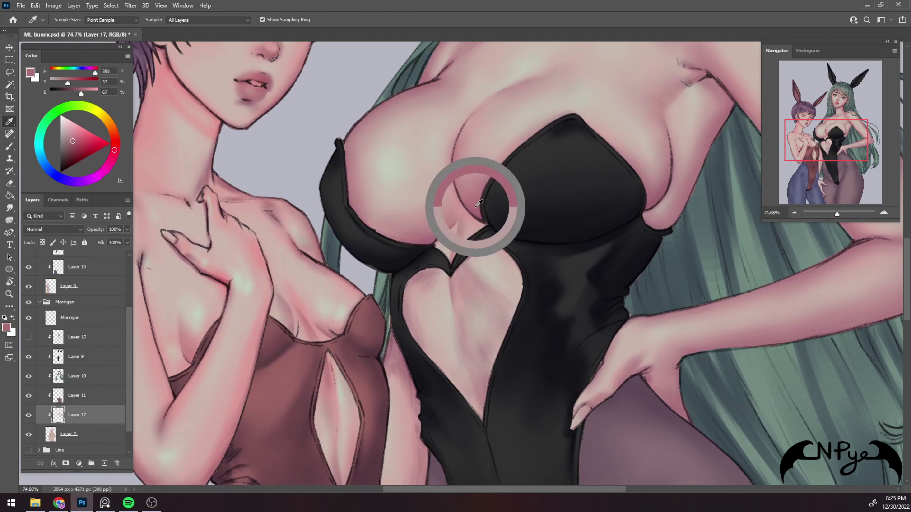
pyautogui.press('b')
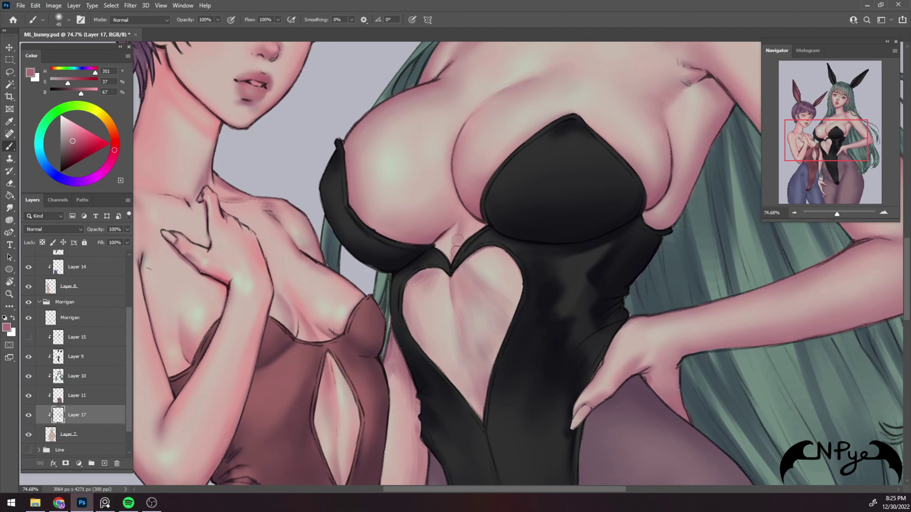
pyautogui.press(']')
pyautogui.press(']')
pyautogui.press(']')
pyautogui.keyDown('alt'); pyautogui.click(458, 291); pyautogui.keyUp('alt')
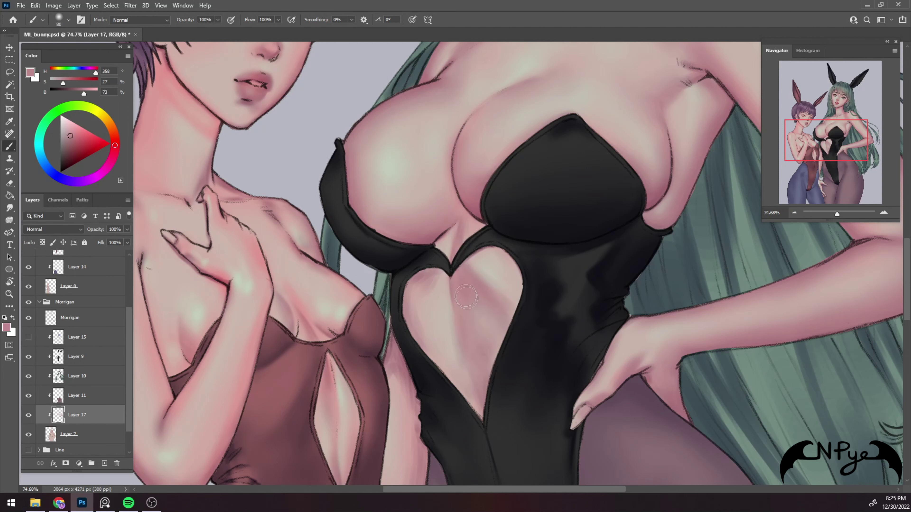
# Blend pale warm and pink tones inside the heart cutout at varying brush sizes
pyautogui.press('[')
pyautogui.press(']')
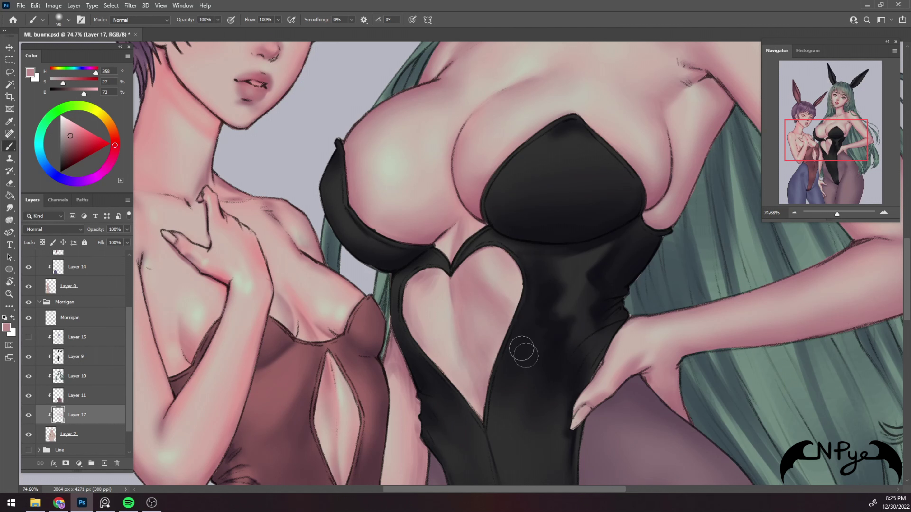
pyautogui.press(']')
pyautogui.keyDown('alt'); pyautogui.click(508, 293); pyautogui.keyUp('alt')
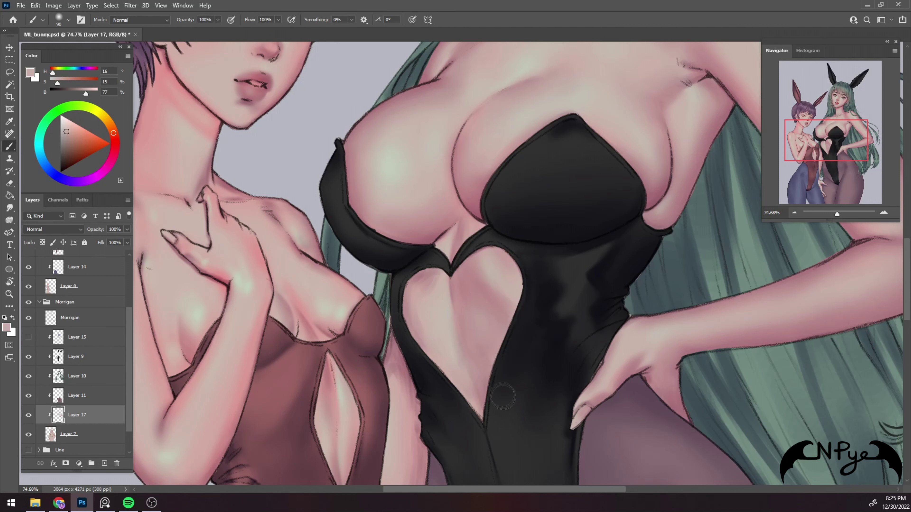
pyautogui.press(']')
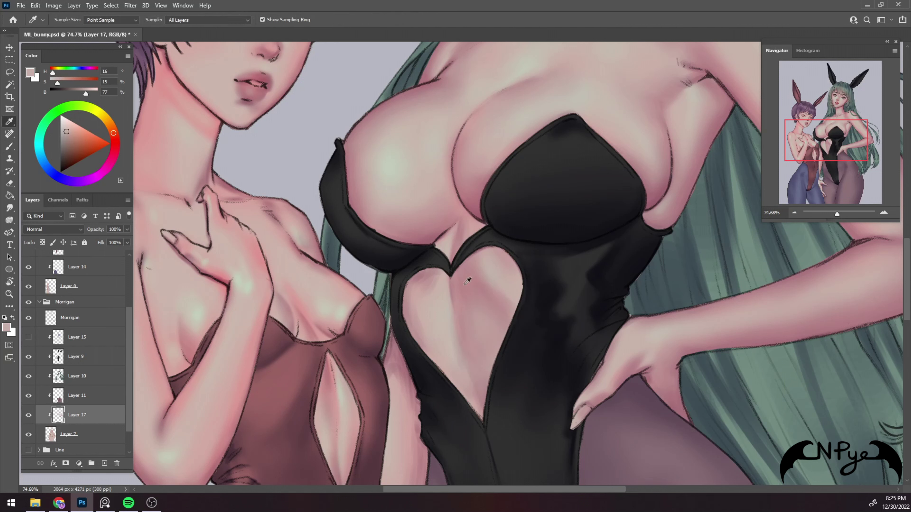
pyautogui.keyDown('alt'); pyautogui.click(463, 306); pyautogui.keyUp('alt')
pyautogui.press('[')
pyautogui.press('[')
pyautogui.press('[')
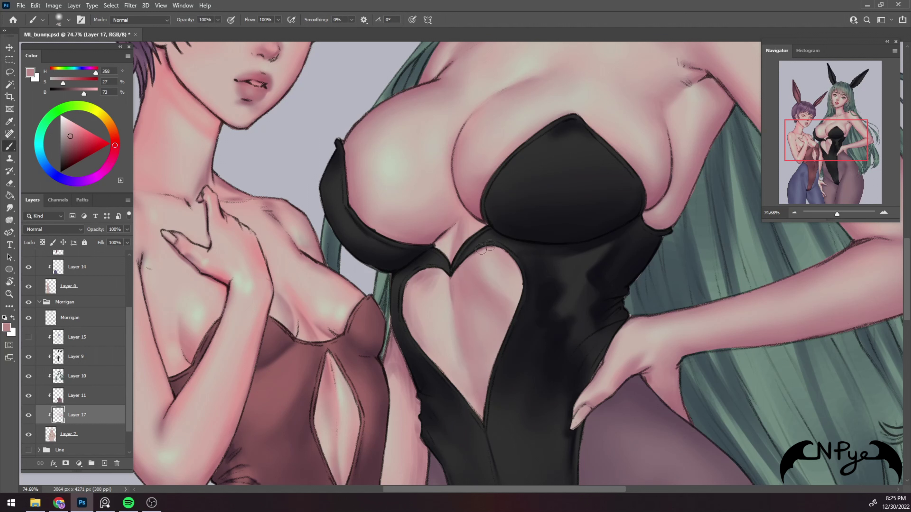
pyautogui.press(']')
# Add slightly darker and lighter torso skin tones around the cutout
pyautogui.keyDown('alt'); pyautogui.click(419, 272); pyautogui.keyUp('alt')
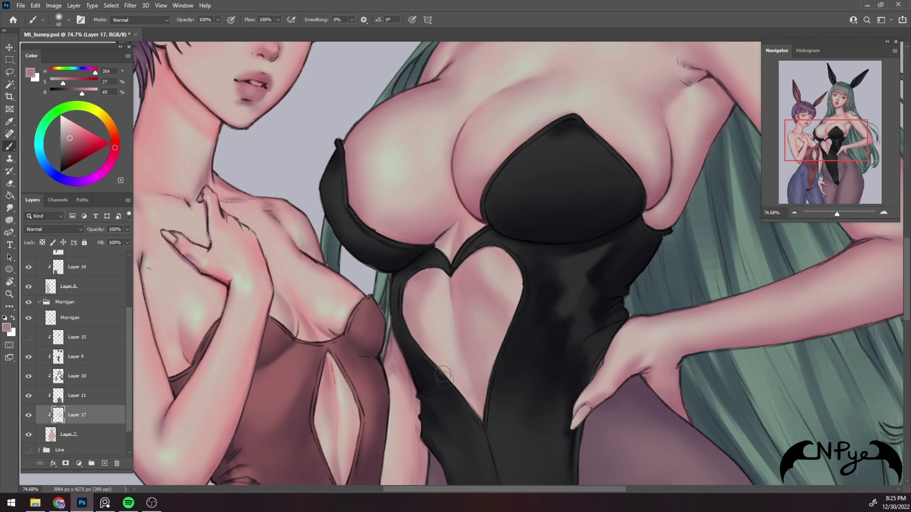
pyautogui.press(']')
pyautogui.press(']')
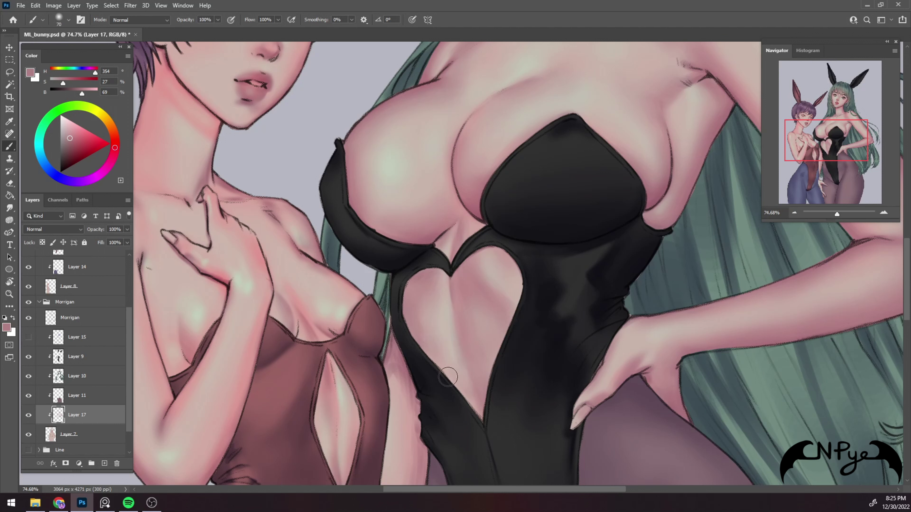
pyautogui.press('alt')
pyautogui.keyDown('alt'); pyautogui.click(429, 309); pyautogui.keyUp('alt')
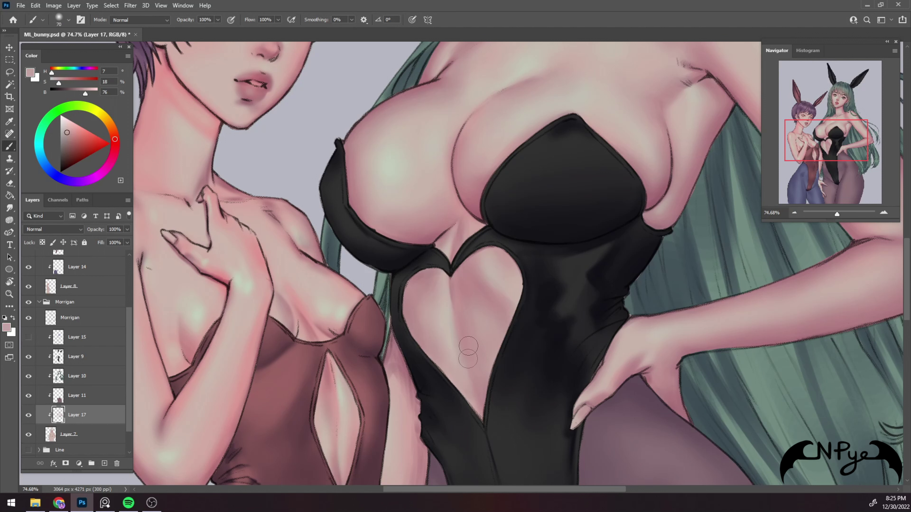
pyautogui.keyDown('alt'); pyautogui.click(465, 364); pyautogui.keyUp('alt')
pyautogui.press('[')
pyautogui.press('[')
pyautogui.press('[')
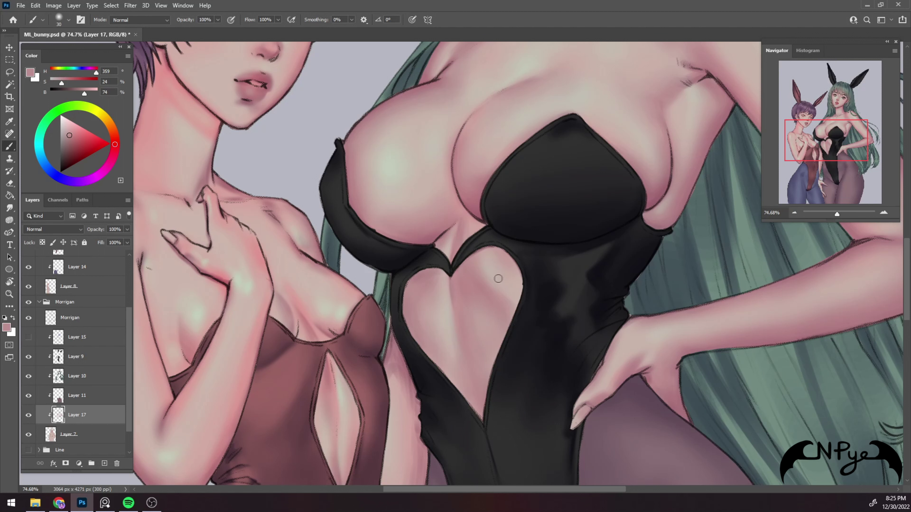
# Finish the cutout with pale warm highlights and mid pink tones
pyautogui.keyDown('alt'); pyautogui.click(488, 270); pyautogui.keyUp('alt')
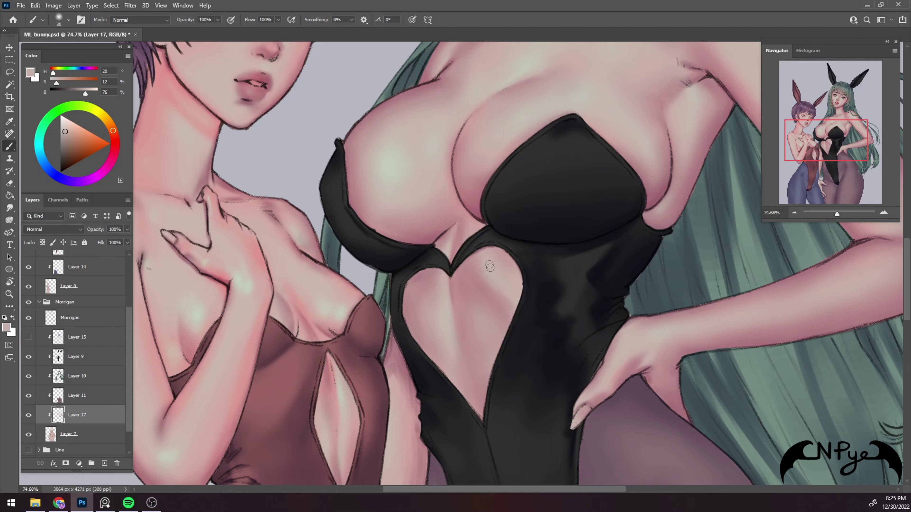
pyautogui.keyDown('alt'); pyautogui.click(501, 286); pyautogui.keyUp('alt')
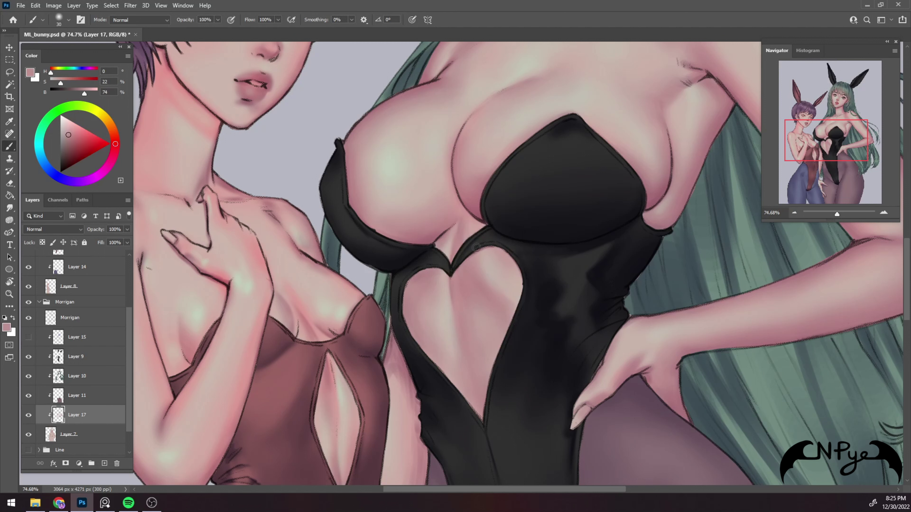
pyautogui.press(']')
pyautogui.moveTo(642, 345); pyautogui.dragTo(629, 214)
pyautogui.press(']')
pyautogui.press(']')
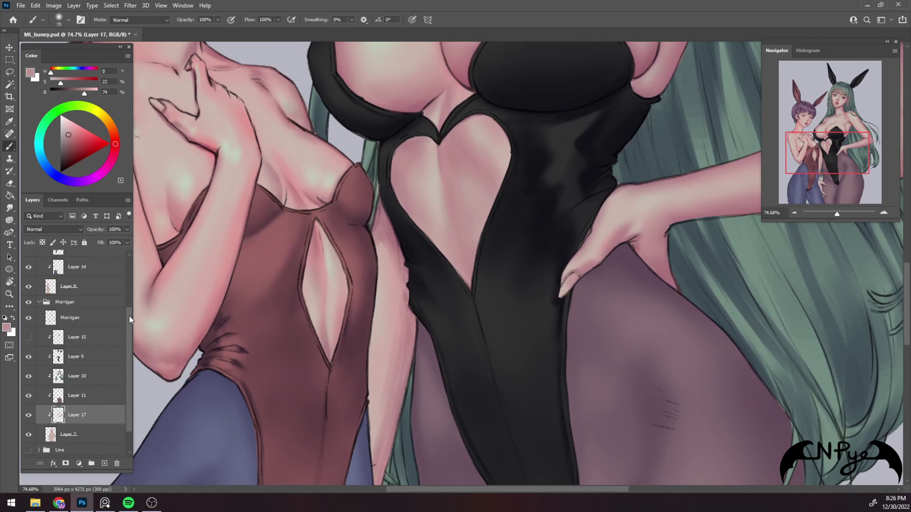
# Sample a pink skin tone from the forearm and size the brush for shading
pyautogui.moveTo(129, 319); pyautogui.dragTo(131, 267)
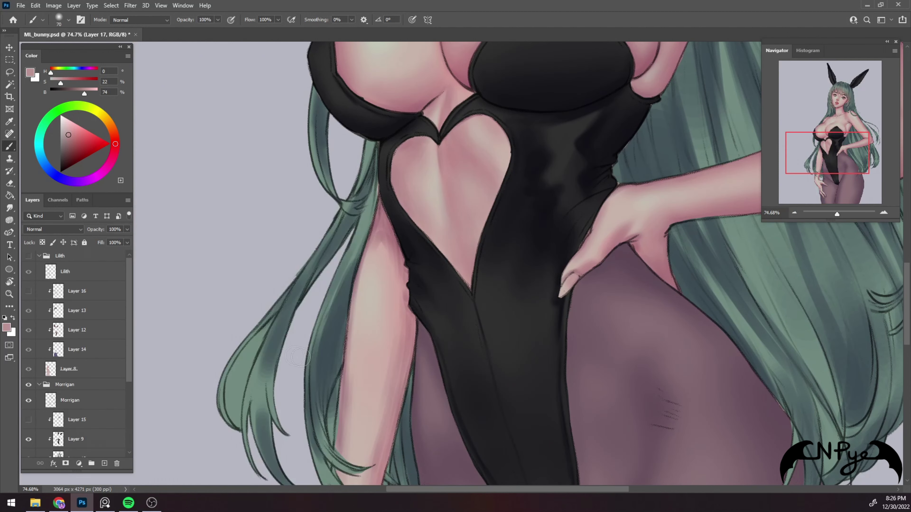
pyautogui.keyDown('alt'); pyautogui.click(390, 234); pyautogui.keyUp('alt')
pyautogui.moveTo(390, 233); pyautogui.dragTo(379, 235)
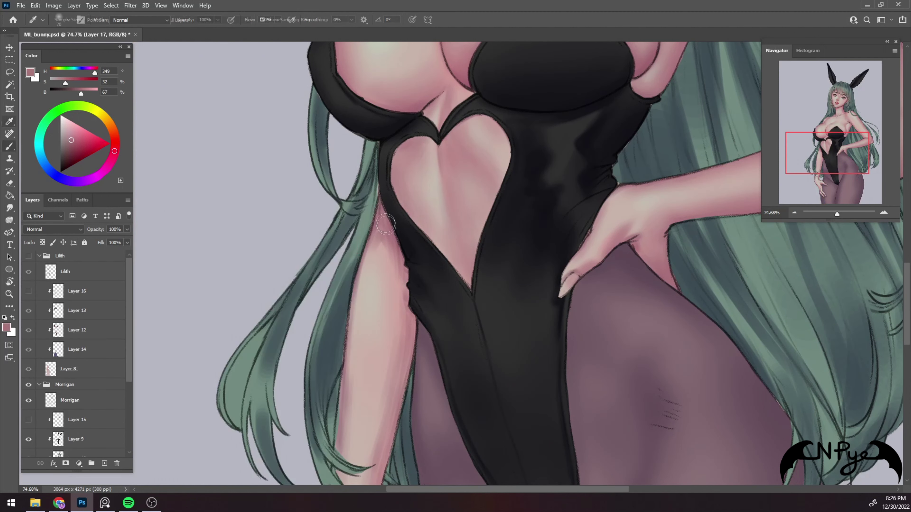
pyautogui.press(']')
pyautogui.press(']')
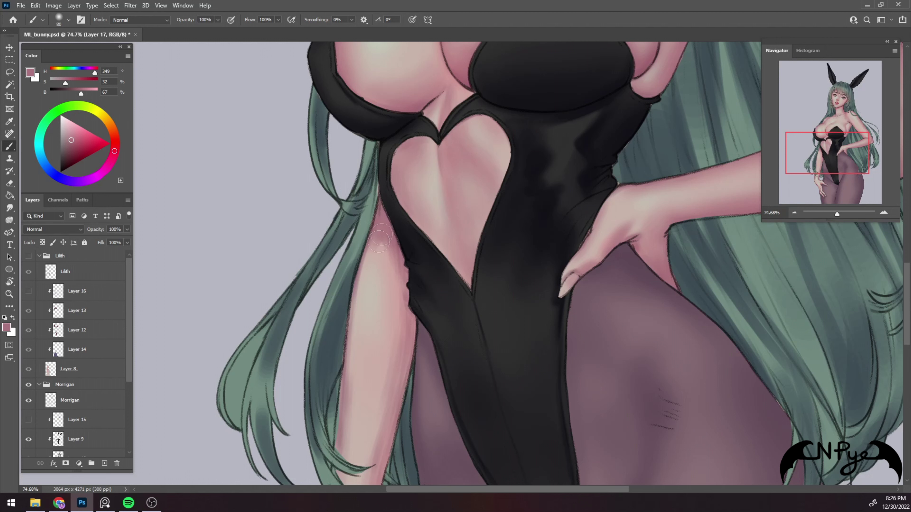
pyautogui.press(']')
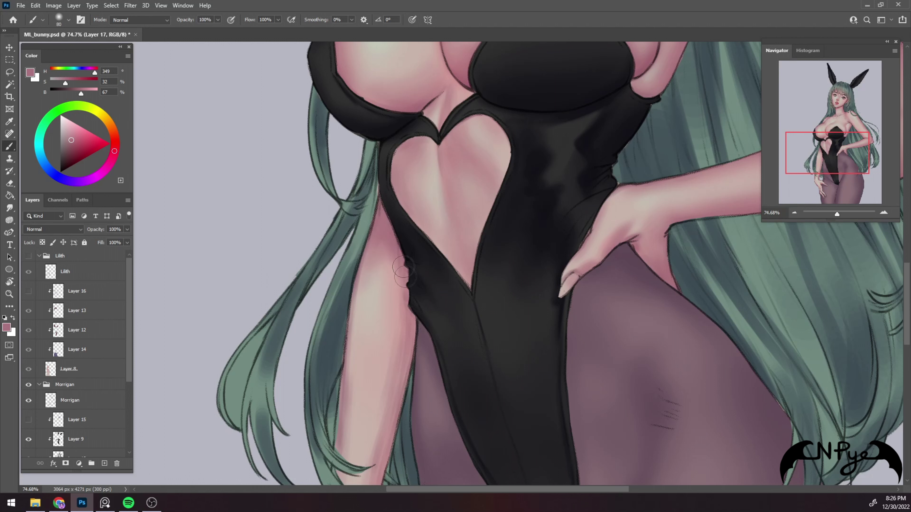
pyautogui.press('[')
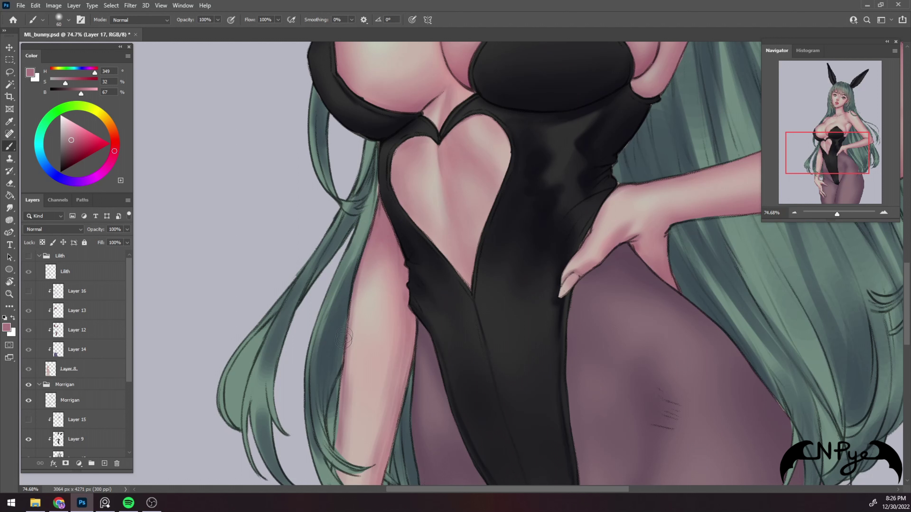
# Pan down to the lower arm and hips, resize the brush and pick a lighter arm pink
pyautogui.moveTo(406, 319); pyautogui.dragTo(422, 229)
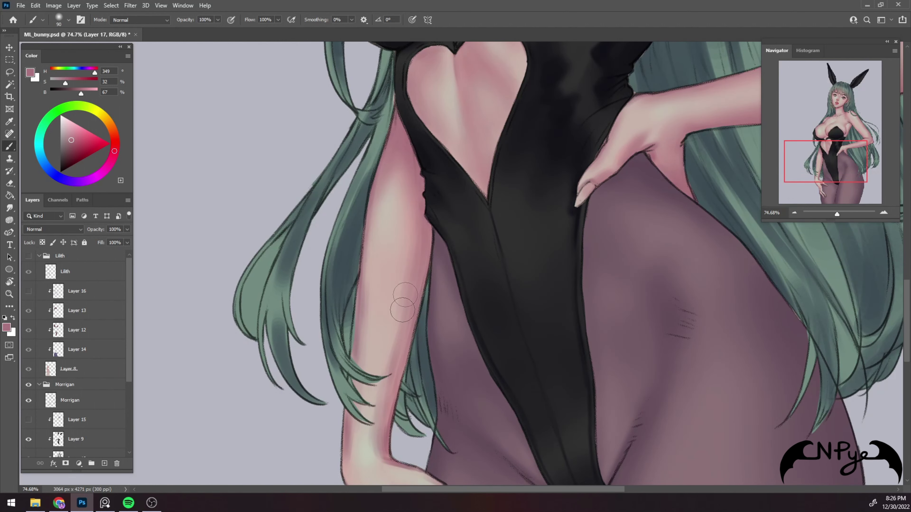
pyautogui.press(']')
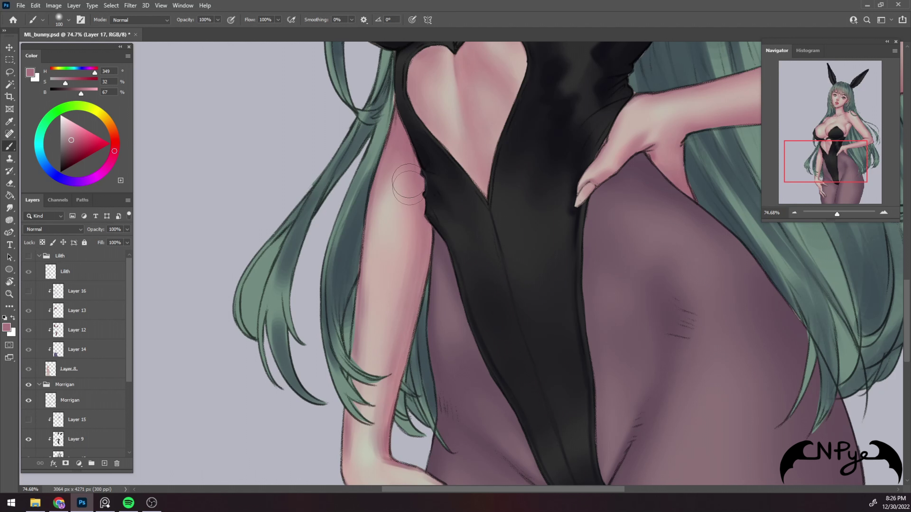
pyautogui.press(']')
pyautogui.press(']')
pyautogui.press('[')
pyautogui.press('[')
pyautogui.press('[')
pyautogui.press('[')
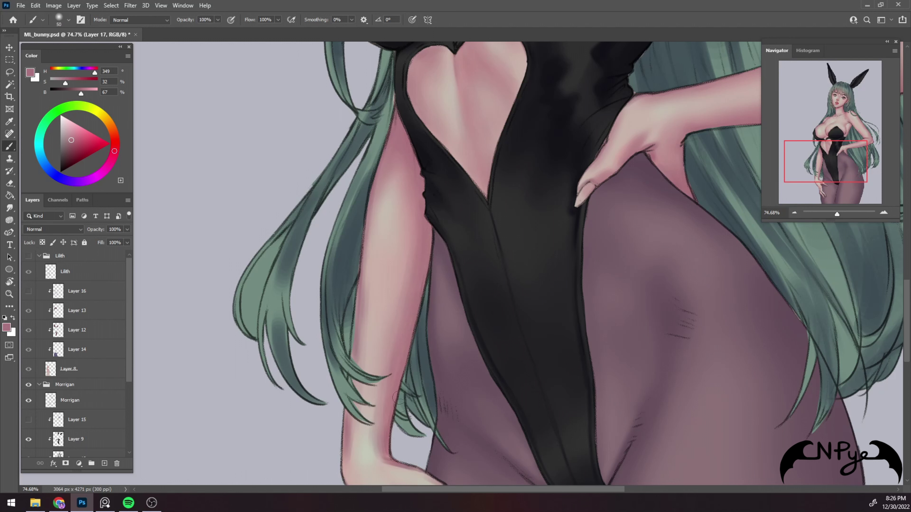
pyautogui.press(']')
pyautogui.press(']')
pyautogui.press(']')
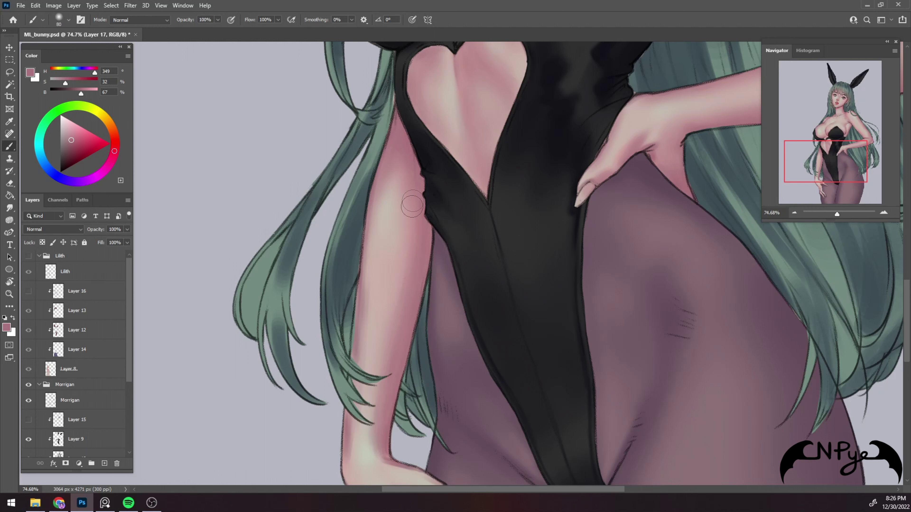
pyautogui.press('[')
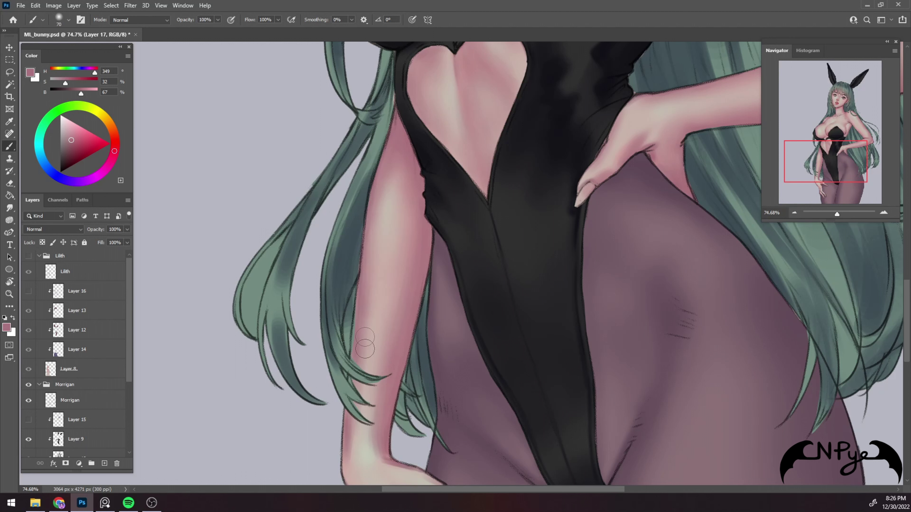
pyautogui.keyDown('alt'); pyautogui.click(417, 240); pyautogui.keyUp('alt')
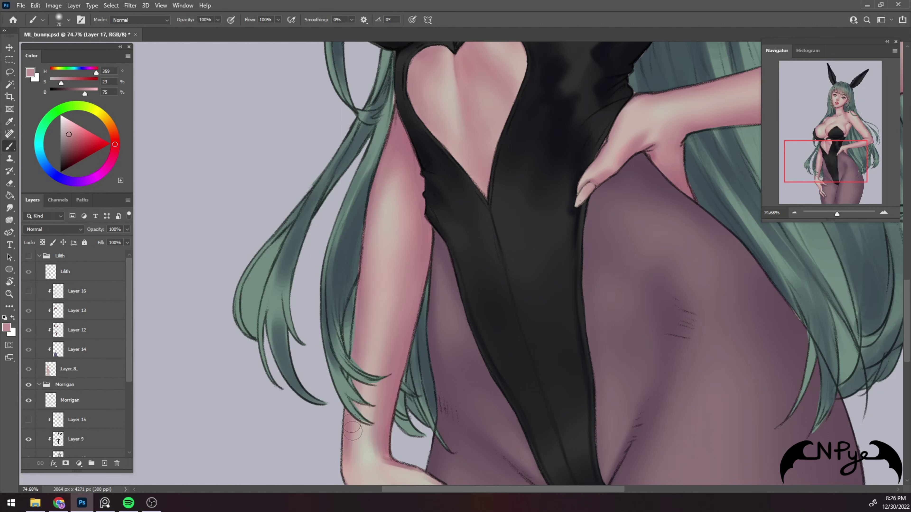
pyautogui.moveTo(425, 315); pyautogui.dragTo(439, 194)
# Sample light beige, pink and grey skin tones from the arm with a smaller brush
pyautogui.press('alt')
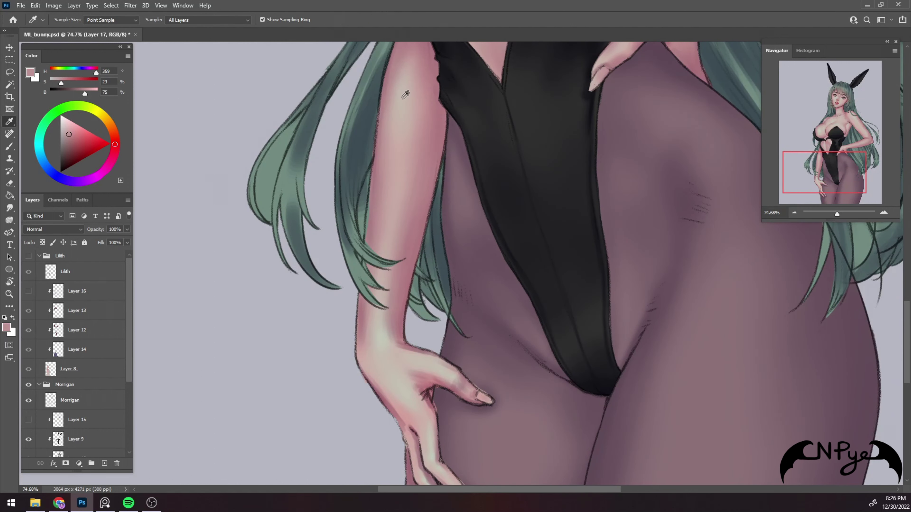
pyautogui.keyDown('alt'); pyautogui.click(385, 360); pyautogui.keyUp('alt')
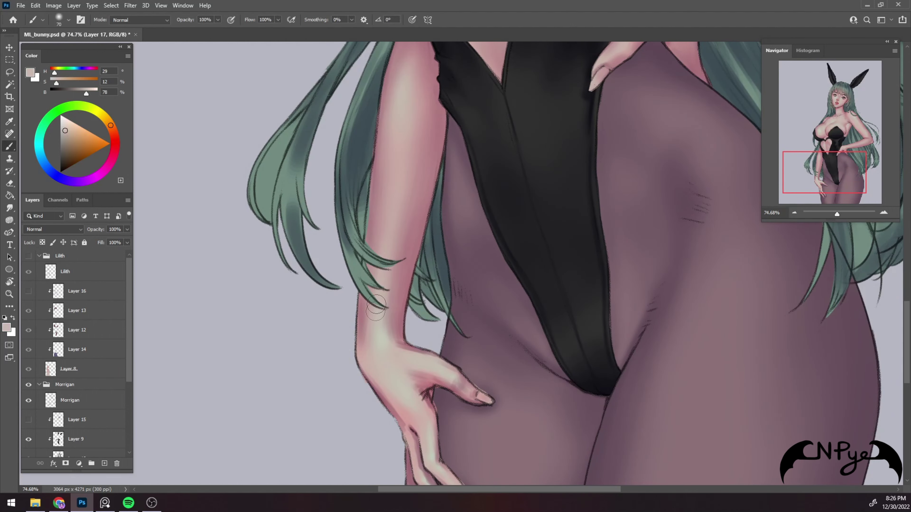
pyautogui.keyDown('alt'); pyautogui.click(370, 267); pyautogui.keyUp('alt')
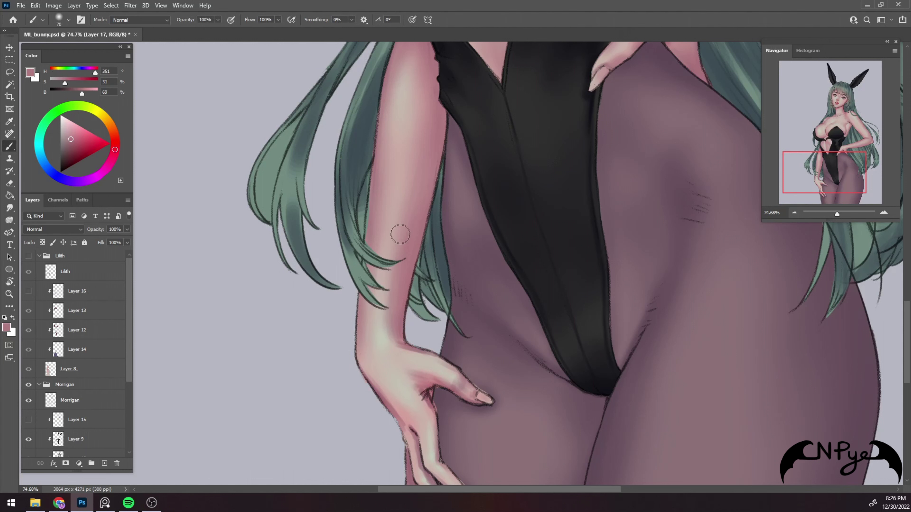
pyautogui.keyDown('alt'); pyautogui.click(379, 338); pyautogui.keyUp('alt')
pyautogui.press('[')
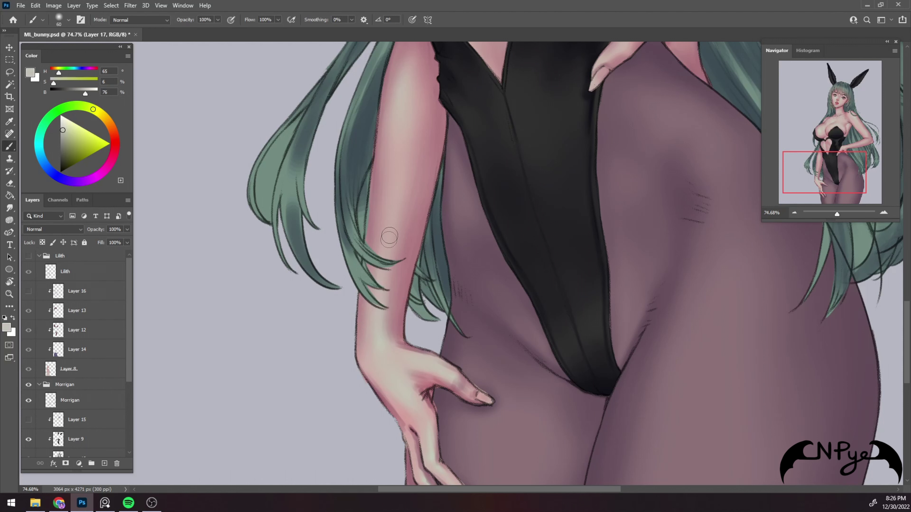
pyautogui.keyDown('alt'); pyautogui.click(411, 309); pyautogui.keyUp('alt')
pyautogui.press('[')
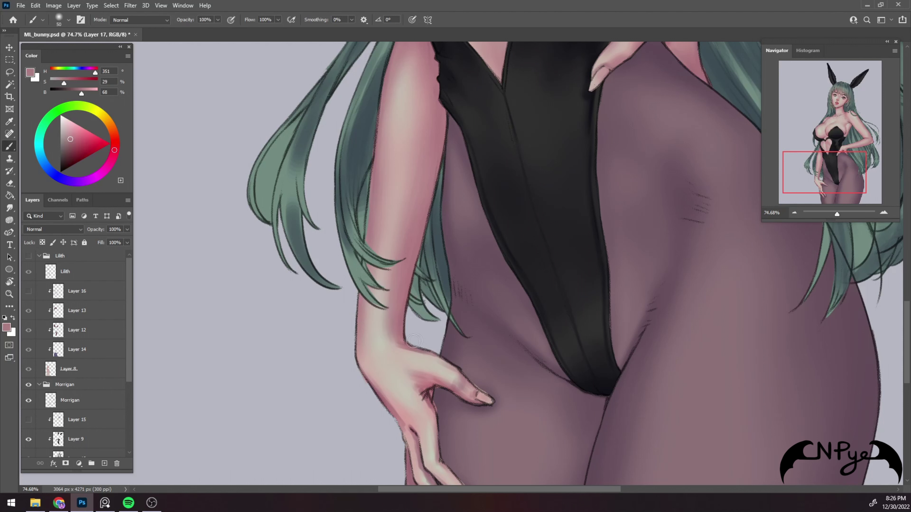
pyautogui.keyDown('alt'); pyautogui.click(386, 348); pyautogui.keyUp('alt')
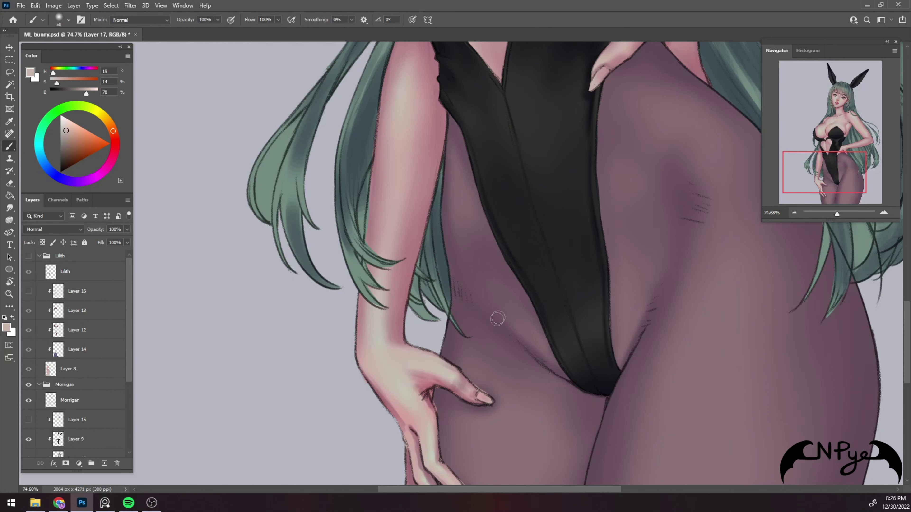
# Soften the forearm's dark outline with darker pink, then shade and lighten the finger
pyautogui.moveTo(498, 315); pyautogui.dragTo(469, 247)
pyautogui.keyDown('alt'); pyautogui.click(339, 261); pyautogui.keyUp('alt')
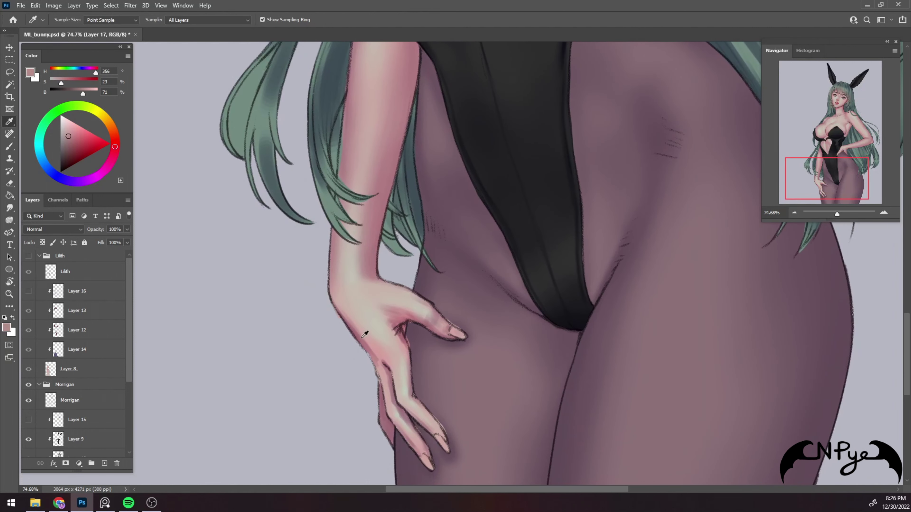
pyautogui.moveTo(336, 306); pyautogui.dragTo(371, 361)
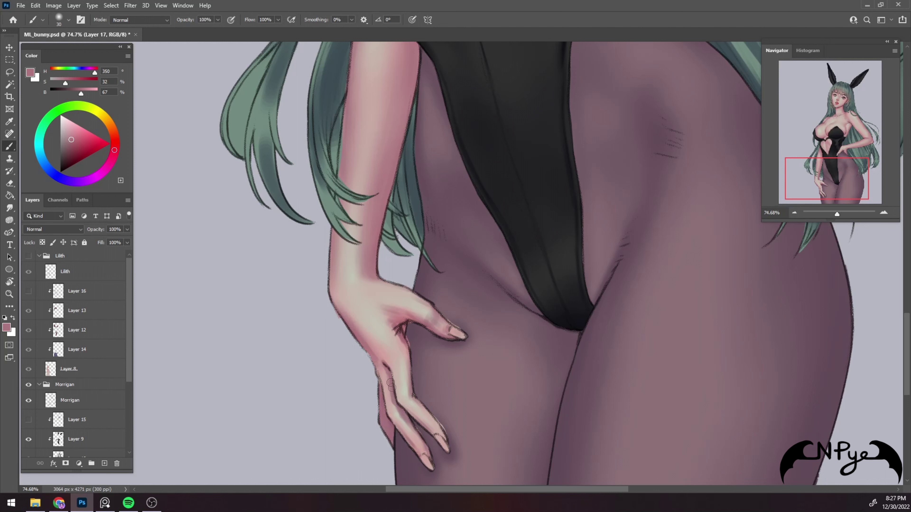
pyautogui.moveTo(402, 417); pyautogui.dragTo(427, 448)
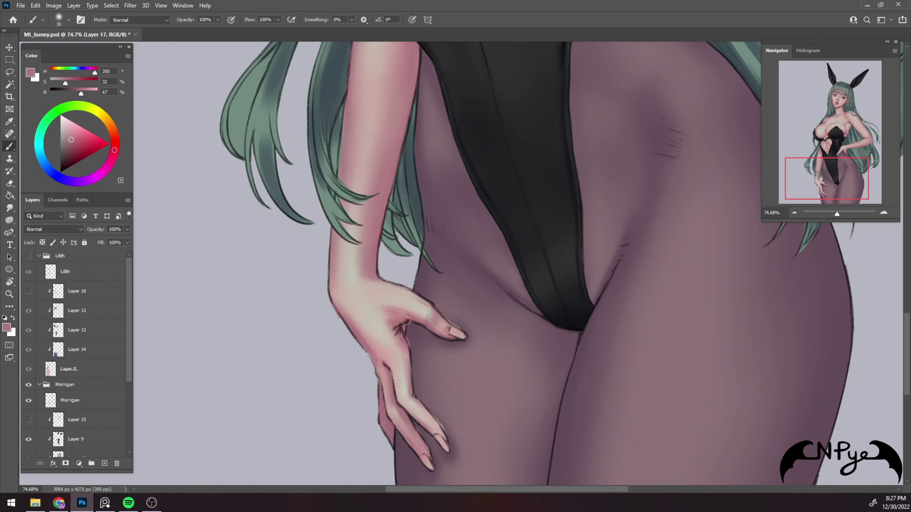
pyautogui.keyDown('alt'); pyautogui.click(395, 300); pyautogui.keyUp('alt')
pyautogui.press('[')
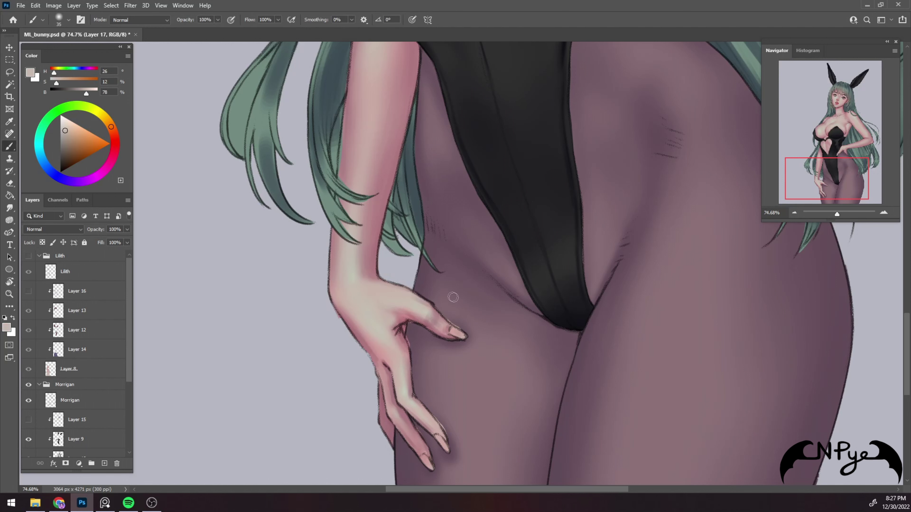
pyautogui.moveTo(436, 322); pyautogui.dragTo(428, 317)
# Pick pinker and deeper pink tones from the finger, enlarge the brush slightly and zoom out
pyautogui.keyDown('alt'); pyautogui.click(417, 315); pyautogui.keyUp('alt')
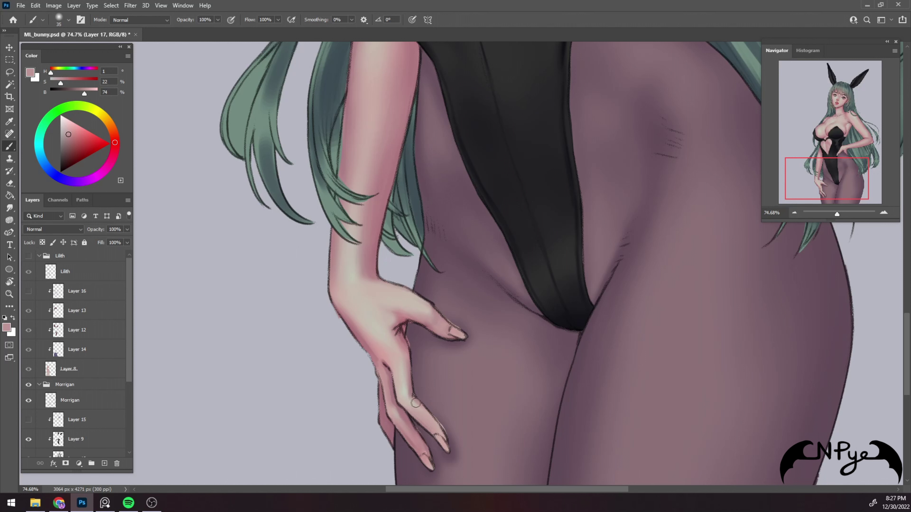
pyautogui.keyDown('alt'); pyautogui.click(413, 426); pyautogui.keyUp('alt')
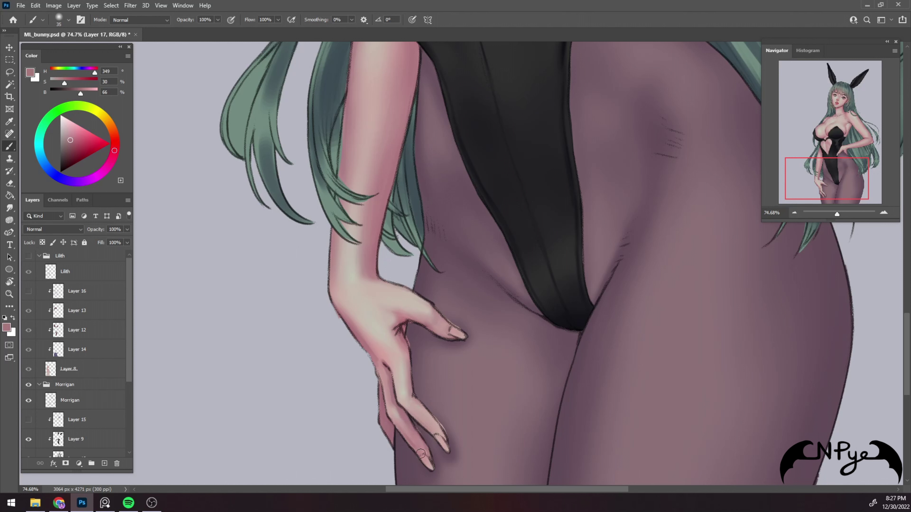
pyautogui.press(']')
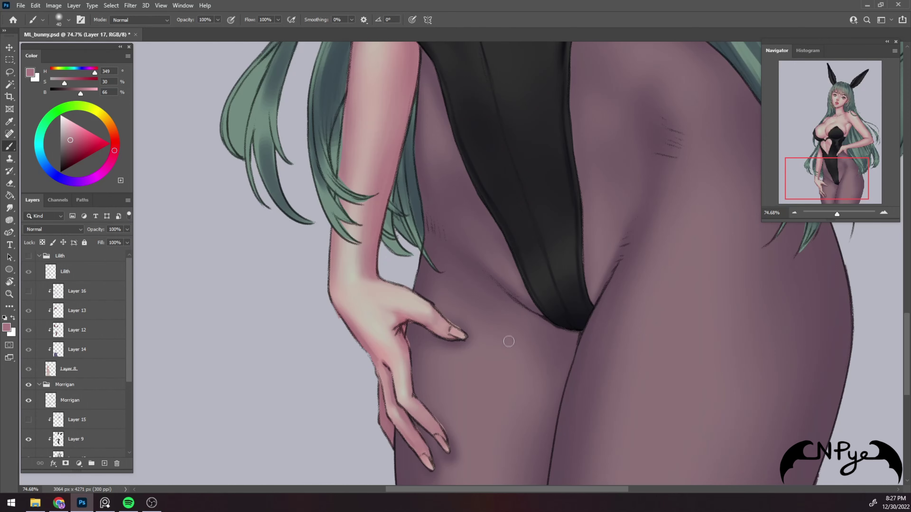
pyautogui.scroll(-3, 509, 341)
pyautogui.scroll(-3, 509, 341)
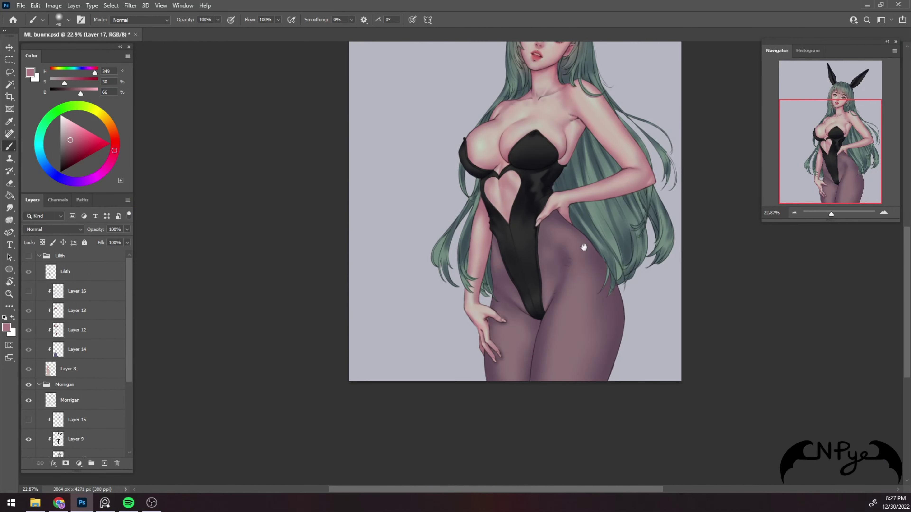
# Delete the misplaced Layer 17 and add a clipped Multiply layer above Layer 11
pyautogui.moveTo(583, 247); pyautogui.dragTo(542, 354)
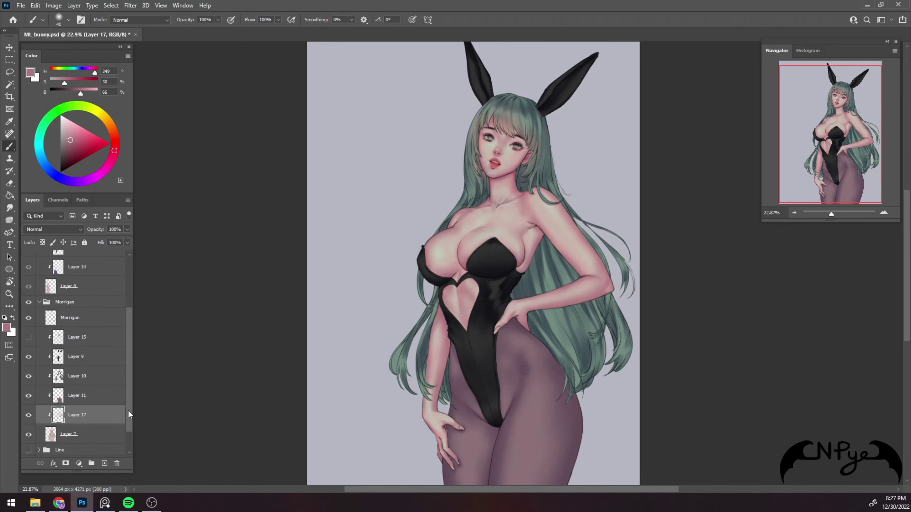
pyautogui.moveTo(131, 362); pyautogui.dragTo(131, 414)
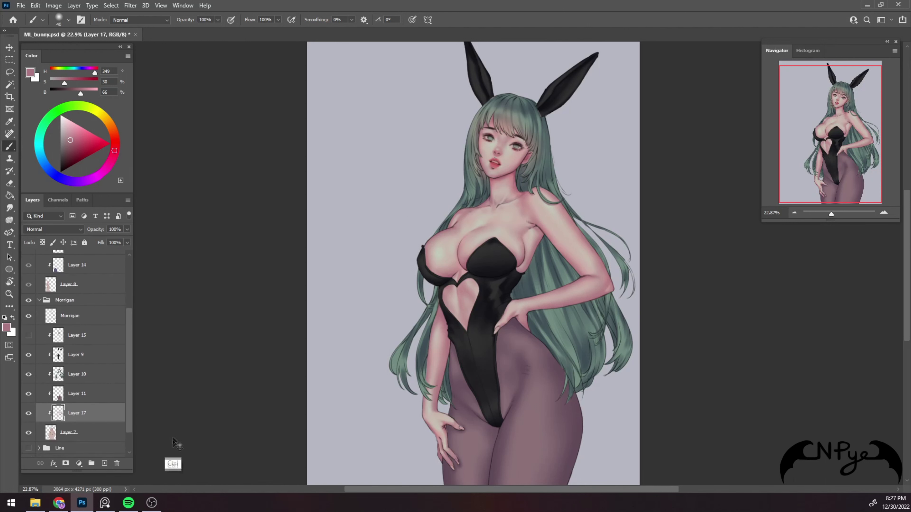
pyautogui.hotkey('ctrl', 'e')
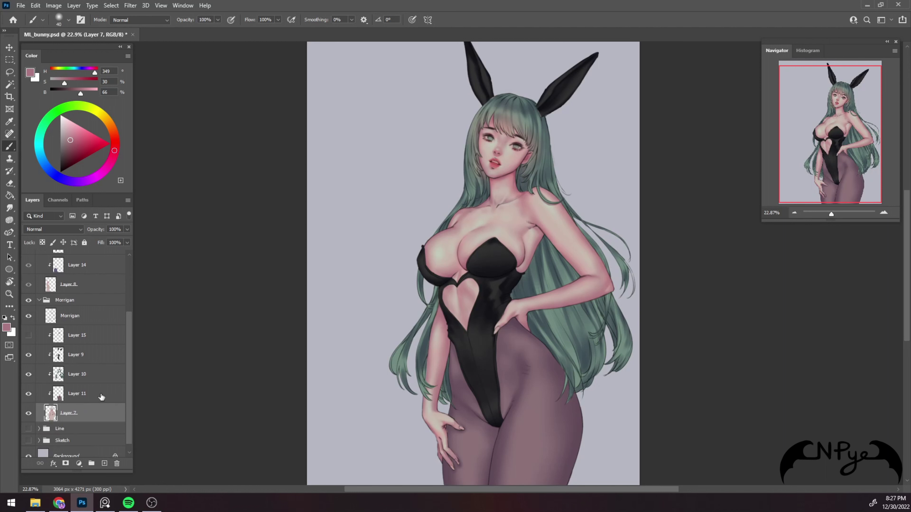
pyautogui.click(102, 397)
pyautogui.click(105, 464)
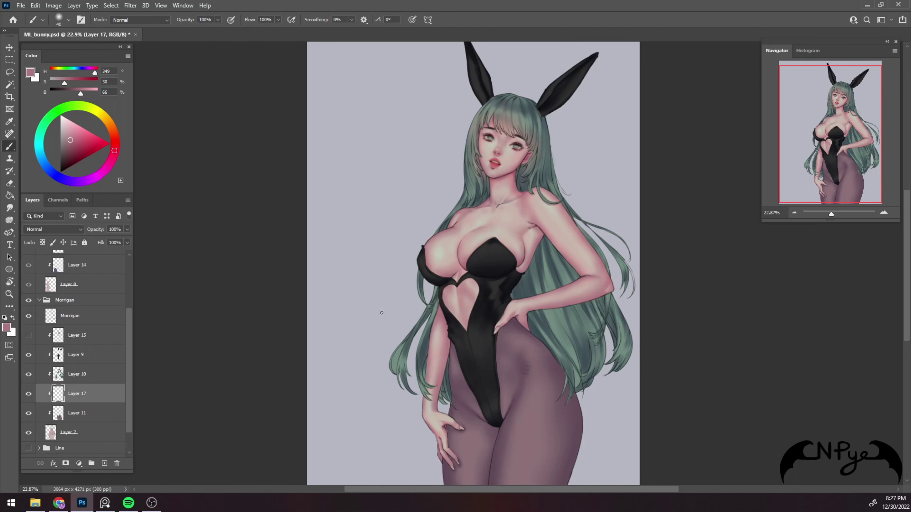
pyautogui.click(53, 230)
pyautogui.click(53, 265)
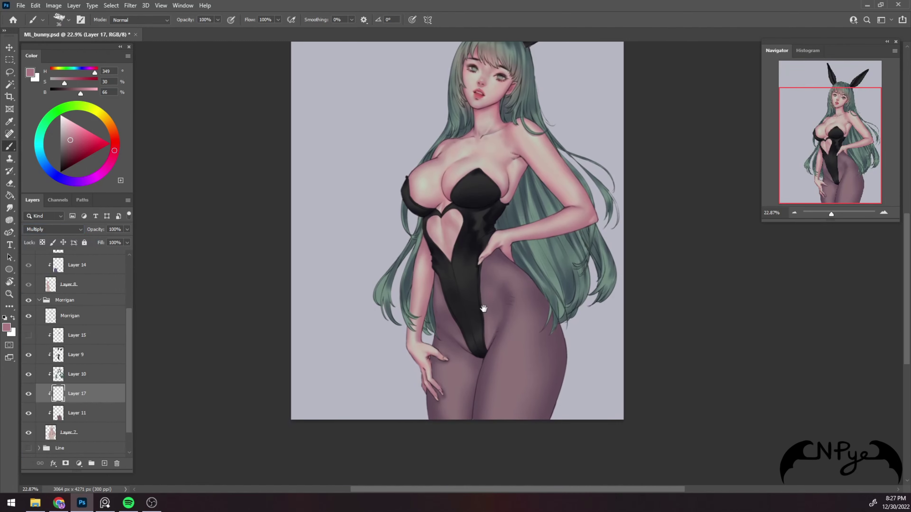
# Lasso the left-hip tights from the arm's edge down along the leotard edge
pyautogui.moveTo(473, 380)
pyautogui.mouseDown()
pyautogui.moveTo(510, 332)
pyautogui.moveTo(474, 225)
pyautogui.mouseUp()
pyautogui.press('l')
pyautogui.moveTo(372, 188)
pyautogui.mouseDown()
pyautogui.moveTo(366, 297)
pyautogui.moveTo(402, 388)
pyautogui.moveTo(433, 343)
pyautogui.moveTo(380, 176)
pyautogui.mouseUp()
pyautogui.moveTo(435, 260); pyautogui.dragTo(415, 187)
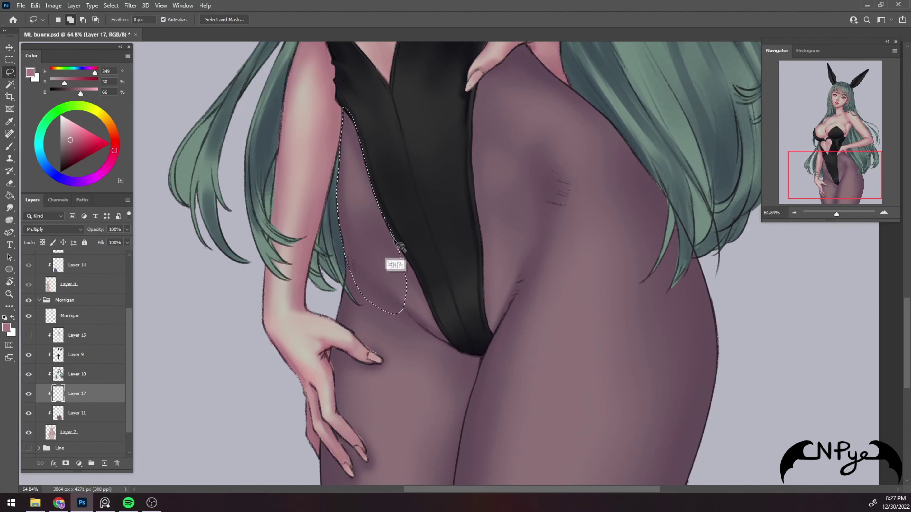
pyautogui.moveTo(399, 245)
pyautogui.mouseDown()
pyautogui.moveTo(449, 345)
pyautogui.moveTo(407, 346)
pyautogui.moveTo(356, 254)
pyautogui.moveTo(362, 179)
pyautogui.moveTo(352, 180)
pyautogui.moveTo(343, 244)
pyautogui.moveTo(420, 266)
pyautogui.moveTo(380, 278)
pyautogui.moveTo(356, 260)
pyautogui.moveTo(412, 289)
pyautogui.moveTo(419, 251)
pyautogui.mouseUp()
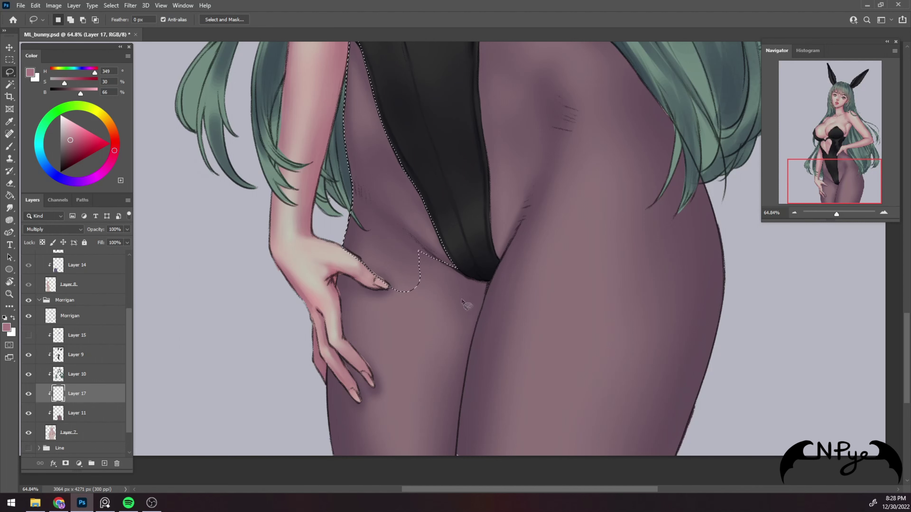
pyautogui.scroll(3, 477, 251)
# Switch to a large soft Airbrush preset for the Brush
pyautogui.press('b')
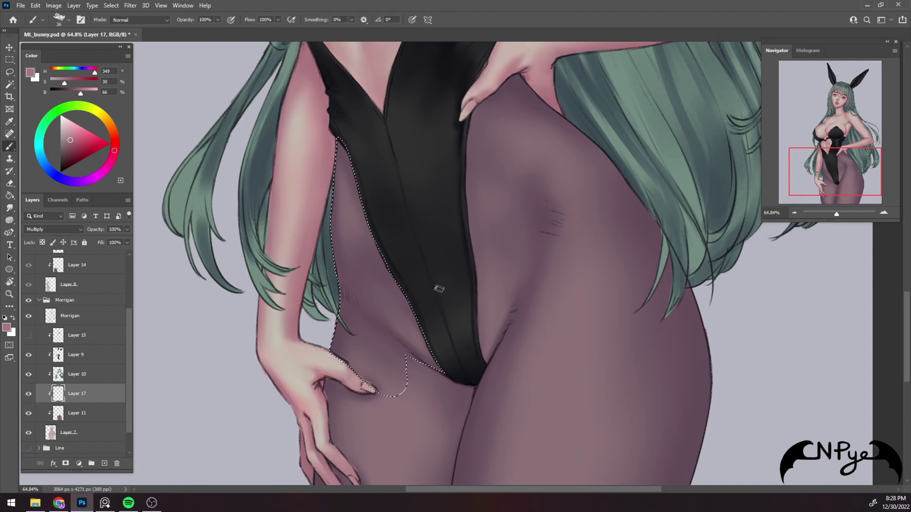
pyautogui.rightClick(449, 217)
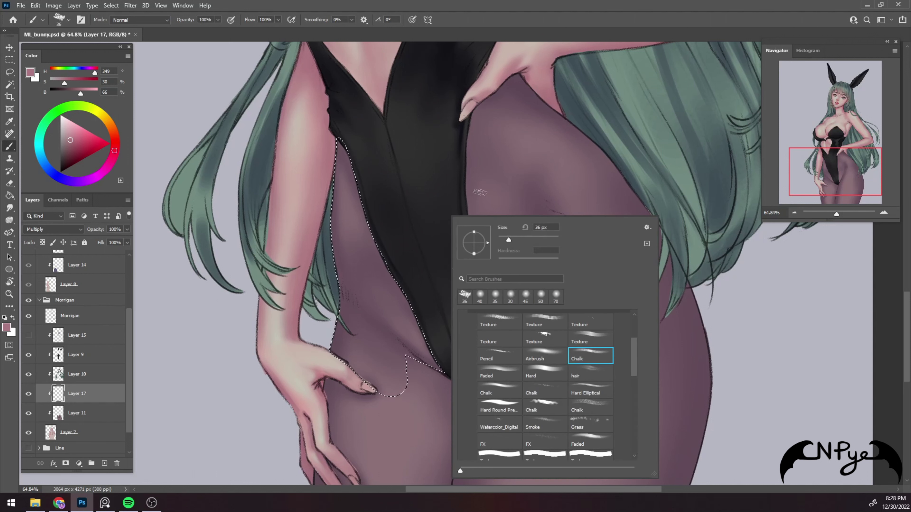
pyautogui.click(550, 355)
pyautogui.press('Return')
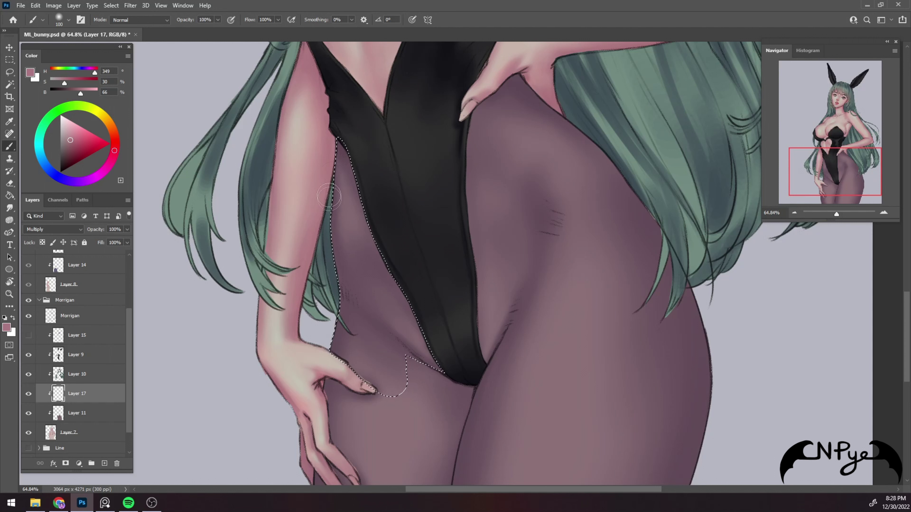
pyautogui.press('[')
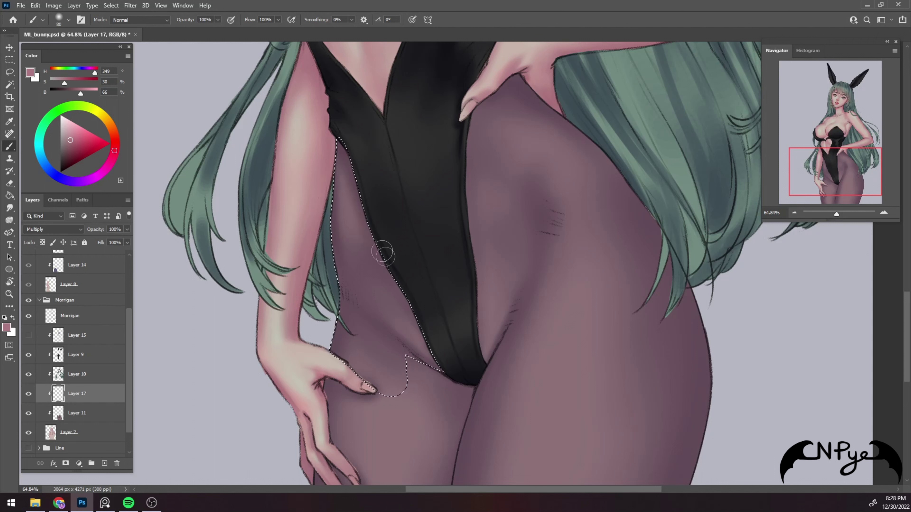
pyautogui.press(']')
pyautogui.press(']')
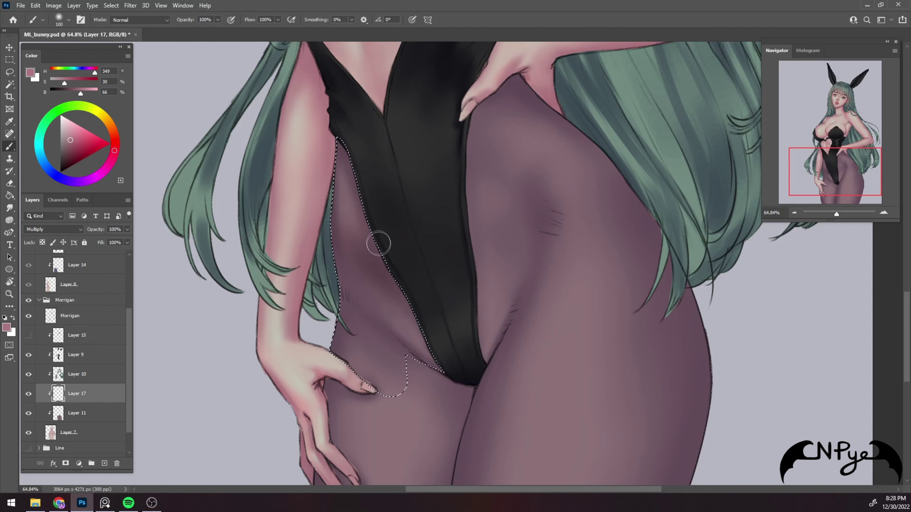
# Paint reddish Multiply shading along the leotard edge inside the selection, then deselect
pyautogui.moveTo(378, 244); pyautogui.dragTo(417, 274)
pyautogui.press(']')
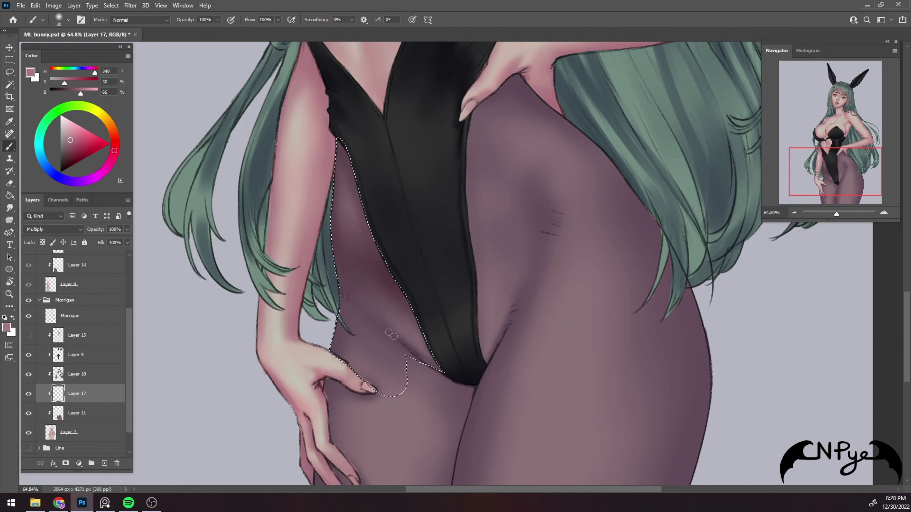
pyautogui.hotkey('ctrl', 'd')
pyautogui.press('m')
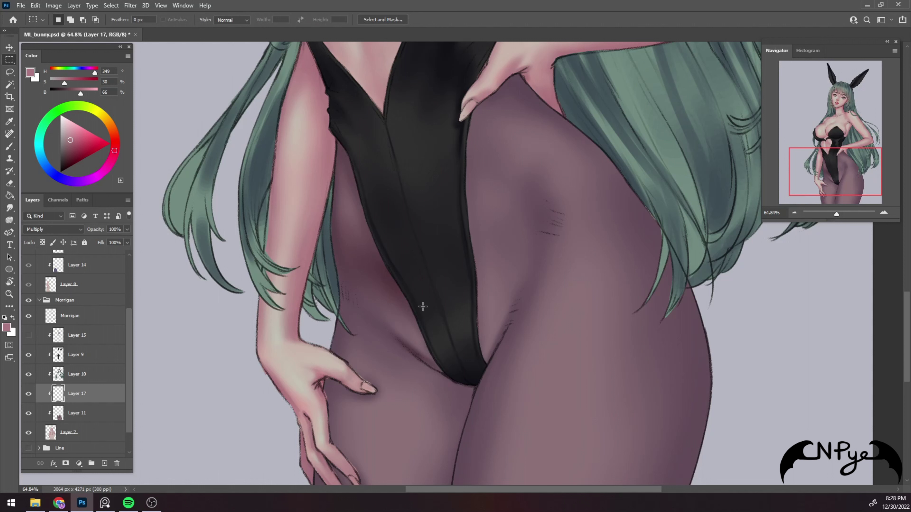
pyautogui.press('b')
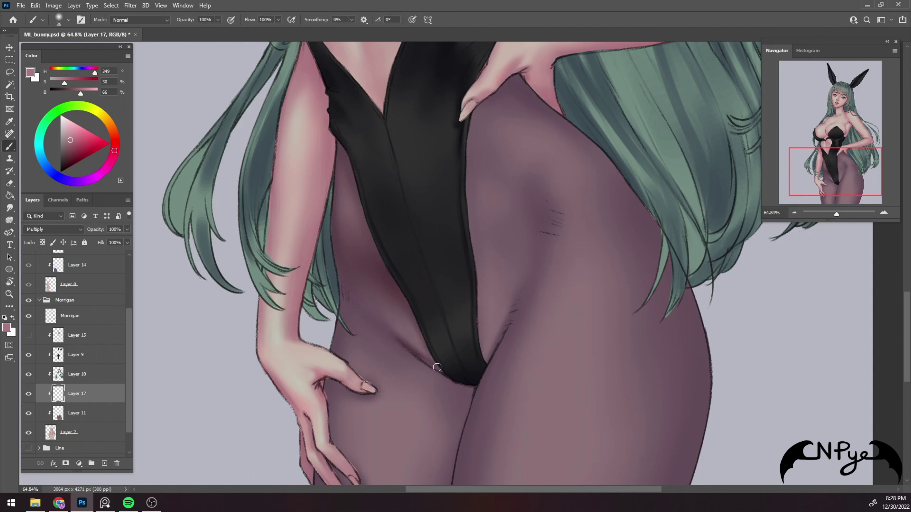
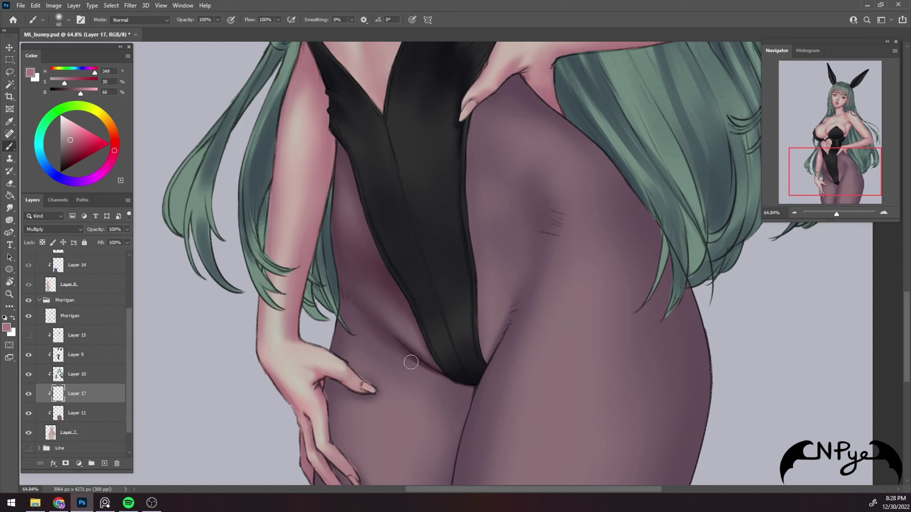
# On Layer 17, darken and soften the tights shadow beside the leotard's crotch with a large brush
pyautogui.press(']')
pyautogui.press(']')
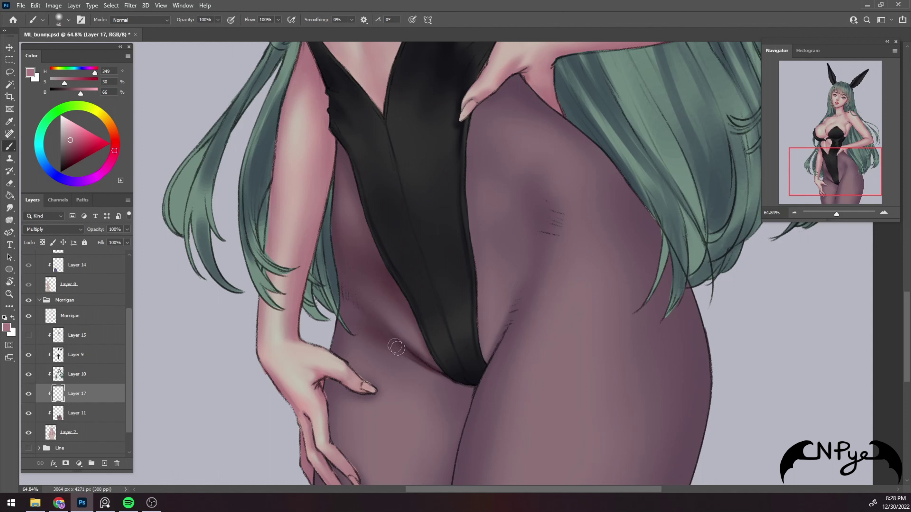
pyautogui.press('[')
pyautogui.press('[')
pyautogui.press('e')
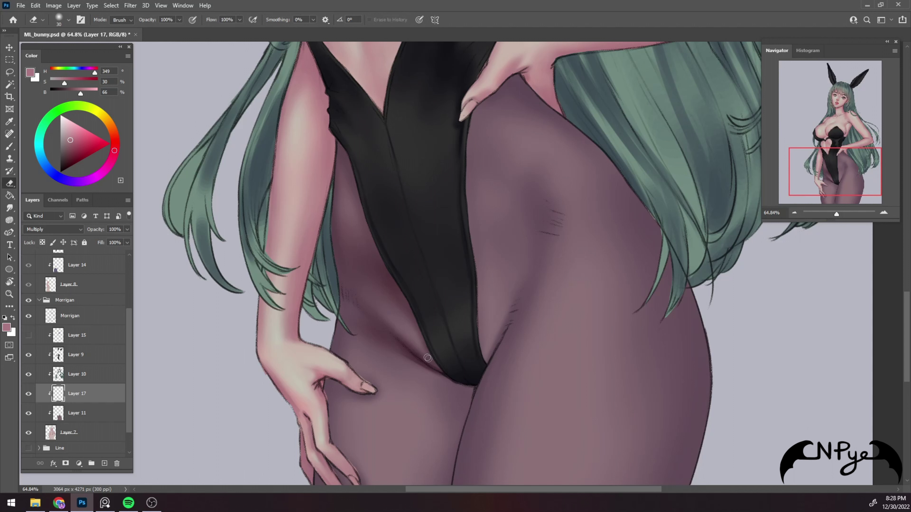
pyautogui.press('b')
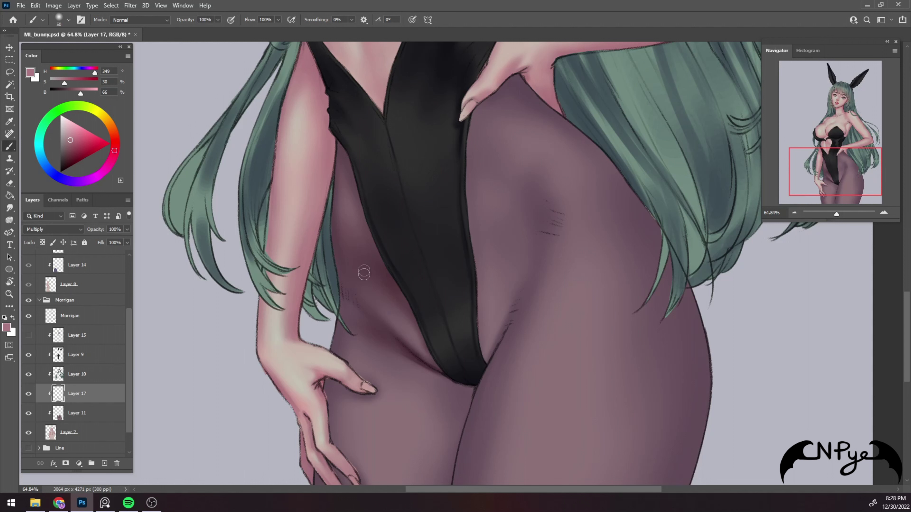
pyautogui.press(']')
pyautogui.press(']')
pyautogui.press(']')
pyautogui.moveTo(404, 335); pyautogui.dragTo(368, 303)
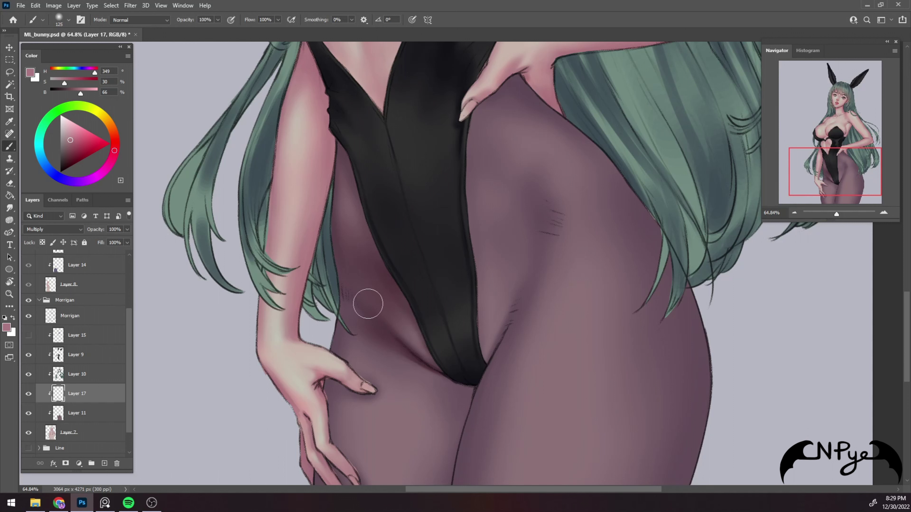
pyautogui.press('[')
pyautogui.press('[')
pyautogui.press('[')
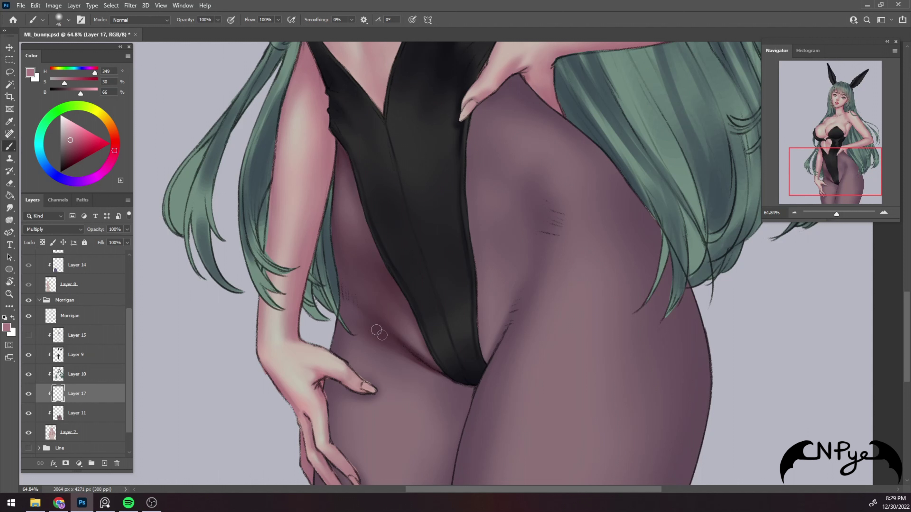
pyautogui.press('e')
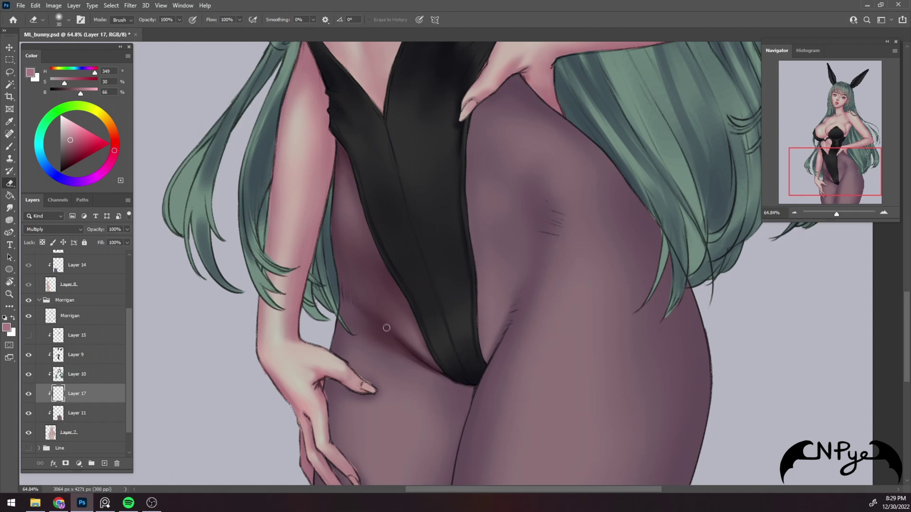
pyautogui.press(']')
pyautogui.press(']')
pyautogui.press(']')
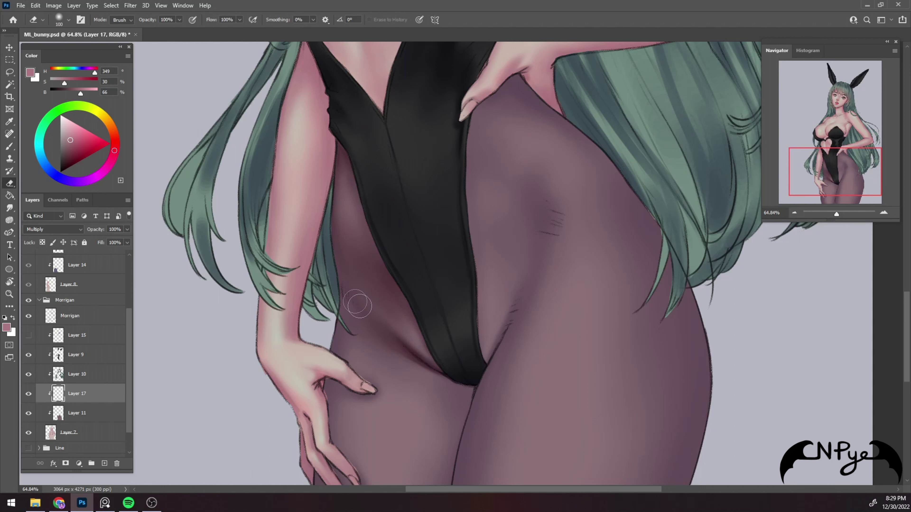
pyautogui.press(']')
pyautogui.press('b')
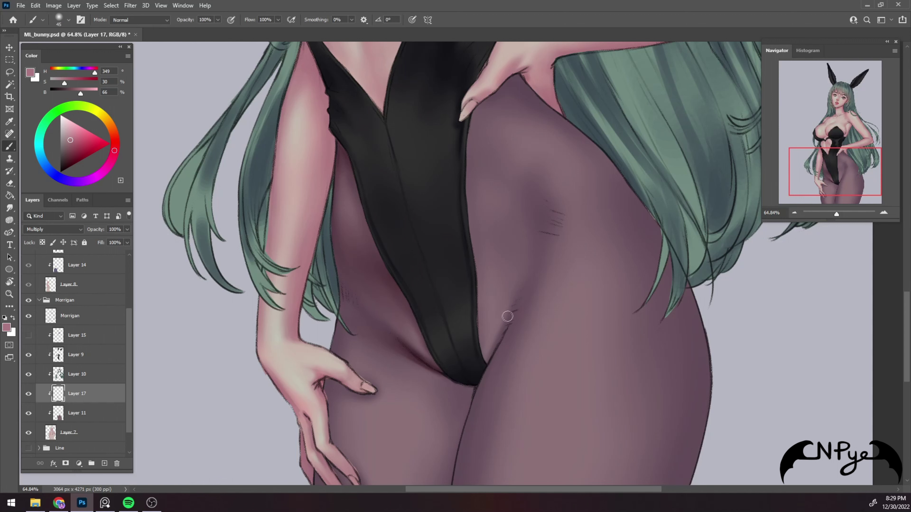
pyautogui.scroll(-3, 538, 353)
# Return to the painting and frame the hips and thighs at 58% zoom
pyautogui.scroll(-2, 520, 337)
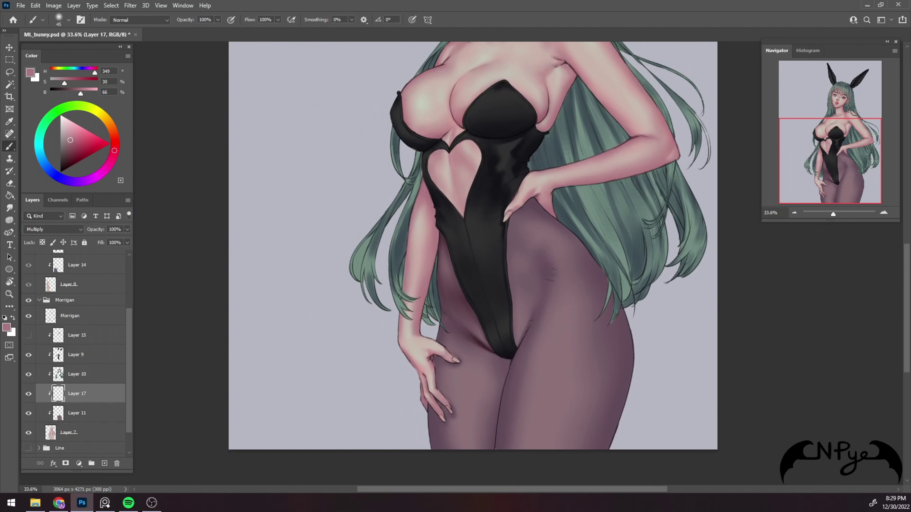
pyautogui.click(104, 502)
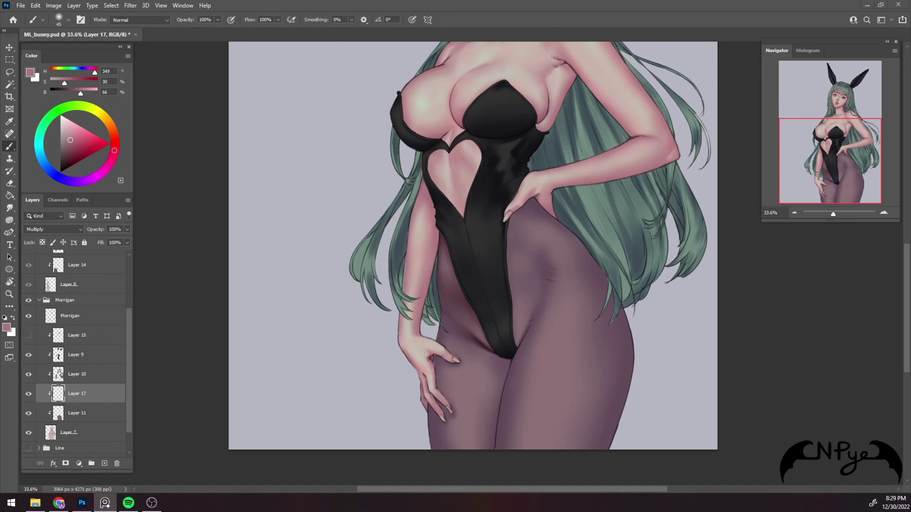
pyautogui.click(692, 36)
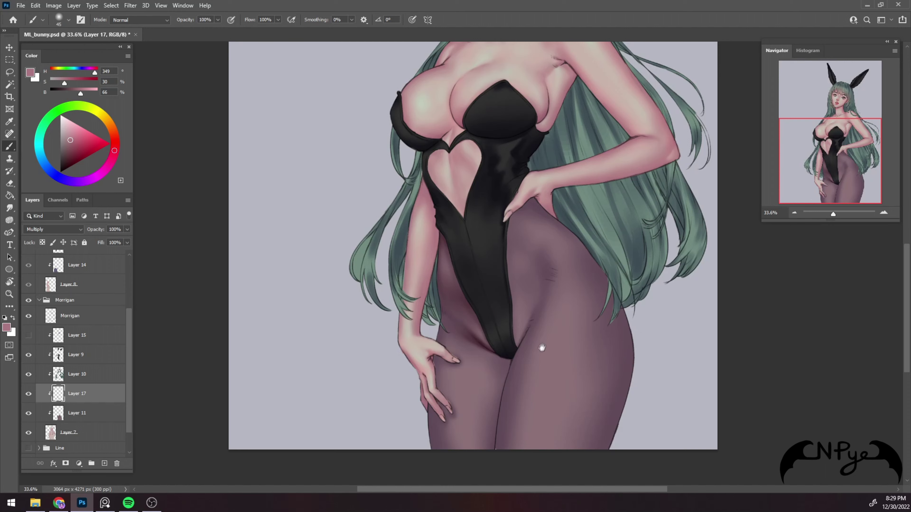
pyautogui.moveTo(542, 348); pyautogui.dragTo(522, 283)
pyautogui.scroll(2, 524, 272)
pyautogui.scroll(1, 538, 264)
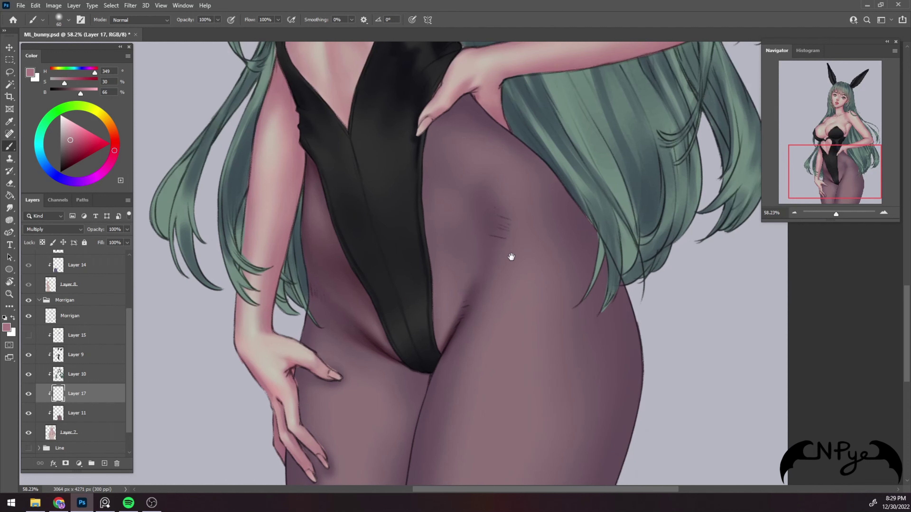
pyautogui.moveTo(510, 251); pyautogui.dragTo(475, 287)
# Paint a soft darker pink blush on the upper thigh below the hand with a very large brush
pyautogui.press(']')
pyautogui.press(']')
pyautogui.press(']')
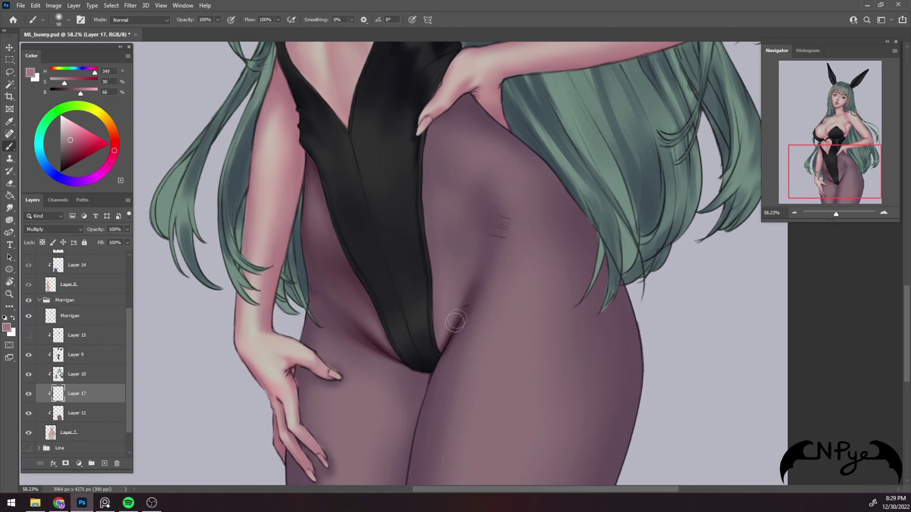
pyautogui.press(']')
pyautogui.press(']')
pyautogui.press(']')
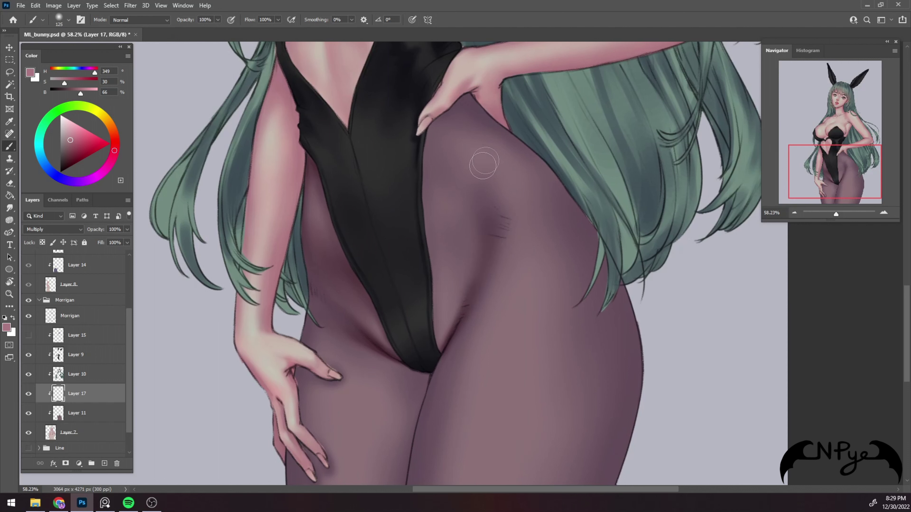
pyautogui.press(']')
pyautogui.press(']')
pyautogui.press(']')
pyautogui.press(']')
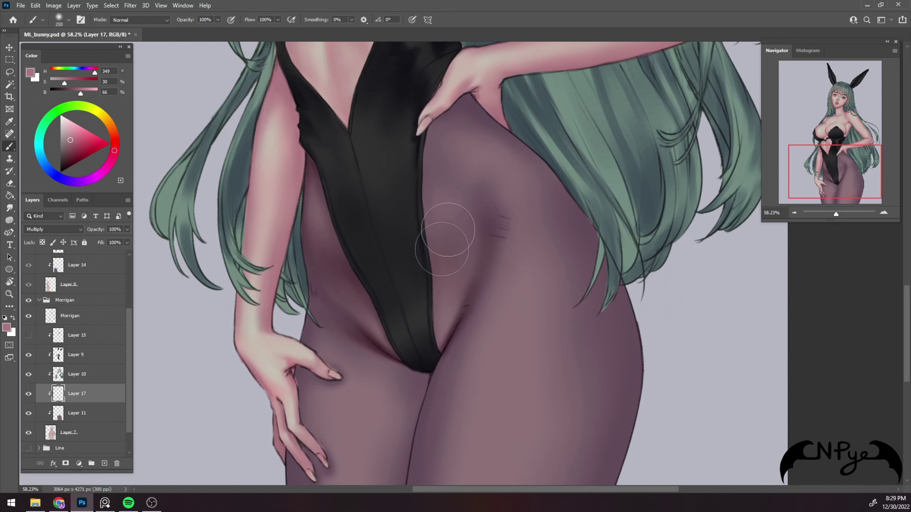
pyautogui.moveTo(426, 305); pyautogui.dragTo(446, 242)
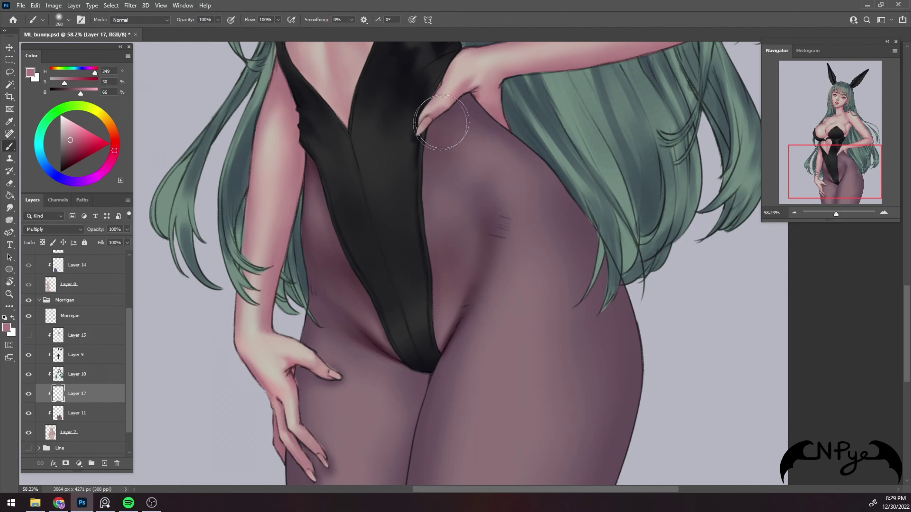
pyautogui.moveTo(444, 115); pyautogui.dragTo(397, 210)
pyautogui.press('[')
pyautogui.press('[')
pyautogui.press('[')
pyautogui.press('[')
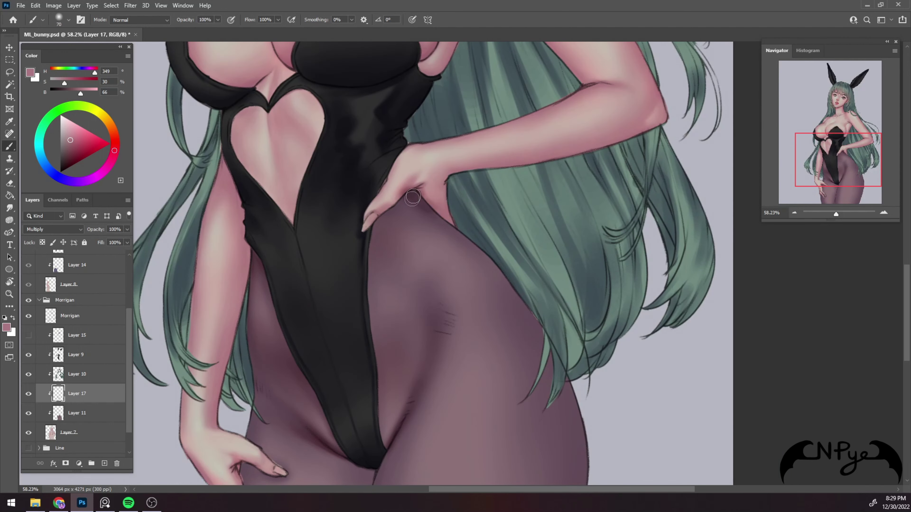
pyautogui.press(']')
pyautogui.press(']')
pyautogui.press('e')
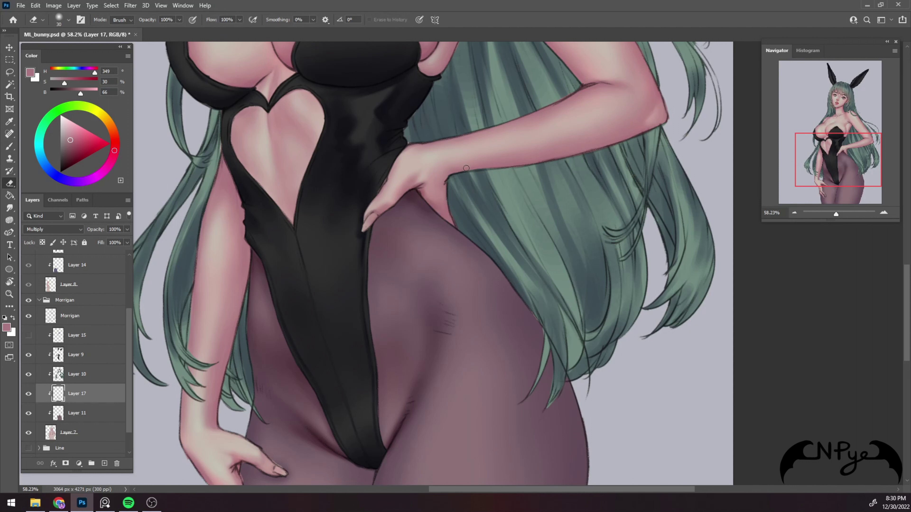
pyautogui.press('l')
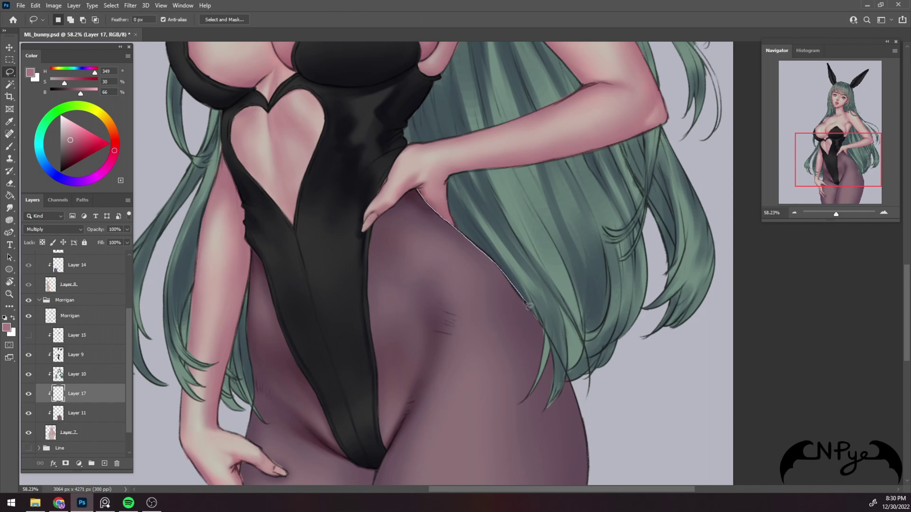
# Lasso the right tights leg from hip to canvas bottom, subtracting the inner-thigh sliver
pyautogui.moveTo(539, 323)
pyautogui.mouseDown()
pyautogui.moveTo(509, 404)
pyautogui.moveTo(379, 343)
pyautogui.mouseUp()
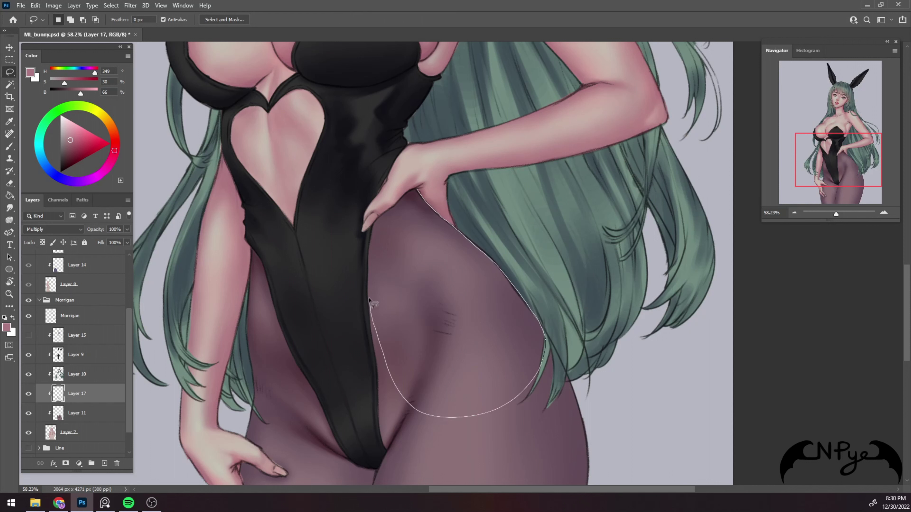
pyautogui.moveTo(369, 300)
pyautogui.mouseDown()
pyautogui.moveTo(373, 224)
pyautogui.moveTo(416, 191)
pyautogui.mouseUp()
pyautogui.moveTo(588, 301)
pyautogui.mouseDown()
pyautogui.moveTo(555, 155)
pyautogui.moveTo(552, 91)
pyautogui.mouseUp()
pyautogui.moveTo(500, 118)
pyautogui.mouseDown()
pyautogui.moveTo(555, 228)
pyautogui.moveTo(551, 301)
pyautogui.moveTo(376, 356)
pyautogui.moveTo(344, 235)
pyautogui.moveTo(337, 102)
pyautogui.mouseUp()
pyautogui.moveTo(594, 252); pyautogui.dragTo(580, 196)
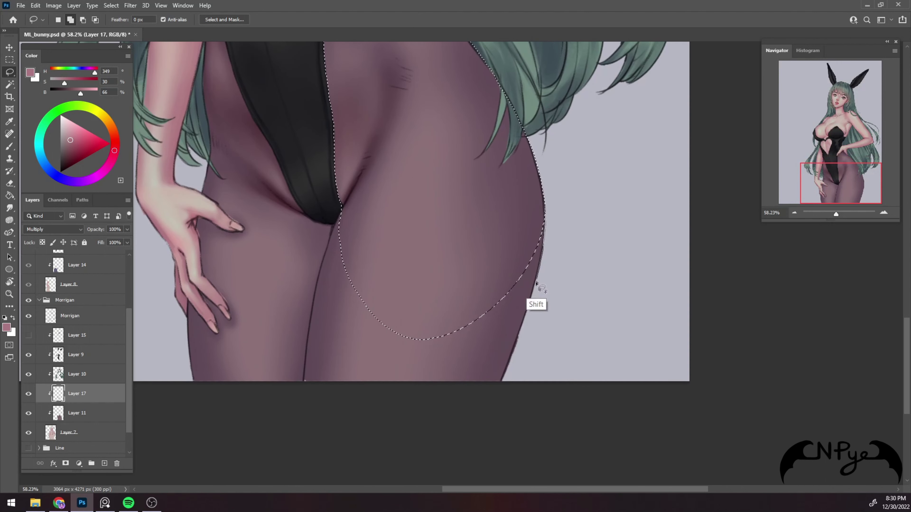
pyautogui.moveTo(536, 284); pyautogui.dragTo(299, 336)
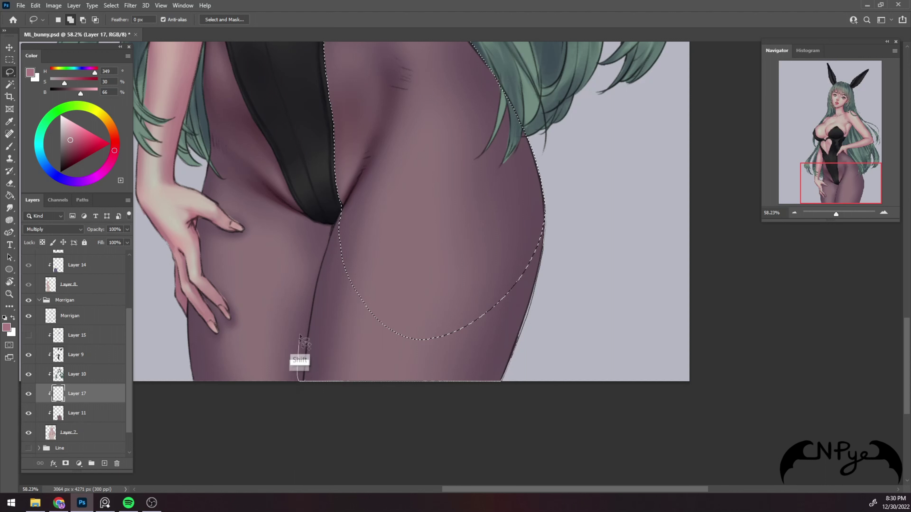
pyautogui.moveTo(300, 336)
pyautogui.mouseDown()
pyautogui.moveTo(341, 208)
pyautogui.moveTo(291, 385)
pyautogui.mouseUp()
pyautogui.moveTo(322, 299); pyautogui.dragTo(304, 384)
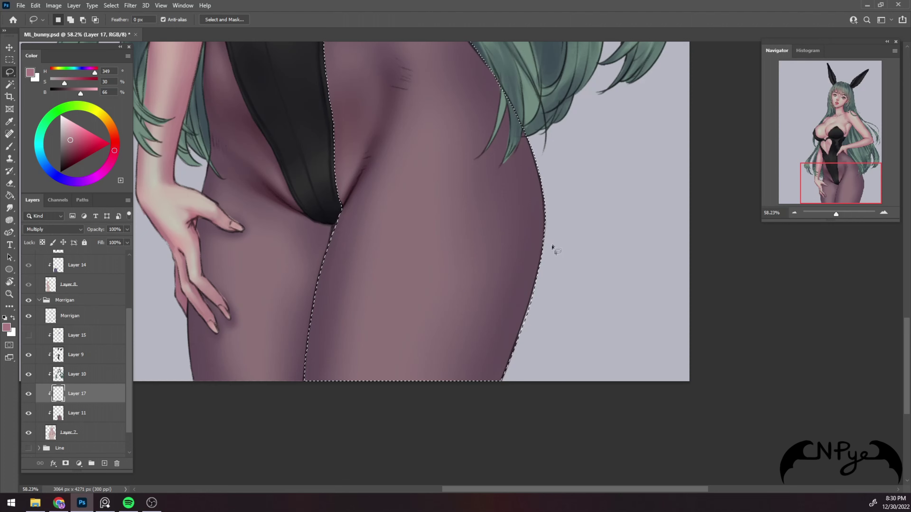
pyautogui.scroll(3, 559, 273)
pyautogui.scroll(2, 538, 283)
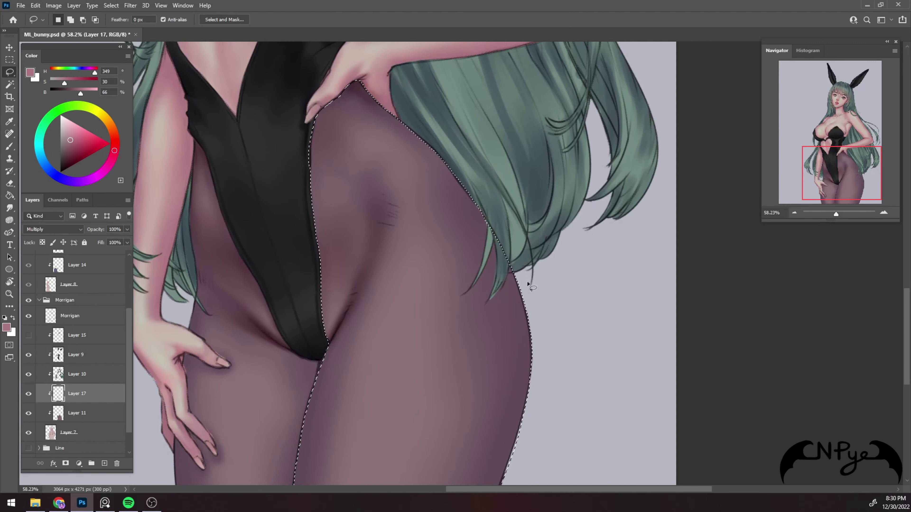
# Darken the tights along the upper edge of the leg selection with a large soft brush
pyautogui.press('b')
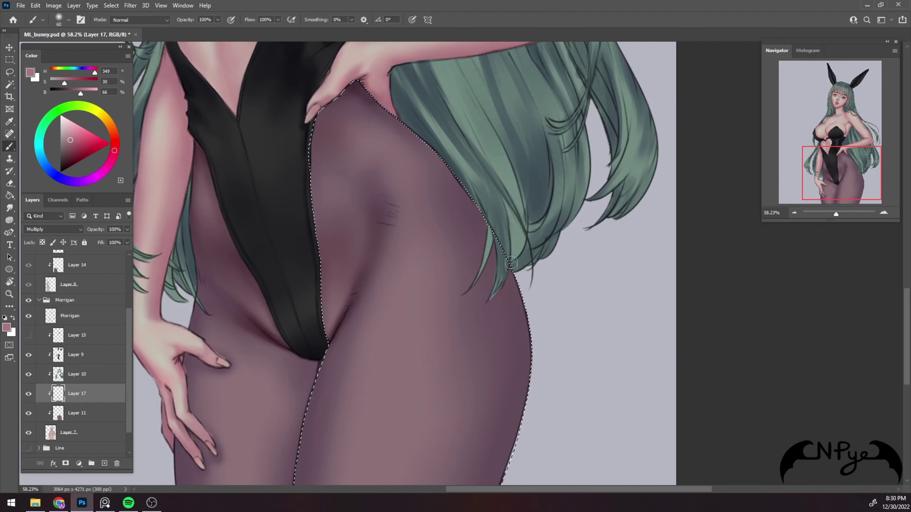
pyautogui.press(']')
pyautogui.press(']')
pyautogui.press(']')
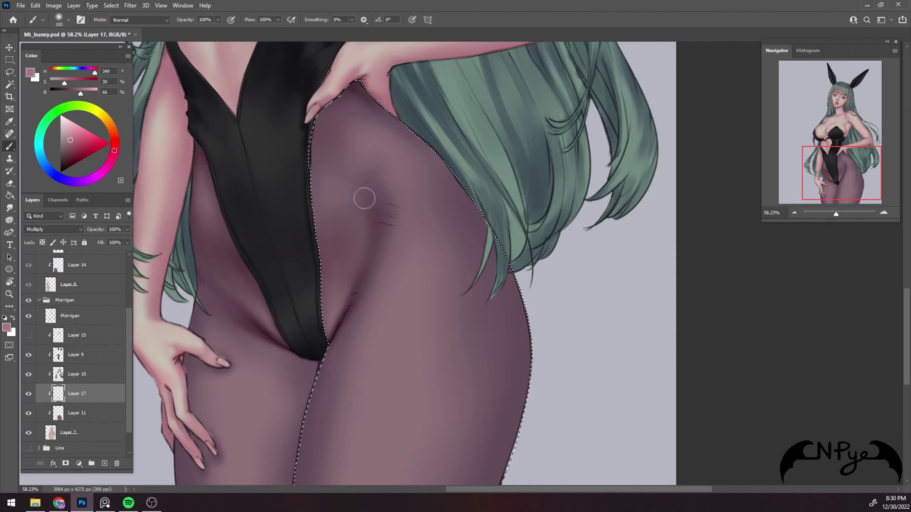
pyautogui.press(']')
pyautogui.press(']')
pyautogui.press(']')
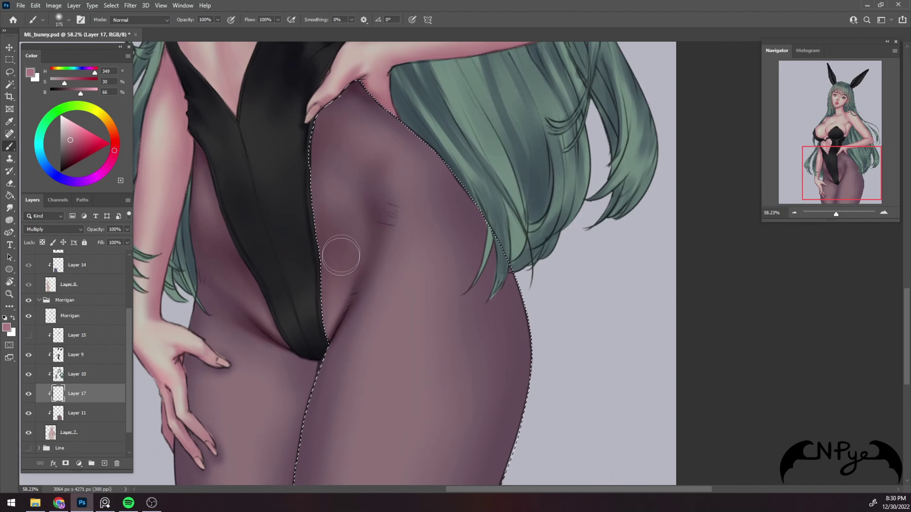
pyautogui.press(']')
pyautogui.press(']')
pyautogui.press('[')
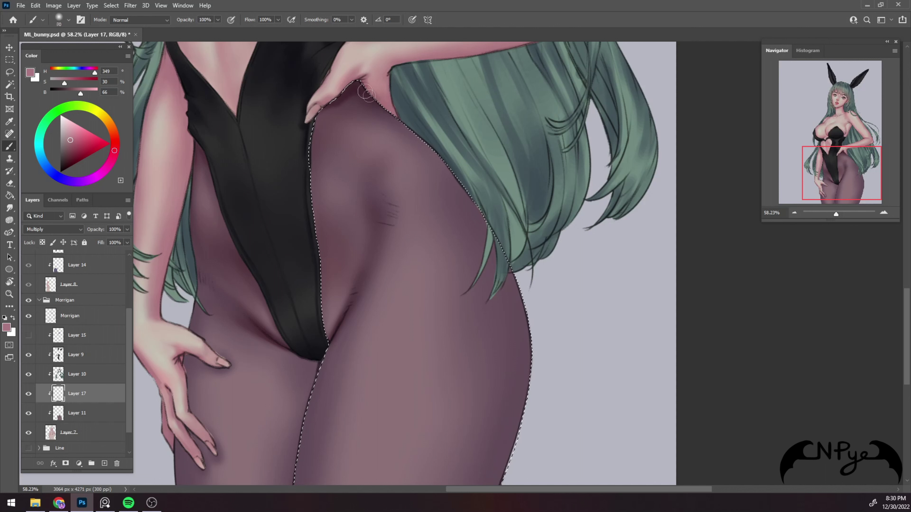
pyautogui.moveTo(367, 95); pyautogui.dragTo(402, 125)
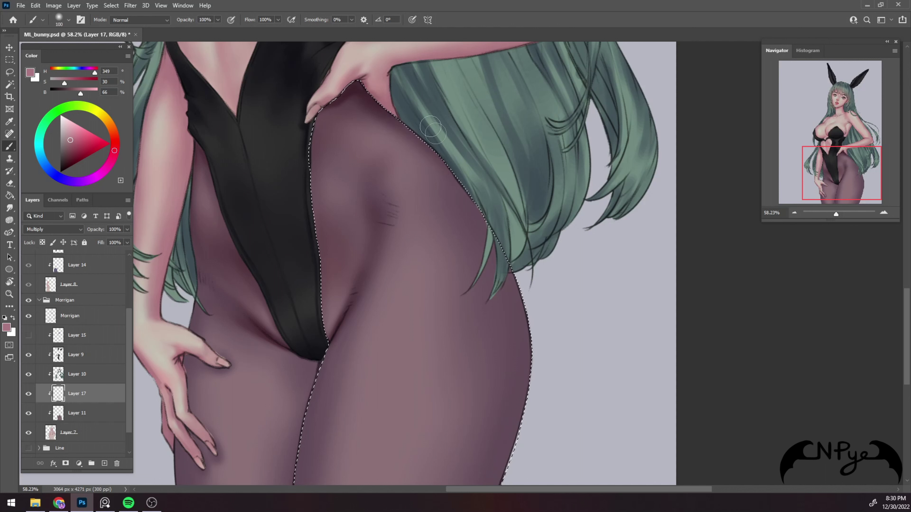
pyautogui.press(']')
pyautogui.press(']')
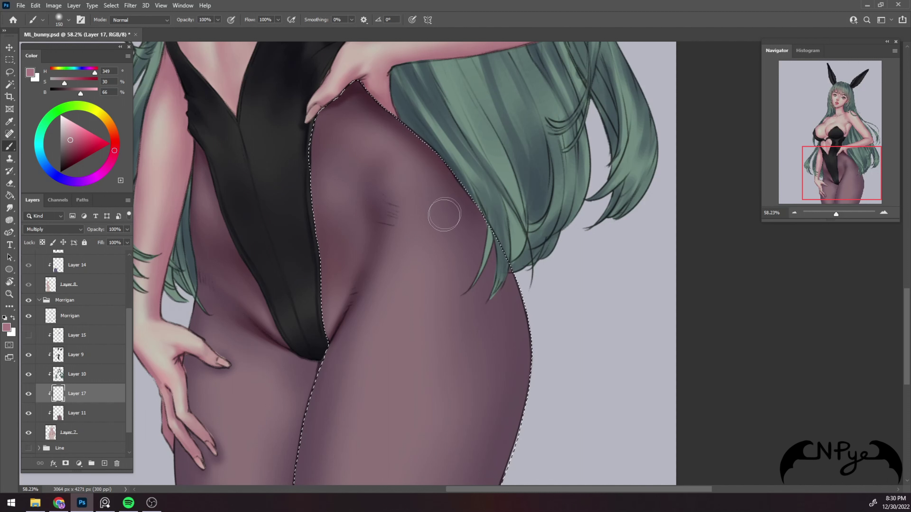
pyautogui.press(']')
pyautogui.press(']')
pyautogui.press(']')
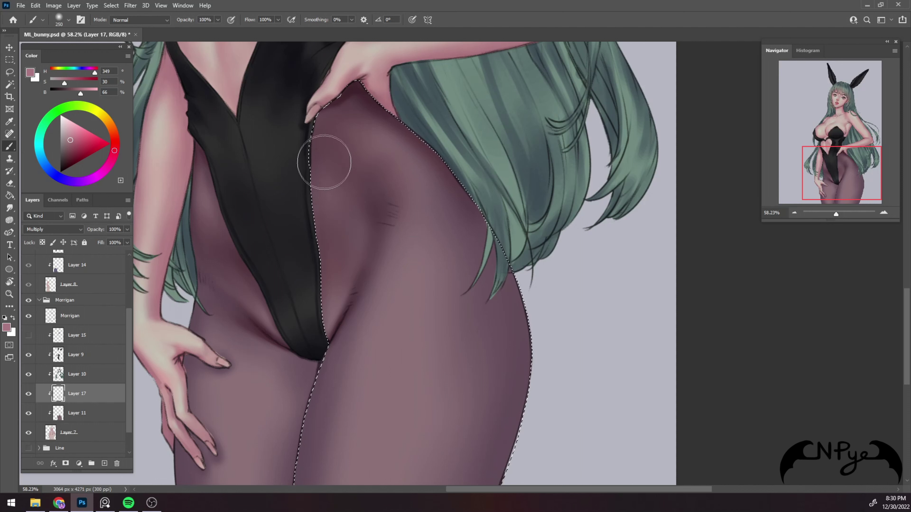
pyautogui.press('[')
pyautogui.press('[')
pyautogui.press('[')
pyautogui.press('[')
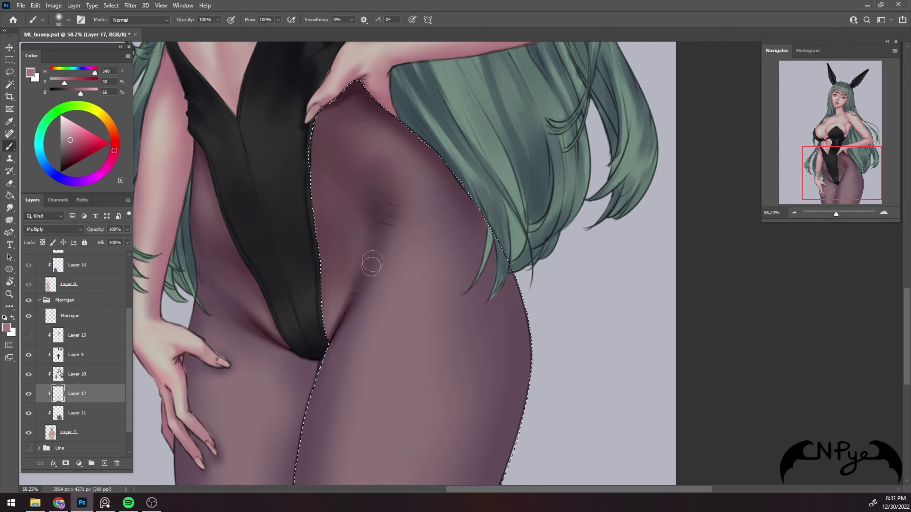
pyautogui.press('[')
pyautogui.press('[')
pyautogui.press('[')
pyautogui.press('[')
# Deepen the shadow along the inner thigh with brush strokes at around 200 px
pyautogui.moveTo(441, 332); pyautogui.dragTo(464, 240)
pyautogui.press(']')
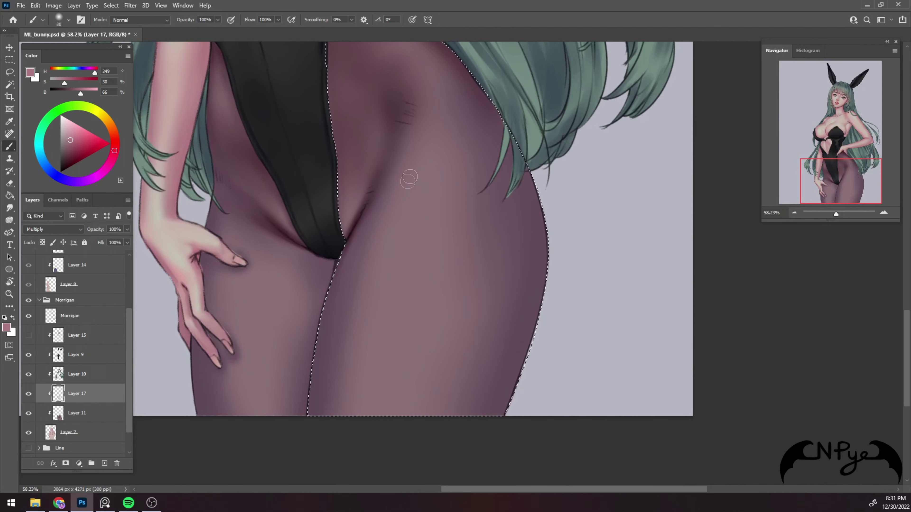
pyautogui.moveTo(350, 256); pyautogui.dragTo(318, 407)
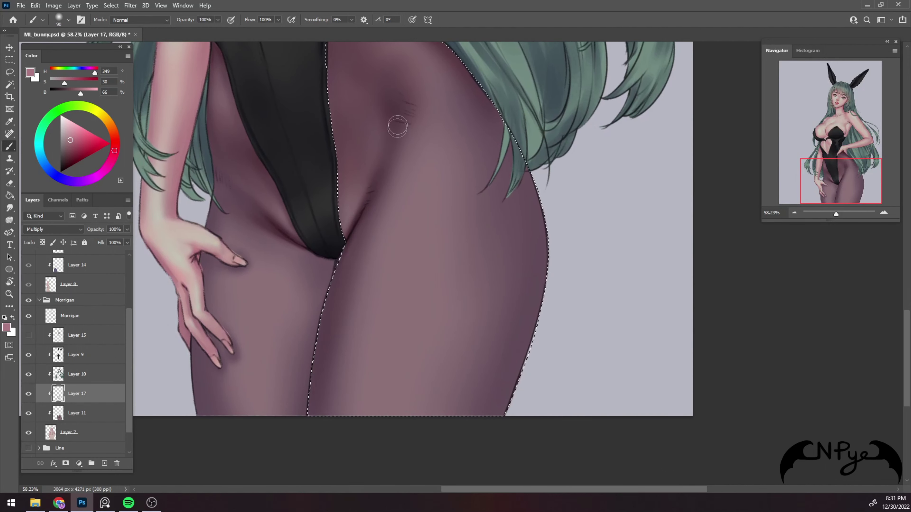
pyautogui.press(']')
pyautogui.press(']')
pyautogui.press(']')
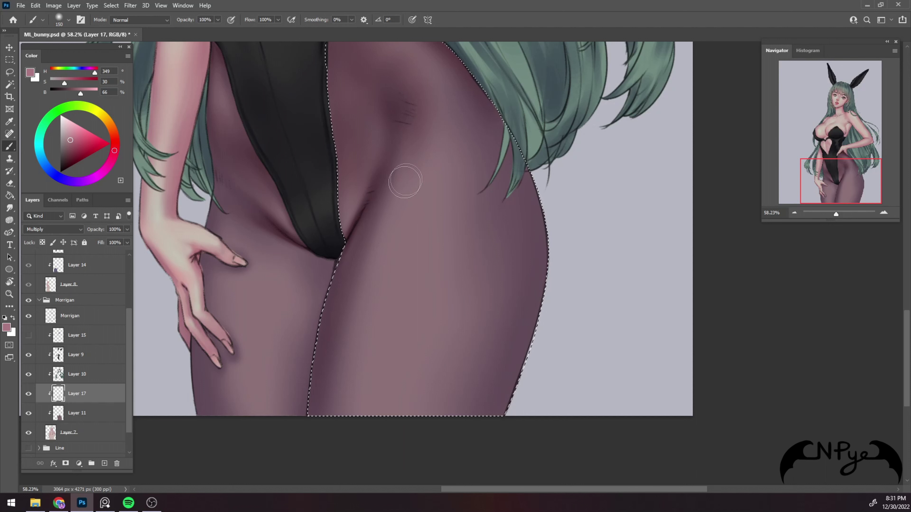
pyautogui.press('[')
pyautogui.press('[')
pyautogui.moveTo(325, 345); pyautogui.dragTo(316, 376)
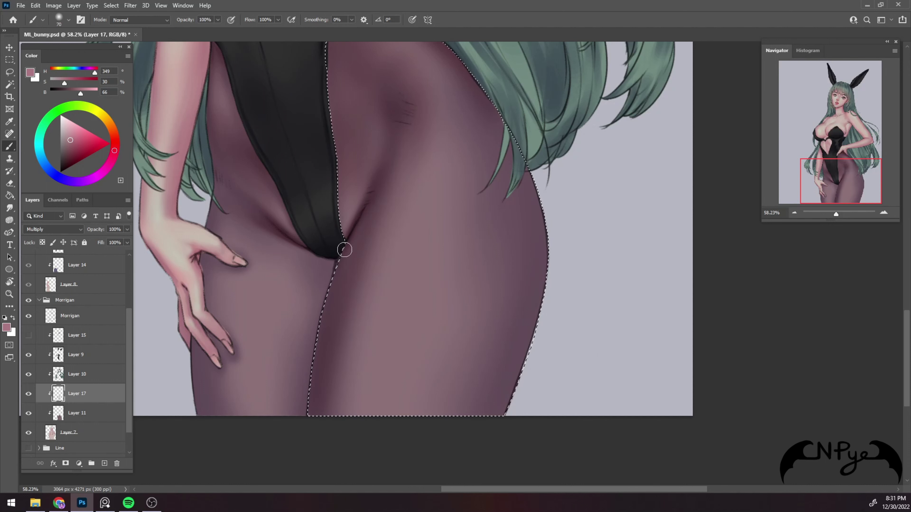
pyautogui.press(']')
pyautogui.press(']')
pyautogui.press(']')
pyautogui.press(']')
pyautogui.press(']')
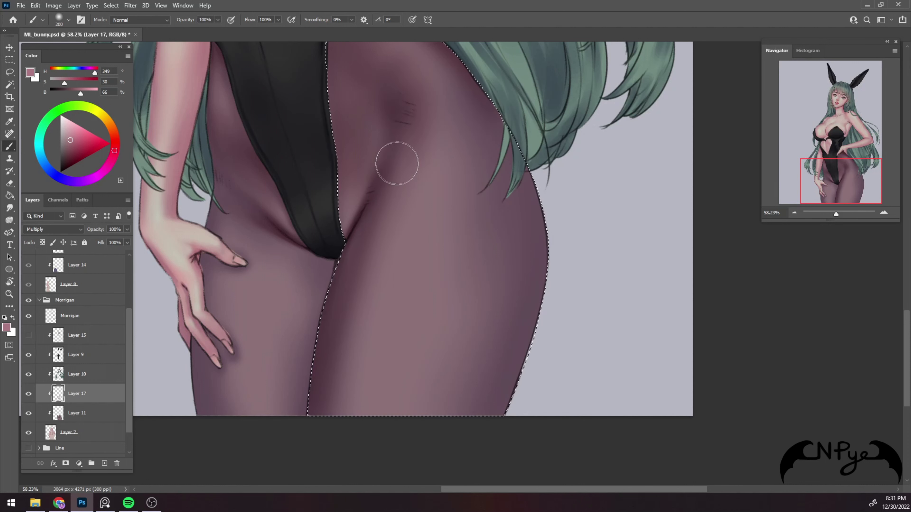
pyautogui.moveTo(386, 233); pyautogui.dragTo(337, 409)
pyautogui.press('[')
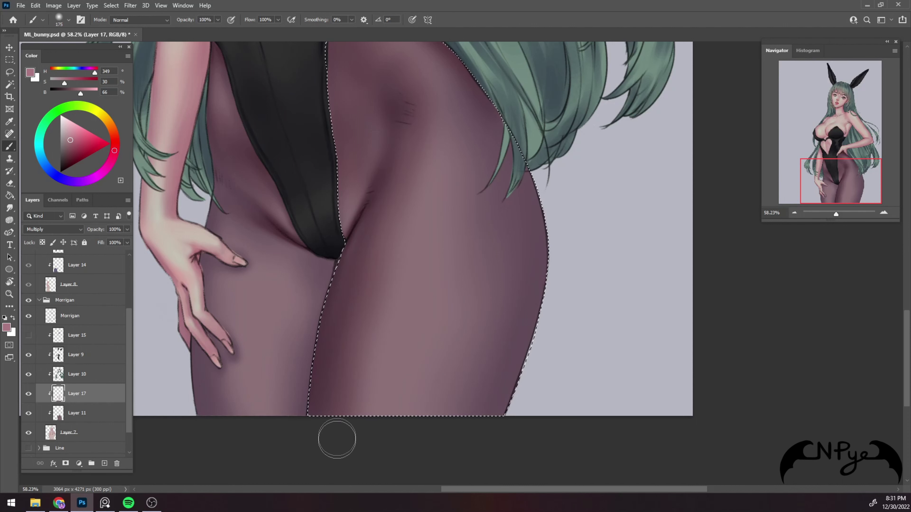
pyautogui.press(']')
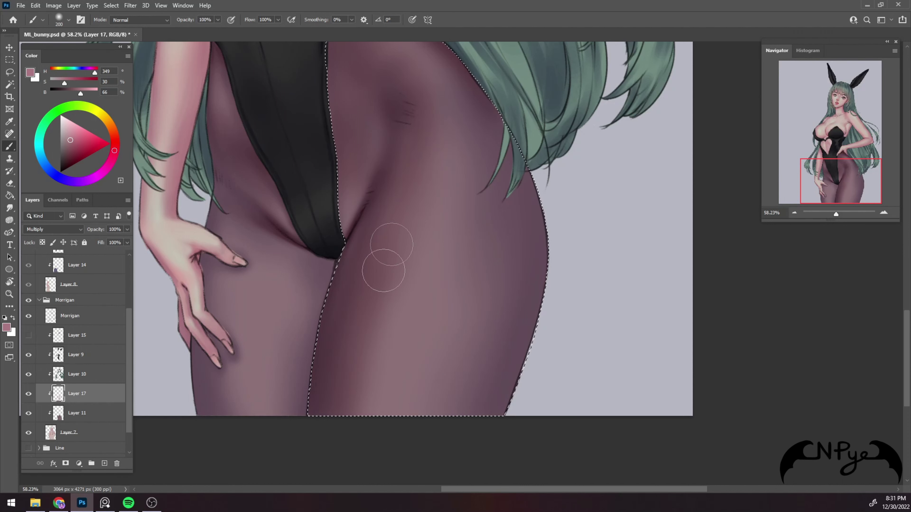
# Clean up the shading with the Eraser around the hip and leotard area
pyautogui.press('e')
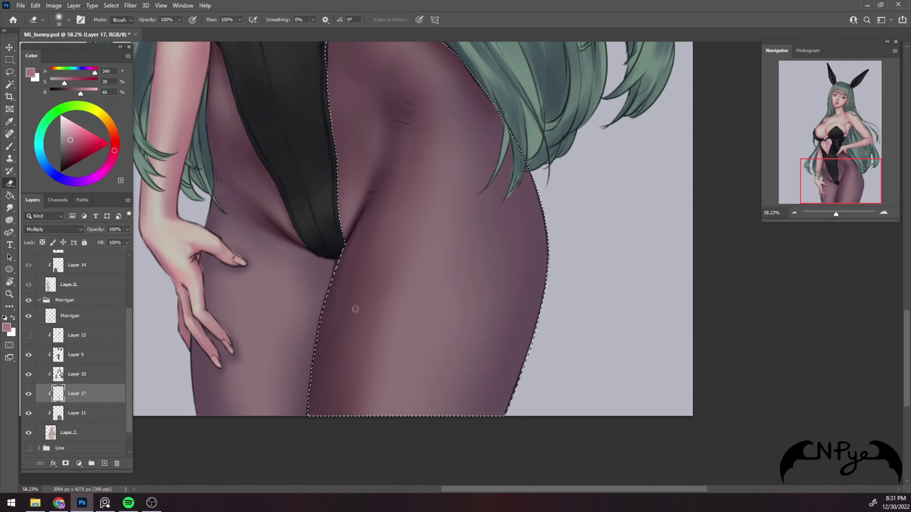
pyautogui.press(']')
pyautogui.press(']')
pyautogui.press(']')
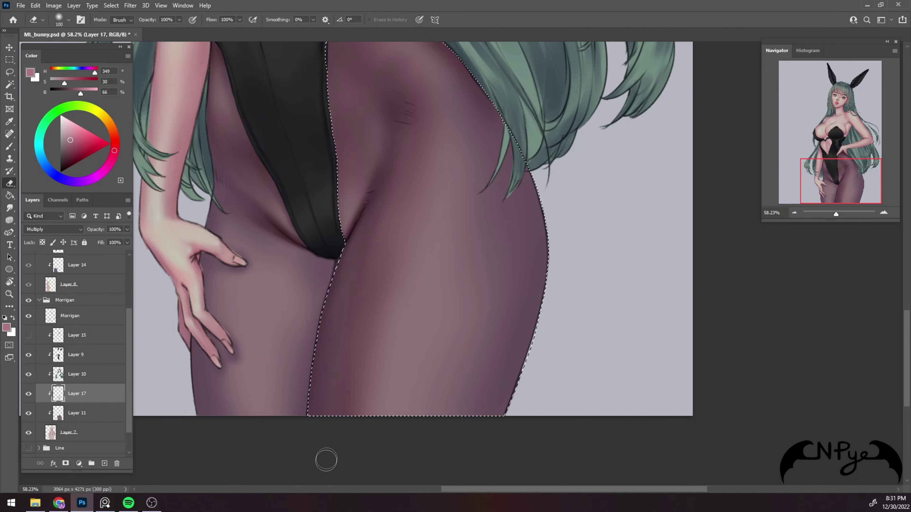
pyautogui.press('b')
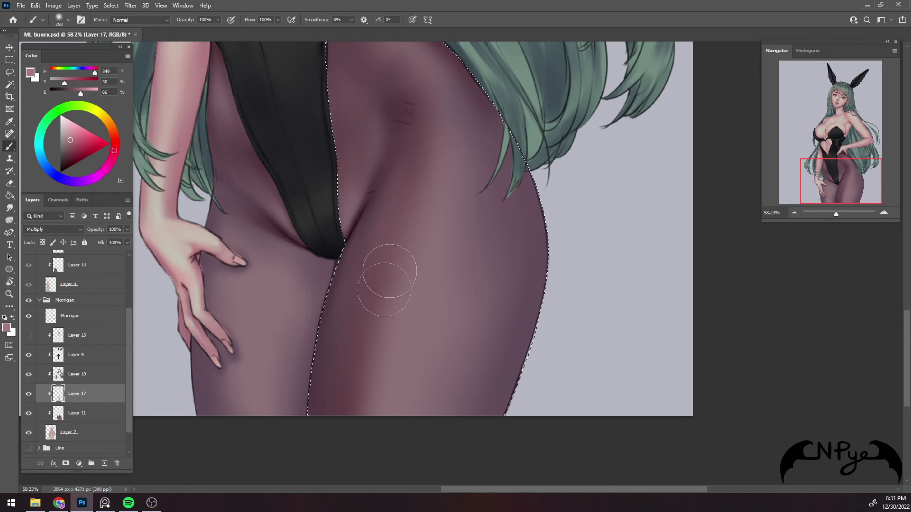
pyautogui.moveTo(494, 266); pyautogui.dragTo(502, 358)
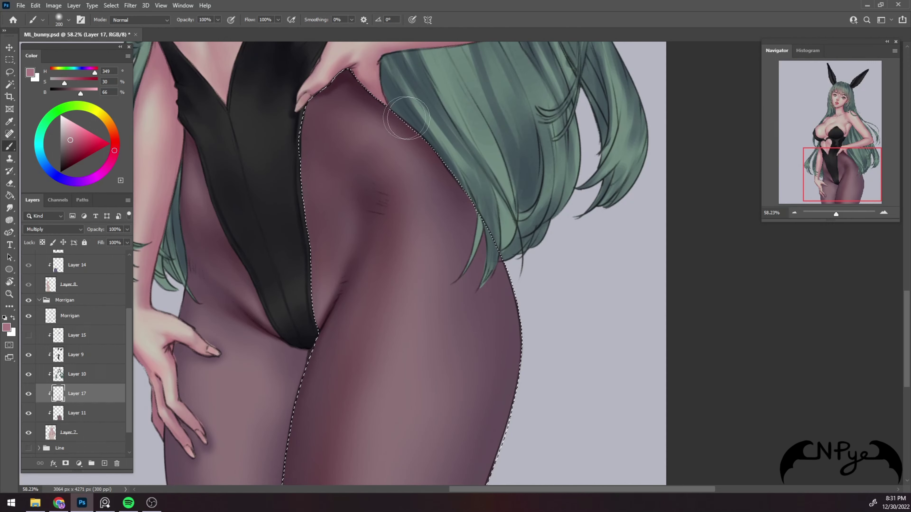
pyautogui.press('[')
pyautogui.press('[')
pyautogui.press('[')
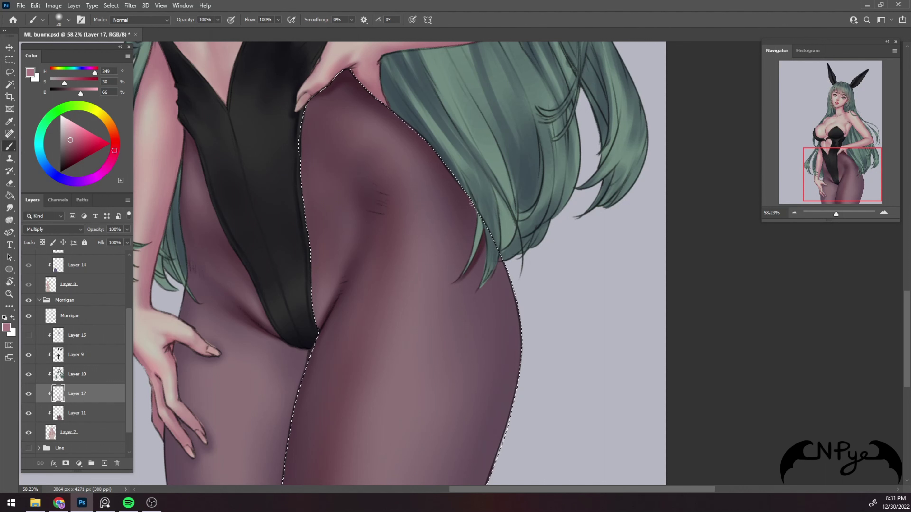
pyautogui.press(']')
pyautogui.press(']')
pyautogui.press(']')
pyautogui.scroll(-3, 470, 217)
pyautogui.press('[')
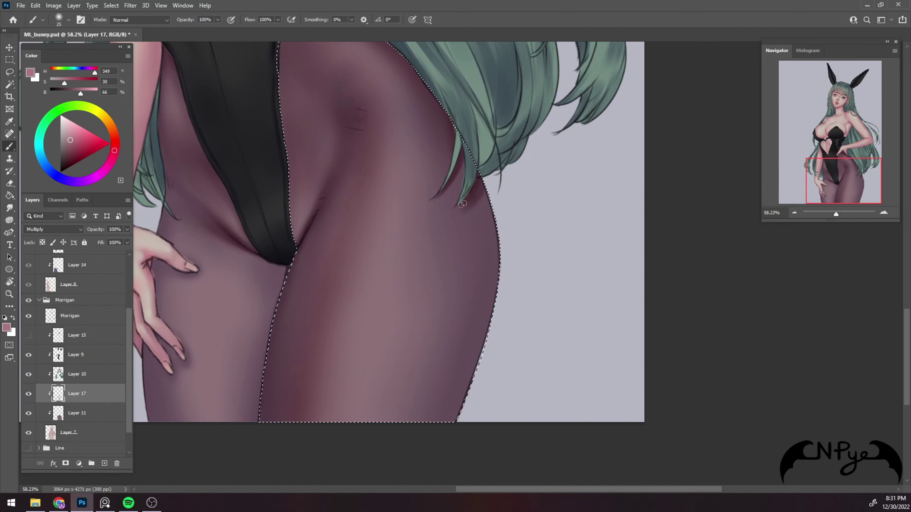
pyautogui.press('e')
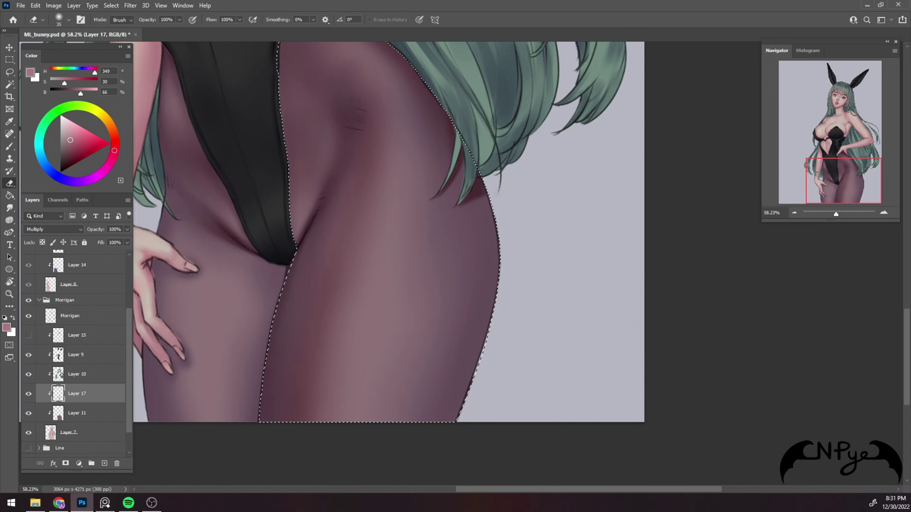
pyautogui.press('b')
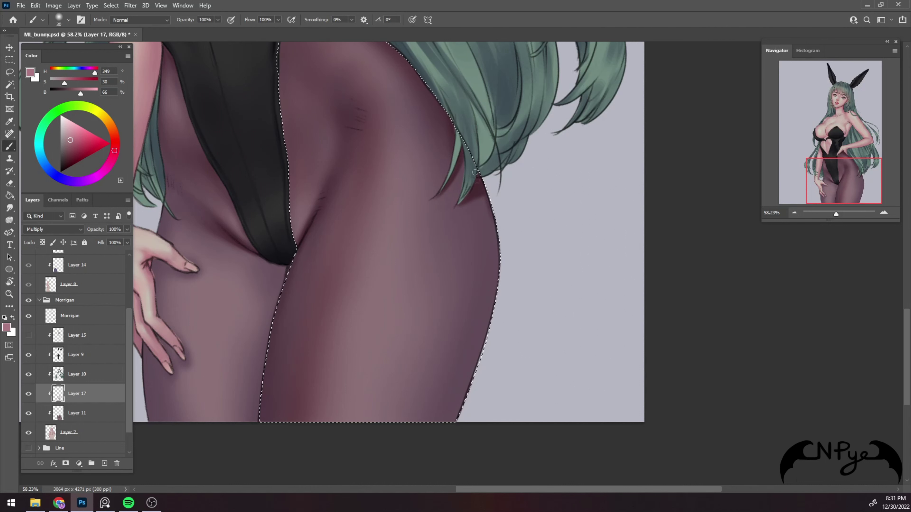
# Darken the outer edge of the leg down to the bottom with 200–400 px brush strokes
pyautogui.press(']')
pyautogui.press(']')
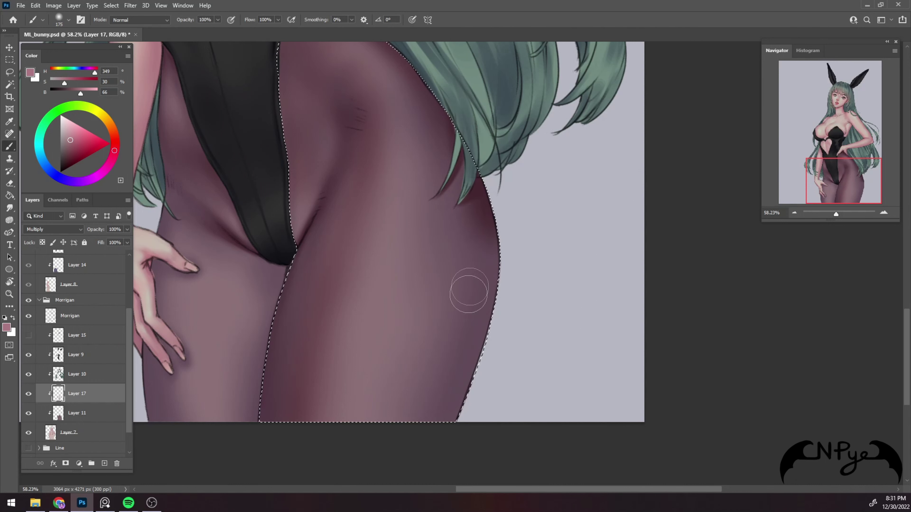
pyautogui.moveTo(480, 218); pyautogui.dragTo(451, 429)
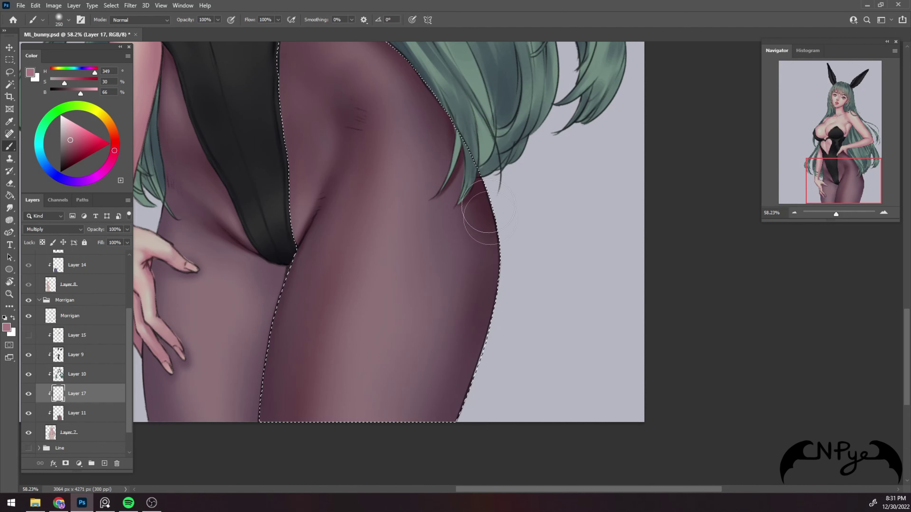
pyautogui.press(']')
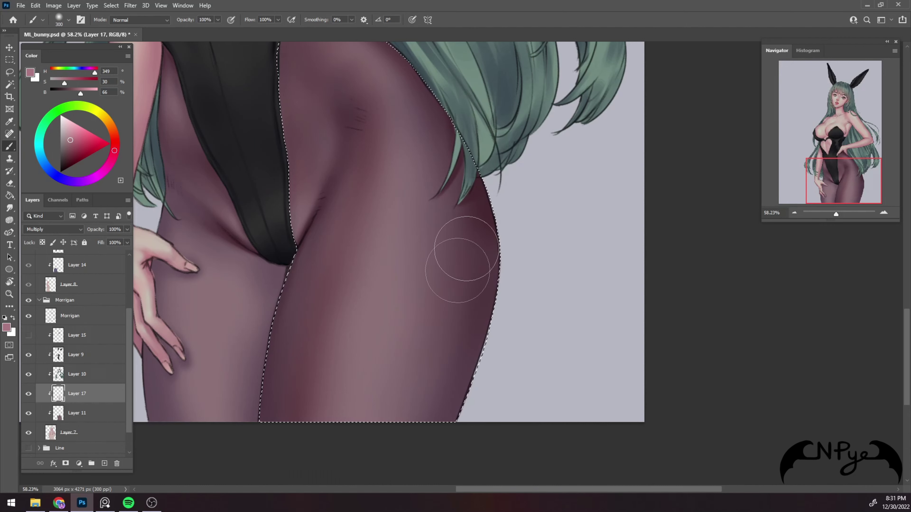
pyautogui.press(']')
pyautogui.moveTo(478, 224); pyautogui.dragTo(377, 455)
pyautogui.press('[')
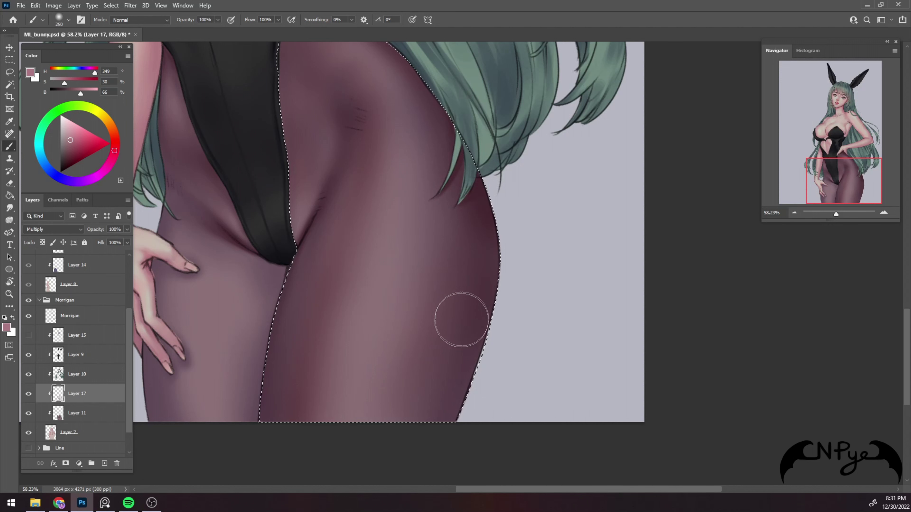
pyautogui.press('[')
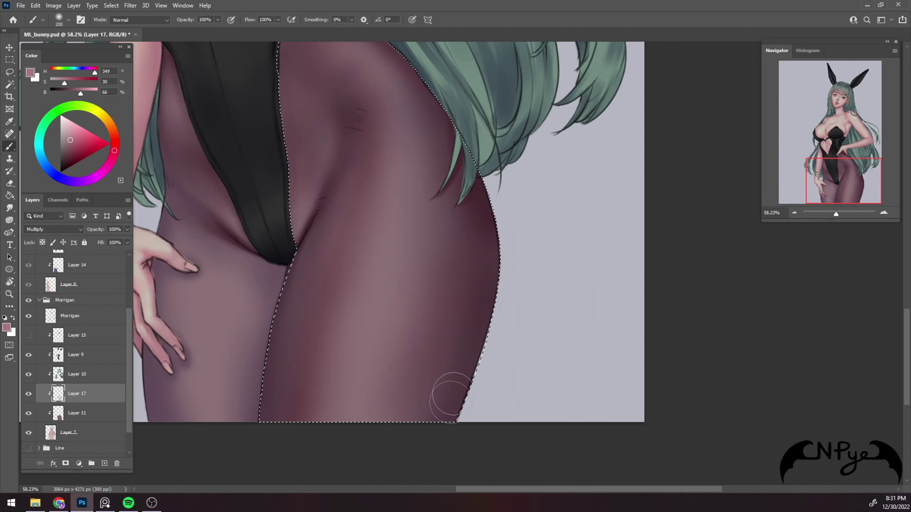
pyautogui.press(']')
pyautogui.press(']')
pyautogui.press(']')
pyautogui.press(']')
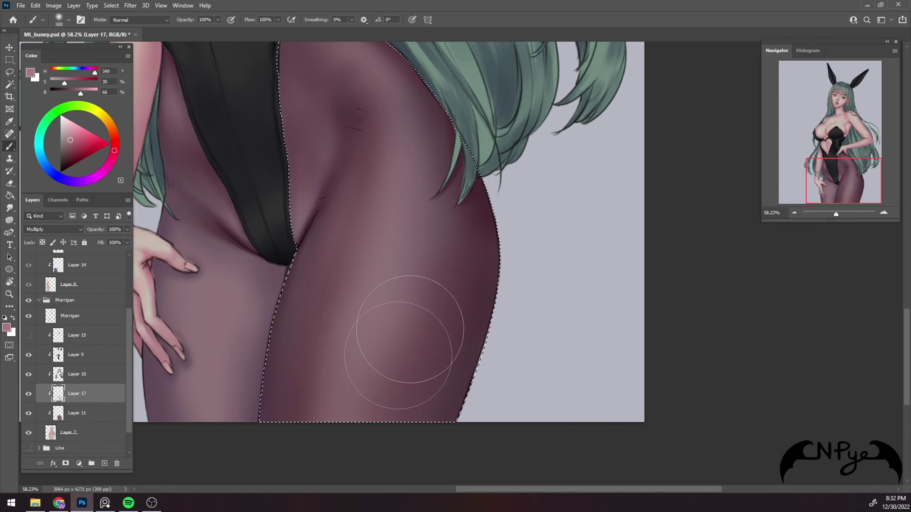
pyautogui.moveTo(386, 386); pyautogui.dragTo(345, 447)
pyautogui.press('[')
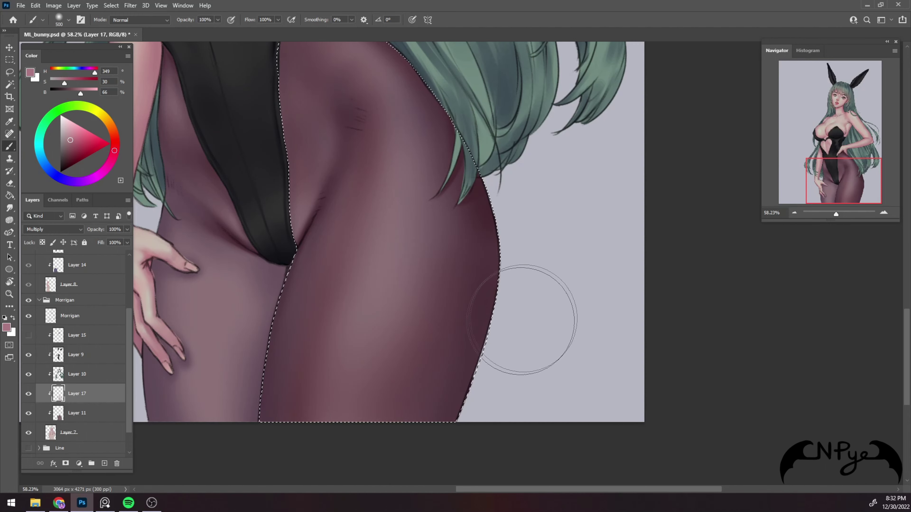
pyautogui.press('[')
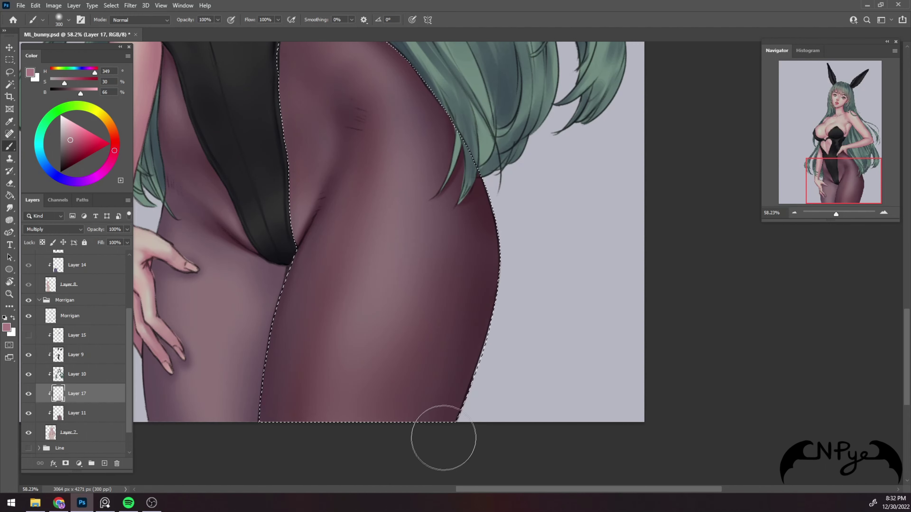
pyautogui.moveTo(382, 386); pyautogui.dragTo(526, 371)
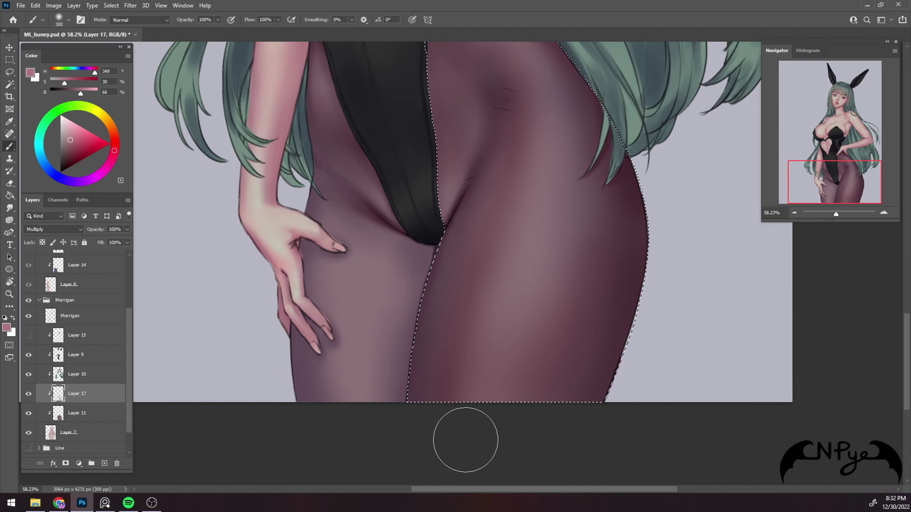
# Back on the Lasso tool, dismiss the invalid feather entry error and reset Feather to 0 px
pyautogui.press('m')
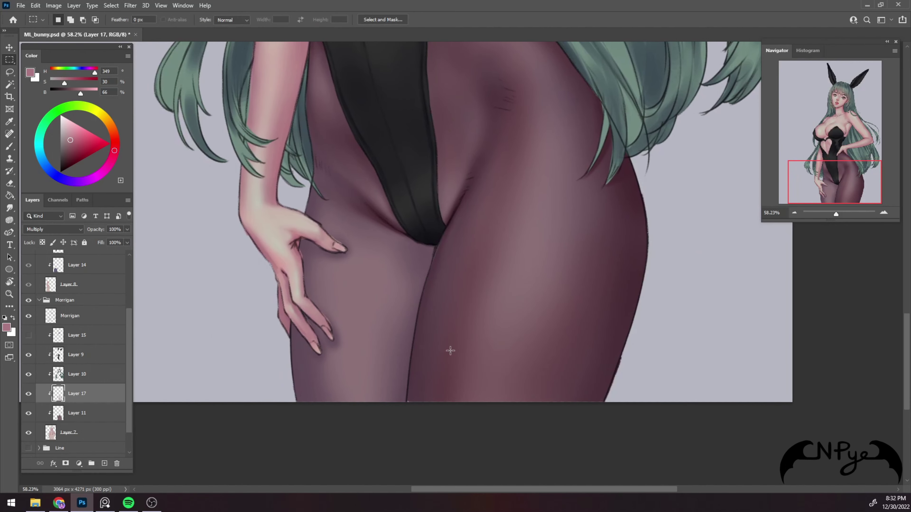
pyautogui.press('p')
pyautogui.press('l')
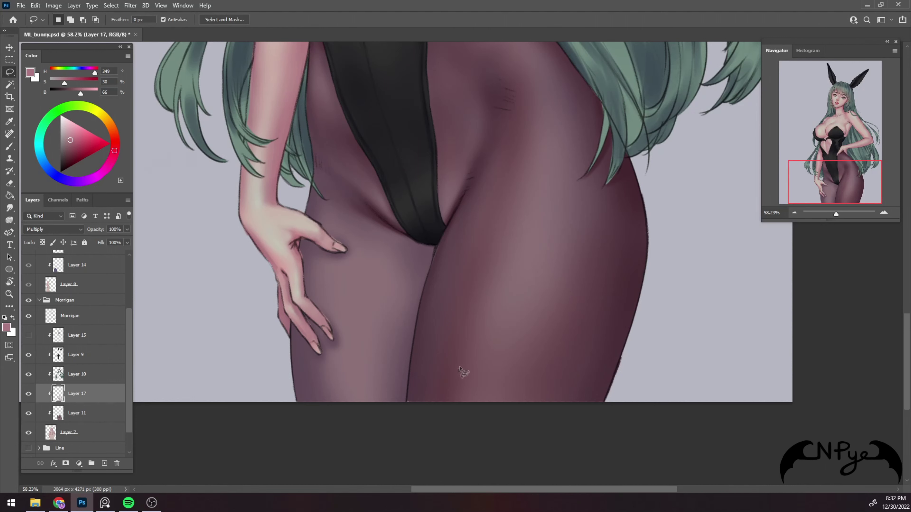
pyautogui.scroll(3, 375, 205)
pyautogui.scroll(2, 380, 208)
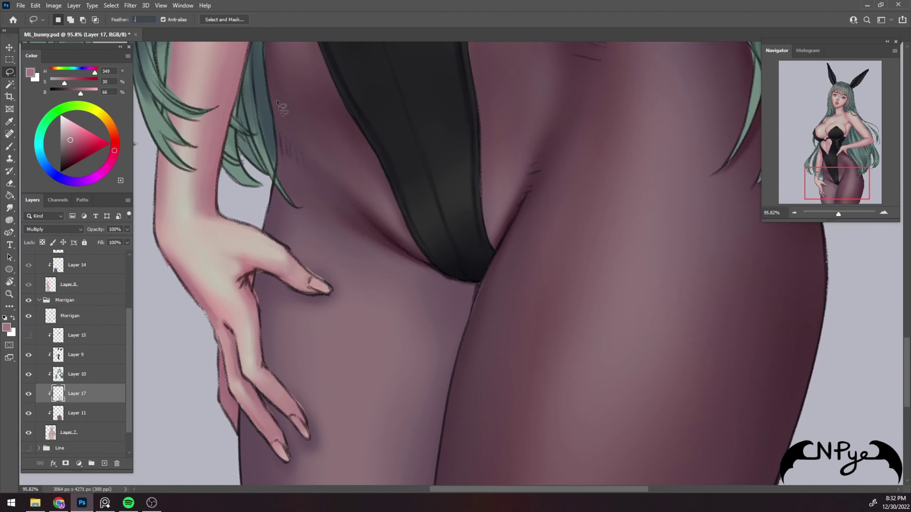
pyautogui.press('Return')
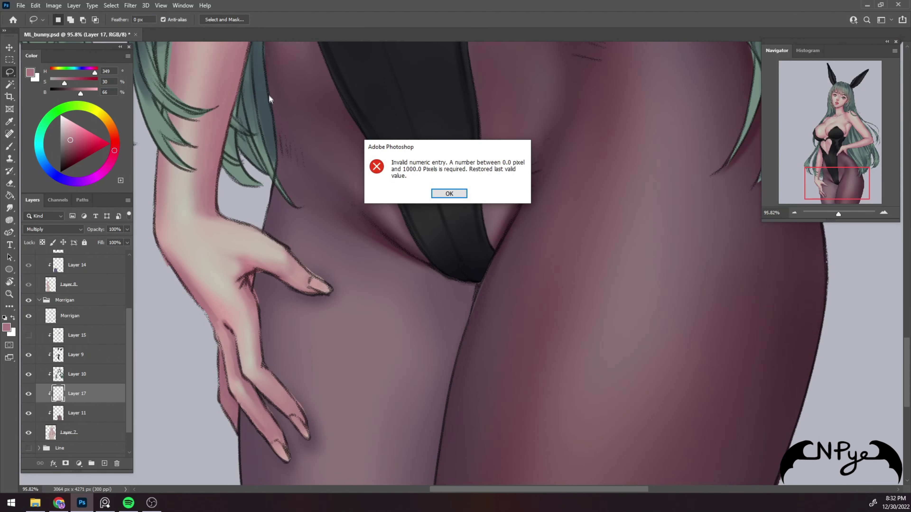
pyautogui.click(452, 194)
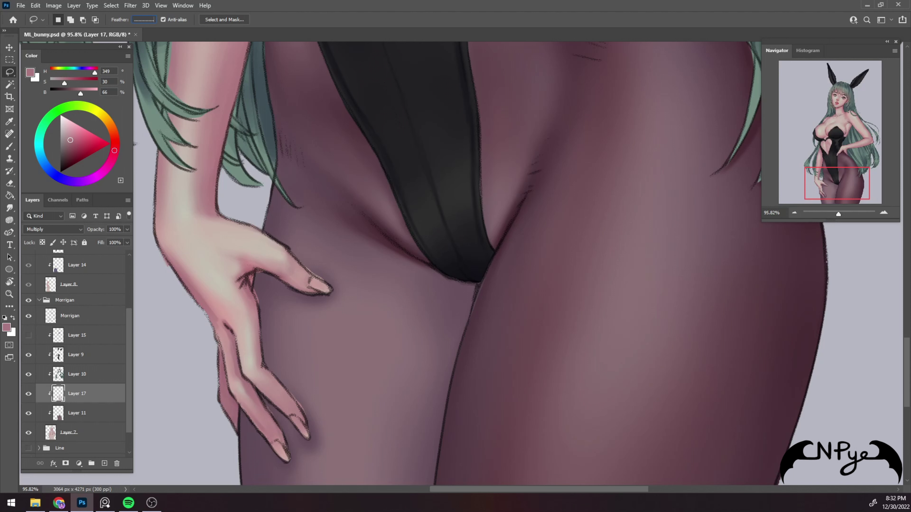
pyautogui.click(447, 186)
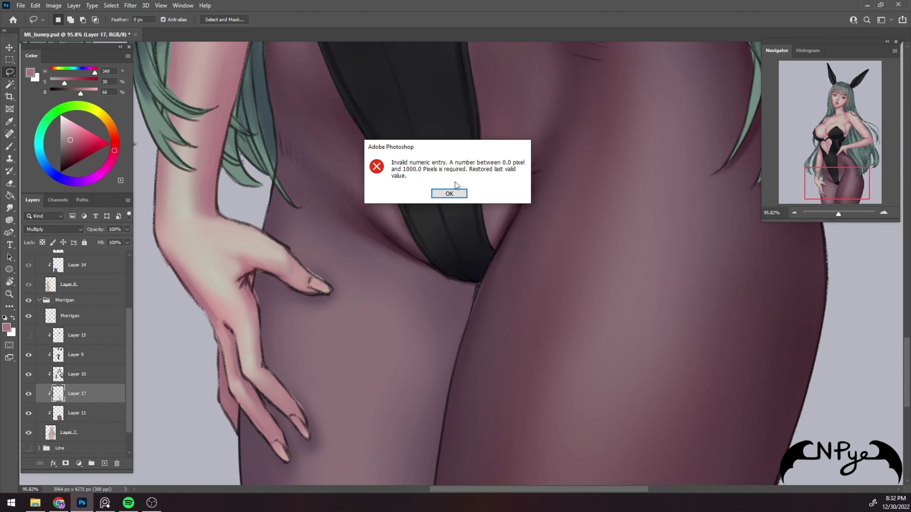
pyautogui.click(453, 193)
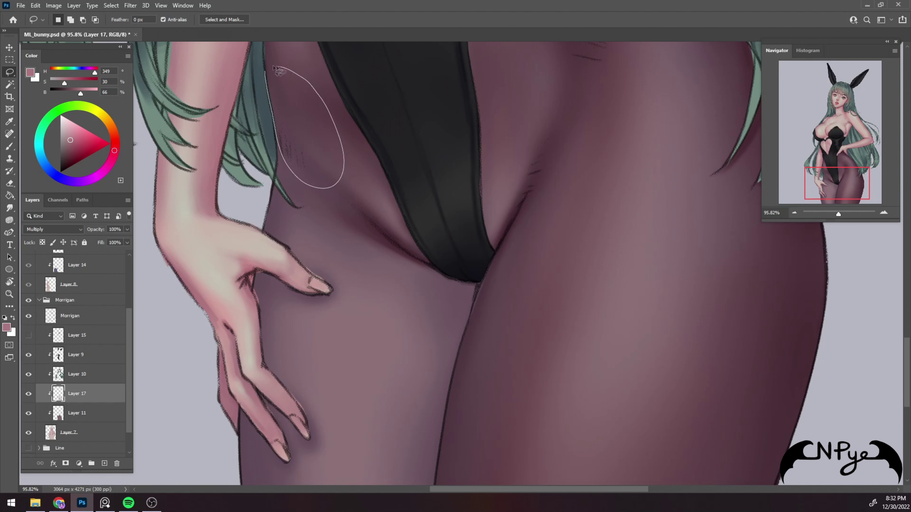
# Lasso the far thigh along the leotard edge, trimming excess along the thigh
pyautogui.moveTo(329, 190)
pyautogui.mouseDown()
pyautogui.moveTo(313, 72)
pyautogui.moveTo(379, 217)
pyautogui.mouseUp()
pyautogui.moveTo(310, 94); pyautogui.dragTo(340, 115)
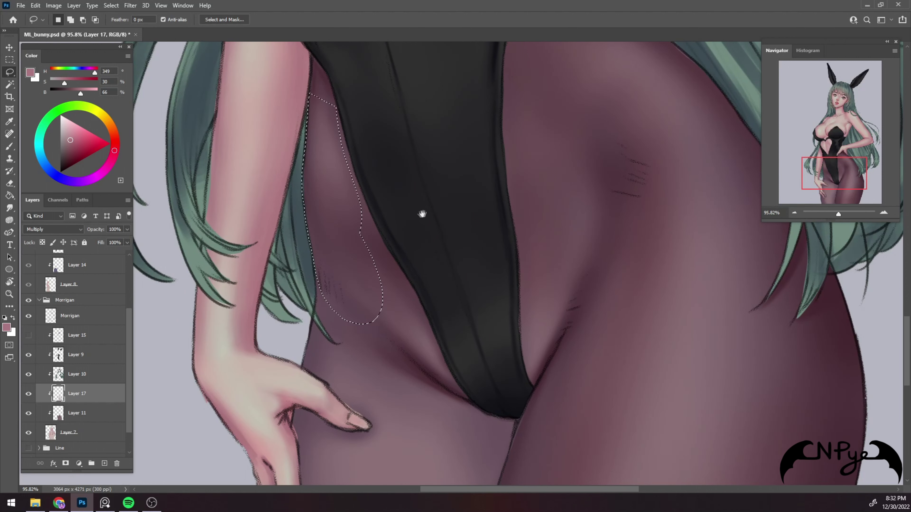
pyautogui.moveTo(420, 212); pyautogui.dragTo(386, 146)
pyautogui.moveTo(315, 111)
pyautogui.mouseDown()
pyautogui.moveTo(347, 172)
pyautogui.moveTo(281, 219)
pyautogui.moveTo(334, 292)
pyautogui.mouseUp()
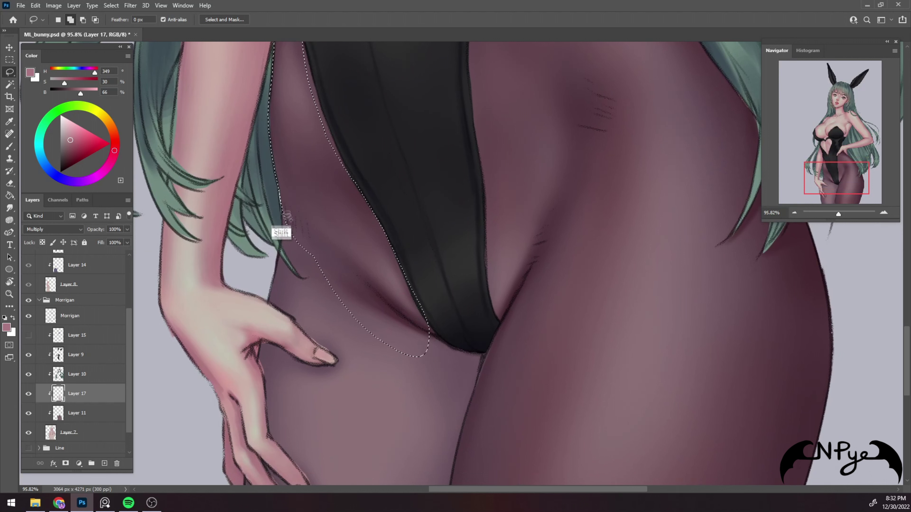
pyautogui.moveTo(297, 264)
pyautogui.mouseDown()
pyautogui.moveTo(269, 301)
pyautogui.moveTo(285, 241)
pyautogui.mouseUp()
pyautogui.scroll(-3, 416, 215)
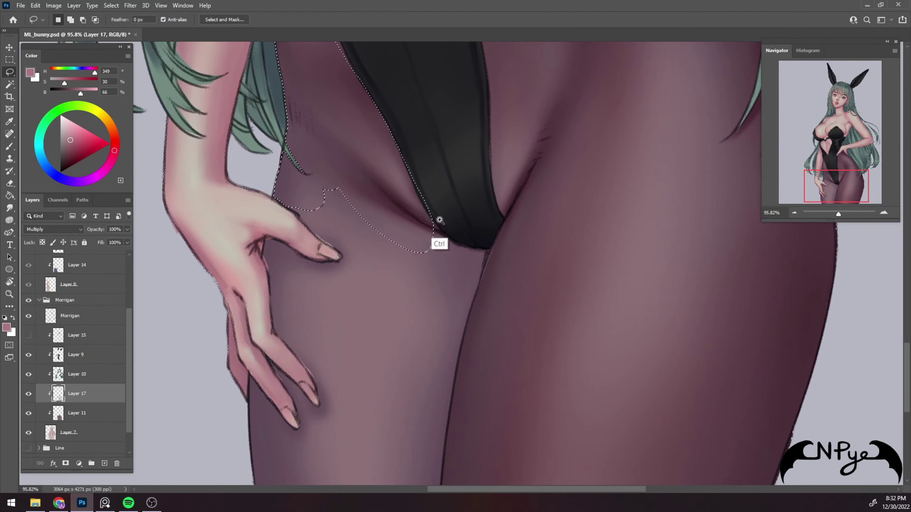
pyautogui.scroll(-2, 434, 240)
pyautogui.moveTo(443, 232)
pyautogui.mouseDown()
pyautogui.moveTo(397, 357)
pyautogui.moveTo(316, 212)
pyautogui.moveTo(359, 168)
pyautogui.mouseUp()
pyautogui.moveTo(459, 283); pyautogui.dragTo(454, 236)
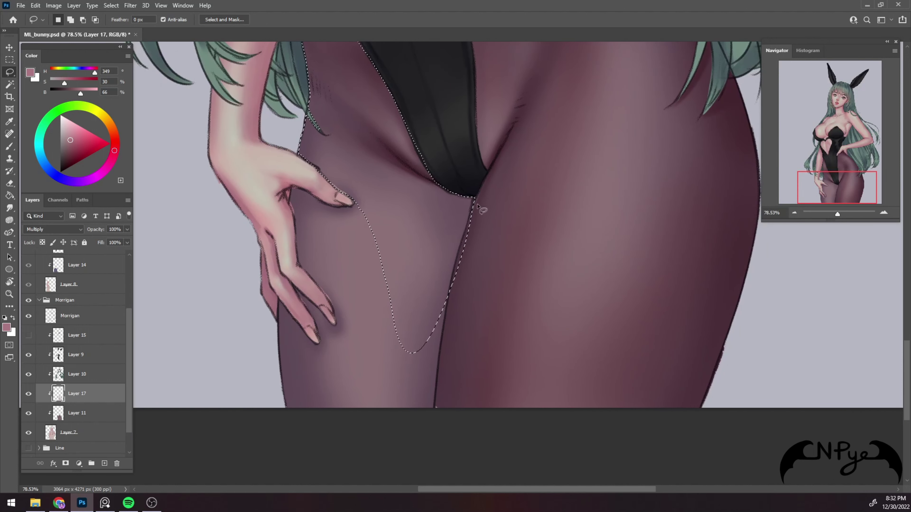
pyautogui.moveTo(477, 199); pyautogui.dragTo(462, 301)
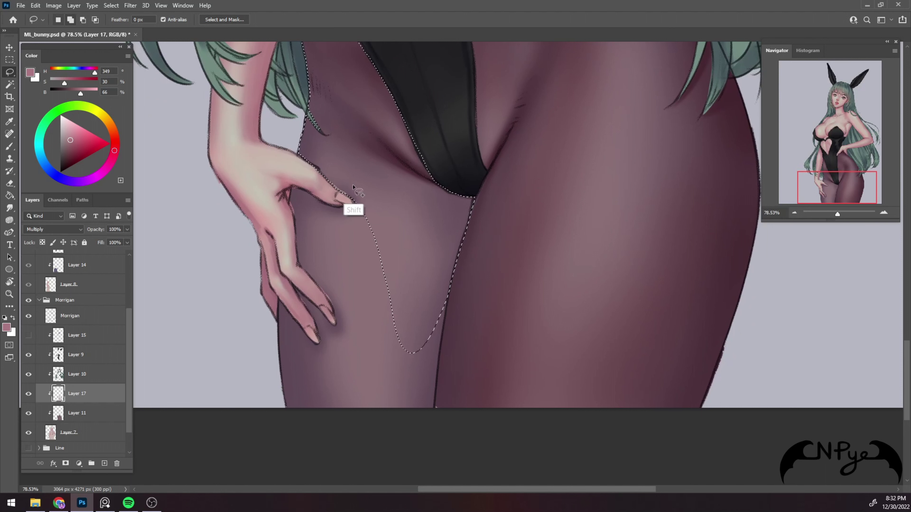
# Add the area from the hand along the fingers' edge down to the image bottom
pyautogui.moveTo(354, 204)
pyautogui.mouseDown()
pyautogui.moveTo(402, 422)
pyautogui.moveTo(450, 303)
pyautogui.moveTo(426, 428)
pyautogui.mouseUp()
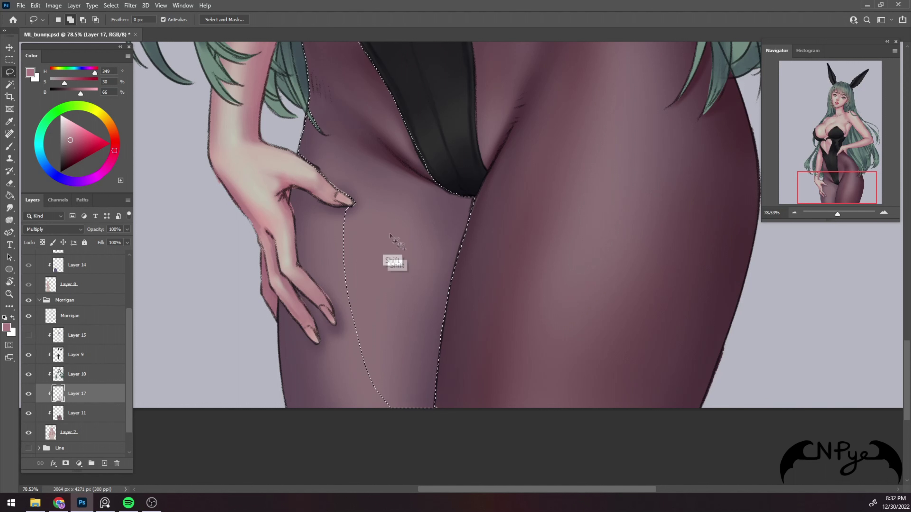
pyautogui.moveTo(353, 203)
pyautogui.mouseDown()
pyautogui.moveTo(319, 204)
pyautogui.moveTo(297, 258)
pyautogui.moveTo(346, 303)
pyautogui.mouseUp()
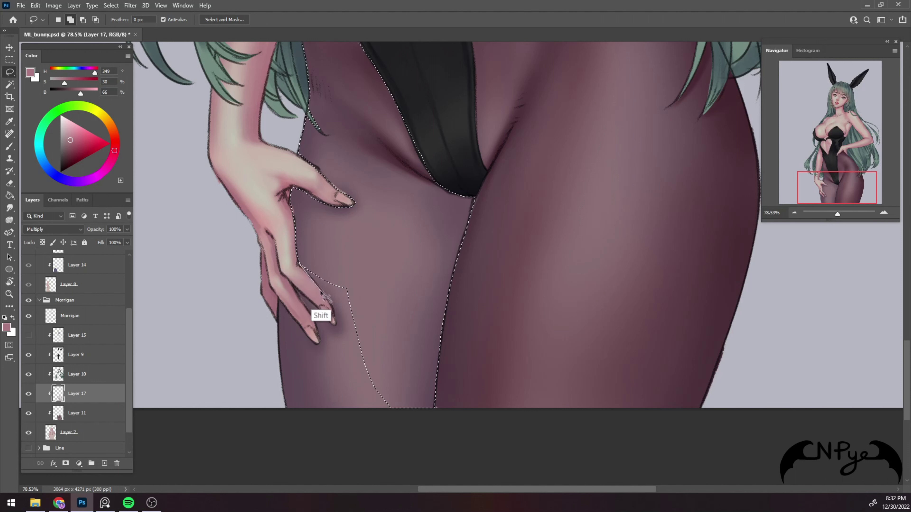
pyautogui.moveTo(301, 266); pyautogui.dragTo(317, 290)
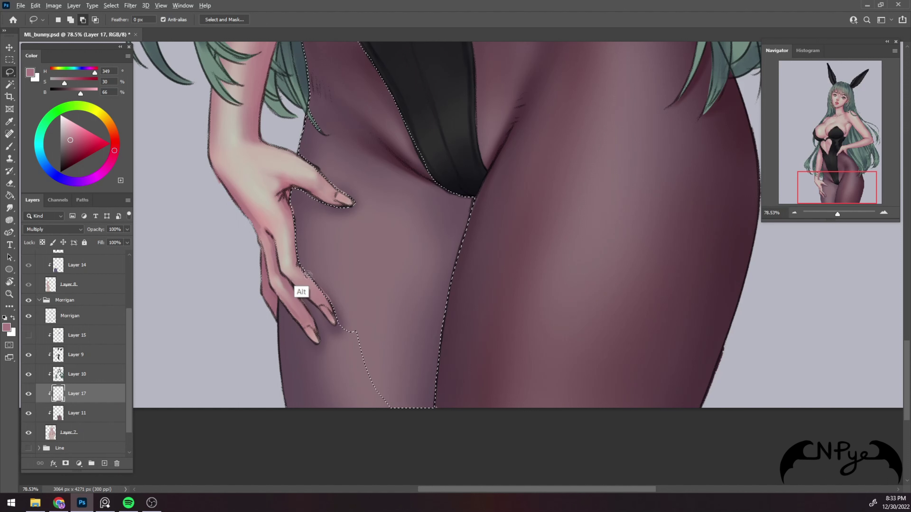
pyautogui.press('shift')
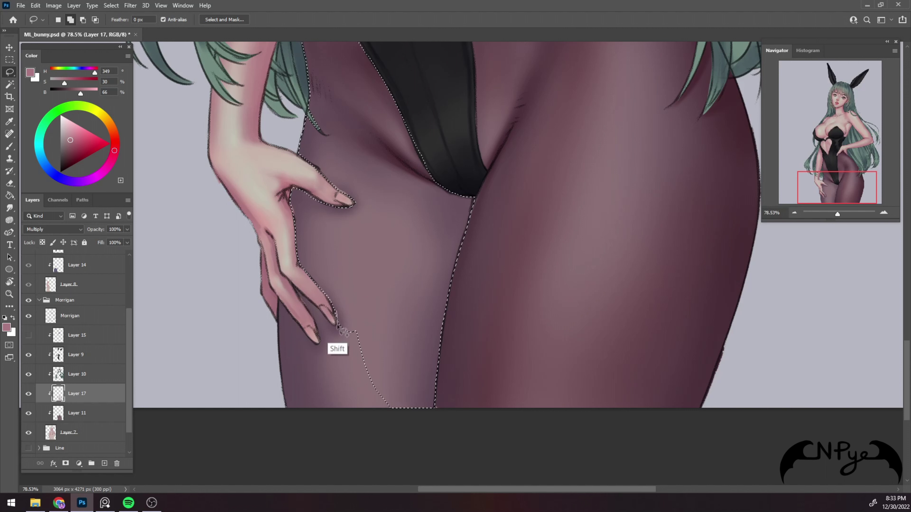
pyautogui.moveTo(338, 325)
pyautogui.mouseDown()
pyautogui.moveTo(303, 291)
pyautogui.moveTo(330, 349)
pyautogui.moveTo(296, 276)
pyautogui.mouseUp()
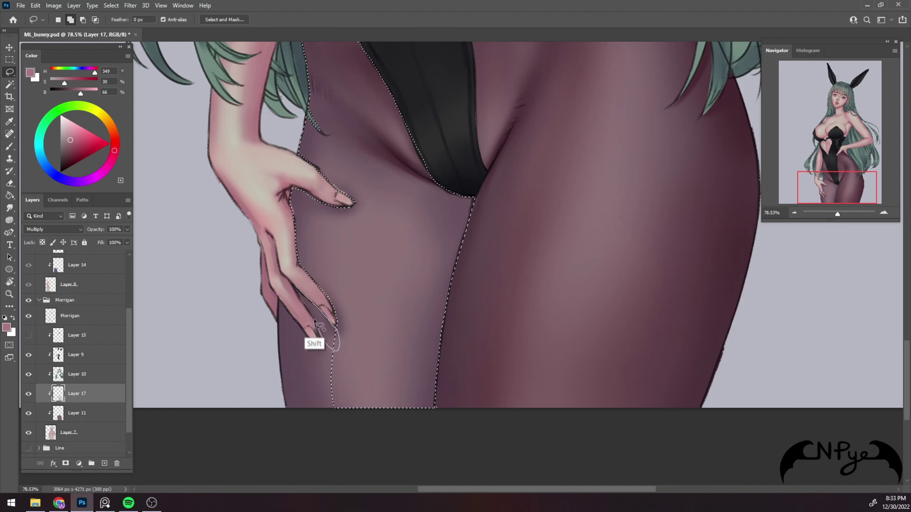
pyautogui.press('shift')
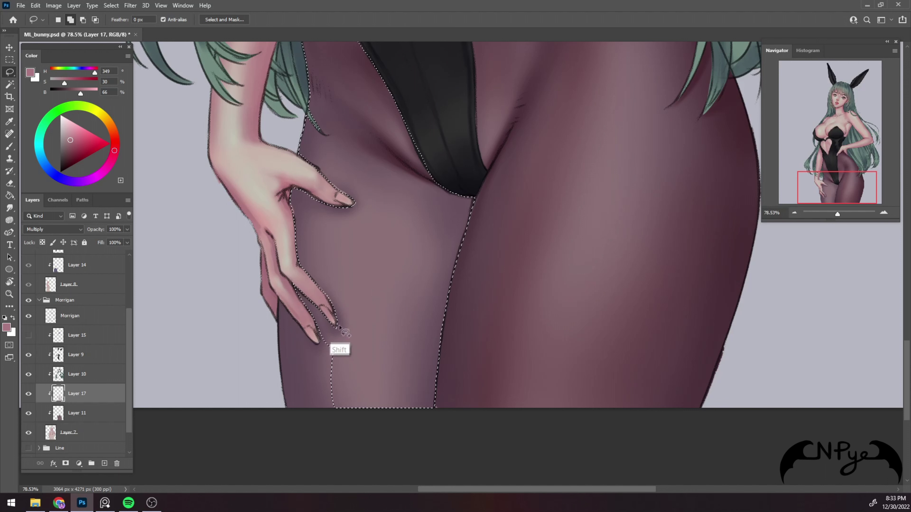
pyautogui.moveTo(316, 320)
pyautogui.mouseDown()
pyautogui.moveTo(320, 344)
pyautogui.moveTo(279, 301)
pyautogui.mouseUp()
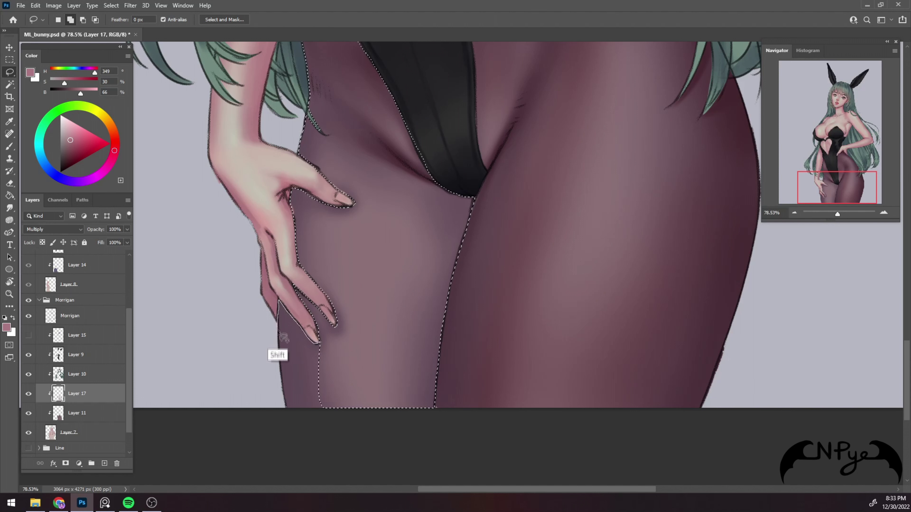
pyautogui.moveTo(279, 301); pyautogui.dragTo(346, 453)
pyautogui.press('alt')
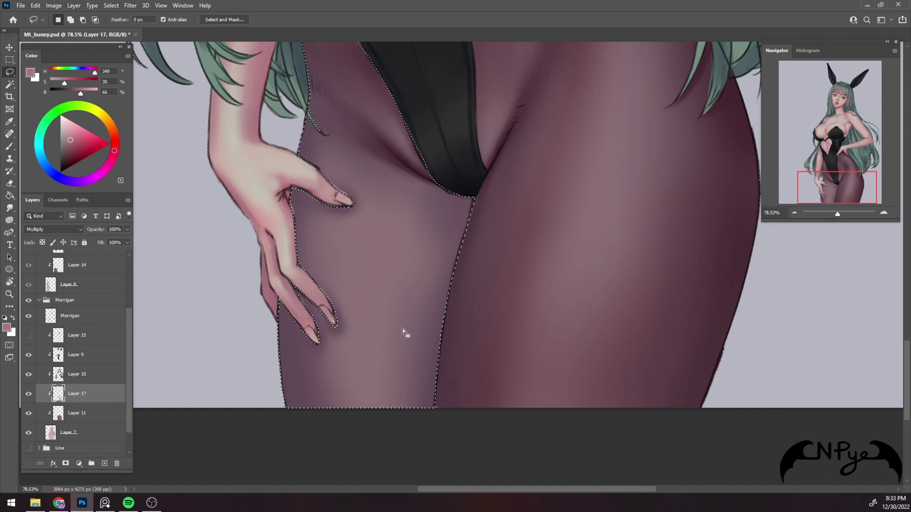
pyautogui.press('b')
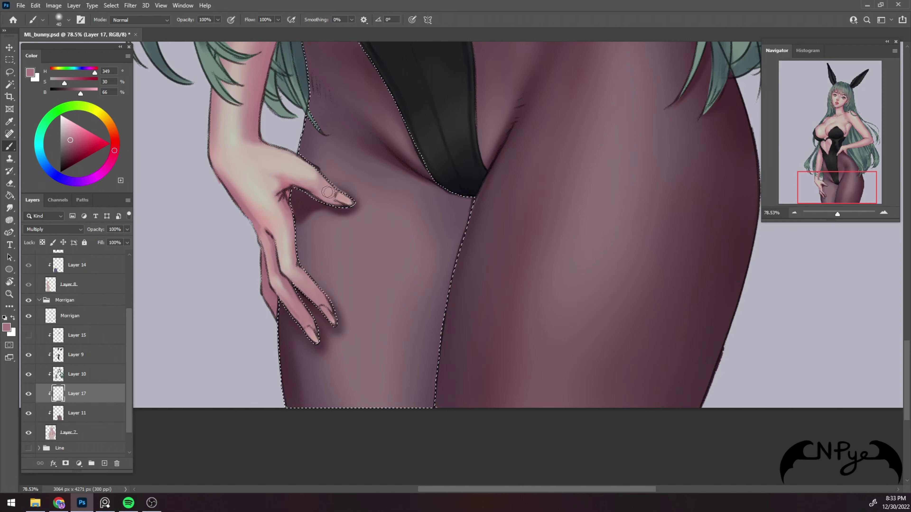
# Alternate Brush and Eraser to soften shading on the upper thigh beside the leotard
pyautogui.press('e')
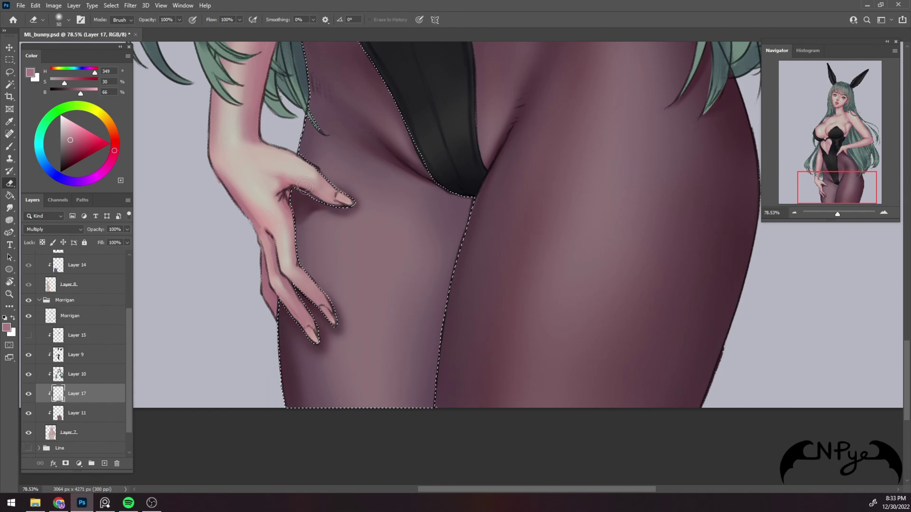
pyautogui.press('b')
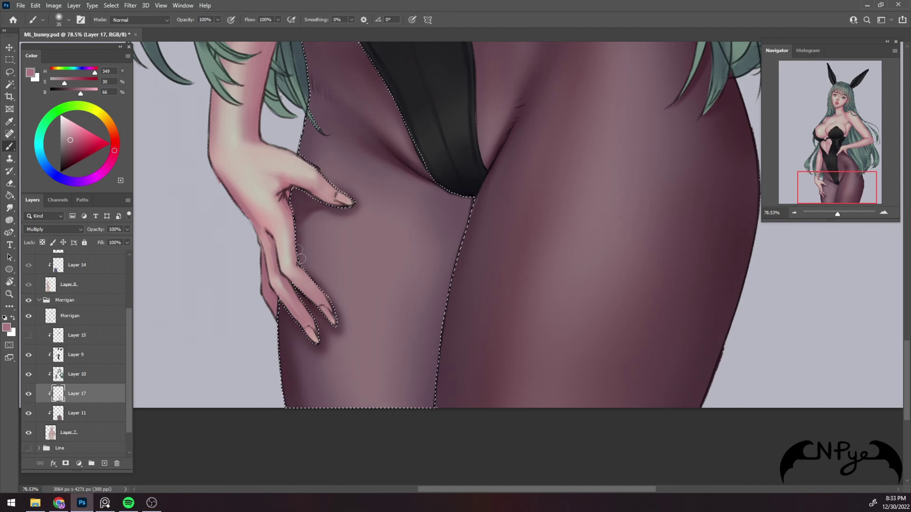
pyautogui.press('e')
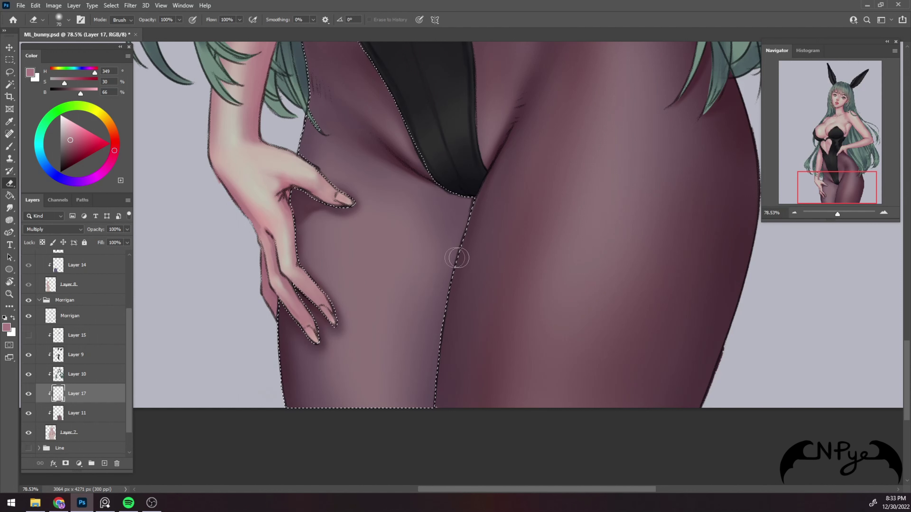
pyautogui.press('b')
pyautogui.moveTo(420, 137); pyautogui.dragTo(405, 292)
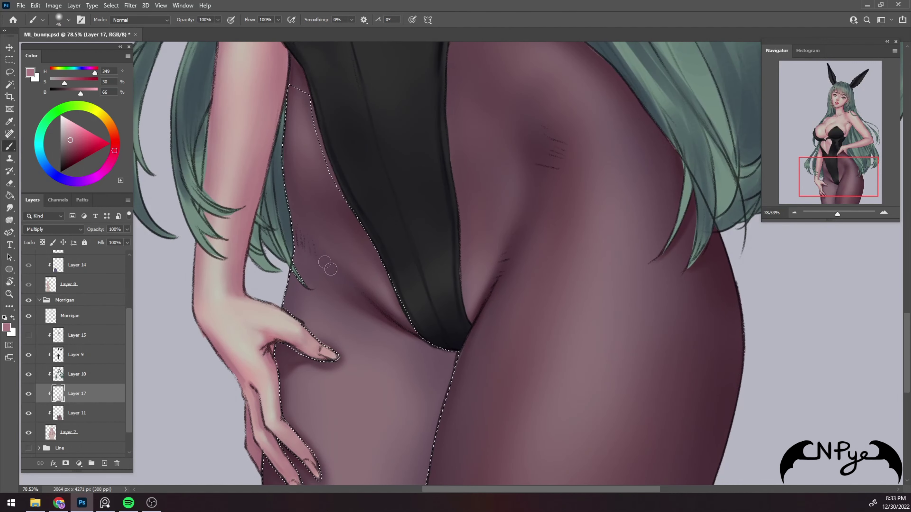
pyautogui.press(']')
pyautogui.press(']')
pyautogui.press(']')
pyautogui.press(']')
pyautogui.press(']')
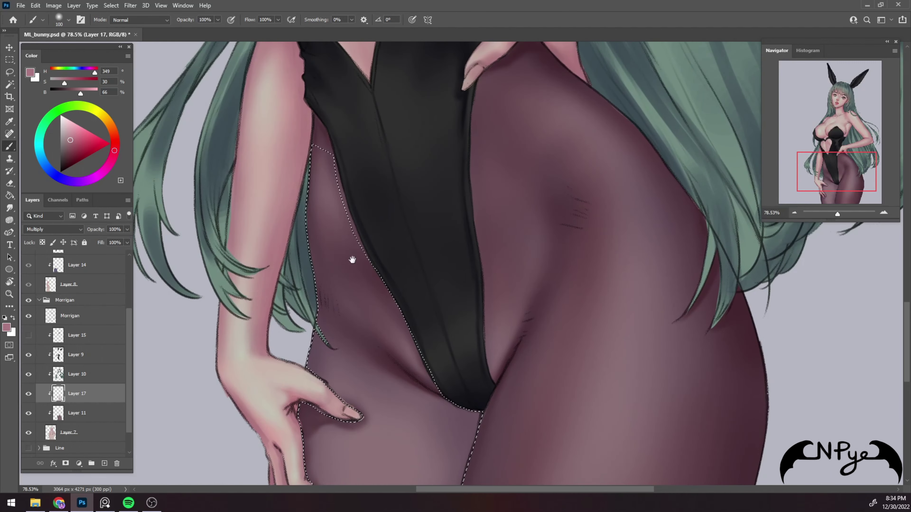
pyautogui.moveTo(327, 203); pyautogui.dragTo(352, 260)
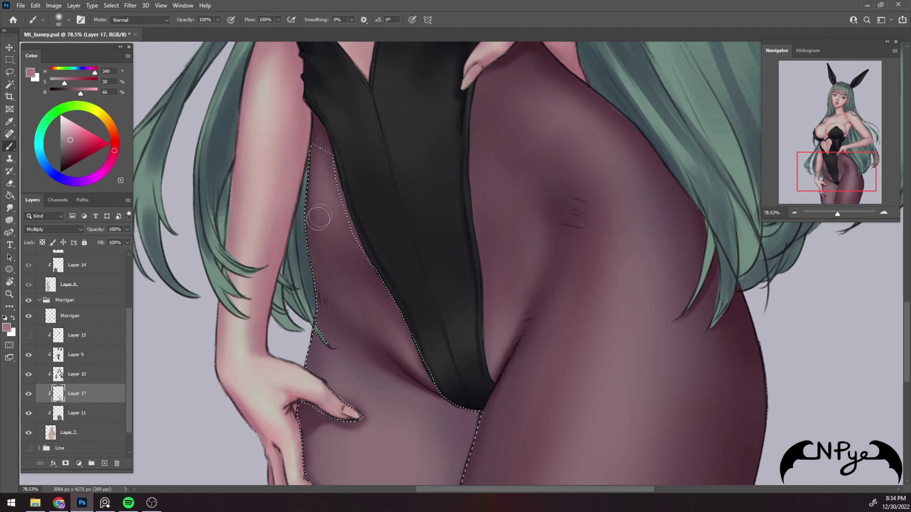
pyautogui.press('[')
pyautogui.press('[')
pyautogui.press('[')
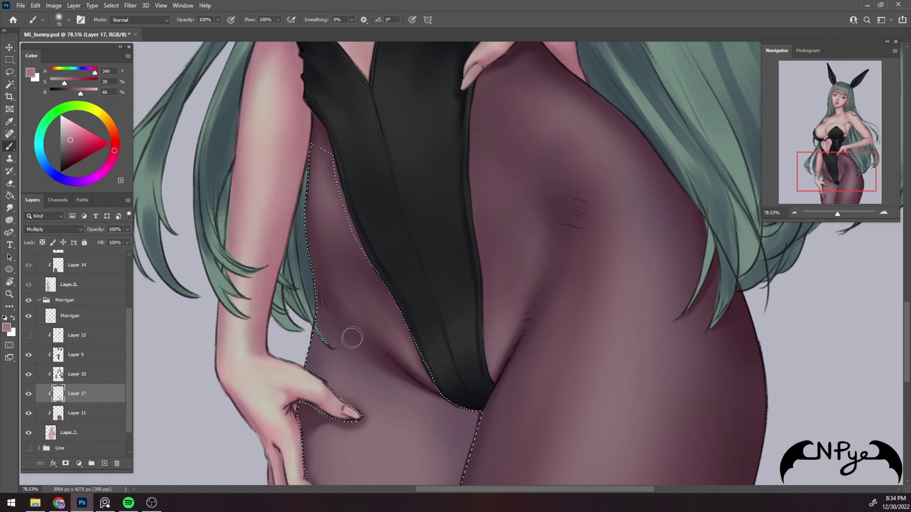
pyautogui.press(']')
pyautogui.press(']')
pyautogui.press(']')
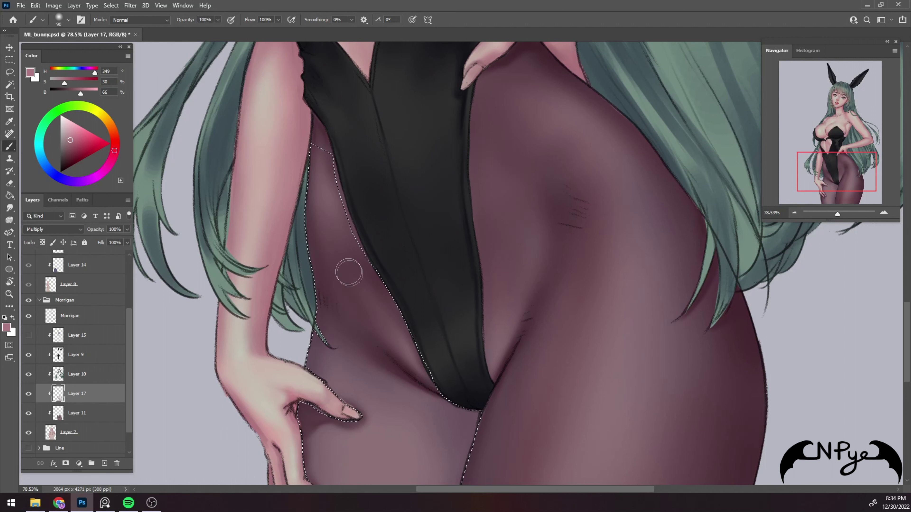
# Shade the lower thigh with a larger brush and erase back a lighter highlight
pyautogui.moveTo(532, 381); pyautogui.dragTo(533, 207)
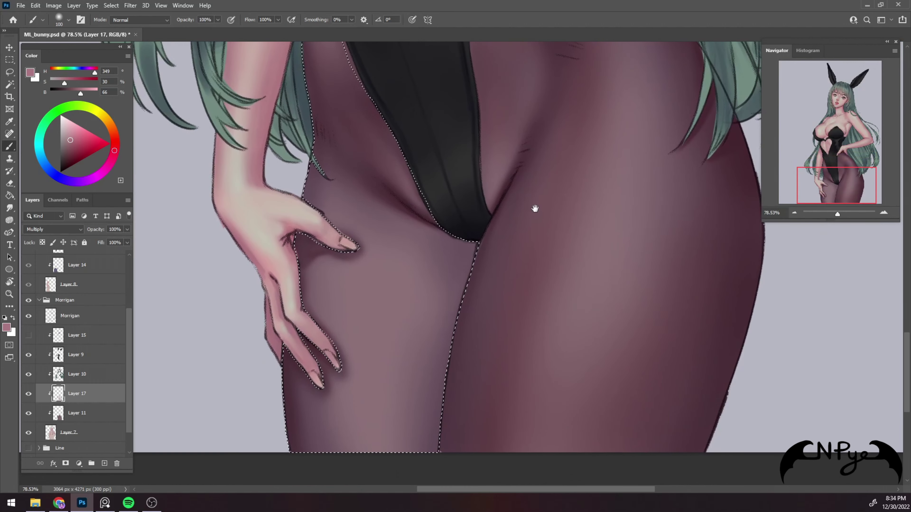
pyautogui.press(']')
pyautogui.press(']')
pyautogui.press(']')
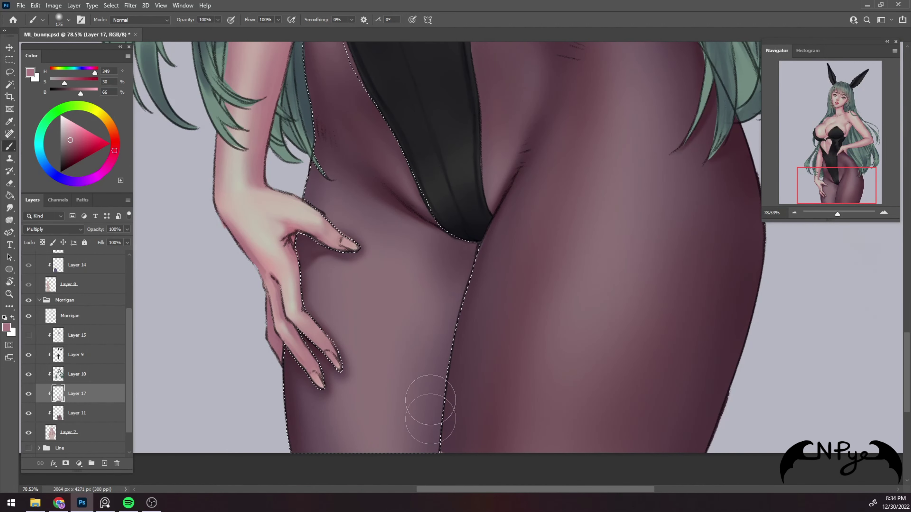
pyautogui.press(']')
pyautogui.press(']')
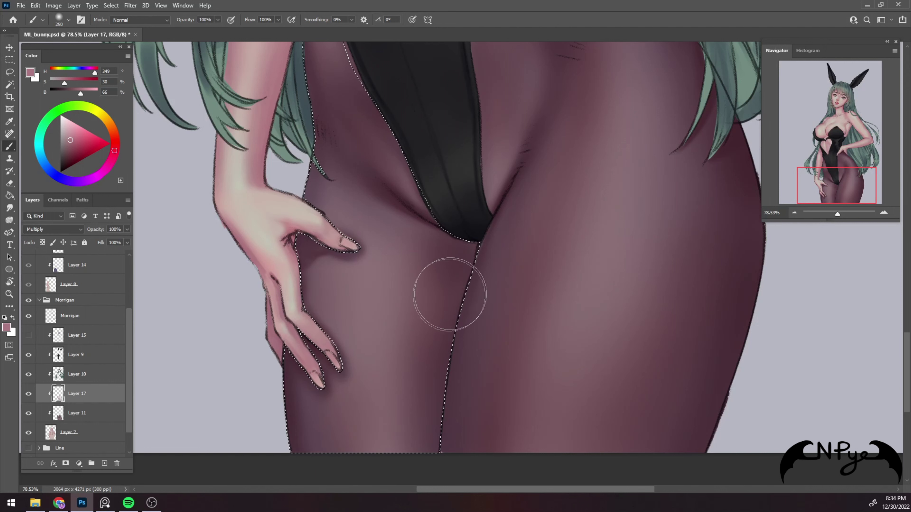
pyautogui.press('e')
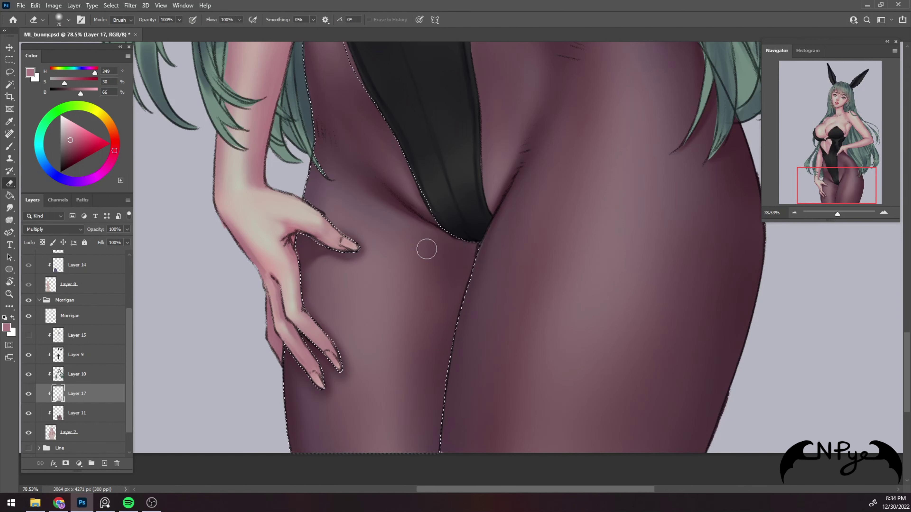
pyautogui.press(']')
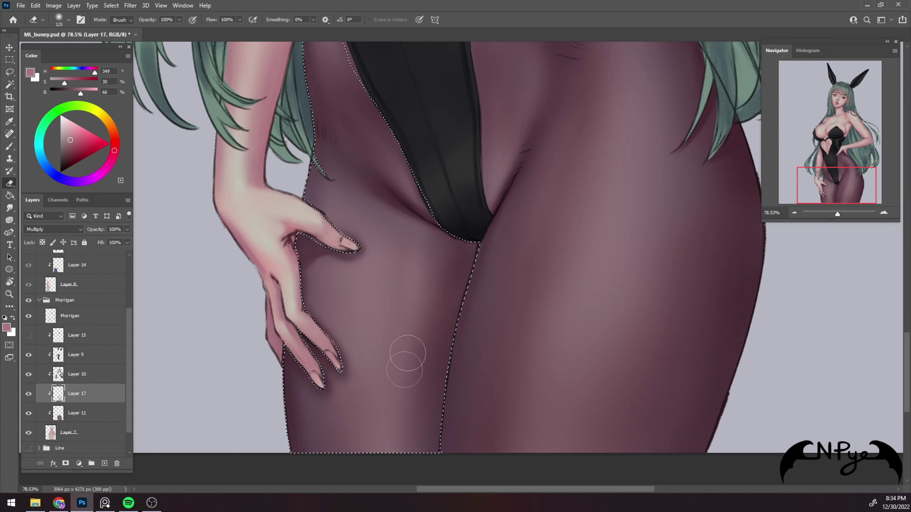
pyautogui.press(']')
pyautogui.press('b')
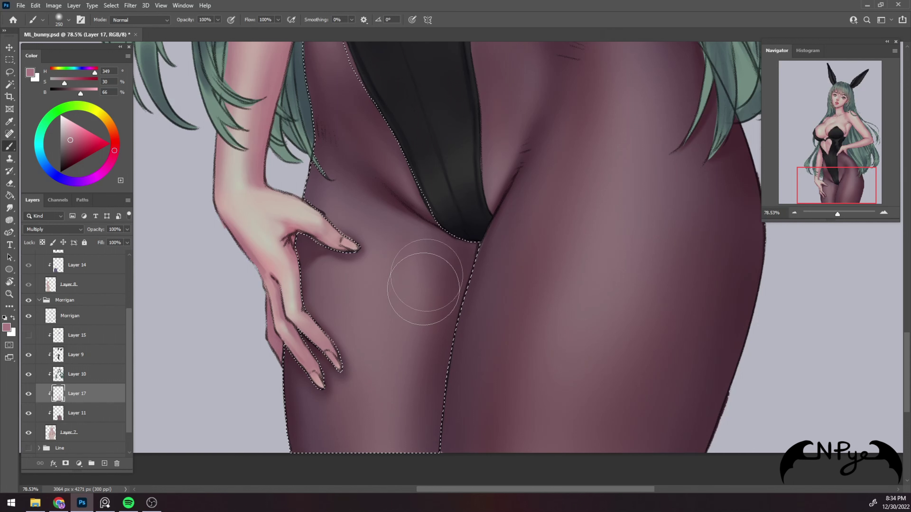
pyautogui.press('[')
pyautogui.press('[')
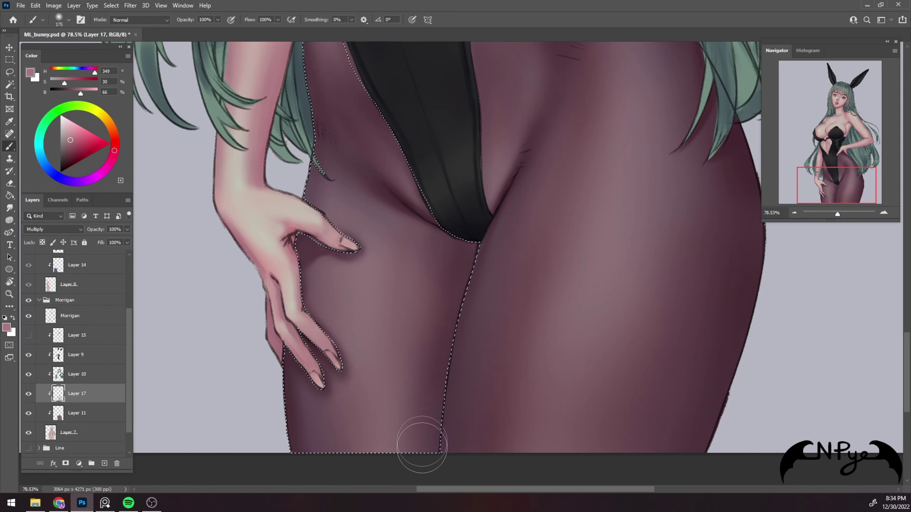
# Deselect and zoom out to show the whole figure including the face and bunny ears
pyautogui.hotkey('ctrl', 'd')
pyautogui.press('m')
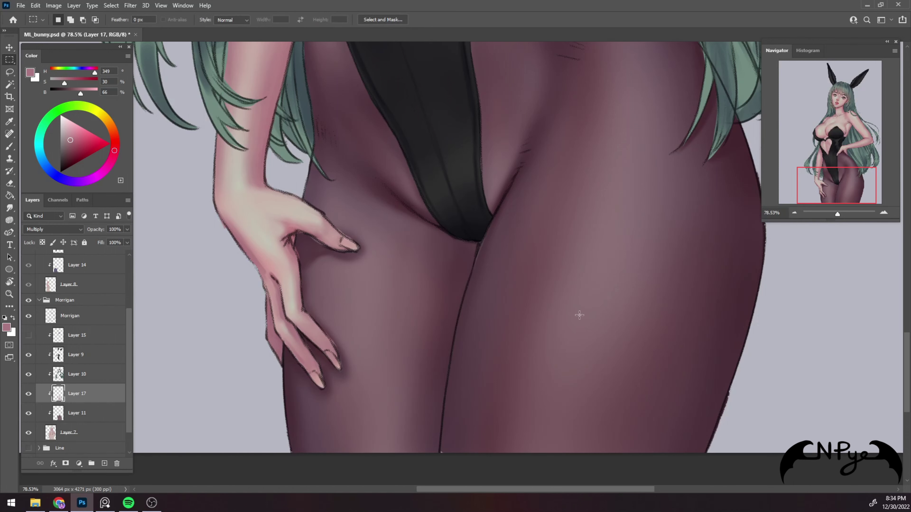
pyautogui.keyDown('alt'); pyautogui.click(573, 339); pyautogui.keyUp('alt')
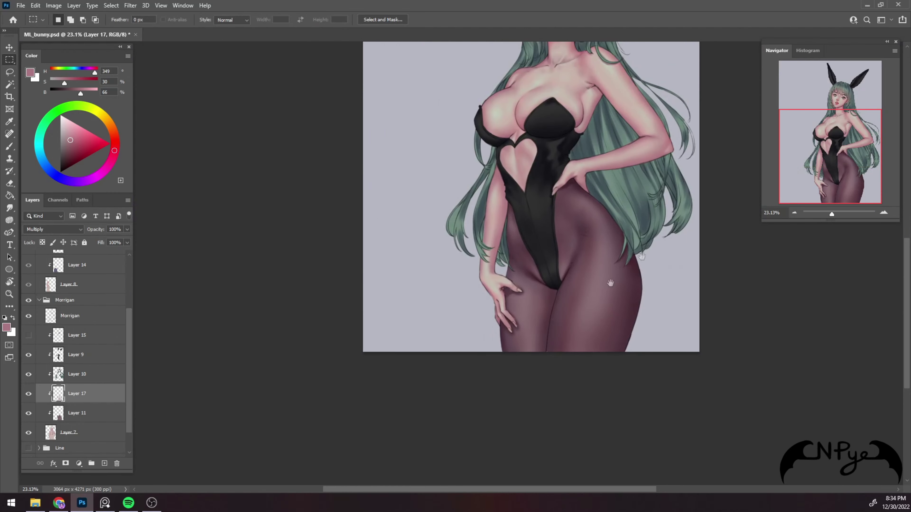
pyautogui.moveTo(610, 283); pyautogui.dragTo(525, 325)
pyautogui.press('b')
pyautogui.scroll(3, 477, 386)
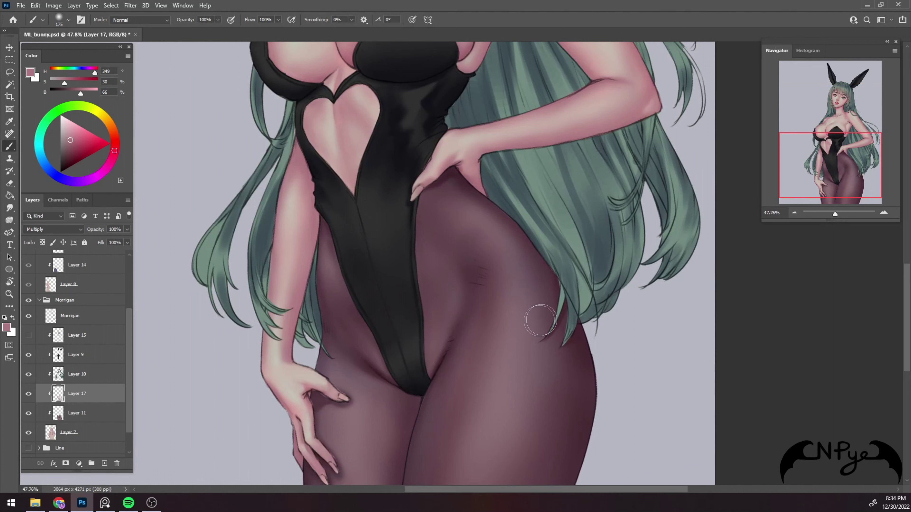
pyautogui.scroll(-3, 544, 341)
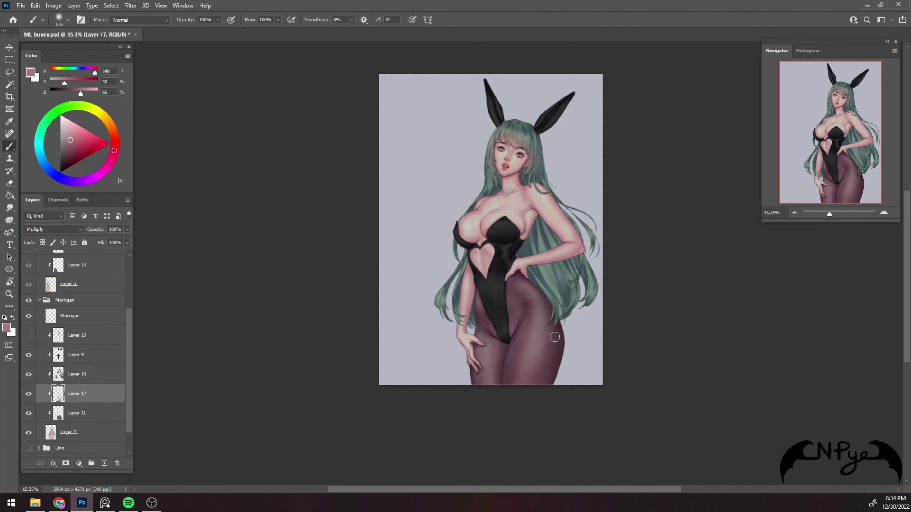
# Merge Layer 17 down into Layer 11 and select Layer 14 in the Lilith group
pyautogui.press('ctrl')
pyautogui.hotkey('ctrl', 'e')
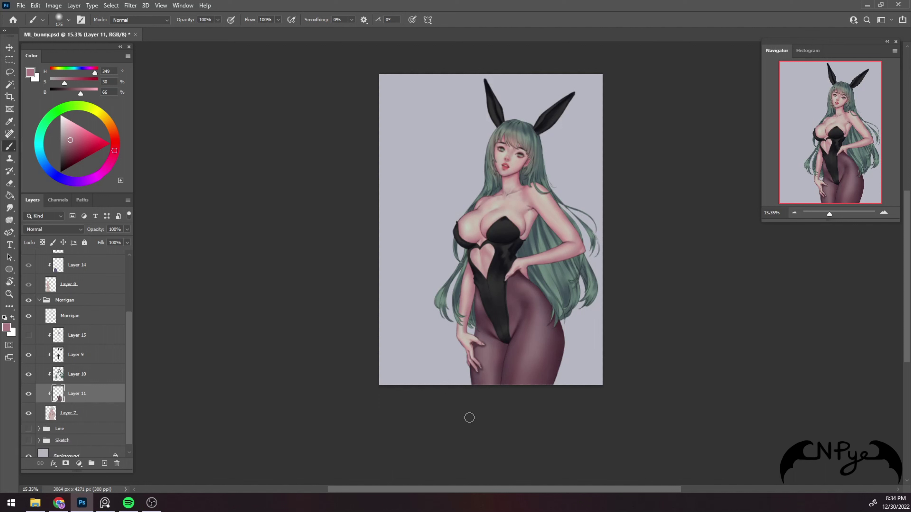
pyautogui.click(108, 269)
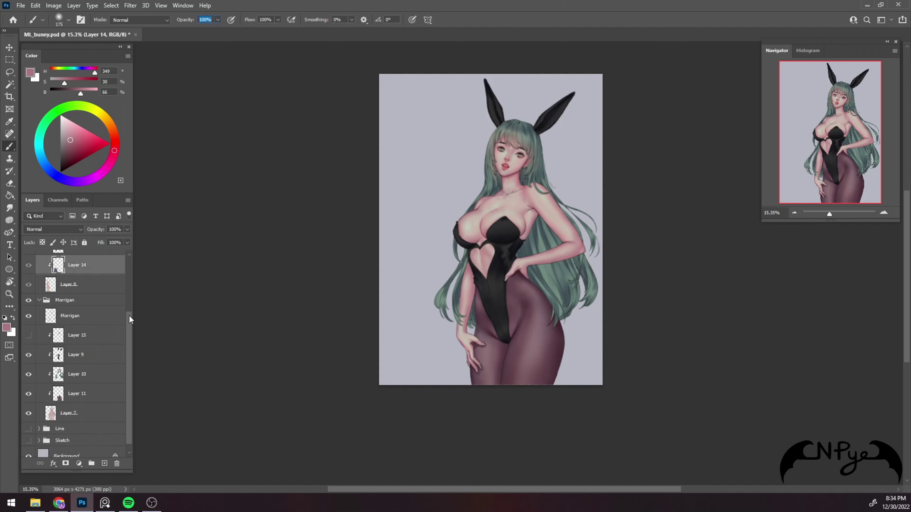
pyautogui.scroll(4, 103, 267)
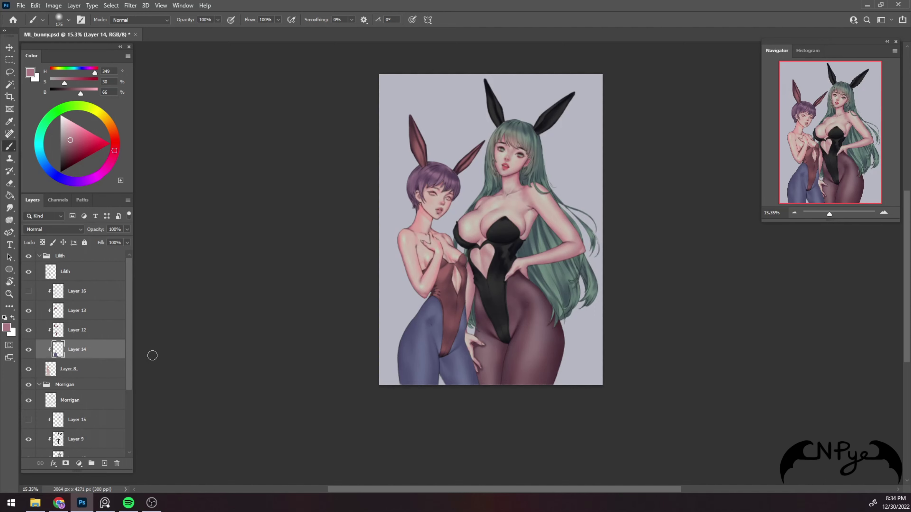
# Lower Layer 8's saturation by 19 with Hue/Saturation
pyautogui.click(95, 373)
pyautogui.scroll(5, 450, 287)
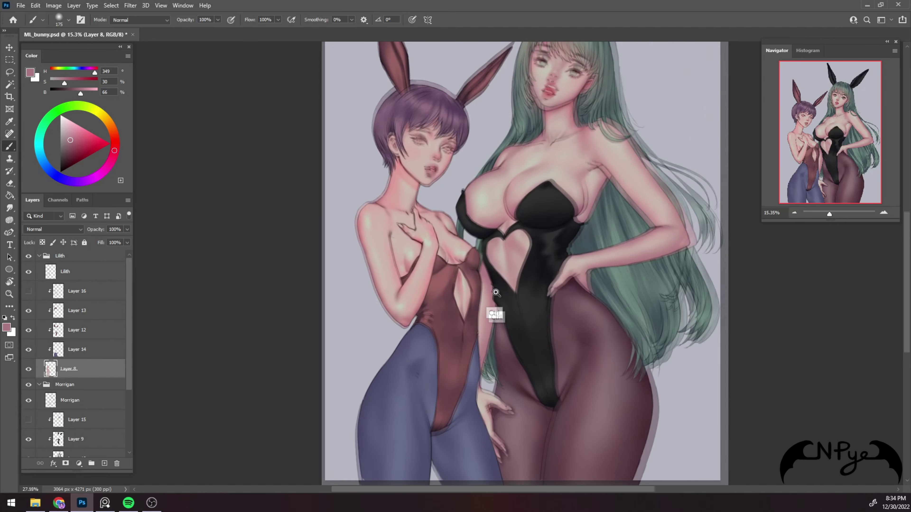
pyautogui.hotkey('ctrl', 'u')
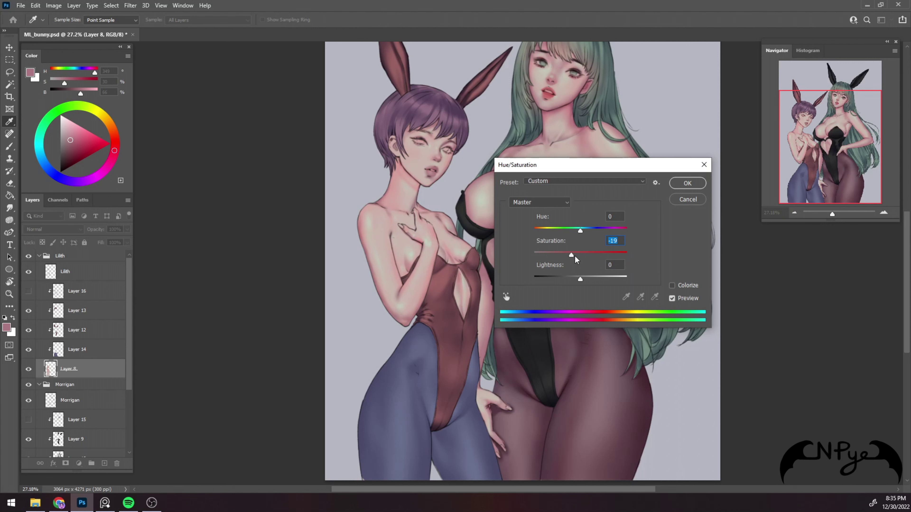
pyautogui.click(687, 183)
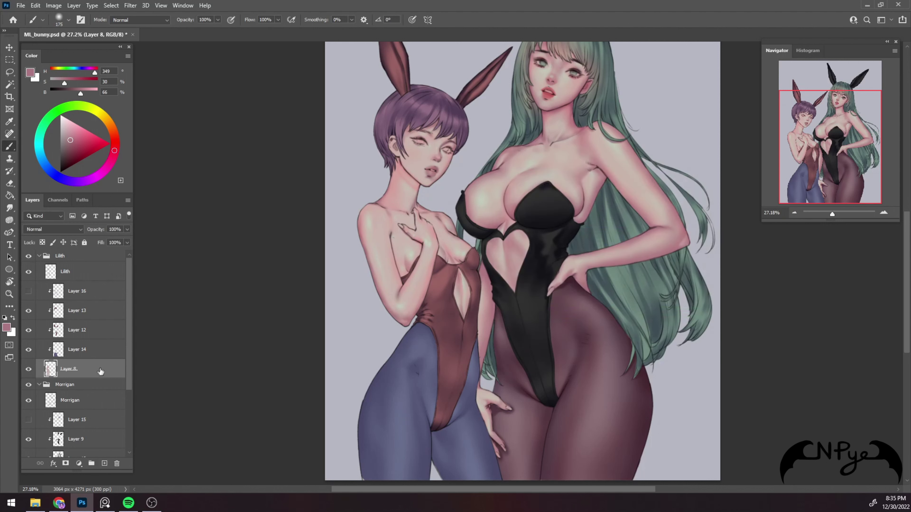
# Add a new Layer 17 above Layer 14 and set it to Multiply
pyautogui.click(108, 355)
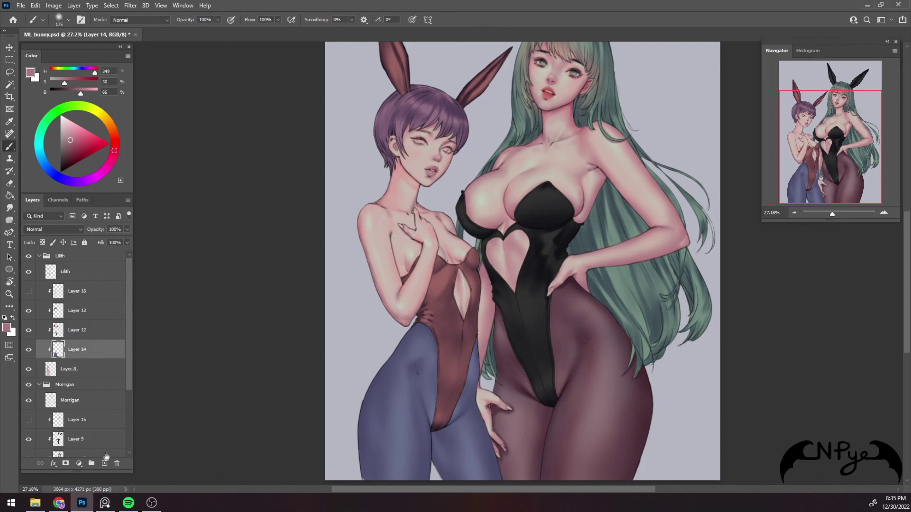
pyautogui.click(105, 463)
pyautogui.click(76, 230)
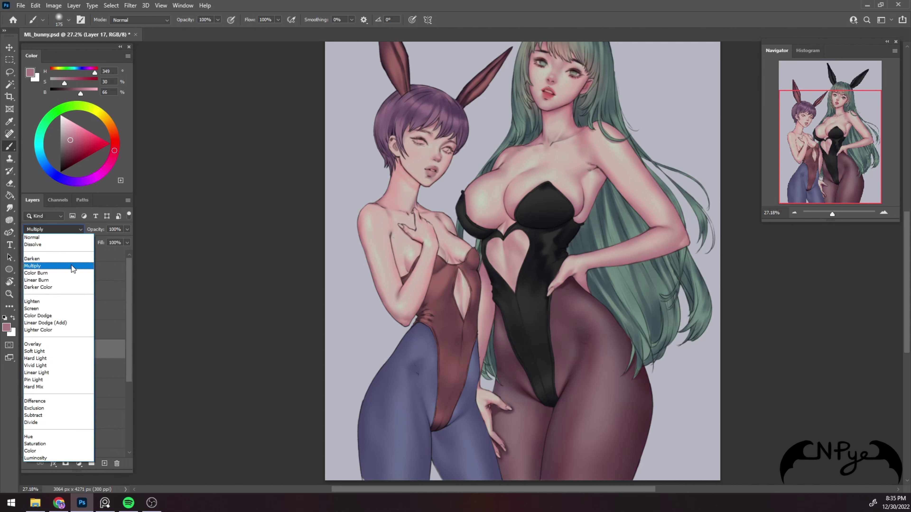
pyautogui.click(73, 265)
pyautogui.scroll(-3, 440, 354)
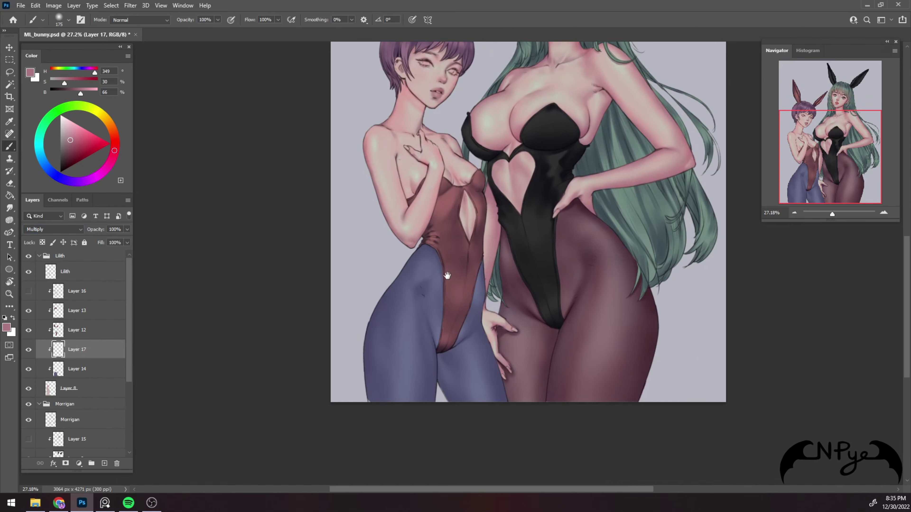
# Zoom in on the legs and lasso the right blue leg down to the crotch
pyautogui.moveTo(520, 297); pyautogui.dragTo(521, 308)
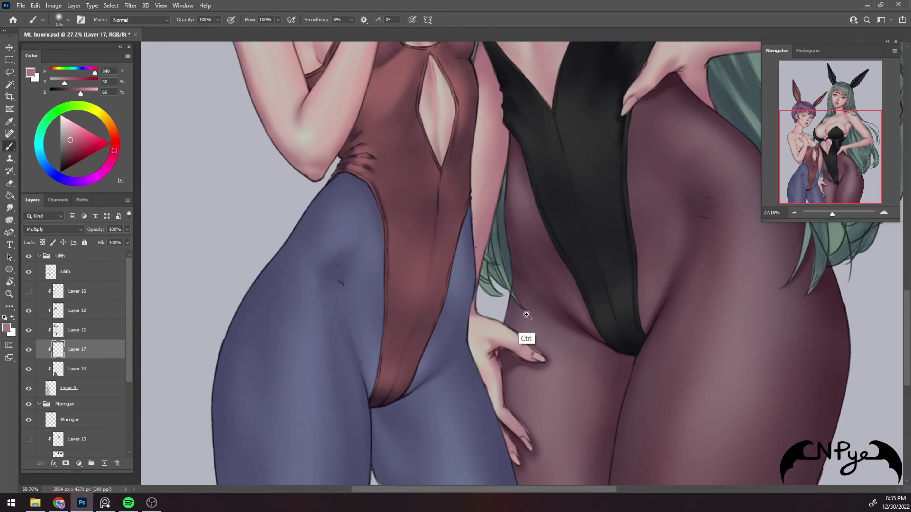
pyautogui.press('[')
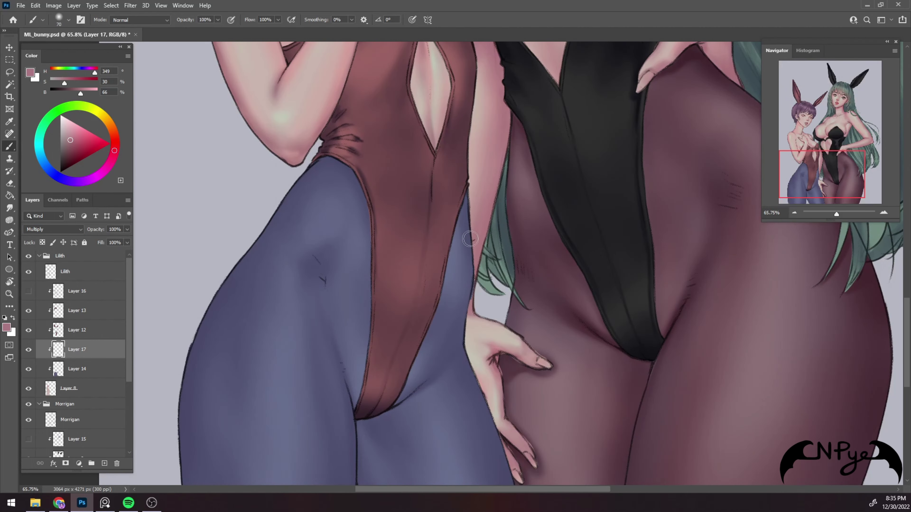
pyautogui.press('l')
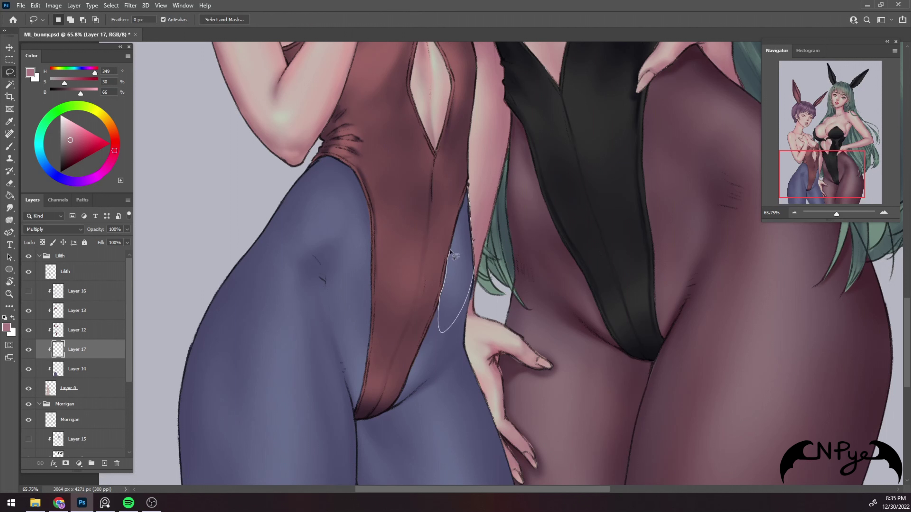
pyautogui.moveTo(468, 204); pyautogui.dragTo(467, 187)
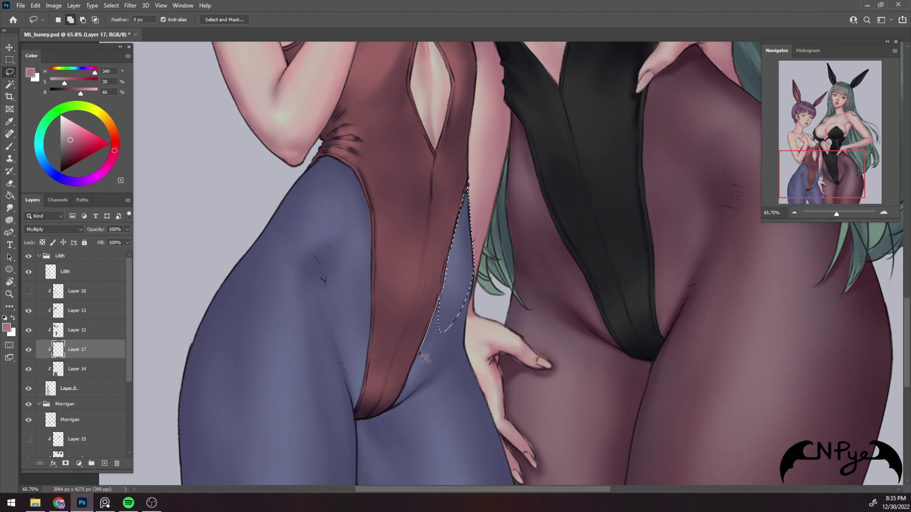
pyautogui.moveTo(421, 429); pyautogui.dragTo(423, 430)
pyautogui.scroll(-5, 516, 183)
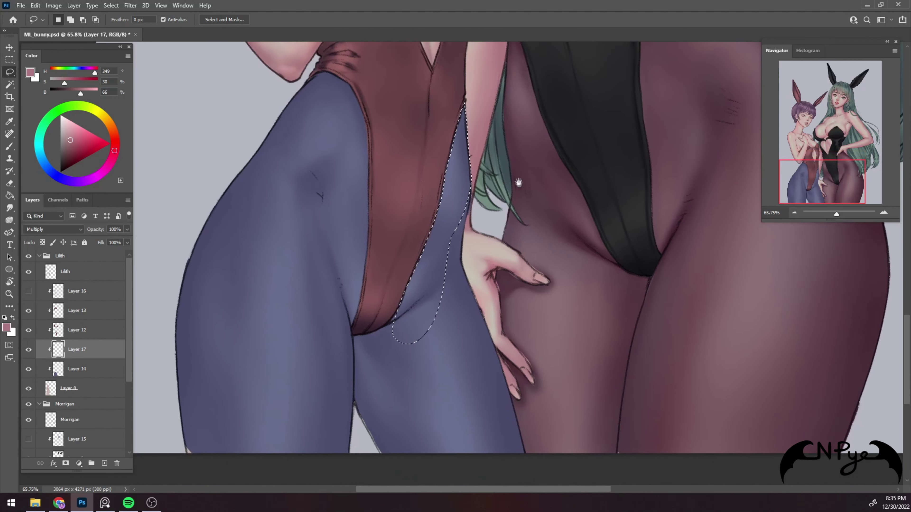
pyautogui.moveTo(469, 164); pyautogui.dragTo(444, 276)
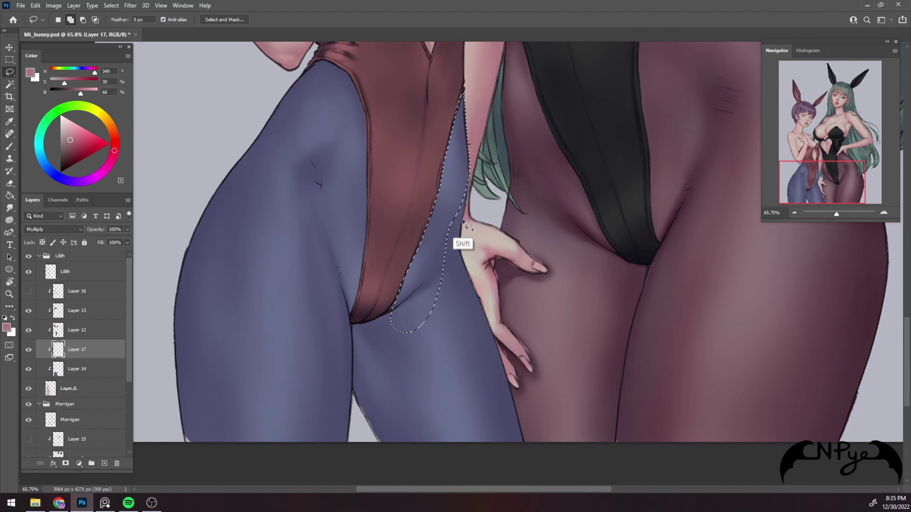
pyautogui.moveTo(459, 244); pyautogui.dragTo(413, 278)
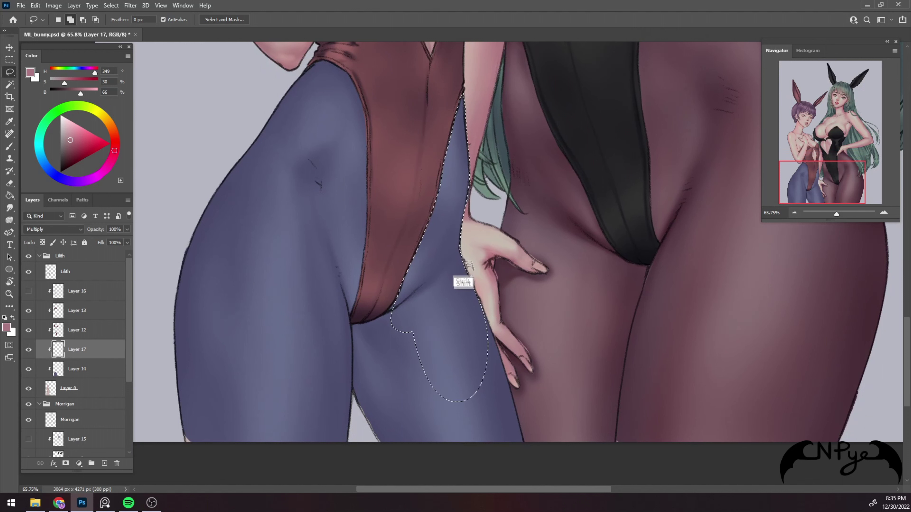
pyautogui.moveTo(501, 346)
pyautogui.mouseDown()
pyautogui.moveTo(391, 316)
pyautogui.moveTo(394, 383)
pyautogui.mouseUp()
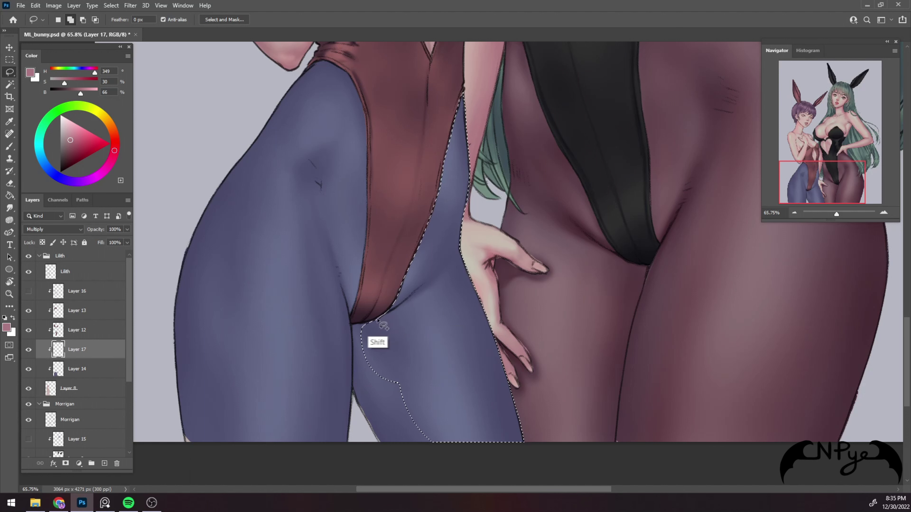
pyautogui.moveTo(392, 313)
pyautogui.mouseDown()
pyautogui.moveTo(351, 338)
pyautogui.moveTo(472, 346)
pyautogui.moveTo(455, 350)
pyautogui.mouseUp()
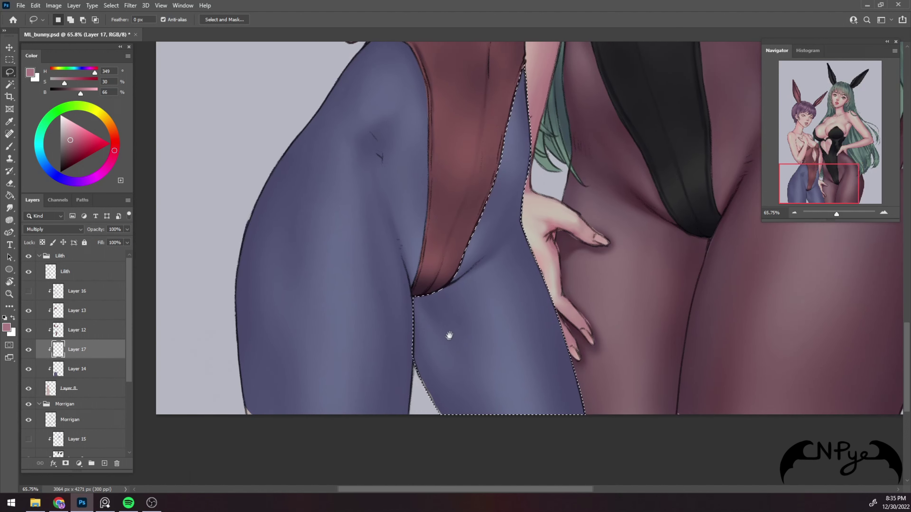
# Add the left leg, suit-edge strip, crotch seam and upper thigh to the selection
pyautogui.scroll(-3, 445, 332)
pyautogui.moveTo(349, 424)
pyautogui.mouseDown()
pyautogui.moveTo(321, 233)
pyautogui.moveTo(423, 323)
pyautogui.mouseUp()
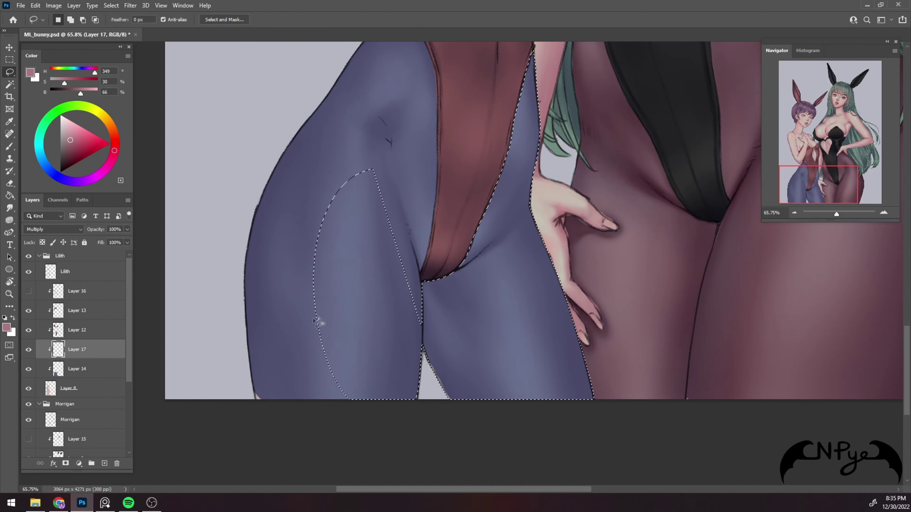
pyautogui.moveTo(369, 182)
pyautogui.mouseDown()
pyautogui.moveTo(296, 150)
pyautogui.moveTo(247, 335)
pyautogui.moveTo(250, 407)
pyautogui.moveTo(326, 445)
pyautogui.mouseUp()
pyautogui.moveTo(502, 247); pyautogui.dragTo(476, 309)
pyautogui.moveTo(408, 126)
pyautogui.mouseDown()
pyautogui.moveTo(411, 222)
pyautogui.moveTo(408, 126)
pyautogui.mouseUp()
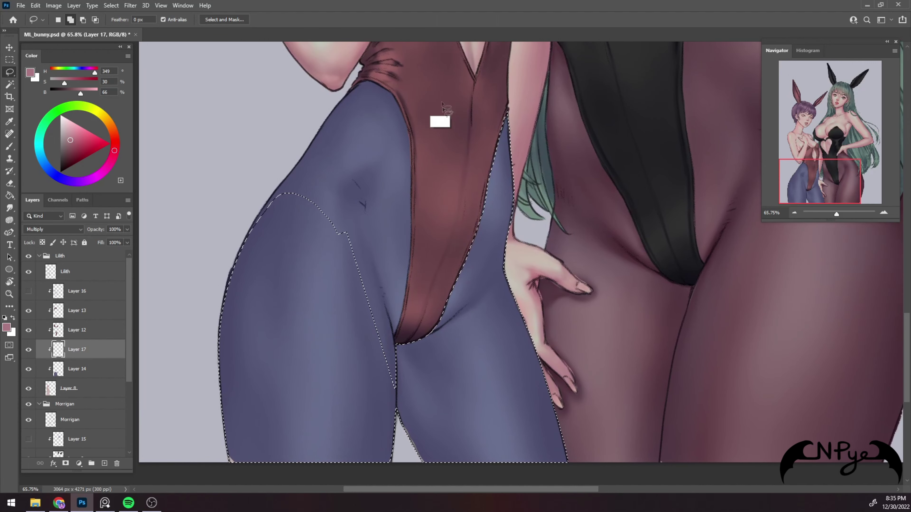
pyautogui.moveTo(411, 179)
pyautogui.mouseDown()
pyautogui.moveTo(413, 237)
pyautogui.moveTo(383, 359)
pyautogui.mouseUp()
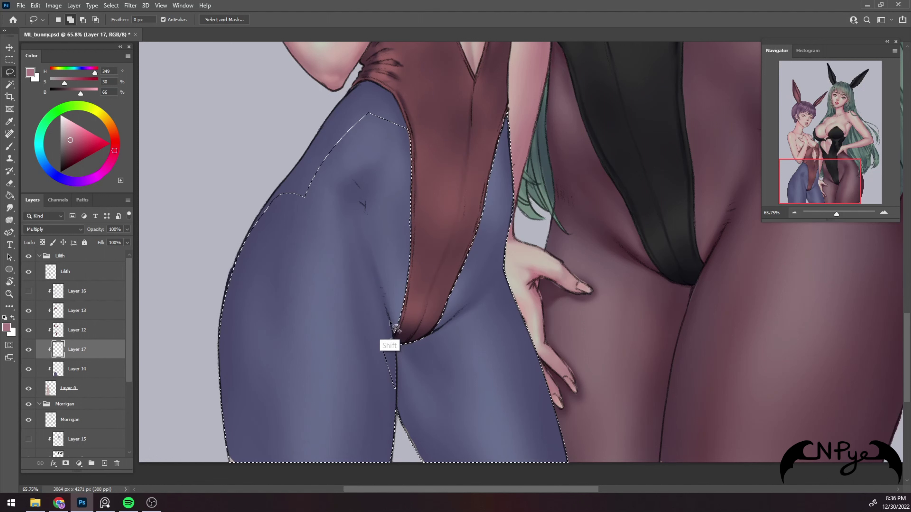
pyautogui.moveTo(389, 321); pyautogui.dragTo(398, 391)
pyautogui.scroll(2, 394, 269)
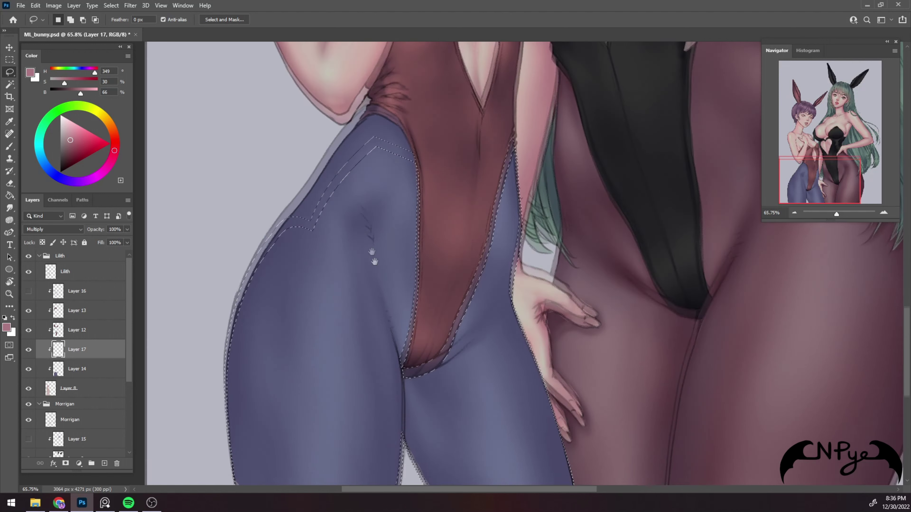
pyautogui.scroll(2, 412, 233)
pyautogui.moveTo(417, 192)
pyautogui.mouseDown()
pyautogui.moveTo(368, 193)
pyautogui.moveTo(290, 291)
pyautogui.moveTo(259, 362)
pyautogui.moveTo(386, 305)
pyautogui.mouseUp()
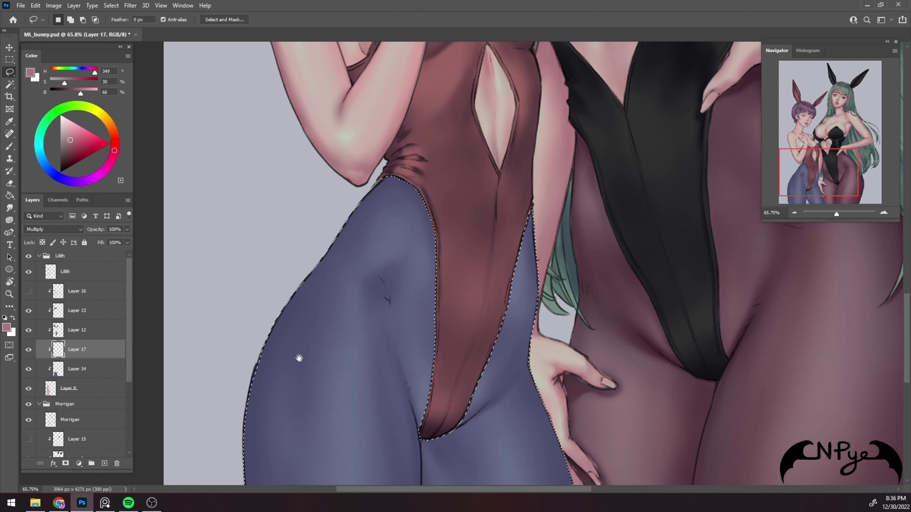
pyautogui.moveTo(299, 358); pyautogui.dragTo(309, 274)
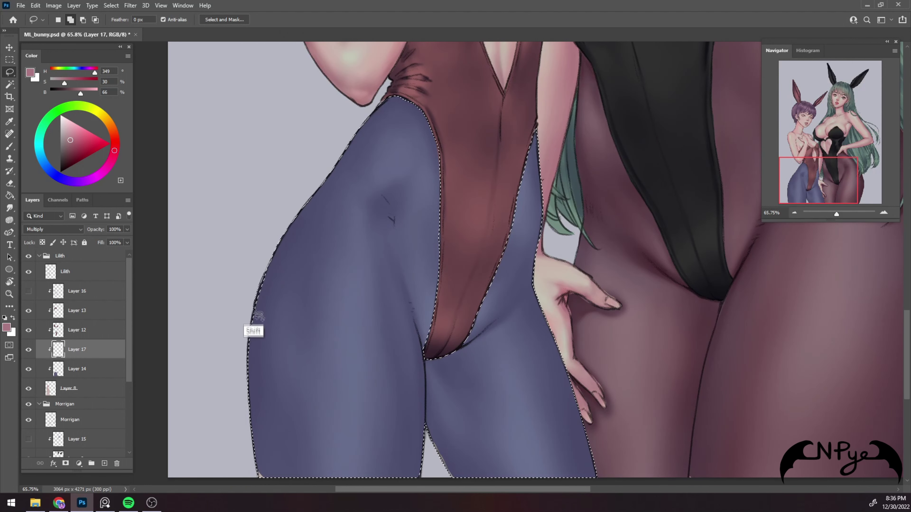
pyautogui.moveTo(252, 301); pyautogui.dragTo(257, 313)
# Brush darker shading onto the upper blue leg beside the leotard edge, erasing excess
pyautogui.press('b')
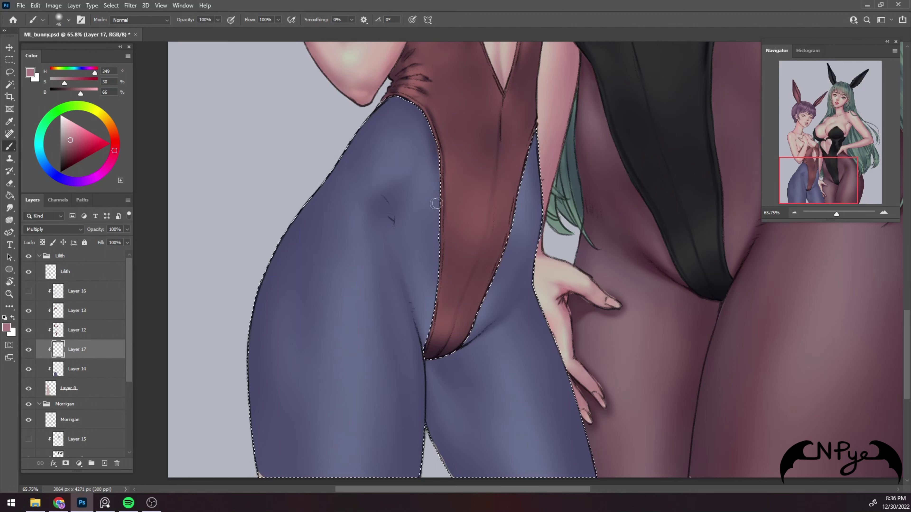
pyautogui.press(']')
pyautogui.moveTo(442, 154); pyautogui.dragTo(414, 212)
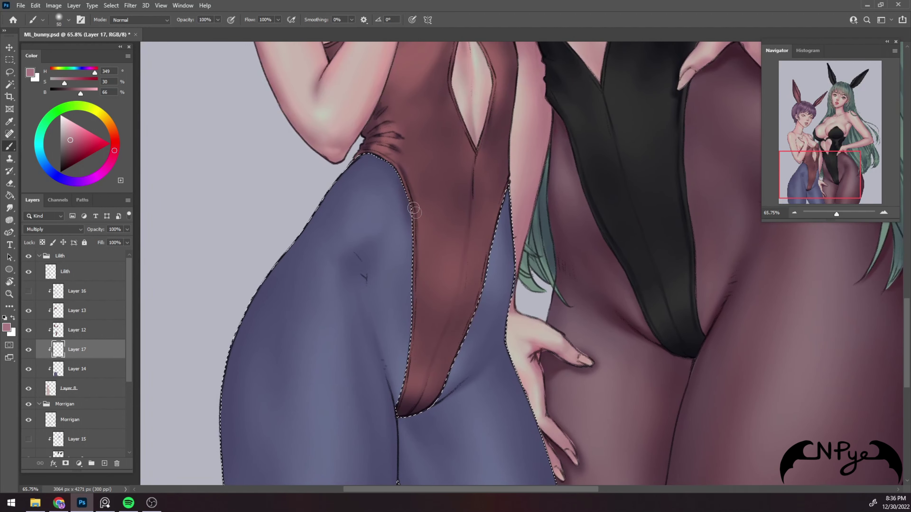
pyautogui.press(']')
pyautogui.press(']')
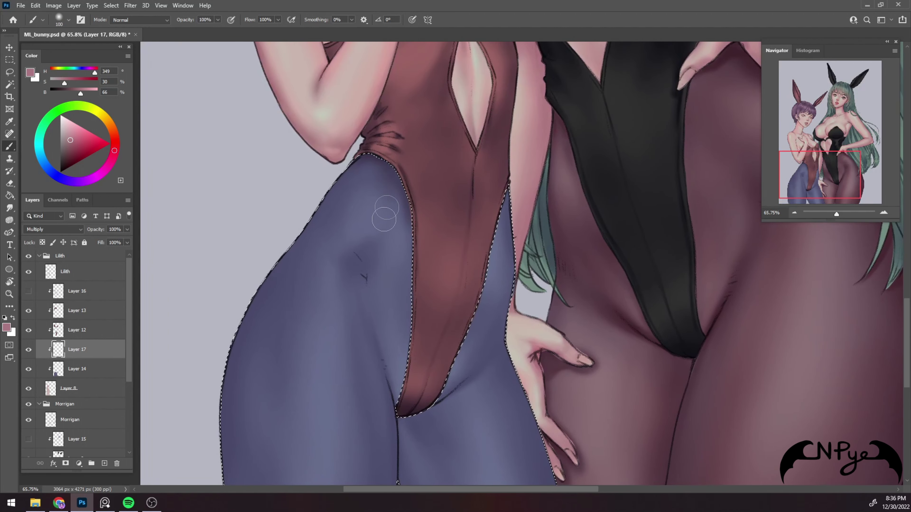
pyautogui.press(']')
pyautogui.press(']')
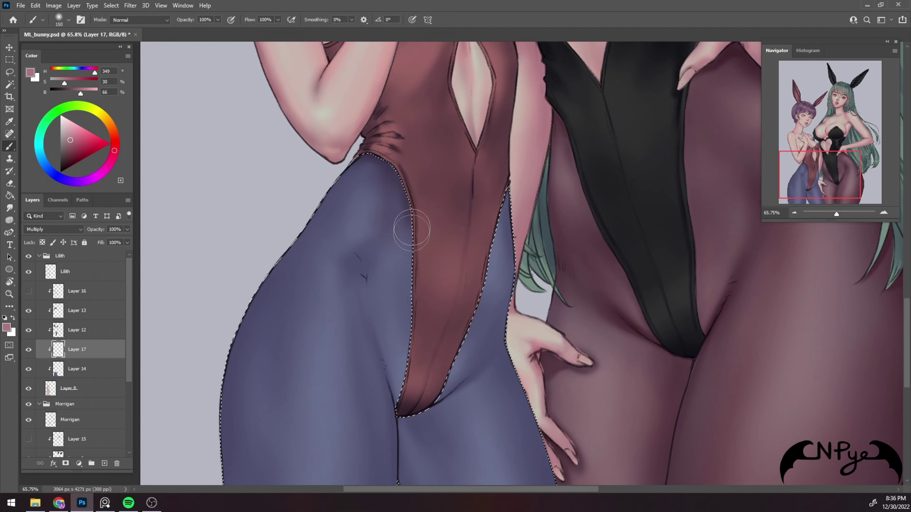
pyautogui.moveTo(374, 228)
pyautogui.mouseDown()
pyautogui.moveTo(380, 203)
pyautogui.moveTo(362, 240)
pyautogui.moveTo(362, 210)
pyautogui.mouseUp()
pyautogui.press('e')
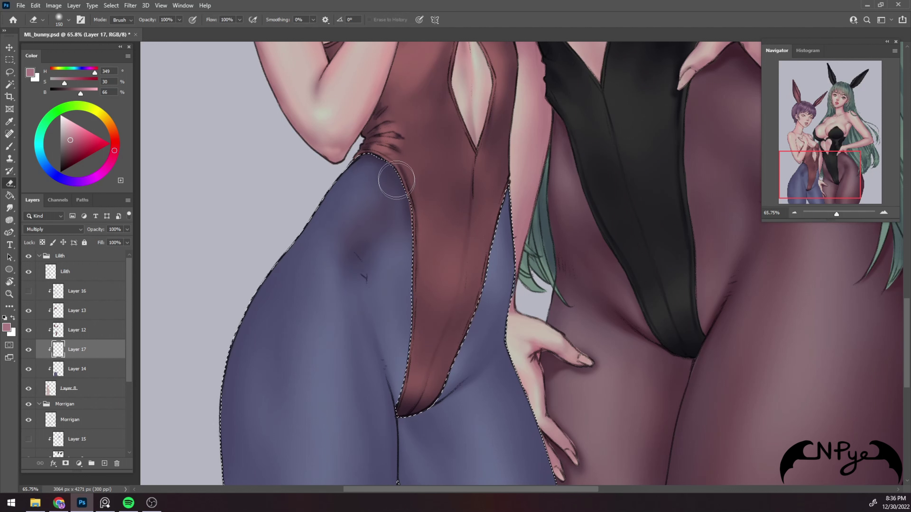
pyautogui.press('b')
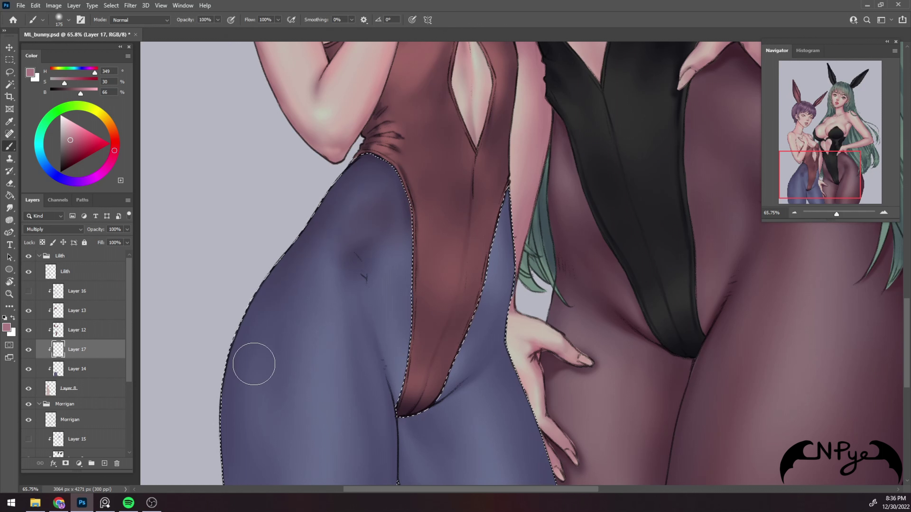
pyautogui.press(']')
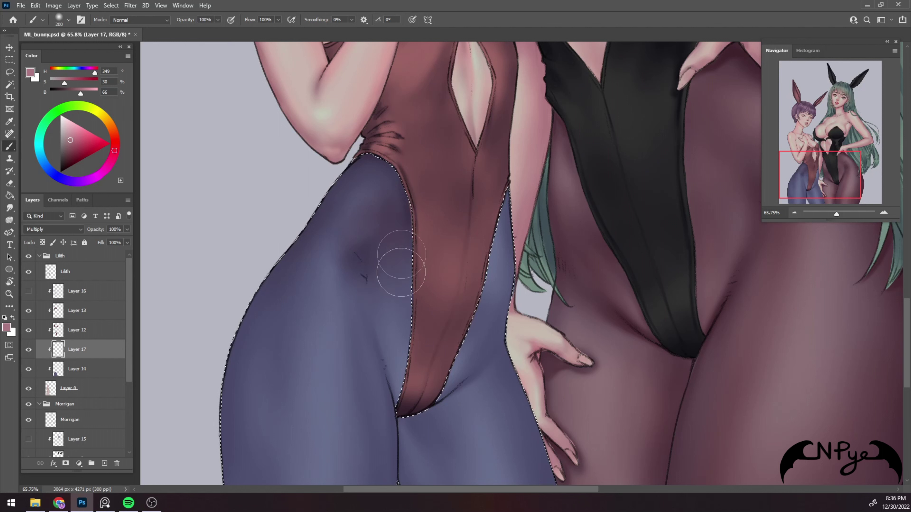
pyautogui.moveTo(392, 264)
pyautogui.mouseDown()
pyautogui.moveTo(406, 214)
pyautogui.moveTo(349, 258)
pyautogui.mouseUp()
pyautogui.press('e')
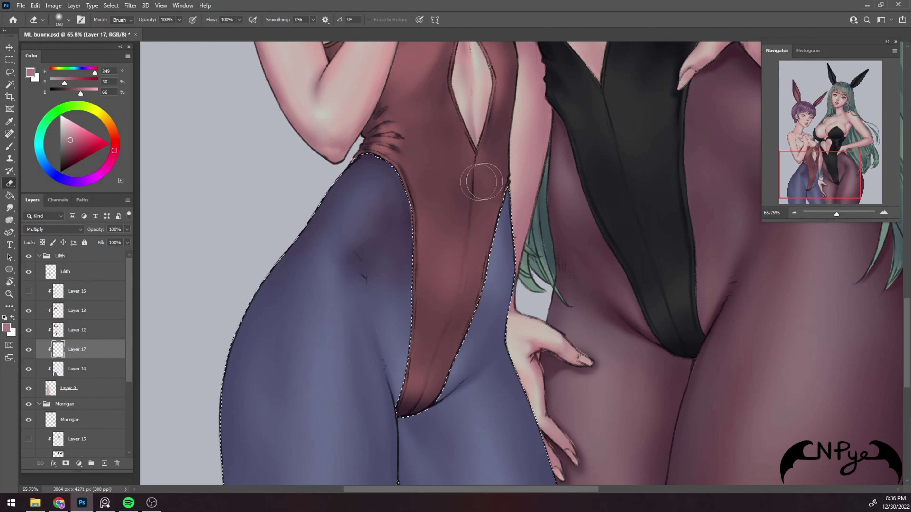
pyautogui.press('b')
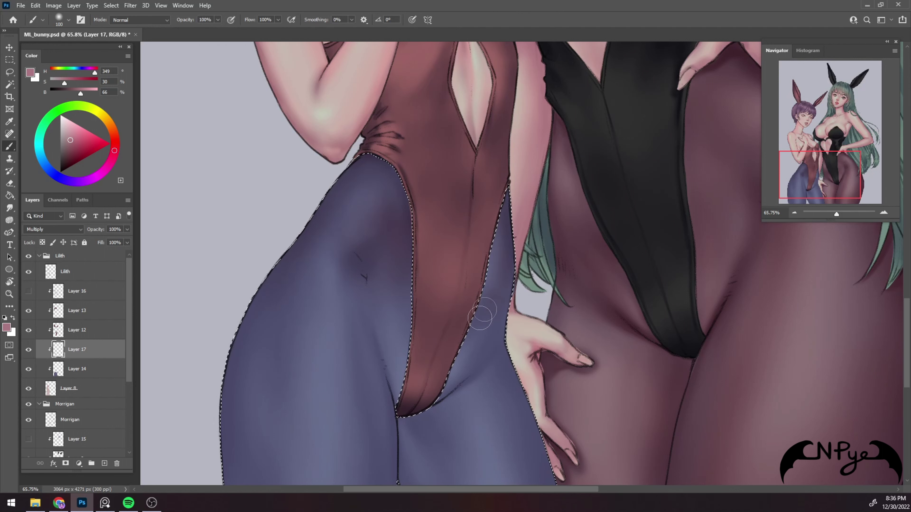
pyautogui.press(']')
# Darken the thigh with purple shading and add faint shading along the left leg's bottom
pyautogui.moveTo(542, 278); pyautogui.dragTo(513, 229)
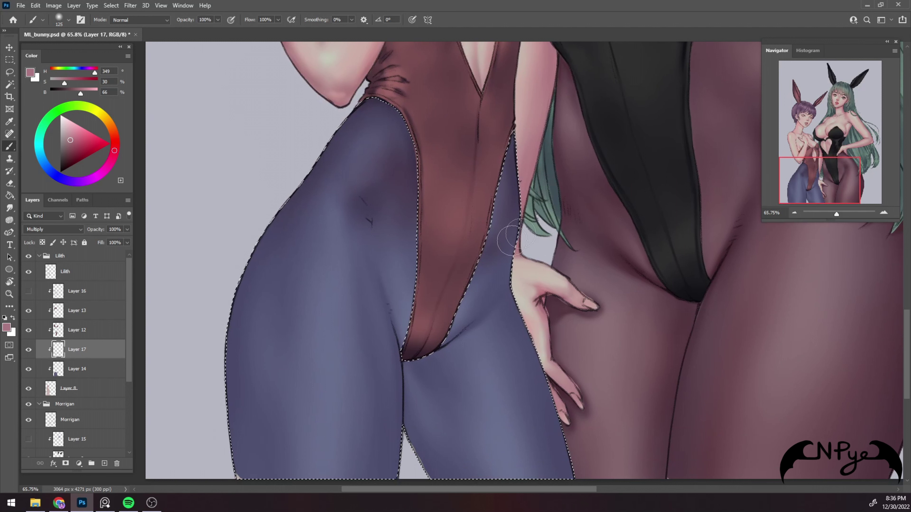
pyautogui.press(']')
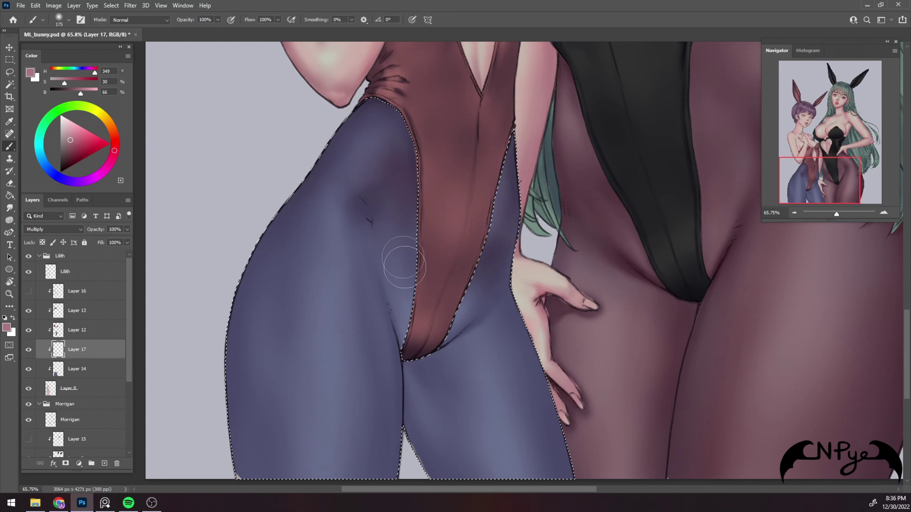
pyautogui.press(']')
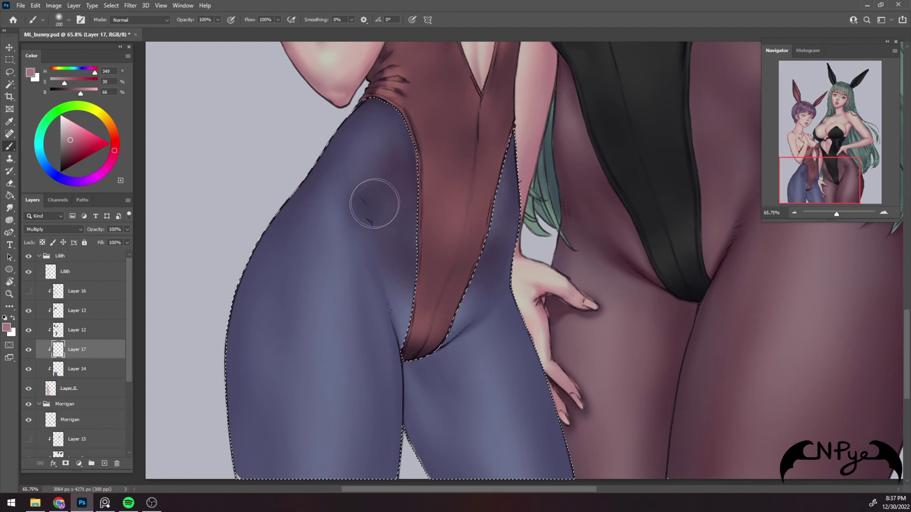
pyautogui.press('[')
pyautogui.press('[')
pyautogui.press('[')
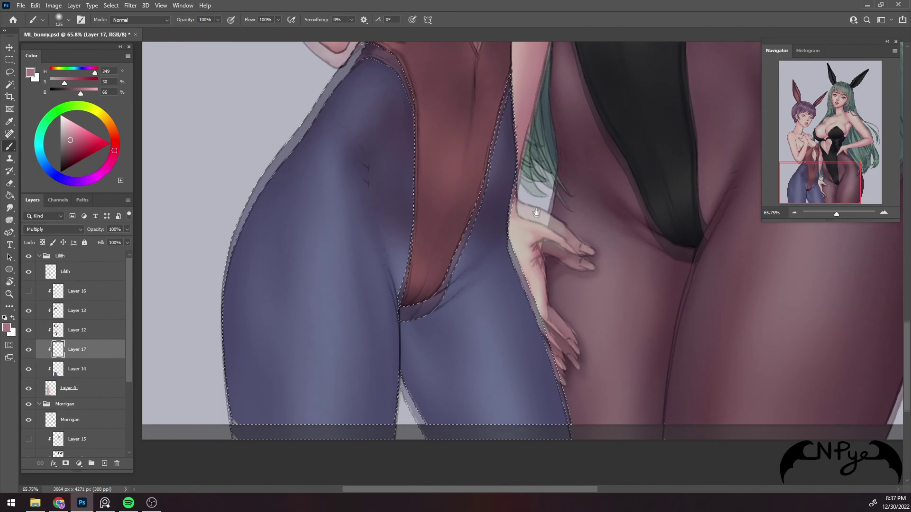
pyautogui.moveTo(511, 278); pyautogui.dragTo(506, 194)
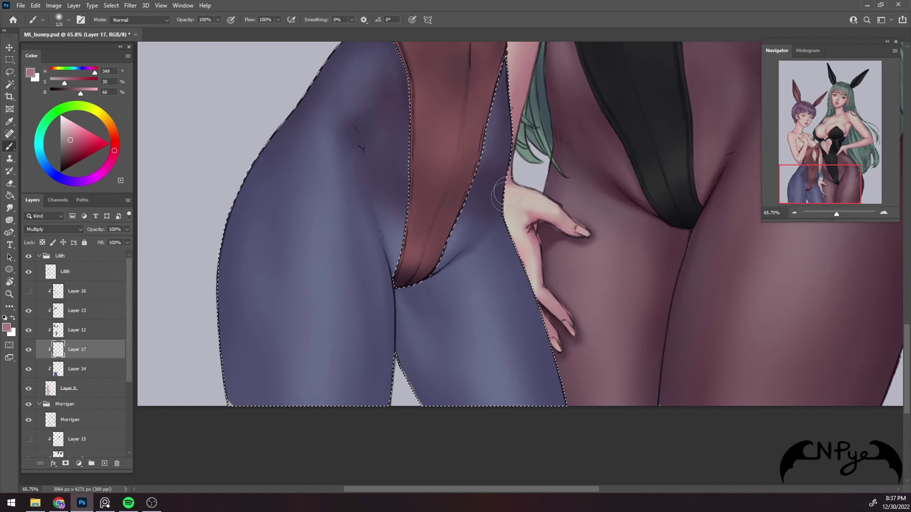
pyautogui.press('[')
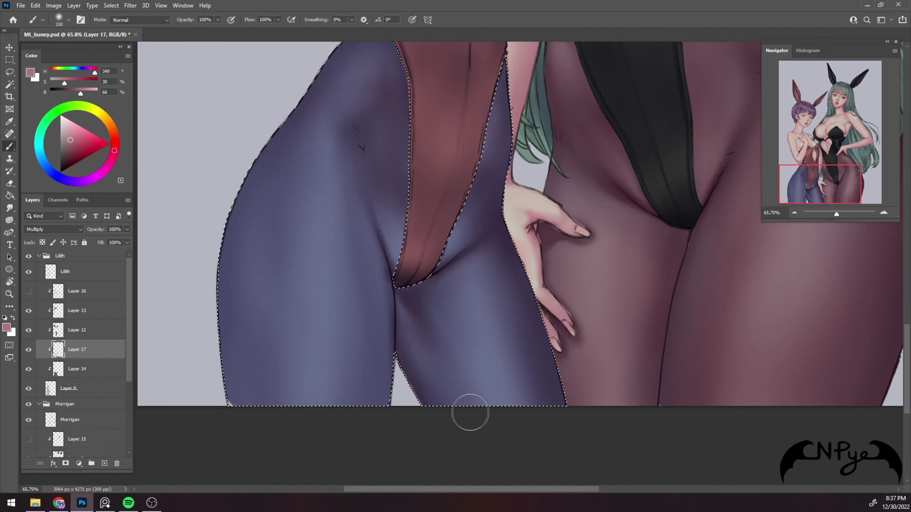
pyautogui.moveTo(373, 205)
pyautogui.mouseDown()
pyautogui.moveTo(345, 136)
pyautogui.moveTo(331, 166)
pyautogui.moveTo(373, 395)
pyautogui.mouseUp()
pyautogui.press('[')
pyautogui.press('[')
pyautogui.press('[')
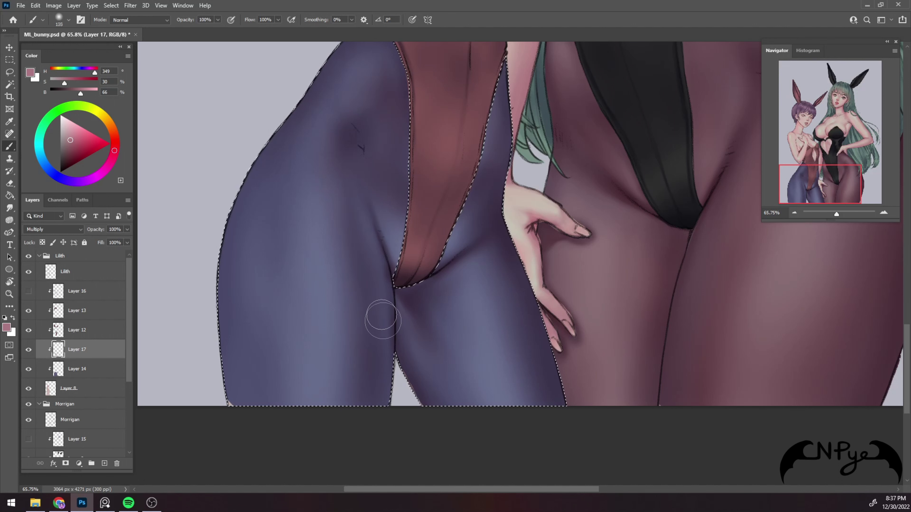
pyautogui.moveTo(230, 400); pyautogui.dragTo(388, 383)
pyautogui.press(']')
pyautogui.press(']')
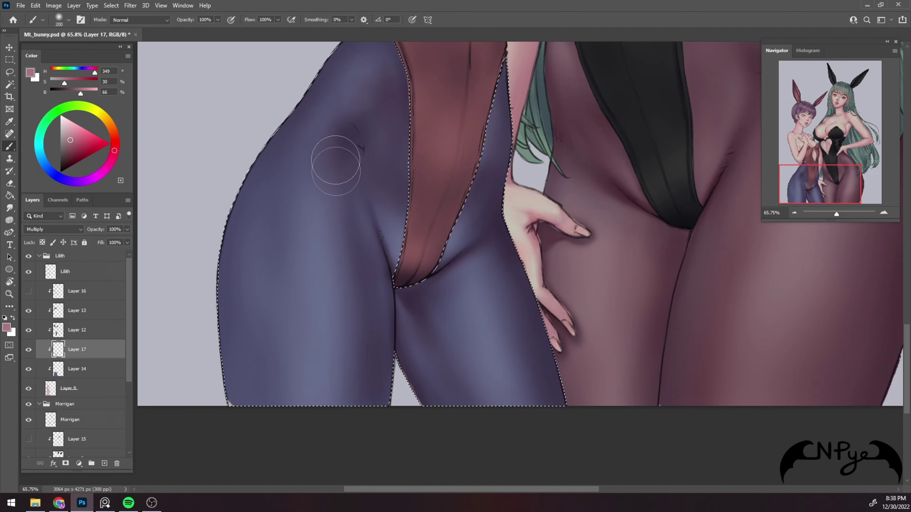
pyautogui.press(']')
pyautogui.press(']')
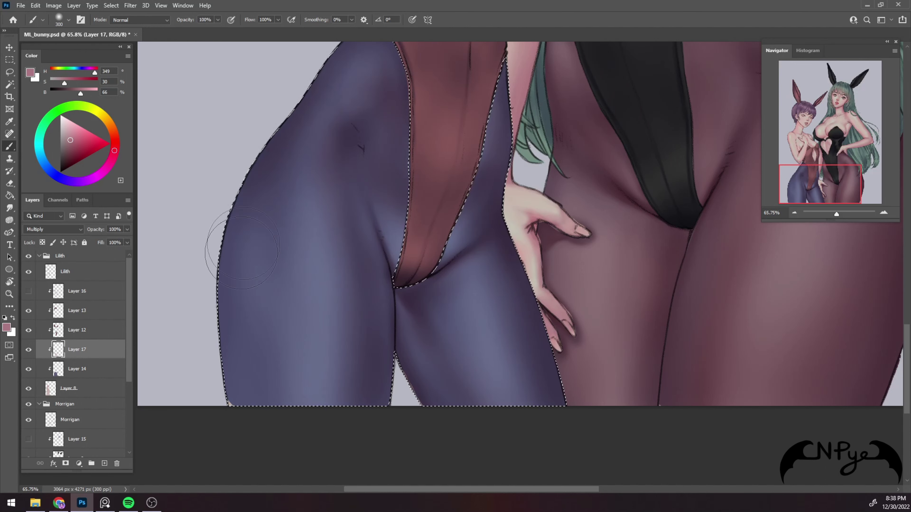
pyautogui.press('[')
pyautogui.press('[')
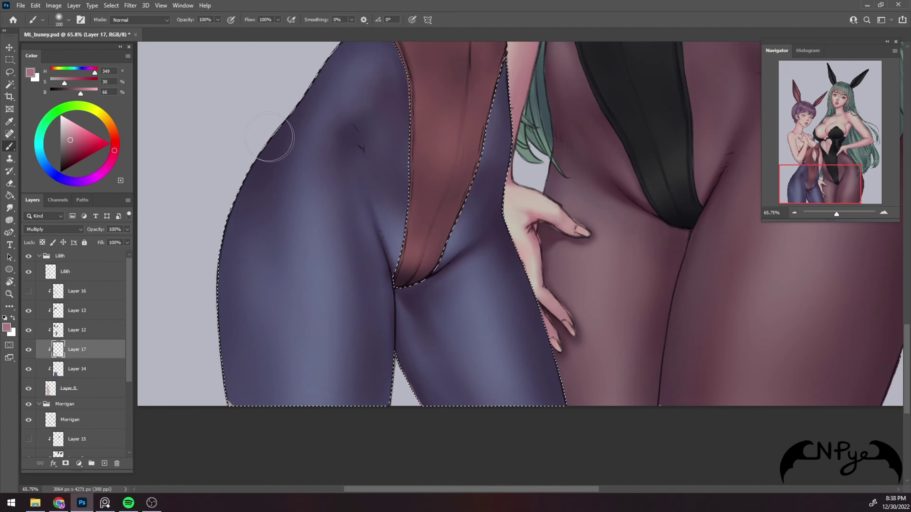
# Darken the lower-left thigh with wide soft shading and touch up the crotch area
pyautogui.scroll(3, 254, 396)
pyautogui.scroll(-1, 356, 326)
pyautogui.press(']')
pyautogui.press(']')
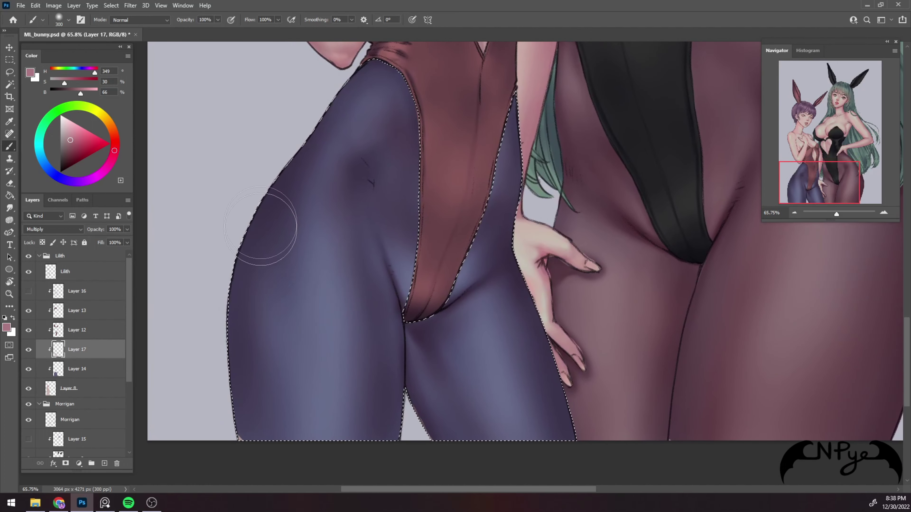
pyautogui.moveTo(291, 413); pyautogui.dragTo(298, 359)
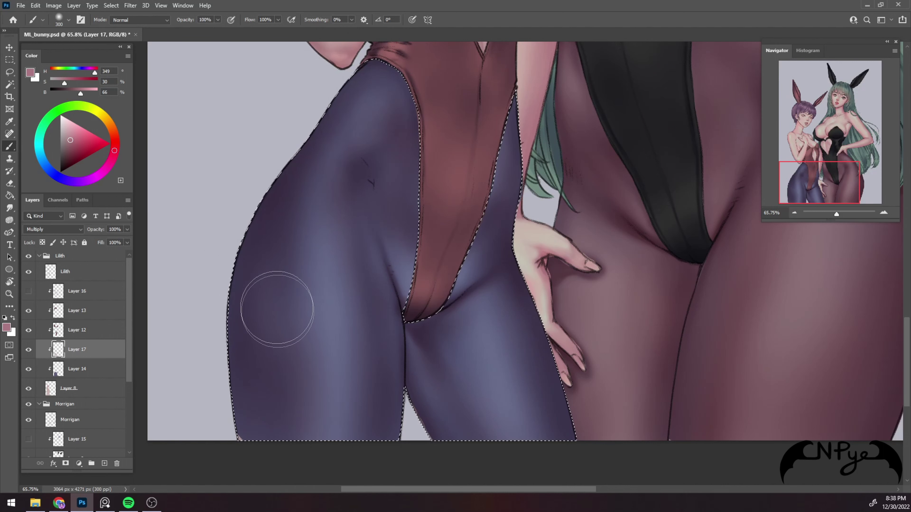
pyautogui.press('e')
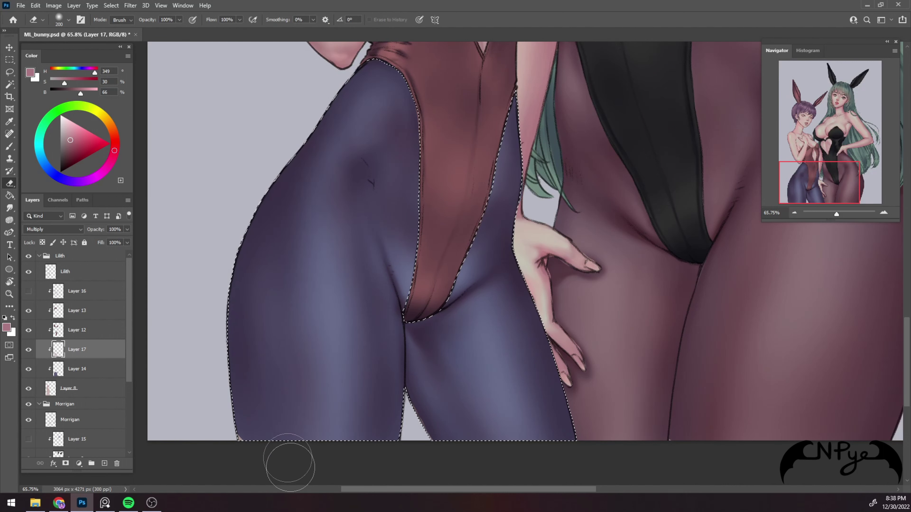
pyautogui.press('b')
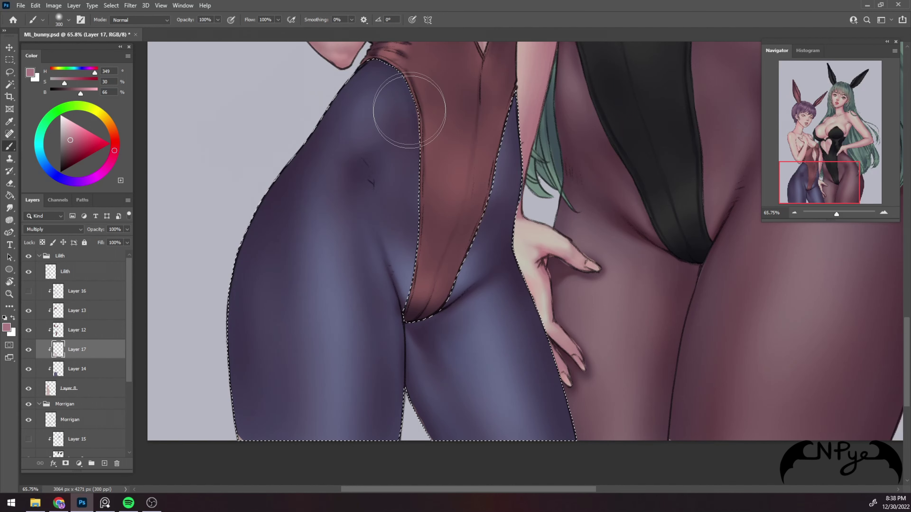
pyautogui.press('[')
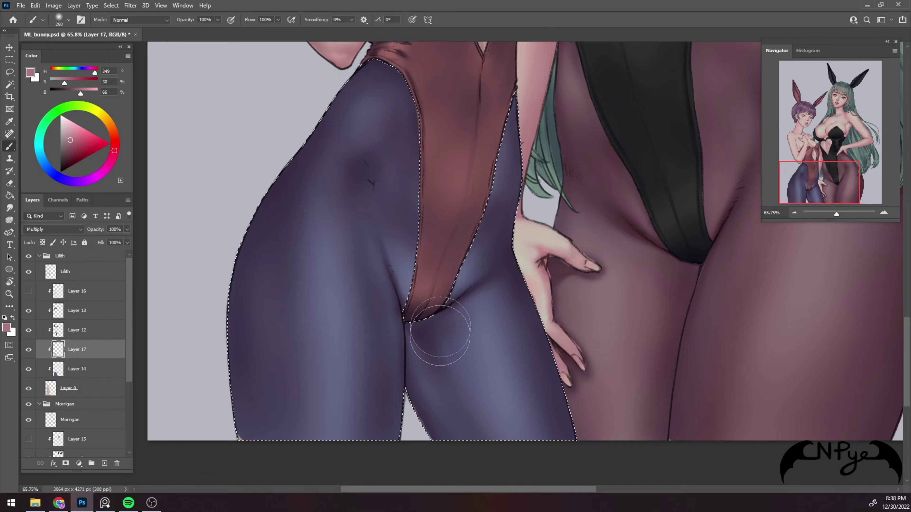
pyautogui.scroll(-2, 445, 348)
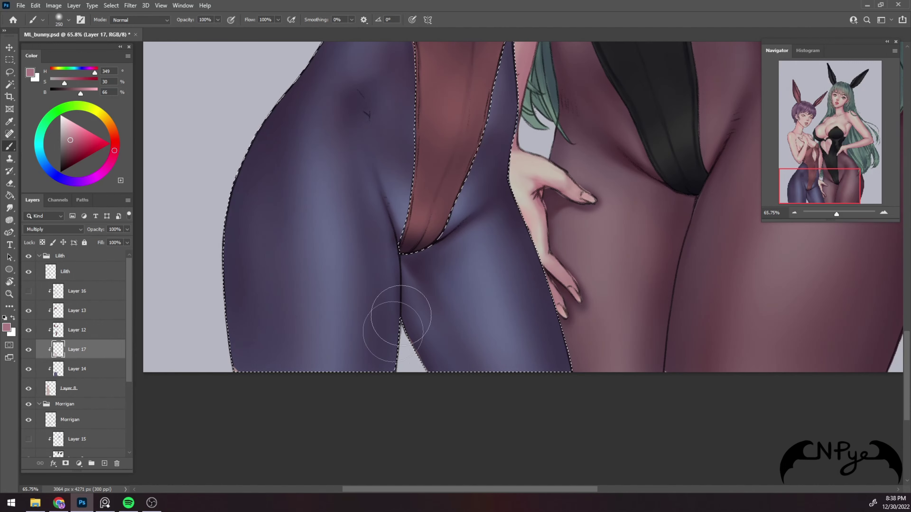
pyautogui.press(']')
# Erase soft lighter patches into the shading on the upper thighs
pyautogui.moveTo(505, 163); pyautogui.dragTo(484, 338)
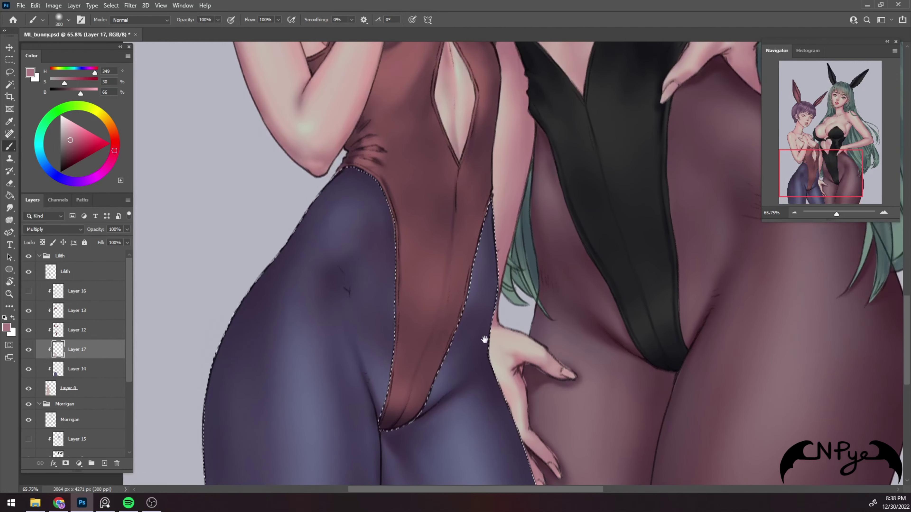
pyautogui.press('e')
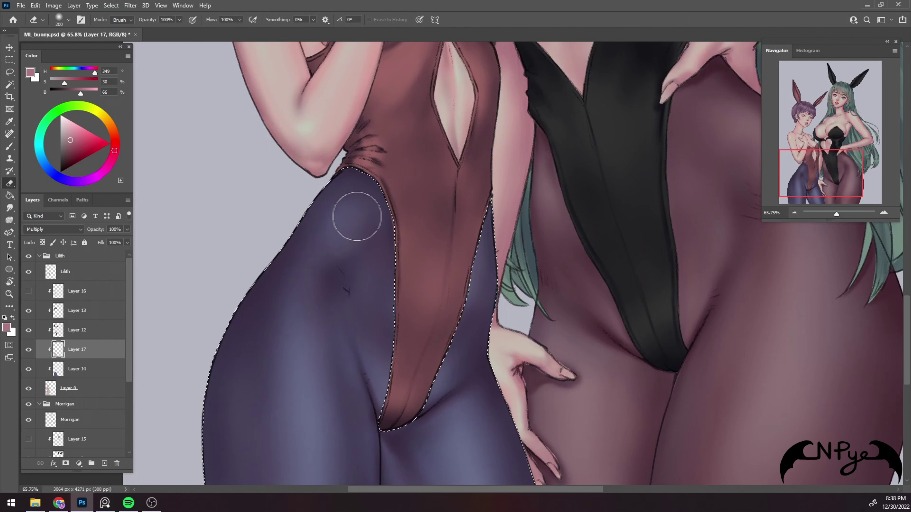
pyautogui.moveTo(356, 216); pyautogui.dragTo(359, 208)
pyautogui.press('[')
pyautogui.press('[')
pyautogui.press('[')
pyautogui.press('[')
pyautogui.press('[')
pyautogui.press('[')
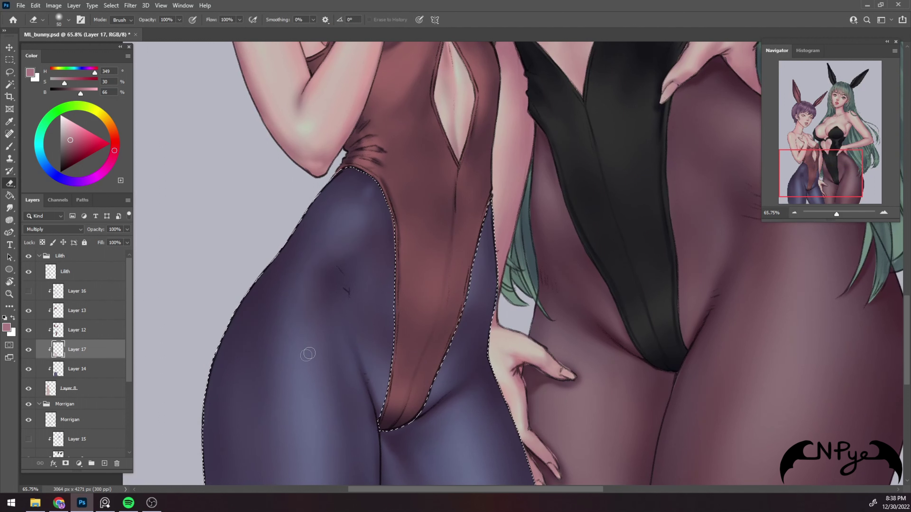
pyautogui.moveTo(307, 354); pyautogui.dragTo(299, 270)
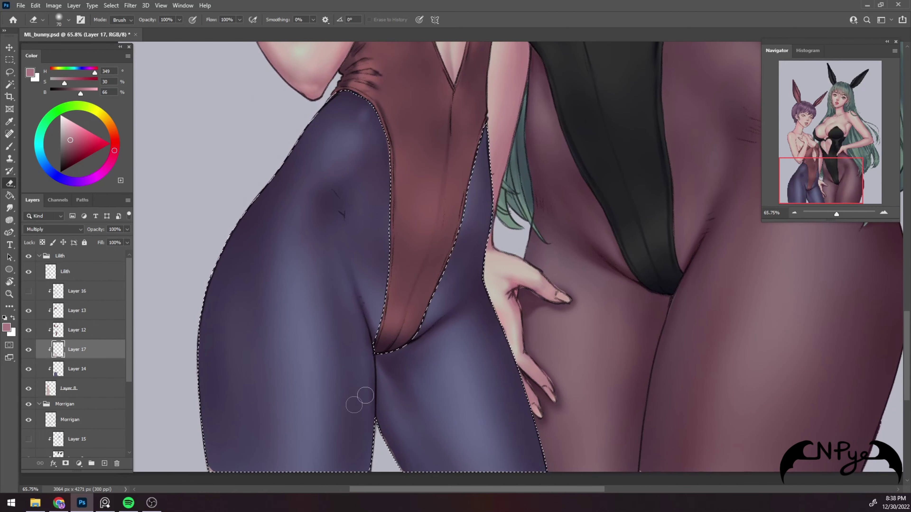
pyautogui.moveTo(359, 400); pyautogui.dragTo(333, 327)
pyautogui.press(']')
pyautogui.press(']')
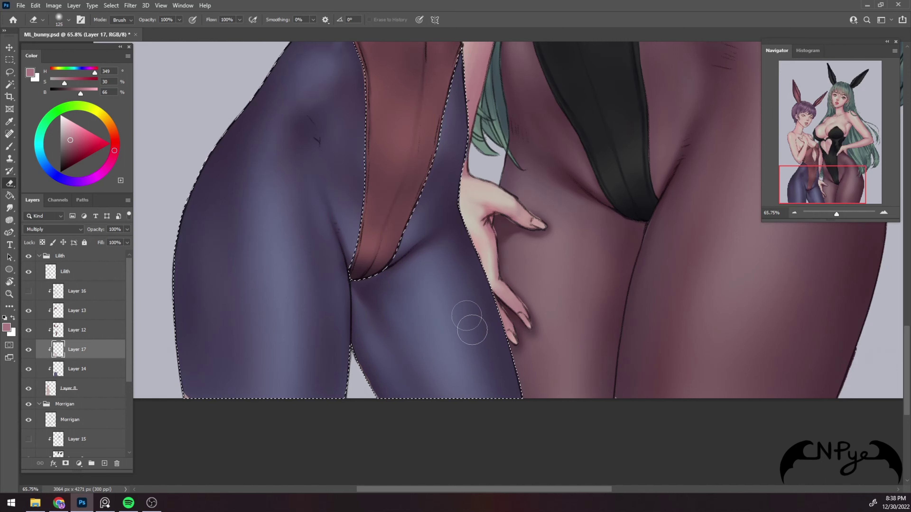
pyautogui.press(']')
# Refine the shading along the leotard edge, then zoom out to the whole image
pyautogui.moveTo(486, 381); pyautogui.dragTo(485, 377)
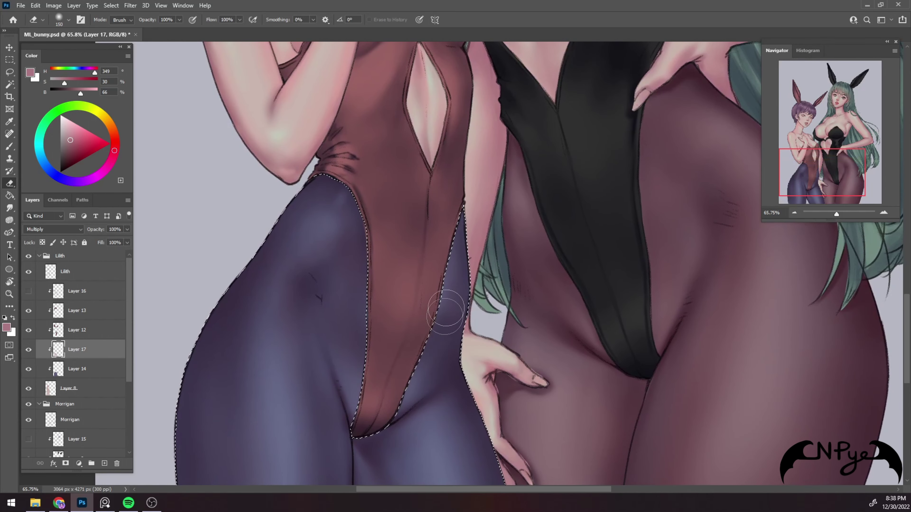
pyautogui.press('b')
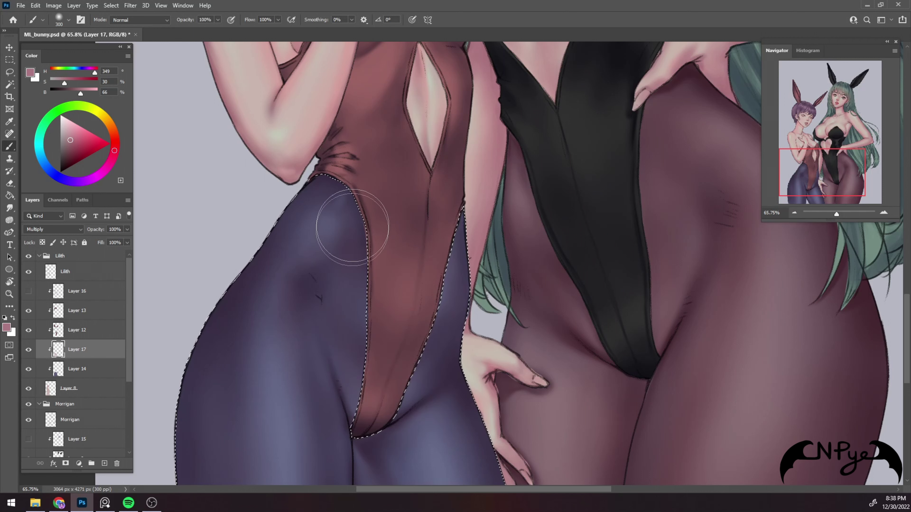
pyautogui.press('e')
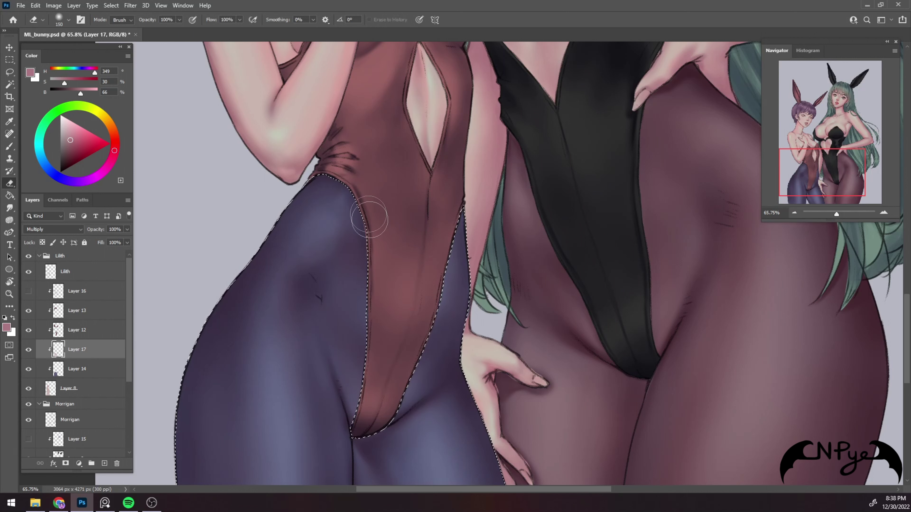
pyautogui.press('b')
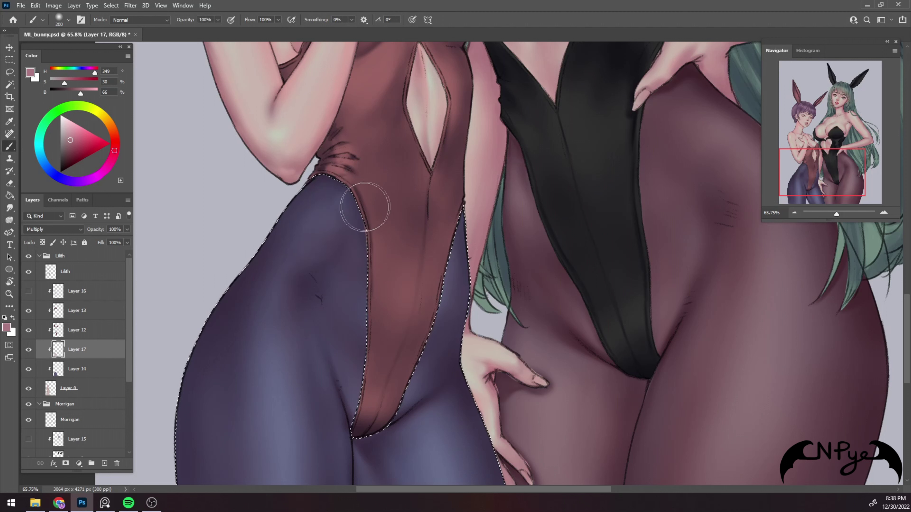
pyautogui.press('[')
pyautogui.press('[')
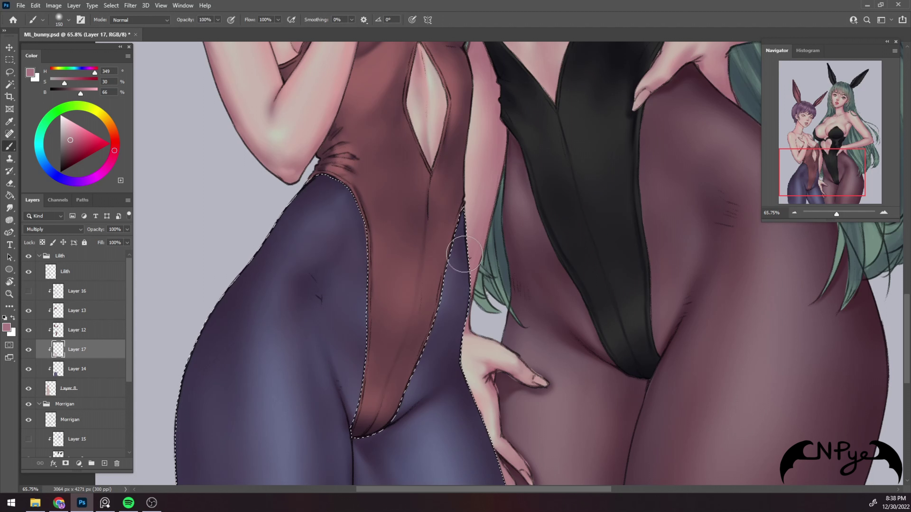
pyautogui.moveTo(492, 318); pyautogui.dragTo(443, 296)
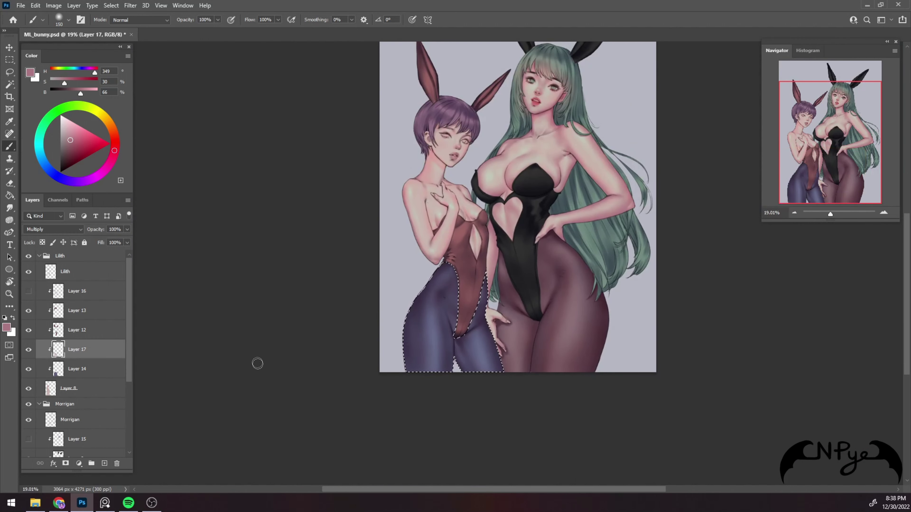
# Deselect, merge the old Layer 17 down, and add a new layer above Layer 13
pyautogui.hotkey('ctrl', 'd')
pyautogui.press('m')
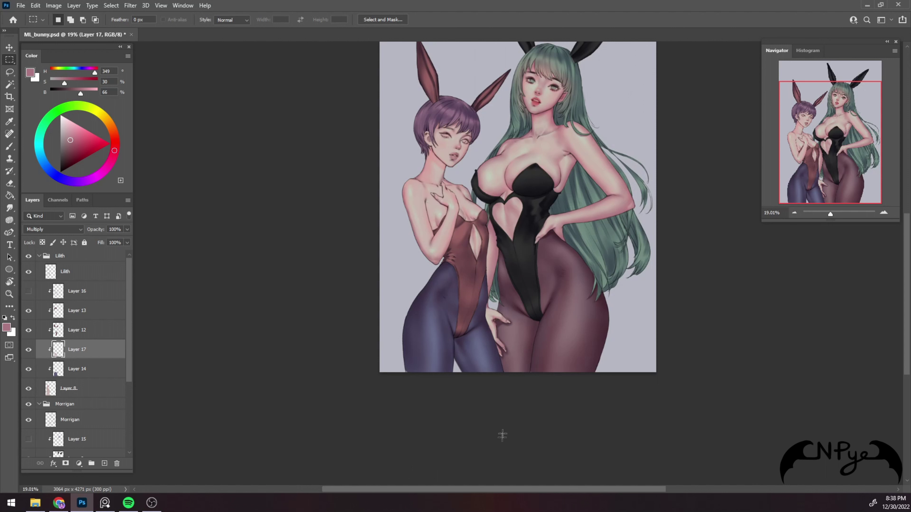
pyautogui.hotkey('ctrl', 'e')
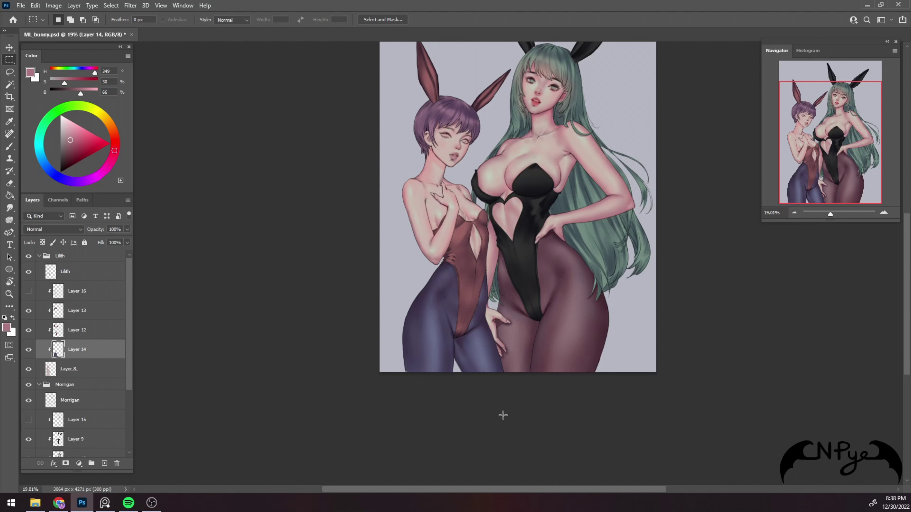
pyautogui.click(96, 310)
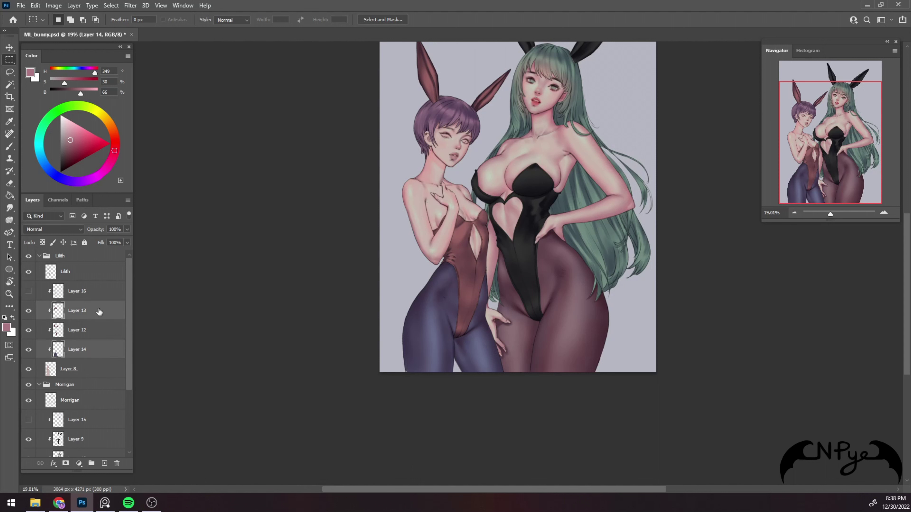
pyautogui.hotkey('ctrl', 'shift', 'alt', 'n')
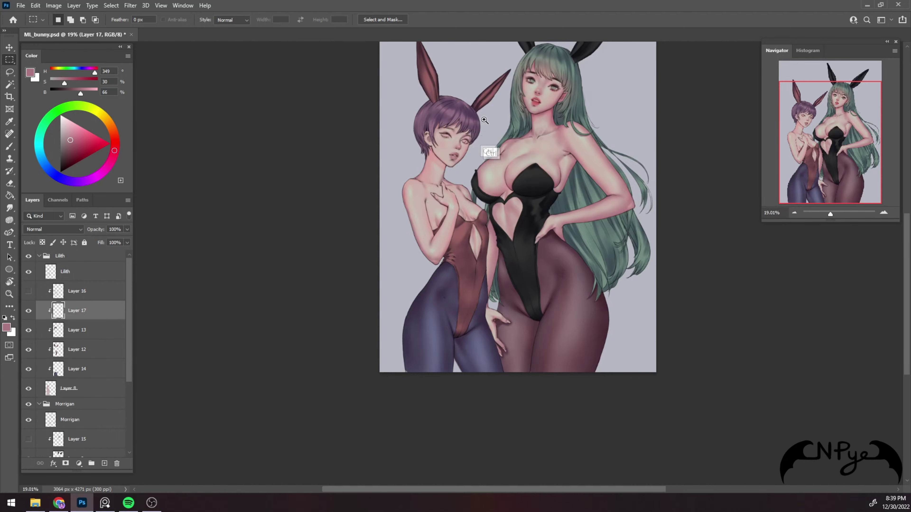
pyautogui.moveTo(479, 123); pyautogui.dragTo(542, 187)
# Paint light pink skin-tone highlights on the purple hair and clip Layer 17 to Layer 13
pyautogui.press('b')
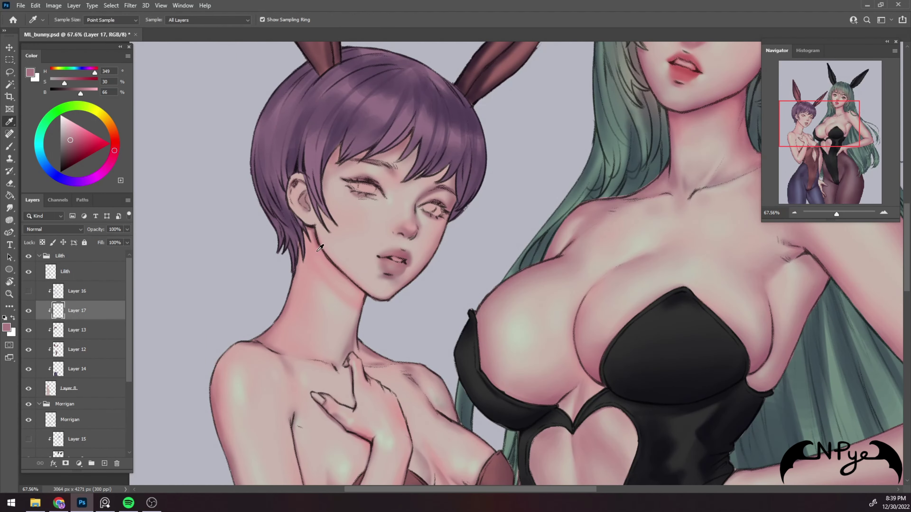
pyautogui.moveTo(315, 251); pyautogui.dragTo(427, 217)
pyautogui.moveTo(435, 142); pyautogui.dragTo(454, 172)
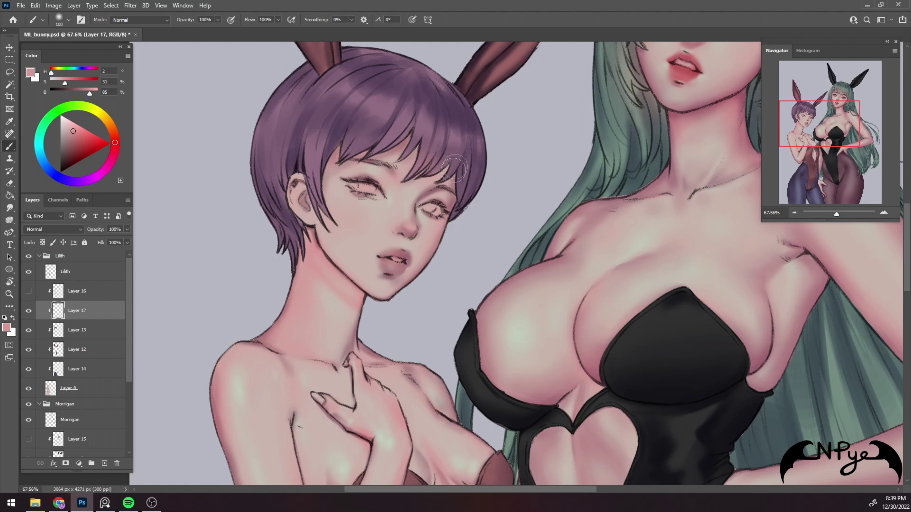
pyautogui.keyDown('ctrl'); pyautogui.click(96, 333); pyautogui.keyUp('ctrl')
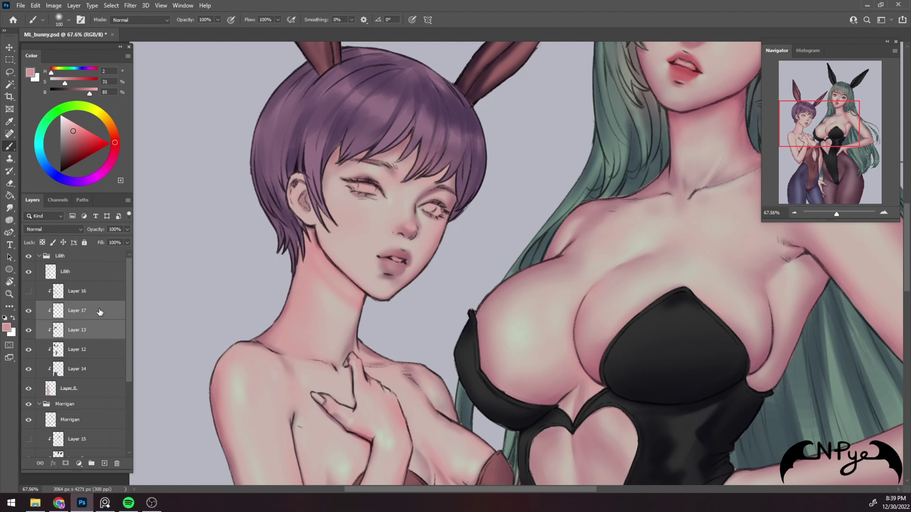
pyautogui.rightClick(119, 307)
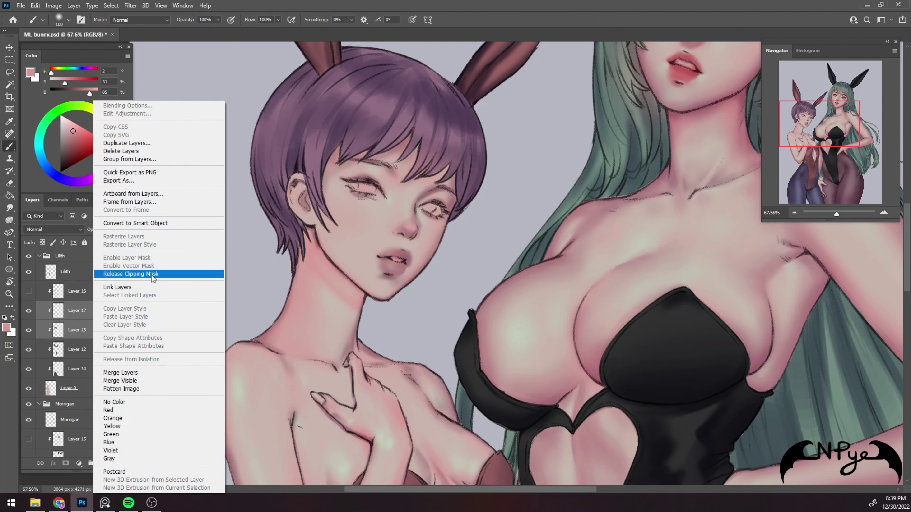
pyautogui.click(187, 211)
pyautogui.click(95, 313)
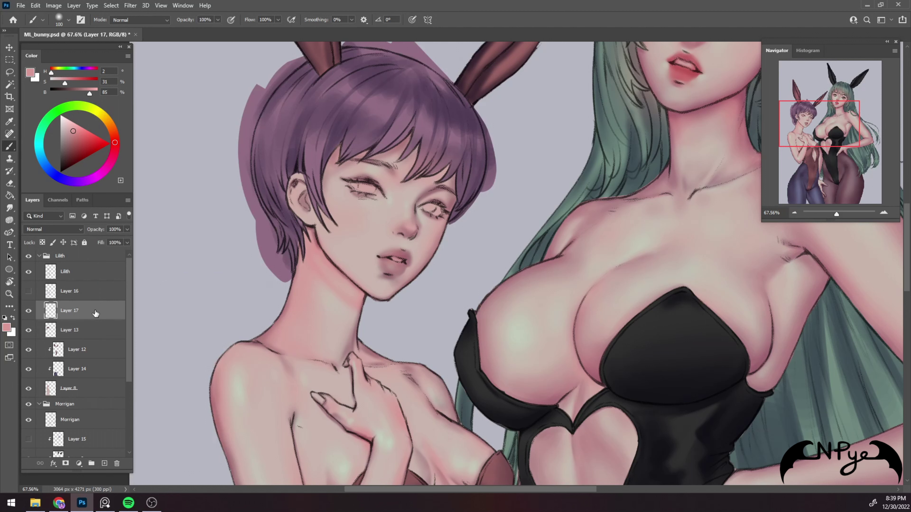
pyautogui.rightClick(116, 308)
pyautogui.click(172, 277)
# Delete the hair highlight Layer 17 and re-clip Layers 16 and 13
pyautogui.press(']')
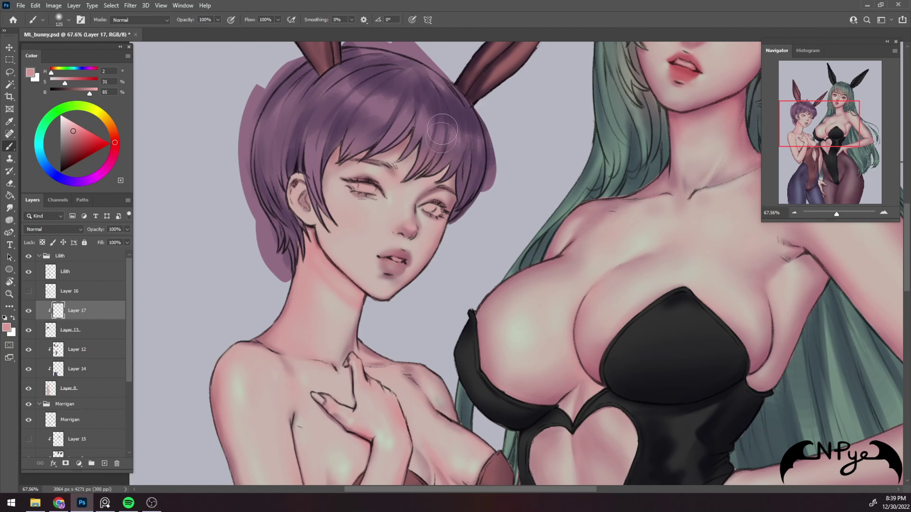
pyautogui.press(']')
pyautogui.press(']')
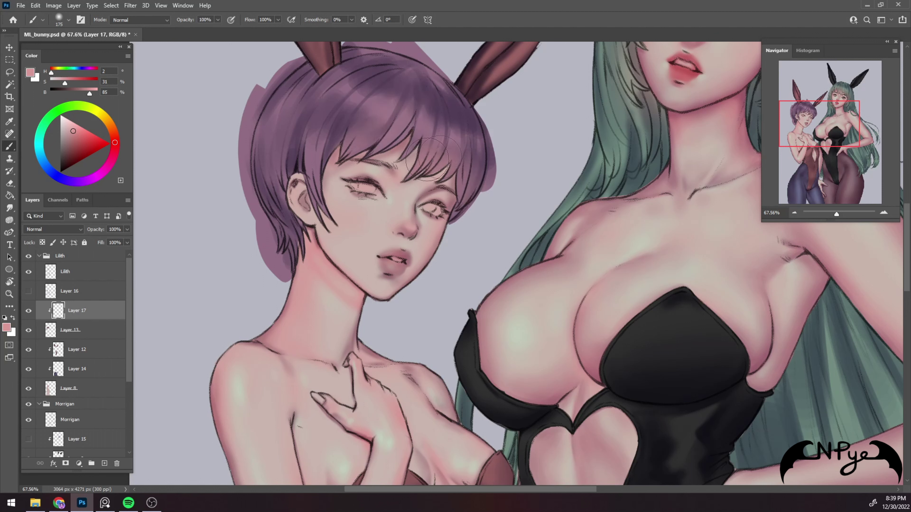
pyautogui.press('[')
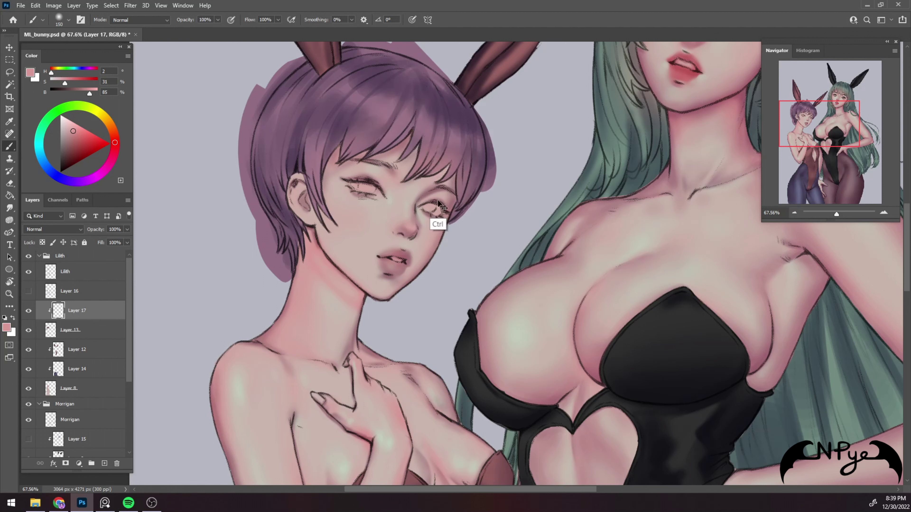
pyautogui.press('Delete')
pyautogui.rightClick(70, 290)
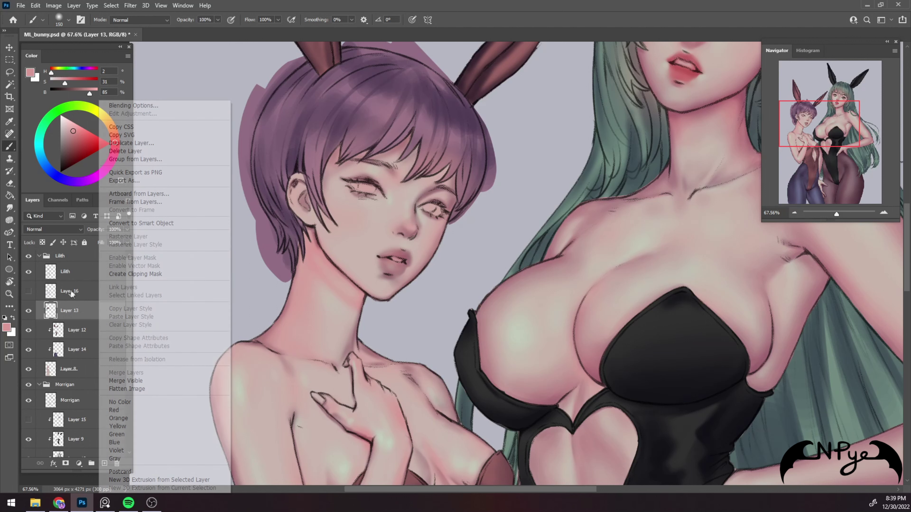
pyautogui.press('Escape')
pyautogui.keyDown('ctrl'); pyautogui.click(94, 295); pyautogui.keyUp('ctrl')
pyautogui.rightClick(99, 291)
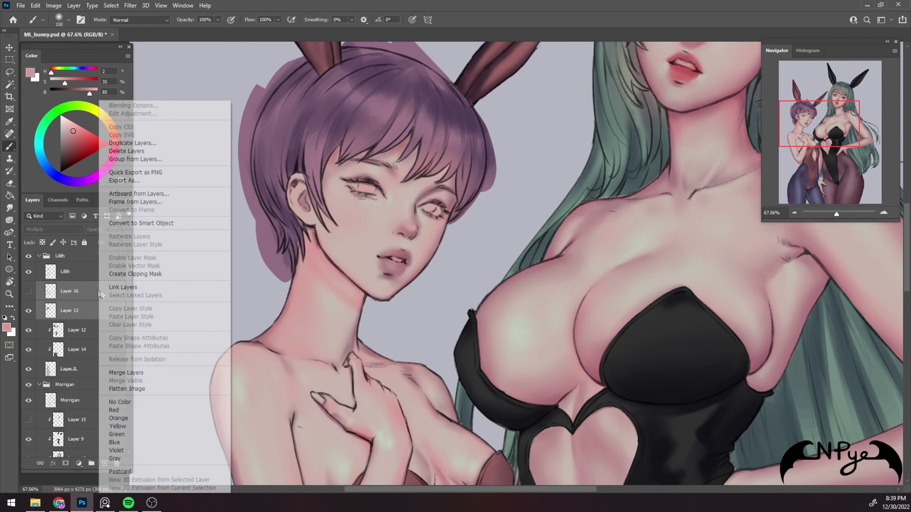
pyautogui.click(201, 273)
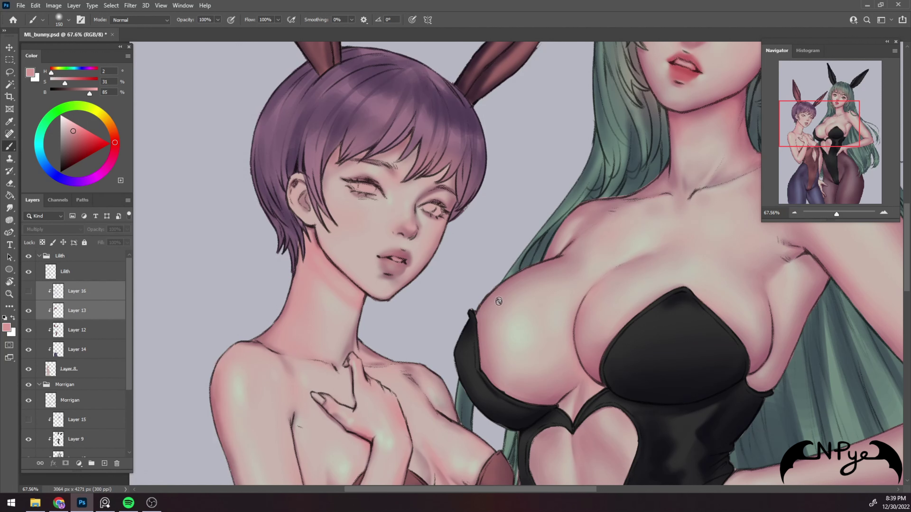
# Release Layer 9's clip and add a Multiply Layer 17 clipped to Layer 9
pyautogui.scroll(-5, 509, 266)
pyautogui.scroll(-1, 515, 244)
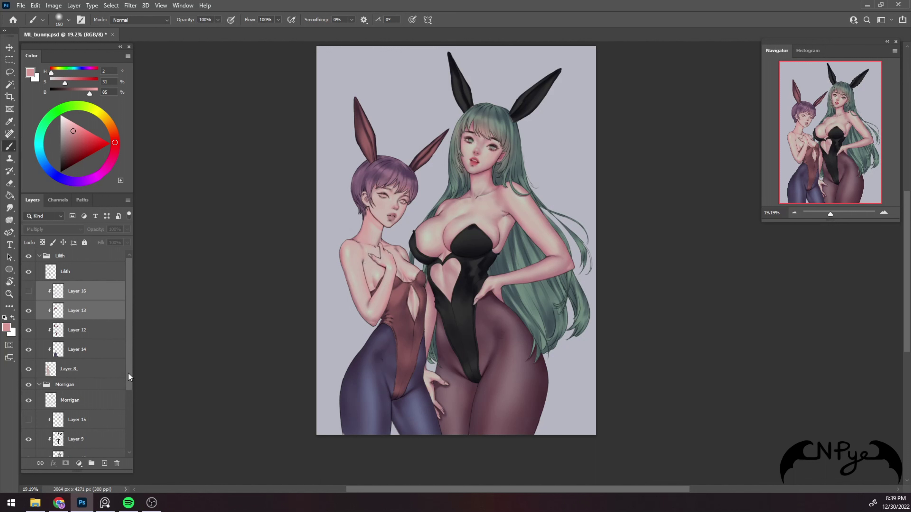
pyautogui.moveTo(128, 372); pyautogui.dragTo(128, 408)
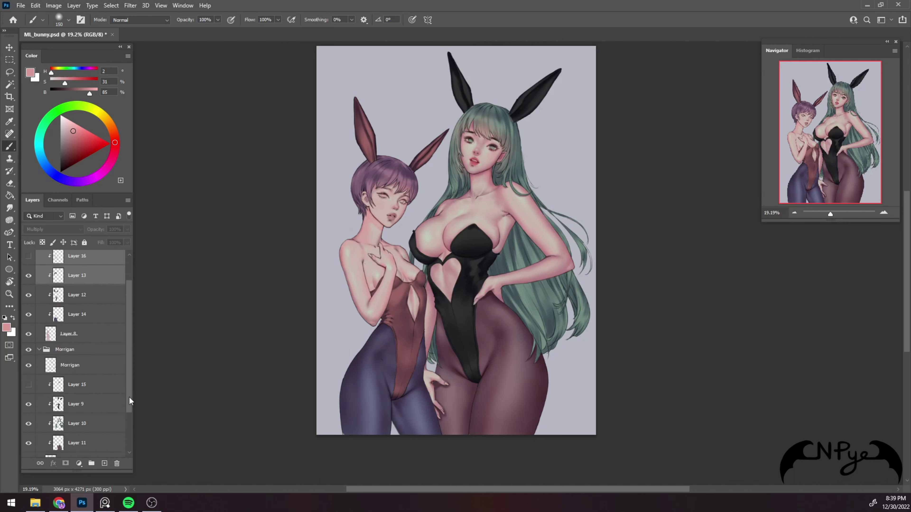
pyautogui.click(113, 395)
pyautogui.rightClick(104, 397)
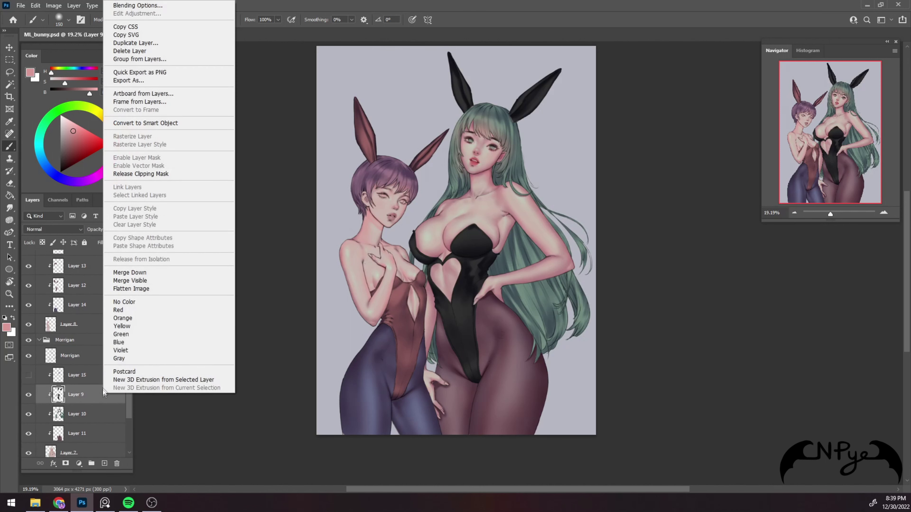
pyautogui.click(169, 174)
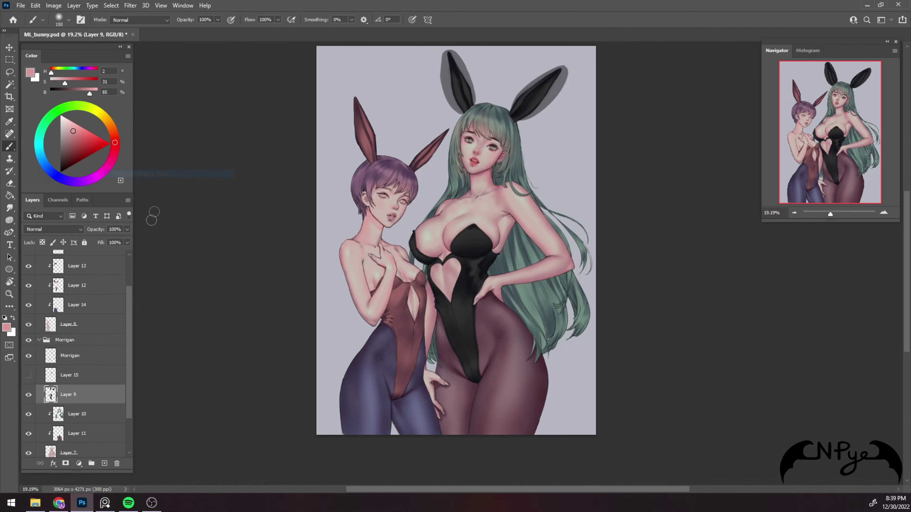
pyautogui.click(104, 464)
pyautogui.rightClick(103, 397)
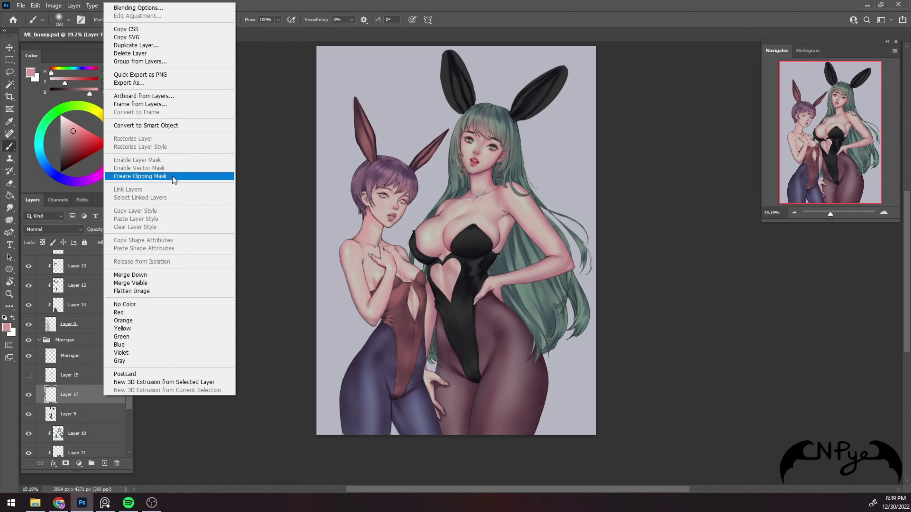
pyautogui.click(168, 176)
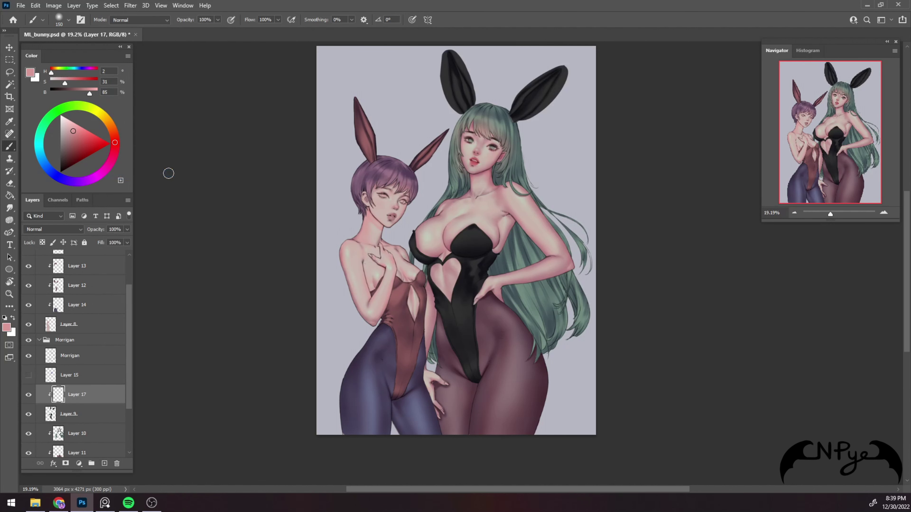
pyautogui.click(82, 230)
pyautogui.click(74, 263)
# Sample the leotard's near-black colour for painting
pyautogui.scroll(2, 512, 334)
pyautogui.scroll(3, 520, 345)
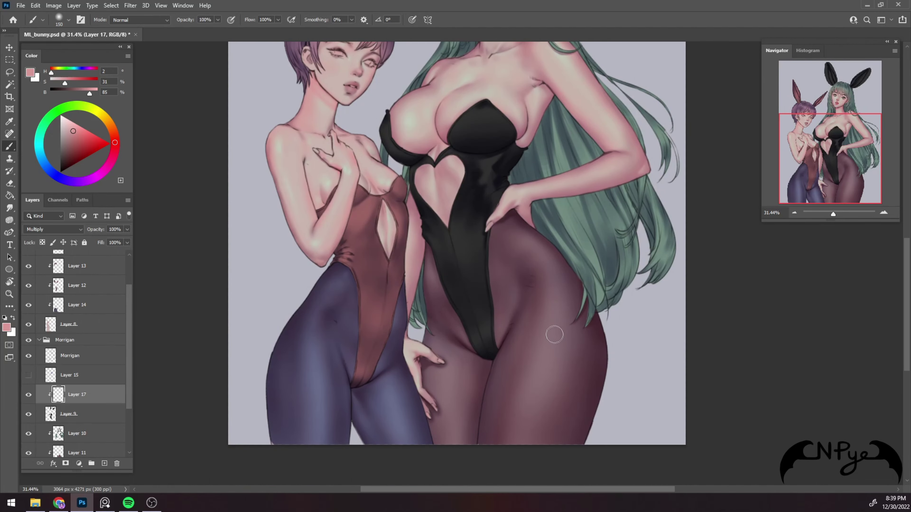
pyautogui.scroll(3, 559, 309)
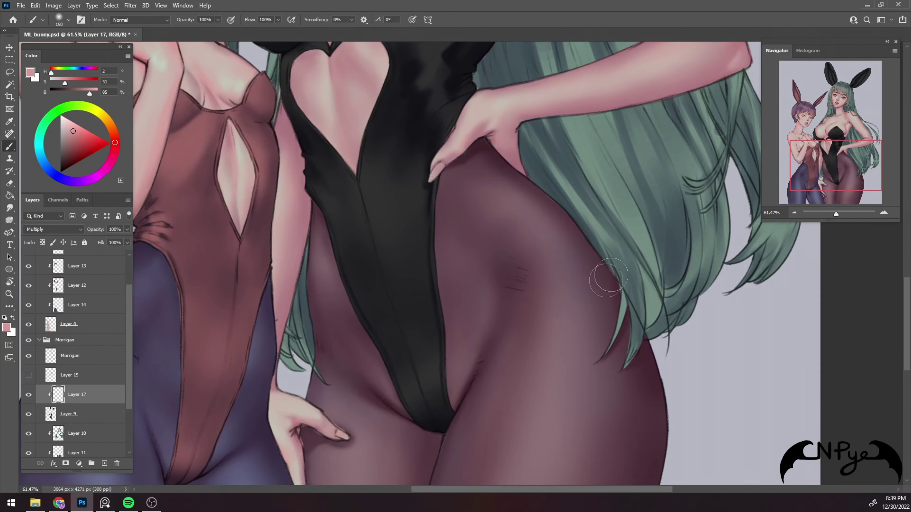
pyautogui.scroll(2, 584, 341)
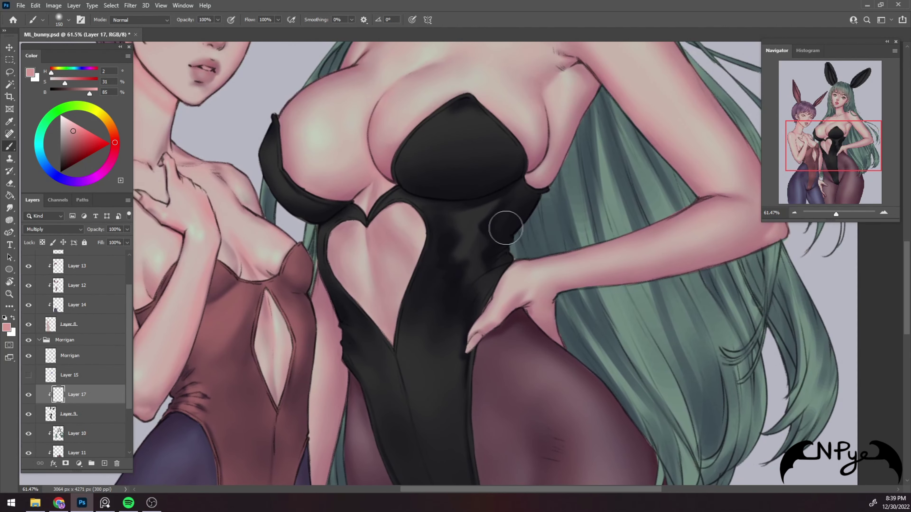
pyautogui.press('i')
pyautogui.click(495, 222)
pyautogui.press('b')
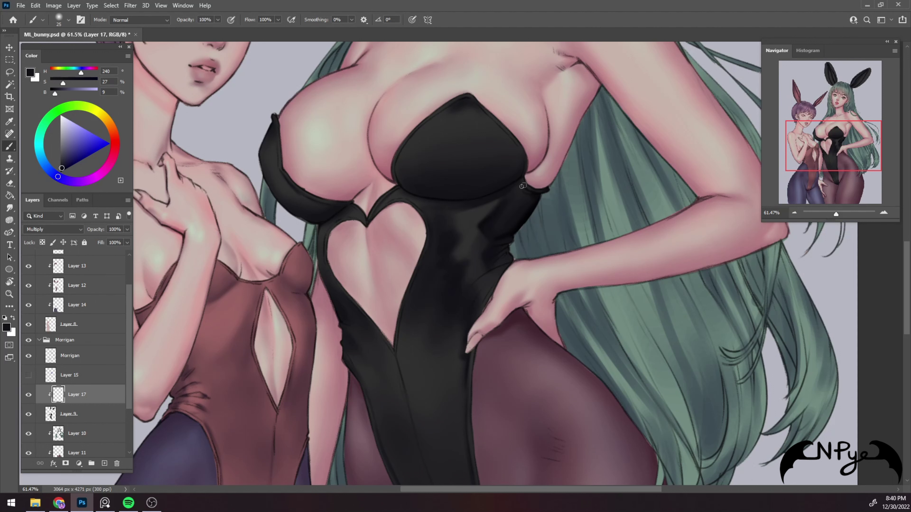
# Paint soft fold shading on the leotard cup with brush sizes 15 to 80
pyautogui.scroll(3, 479, 200)
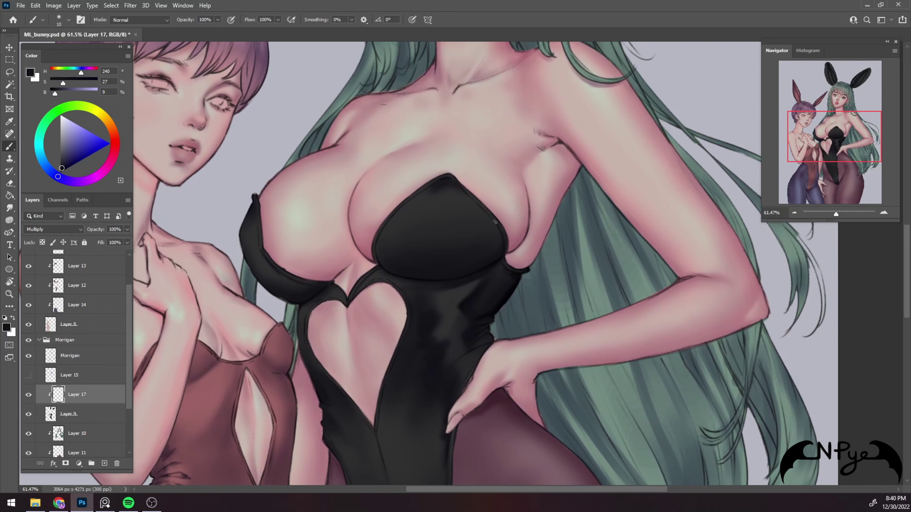
pyautogui.press(']')
pyautogui.press(']')
pyautogui.press(']')
pyautogui.press('[')
pyautogui.press('[')
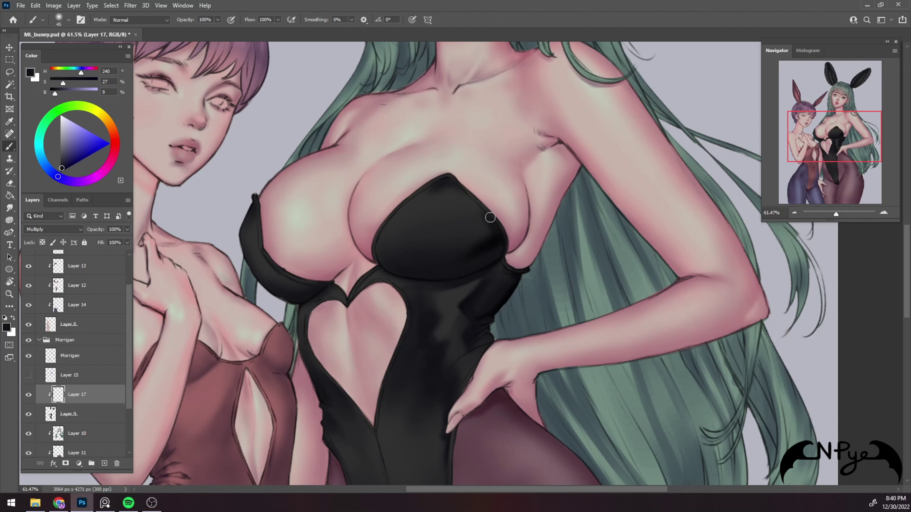
pyautogui.press(']')
pyautogui.press(']')
pyautogui.press(']')
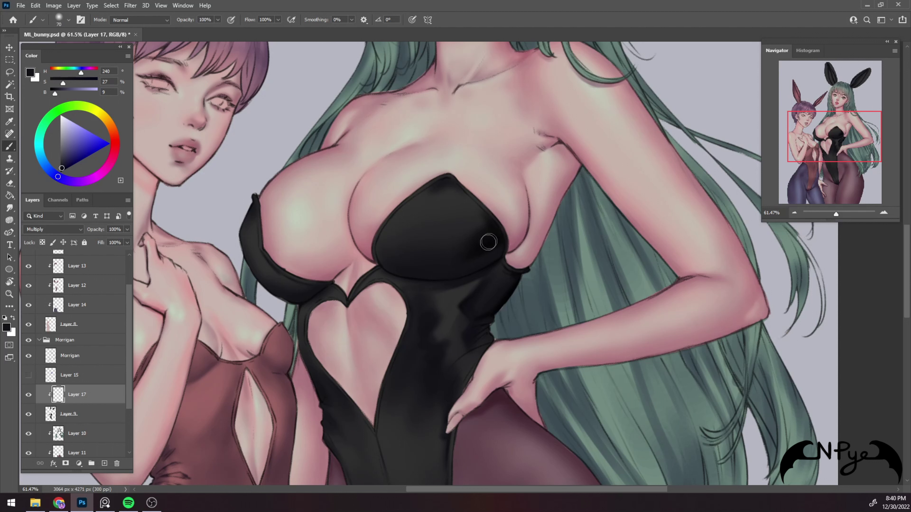
pyautogui.press('[')
pyautogui.press('[')
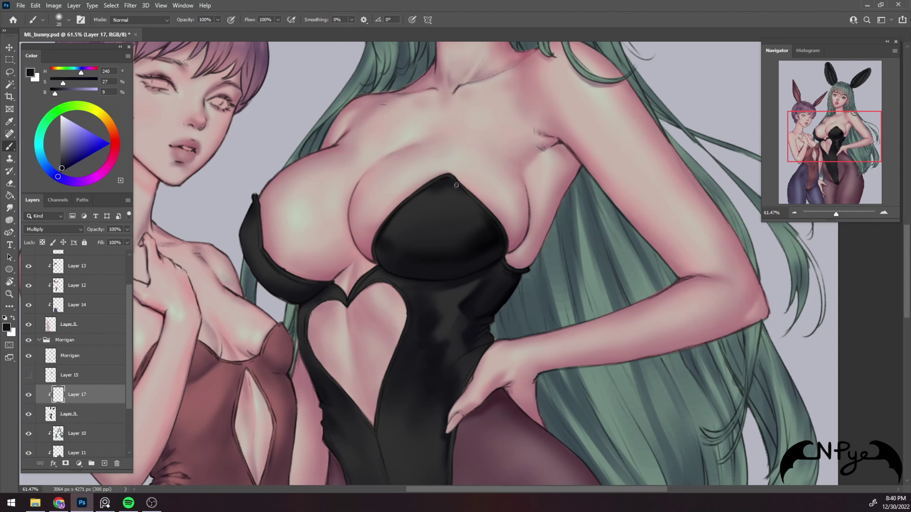
pyautogui.press(']')
pyautogui.press(']')
pyautogui.press(']')
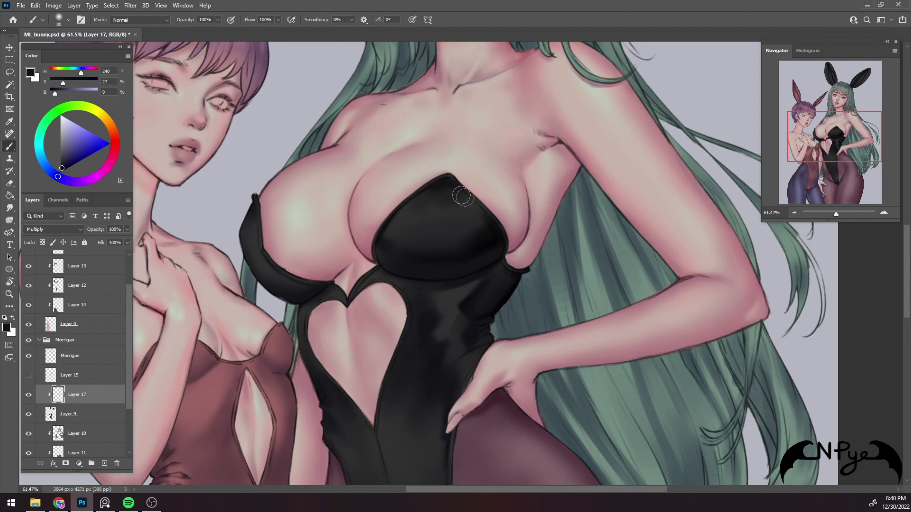
pyautogui.press('[')
pyautogui.press('[')
pyautogui.press('[')
pyautogui.press(']')
pyautogui.press(']')
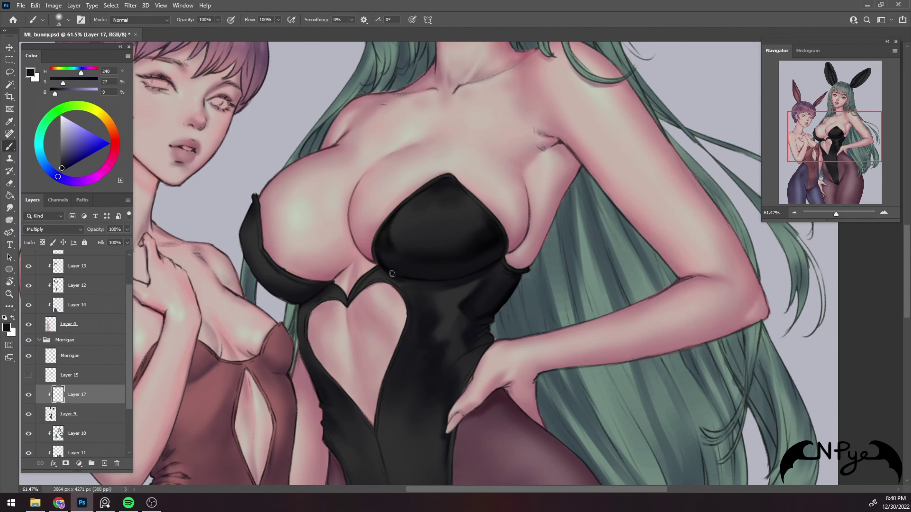
# Clean up the cup shading and add broad soft highlights across the upper midriff
pyautogui.press('e')
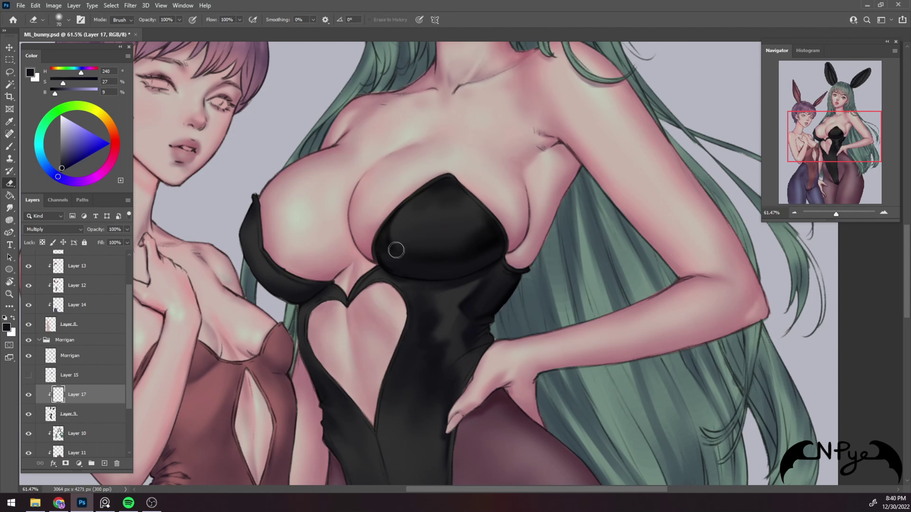
pyautogui.press('b')
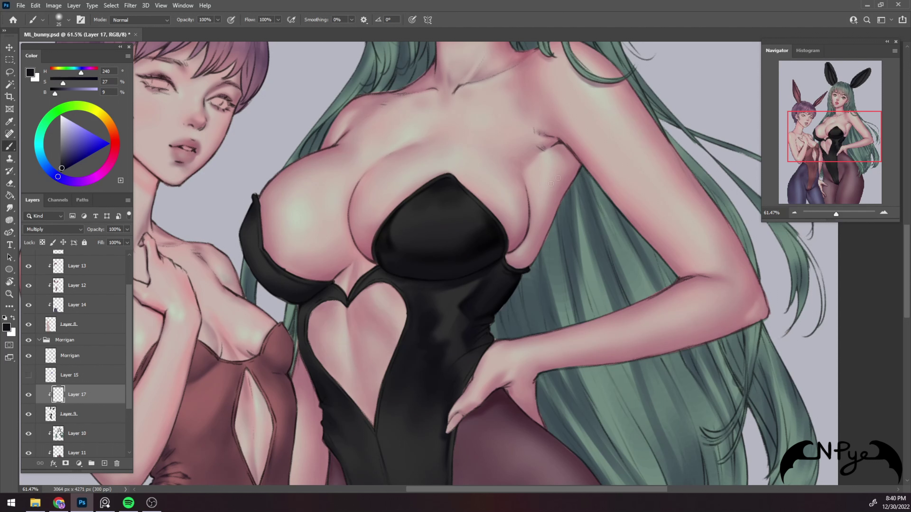
pyautogui.press(']')
pyautogui.press(']')
pyautogui.press(']')
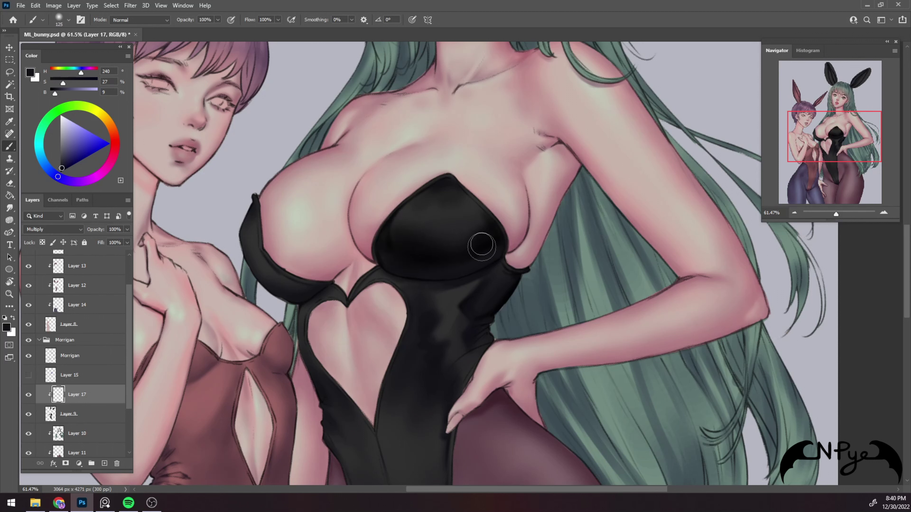
pyautogui.press('[')
pyautogui.press('[')
pyautogui.press('[')
pyautogui.press('[')
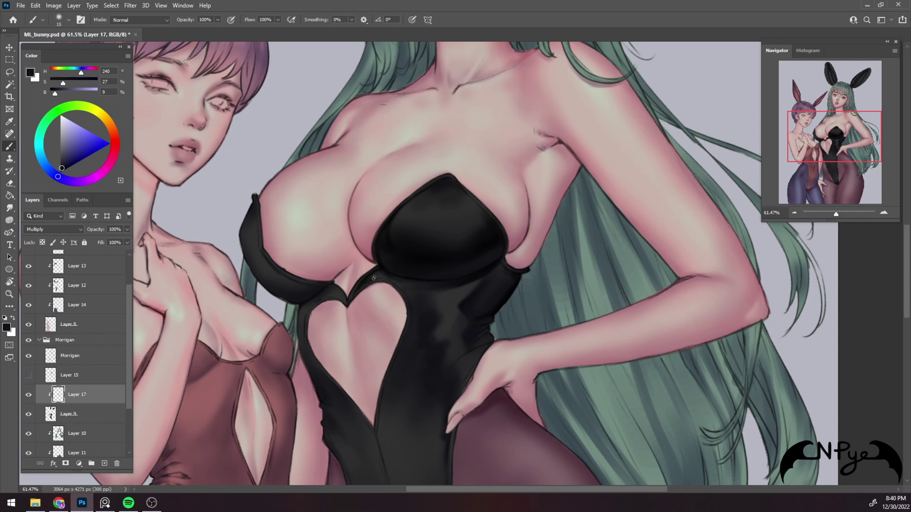
pyautogui.press(']')
pyautogui.press(']')
pyautogui.press(']')
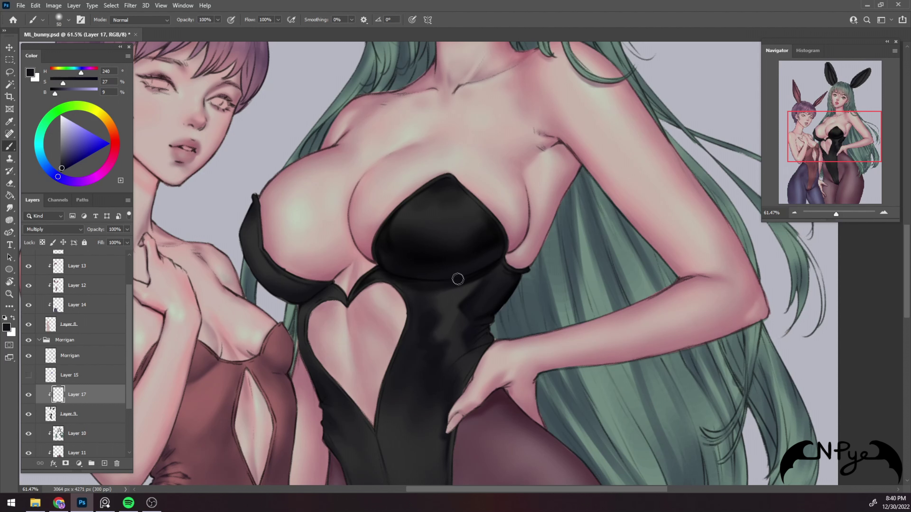
pyautogui.press('[')
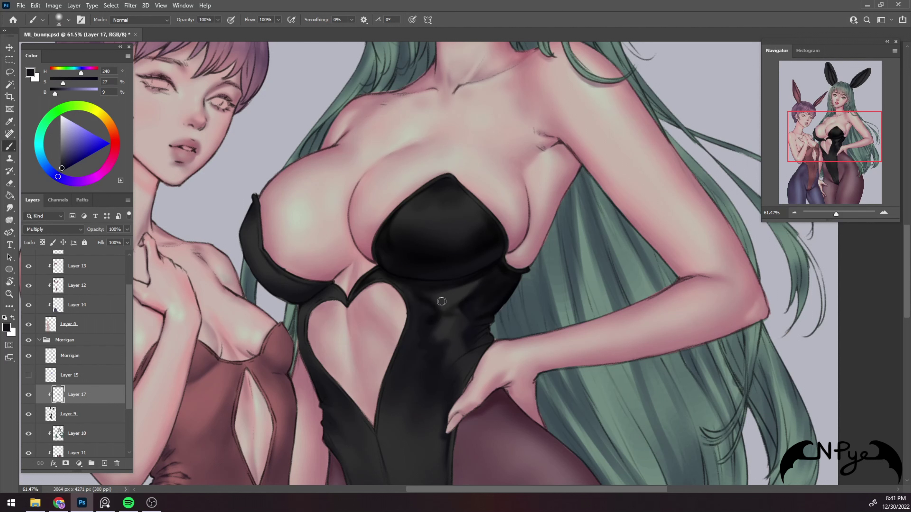
pyautogui.press('[')
# Paint glossy highlight streaks on the black leotard just below the heart cutout
pyautogui.moveTo(516, 303); pyautogui.dragTo(526, 225)
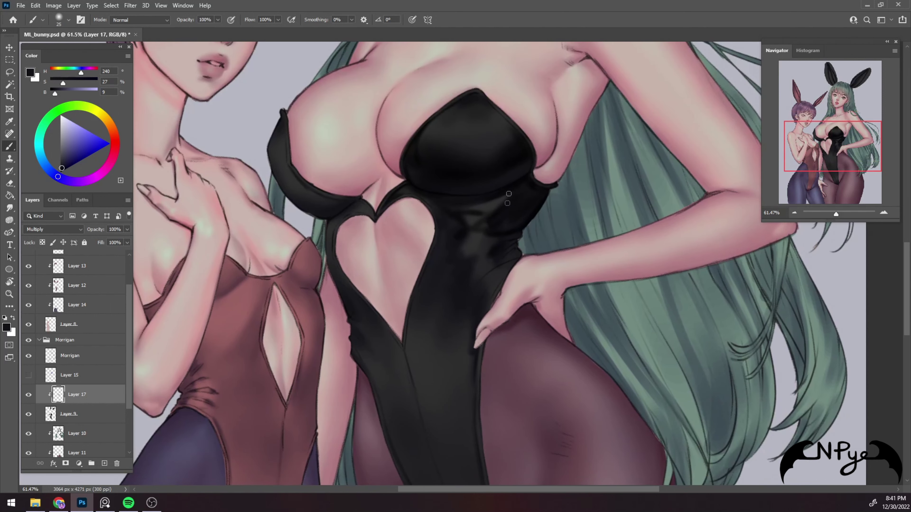
pyautogui.press('e')
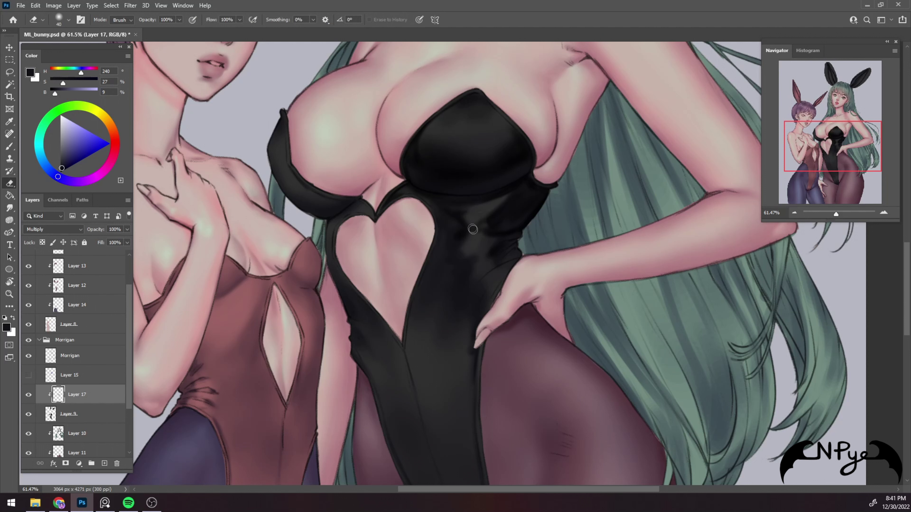
pyautogui.press('b')
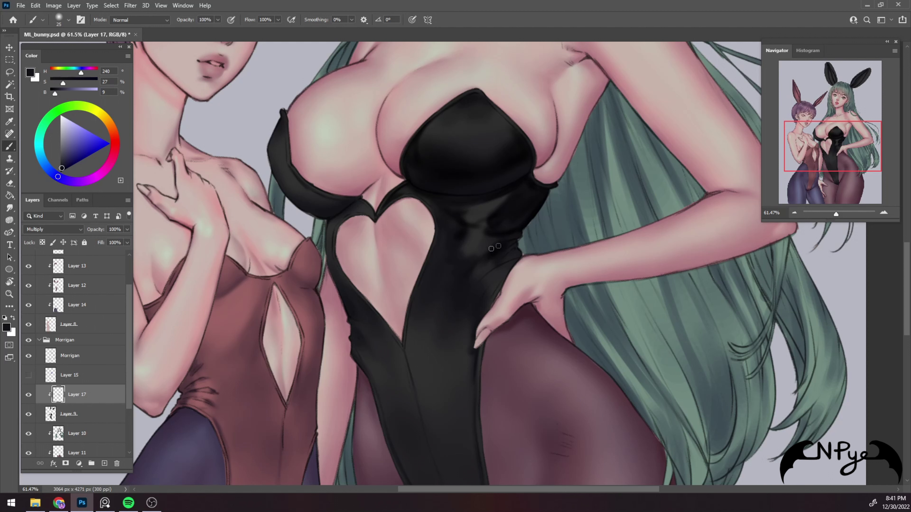
pyautogui.press(']')
pyautogui.press(']')
pyautogui.press(']')
pyautogui.press(']')
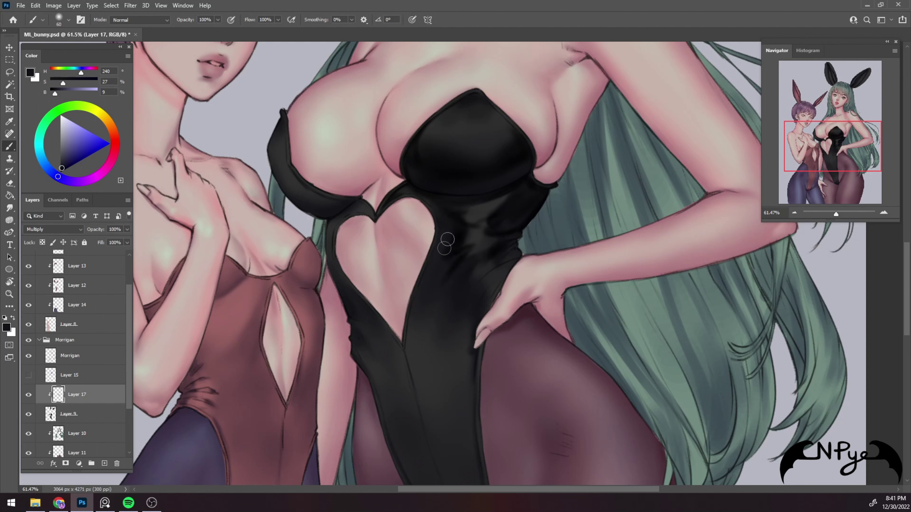
pyautogui.press('[')
pyautogui.press('[')
pyautogui.press('[')
pyautogui.press(']')
pyautogui.press(']')
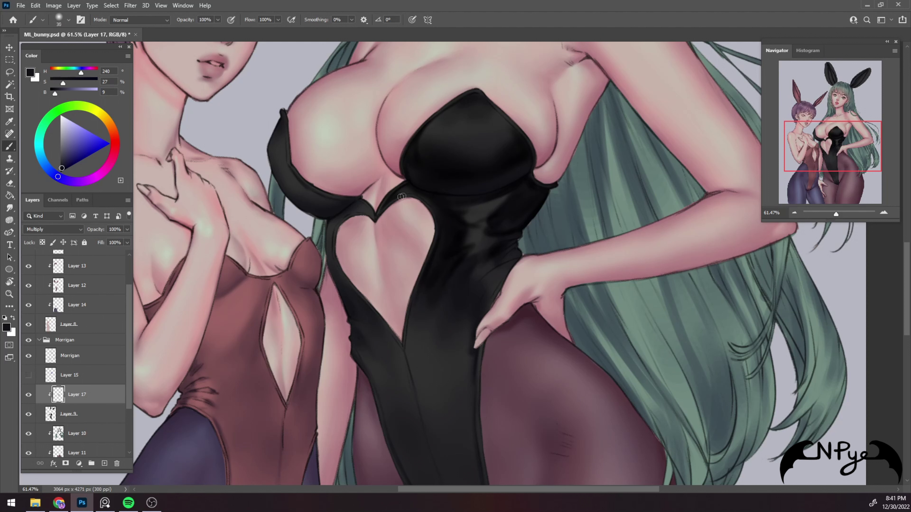
pyautogui.press('[')
pyautogui.press('[')
pyautogui.press('[')
pyautogui.press('[')
pyautogui.press('[')
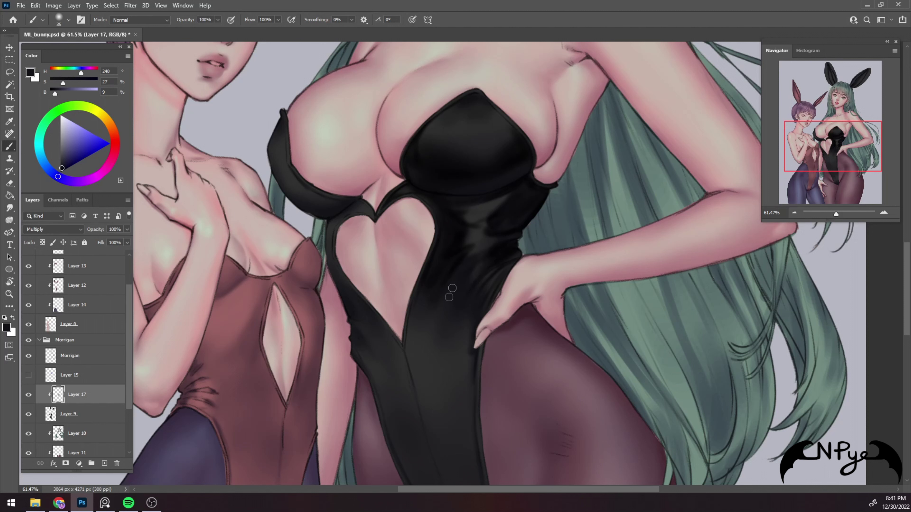
# Add fine fold creases and deeper shadow at the leotard's waist, erasing stray shading
pyautogui.press(']')
pyautogui.press(']')
pyautogui.press(']')
pyautogui.press(']')
pyautogui.press(']')
pyautogui.press(']')
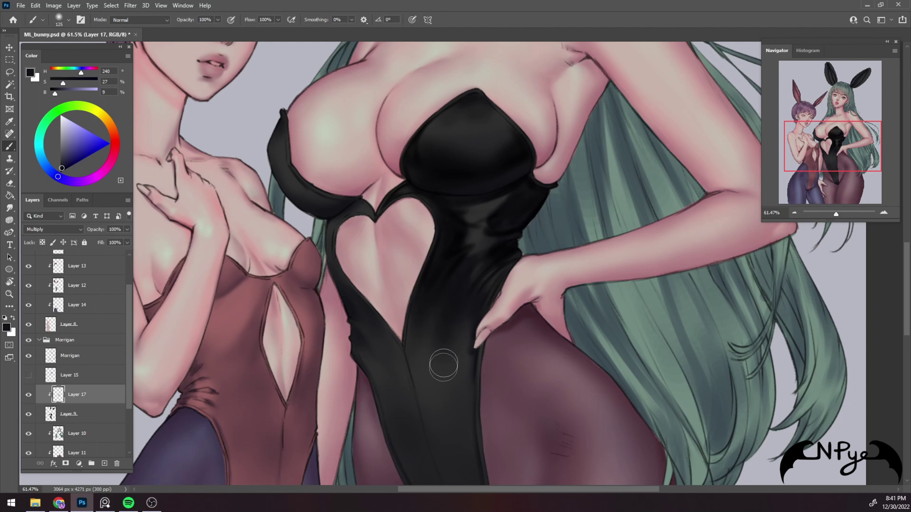
pyautogui.press('[')
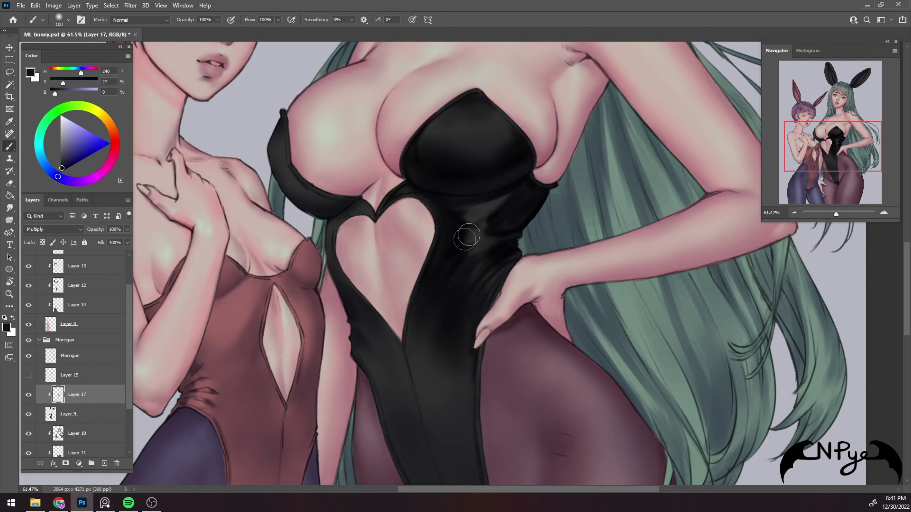
pyautogui.press('[')
pyautogui.press('[')
pyautogui.press('[')
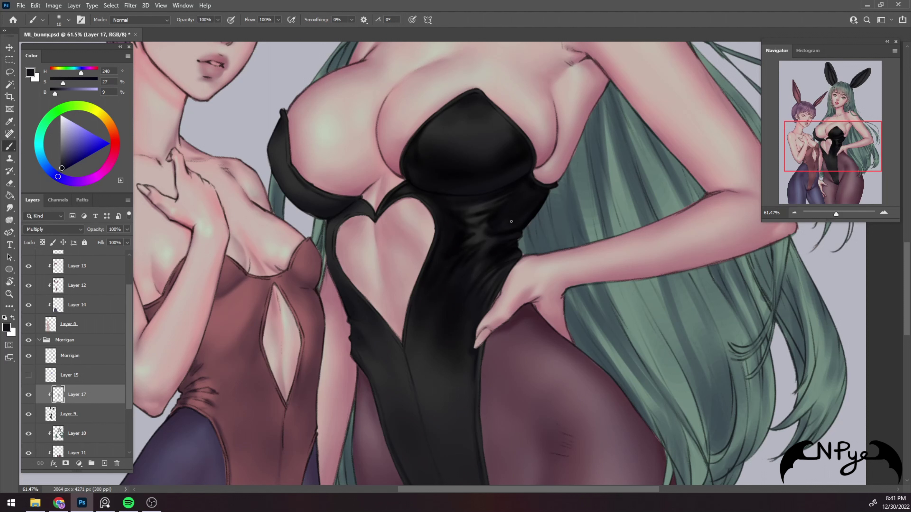
pyautogui.press('e')
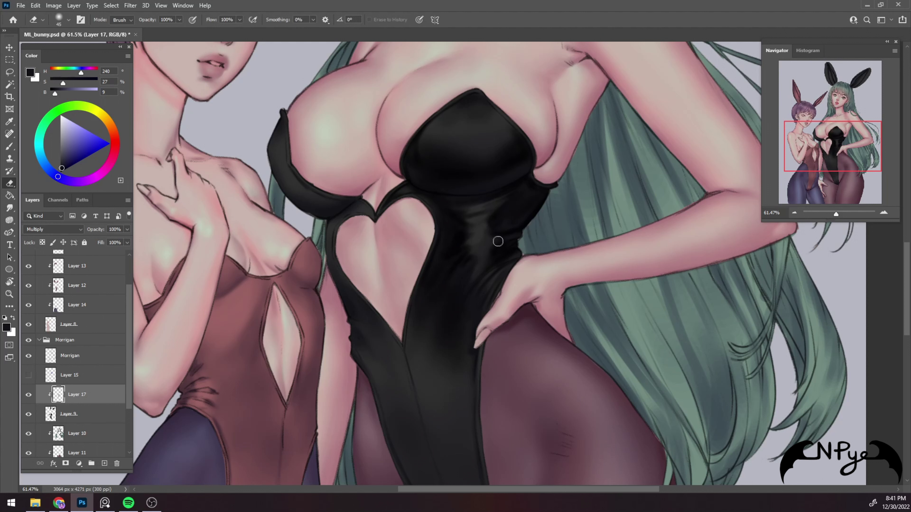
pyautogui.press('b')
pyautogui.press(']')
pyautogui.press(']')
pyautogui.press(']')
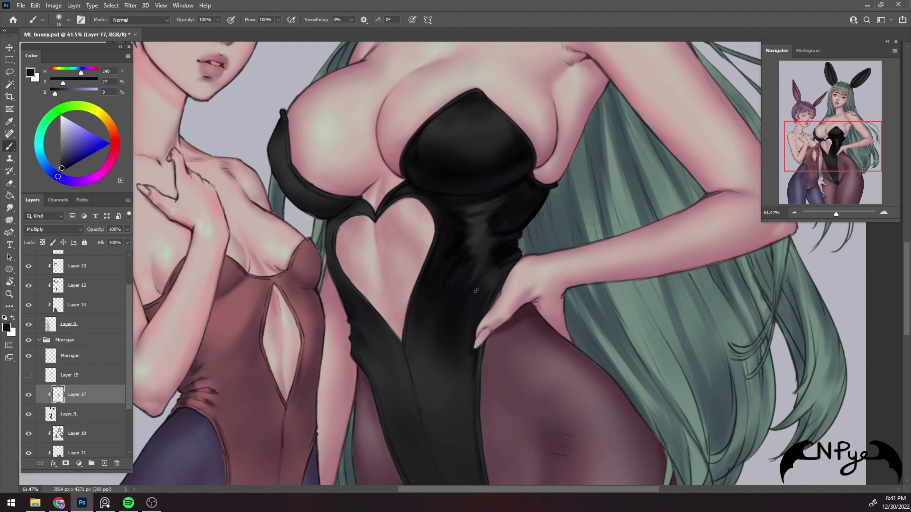
pyautogui.press('[')
pyautogui.press('e')
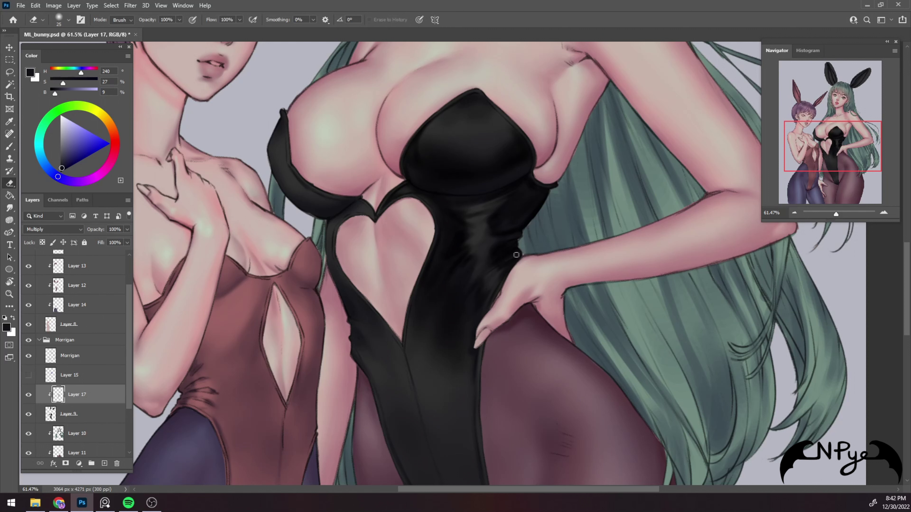
pyautogui.press('[')
pyautogui.press(']')
pyautogui.press(']')
pyautogui.press(']')
pyautogui.press(']')
pyautogui.press(']')
# Darken the leotard's left strap edge down to the heart cutout
pyautogui.press('b')
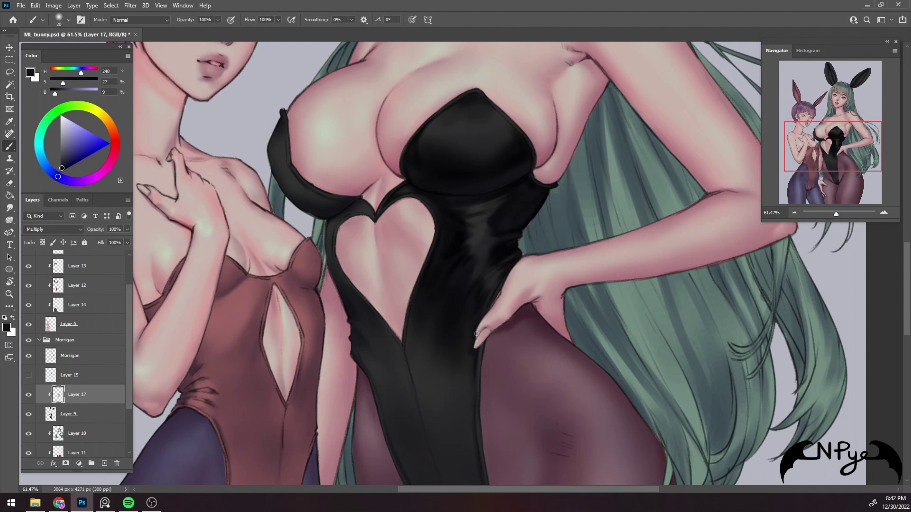
pyautogui.press(']')
pyautogui.moveTo(433, 329); pyautogui.dragTo(459, 364)
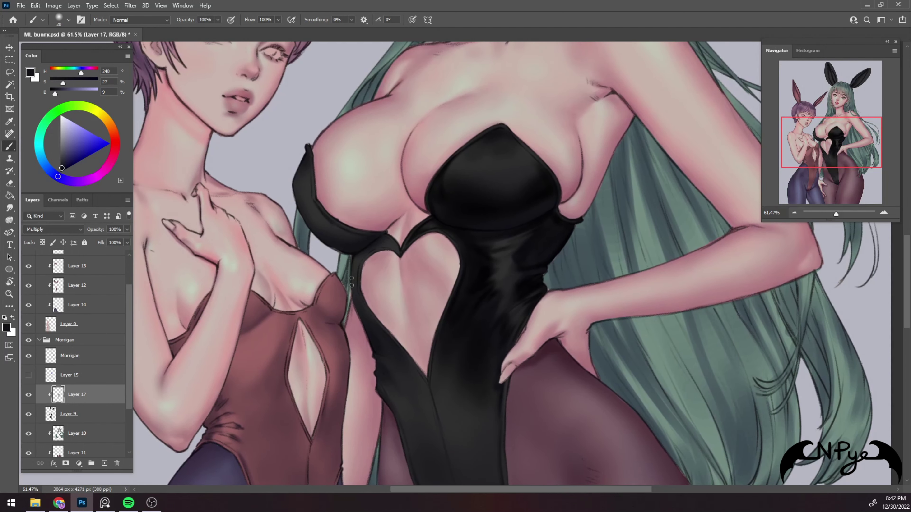
pyautogui.press(']')
pyautogui.press('[')
pyautogui.press('[')
pyautogui.moveTo(385, 239); pyautogui.dragTo(400, 254)
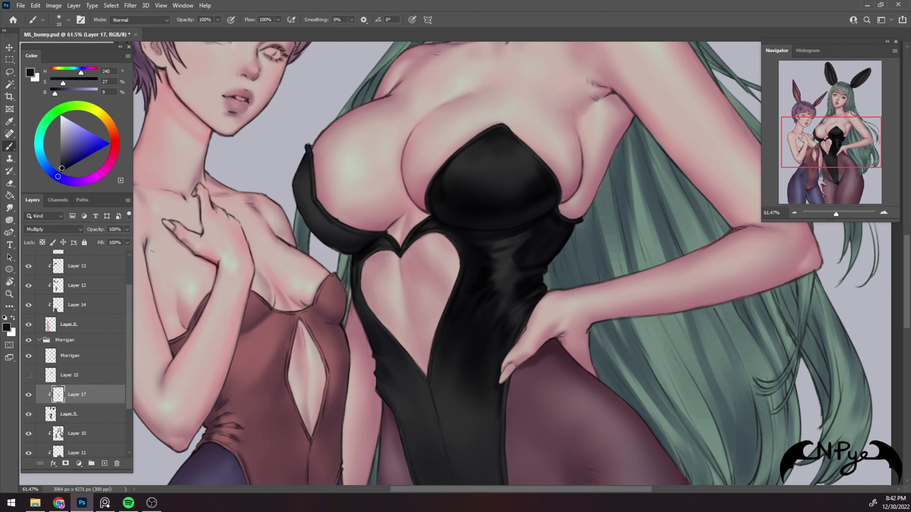
pyautogui.press(']')
pyautogui.press(']')
pyautogui.moveTo(303, 155); pyautogui.dragTo(311, 225)
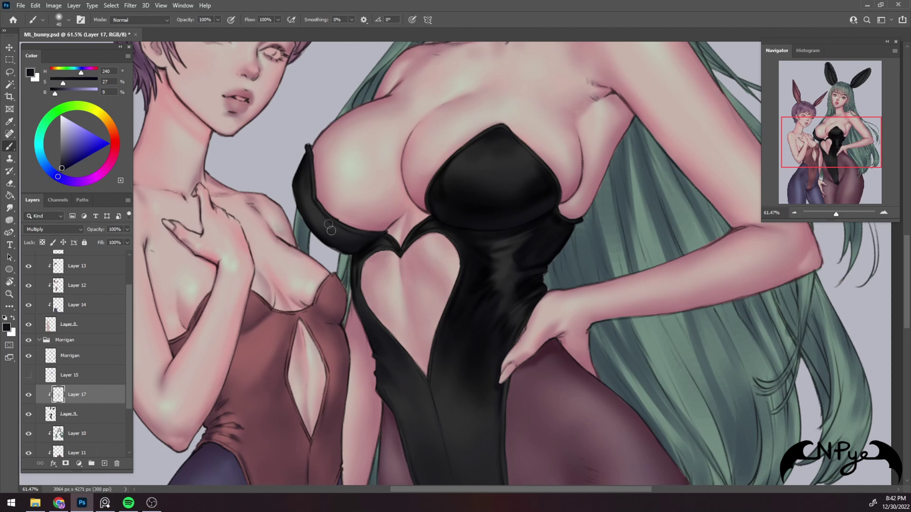
pyautogui.press(']')
# Deepen shading on the lower front leotard toward the crotch with a large soft brush
pyautogui.moveTo(474, 289); pyautogui.dragTo(424, 203)
pyautogui.press('[')
pyautogui.press('[')
pyautogui.press('[')
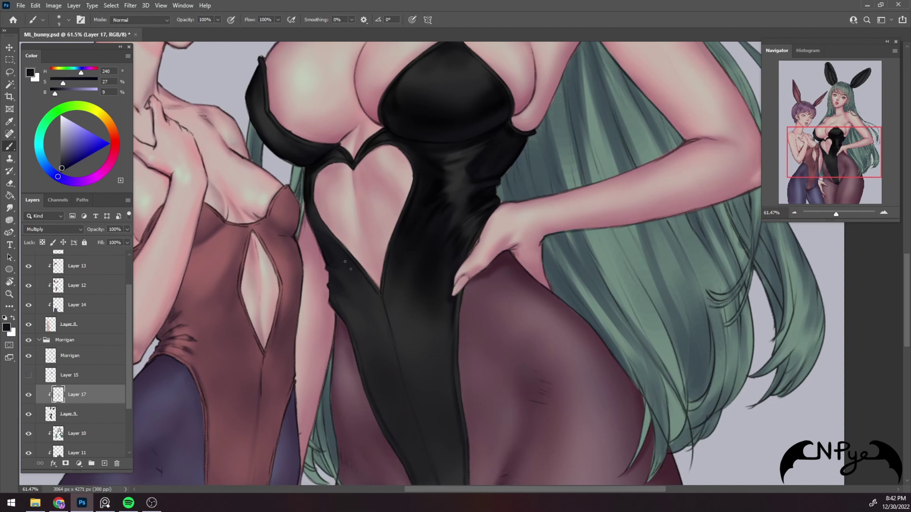
pyautogui.press(']')
pyautogui.press(']')
pyautogui.press(']')
pyautogui.press('[')
pyautogui.press('[')
pyautogui.press(']')
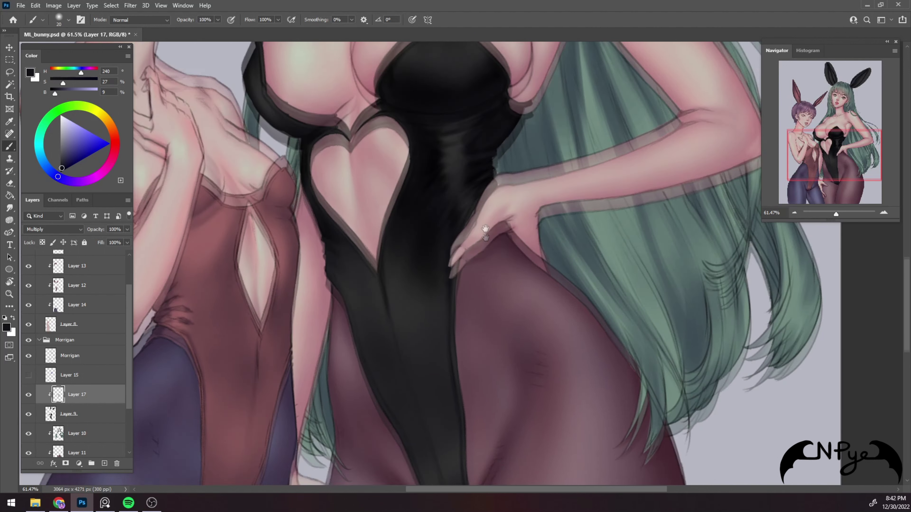
pyautogui.moveTo(387, 321); pyautogui.dragTo(379, 262)
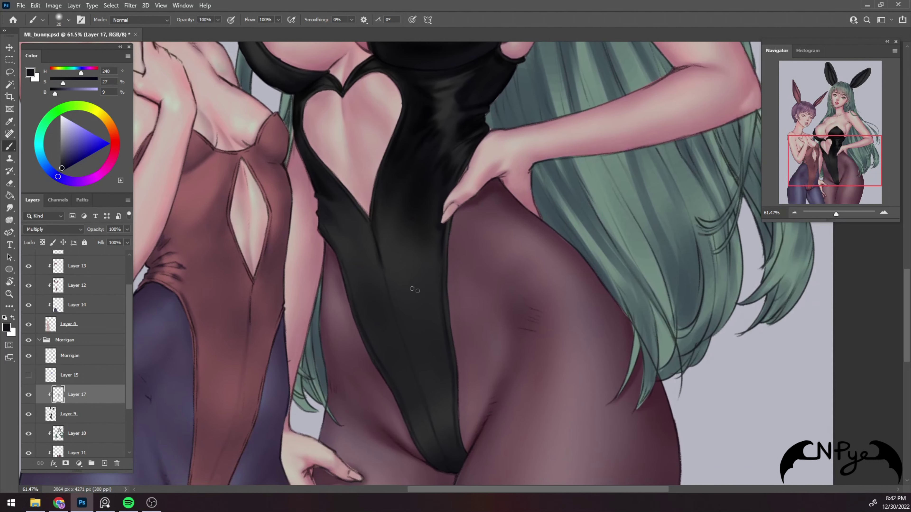
pyautogui.press(']')
pyautogui.press(']')
pyautogui.press(']')
pyautogui.press(']')
pyautogui.press(']')
pyautogui.press(']')
pyautogui.press(']')
pyautogui.press(']')
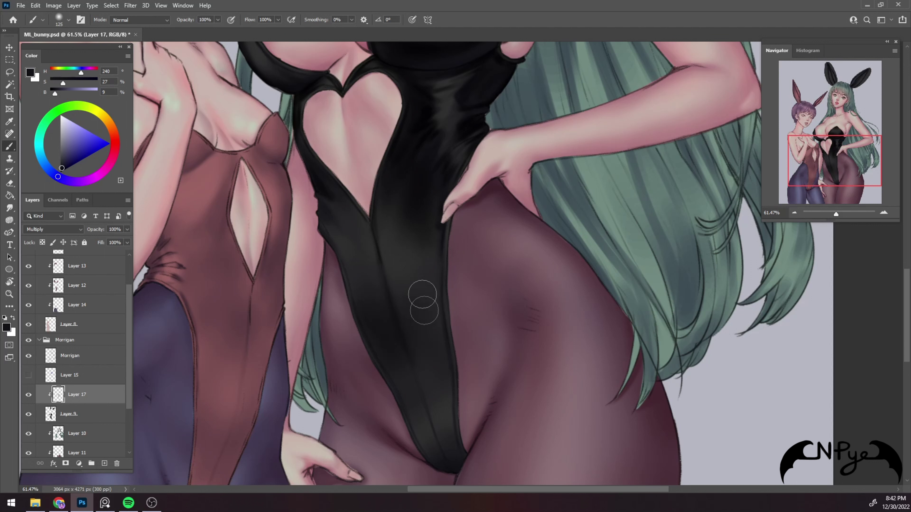
pyautogui.press(']')
pyautogui.moveTo(429, 281)
pyautogui.mouseDown()
pyautogui.moveTo(402, 347)
pyautogui.moveTo(428, 336)
pyautogui.moveTo(407, 372)
pyautogui.moveTo(441, 401)
pyautogui.mouseUp()
pyautogui.press('[')
pyautogui.press('[')
pyautogui.press('[')
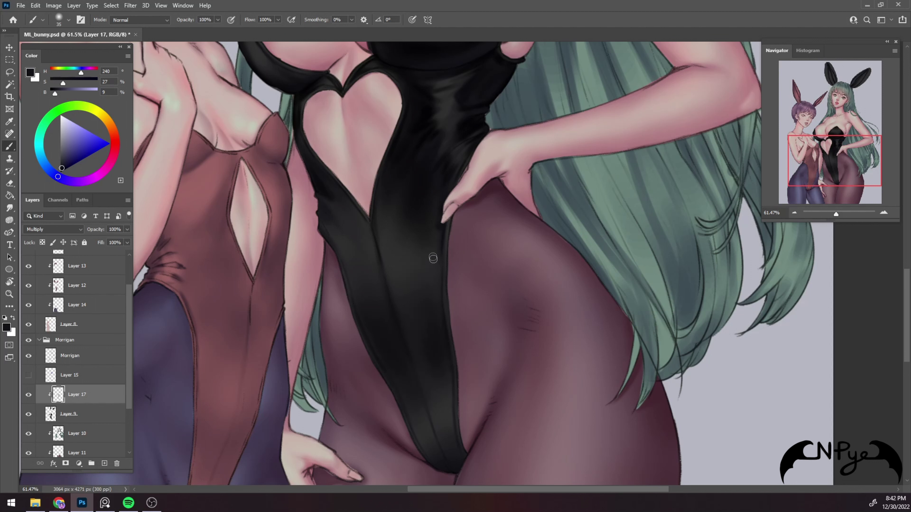
pyautogui.press('[')
pyautogui.press('[')
pyautogui.press('[')
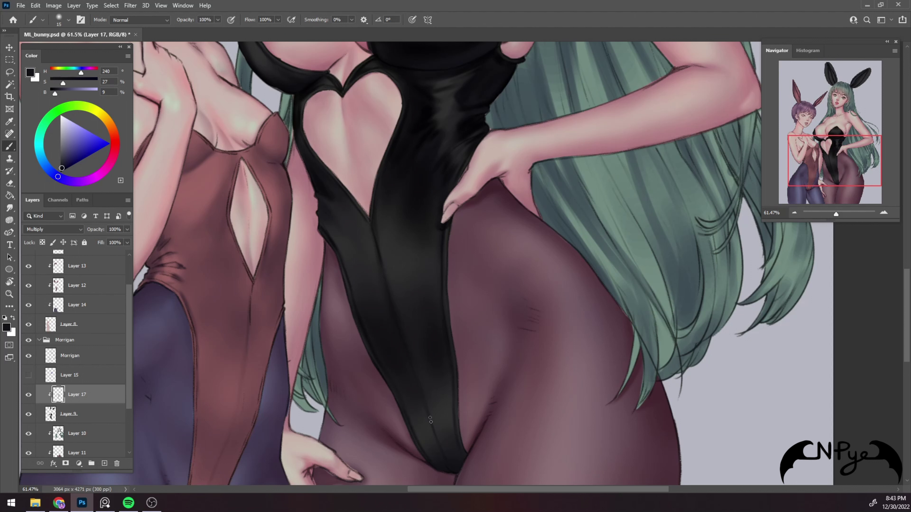
# Finish touching up the black leotard and thighs, then zoom out to 17.5% to see both girls
pyautogui.moveTo(492, 376); pyautogui.dragTo(429, 299)
pyautogui.press('[')
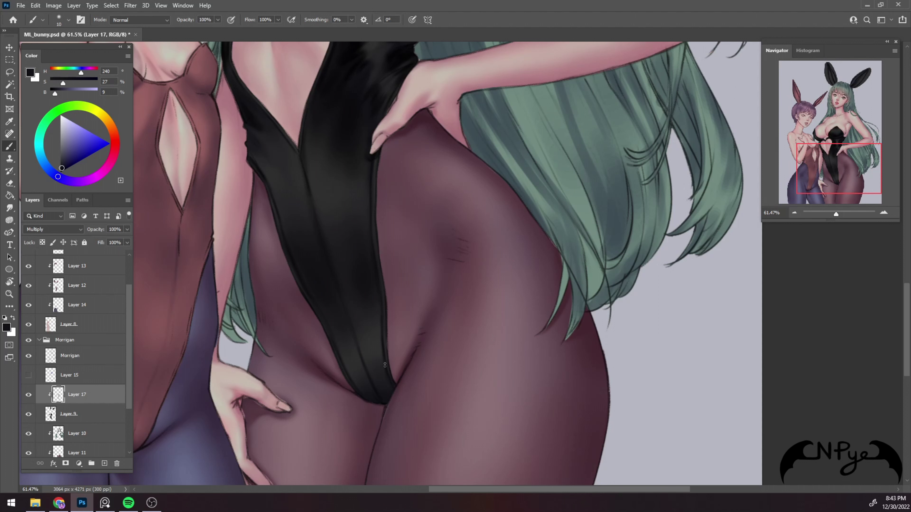
pyautogui.press(']')
pyautogui.press(']')
pyautogui.press(']')
pyautogui.press('[')
pyautogui.press(']')
pyautogui.press(']')
pyautogui.press(']')
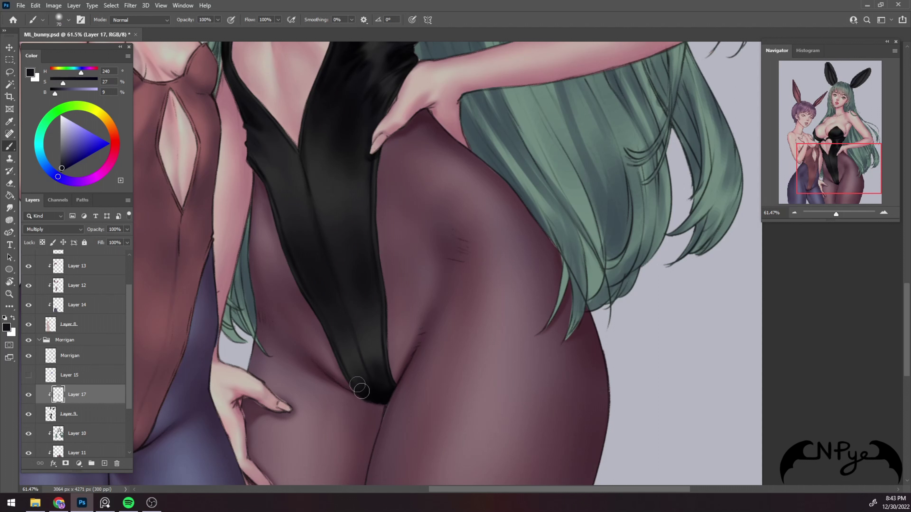
pyautogui.press(']')
pyautogui.press(']')
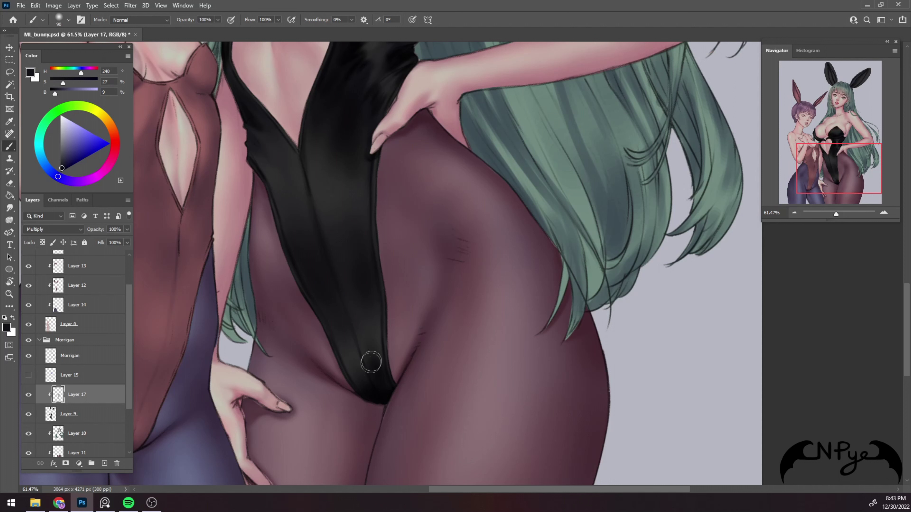
pyautogui.press('e')
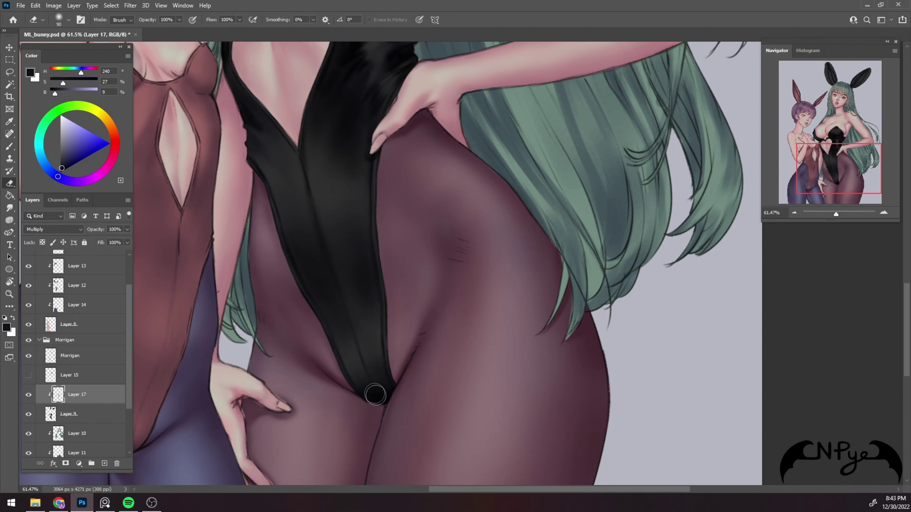
pyautogui.press('b')
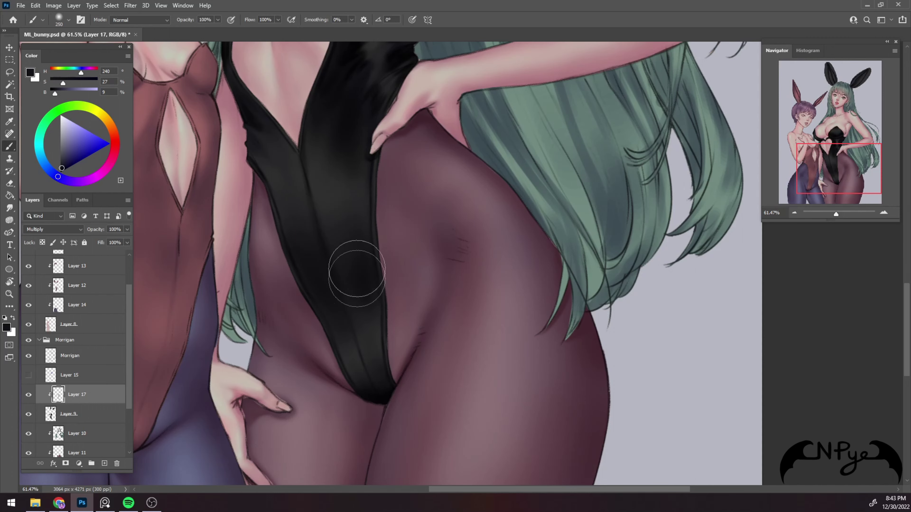
pyautogui.press(']')
pyautogui.press(']')
pyautogui.press(']')
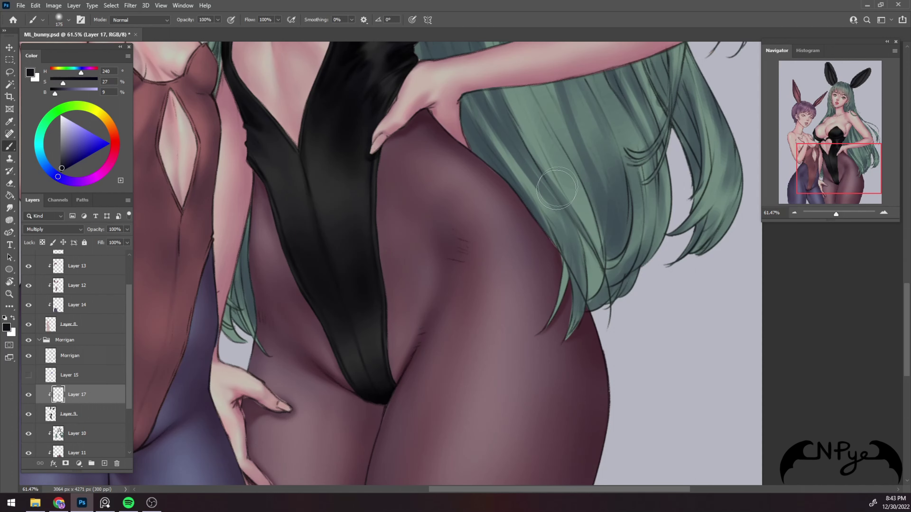
pyautogui.hotkey('ctrl', 'space')
pyautogui.moveTo(531, 264); pyautogui.dragTo(499, 258)
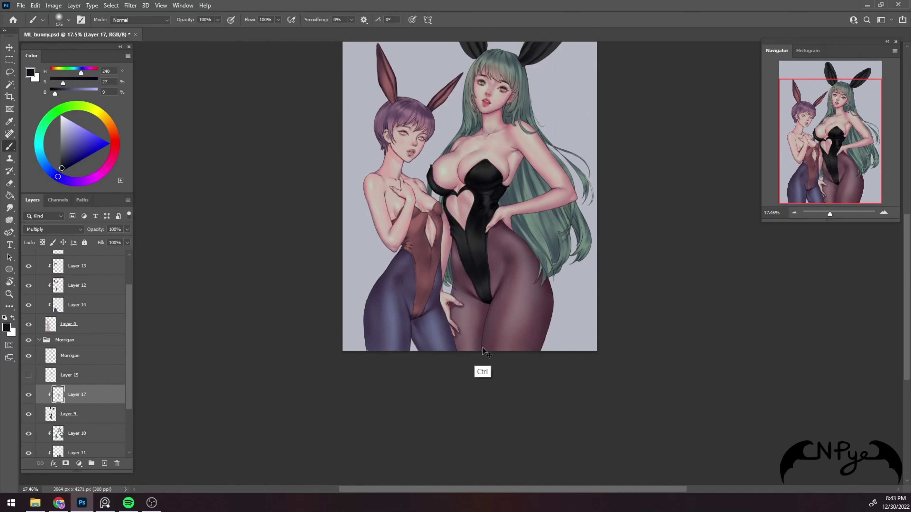
# Delete Layer 17, clip Layer 9, and release Layer 10's clipping mask
pyautogui.hotkey('ctrl', 'e')
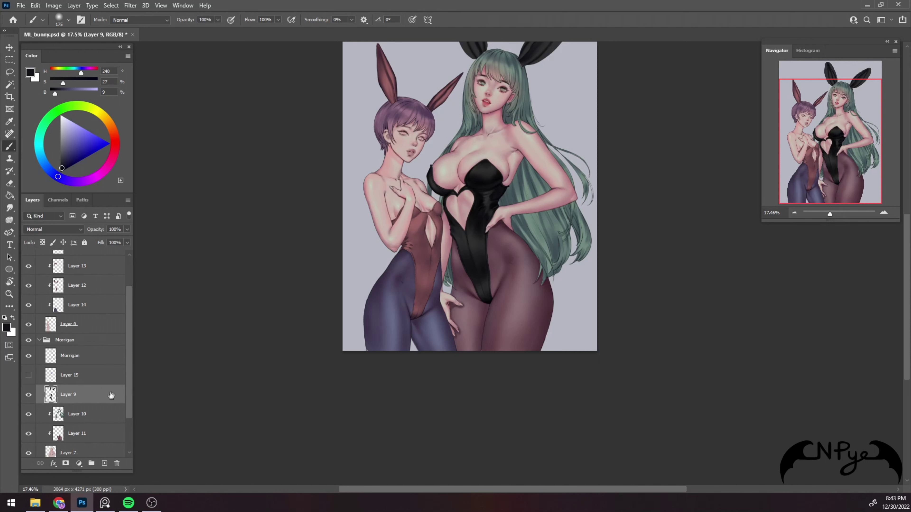
pyautogui.rightClick(95, 393)
pyautogui.click(170, 175)
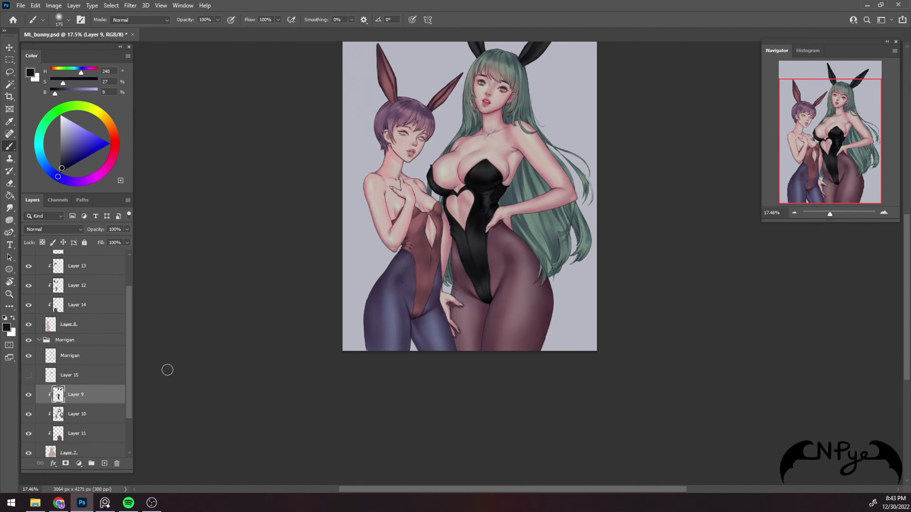
pyautogui.click(104, 416)
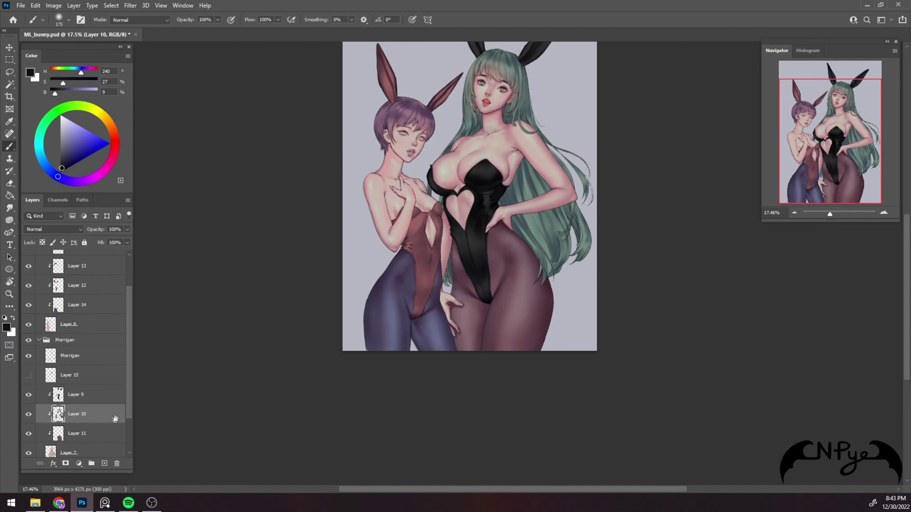
pyautogui.rightClick(98, 416)
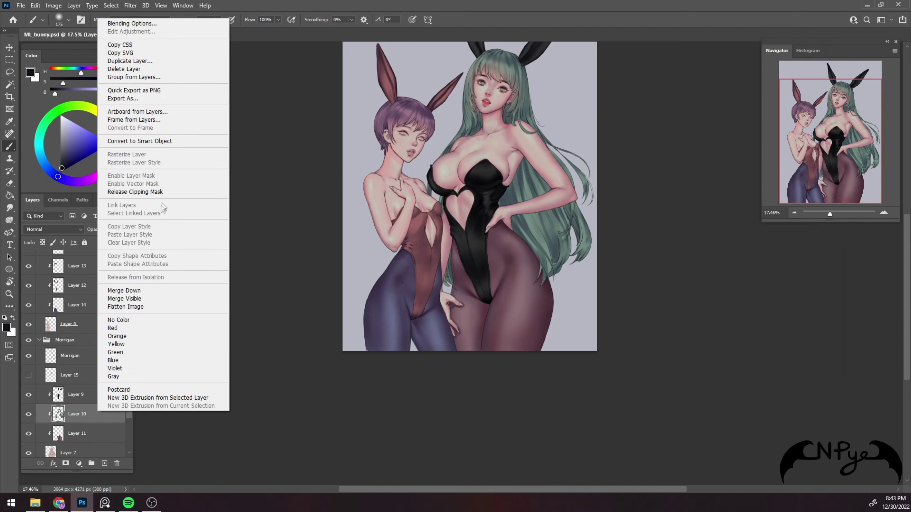
pyautogui.click(135, 192)
# Add a new Layer 17 clipped onto Layer 10 and zoom in on the girls' upper bodies
pyautogui.click(105, 464)
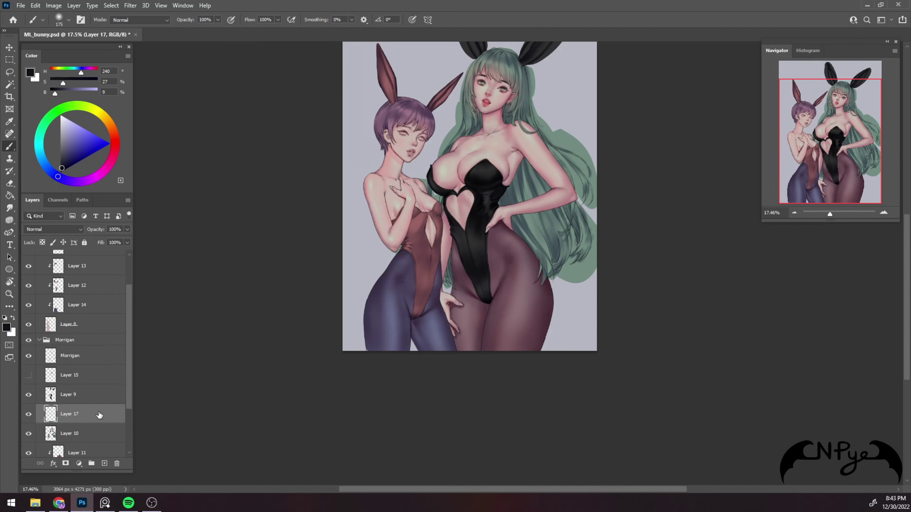
pyautogui.rightClick(99, 414)
pyautogui.click(170, 195)
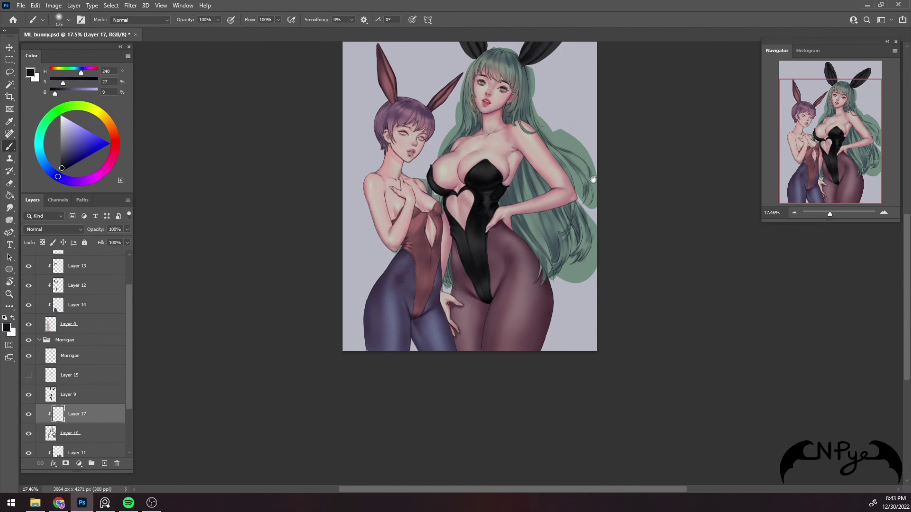
pyautogui.moveTo(594, 180); pyautogui.dragTo(576, 205)
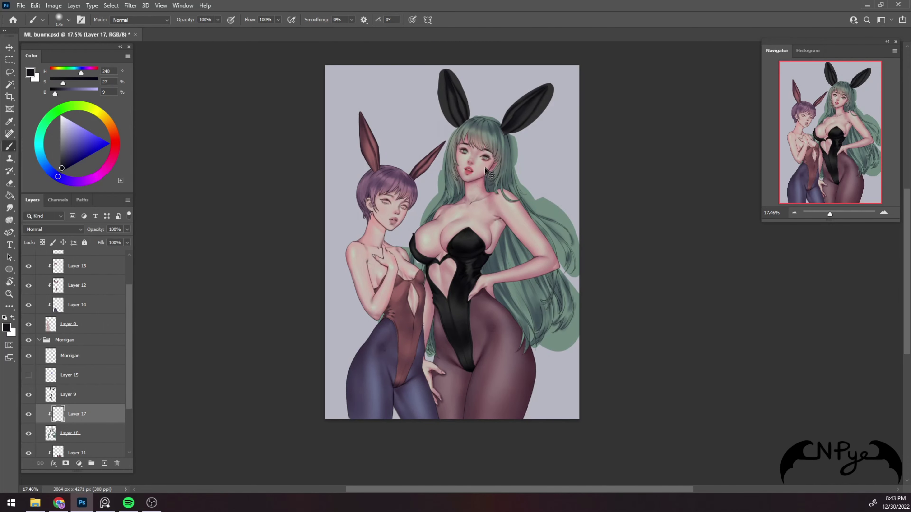
pyautogui.moveTo(488, 173); pyautogui.dragTo(514, 191)
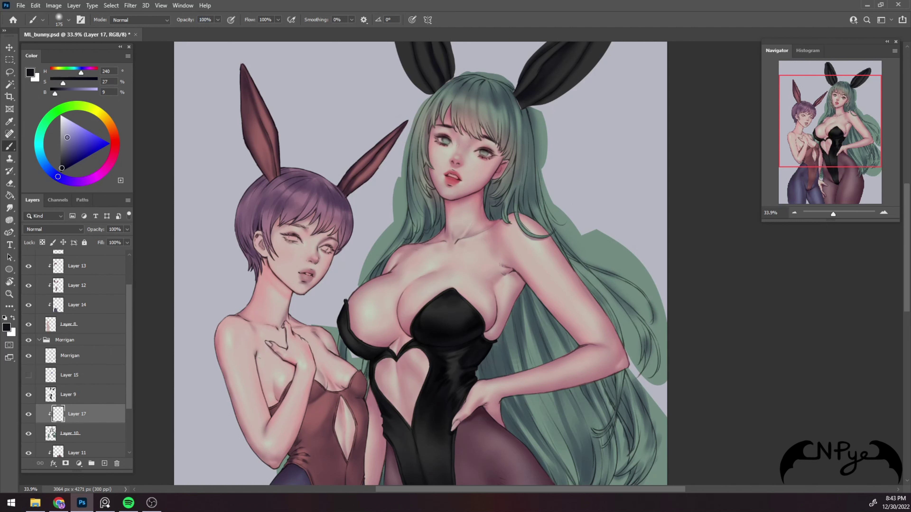
# Pick a light greyish violet colour and set Layer 17 to Multiply
pyautogui.click(66, 137)
pyautogui.press('Return')
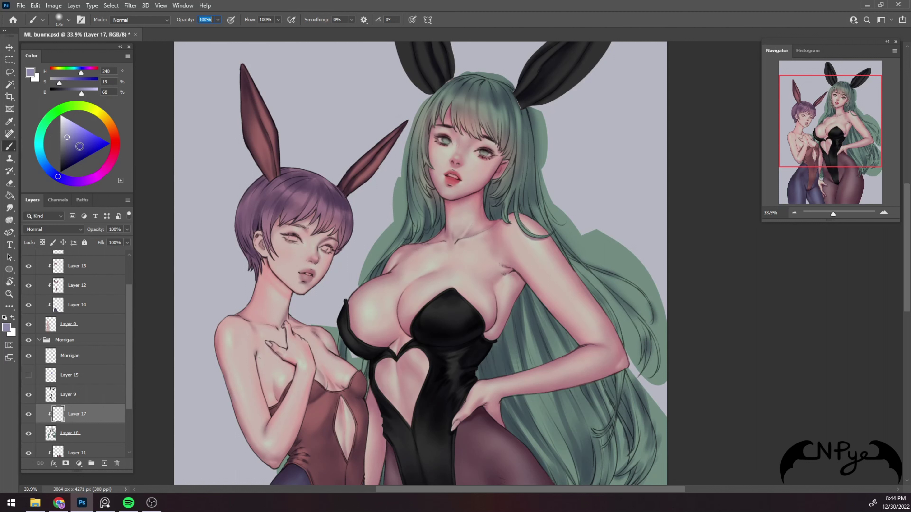
pyautogui.click(80, 230)
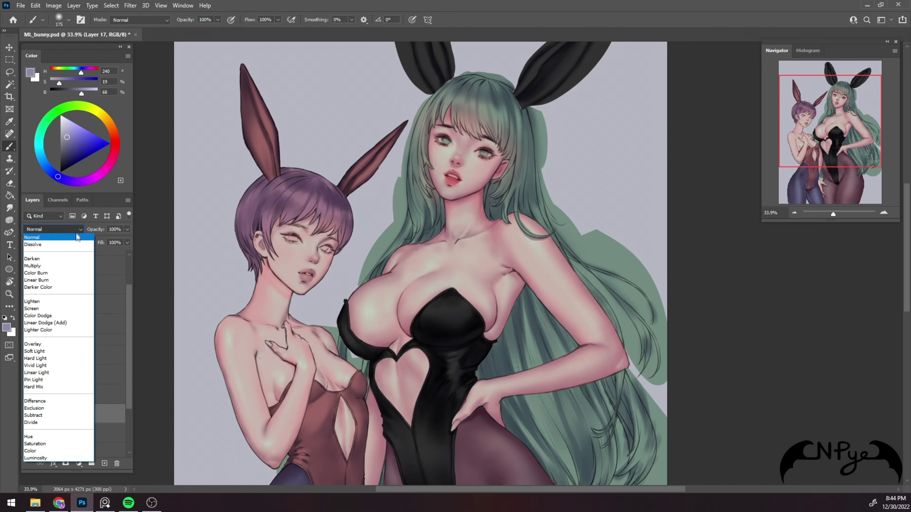
pyautogui.click(74, 269)
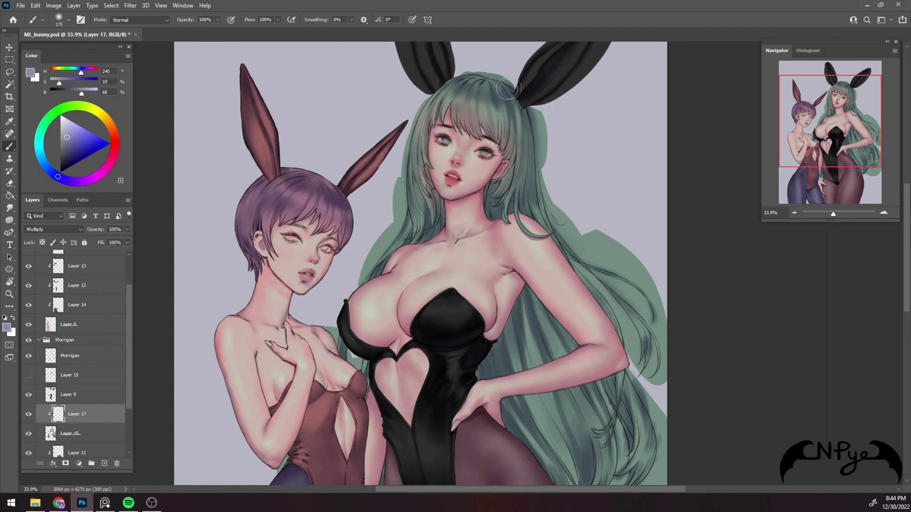
# Paint darker strands along the top of Morrigan's green hair
pyautogui.press('[')
pyautogui.press('[')
pyautogui.press('[')
pyautogui.press('[')
pyautogui.press(']')
pyautogui.press(']')
pyautogui.moveTo(466, 88)
pyautogui.mouseDown()
pyautogui.moveTo(474, 106)
pyautogui.moveTo(448, 82)
pyautogui.moveTo(513, 107)
pyautogui.moveTo(520, 121)
pyautogui.mouseUp()
pyautogui.press('[')
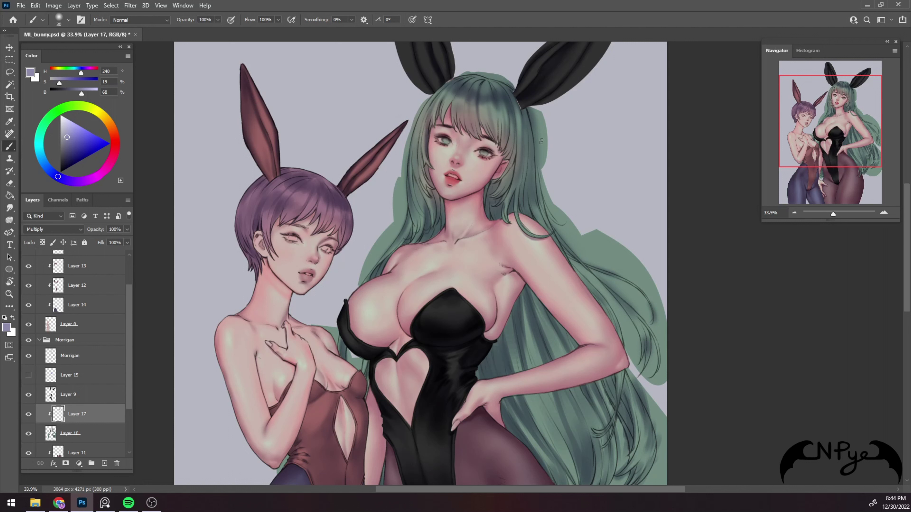
pyautogui.press(']')
pyautogui.moveTo(526, 113)
pyautogui.mouseDown()
pyautogui.moveTo(529, 153)
pyautogui.moveTo(518, 192)
pyautogui.mouseUp()
pyautogui.click(105, 503)
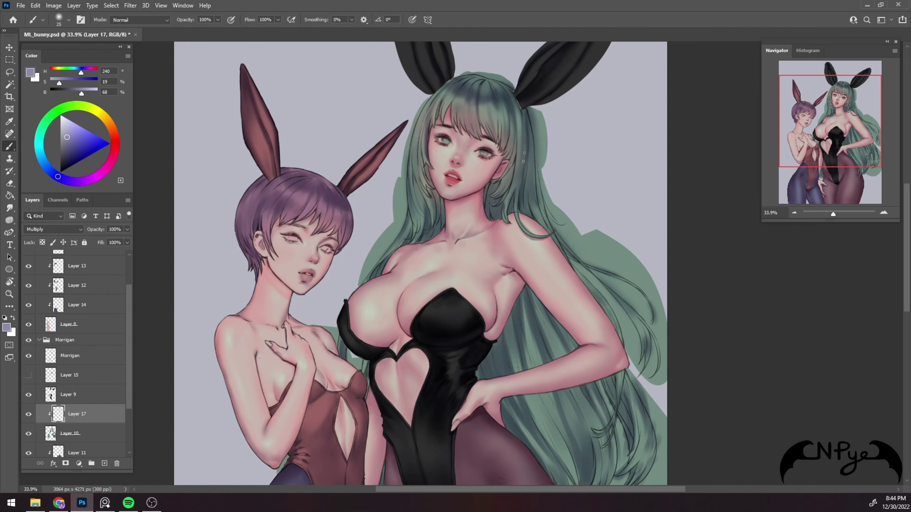
pyautogui.moveTo(523, 149)
pyautogui.mouseDown()
pyautogui.moveTo(513, 189)
pyautogui.moveTo(484, 149)
pyautogui.mouseUp()
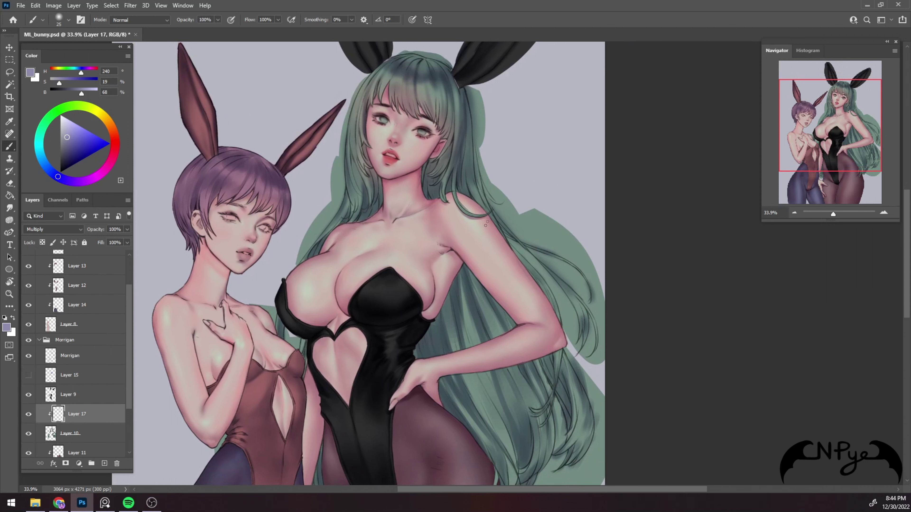
# Shade darker strands into the green hair below Morrigan's arm
pyautogui.press(']')
pyautogui.press(']')
pyautogui.press(']')
pyautogui.press(']')
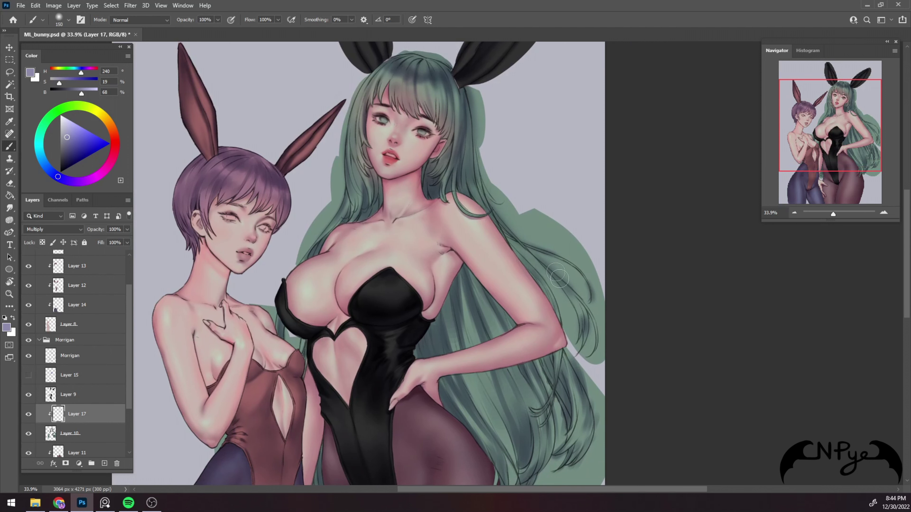
pyautogui.press('[')
pyautogui.press('[')
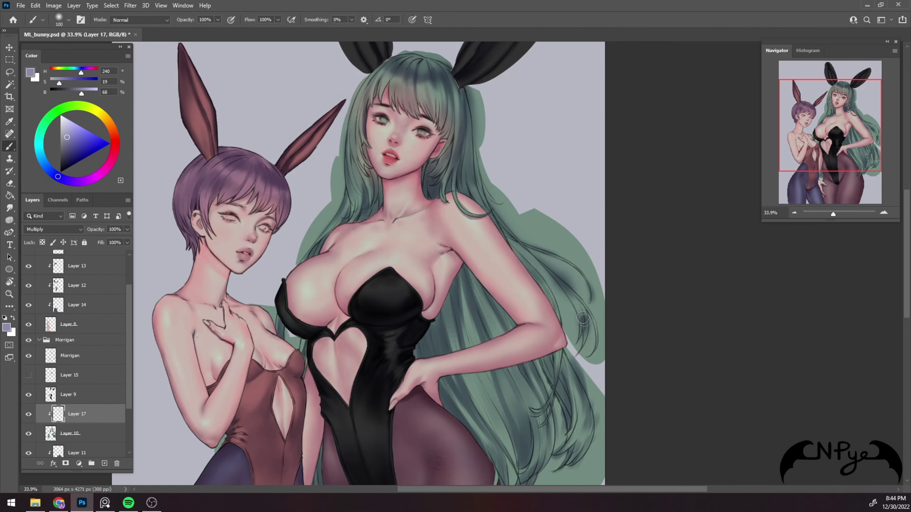
pyautogui.moveTo(596, 292); pyautogui.dragTo(573, 242)
pyautogui.press('[')
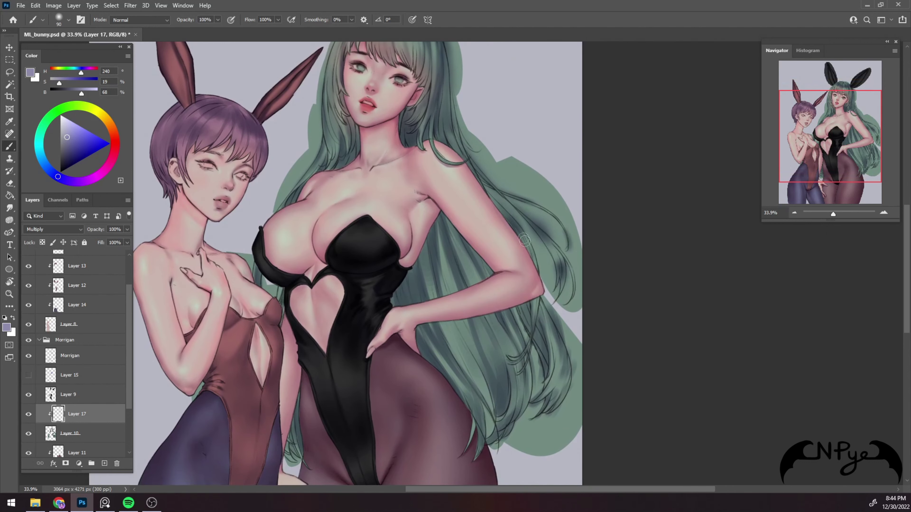
pyautogui.press('[')
pyautogui.moveTo(548, 309); pyautogui.dragTo(563, 350)
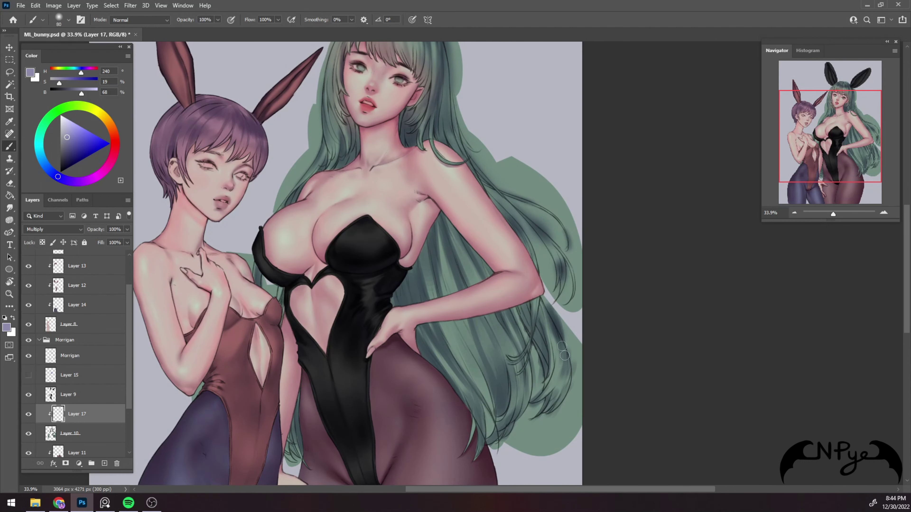
pyautogui.moveTo(549, 315); pyautogui.dragTo(567, 380)
pyautogui.moveTo(560, 341); pyautogui.dragTo(558, 368)
pyautogui.press('[')
pyautogui.press('[')
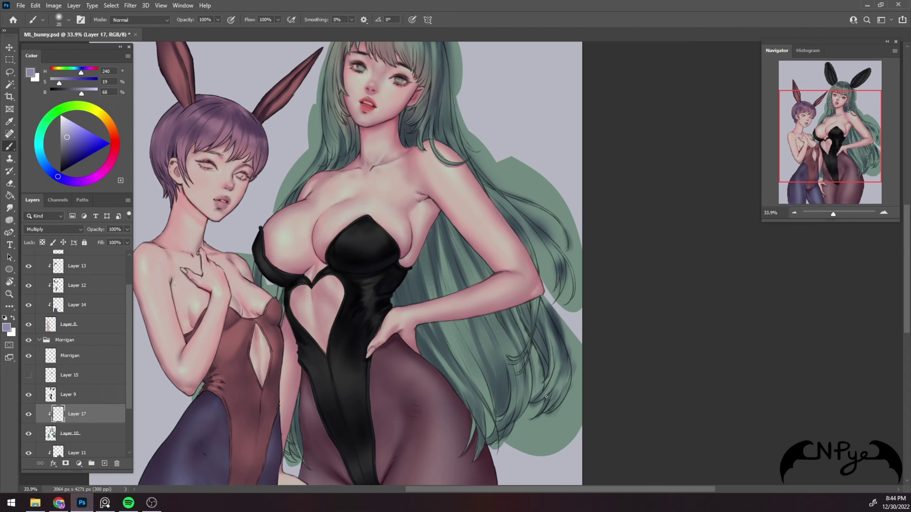
pyautogui.press(']')
pyautogui.moveTo(570, 350); pyautogui.dragTo(559, 405)
pyautogui.moveTo(562, 366)
pyautogui.mouseDown()
pyautogui.moveTo(561, 394)
pyautogui.moveTo(536, 340)
pyautogui.moveTo(539, 305)
pyautogui.mouseUp()
# Darken hair strands beside the waist and further down the hair
pyautogui.press('[')
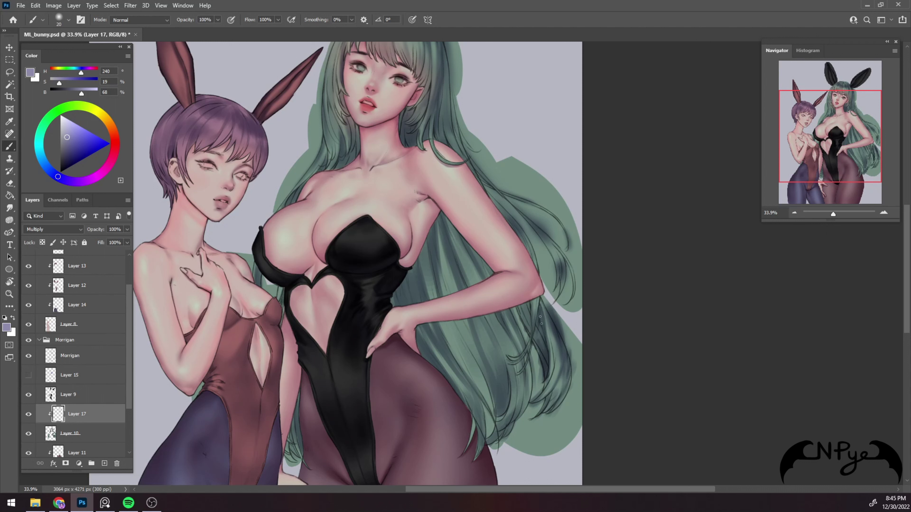
pyautogui.moveTo(549, 347); pyautogui.dragTo(541, 321)
pyautogui.moveTo(552, 366)
pyautogui.mouseDown()
pyautogui.moveTo(545, 324)
pyautogui.moveTo(536, 350)
pyautogui.moveTo(544, 343)
pyautogui.mouseUp()
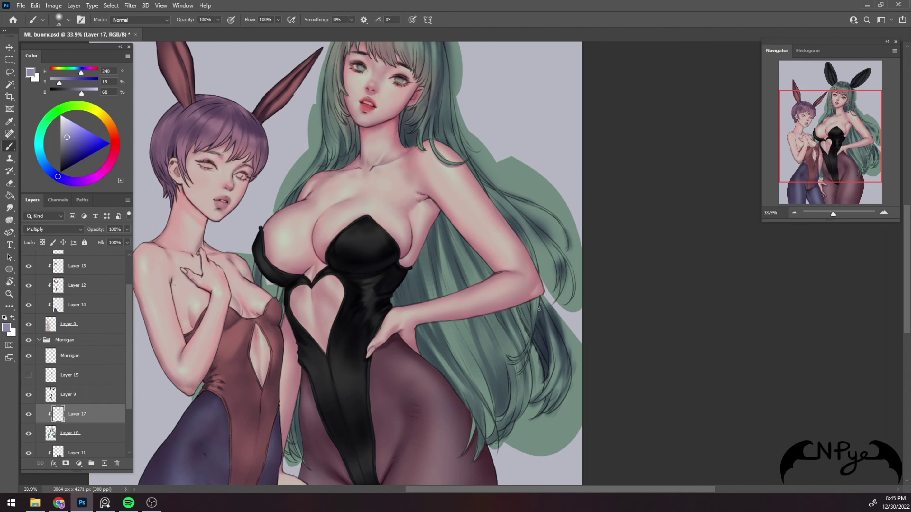
pyautogui.moveTo(527, 306)
pyautogui.mouseDown()
pyautogui.moveTo(527, 335)
pyautogui.moveTo(524, 305)
pyautogui.mouseUp()
pyautogui.press(']')
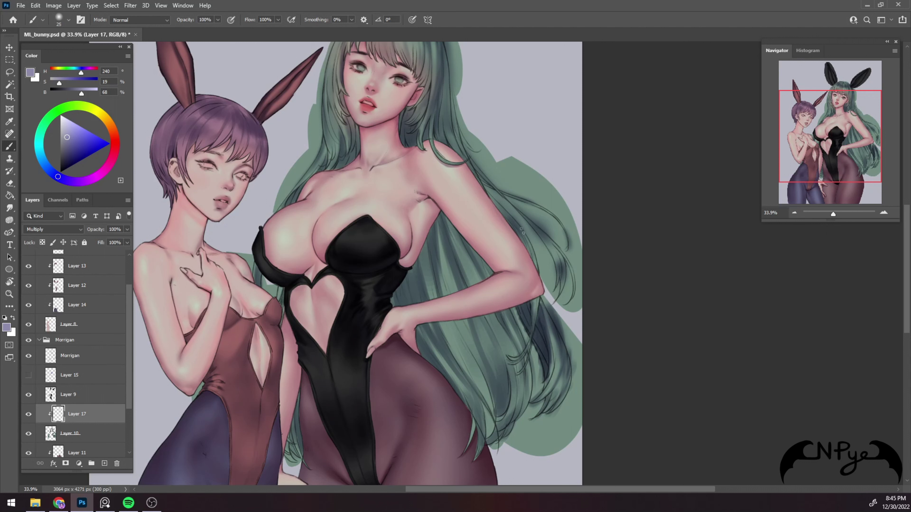
pyautogui.moveTo(538, 274); pyautogui.dragTo(532, 251)
pyautogui.press(']')
pyautogui.moveTo(555, 389); pyautogui.dragTo(538, 418)
pyautogui.press(']')
pyautogui.moveTo(522, 380); pyautogui.dragTo(513, 420)
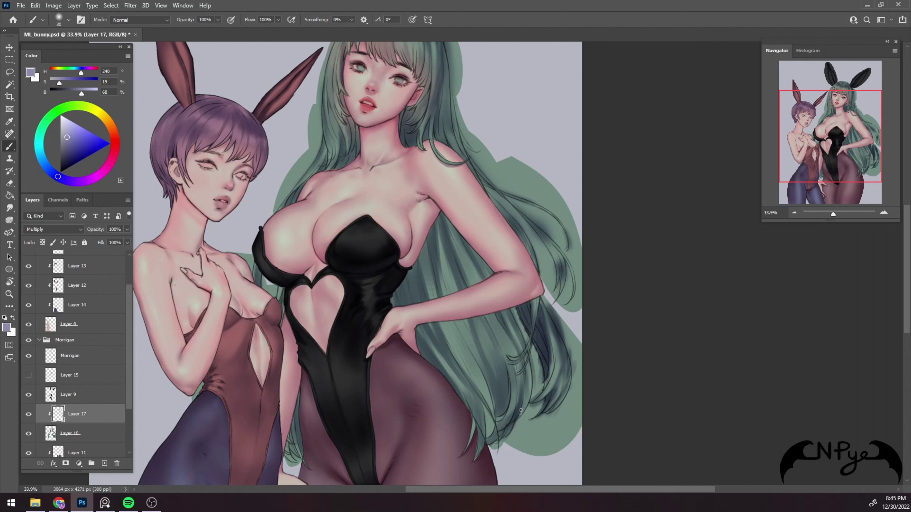
pyautogui.moveTo(520, 411); pyautogui.dragTo(529, 361)
pyautogui.press(']')
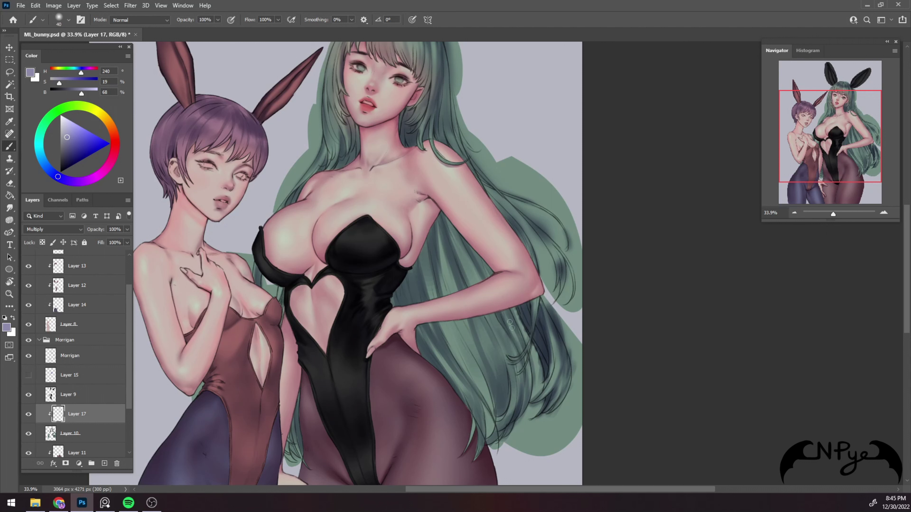
pyautogui.moveTo(515, 384); pyautogui.dragTo(514, 398)
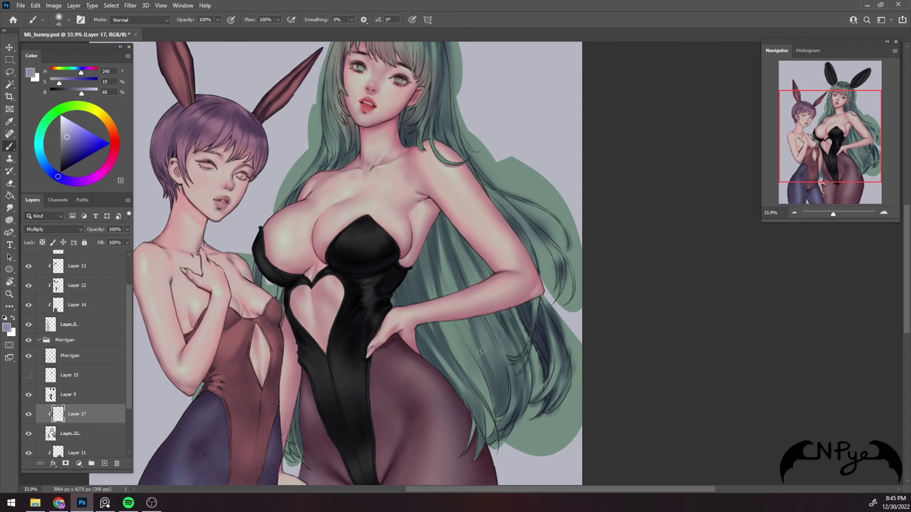
pyautogui.moveTo(474, 342)
pyautogui.mouseDown()
pyautogui.moveTo(498, 382)
pyautogui.moveTo(486, 320)
pyautogui.mouseUp()
pyautogui.moveTo(498, 353); pyautogui.dragTo(491, 333)
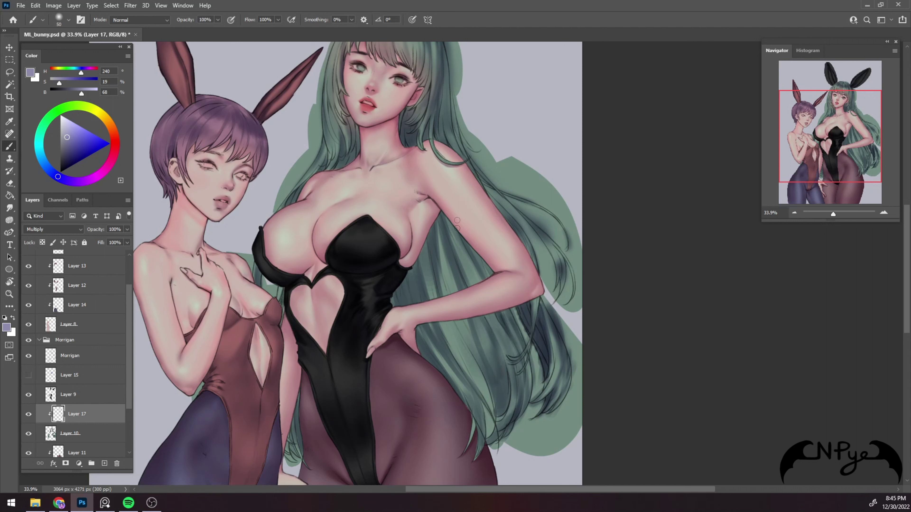
# Paint thin dark strands on the lower hair out to the tips
pyautogui.press(']')
pyautogui.press(']')
pyautogui.press(']')
pyautogui.moveTo(450, 221); pyautogui.dragTo(452, 292)
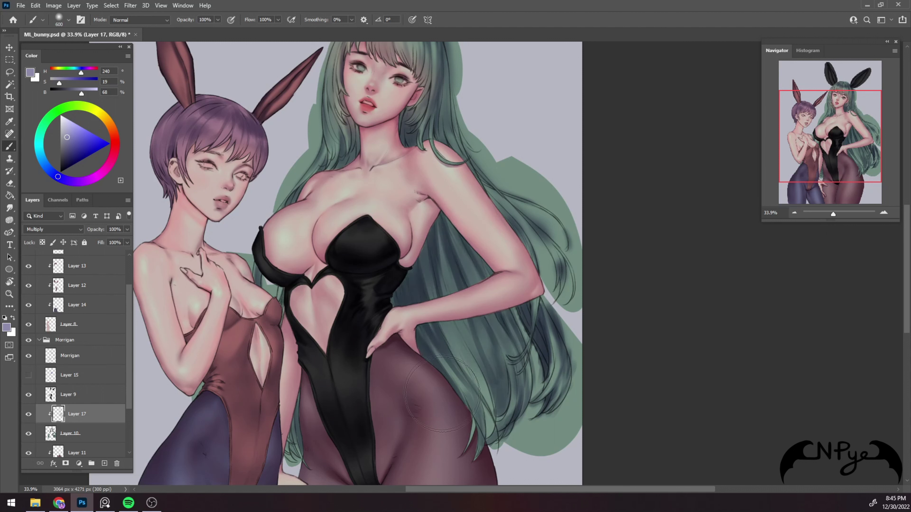
pyautogui.press('[')
pyautogui.press('[')
pyautogui.press('[')
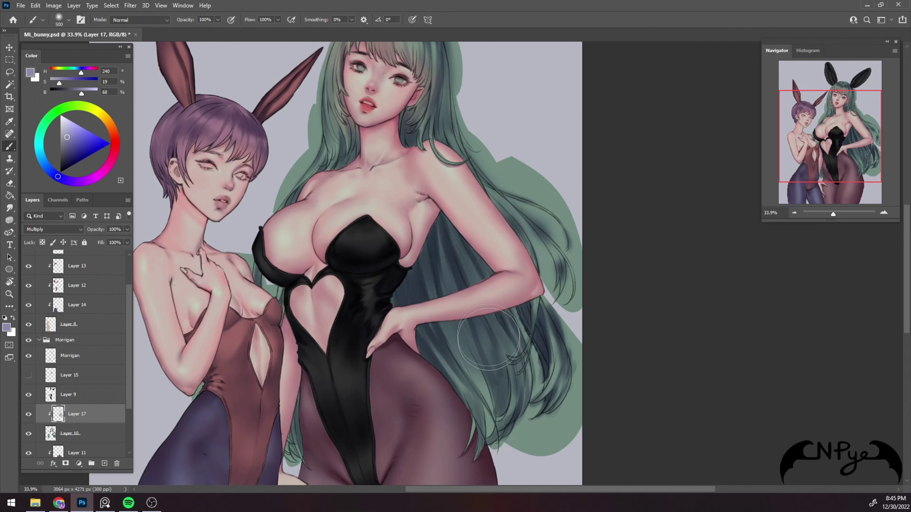
pyautogui.moveTo(474, 372); pyautogui.dragTo(493, 436)
pyautogui.press('[')
pyautogui.press('[')
pyautogui.press('[')
pyautogui.moveTo(511, 400)
pyautogui.mouseDown()
pyautogui.moveTo(494, 439)
pyautogui.moveTo(462, 458)
pyautogui.mouseUp()
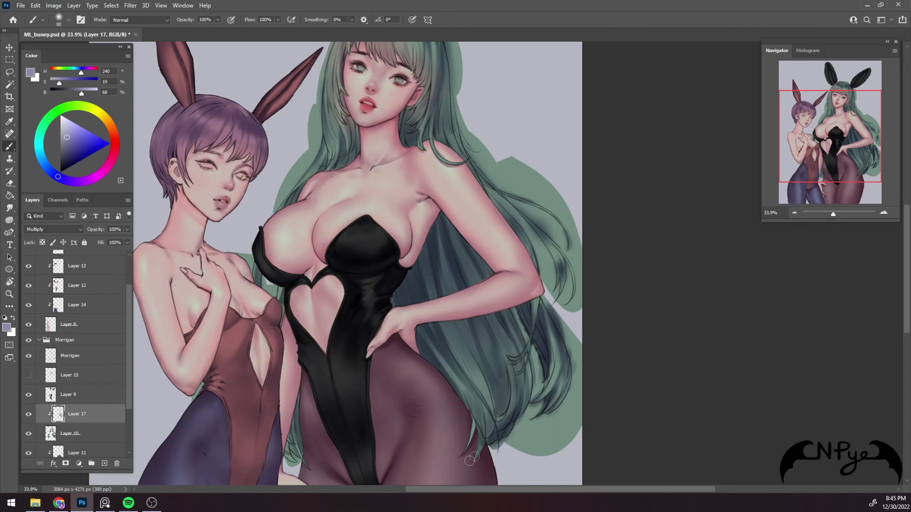
pyautogui.press(']')
pyautogui.press(']')
pyautogui.press(']')
pyautogui.press(']')
pyautogui.press(']')
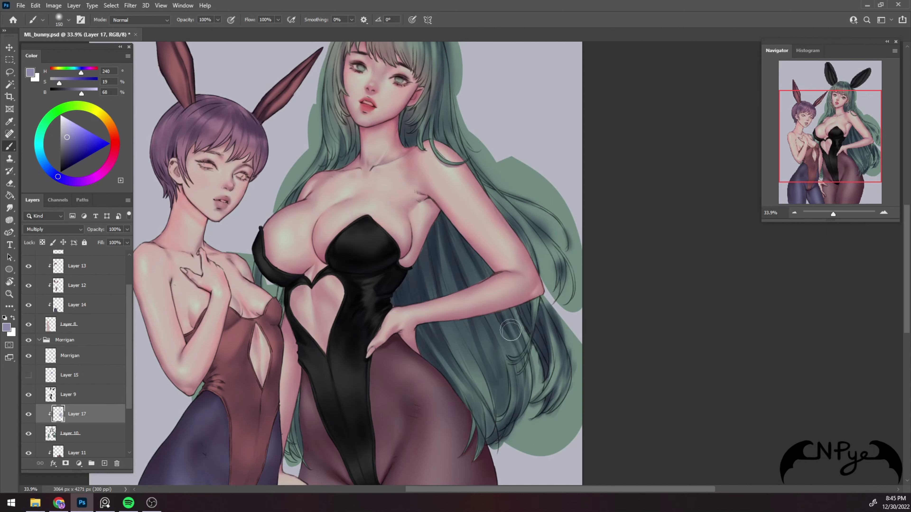
# Add dark strokes to the hair beside Morrigan's face
pyautogui.scroll(3, 429, 333)
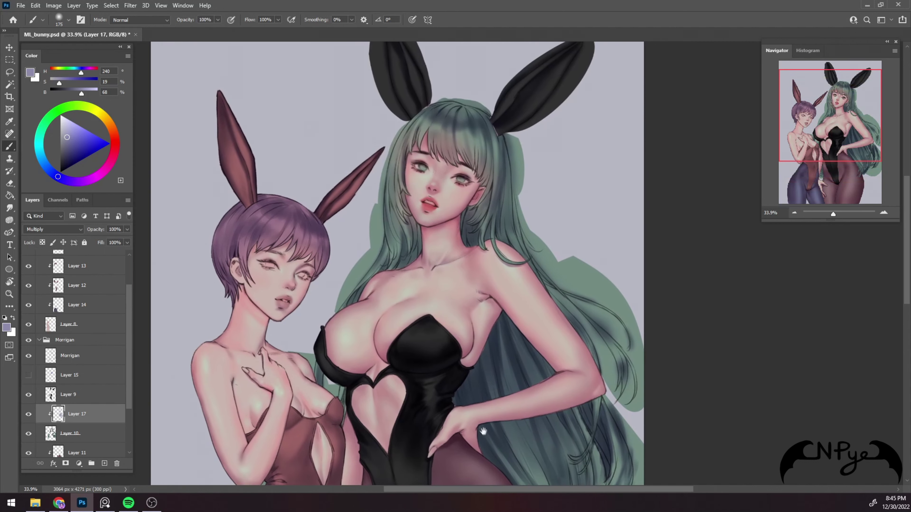
pyautogui.press('[')
pyautogui.press('[')
pyautogui.press('[')
pyautogui.press('[')
pyautogui.press('[')
pyautogui.press('[')
pyautogui.press('[')
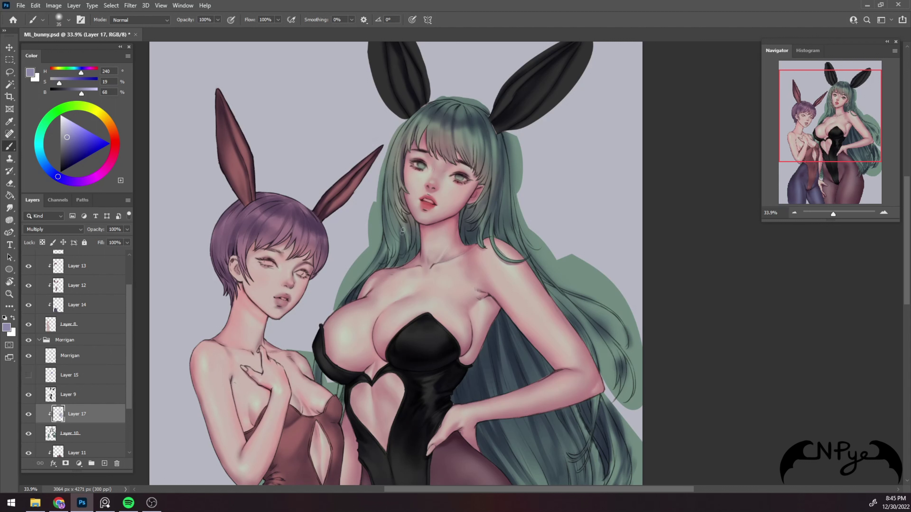
pyautogui.press(']')
pyautogui.moveTo(388, 200); pyautogui.dragTo(400, 231)
pyautogui.press('[')
pyautogui.moveTo(394, 176); pyautogui.dragTo(405, 217)
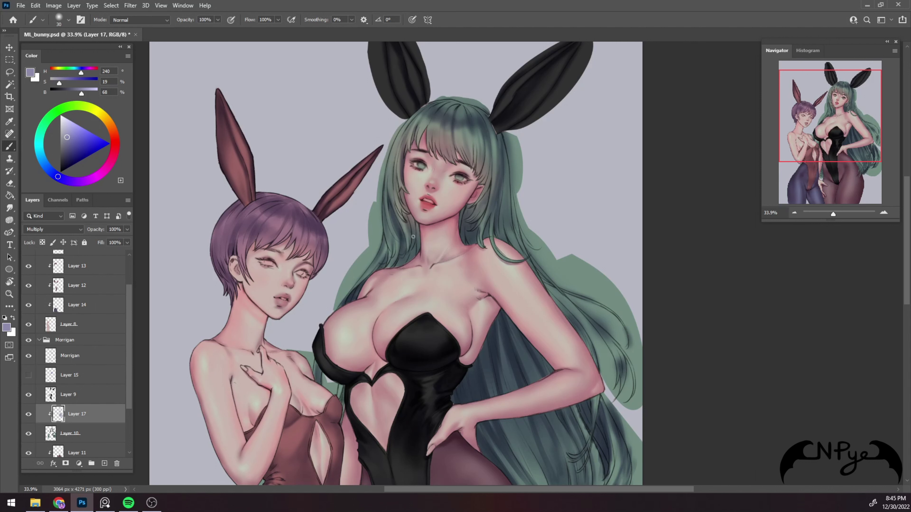
pyautogui.moveTo(414, 275); pyautogui.dragTo(425, 159)
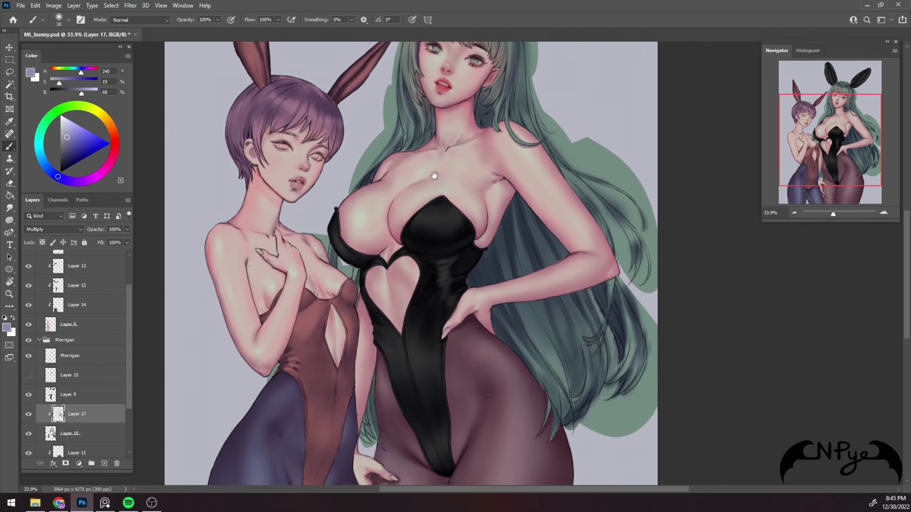
# Hide the Lilith group, darken Morrigan's arm and torso edge, then show Lilith again
pyautogui.moveTo(130, 284); pyautogui.dragTo(129, 259)
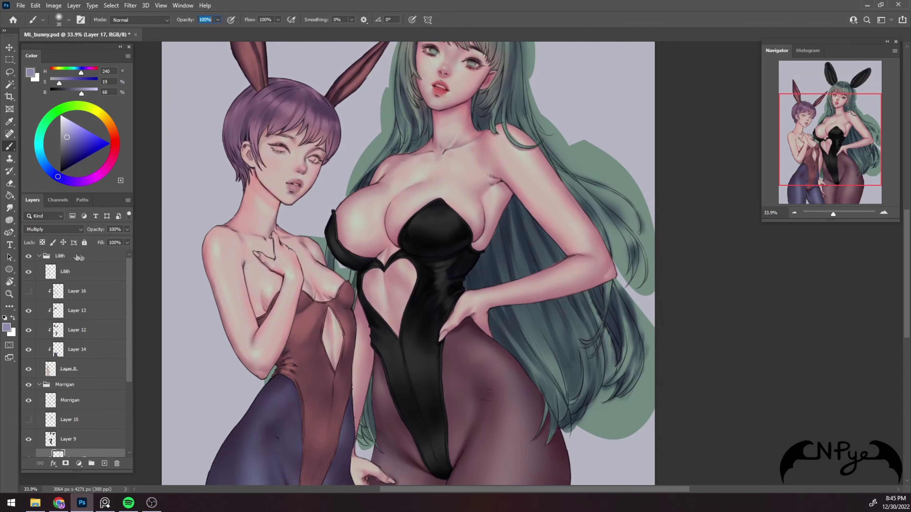
pyautogui.click(28, 255)
pyautogui.press('Return')
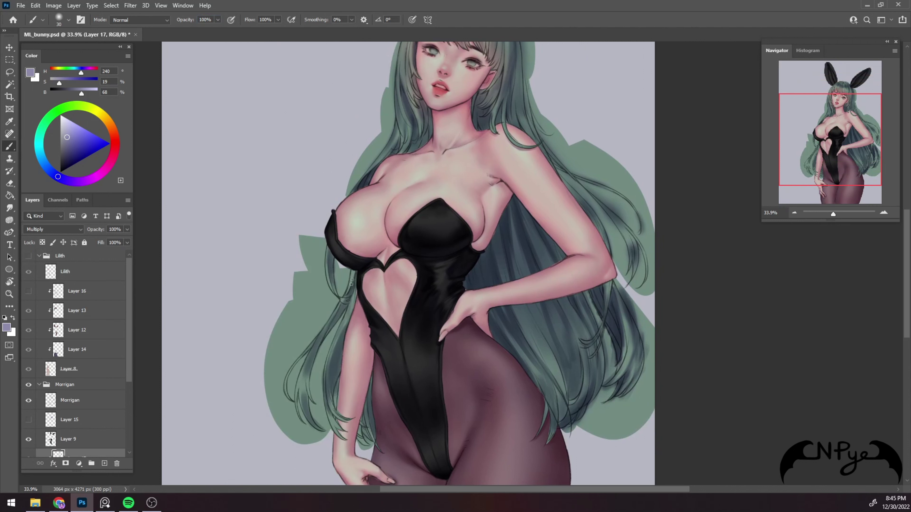
pyautogui.press(']')
pyautogui.press(']')
pyautogui.moveTo(345, 335)
pyautogui.mouseDown()
pyautogui.moveTo(341, 360)
pyautogui.moveTo(306, 360)
pyautogui.moveTo(311, 427)
pyautogui.mouseUp()
pyautogui.moveTo(365, 406); pyautogui.dragTo(372, 361)
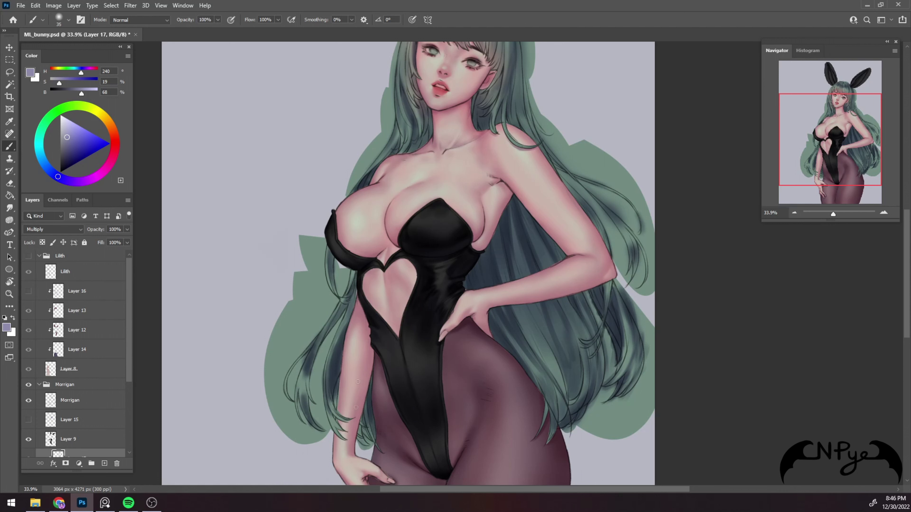
pyautogui.click(28, 255)
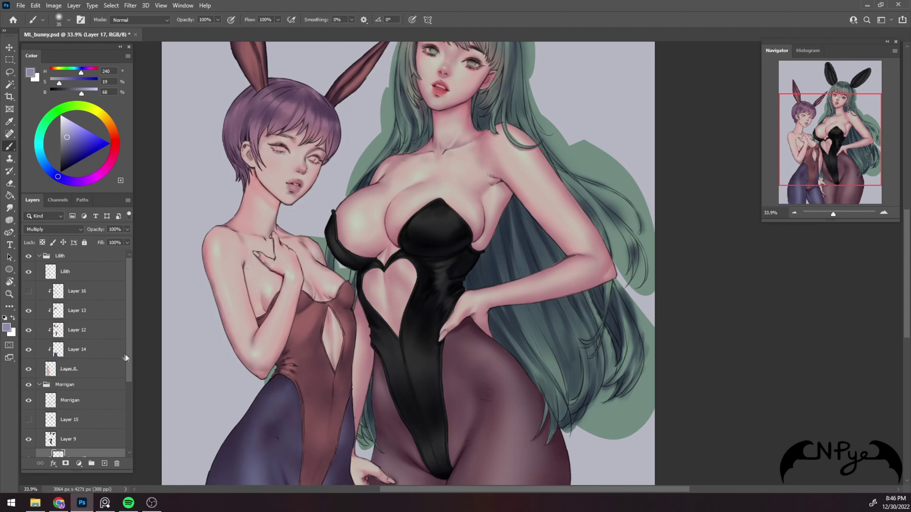
# Delete Layer 17 and clip Layers 10, 9 and 15 to hide the green backdrop shape
pyautogui.moveTo(126, 358); pyautogui.dragTo(126, 402)
pyautogui.rightClick(104, 377)
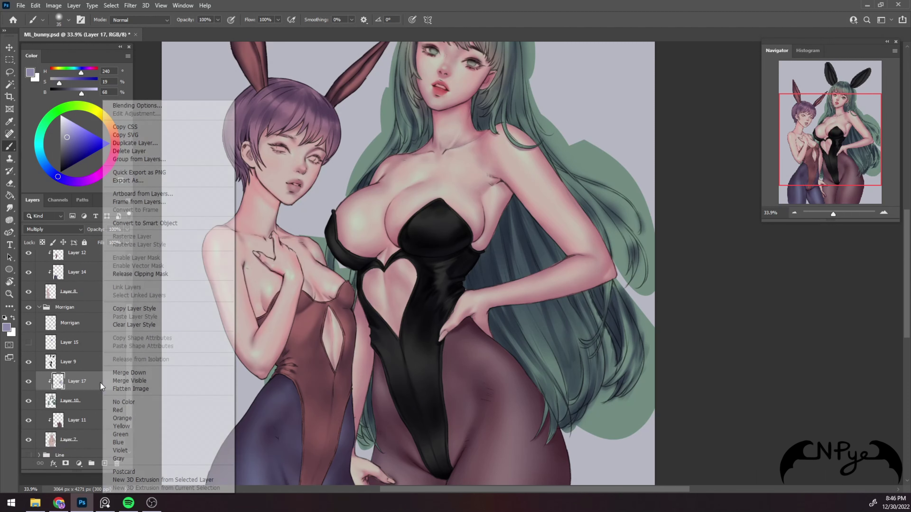
pyautogui.click(267, 226)
pyautogui.hotkey('ctrl', 'e')
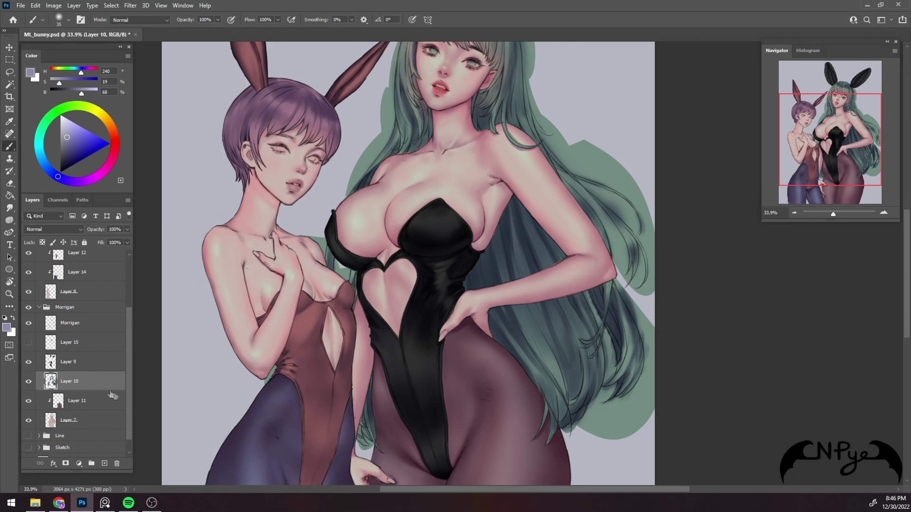
pyautogui.rightClick(93, 385)
pyautogui.click(164, 300)
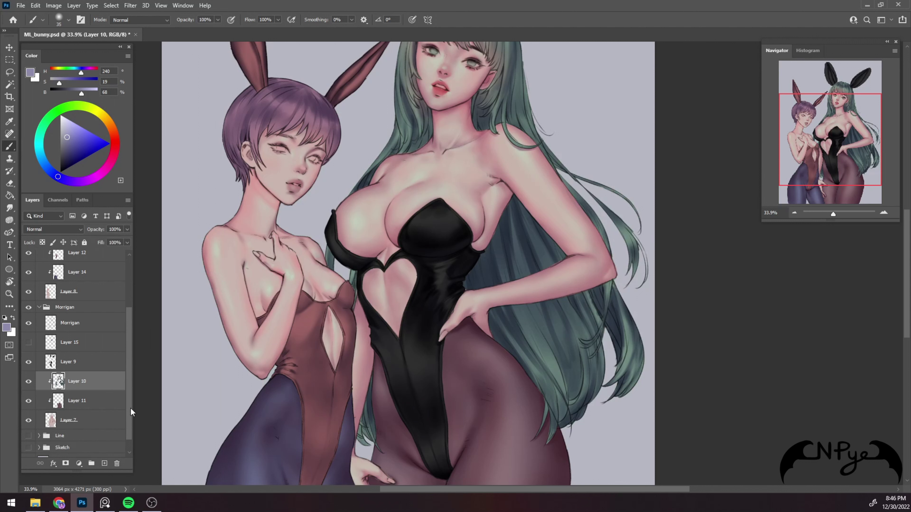
pyautogui.click(104, 364)
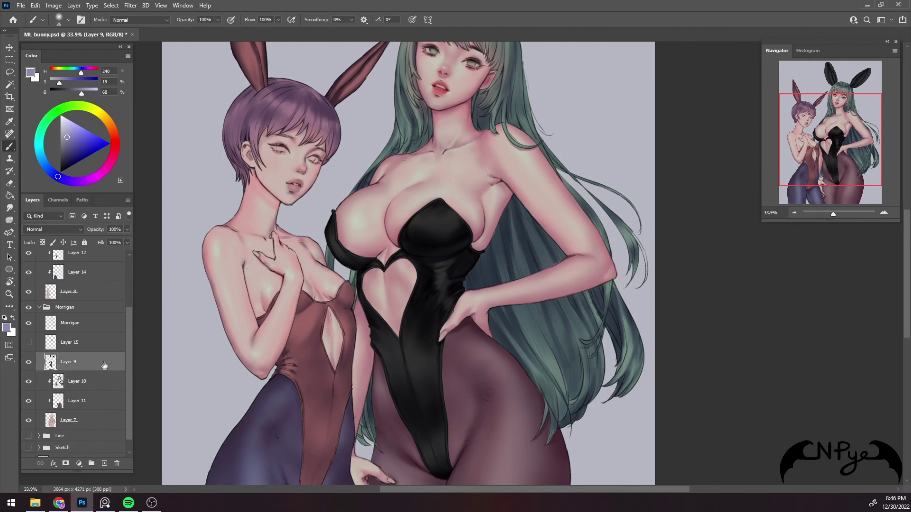
pyautogui.keyDown('ctrl'); pyautogui.click(106, 345); pyautogui.keyUp('ctrl')
pyautogui.rightClick(105, 345)
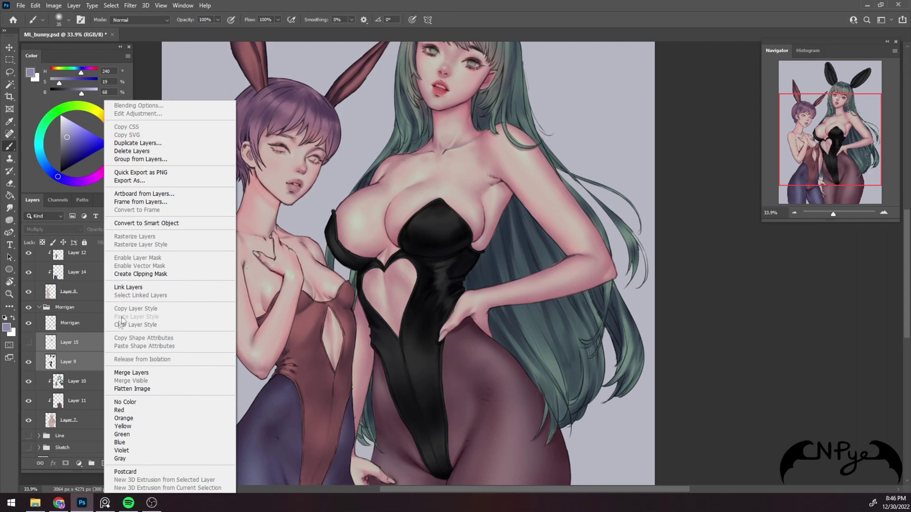
pyautogui.click(156, 274)
# Release the clipping masks on Lilith's Layers 16, 13 and 12
pyautogui.scroll(-3, 542, 222)
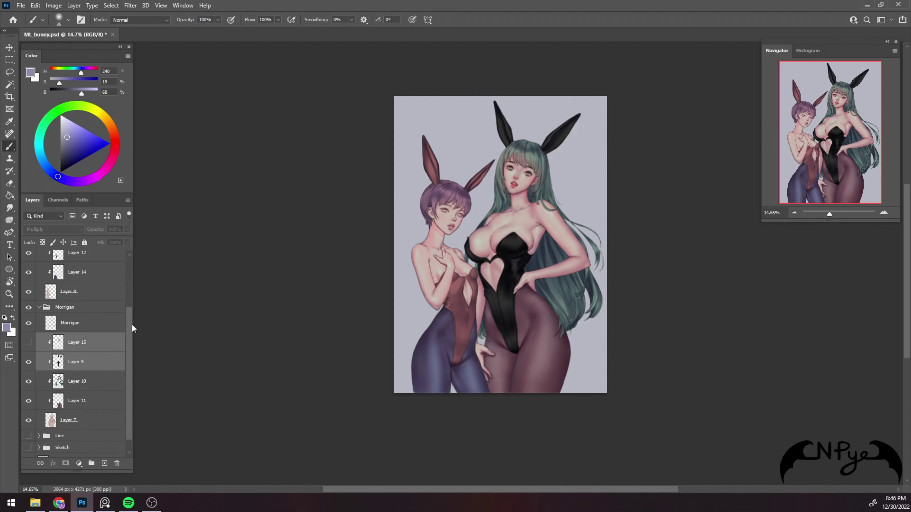
pyautogui.moveTo(132, 328); pyautogui.dragTo(131, 276)
pyautogui.click(104, 329)
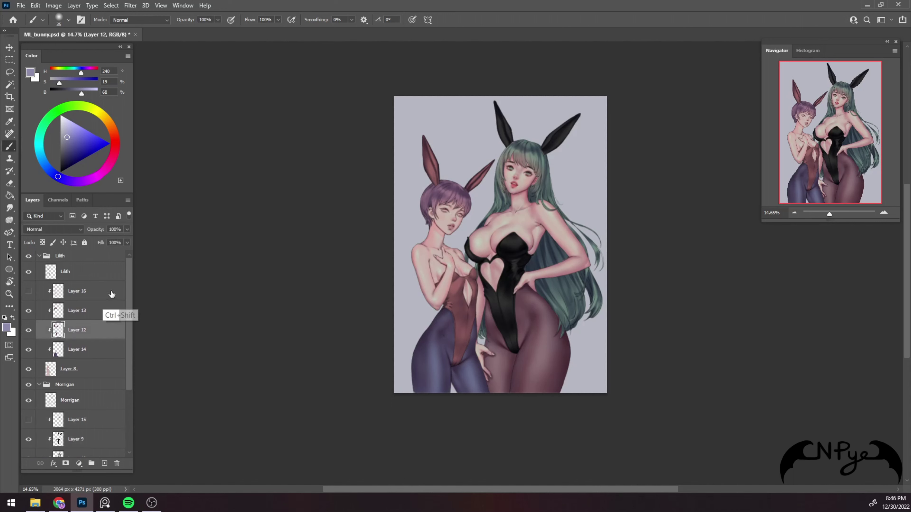
pyautogui.keyDown('shift'); pyautogui.click(103, 291); pyautogui.keyUp('shift')
pyautogui.rightClick(99, 290)
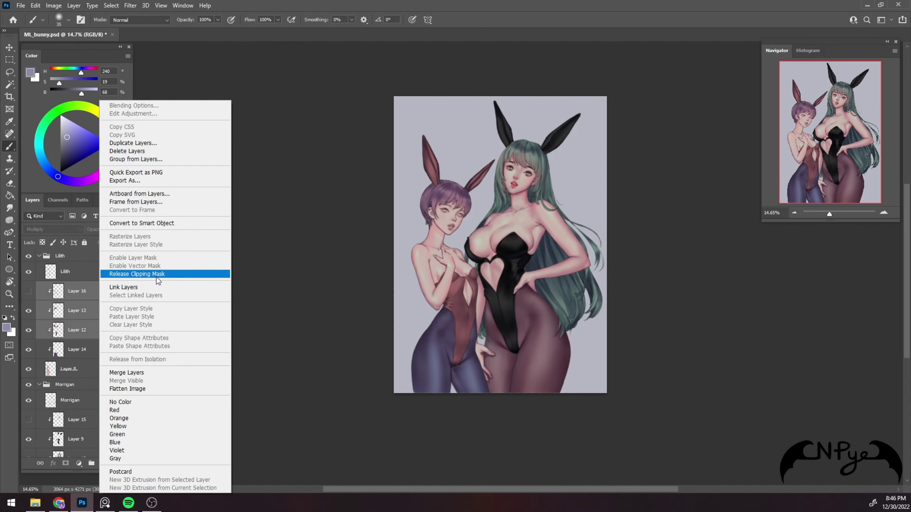
pyautogui.click(157, 274)
# Add a new Layer 17 clipped to Layer 12 in Multiply mode
pyautogui.click(96, 334)
pyautogui.click(104, 463)
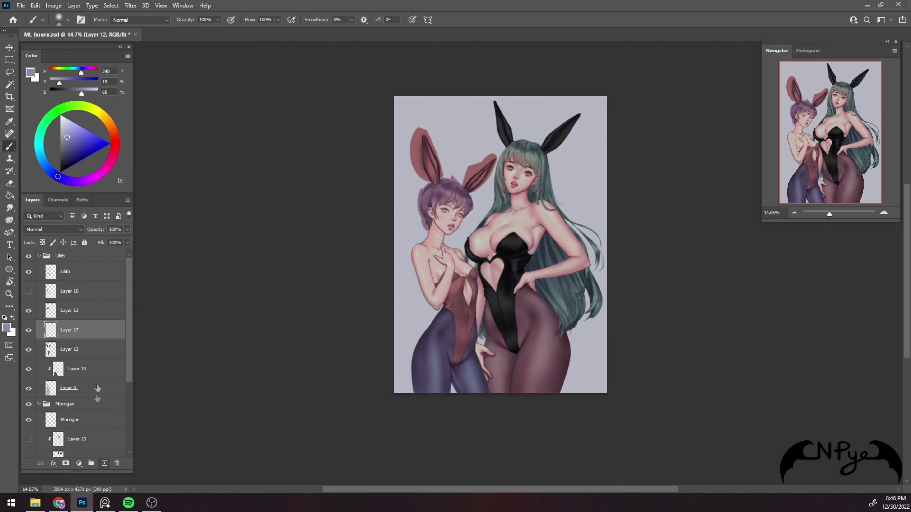
pyautogui.rightClick(104, 333)
pyautogui.click(143, 274)
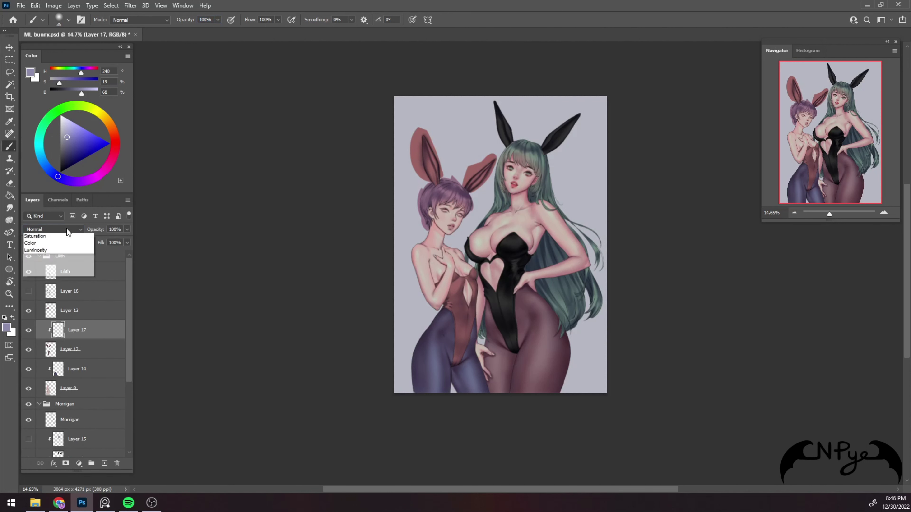
pyautogui.click(81, 229)
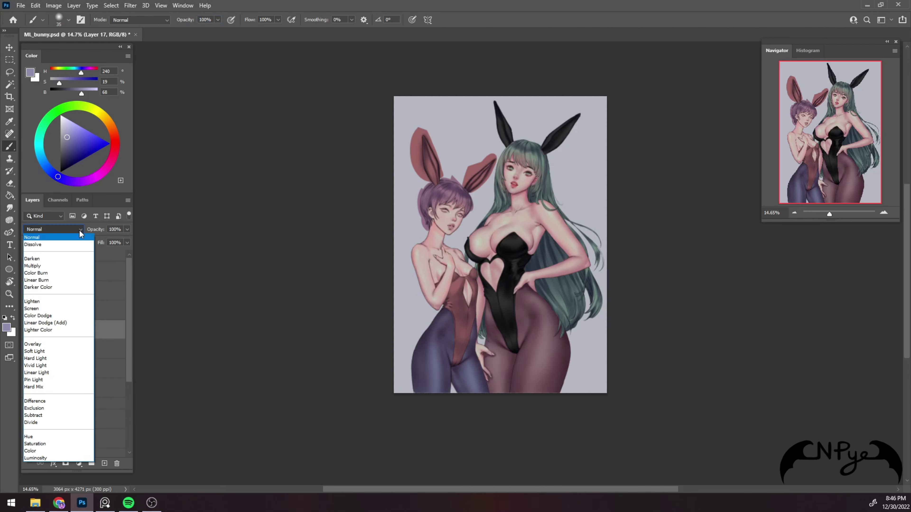
pyautogui.click(68, 270)
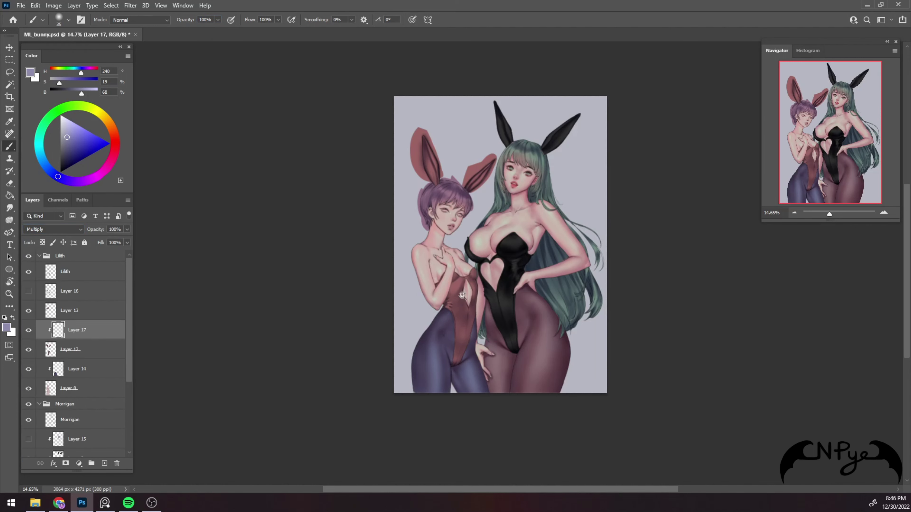
# Paint darker, softer shading over the brown costume fold below Lilith's chest cutout
pyautogui.scroll(5, 461, 294)
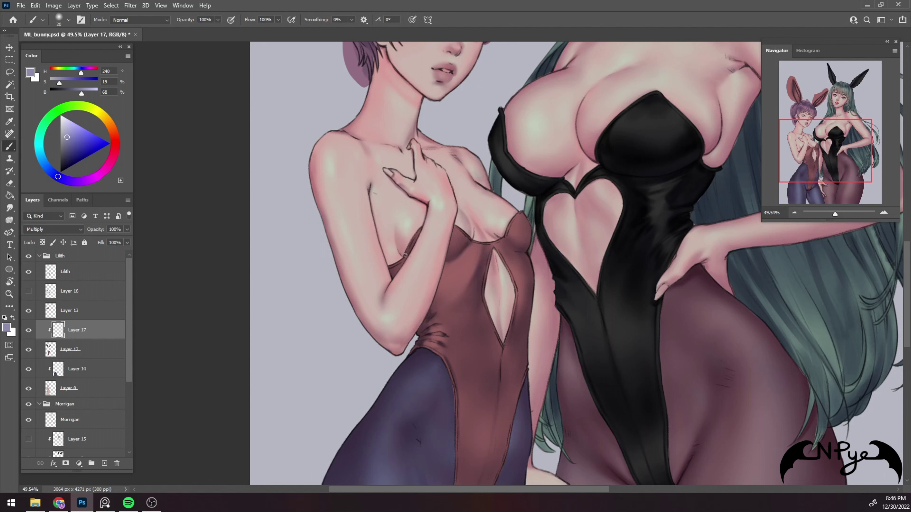
pyautogui.hscroll(2, 477, 214)
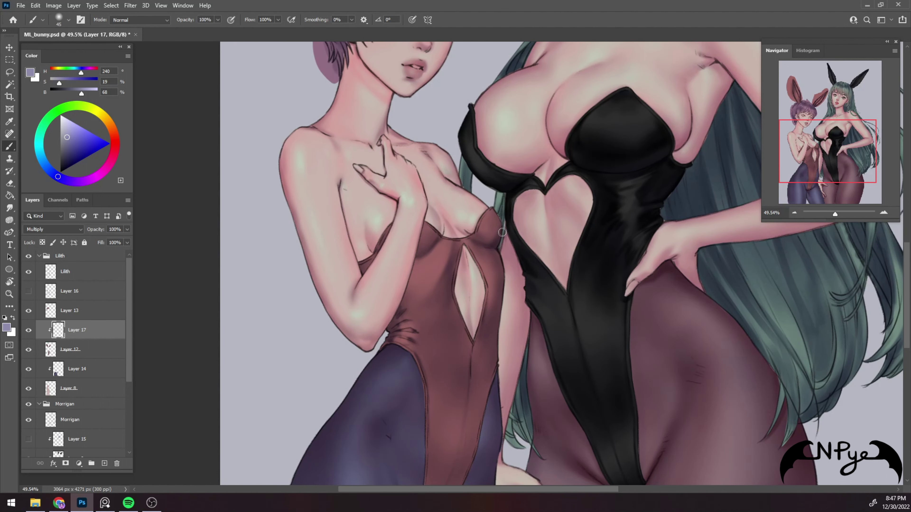
pyautogui.press(']')
pyautogui.press(']')
pyautogui.press('[')
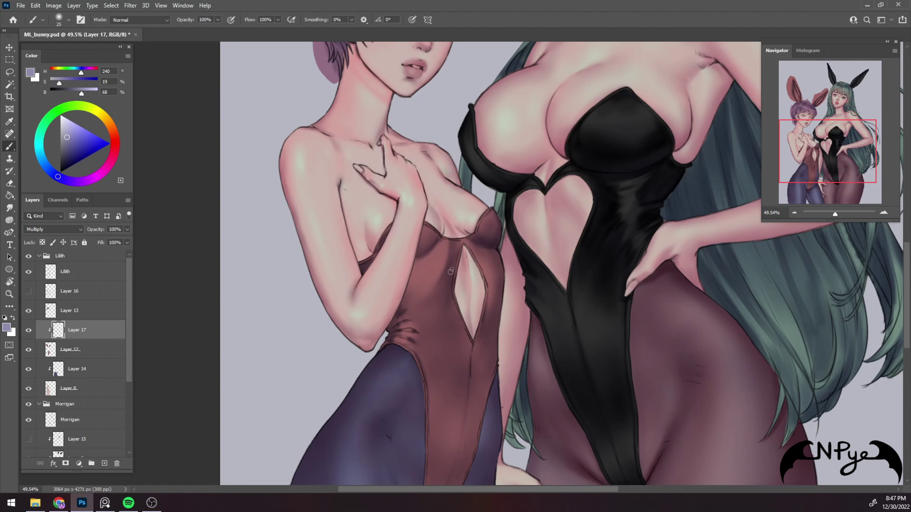
pyautogui.press(']')
pyautogui.press(']')
pyautogui.press(']')
pyautogui.press(']')
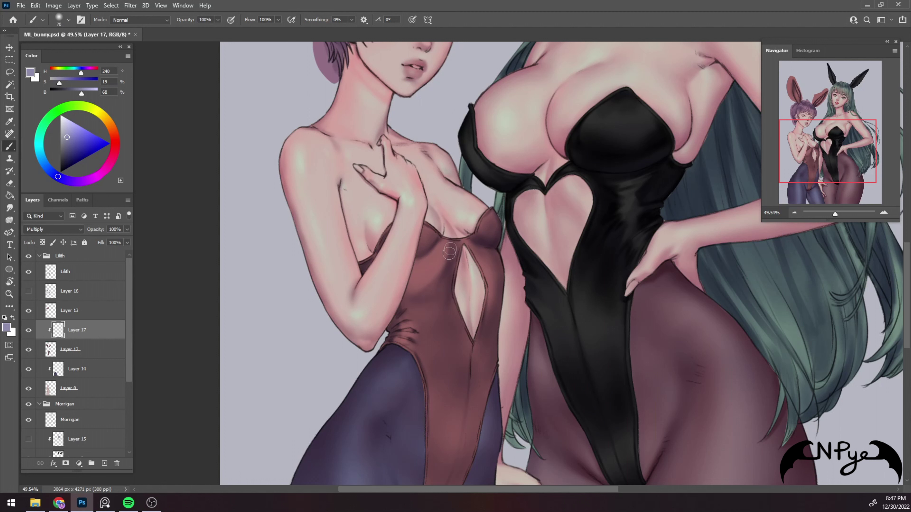
pyautogui.press(']')
pyautogui.press('[')
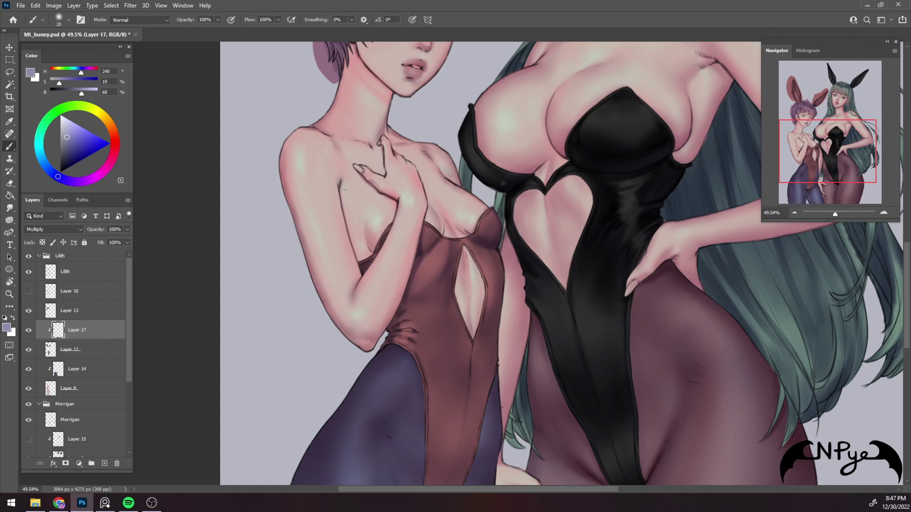
pyautogui.press(']')
pyautogui.moveTo(400, 331); pyautogui.dragTo(414, 331)
pyautogui.press(']')
pyautogui.press(']')
pyautogui.press(']')
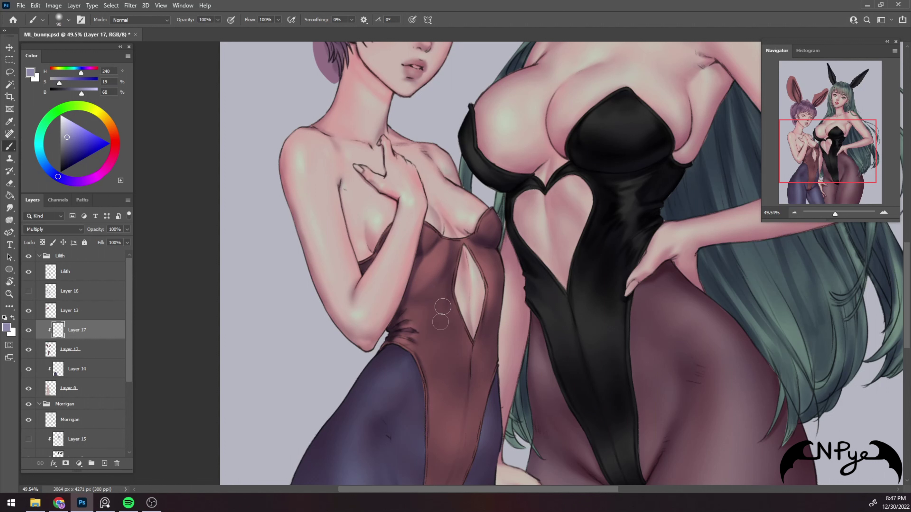
# Erase and repaint the brown costume's shading around the chest cutout
pyautogui.moveTo(564, 250); pyautogui.dragTo(549, 204)
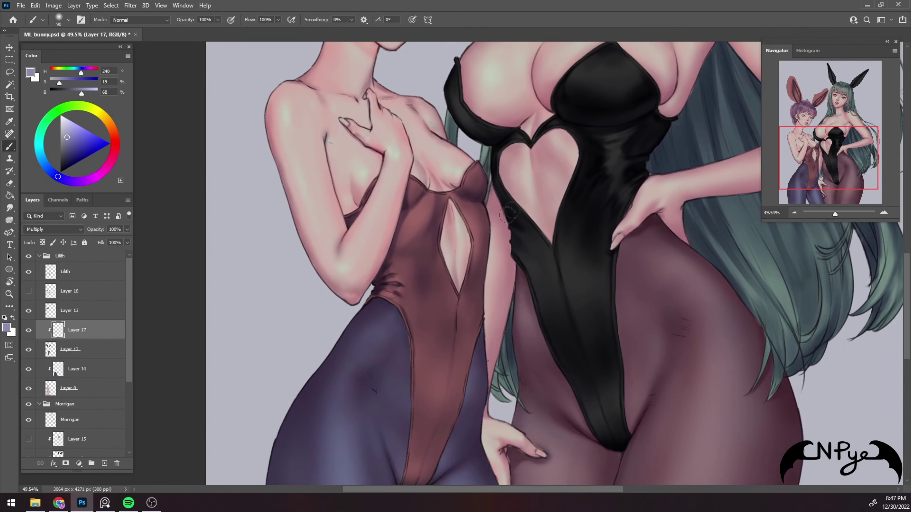
pyautogui.press('[')
pyautogui.press('[')
pyautogui.press('[')
pyautogui.press('[')
pyautogui.press('e')
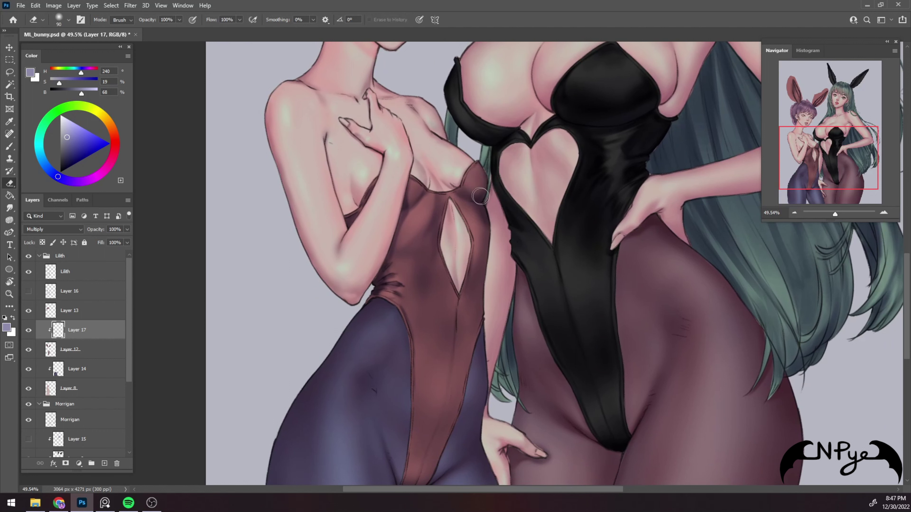
pyautogui.press('b')
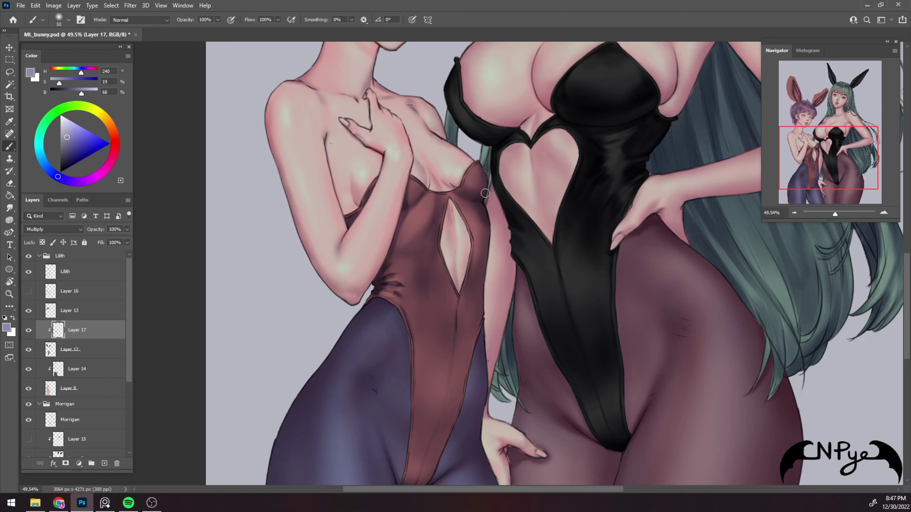
pyautogui.press(']')
pyautogui.press(']')
pyautogui.press(']')
pyautogui.press('[')
pyautogui.press('[')
pyautogui.press('[')
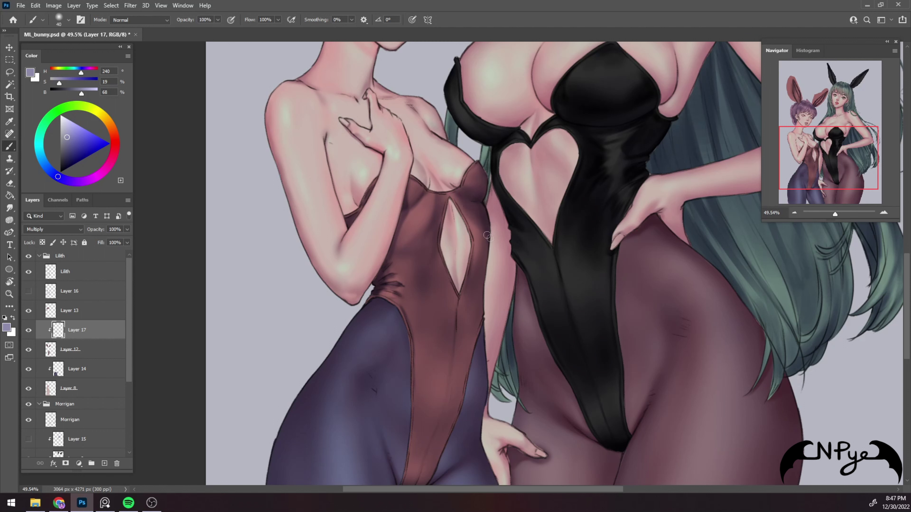
# Refine the shading down the costume's central seam with brush and eraser
pyautogui.press('e')
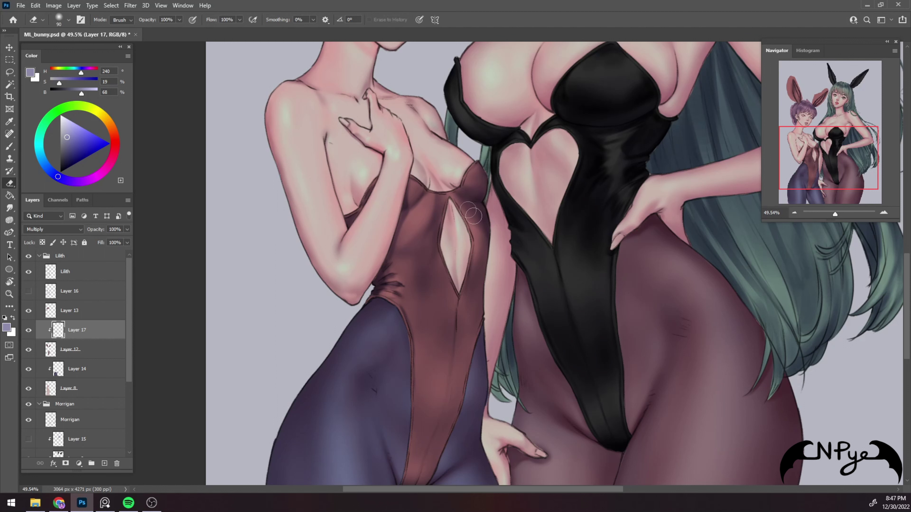
pyautogui.press('b')
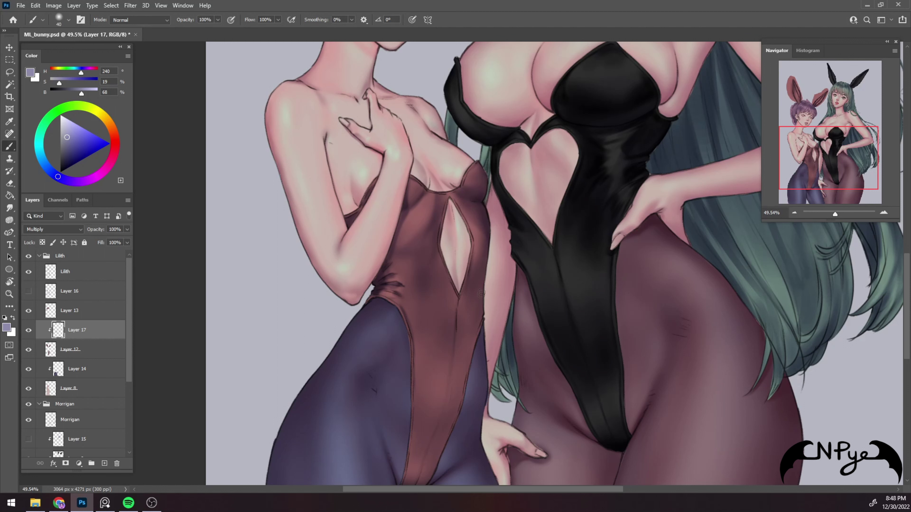
pyautogui.press(']')
pyautogui.press(']')
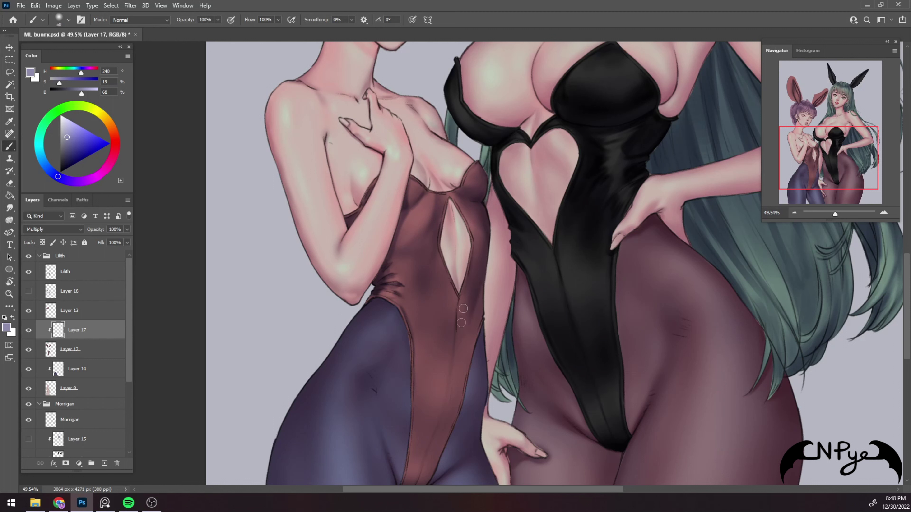
pyautogui.press(']')
pyautogui.press(']')
pyautogui.press(']')
pyautogui.press(']')
pyautogui.press(']')
pyautogui.press(']')
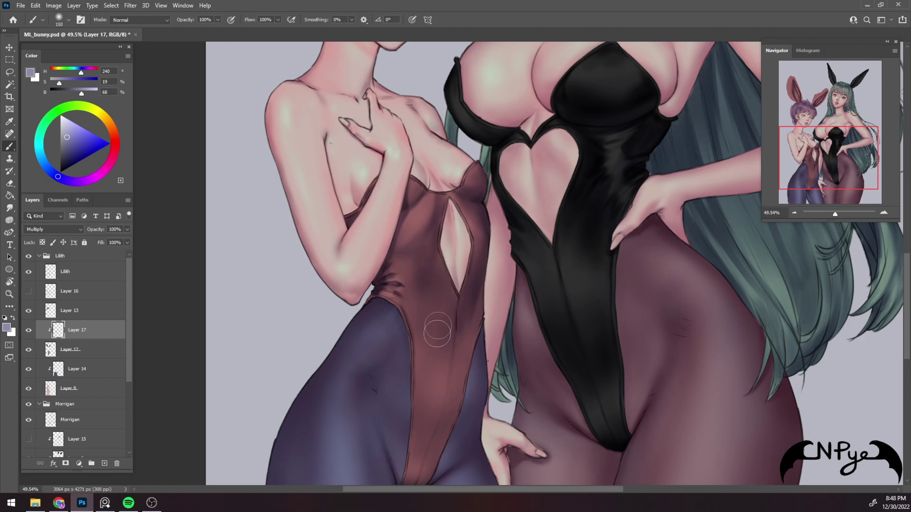
pyautogui.press('[')
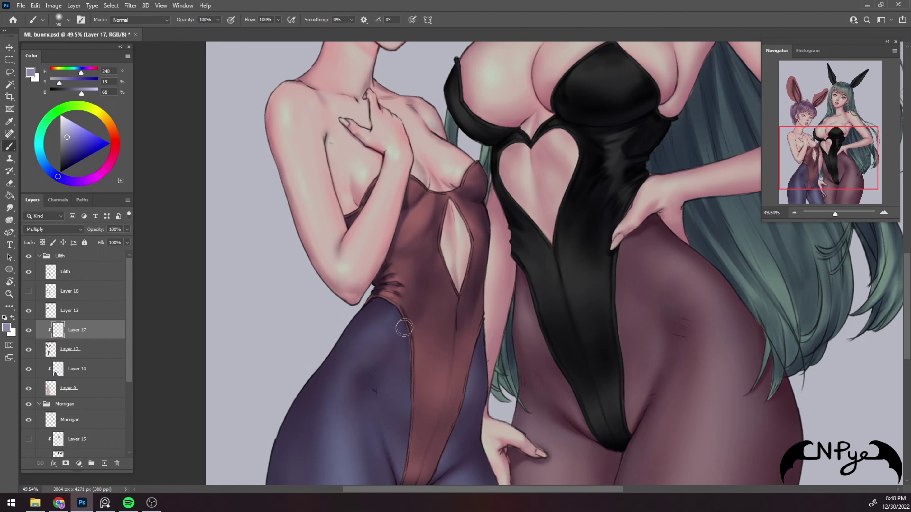
pyautogui.press(']')
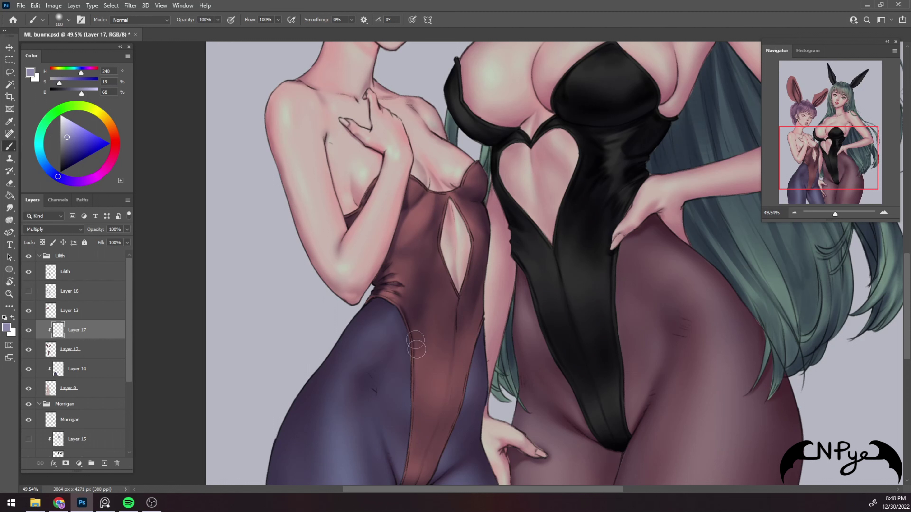
pyautogui.press(']')
pyautogui.press(']')
# Smooth the shading on the lower brown costume down to the crotch and leg edges
pyautogui.press('[')
pyautogui.press('[')
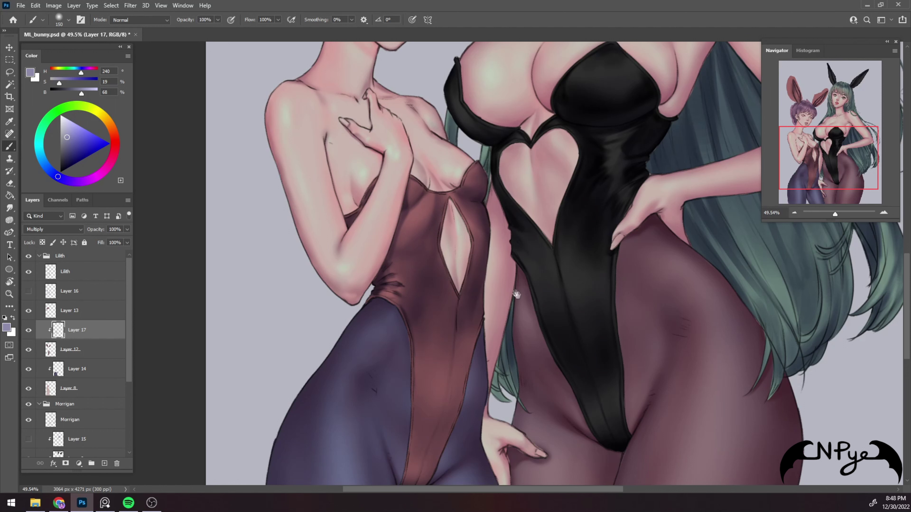
pyautogui.scroll(-5, 478, 261)
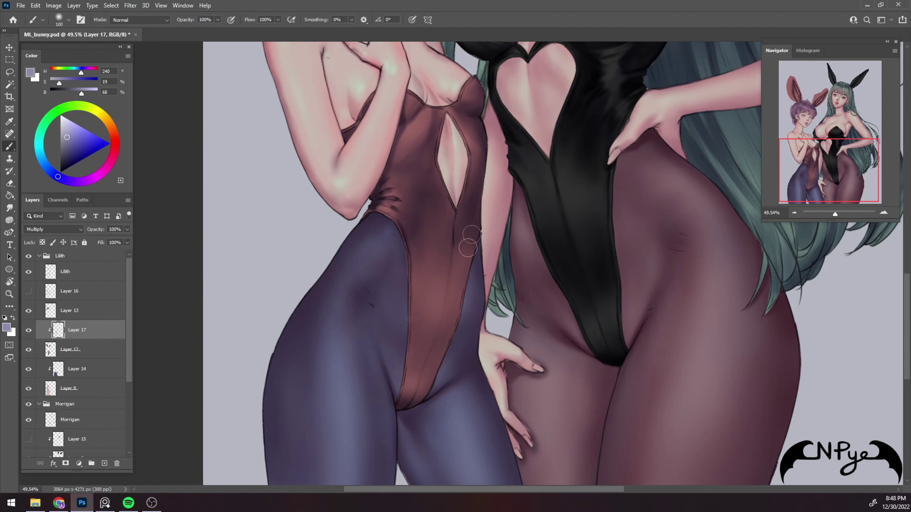
pyautogui.press('[')
pyautogui.press('[')
pyautogui.press('[')
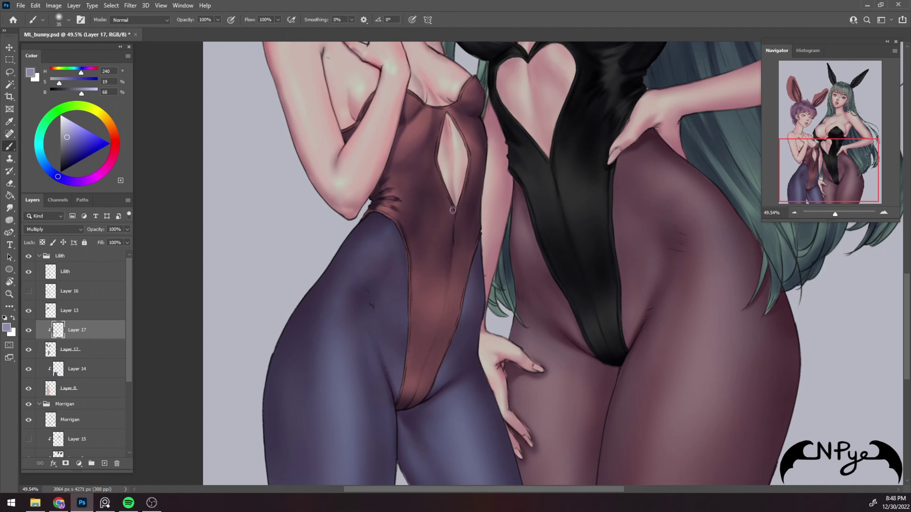
pyautogui.press(']')
pyautogui.press(']')
pyautogui.press(']')
pyautogui.press(']')
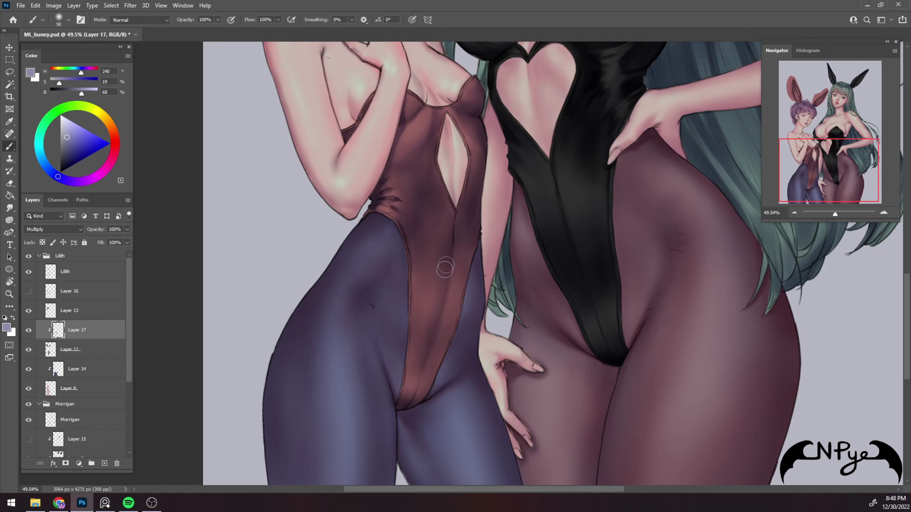
pyautogui.press('[')
pyautogui.press('[')
pyautogui.press('[')
pyautogui.press(']')
pyautogui.press(']')
pyautogui.press(']')
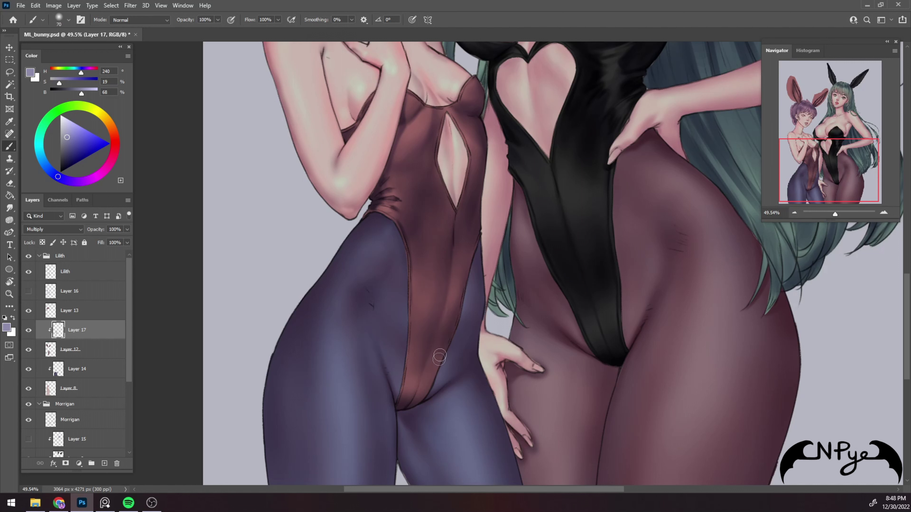
pyautogui.press(']')
pyautogui.press(']')
pyautogui.press(']')
pyautogui.press(']')
pyautogui.press(']')
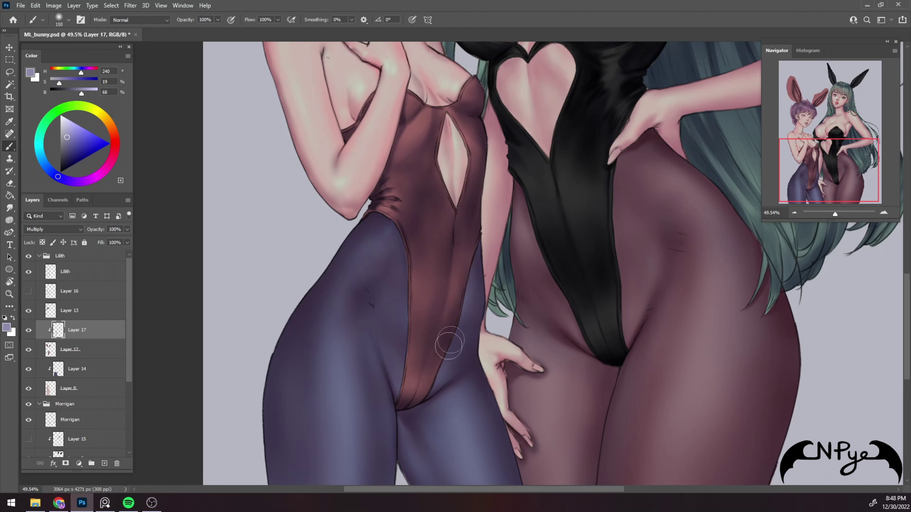
pyautogui.press('[')
pyautogui.press('[')
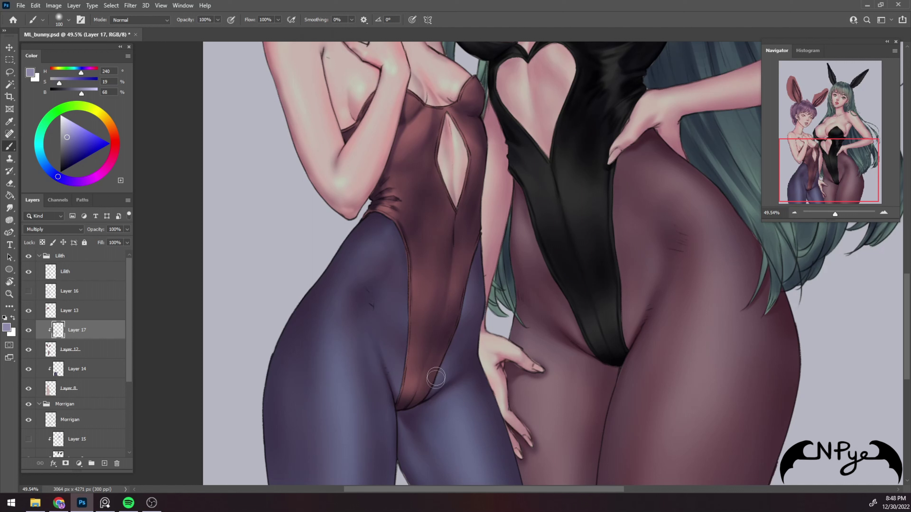
pyautogui.press('[')
pyautogui.press('[')
pyautogui.press('[')
pyautogui.press('[')
pyautogui.press('[')
pyautogui.press('[')
pyautogui.press(']')
pyautogui.press(']')
pyautogui.press(']')
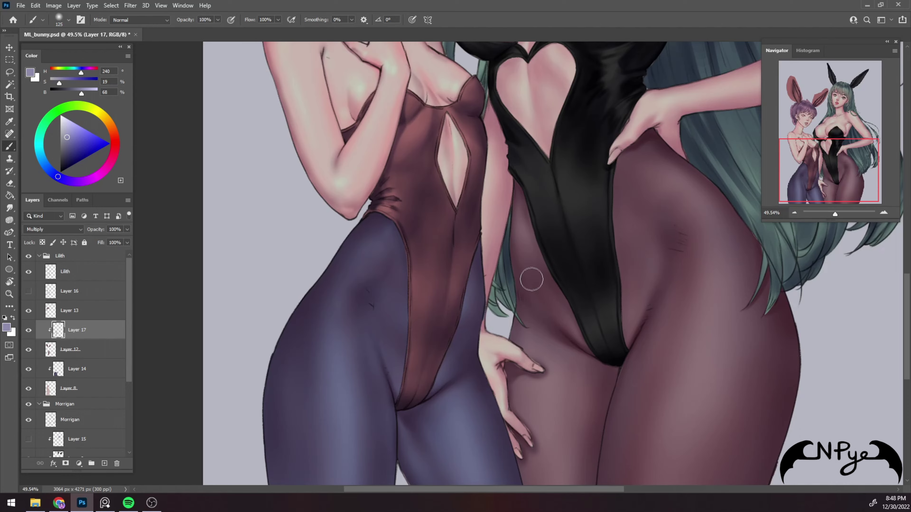
# Shade the inner fold of the right rabbit ear and merge Layer 17 into Layer 12
pyautogui.scroll(-5, 537, 319)
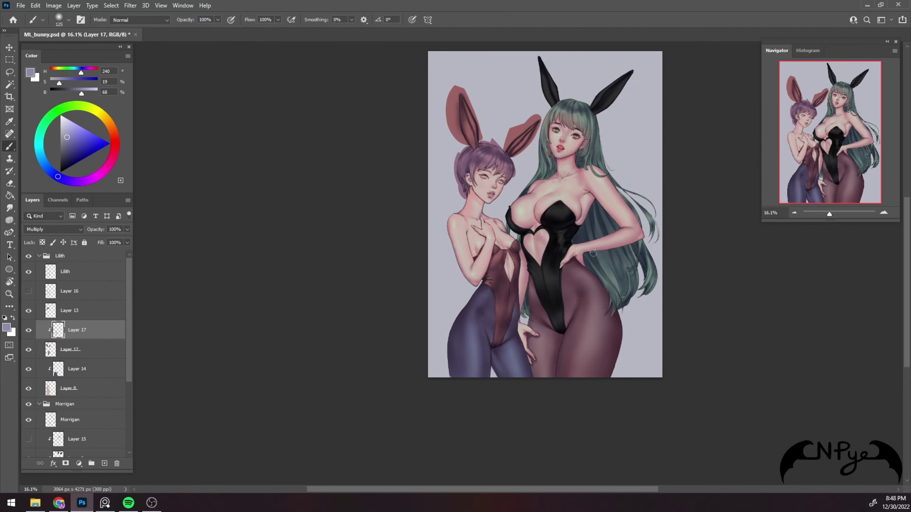
pyautogui.scroll(3, 495, 224)
pyautogui.scroll(2, 509, 203)
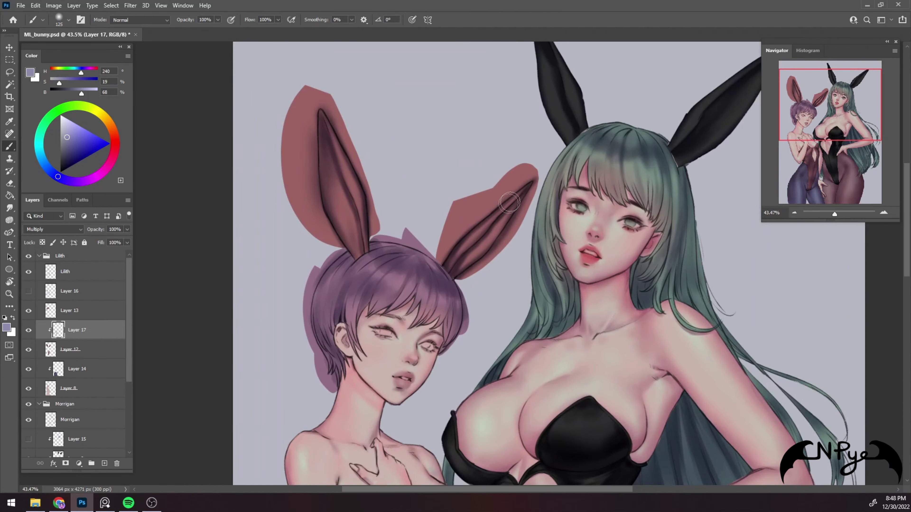
pyautogui.moveTo(524, 185); pyautogui.dragTo(462, 250)
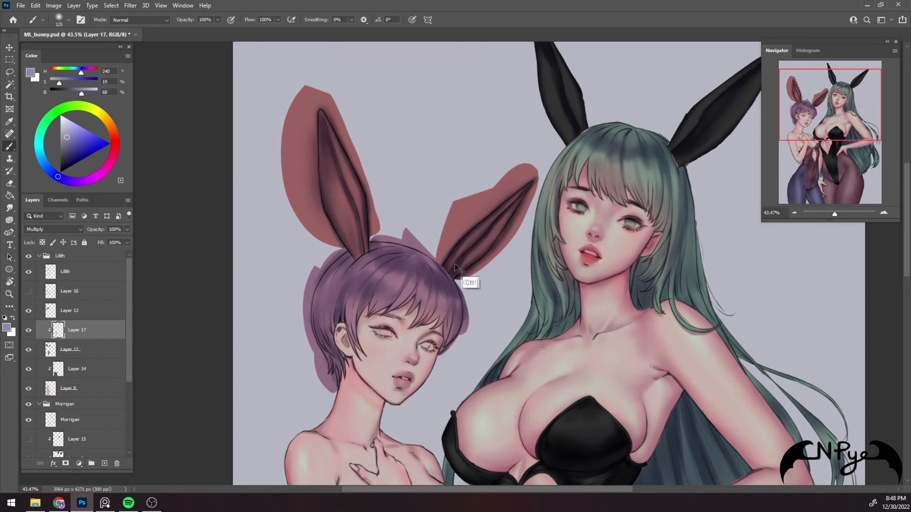
pyautogui.hotkey('ctrl', 'e')
# Clip Layers 16, 13 and 12 to the layers below and zoom out to the whole illustration
pyautogui.keyDown('shift'); pyautogui.click(96, 294); pyautogui.keyUp('shift')
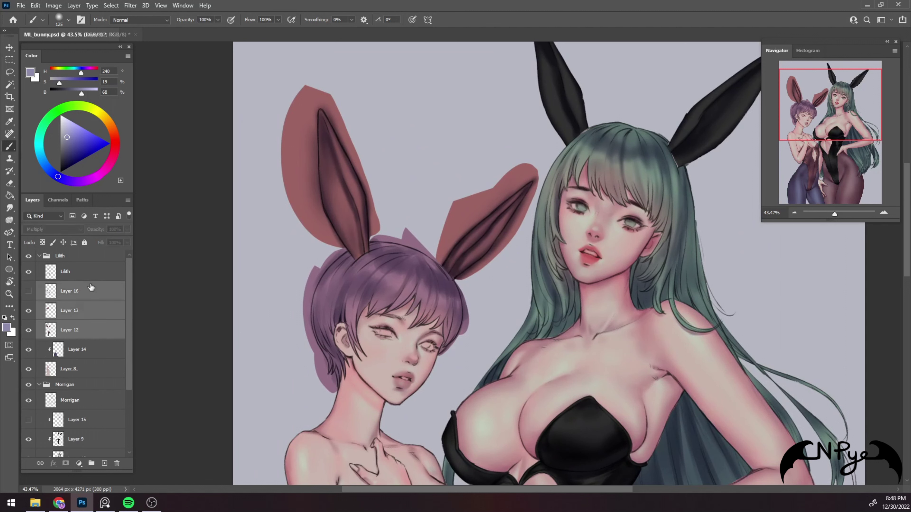
pyautogui.rightClick(96, 295)
pyautogui.click(162, 276)
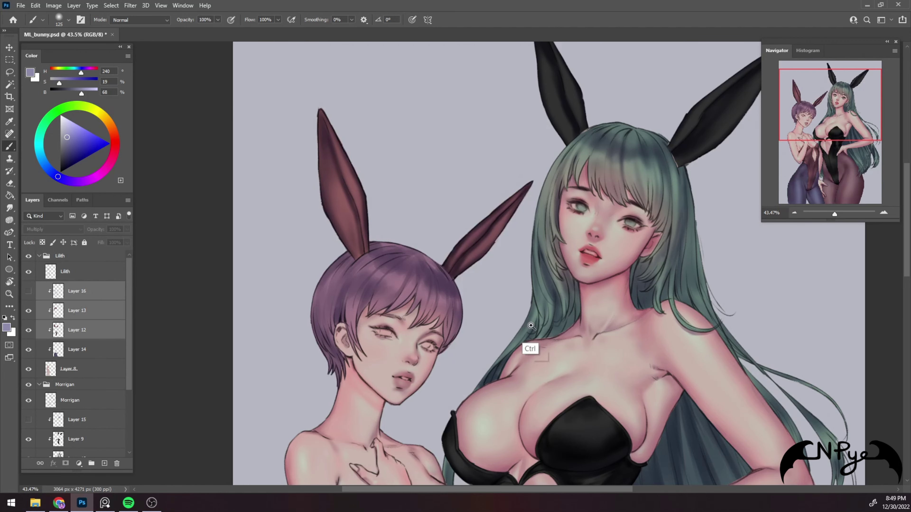
pyautogui.moveTo(531, 325); pyautogui.dragTo(497, 229)
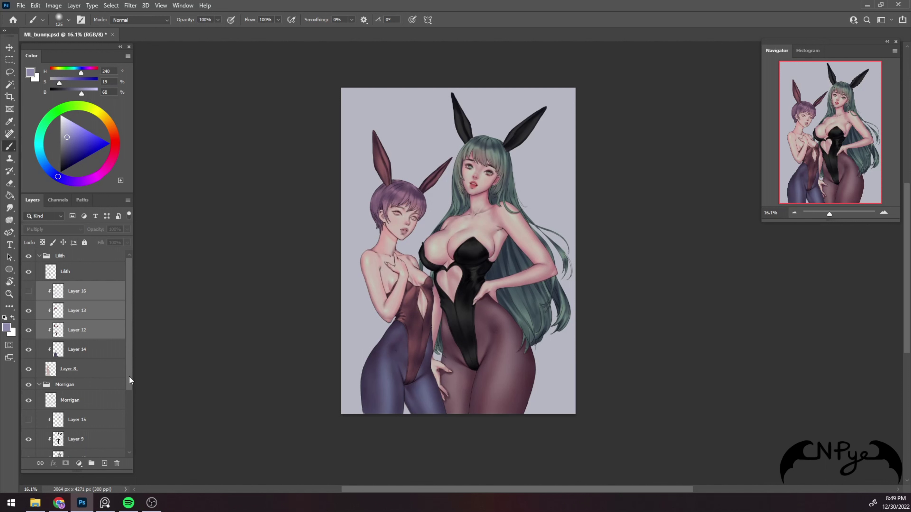
# Fill a new layer above the background with near-black, then make Layer 7 the active layer
pyautogui.moveTo(129, 380); pyautogui.dragTo(130, 455)
pyautogui.click(89, 449)
pyautogui.click(105, 463)
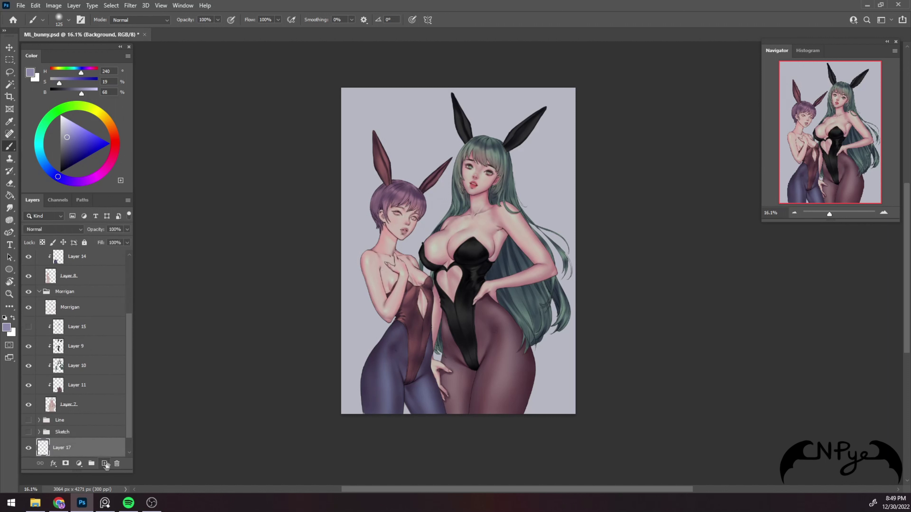
pyautogui.moveTo(67, 149); pyautogui.dragTo(117, 191)
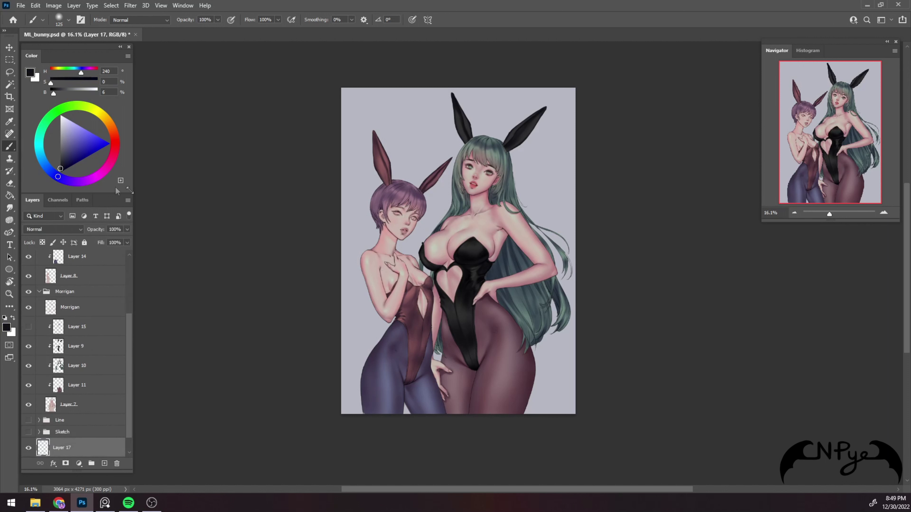
pyautogui.press('g')
pyautogui.click(557, 229)
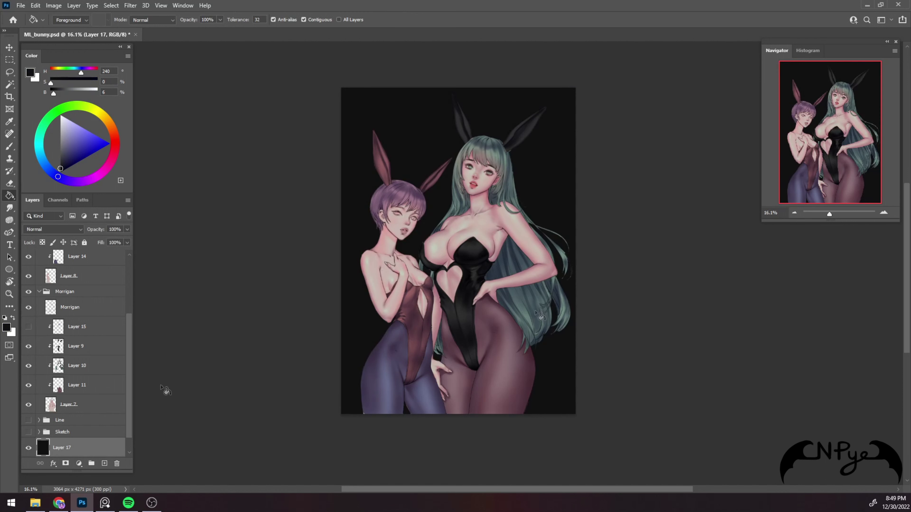
pyautogui.moveTo(129, 353); pyautogui.dragTo(129, 339)
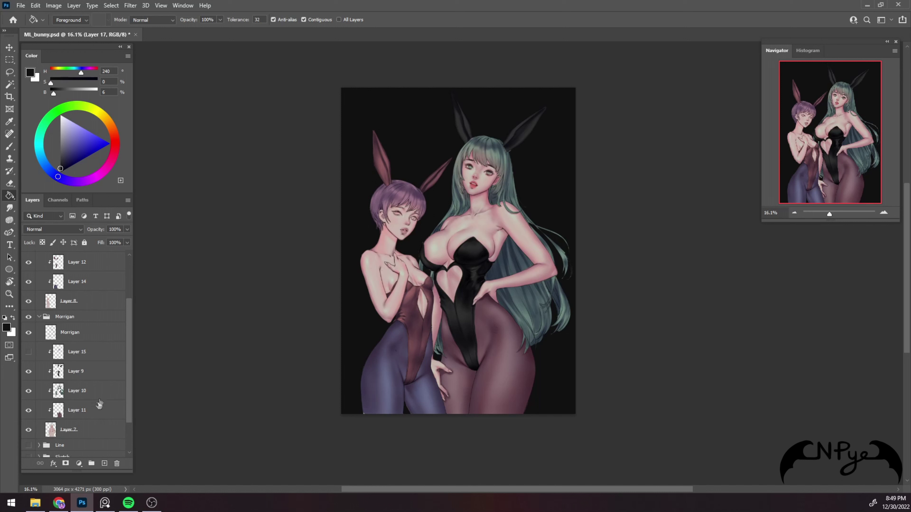
pyautogui.click(100, 427)
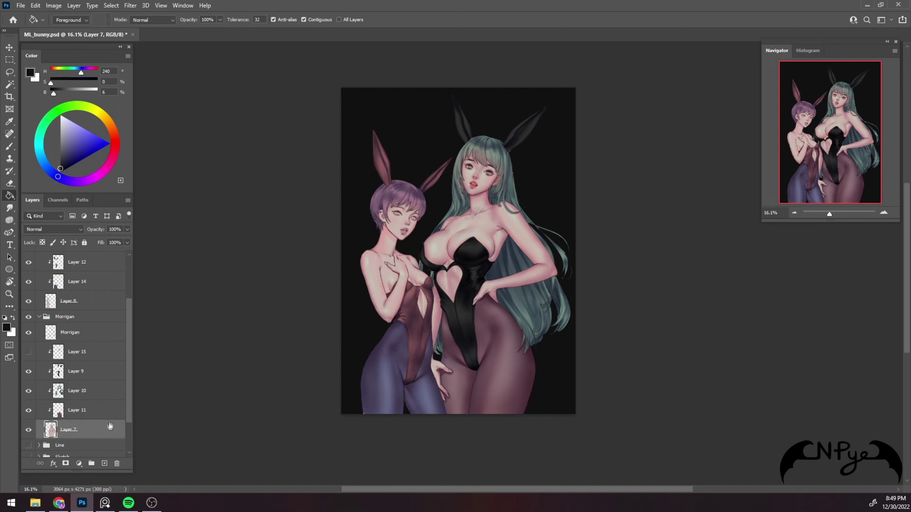
# Add a new layer above Layer 7 and set up a pale beige brush at size 90
pyautogui.click(103, 463)
pyautogui.click(105, 118)
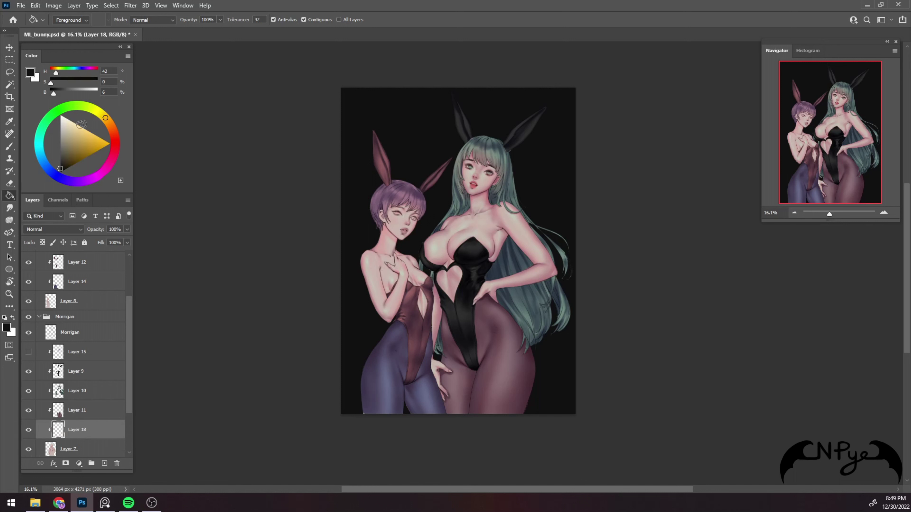
pyautogui.click(65, 124)
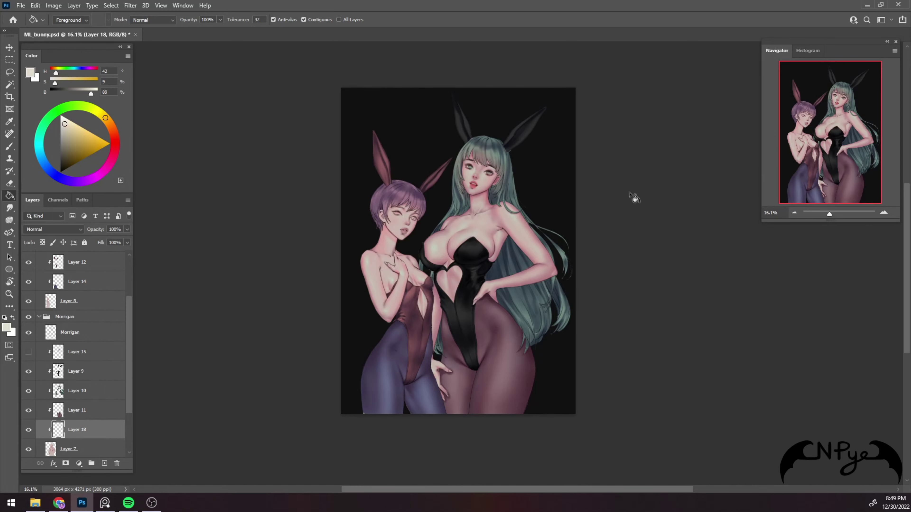
pyautogui.scroll(5, 513, 193)
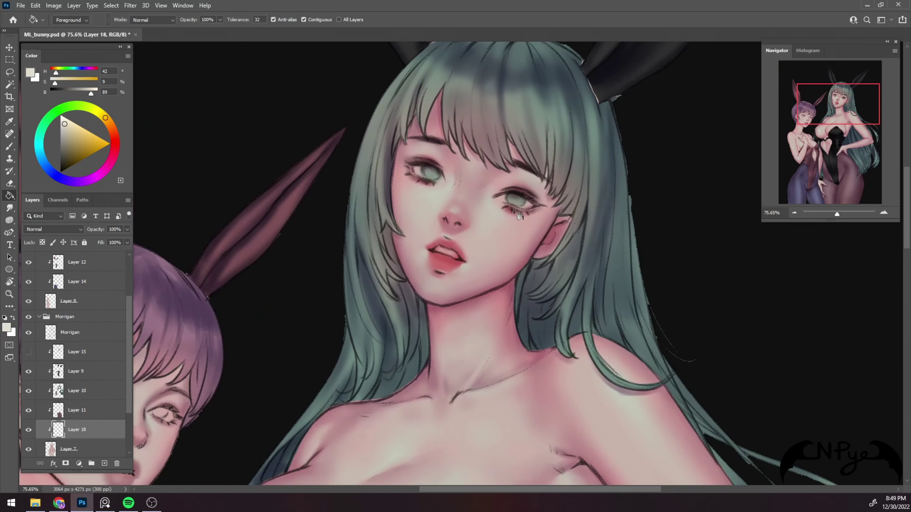
pyautogui.press('b')
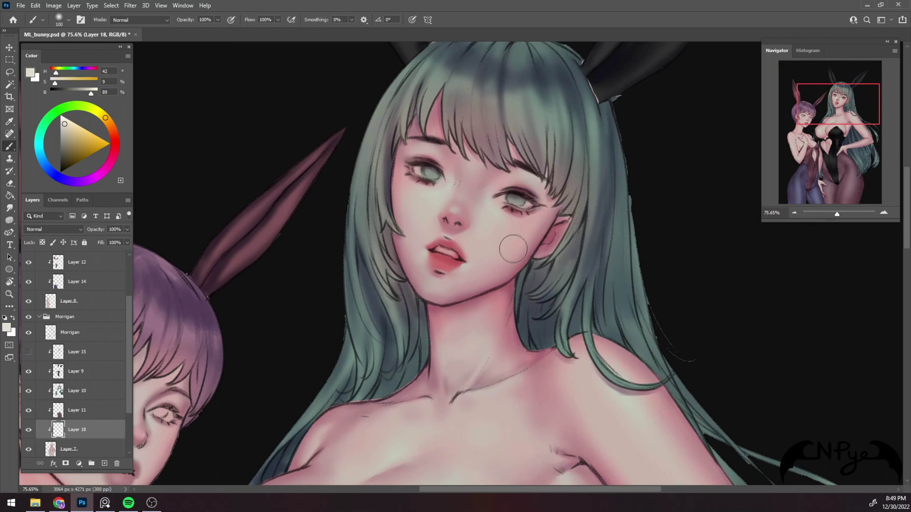
pyautogui.press('[')
pyautogui.press('[')
pyautogui.press('[')
pyautogui.press('[')
pyautogui.press('[')
# Paint soft pale beige highlights across Morrigan's chest and collarbones
pyautogui.moveTo(573, 260); pyautogui.dragTo(555, 219)
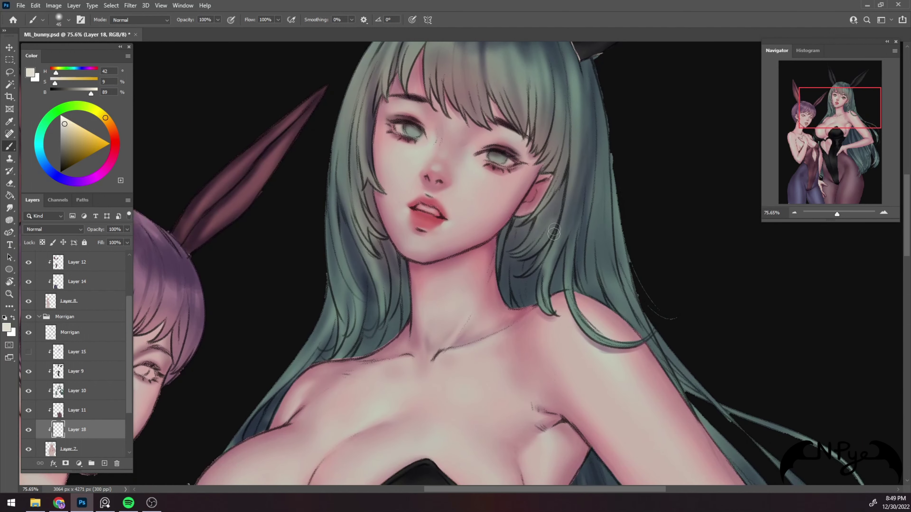
pyautogui.moveTo(562, 290); pyautogui.dragTo(544, 211)
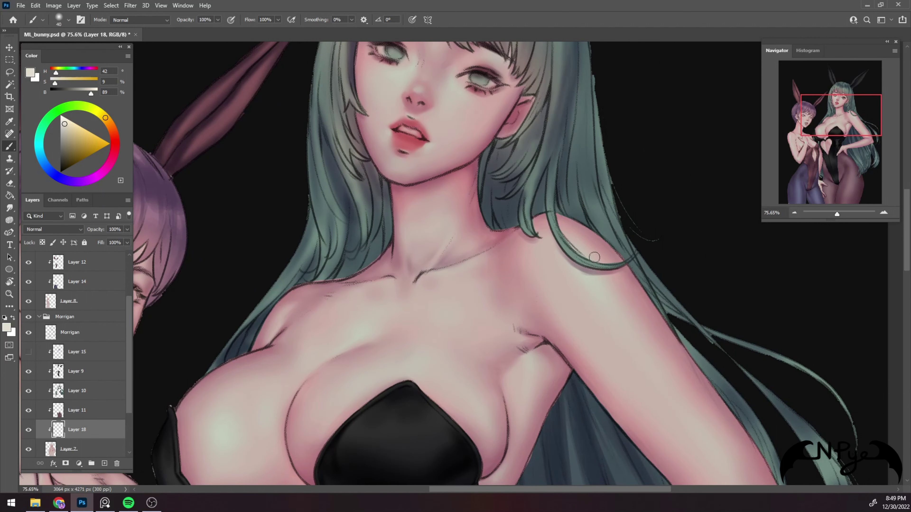
pyautogui.press('[')
pyautogui.press(']')
pyautogui.moveTo(433, 309); pyautogui.dragTo(505, 208)
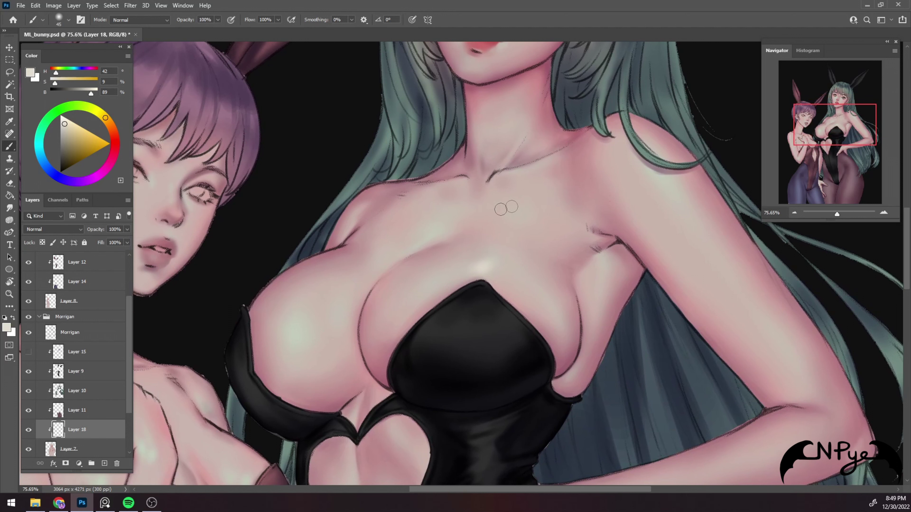
pyautogui.press('[')
pyautogui.press('[')
pyautogui.press('[')
pyautogui.press('[')
pyautogui.press('[')
pyautogui.press(']')
pyautogui.press(']')
pyautogui.press('[')
pyautogui.press('[')
pyautogui.press('[')
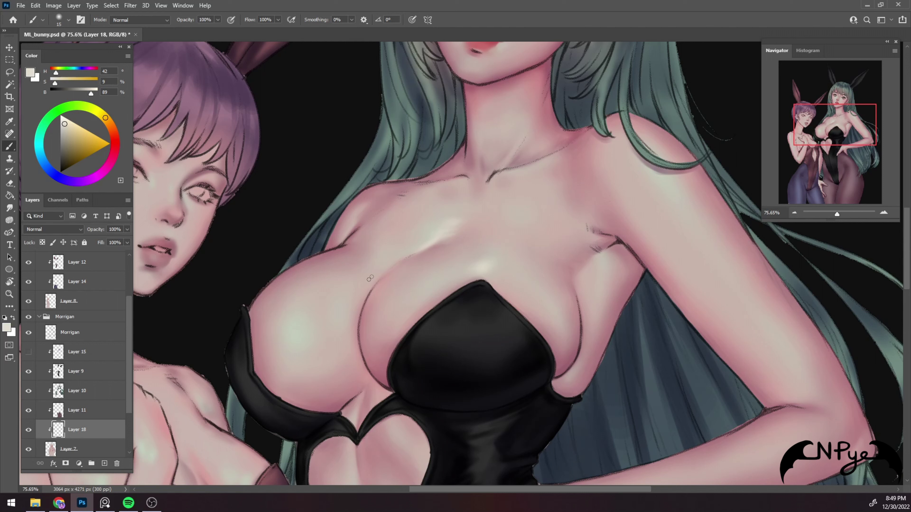
pyautogui.press(']')
pyautogui.press(']')
pyautogui.press(']')
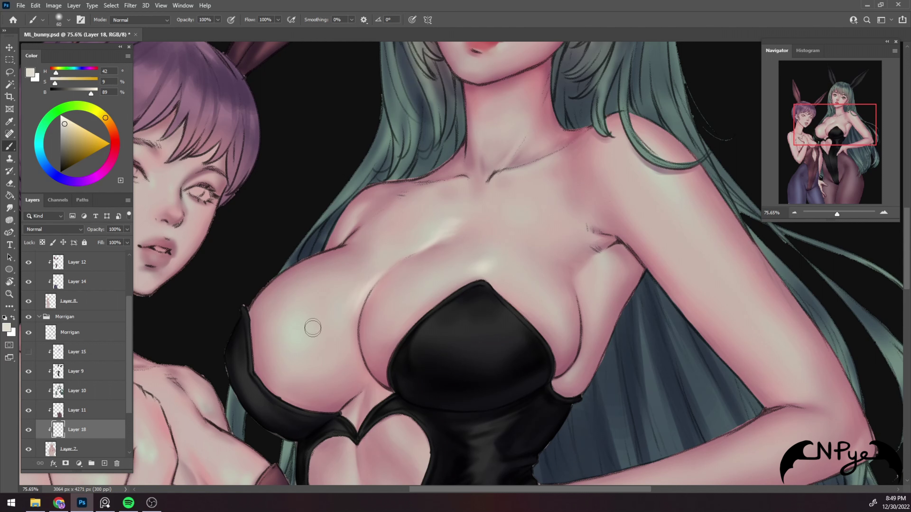
pyautogui.click(315, 325)
# Extend the highlights toward Morrigan's waist, then zoom out to see both figures
pyautogui.press(']')
pyautogui.press(']')
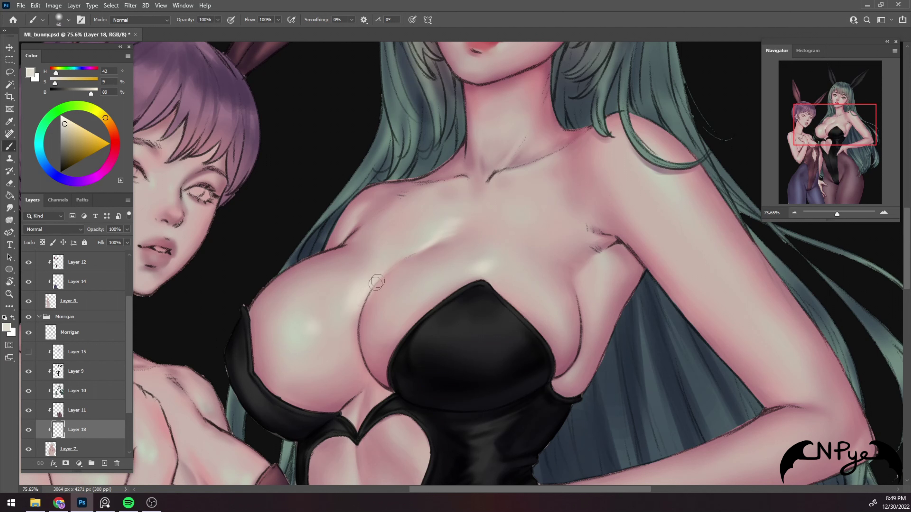
pyautogui.press('[')
pyautogui.press('[')
pyautogui.press('[')
pyautogui.press(']')
pyautogui.press(']')
pyautogui.press(']')
pyautogui.moveTo(450, 317); pyautogui.dragTo(469, 204)
pyautogui.press('[')
pyautogui.press('[')
pyautogui.press('[')
pyautogui.press('[')
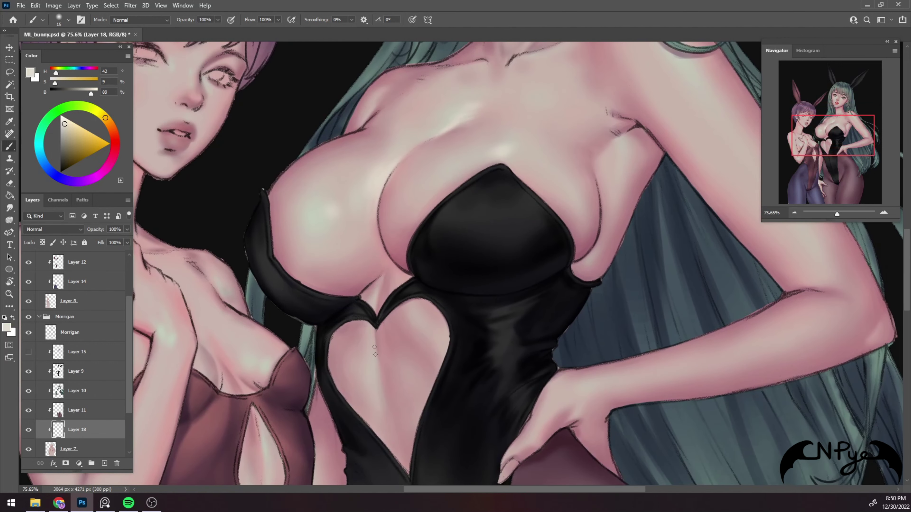
pyautogui.press(']')
pyautogui.press(']')
pyautogui.press(']')
pyautogui.press(']')
pyautogui.keyDown('ctrl'); pyautogui.click(614, 205); pyautogui.keyUp('ctrl')
pyautogui.moveTo(614, 204); pyautogui.dragTo(445, 255)
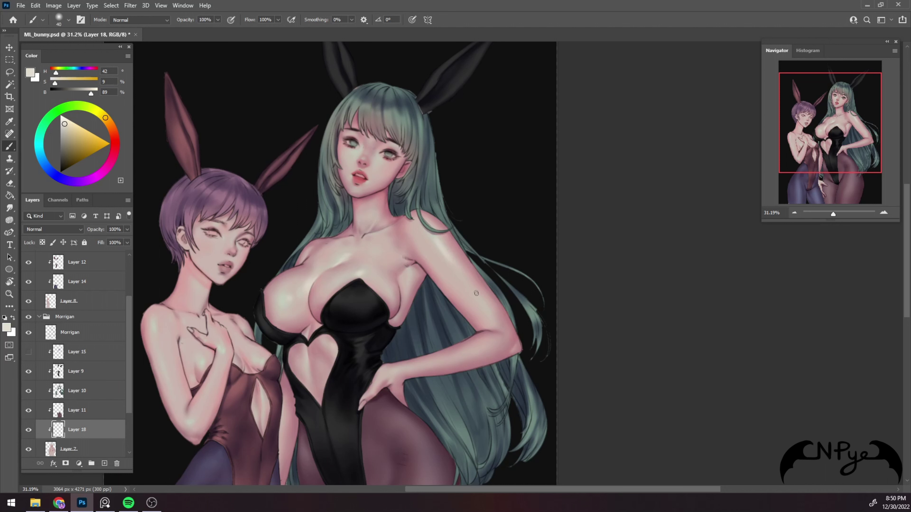
# Merge the chest highlight layer down into Layer 7
pyautogui.press('e')
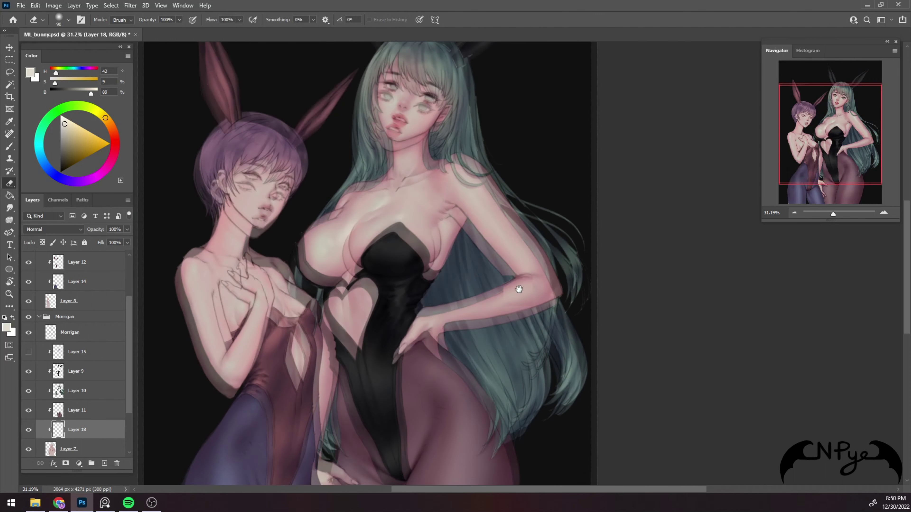
pyautogui.moveTo(474, 347); pyautogui.dragTo(513, 292)
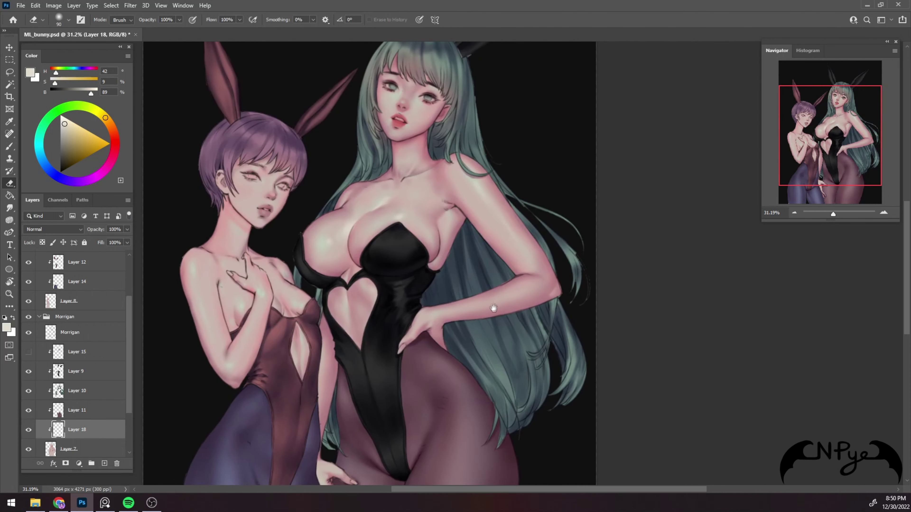
pyautogui.scroll(-4, 498, 254)
pyautogui.hotkey('alt', '[')
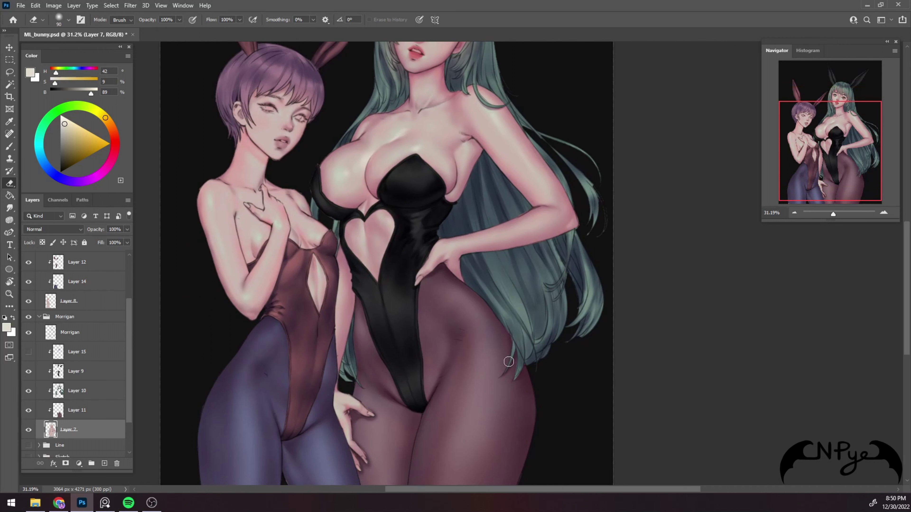
pyautogui.moveTo(502, 379); pyautogui.dragTo(516, 299)
# Add a new empty layer above the Morrigan layer and choose a larger brush preset
pyautogui.press('b')
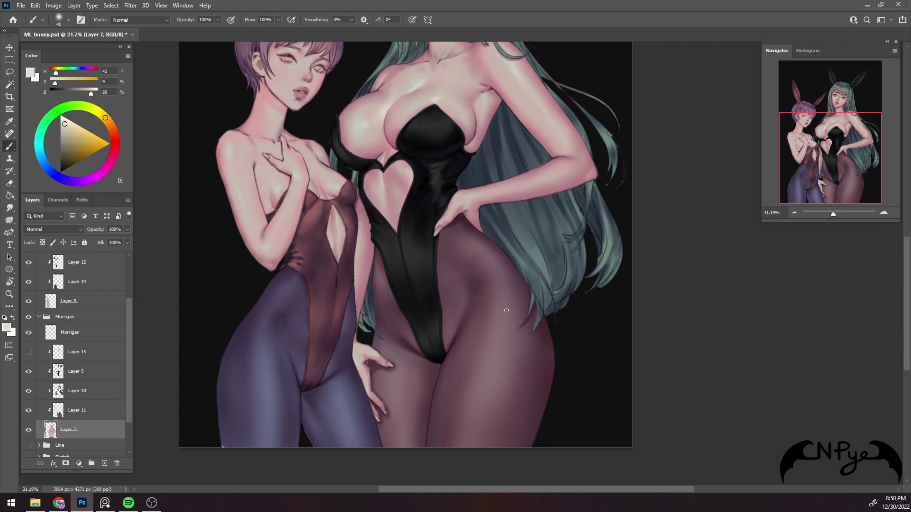
pyautogui.click(108, 335)
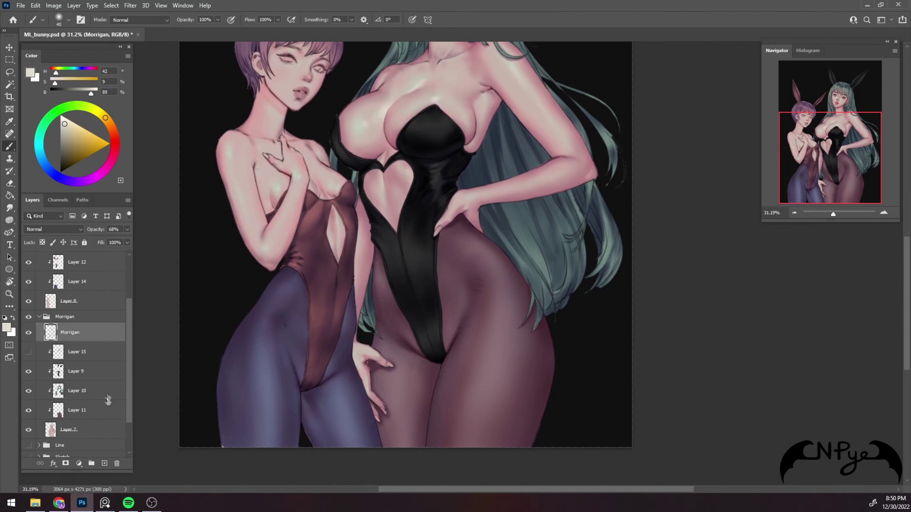
pyautogui.click(104, 463)
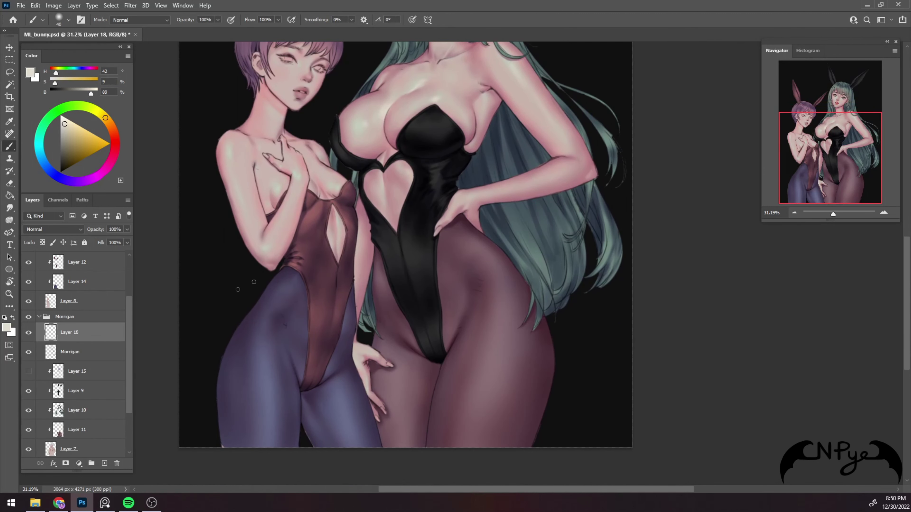
pyautogui.rightClick(489, 198)
pyautogui.click(589, 351)
pyautogui.scroll(1, 467, 203)
# Rotate the canvas to the face's angle and darken the right eye's inner eyelid line in near-black red
pyautogui.scroll(1, 467, 203)
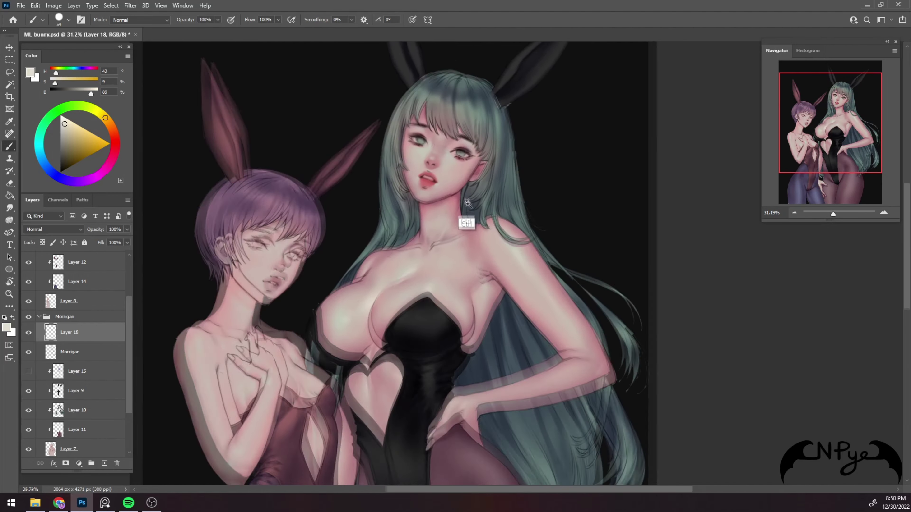
pyautogui.scroll(5, 467, 203)
pyautogui.scroll(5, 468, 203)
pyautogui.press('r')
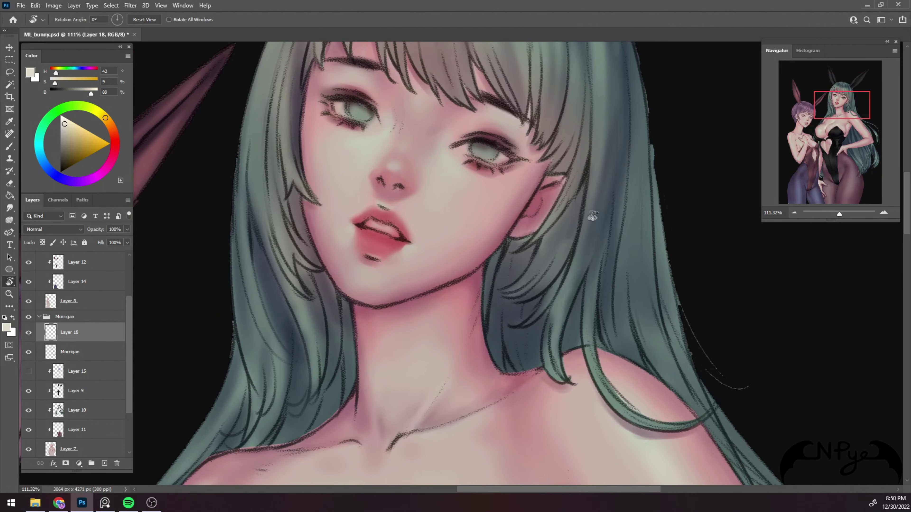
pyautogui.moveTo(593, 216); pyautogui.dragTo(558, 231)
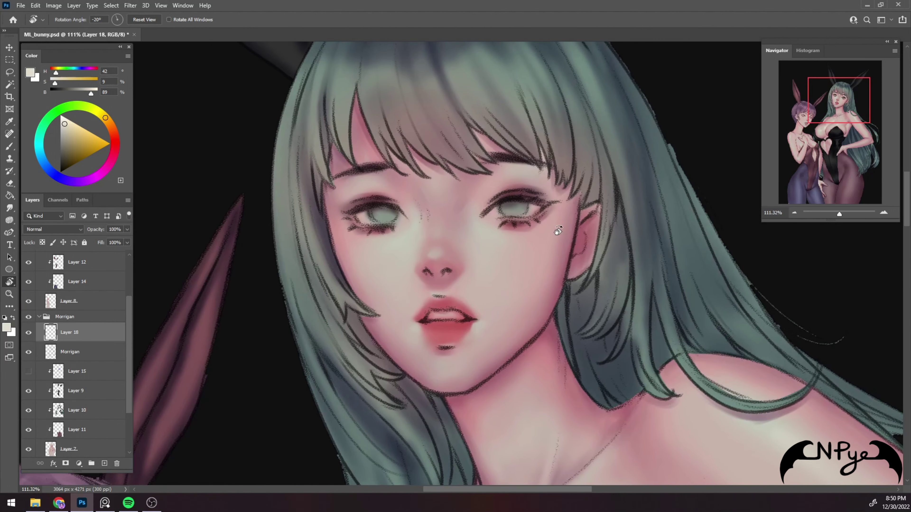
pyautogui.press('b')
pyautogui.keyDown('alt'); pyautogui.click(527, 197); pyautogui.keyUp('alt')
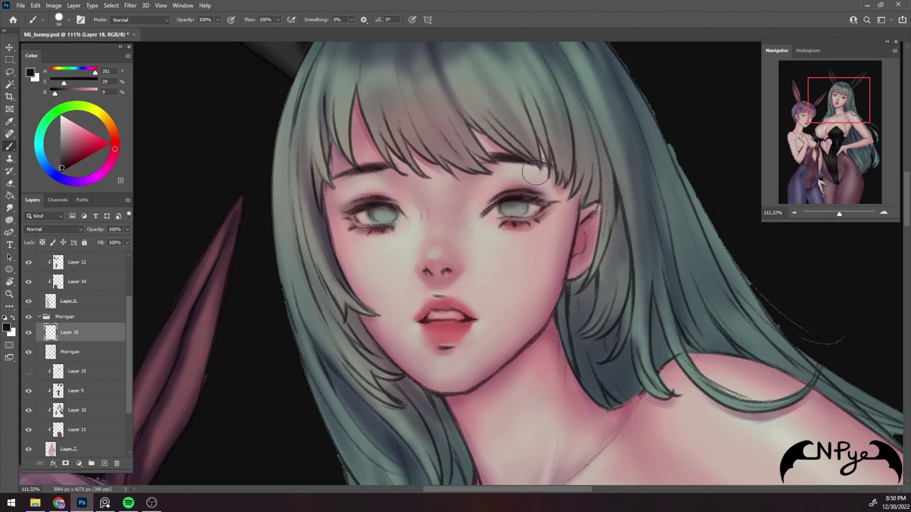
pyautogui.press('[')
pyautogui.press('[')
pyautogui.press('[')
pyautogui.moveTo(497, 204)
pyautogui.mouseDown()
pyautogui.moveTo(481, 214)
pyautogui.moveTo(550, 203)
pyautogui.mouseUp()
pyautogui.press('[')
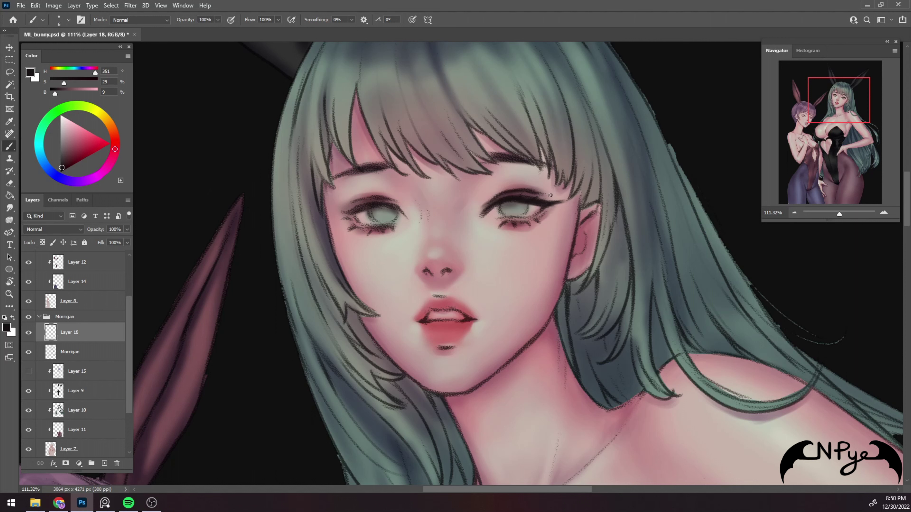
# Sample skin and eyeliner tones and dab a dark accent onto the right iris
pyautogui.keyDown('alt'); pyautogui.click(533, 190); pyautogui.keyUp('alt')
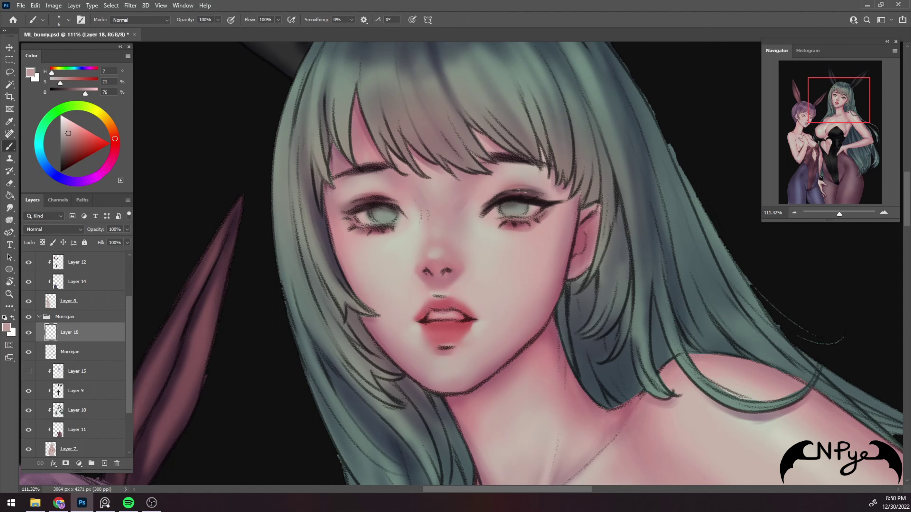
pyautogui.keyDown('alt'); pyautogui.click(507, 200); pyautogui.keyUp('alt')
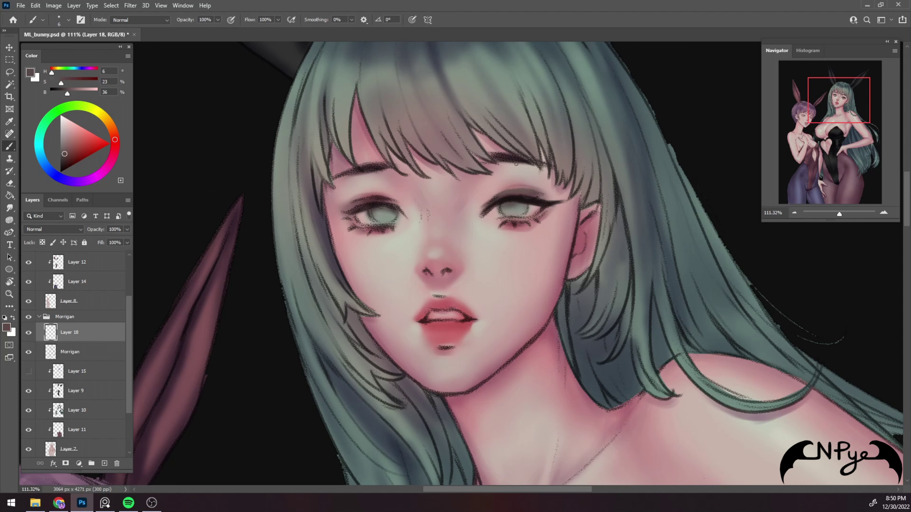
pyautogui.keyDown('alt'); pyautogui.click(537, 194); pyautogui.keyUp('alt')
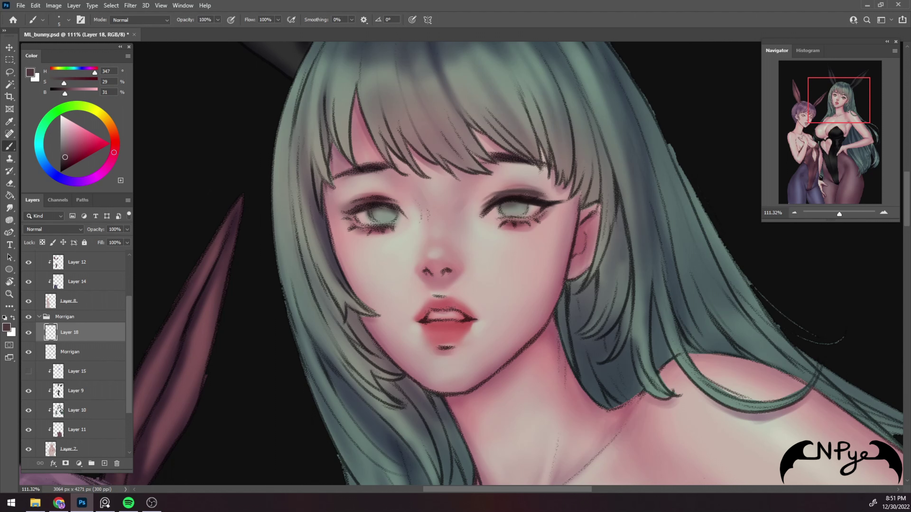
pyautogui.keyDown('alt'); pyautogui.click(535, 188); pyautogui.keyUp('alt')
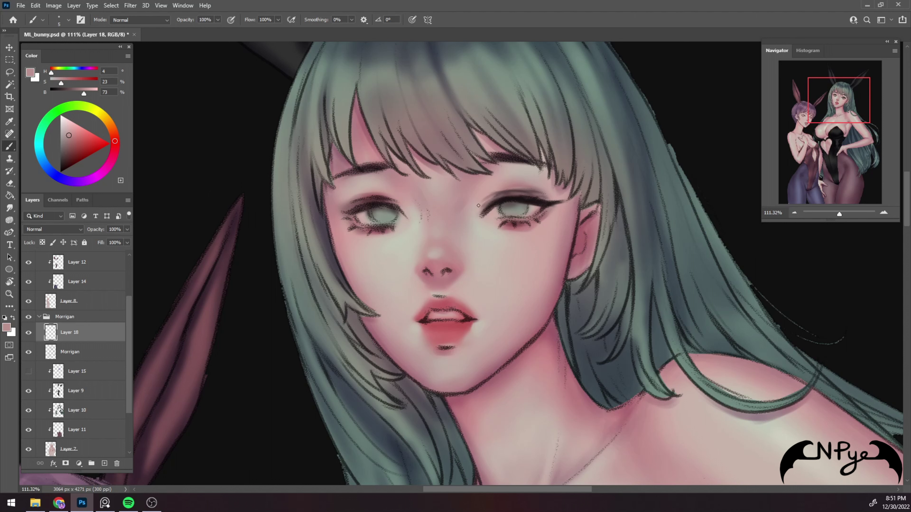
pyautogui.keyDown('alt'); pyautogui.click(537, 199); pyautogui.keyUp('alt')
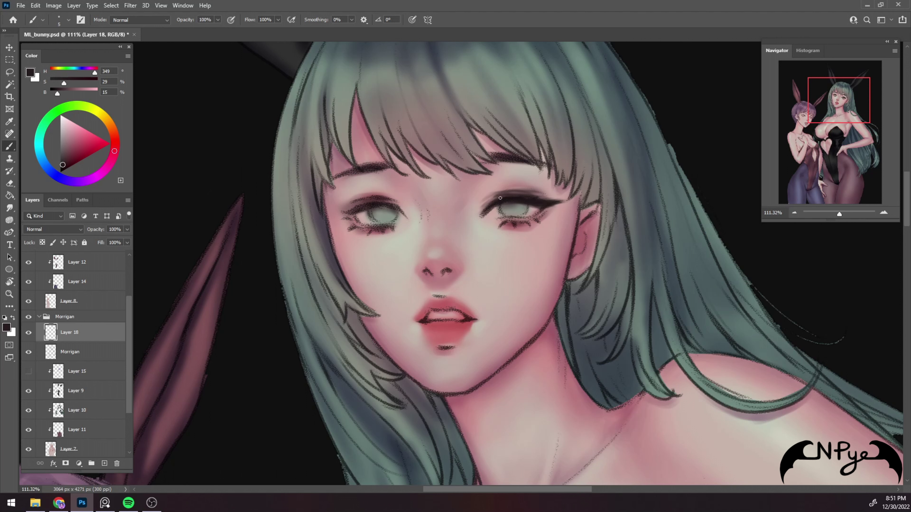
pyautogui.keyDown('alt'); pyautogui.click(491, 212); pyautogui.keyUp('alt')
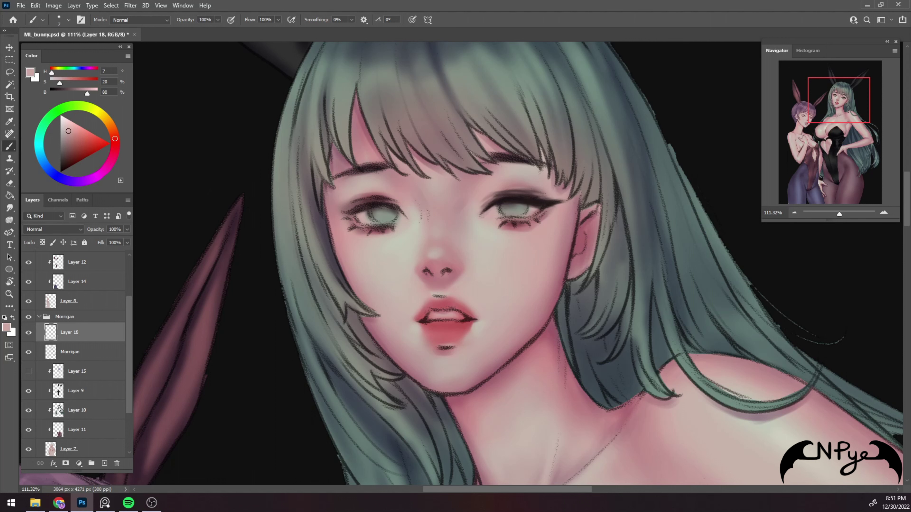
pyautogui.keyDown('alt'); pyautogui.click(529, 200); pyautogui.keyUp('alt')
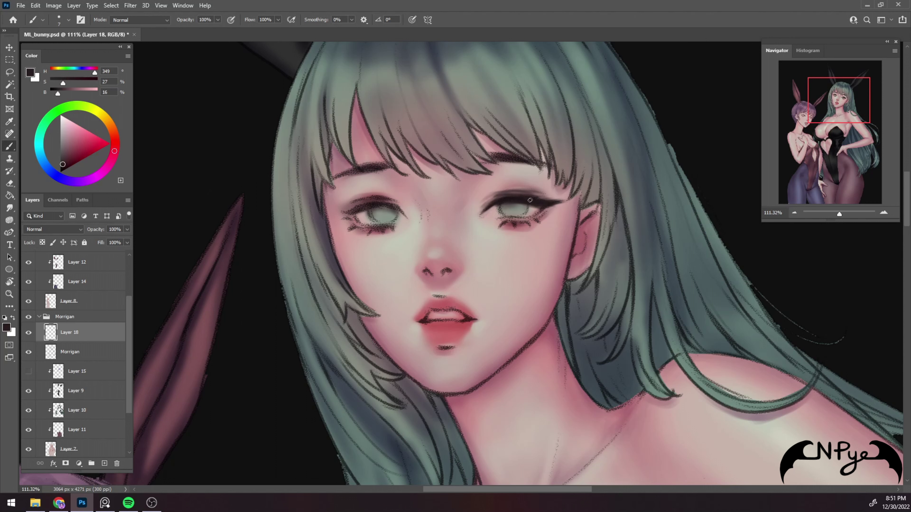
pyautogui.click(513, 206)
pyautogui.keyDown('alt'); pyautogui.click(520, 208); pyautogui.keyUp('alt')
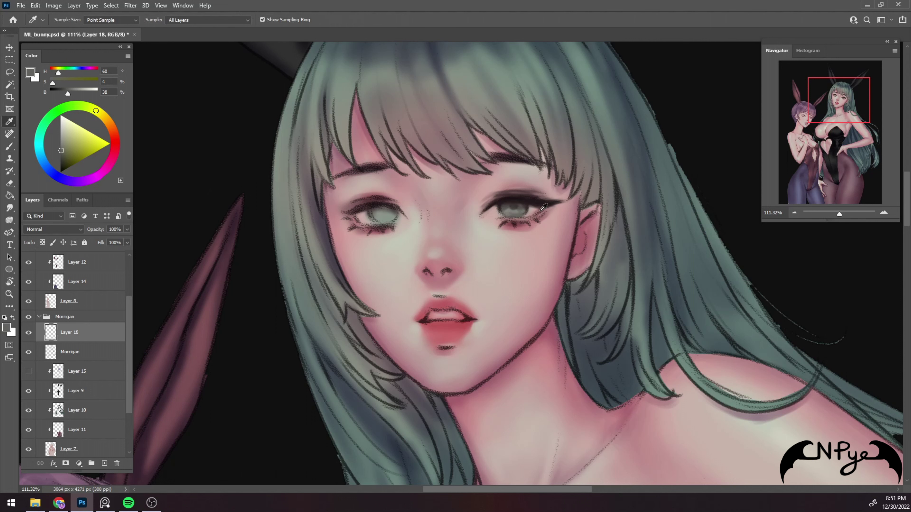
# Soften the right eye's lower lashes and lid with sampled skin pinks
pyautogui.keyDown('alt'); pyautogui.click(533, 216); pyautogui.keyUp('alt')
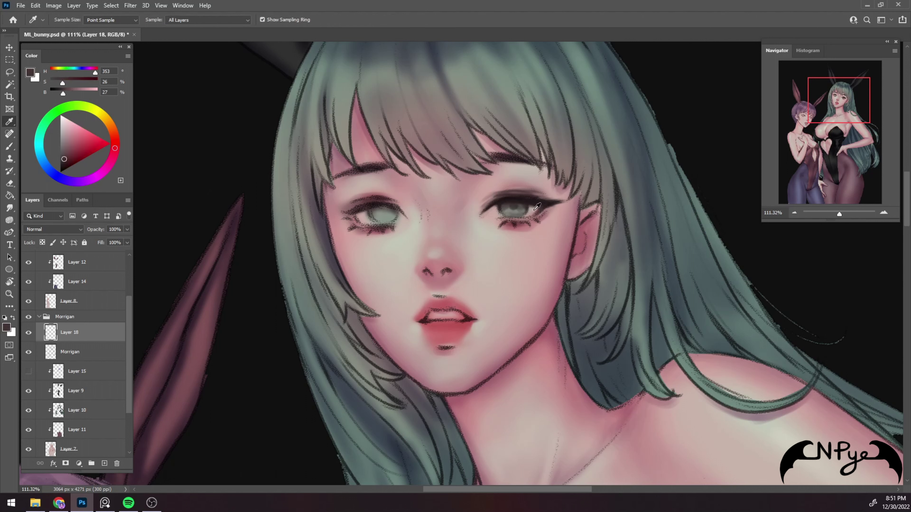
pyautogui.keyDown('alt'); pyautogui.click(535, 216); pyautogui.keyUp('alt')
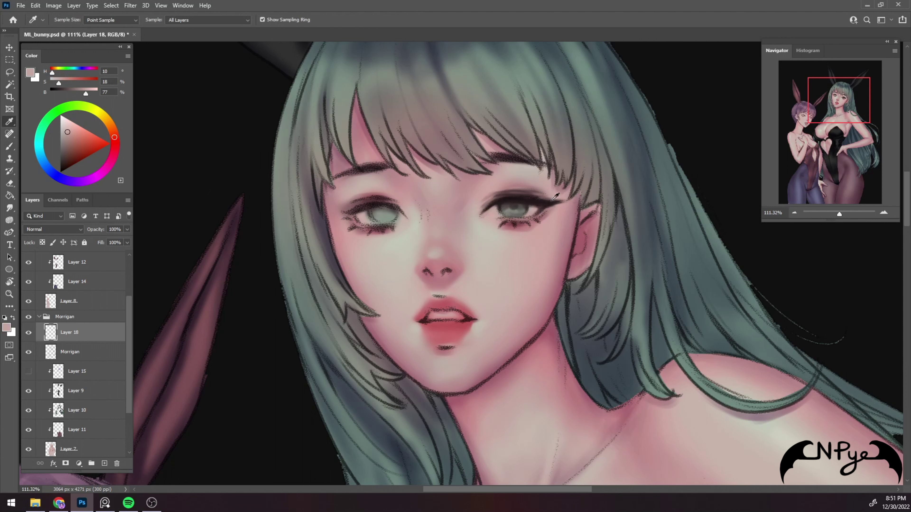
pyautogui.keyDown('alt'); pyautogui.click(558, 194); pyautogui.keyUp('alt')
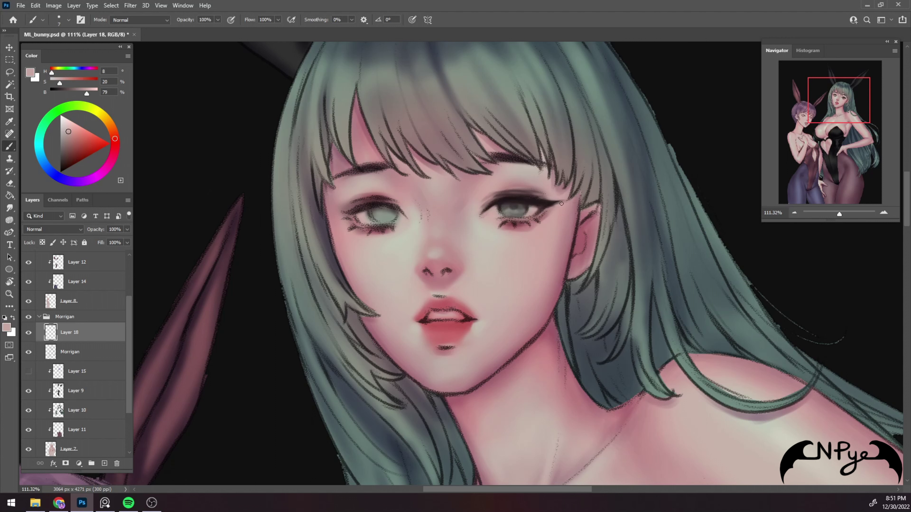
pyautogui.keyDown('alt'); pyautogui.click(543, 212); pyautogui.keyUp('alt')
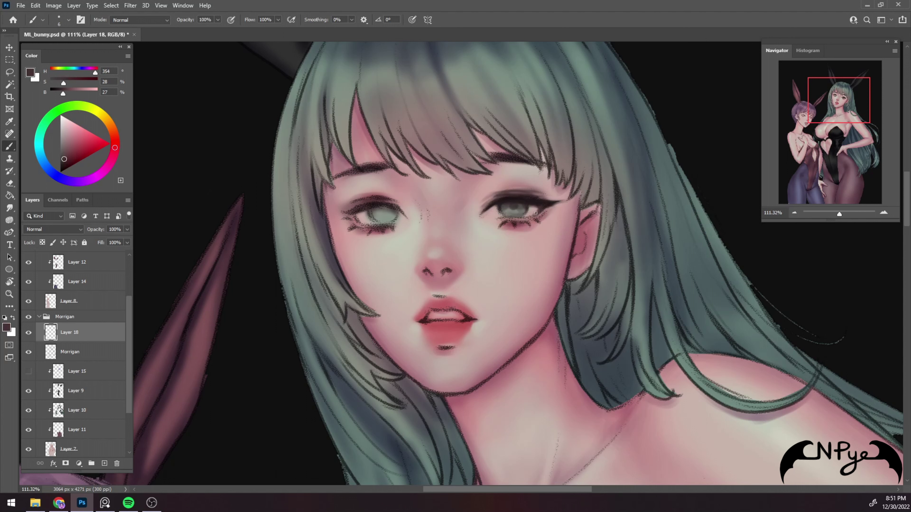
pyautogui.keyDown('alt'); pyautogui.click(538, 219); pyautogui.keyUp('alt')
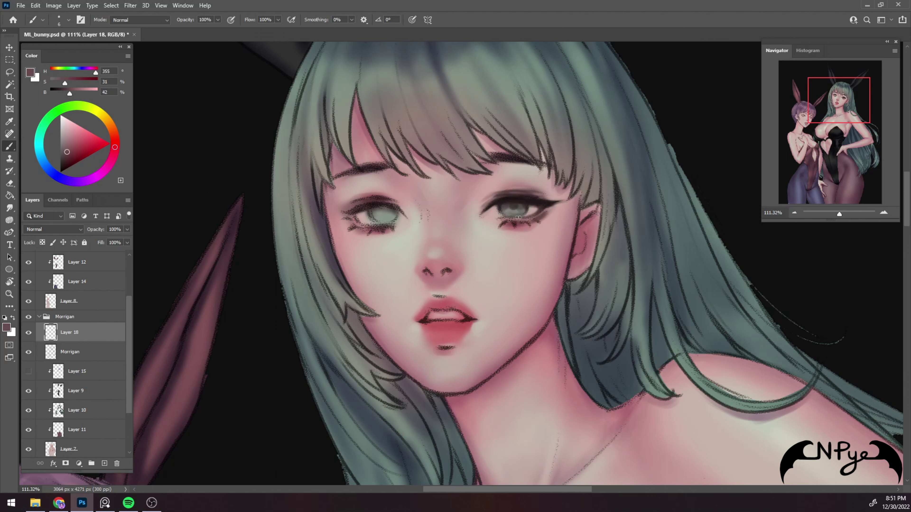
pyautogui.keyDown('alt'); pyautogui.click(522, 209); pyautogui.keyUp('alt')
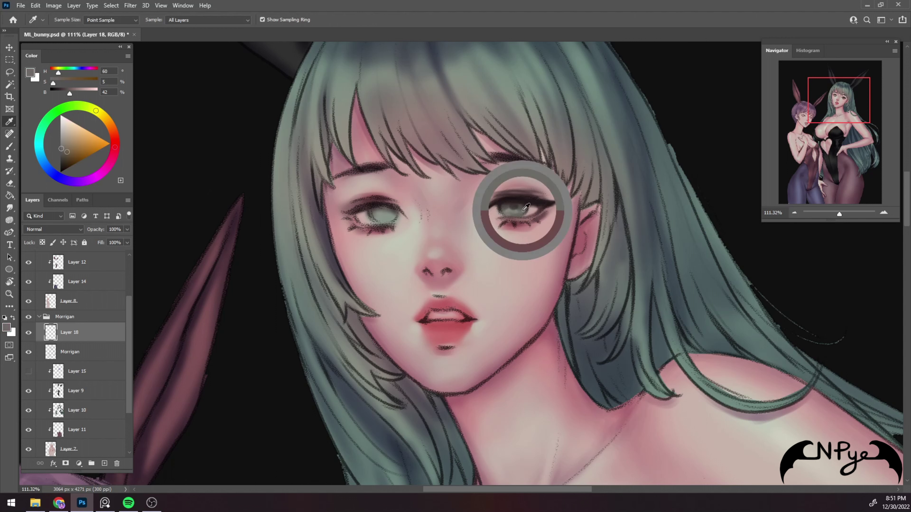
pyautogui.keyDown('alt'); pyautogui.click(514, 211); pyautogui.keyUp('alt')
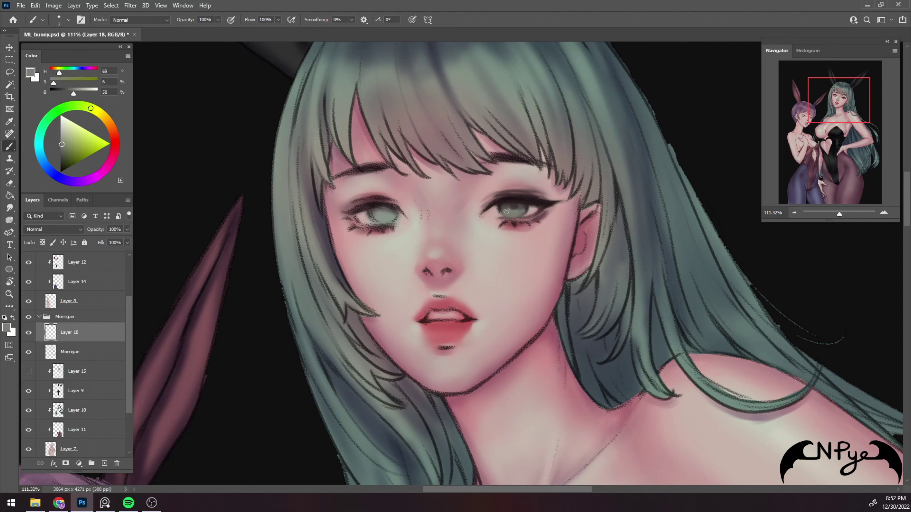
pyautogui.keyDown('alt'); pyautogui.click(505, 212); pyautogui.keyUp('alt')
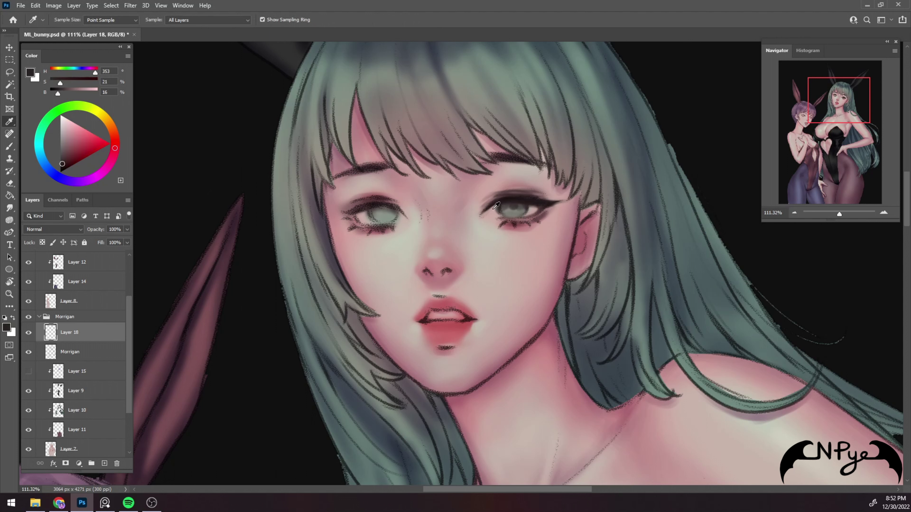
pyautogui.keyDown('alt'); pyautogui.click(498, 214); pyautogui.keyUp('alt')
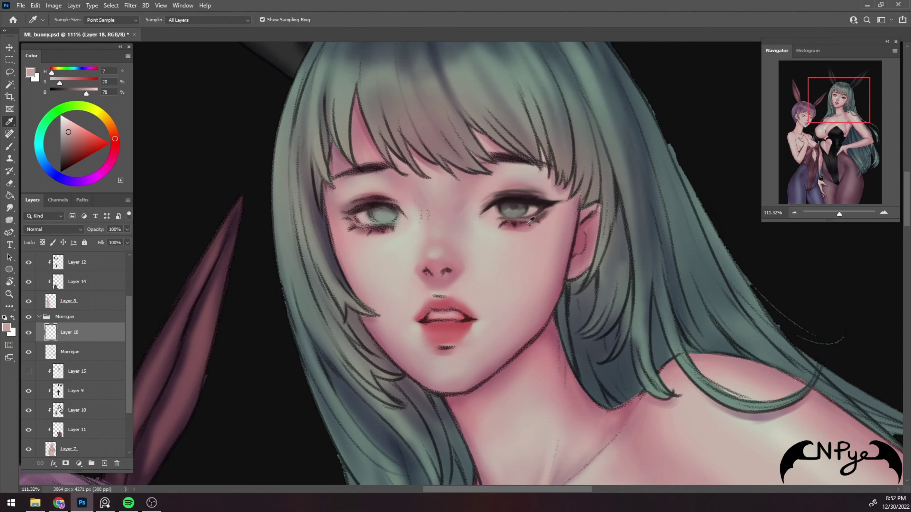
pyautogui.keyDown('alt'); pyautogui.click(523, 223); pyautogui.keyUp('alt')
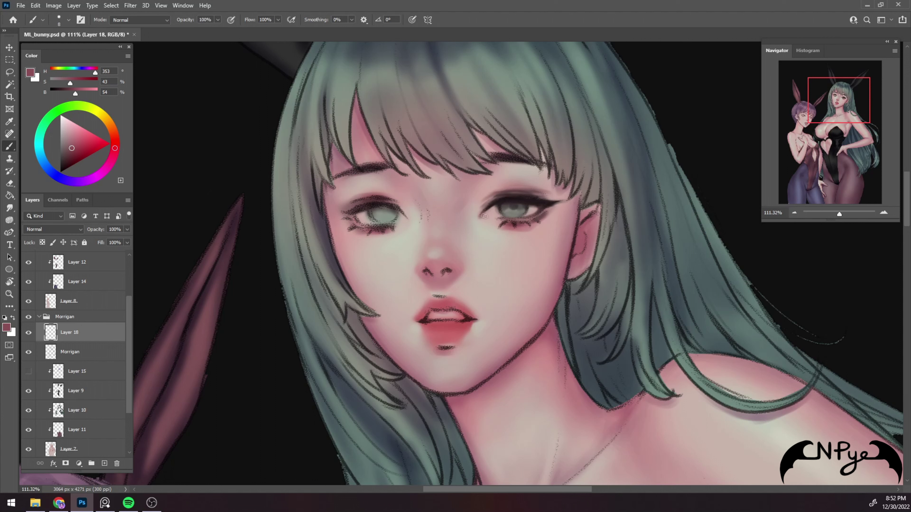
pyautogui.press('[')
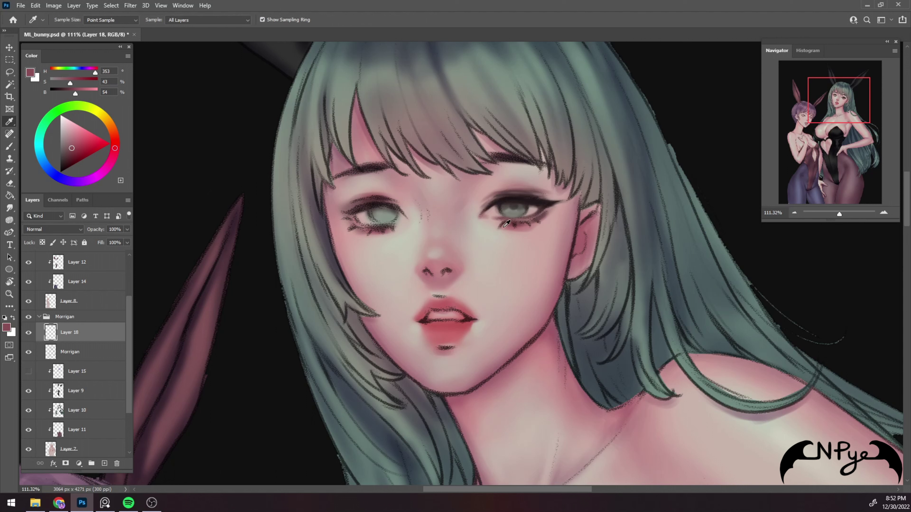
pyautogui.keyDown('alt'); pyautogui.click(500, 227); pyautogui.keyUp('alt')
pyautogui.moveTo(501, 225); pyautogui.dragTo(527, 222)
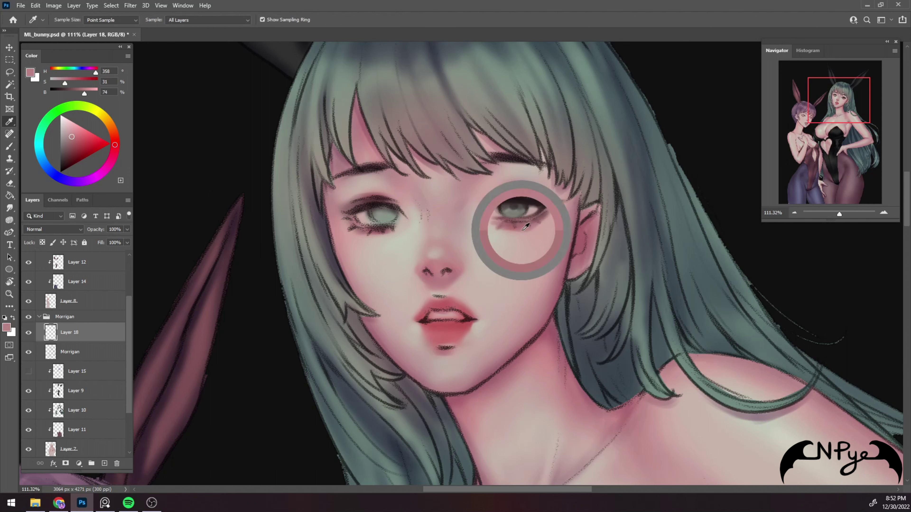
pyautogui.keyDown('alt'); pyautogui.click(526, 220); pyautogui.keyUp('alt')
pyautogui.moveTo(526, 225); pyautogui.dragTo(527, 222)
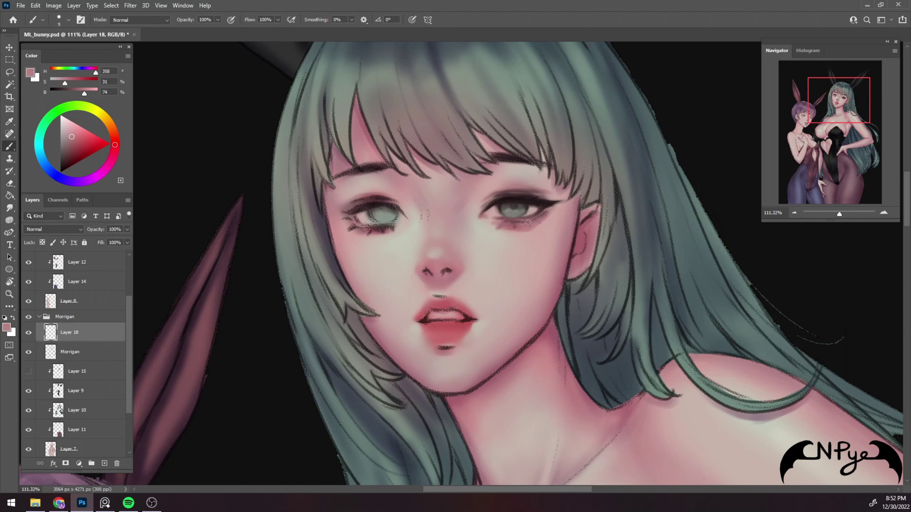
# Lighten the pink shadow under the eye and add a small dark upper-eyelid stroke
pyautogui.press(']')
pyautogui.keyDown('alt'); pyautogui.click(544, 220); pyautogui.keyUp('alt')
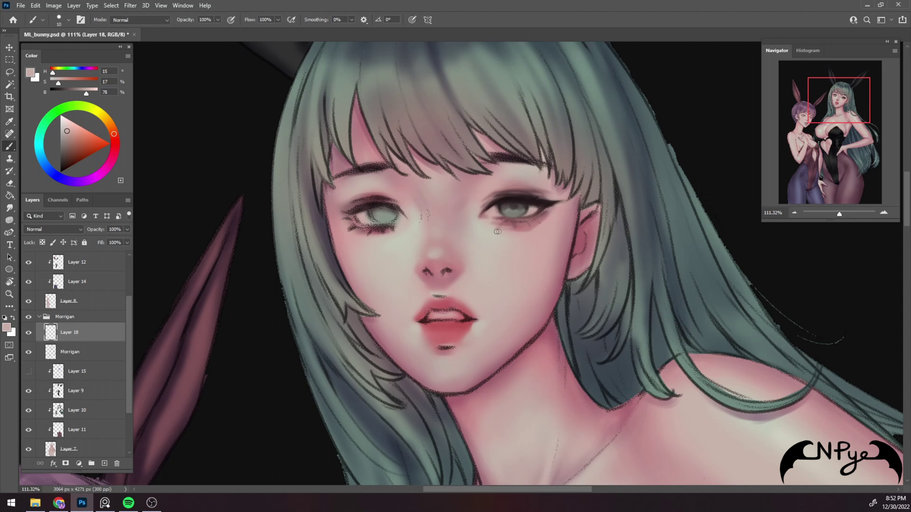
pyautogui.moveTo(514, 232); pyautogui.dragTo(535, 218)
pyautogui.press('[')
pyautogui.keyDown('alt'); pyautogui.click(517, 194); pyautogui.keyUp('alt')
pyautogui.press('[')
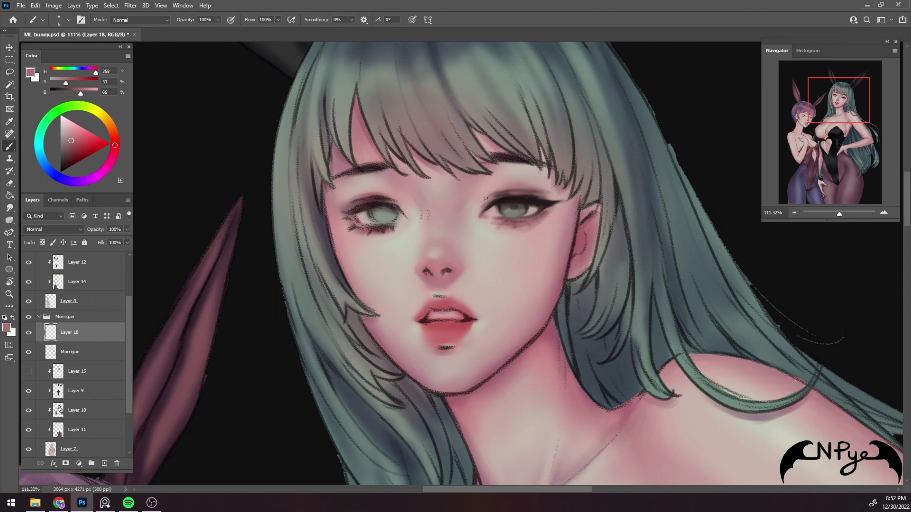
pyautogui.press('[')
pyautogui.keyDown('alt'); pyautogui.click(522, 196); pyautogui.keyUp('alt')
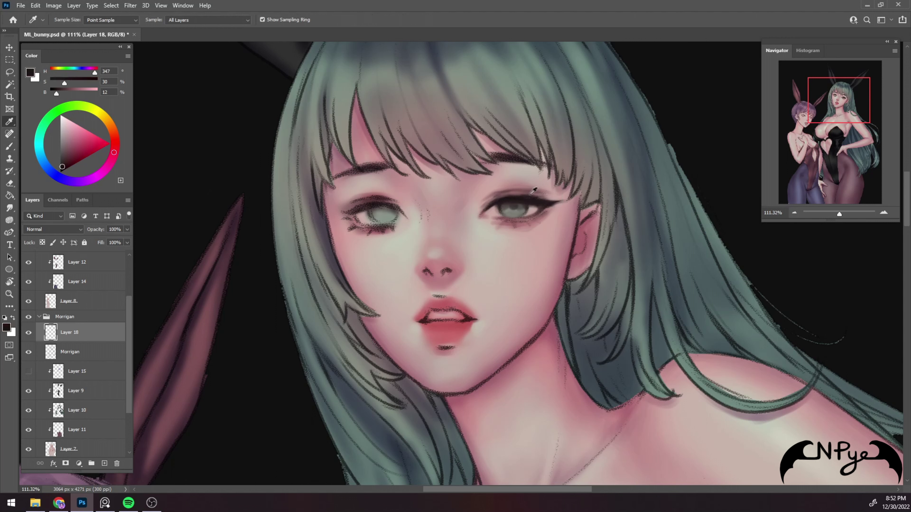
pyautogui.moveTo(522, 194); pyautogui.dragTo(535, 193)
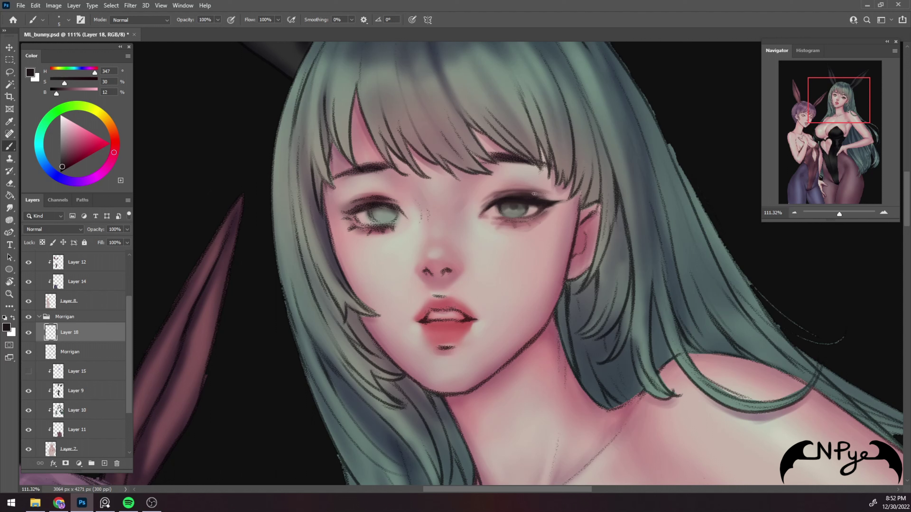
pyautogui.press('[')
pyautogui.keyDown('alt'); pyautogui.click(547, 216); pyautogui.keyUp('alt')
pyautogui.press(']')
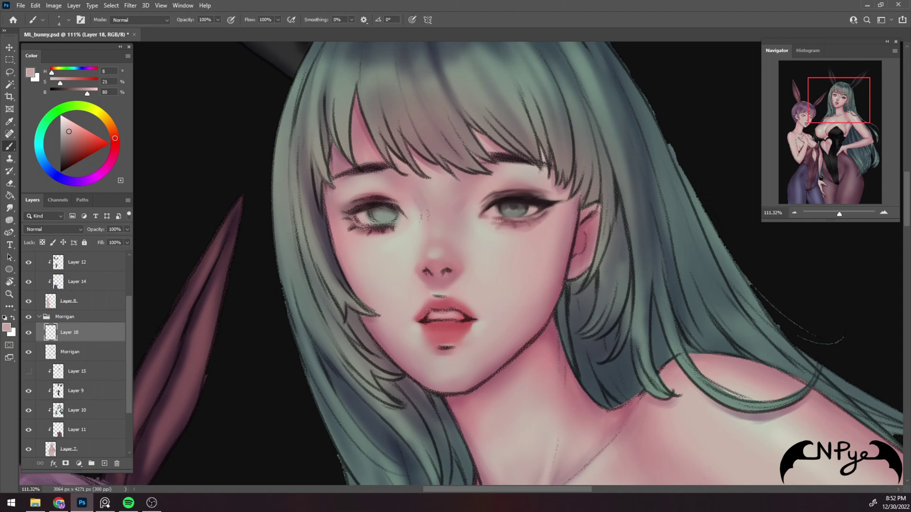
pyautogui.moveTo(498, 221); pyautogui.dragTo(492, 218)
# Darken the inner upper lash line and paint a light pink stroke and reddish crease above it
pyautogui.keyDown('alt'); pyautogui.click(517, 225); pyautogui.keyUp('alt')
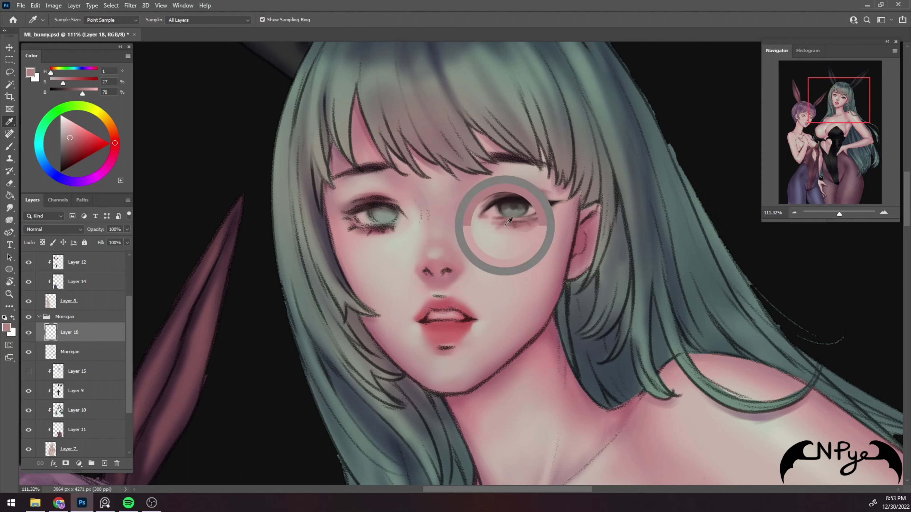
pyautogui.press(']')
pyautogui.press(']')
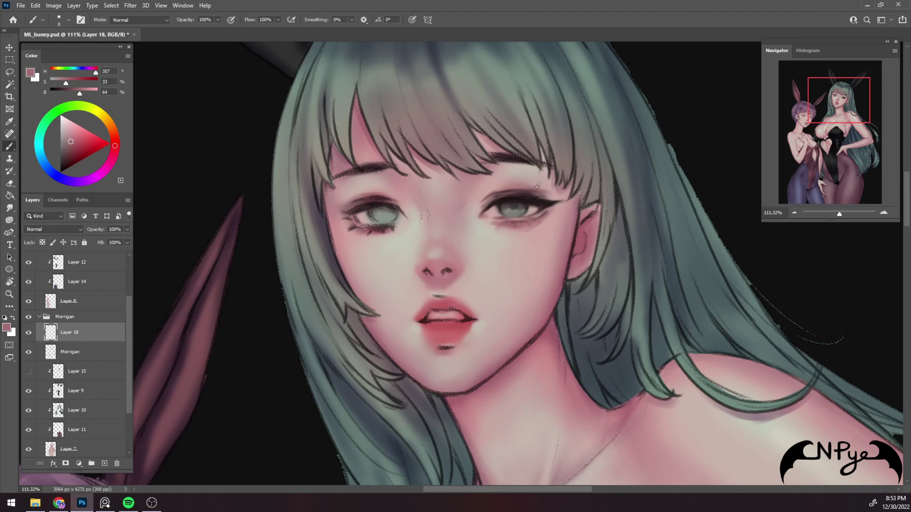
pyautogui.keyDown('alt'); pyautogui.click(527, 200); pyautogui.keyUp('alt')
pyautogui.press('[')
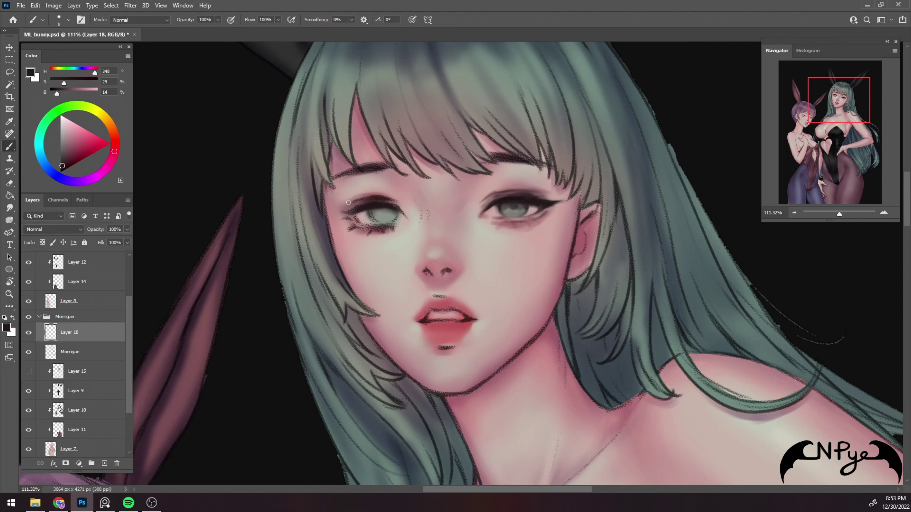
pyautogui.moveTo(385, 205); pyautogui.dragTo(344, 206)
pyautogui.keyDown('alt'); pyautogui.click(385, 191); pyautogui.keyUp('alt')
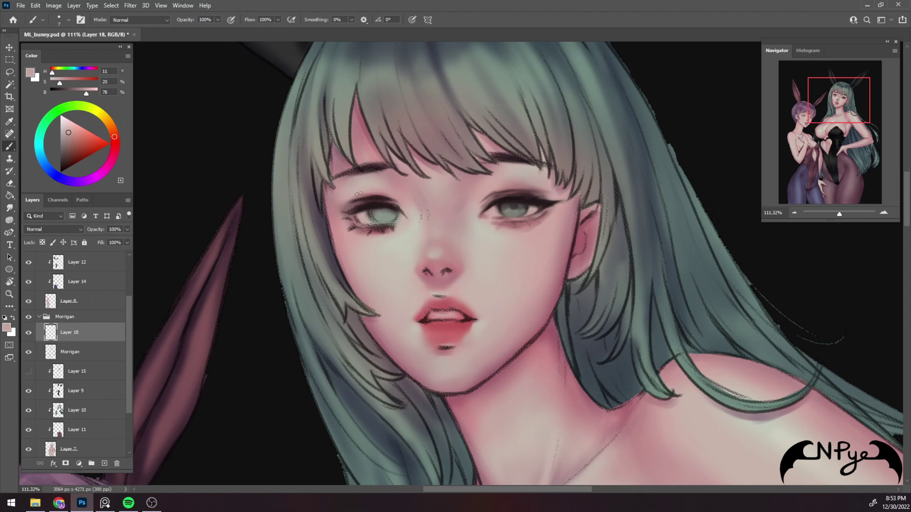
pyautogui.keyDown('alt'); pyautogui.click(520, 184); pyautogui.keyUp('alt')
pyautogui.press('[')
pyautogui.moveTo(395, 198); pyautogui.dragTo(359, 197)
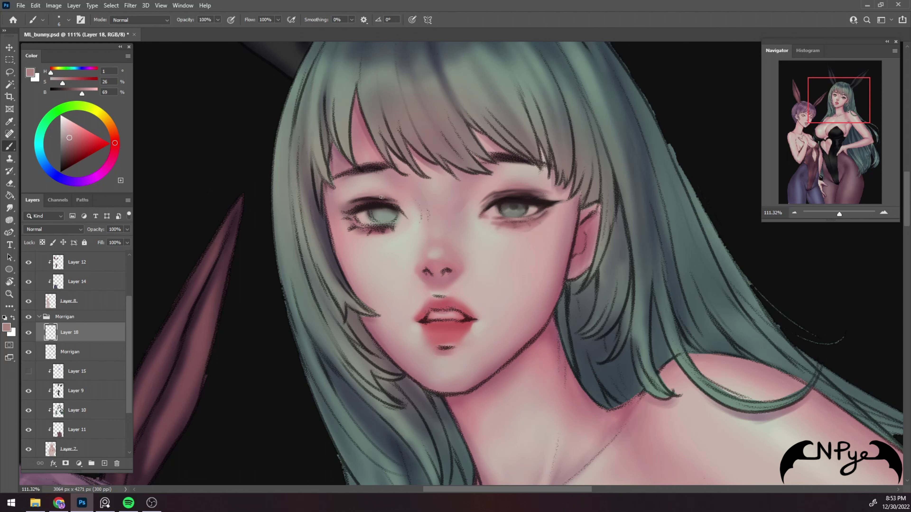
pyautogui.keyDown('alt'); pyautogui.click(370, 138); pyautogui.keyUp('alt')
pyautogui.moveTo(381, 200)
pyautogui.mouseDown()
pyautogui.moveTo(348, 202)
pyautogui.moveTo(393, 202)
pyautogui.mouseUp()
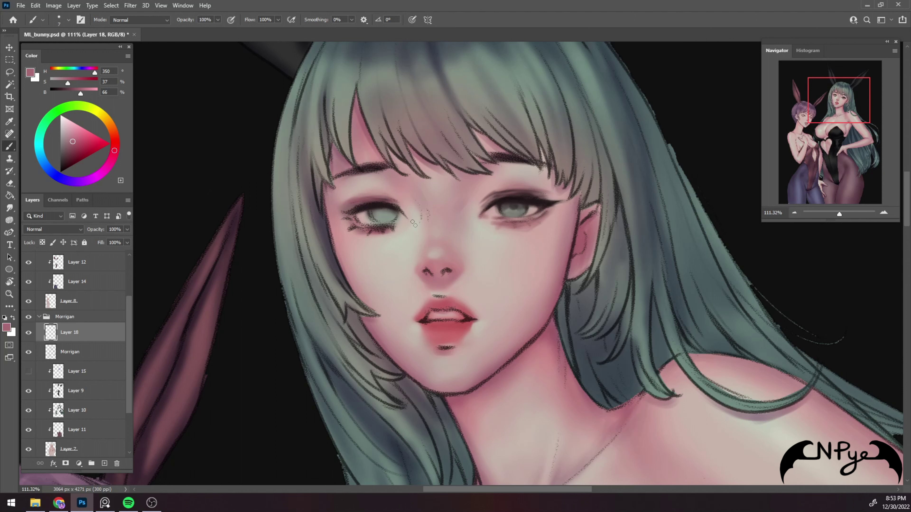
pyautogui.keyDown('alt'); pyautogui.click(395, 205); pyautogui.keyUp('alt')
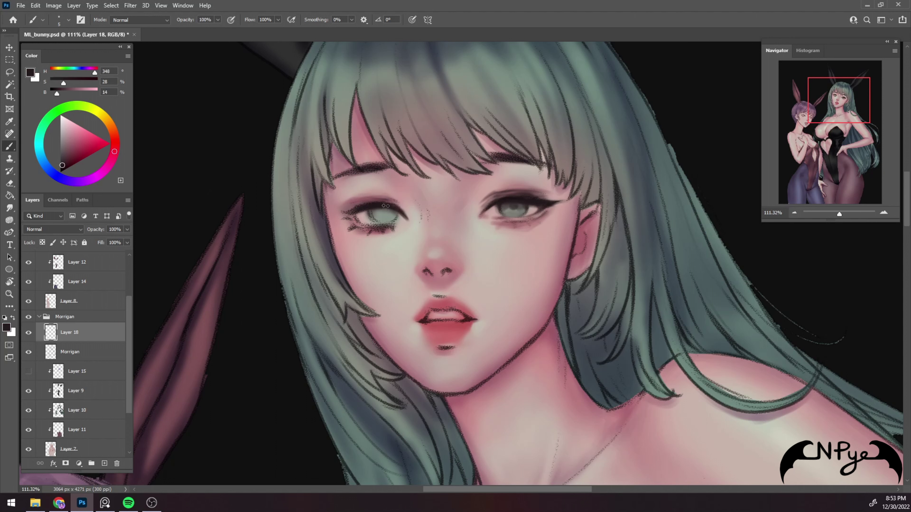
pyautogui.press(']')
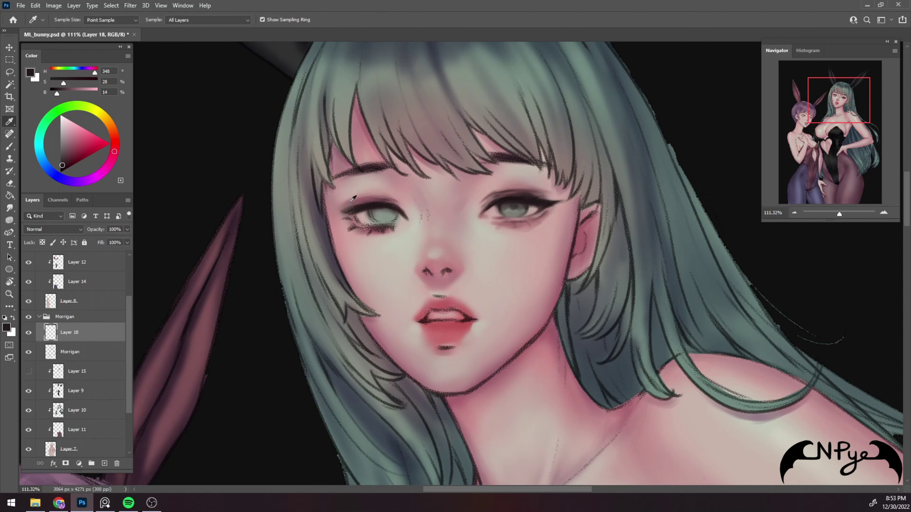
# Darken the left eye's upper lash line with the sampled dark lash colour
pyautogui.keyDown('alt'); pyautogui.click(347, 203); pyautogui.keyUp('alt')
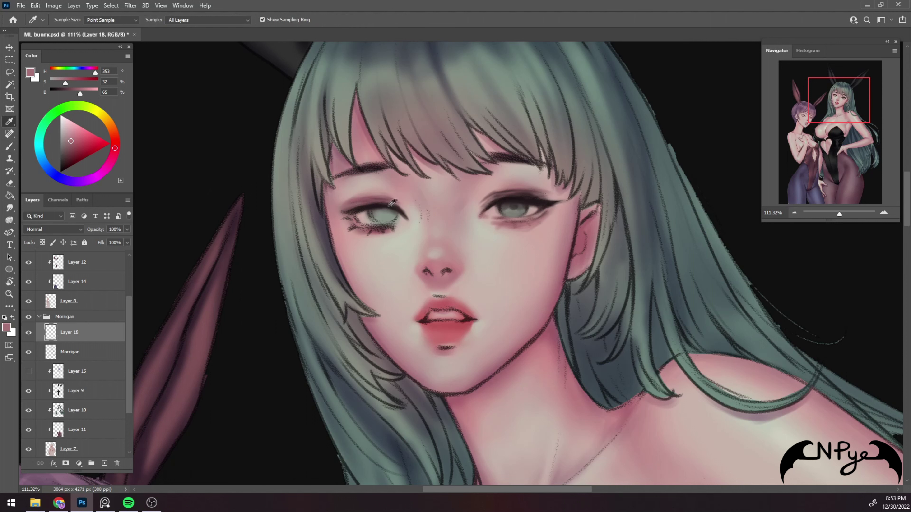
pyautogui.keyDown('alt'); pyautogui.click(378, 201); pyautogui.keyUp('alt')
pyautogui.press(']')
pyautogui.press('[')
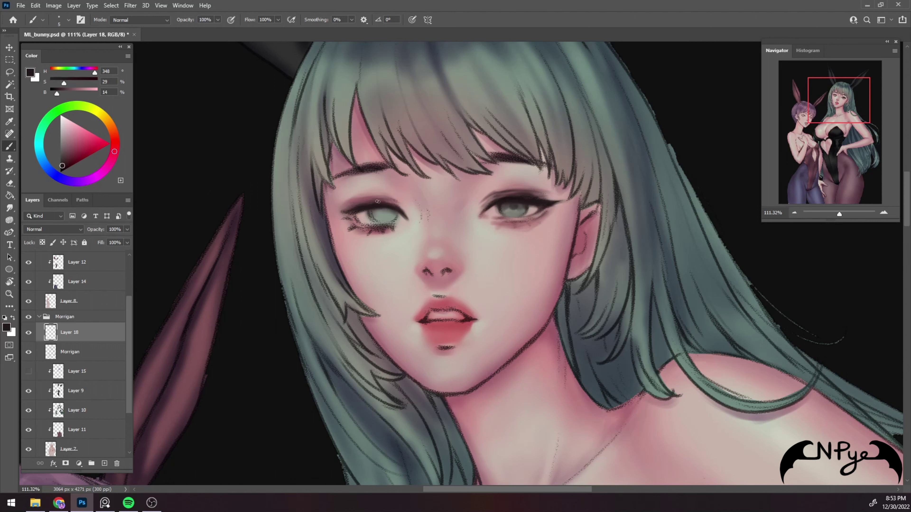
pyautogui.press(']')
pyautogui.moveTo(362, 209)
pyautogui.mouseDown()
pyautogui.moveTo(340, 211)
pyautogui.moveTo(357, 214)
pyautogui.mouseUp()
pyautogui.press(']')
# Resample skin, lash and grey-green iris colours around the left eye for further touch-ups
pyautogui.keyDown('alt'); pyautogui.click(360, 216); pyautogui.keyUp('alt')
pyautogui.keyDown('alt'); pyautogui.click(387, 213); pyautogui.keyUp('alt')
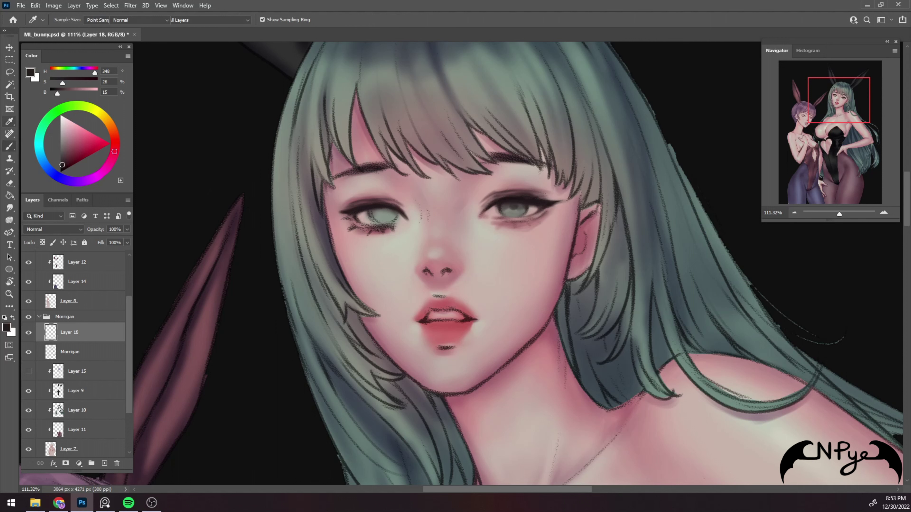
pyautogui.press(']')
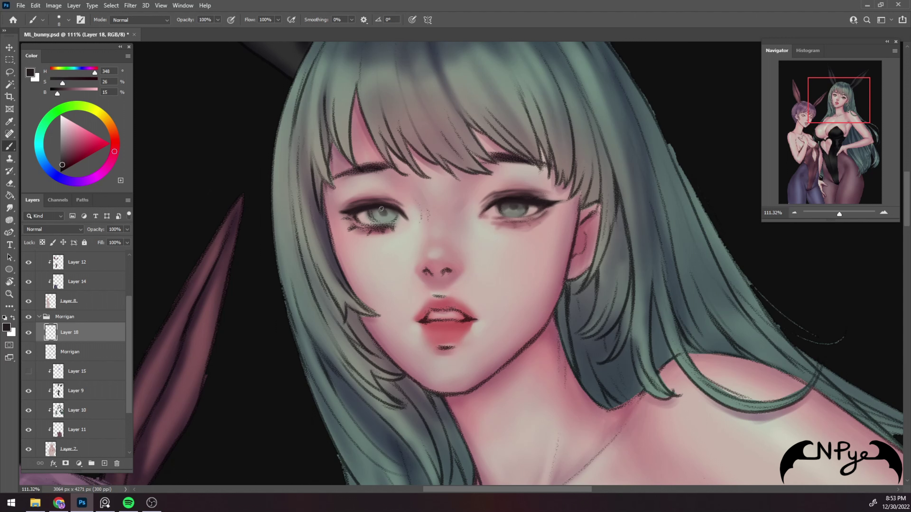
pyautogui.press('[')
pyautogui.keyDown('alt'); pyautogui.click(374, 217); pyautogui.keyUp('alt')
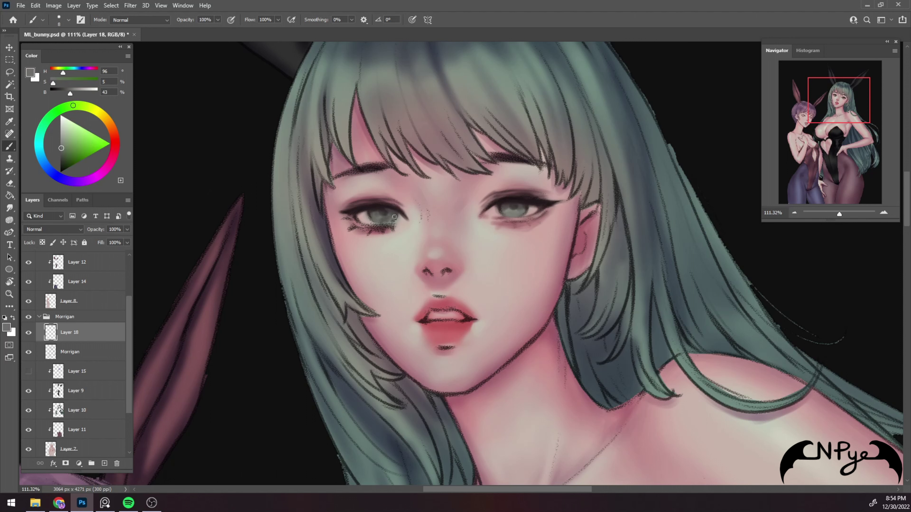
pyautogui.keyDown('alt'); pyautogui.click(508, 211); pyautogui.keyUp('alt')
pyautogui.press(']')
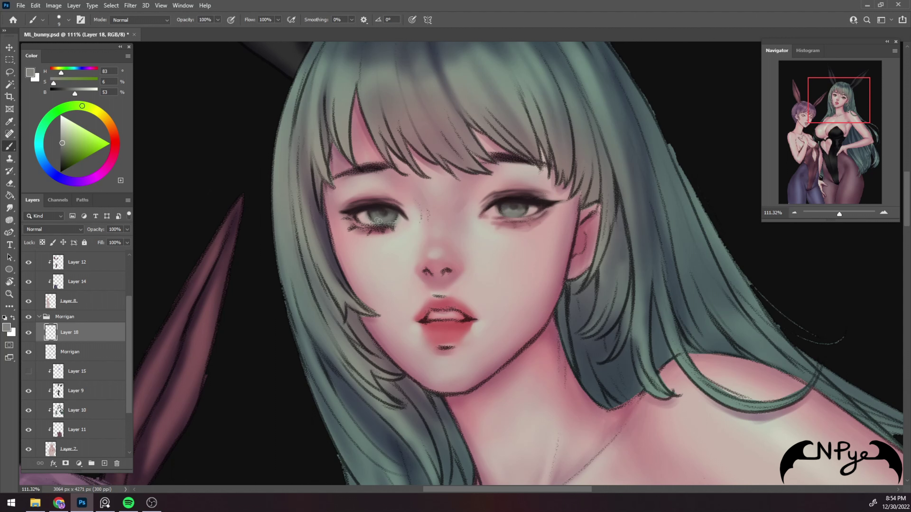
pyautogui.press('[')
pyautogui.keyDown('alt'); pyautogui.click(377, 210); pyautogui.keyUp('alt')
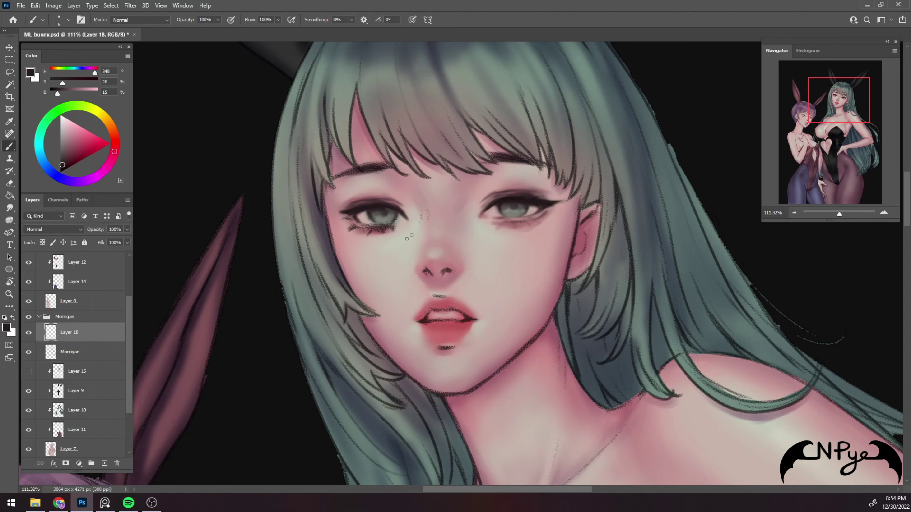
pyautogui.keyDown('alt'); pyautogui.click(365, 222); pyautogui.keyUp('alt')
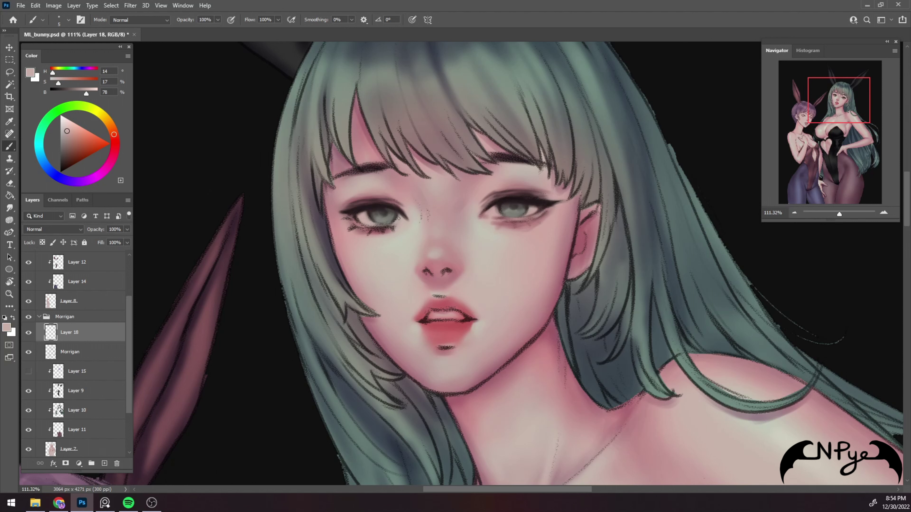
pyautogui.keyDown('alt'); pyautogui.click(383, 225); pyautogui.keyUp('alt')
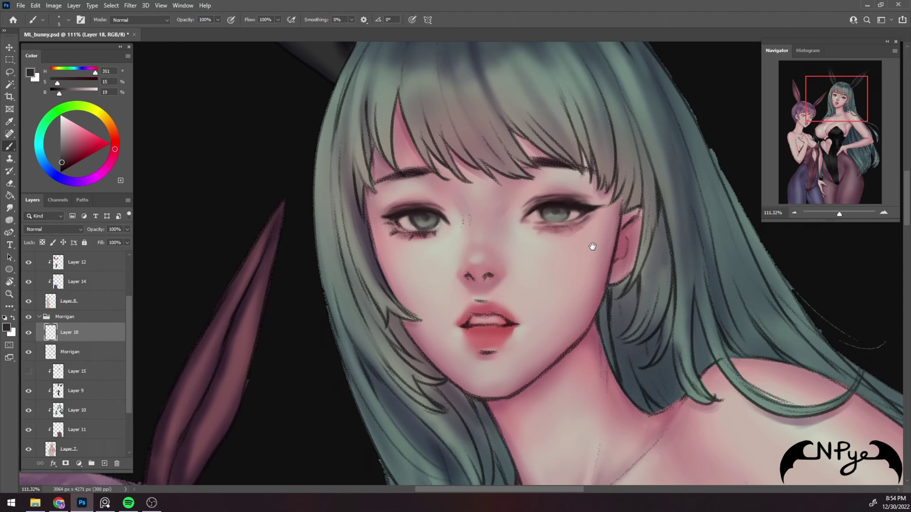
# Sample pink, mauve and greyish-green iris tones around Morrigan's left eye while resizing the brush
pyautogui.moveTo(550, 242); pyautogui.dragTo(592, 247)
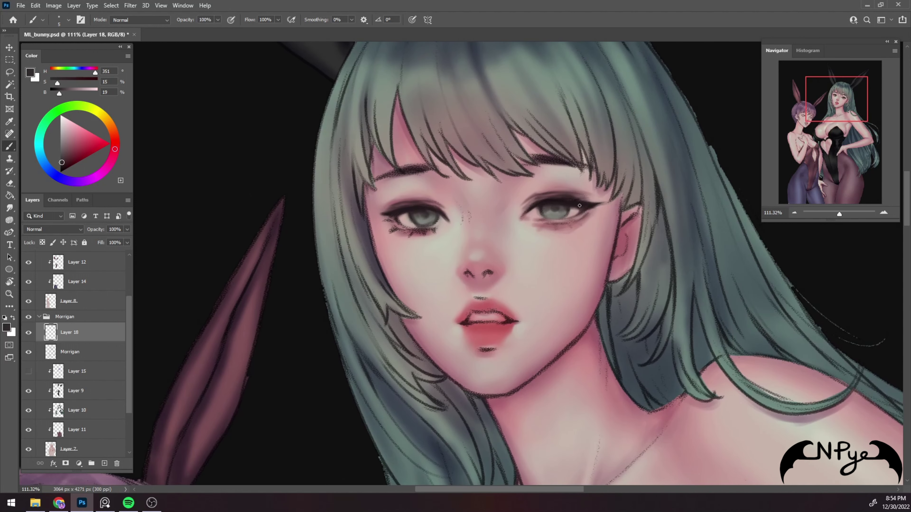
pyautogui.keyDown('alt'); pyautogui.click(483, 236); pyautogui.keyUp('alt')
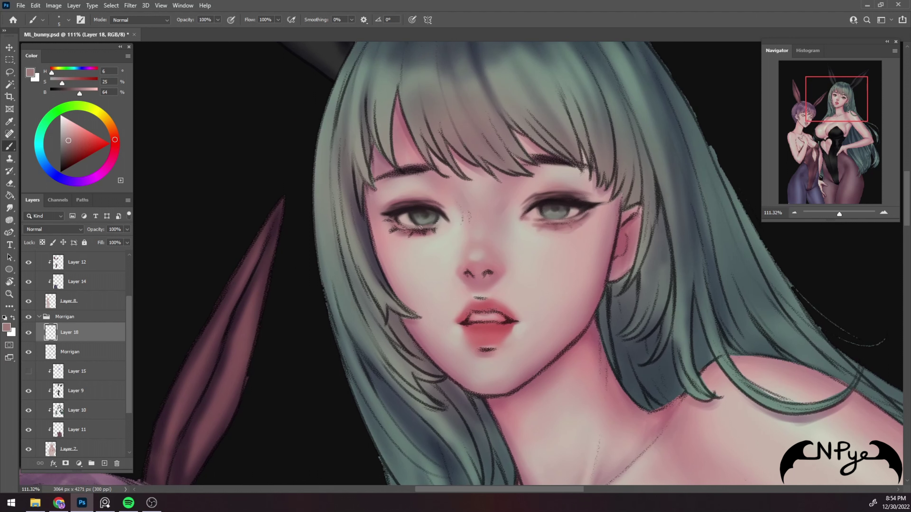
pyautogui.keyDown('alt'); pyautogui.click(403, 215); pyautogui.keyUp('alt')
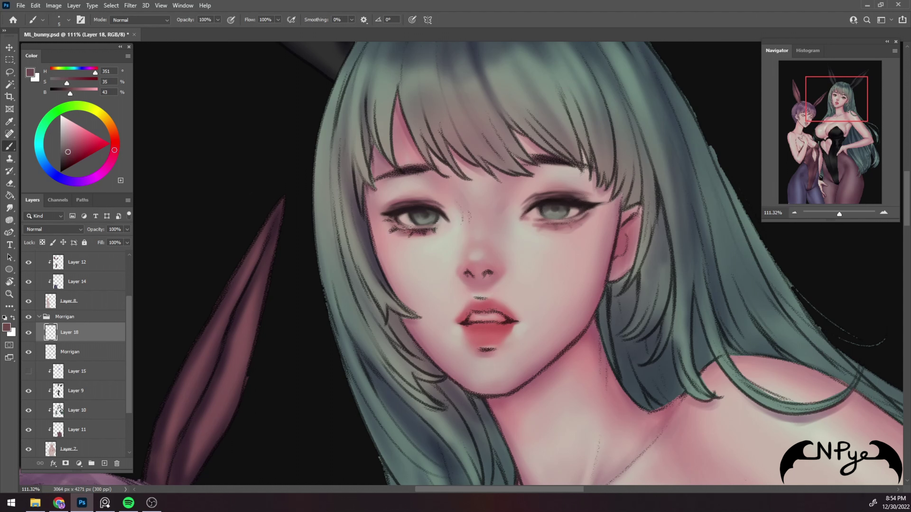
pyautogui.press(']')
pyautogui.keyDown('alt'); pyautogui.click(434, 220); pyautogui.keyUp('alt')
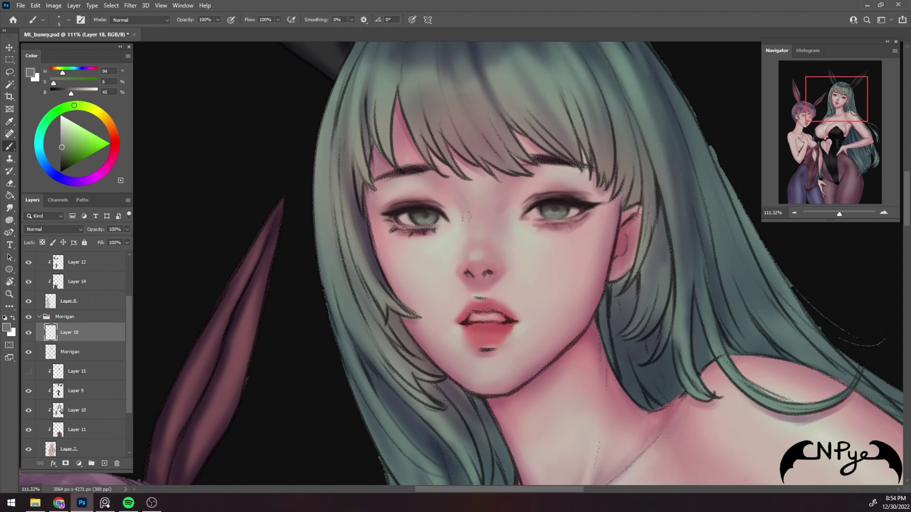
pyautogui.keyDown('alt'); pyautogui.click(560, 227); pyautogui.keyUp('alt')
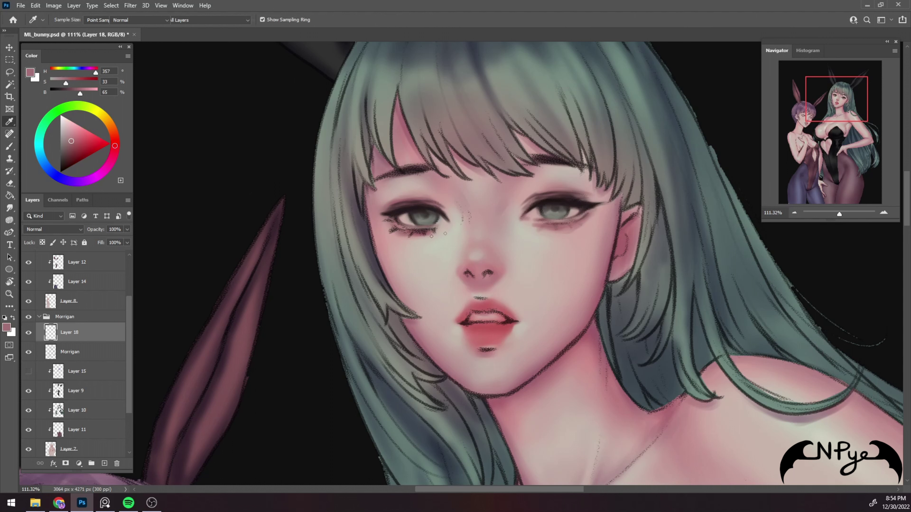
pyautogui.press(']')
pyautogui.press(']')
pyautogui.press(']')
pyautogui.press('[')
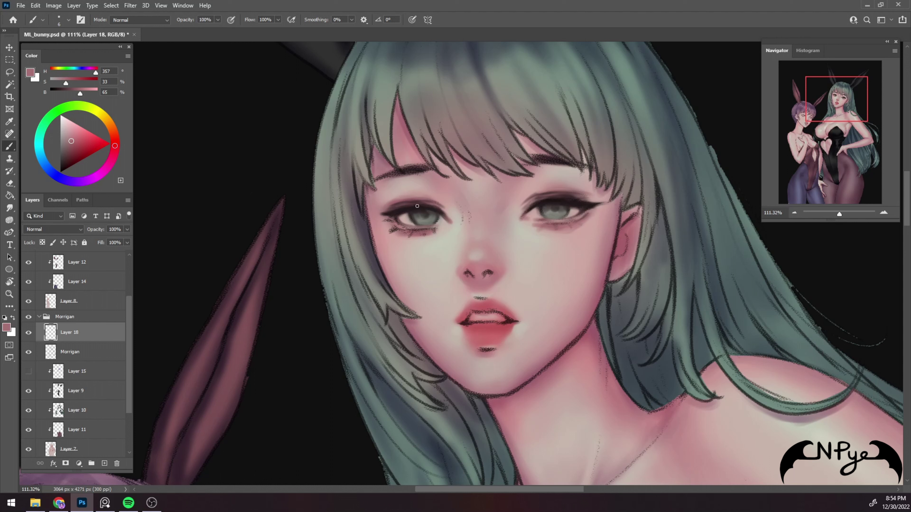
pyautogui.keyDown('alt'); pyautogui.click(385, 212); pyautogui.keyUp('alt')
# Soften the shading beneath the left eye with a larger brush in the sampled skin tone
pyautogui.press(']')
pyautogui.press(']')
pyautogui.press('[')
pyautogui.press(']')
pyautogui.keyDown('alt'); pyautogui.click(414, 236); pyautogui.keyUp('alt')
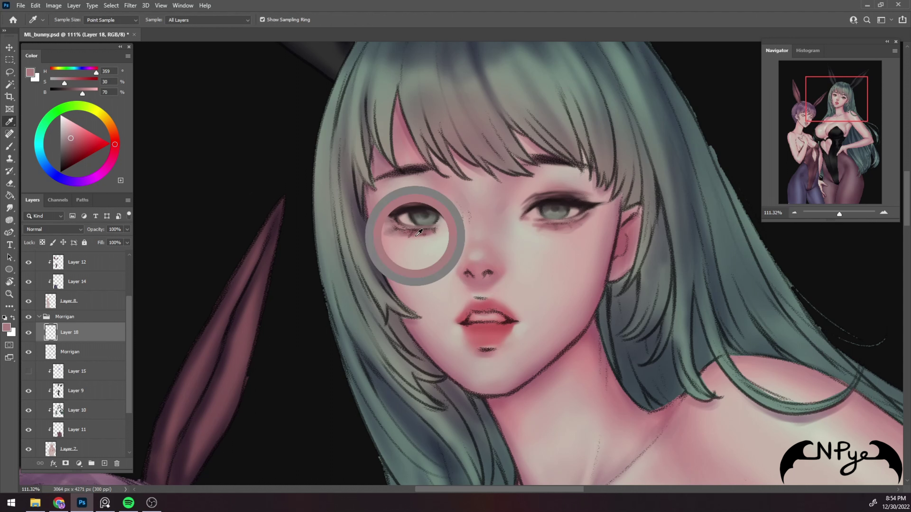
pyautogui.press(']')
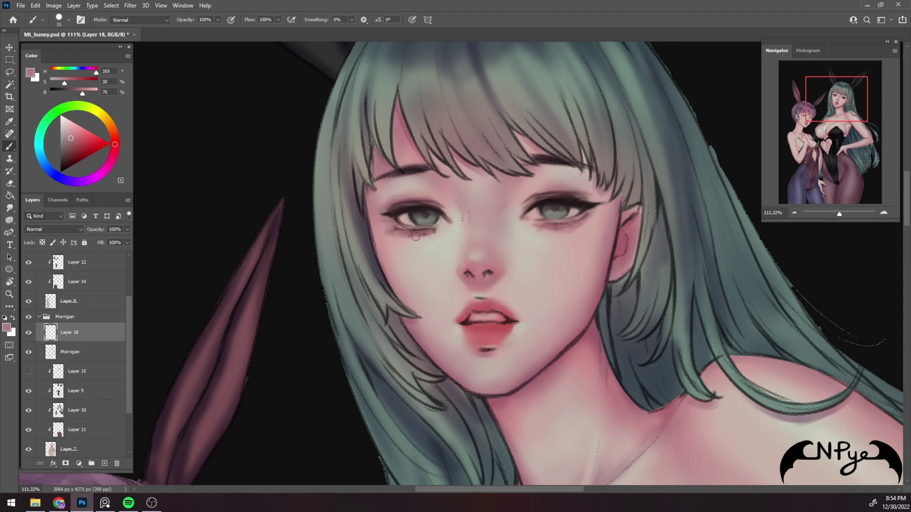
pyautogui.moveTo(411, 237); pyautogui.dragTo(431, 234)
pyautogui.press('[')
# Brighten the lower eyelid under the left eye with a light pink skin tone
pyautogui.keyDown('alt'); pyautogui.click(417, 235); pyautogui.keyUp('alt')
pyautogui.press('i')
pyautogui.click(398, 226)
pyautogui.press('b')
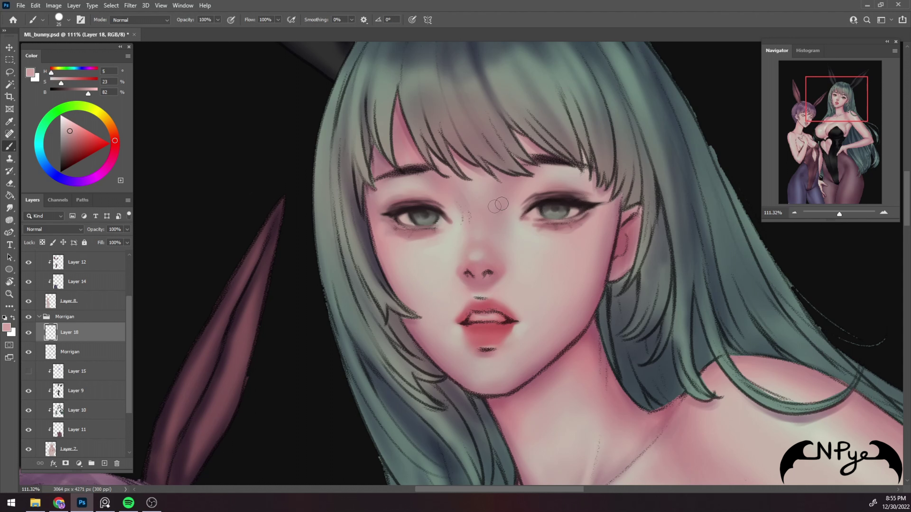
pyautogui.press('i')
pyautogui.click(537, 201)
pyautogui.press('b')
pyautogui.keyDown('alt'); pyautogui.click(541, 225); pyautogui.keyUp('alt')
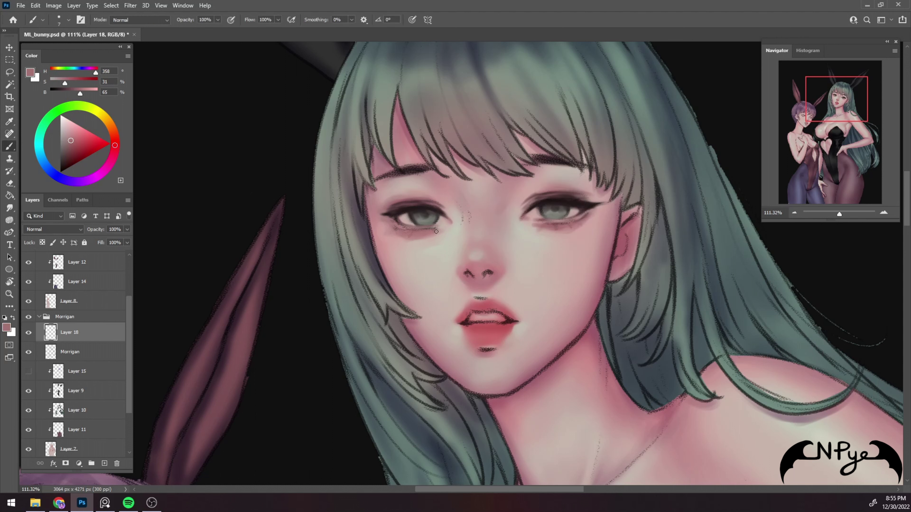
pyautogui.keyDown('alt'); pyautogui.click(436, 229); pyautogui.keyUp('alt')
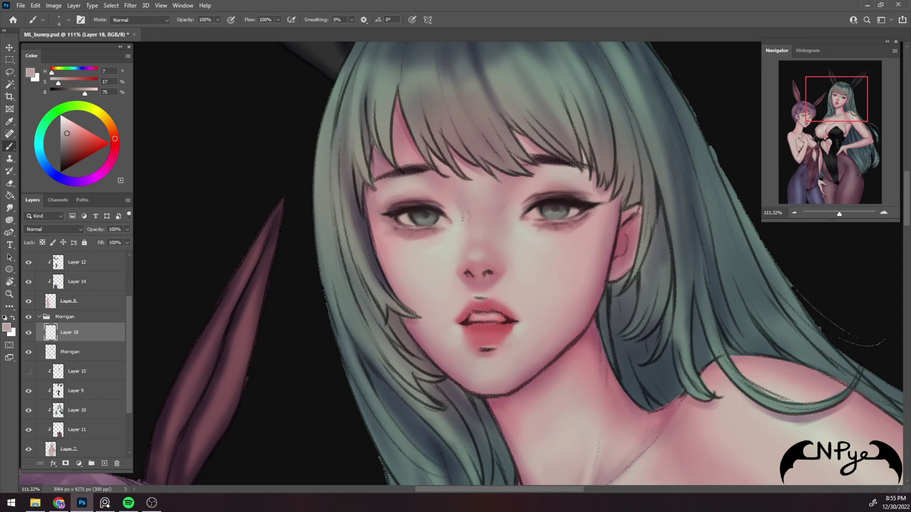
pyautogui.moveTo(413, 227); pyautogui.dragTo(438, 224)
pyautogui.keyDown('alt'); pyautogui.click(413, 208); pyautogui.keyUp('alt')
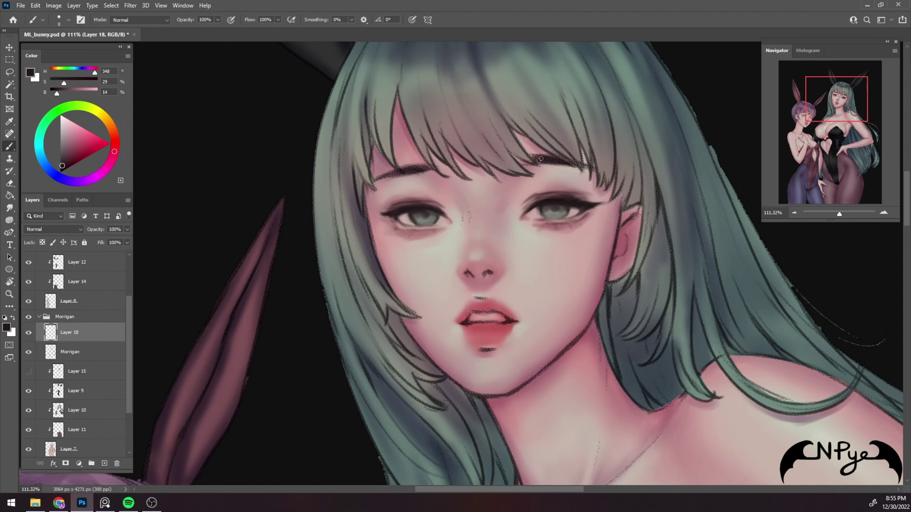
# Add a dark stroke along Morrigan's lash line and pick up the dark red eyebrow colour
pyautogui.moveTo(540, 158); pyautogui.dragTo(533, 160)
pyautogui.keyDown('alt'); pyautogui.click(542, 160); pyautogui.keyUp('alt')
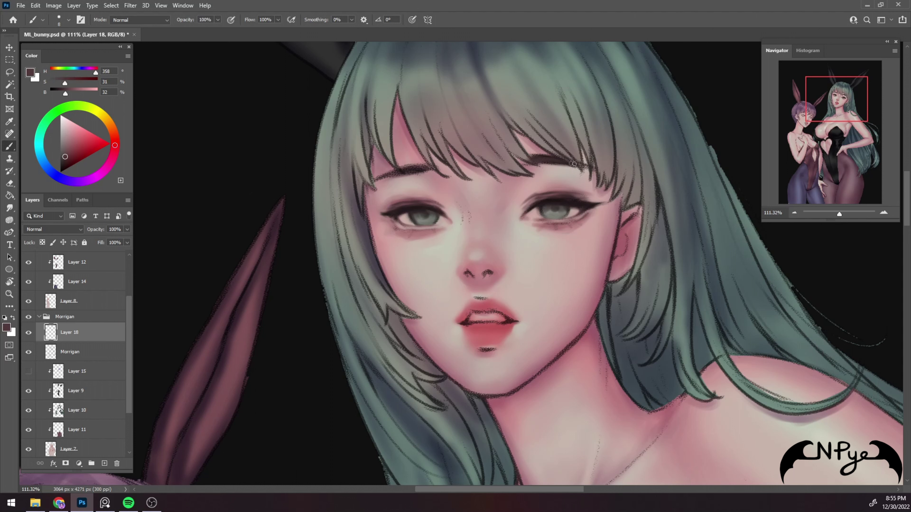
pyautogui.keyDown('alt'); pyautogui.click(536, 157); pyautogui.keyUp('alt')
pyautogui.keyDown('alt'); pyautogui.click(538, 171); pyautogui.keyUp('alt')
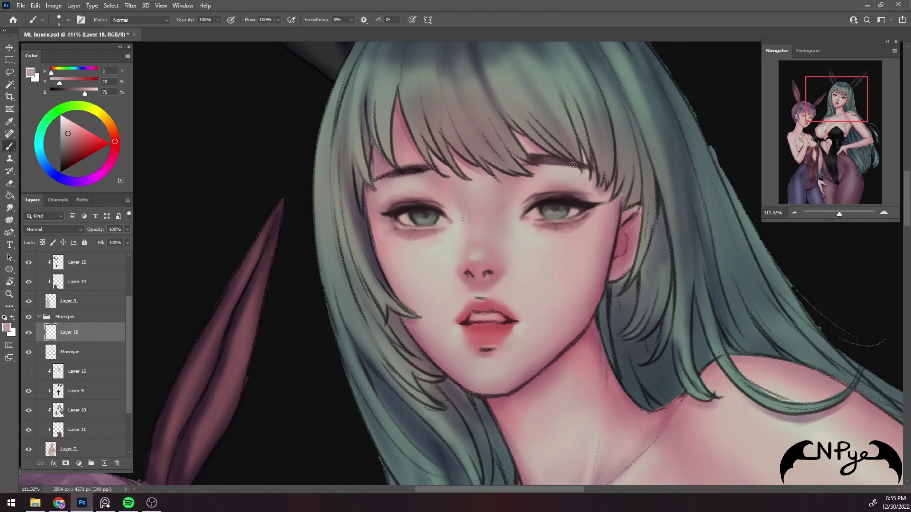
pyautogui.keyDown('alt'); pyautogui.click(541, 158); pyautogui.keyUp('alt')
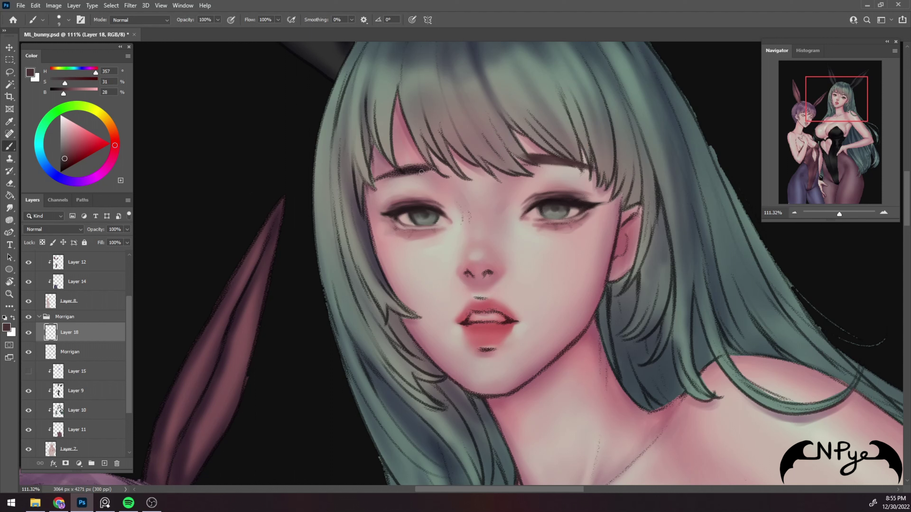
# Darken and thicken both eyebrows with fine medium-brown strokes
pyautogui.press('[')
pyautogui.press('alt')
pyautogui.keyDown('alt'); pyautogui.click(429, 172); pyautogui.keyUp('alt')
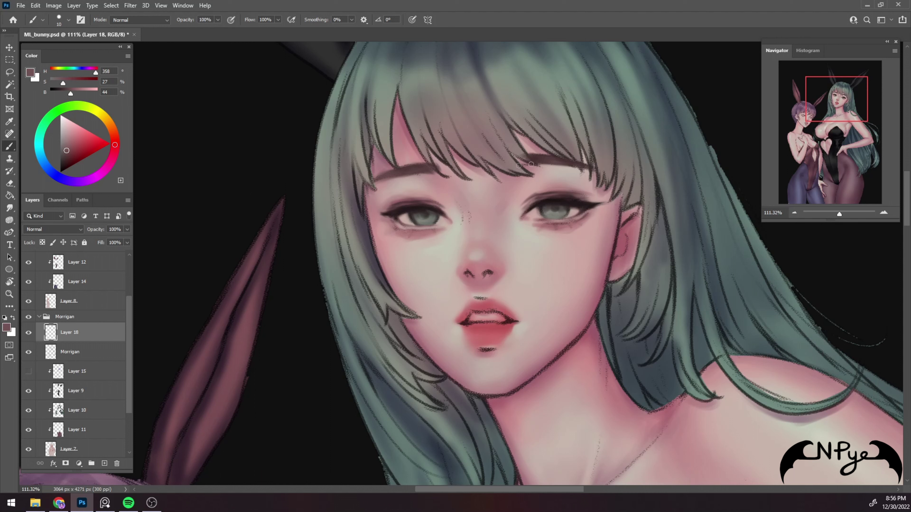
pyautogui.press(']')
pyautogui.press('[')
pyautogui.press('[')
pyautogui.press(']')
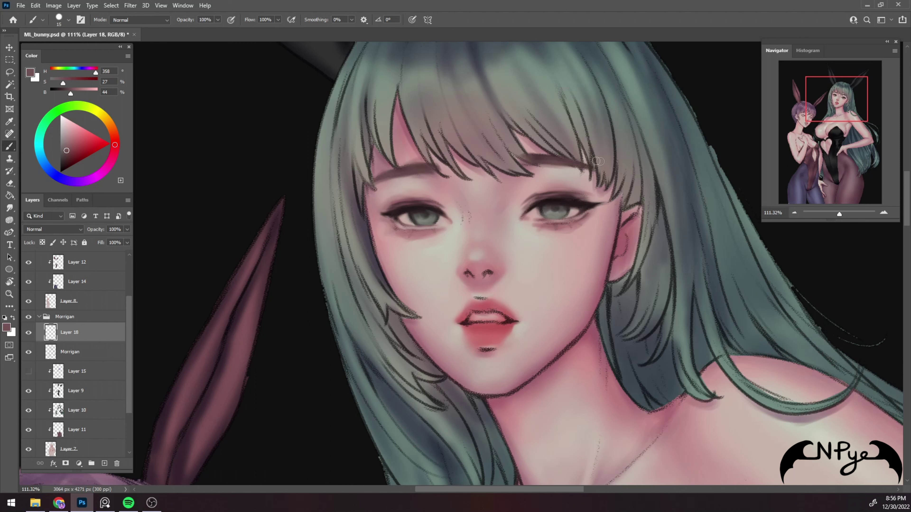
pyautogui.press('[')
pyautogui.press('[')
pyautogui.moveTo(528, 152); pyautogui.dragTo(550, 160)
pyautogui.moveTo(383, 180); pyautogui.dragTo(410, 172)
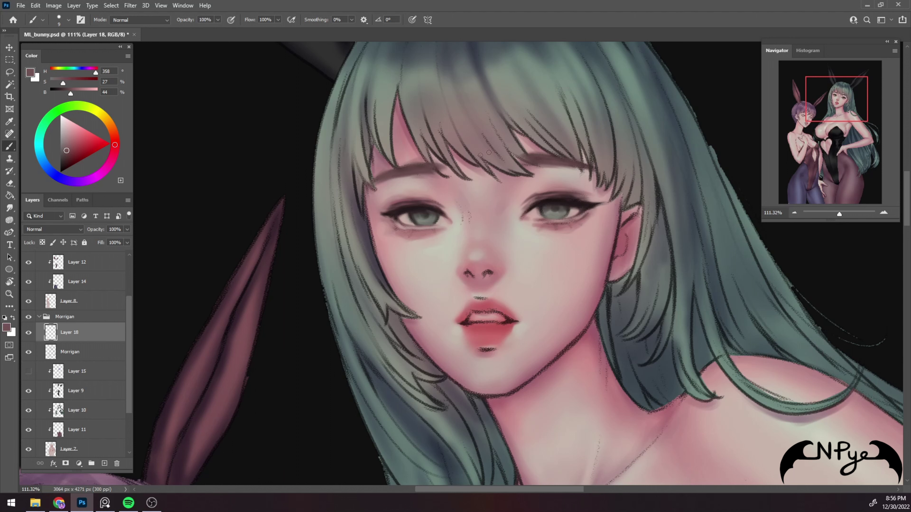
# Sample the skin, eyebrow and dark eyeliner colours, shrink the brush, and centre the face
pyautogui.keyDown('alt'); pyautogui.click(379, 187); pyautogui.keyUp('alt')
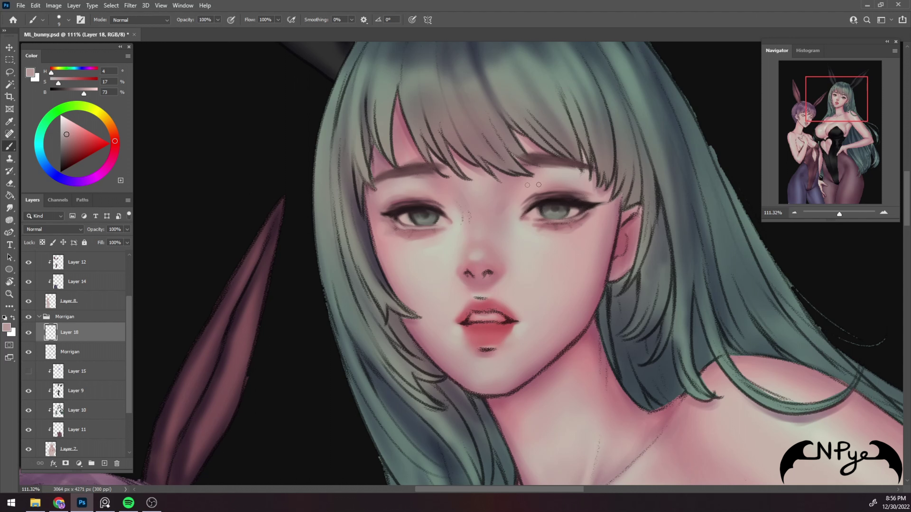
pyautogui.keyDown('alt'); pyautogui.click(571, 162); pyautogui.keyUp('alt')
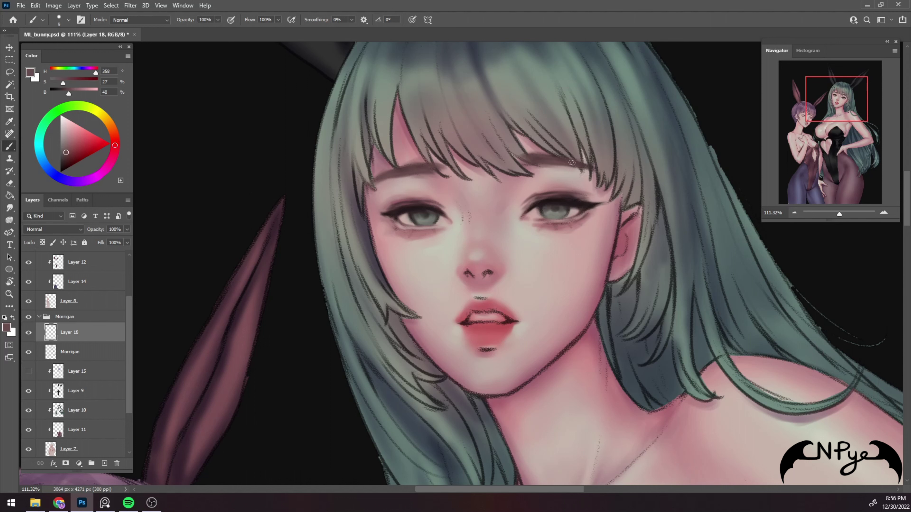
pyautogui.keyDown('alt'); pyautogui.click(592, 200); pyautogui.keyUp('alt')
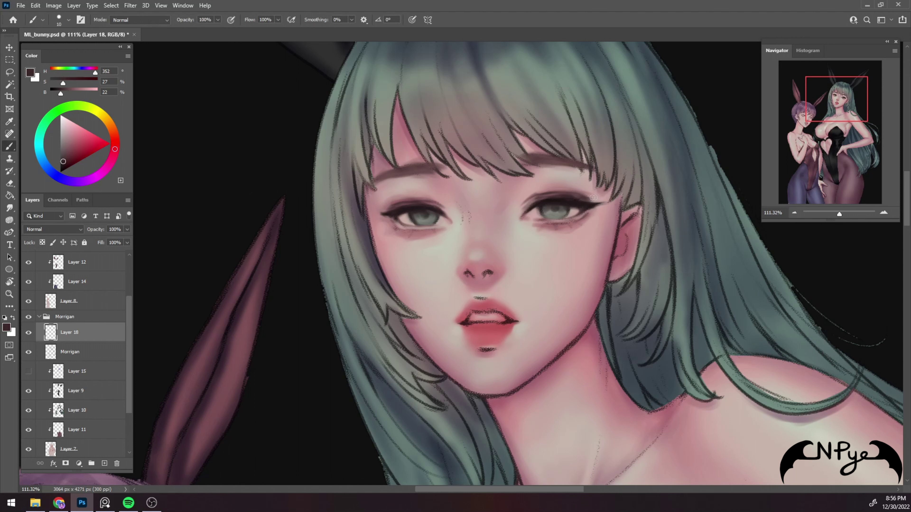
pyautogui.press(']')
pyautogui.press('[')
pyautogui.press('[')
pyautogui.moveTo(618, 210); pyautogui.dragTo(602, 190)
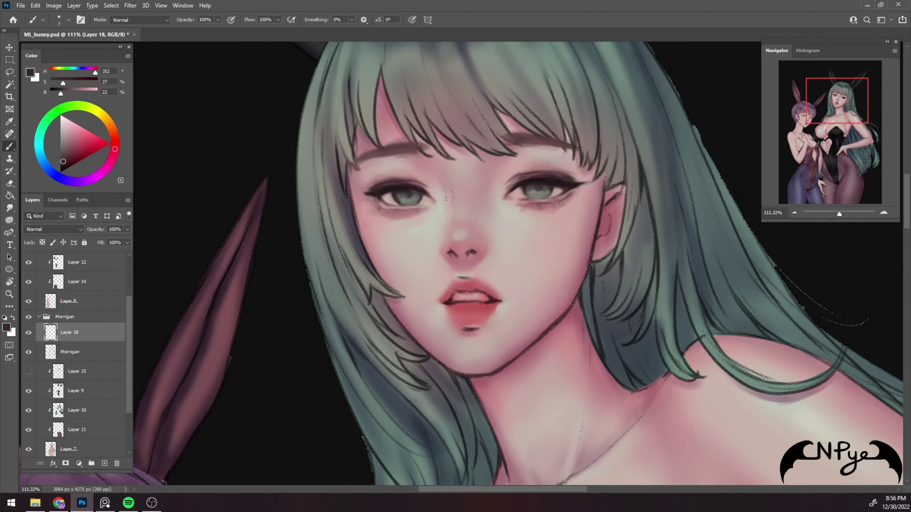
# Sample warm skin pinks at the nose and pick a deeper red shade
pyautogui.keyDown('alt'); pyautogui.click(475, 258); pyautogui.keyUp('alt')
pyautogui.press('[')
pyautogui.keyDown('alt'); pyautogui.click(490, 256); pyautogui.keyUp('alt')
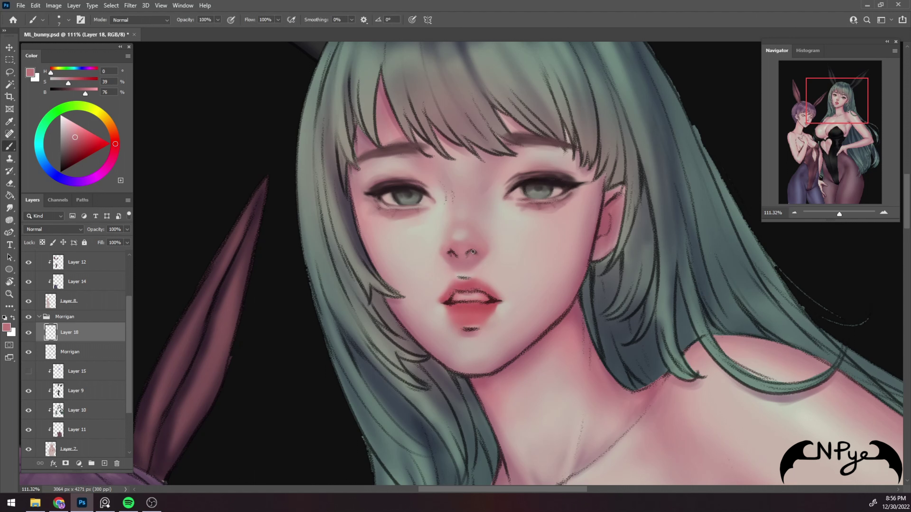
pyautogui.press('i')
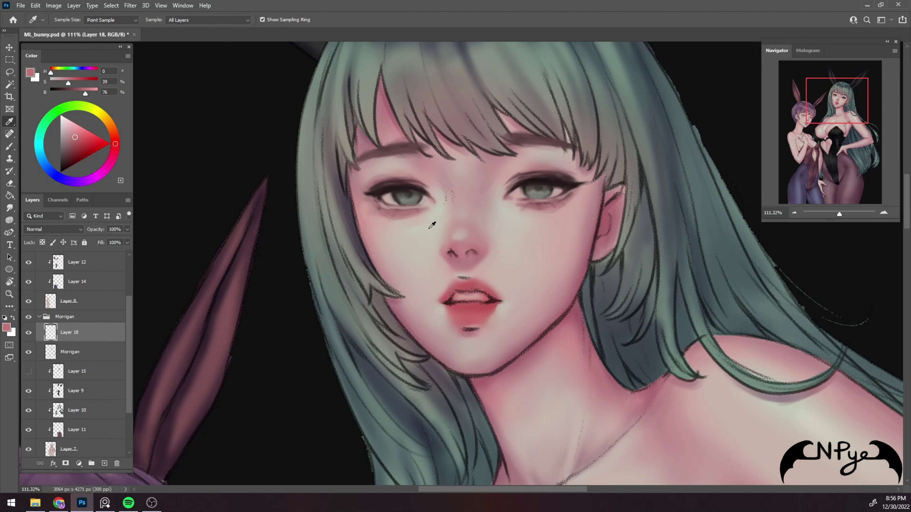
pyautogui.click(81, 149)
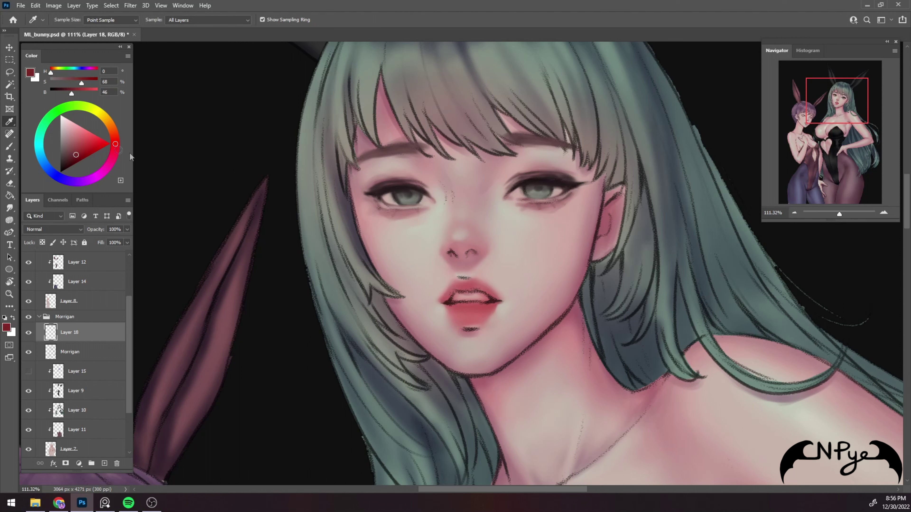
pyautogui.press('b')
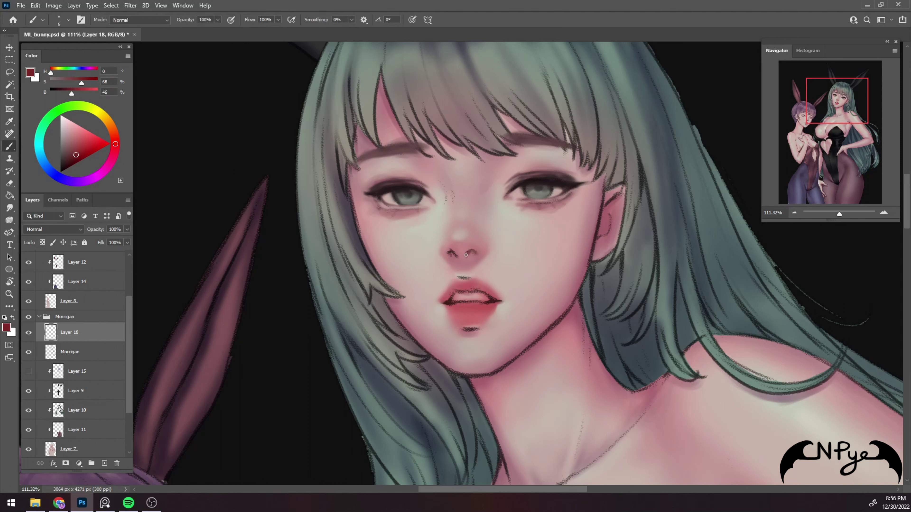
# Shade the nose with mid skin, dark shadow and deep red nostril tones
pyautogui.keyDown('alt'); pyautogui.click(469, 249); pyautogui.keyUp('alt')
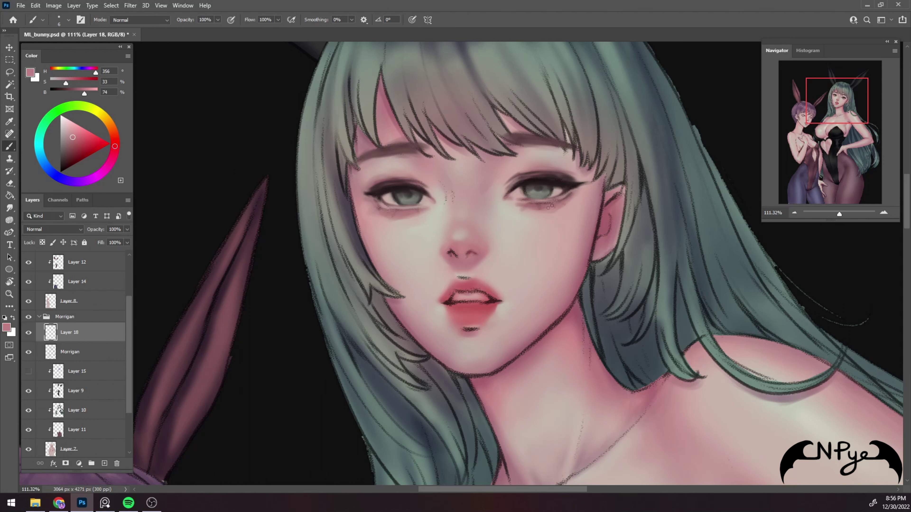
pyautogui.keyDown('alt'); pyautogui.click(542, 202); pyautogui.keyUp('alt')
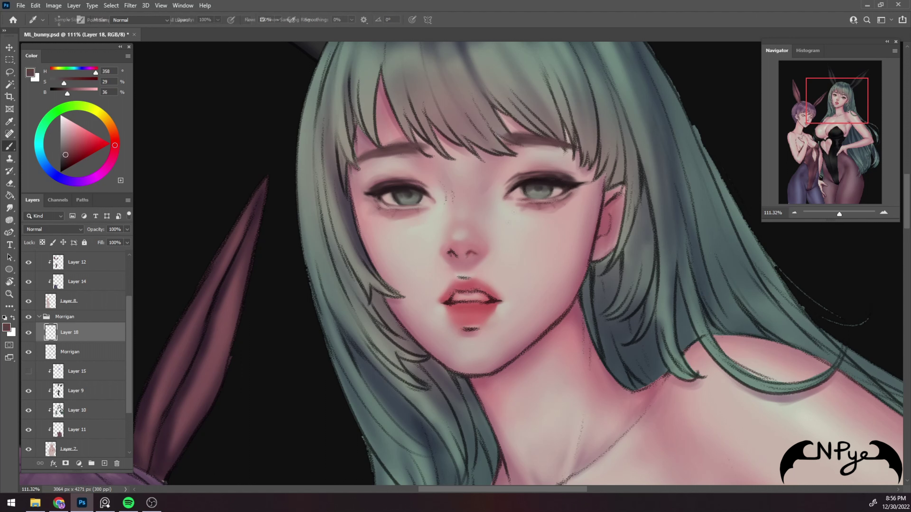
pyautogui.keyDown('alt'); pyautogui.click(454, 247); pyautogui.keyUp('alt')
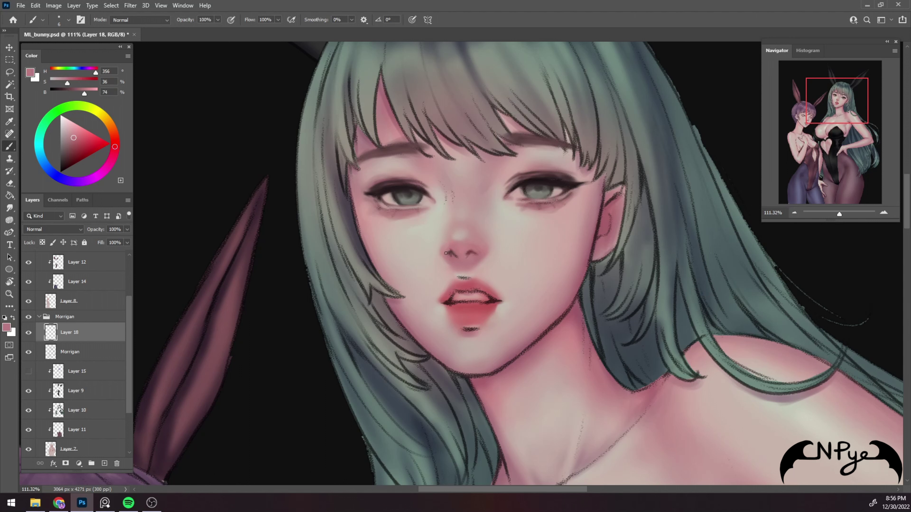
pyautogui.keyDown('alt'); pyautogui.click(469, 255); pyautogui.keyUp('alt')
pyautogui.keyDown('alt'); pyautogui.click(483, 258); pyautogui.keyUp('alt')
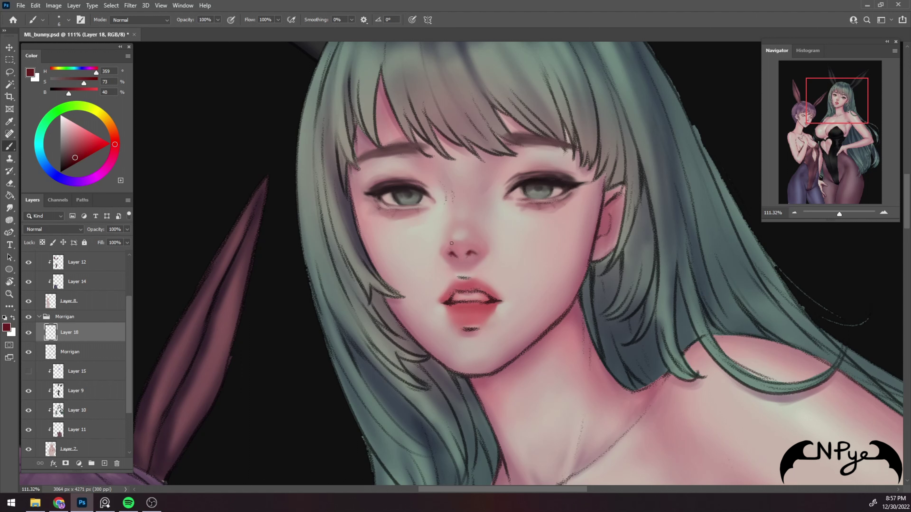
pyautogui.keyDown('alt'); pyautogui.click(459, 255); pyautogui.keyUp('alt')
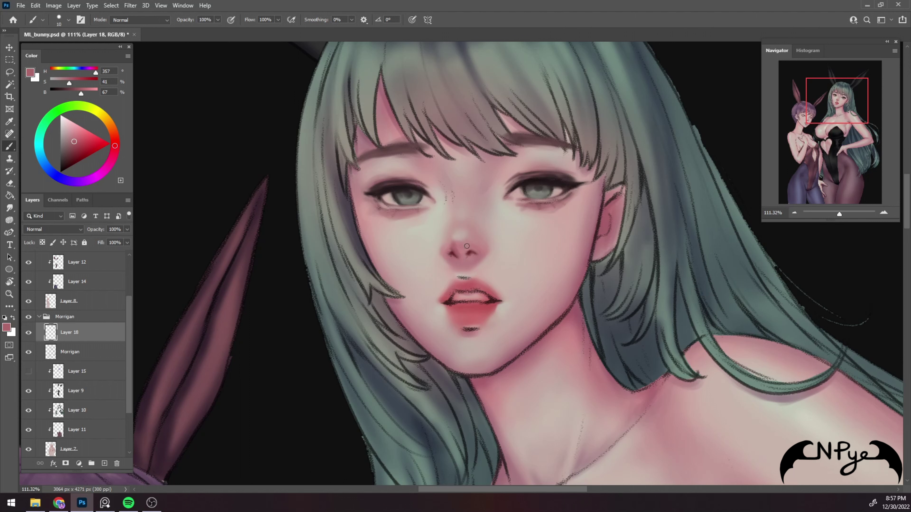
pyautogui.keyDown('alt'); pyautogui.click(474, 259); pyautogui.keyUp('alt')
pyautogui.keyDown('alt'); pyautogui.click(472, 255); pyautogui.keyUp('alt')
pyautogui.press(']')
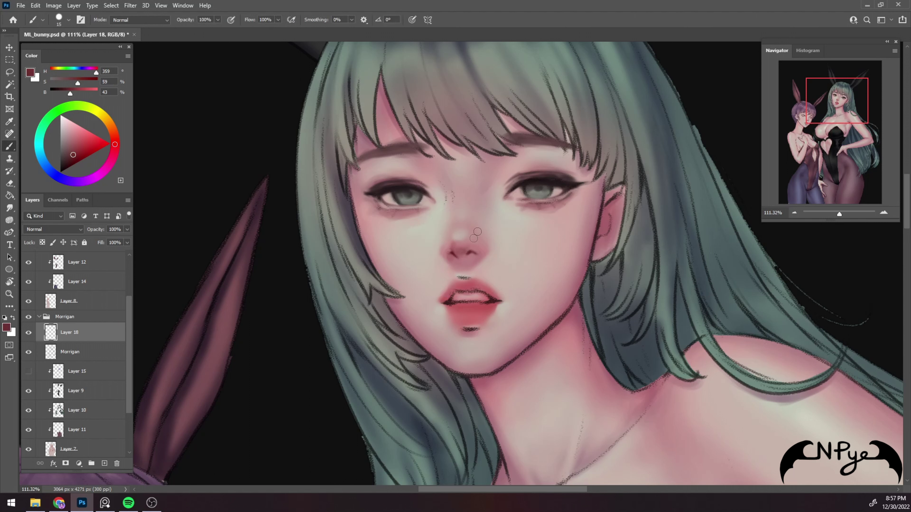
# Blend the forehead and brow area using sampled forehead pinks and eyebrow tones
pyautogui.keyDown('alt'); pyautogui.click(419, 159); pyautogui.keyUp('alt')
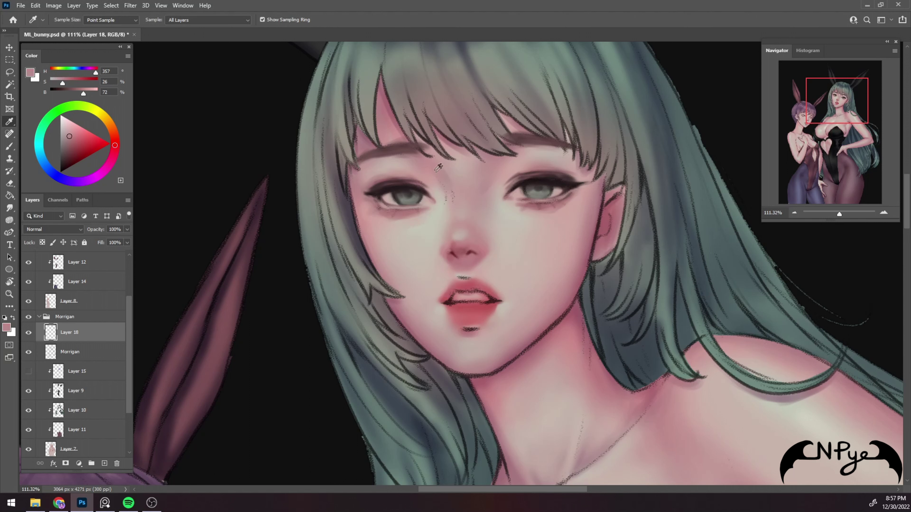
pyautogui.keyDown('alt'); pyautogui.click(400, 118); pyautogui.keyUp('alt')
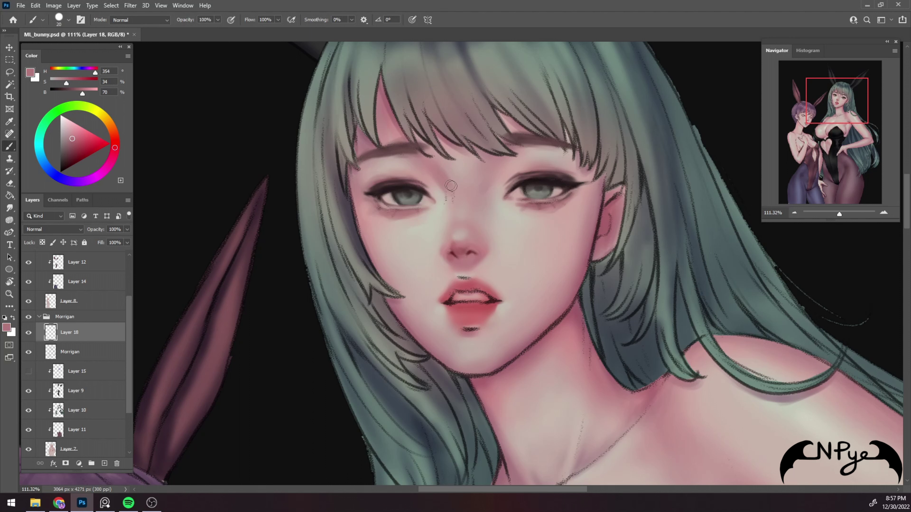
pyautogui.press('[')
pyautogui.keyDown('alt'); pyautogui.click(449, 167); pyautogui.keyUp('alt')
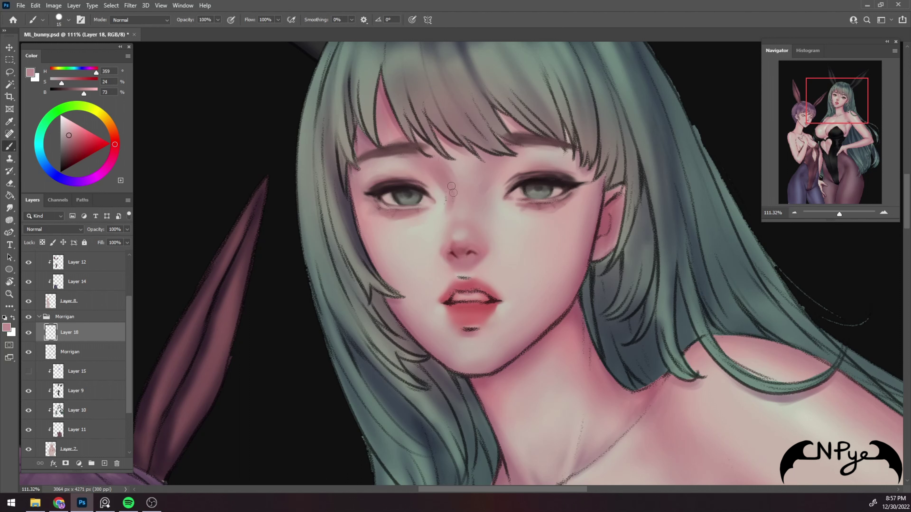
pyautogui.press('[')
pyautogui.keyDown('alt'); pyautogui.click(420, 183); pyautogui.keyUp('alt')
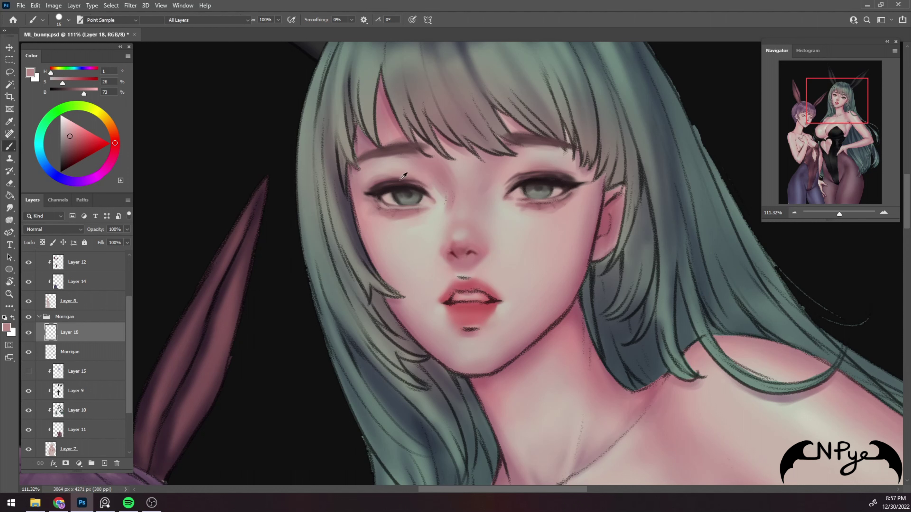
pyautogui.keyDown('alt'); pyautogui.click(408, 147); pyautogui.keyUp('alt')
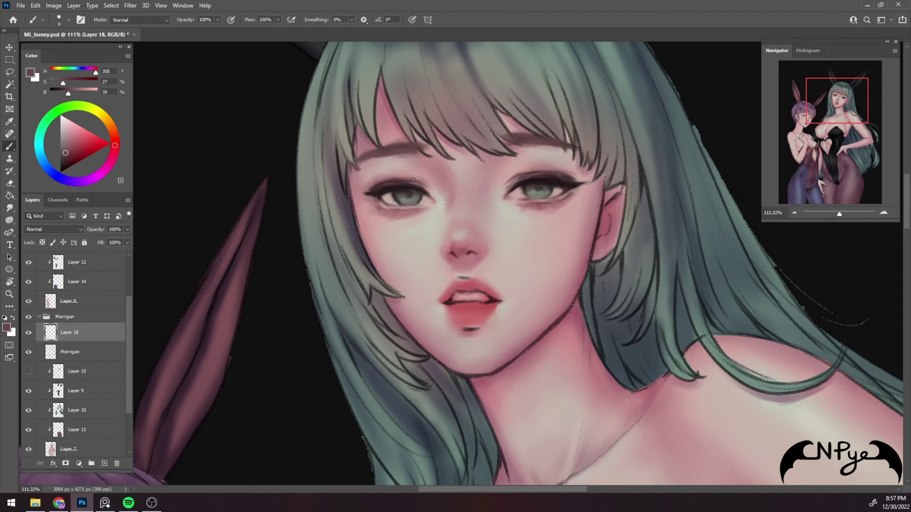
pyautogui.press(']')
# Smooth the skin by the eyes and nose bridge with light and muted shadow tones
pyautogui.keyDown('alt'); pyautogui.click(426, 172); pyautogui.keyUp('alt')
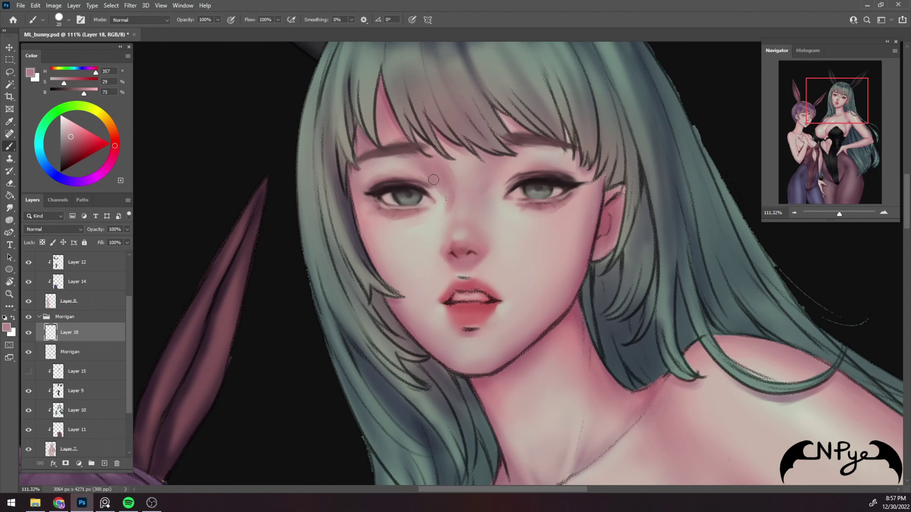
pyautogui.press('[')
pyautogui.press('[')
pyautogui.press('[')
pyautogui.press('[')
pyautogui.press(']')
pyautogui.press(']')
pyautogui.press('[')
pyautogui.press('[')
pyautogui.keyDown('alt'); pyautogui.click(504, 185); pyautogui.keyUp('alt')
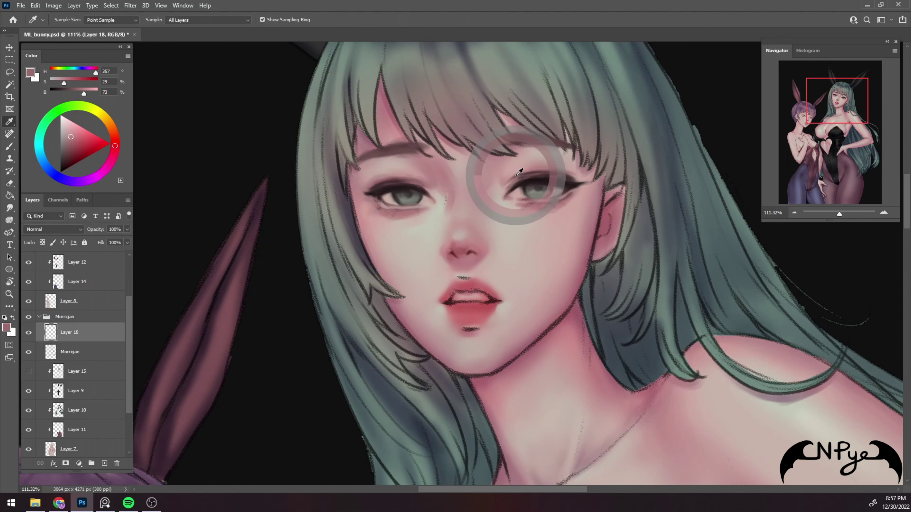
pyautogui.press(']')
pyautogui.press(']')
pyautogui.press(']')
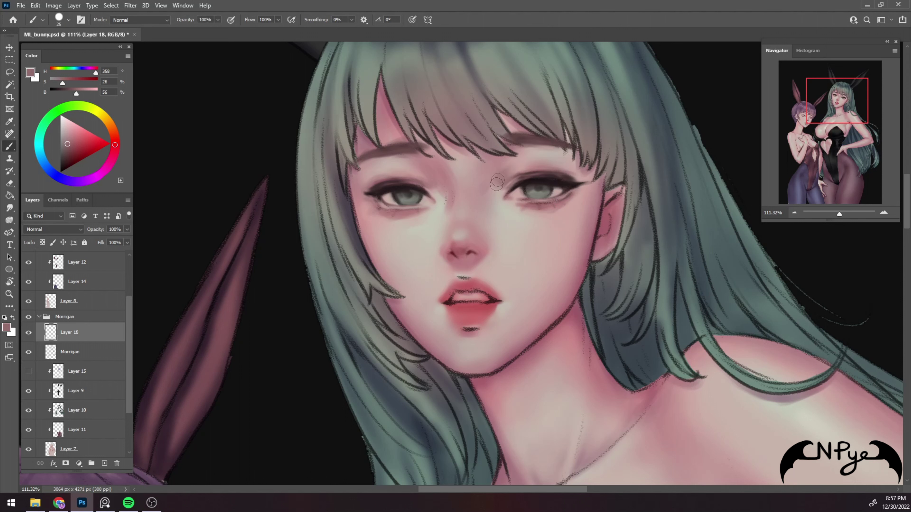
pyautogui.keyDown('alt'); pyautogui.click(494, 188); pyautogui.keyUp('alt')
pyautogui.moveTo(498, 184); pyautogui.dragTo(496, 182)
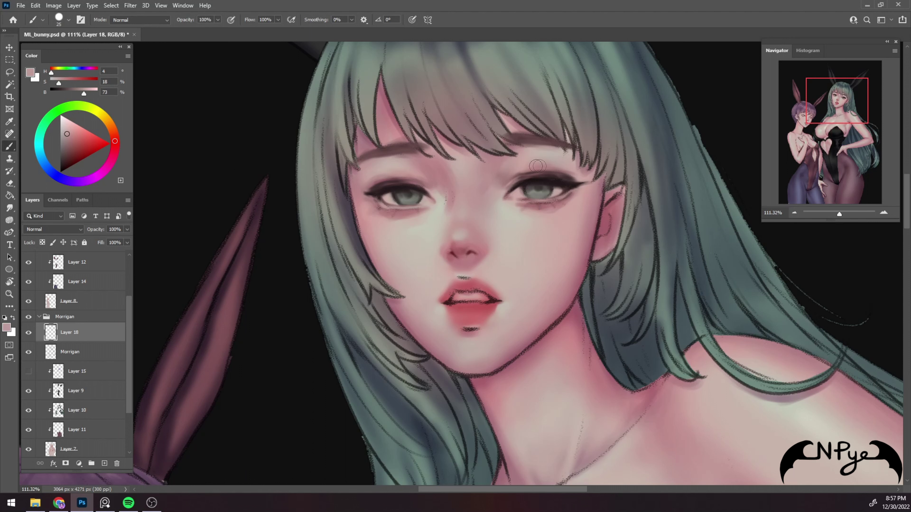
# Blend the skin near the right eye with pale warm highlights and muted pink
pyautogui.keyDown('alt'); pyautogui.click(494, 184); pyautogui.keyUp('alt')
pyautogui.press(']')
pyautogui.press('[')
pyautogui.press('[')
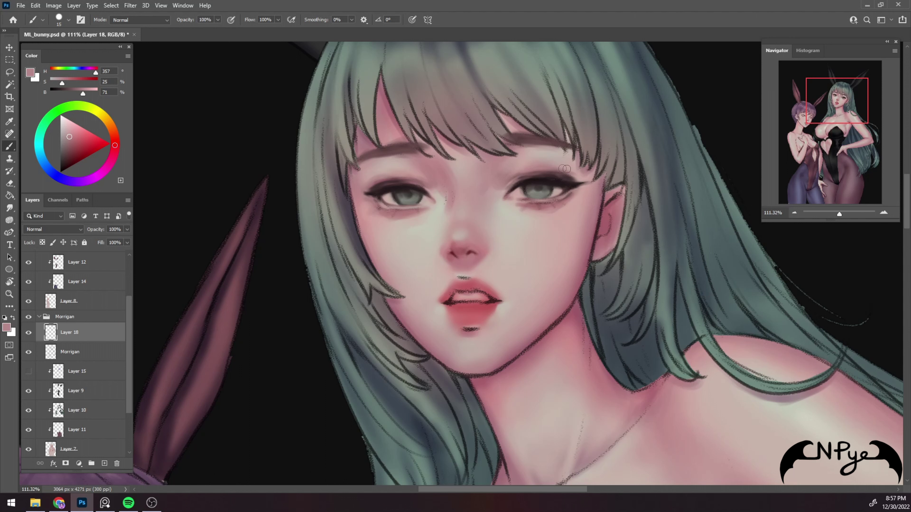
pyautogui.keyDown('alt'); pyautogui.click(534, 161); pyautogui.keyUp('alt')
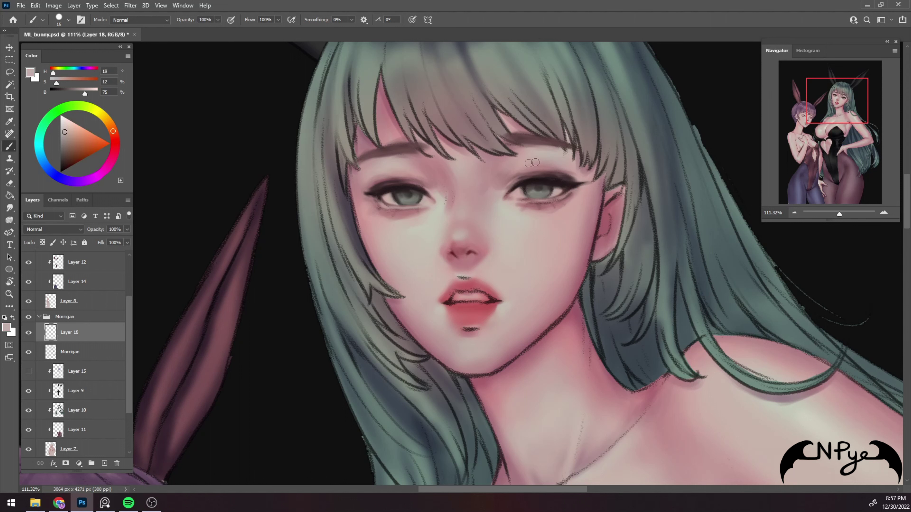
pyautogui.keyDown('alt'); pyautogui.click(582, 170); pyautogui.keyUp('alt')
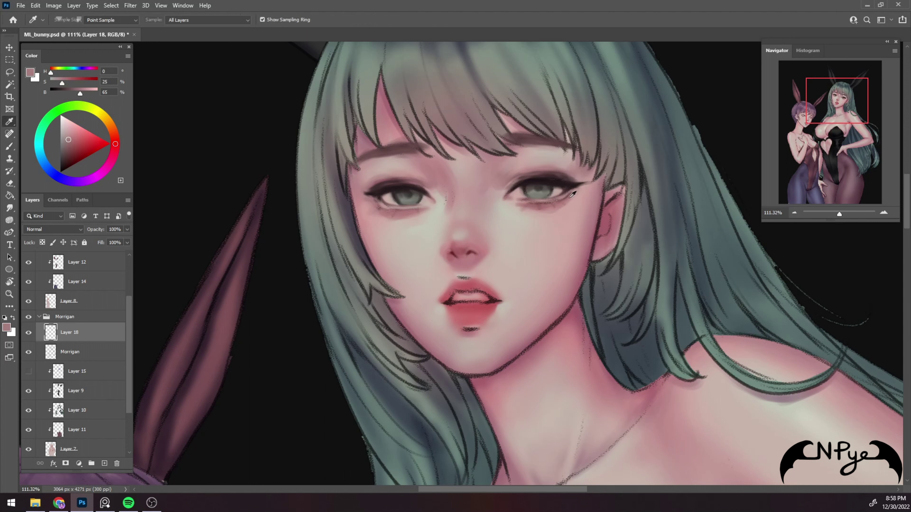
pyautogui.keyDown('alt'); pyautogui.click(584, 174); pyautogui.keyUp('alt')
pyautogui.press('[')
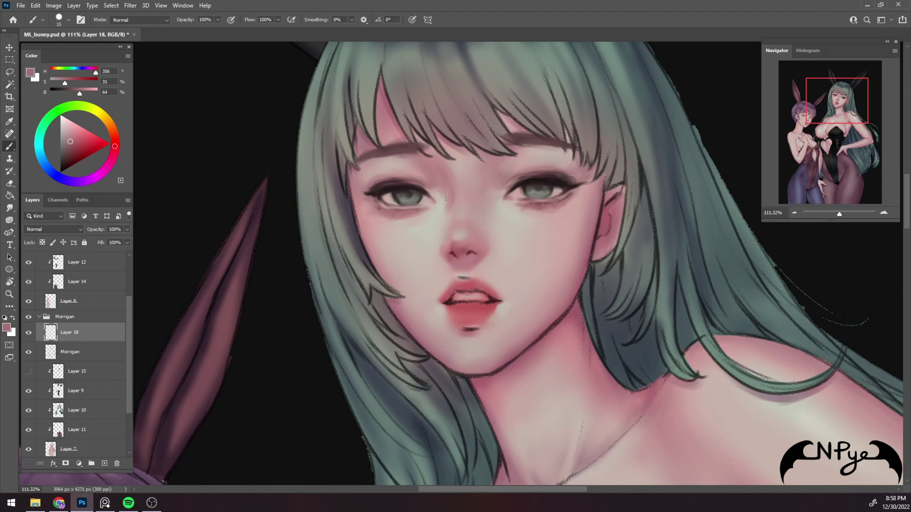
pyautogui.keyDown('alt'); pyautogui.click(577, 182); pyautogui.keyUp('alt')
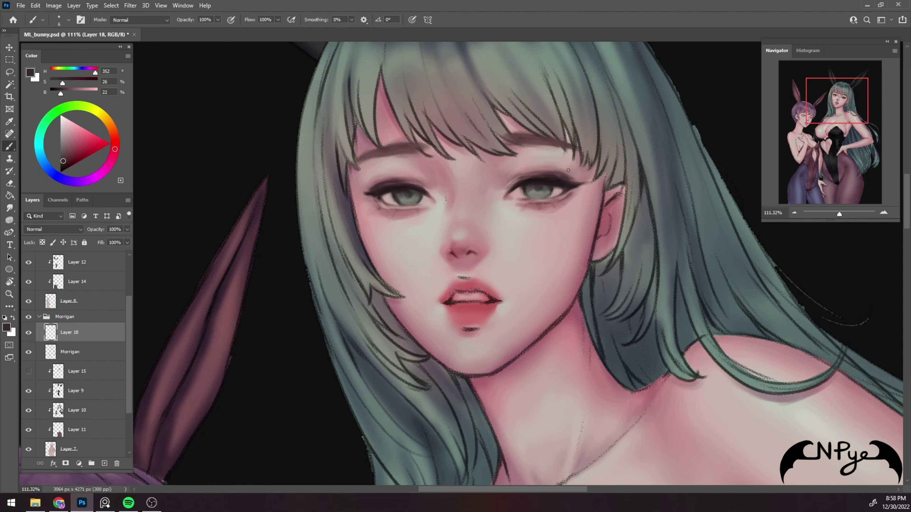
pyautogui.keyDown('alt'); pyautogui.click(545, 175); pyautogui.keyUp('alt')
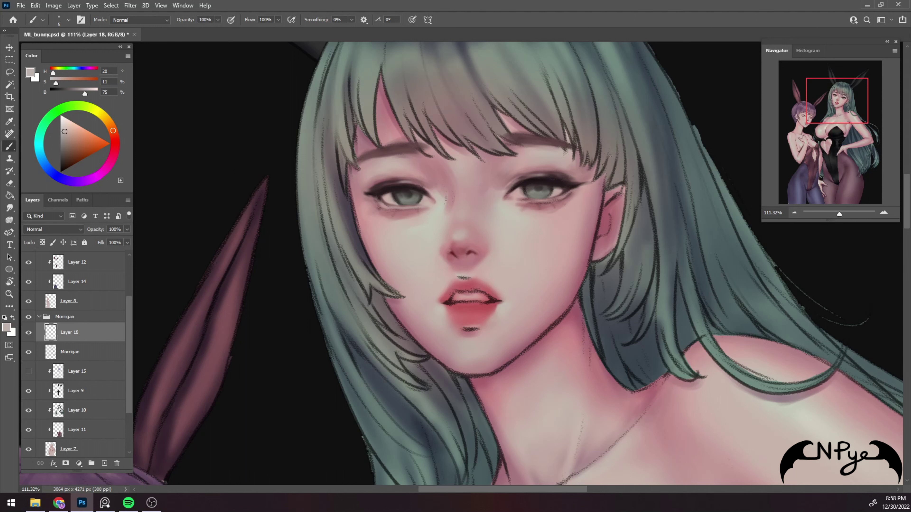
pyautogui.keyDown('alt'); pyautogui.click(492, 176); pyautogui.keyUp('alt')
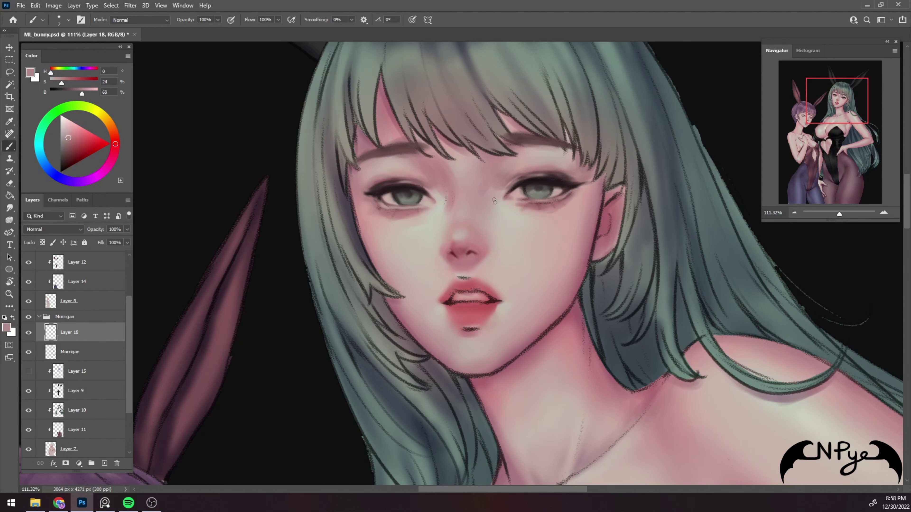
pyautogui.keyDown('alt'); pyautogui.click(494, 170); pyautogui.keyUp('alt')
pyautogui.press(']')
pyautogui.press(']')
pyautogui.press(']')
pyautogui.press('[')
pyautogui.press(']')
pyautogui.press(']')
pyautogui.press(']')
pyautogui.keyDown('alt'); pyautogui.click(471, 201); pyautogui.keyUp('alt')
pyautogui.keyDown('alt'); pyautogui.click(462, 198); pyautogui.keyUp('alt')
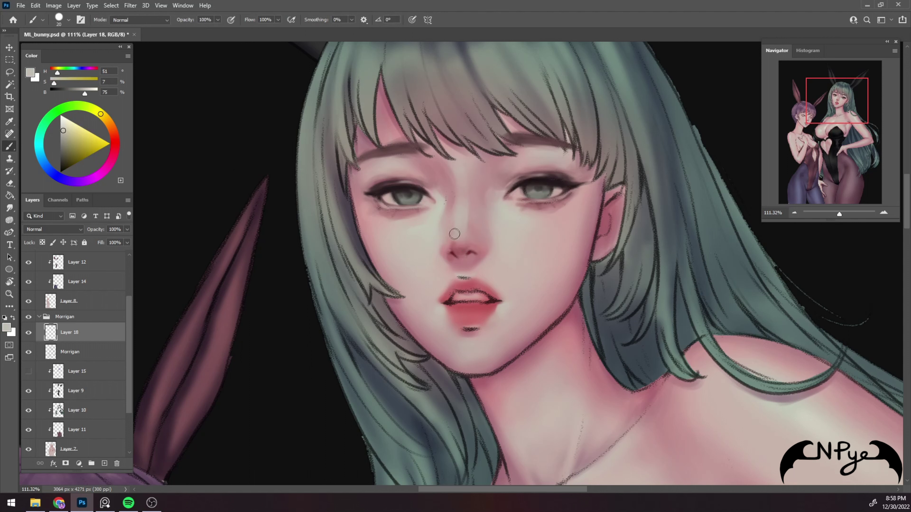
pyautogui.press('[')
pyautogui.press(']')
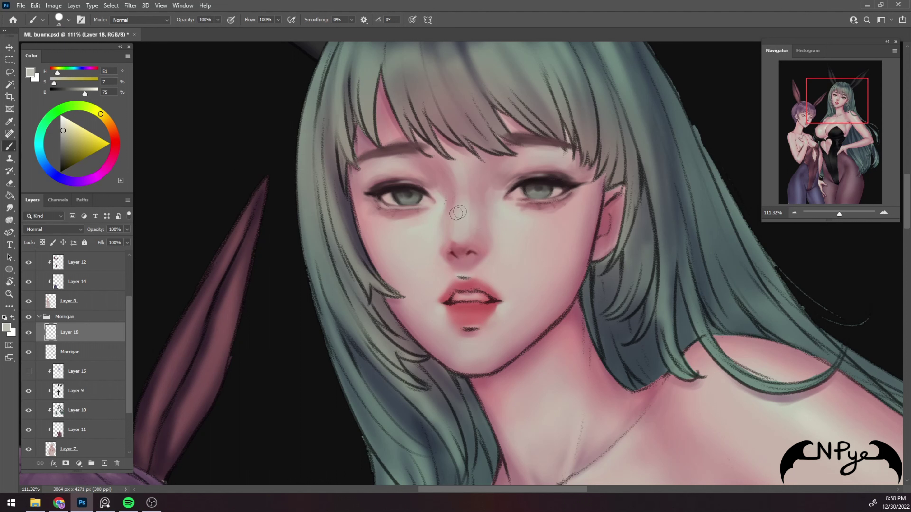
pyautogui.keyDown('alt'); pyautogui.click(450, 198); pyautogui.keyUp('alt')
pyautogui.press('[')
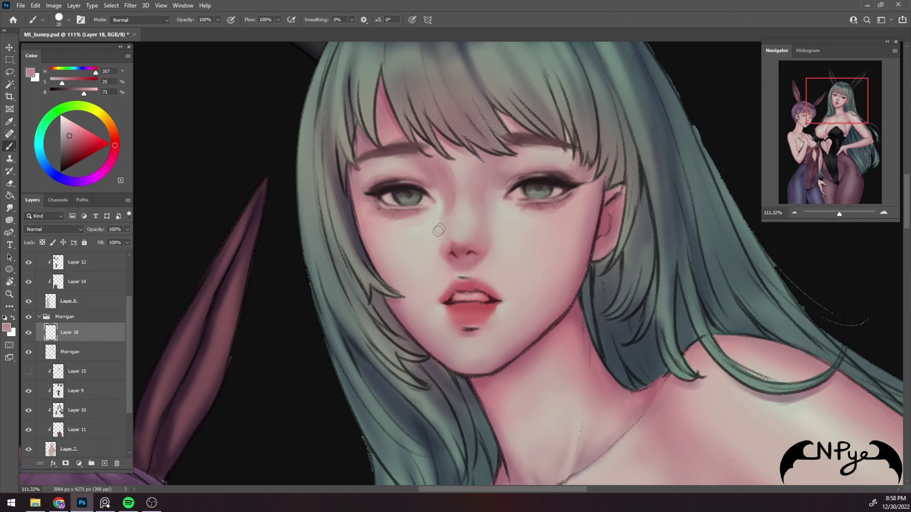
pyautogui.keyDown('alt'); pyautogui.click(436, 195); pyautogui.keyUp('alt')
pyautogui.press('[')
pyautogui.press(']')
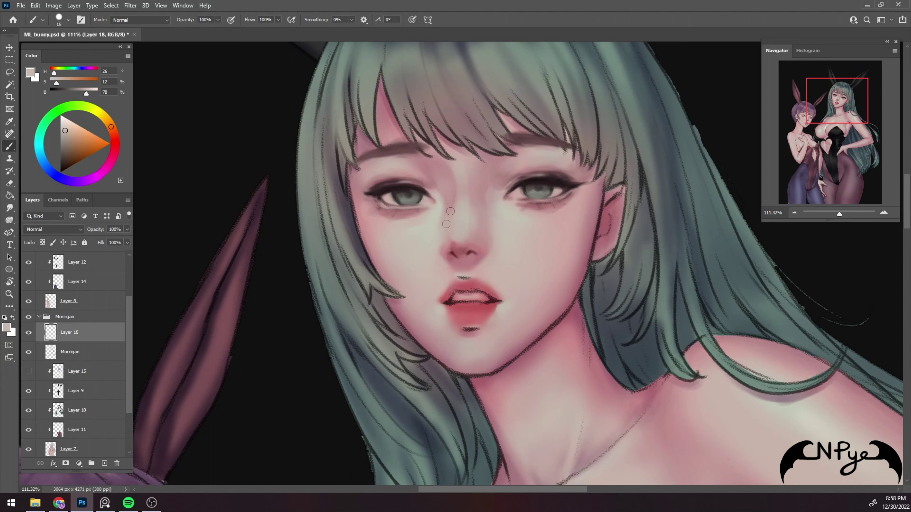
pyautogui.keyDown('alt'); pyautogui.click(451, 162); pyautogui.keyUp('alt')
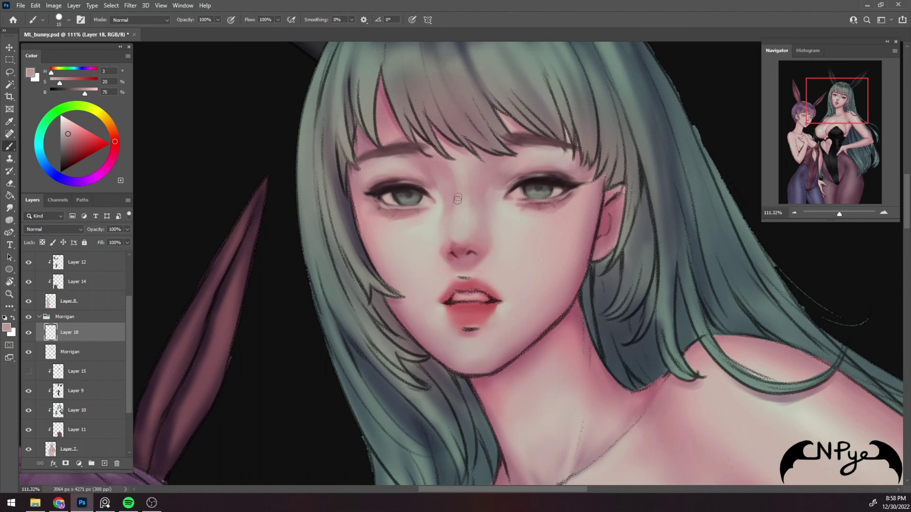
pyautogui.press(']')
pyautogui.press(']')
pyautogui.keyDown('alt'); pyautogui.click(466, 172); pyautogui.keyUp('alt')
pyautogui.press('[')
pyautogui.press('[')
pyautogui.keyDown('alt'); pyautogui.click(491, 175); pyautogui.keyUp('alt')
pyautogui.press('[')
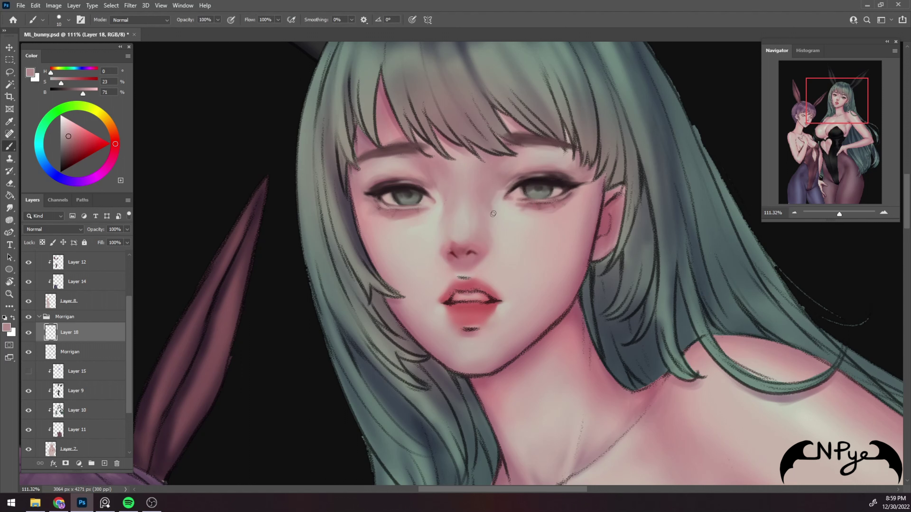
pyautogui.keyDown('alt'); pyautogui.click(449, 245); pyautogui.keyUp('alt')
pyautogui.press(']')
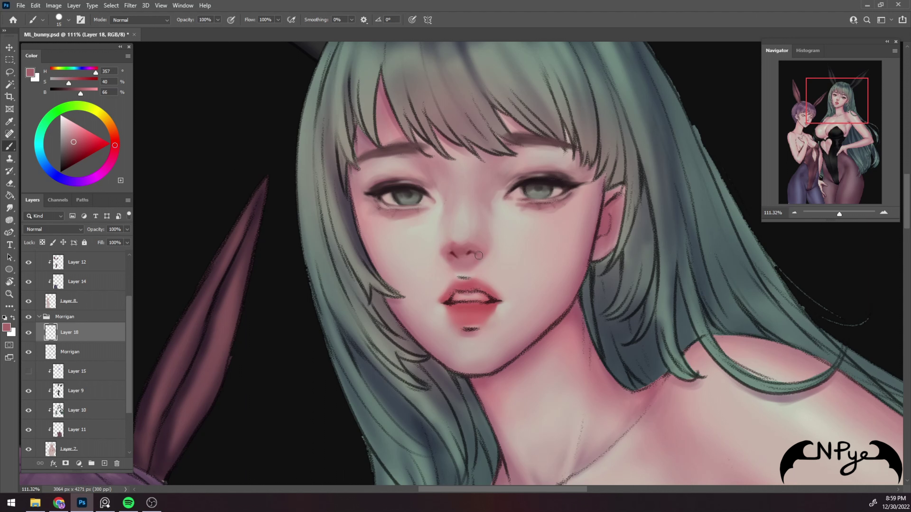
pyautogui.press('[')
pyautogui.keyDown('alt'); pyautogui.click(449, 232); pyautogui.keyUp('alt')
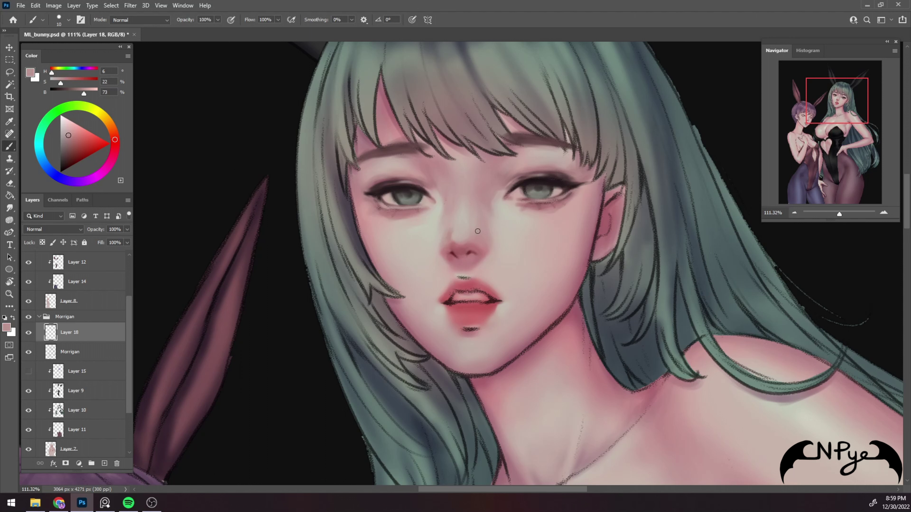
pyautogui.press(']')
pyautogui.keyDown('alt'); pyautogui.click(459, 251); pyautogui.keyUp('alt')
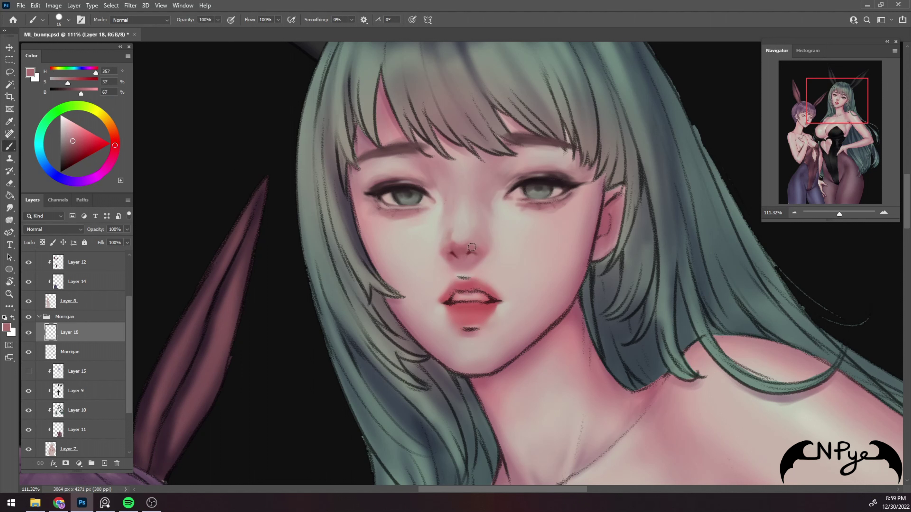
pyautogui.keyDown('alt'); pyautogui.click(451, 186); pyautogui.keyUp('alt')
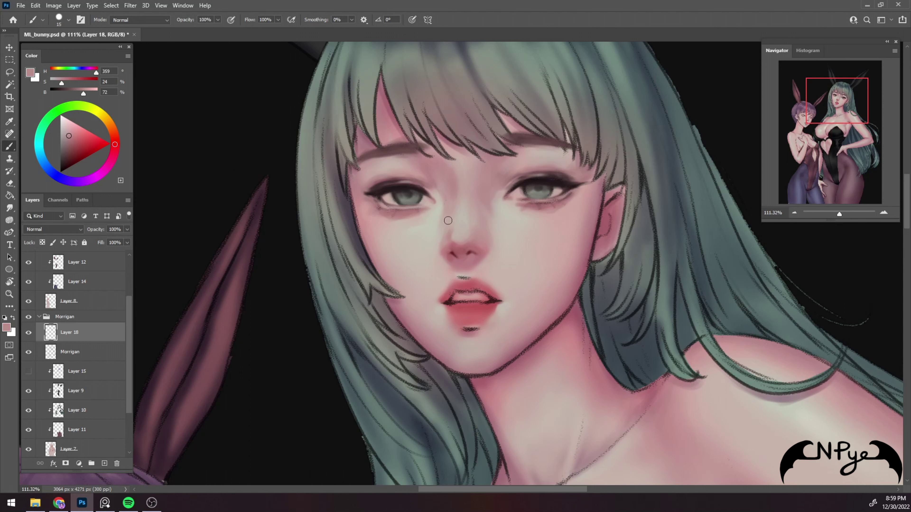
pyautogui.press(']')
pyautogui.keyDown('alt'); pyautogui.click(496, 257); pyautogui.keyUp('alt')
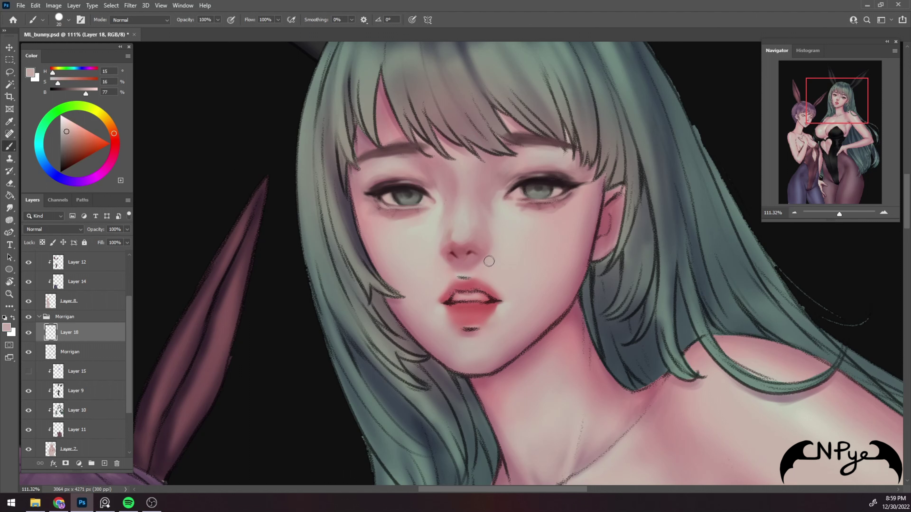
pyautogui.press('[')
pyautogui.press('[')
# Centre the lips, darken the left mouth corner, and repaint the upper-lip line
pyautogui.moveTo(584, 229); pyautogui.dragTo(597, 171)
pyautogui.keyDown('alt'); pyautogui.click(474, 240); pyautogui.keyUp('alt')
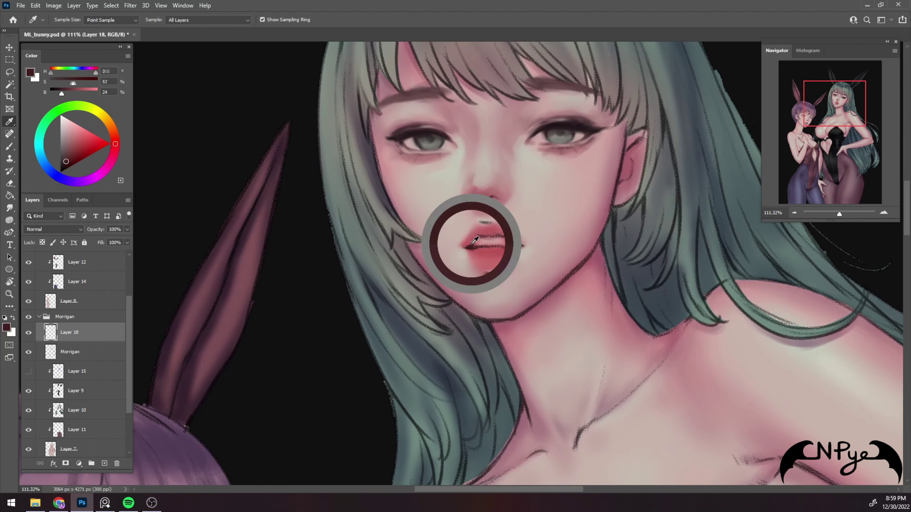
pyautogui.moveTo(469, 244); pyautogui.dragTo(473, 235)
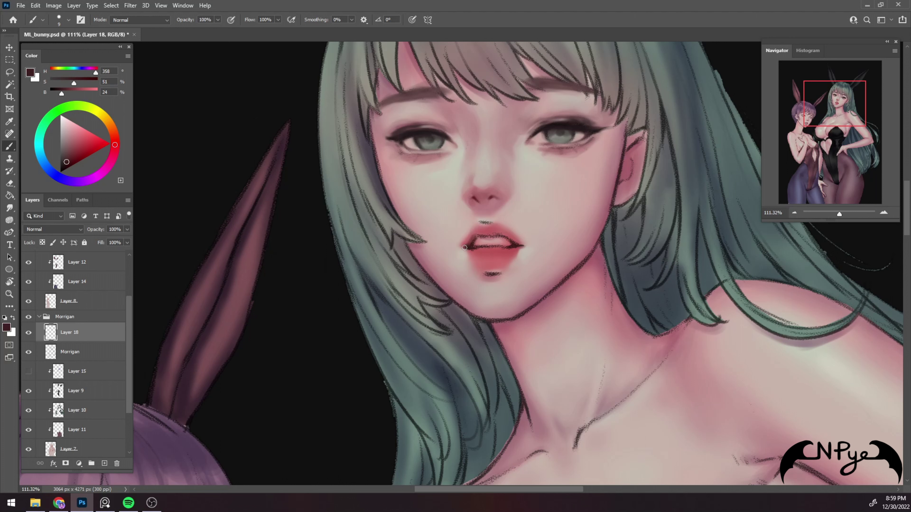
pyautogui.keyDown('alt'); pyautogui.click(473, 237); pyautogui.keyUp('alt')
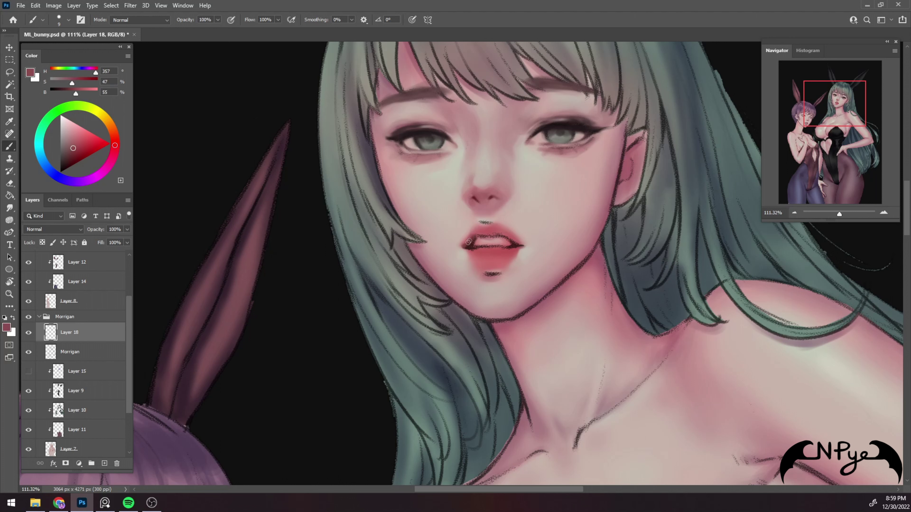
pyautogui.press('[')
pyautogui.press(']')
pyautogui.press(']')
pyautogui.press(']')
pyautogui.press('[')
pyautogui.press('[')
pyautogui.press('[')
pyautogui.moveTo(477, 237); pyautogui.dragTo(496, 233)
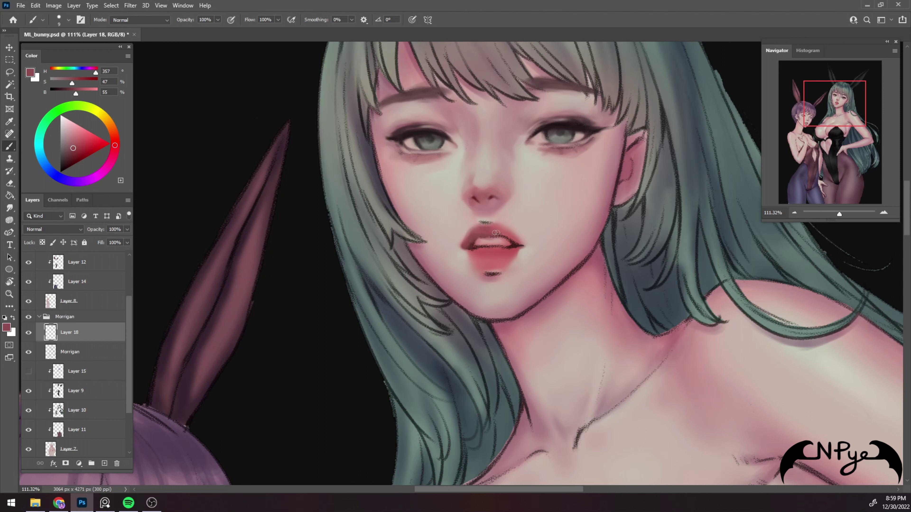
# Dab dark red shadow into the right corner of the lips
pyautogui.keyDown('alt'); pyautogui.click(500, 219); pyautogui.keyUp('alt')
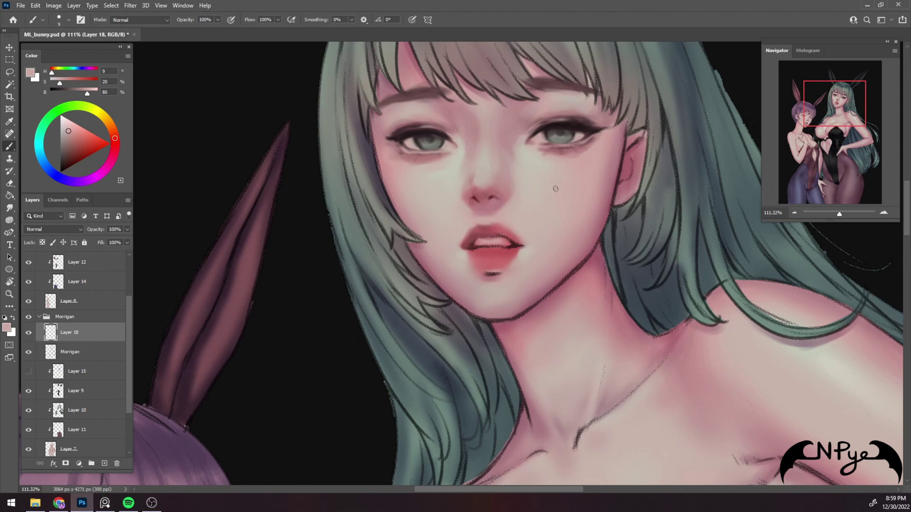
pyautogui.keyDown('alt'); pyautogui.click(503, 225); pyautogui.keyUp('alt')
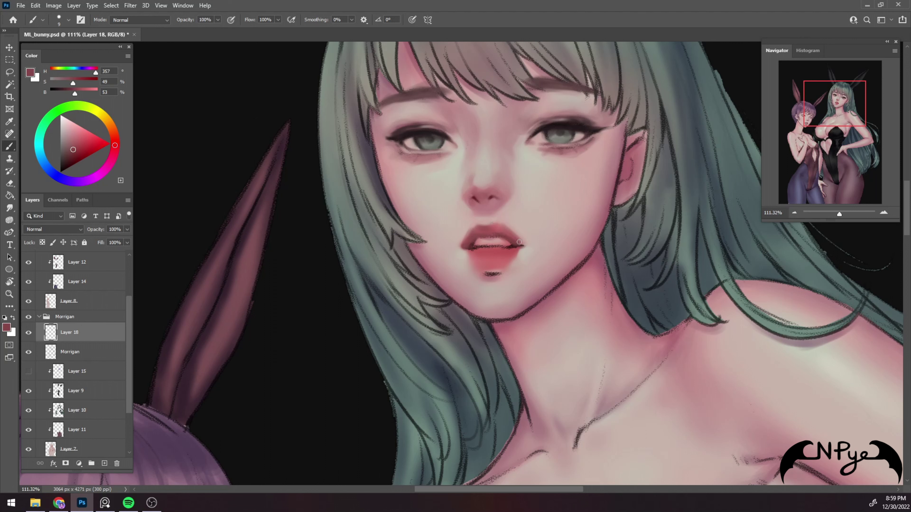
pyautogui.moveTo(522, 246); pyautogui.dragTo(523, 247)
pyautogui.press(']')
pyautogui.keyDown('alt'); pyautogui.click(490, 261); pyautogui.keyUp('alt')
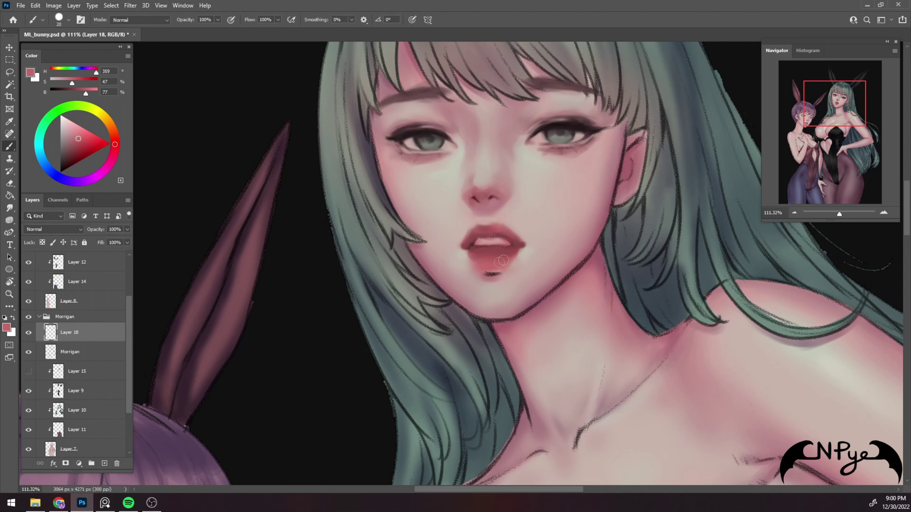
pyautogui.press('[')
pyautogui.press('[')
# Soften the edge between the lower lip and chin shadow with neck-shadow pink
pyautogui.keyDown('alt'); pyautogui.click(516, 246); pyautogui.keyUp('alt')
pyautogui.press(']')
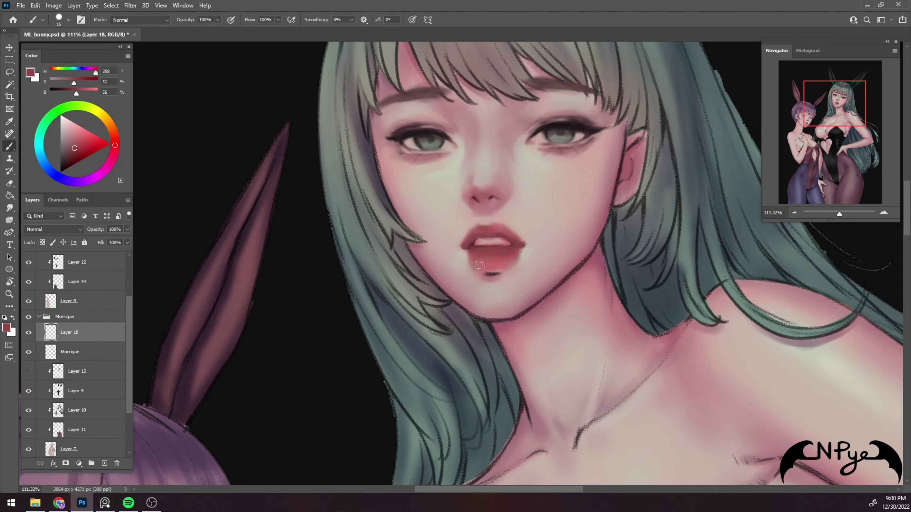
pyautogui.keyDown('alt'); pyautogui.click(470, 267); pyautogui.keyUp('alt')
pyautogui.press('[')
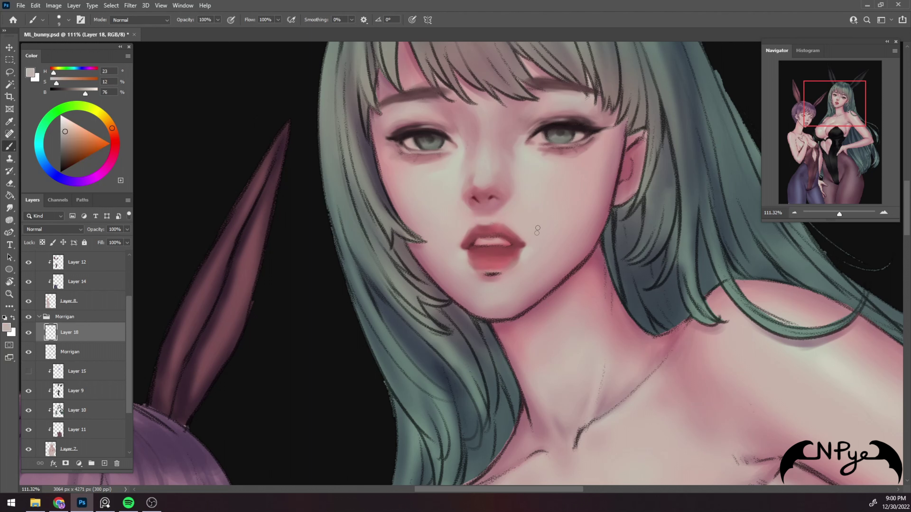
pyautogui.keyDown('alt'); pyautogui.click(552, 297); pyautogui.keyUp('alt')
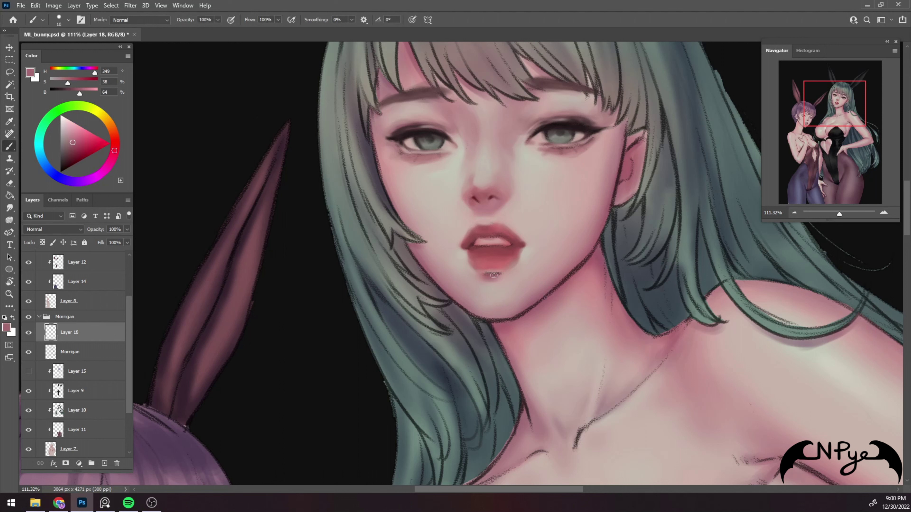
pyautogui.press(']')
pyautogui.moveTo(498, 275)
pyautogui.mouseDown()
pyautogui.moveTo(517, 263)
pyautogui.moveTo(496, 273)
pyautogui.mouseUp()
# Draw a crisp dark red line along the upper lip
pyautogui.keyDown('alt'); pyautogui.click(474, 246); pyautogui.keyUp('alt')
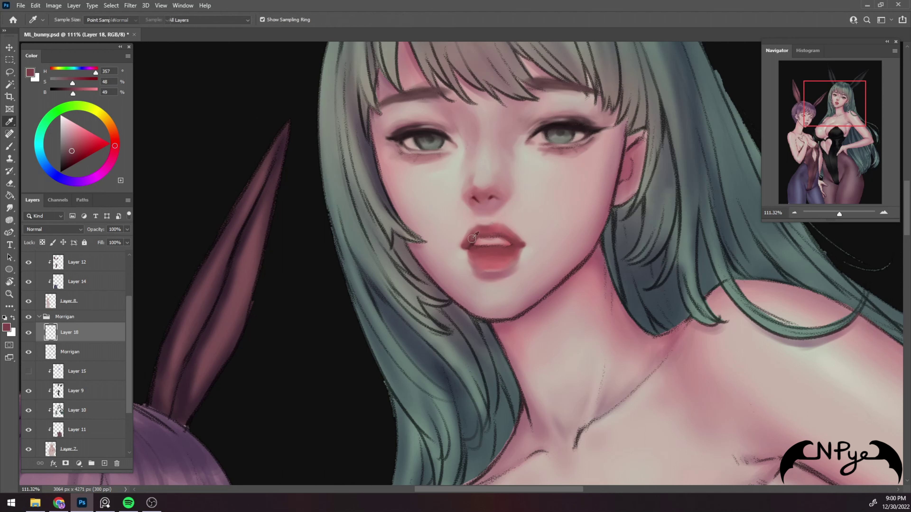
pyautogui.press('[')
pyautogui.keyDown('alt'); pyautogui.click(469, 247); pyautogui.keyUp('alt')
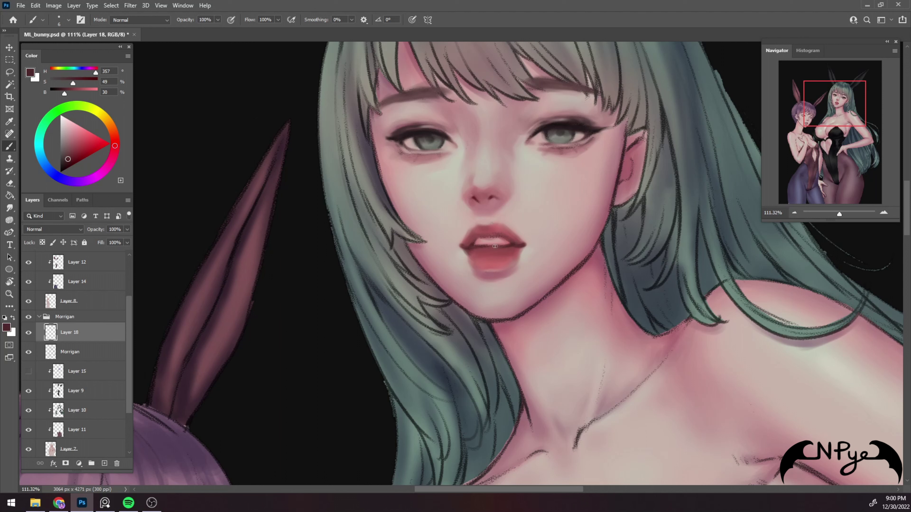
pyautogui.moveTo(495, 237); pyautogui.dragTo(478, 238)
pyautogui.keyDown('alt'); pyautogui.click(487, 175); pyautogui.keyUp('alt')
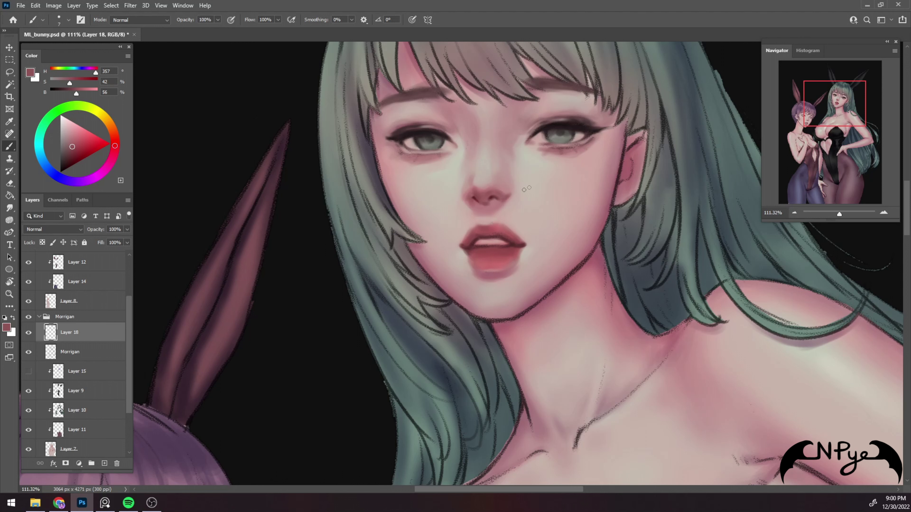
# Blend the skin beside the lips with red, upper-lip and pale skin tones
pyautogui.keyDown('alt'); pyautogui.click(522, 251); pyautogui.keyUp('alt')
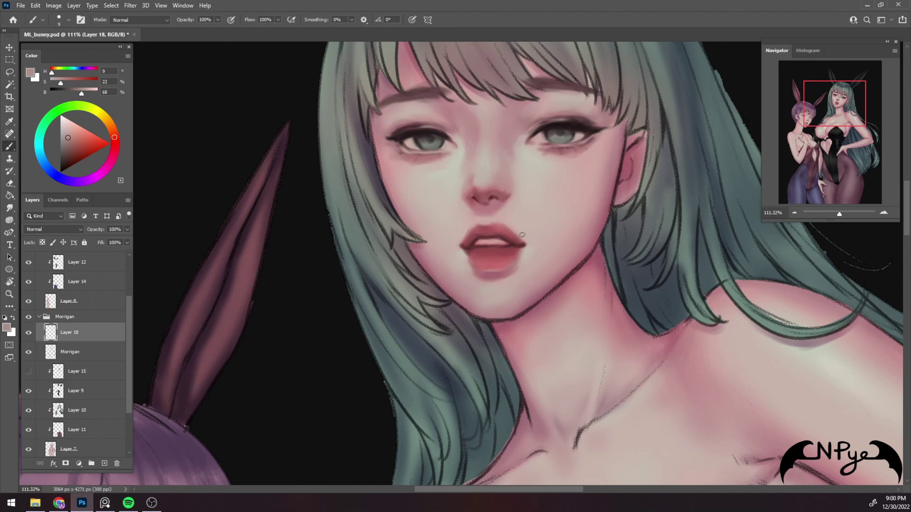
pyautogui.keyDown('alt'); pyautogui.click(457, 255); pyautogui.keyUp('alt')
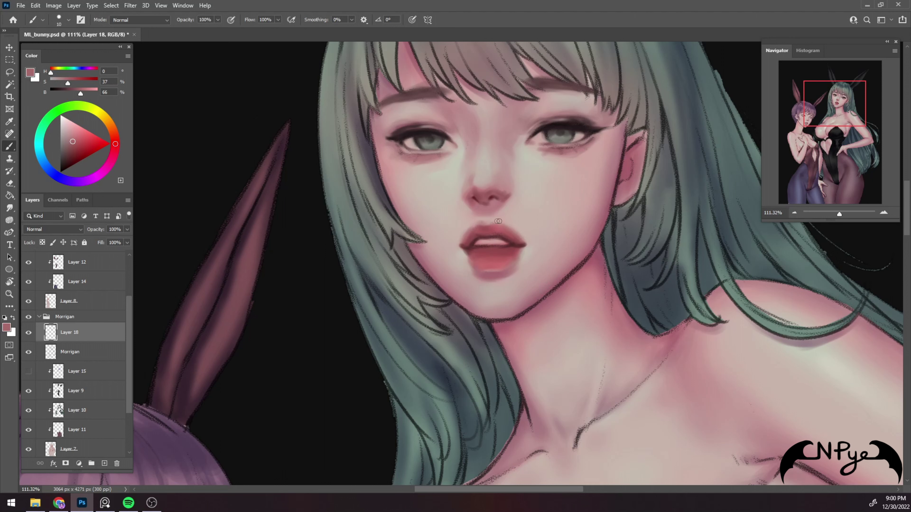
pyautogui.keyDown('alt'); pyautogui.click(489, 226); pyautogui.keyUp('alt')
pyautogui.keyDown('alt'); pyautogui.click(463, 262); pyautogui.keyUp('alt')
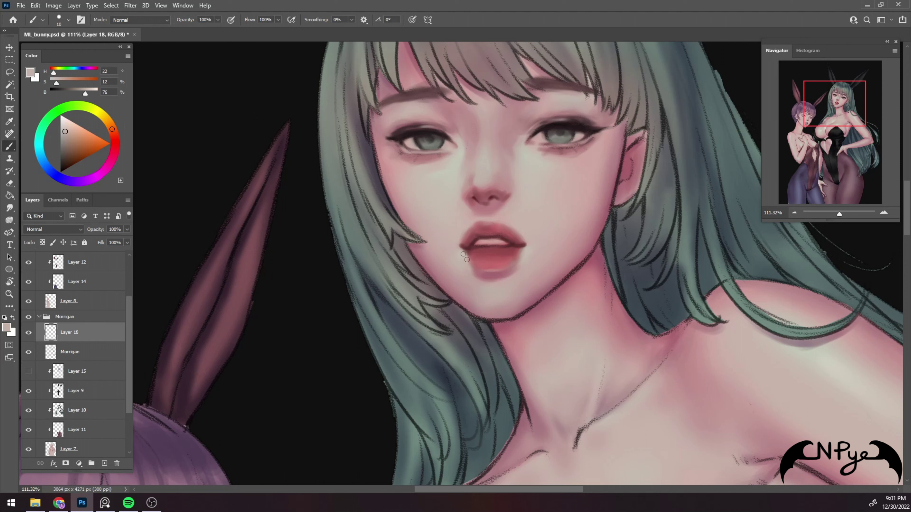
pyautogui.press(']')
pyautogui.press(']')
pyautogui.keyDown('alt'); pyautogui.click(490, 263); pyautogui.keyUp('alt')
pyautogui.press('[')
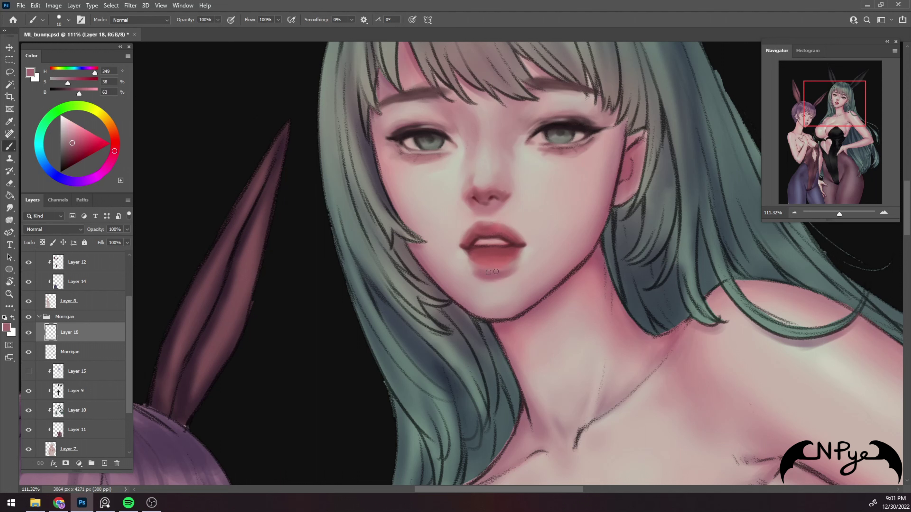
# Blend beige and muted pink into the skin below the lower lip and chin
pyautogui.keyDown('alt'); pyautogui.click(527, 258); pyautogui.keyUp('alt')
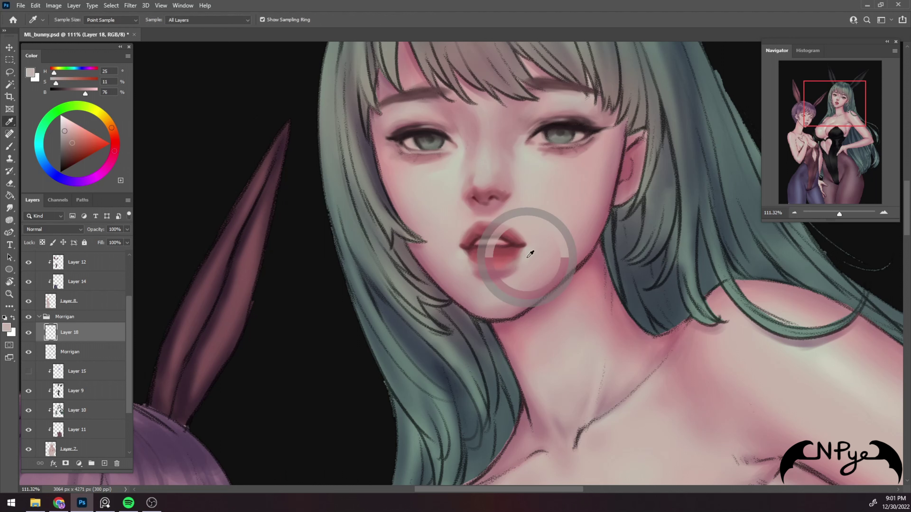
pyautogui.press('[')
pyautogui.press('[')
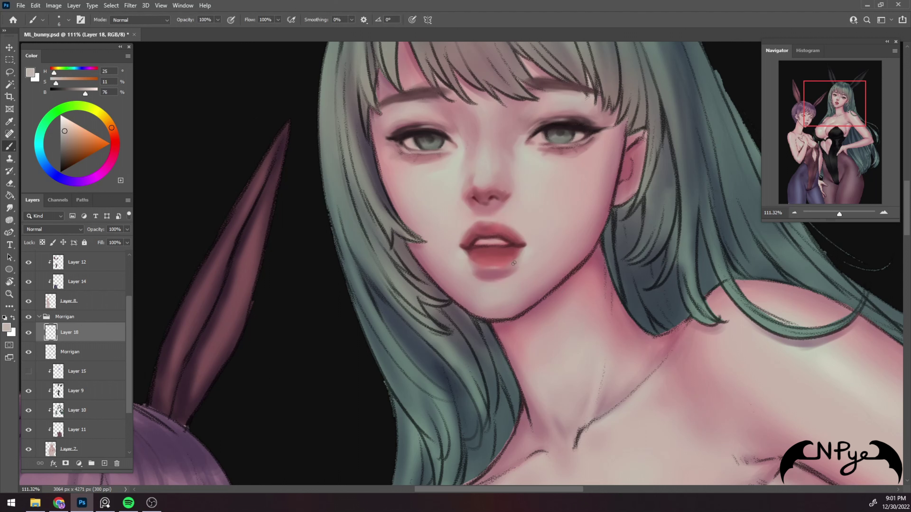
pyautogui.keyDown('alt'); pyautogui.click(515, 264); pyautogui.keyUp('alt')
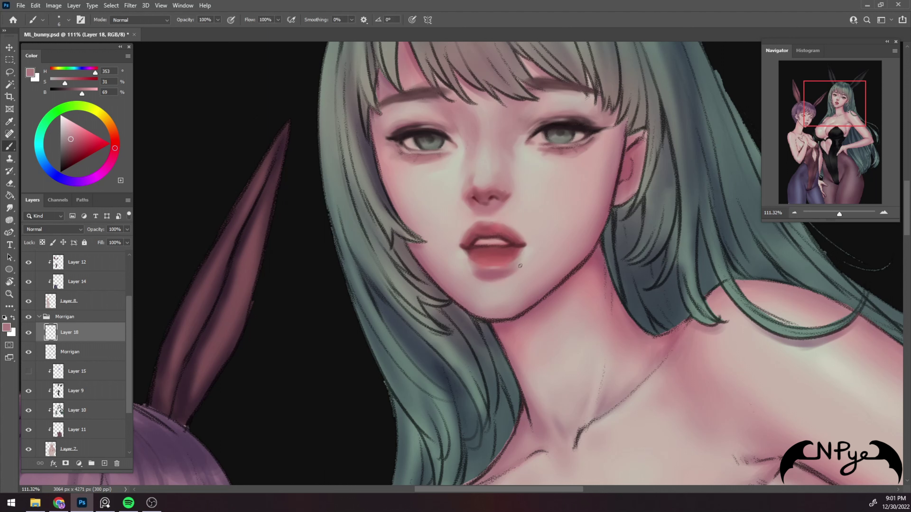
pyautogui.press(']')
pyautogui.press(']')
pyautogui.keyDown('alt'); pyautogui.click(477, 276); pyautogui.keyUp('alt')
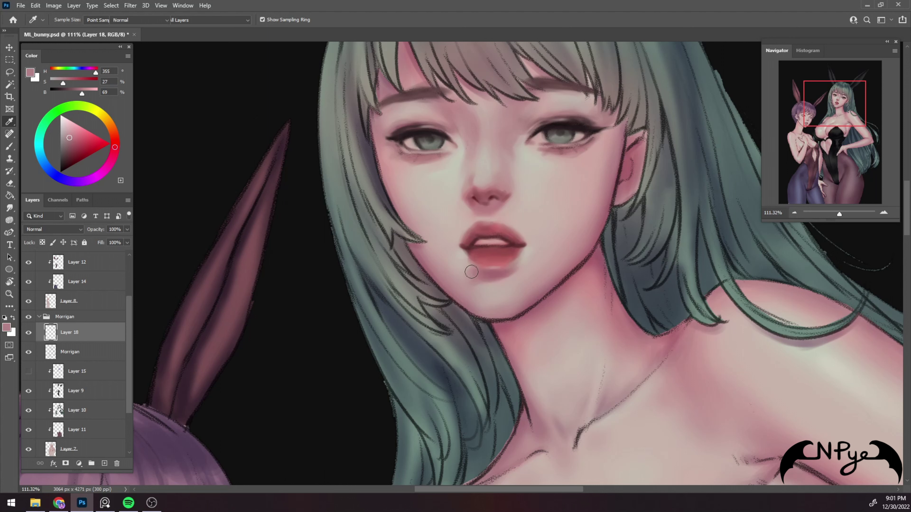
pyautogui.press(']')
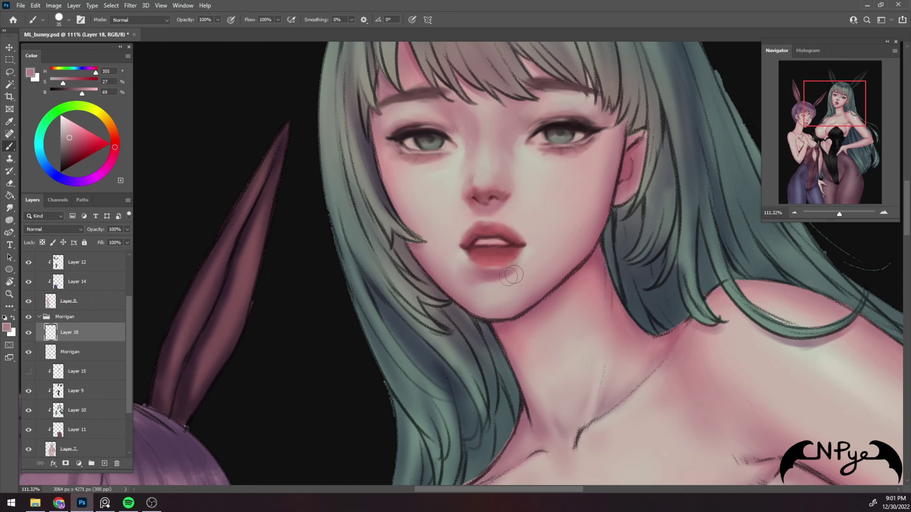
# Fine-tune the brush size and pick a deeper maroon from the lips
pyautogui.press('[')
pyautogui.press(']')
pyautogui.press('[')
pyautogui.press(']')
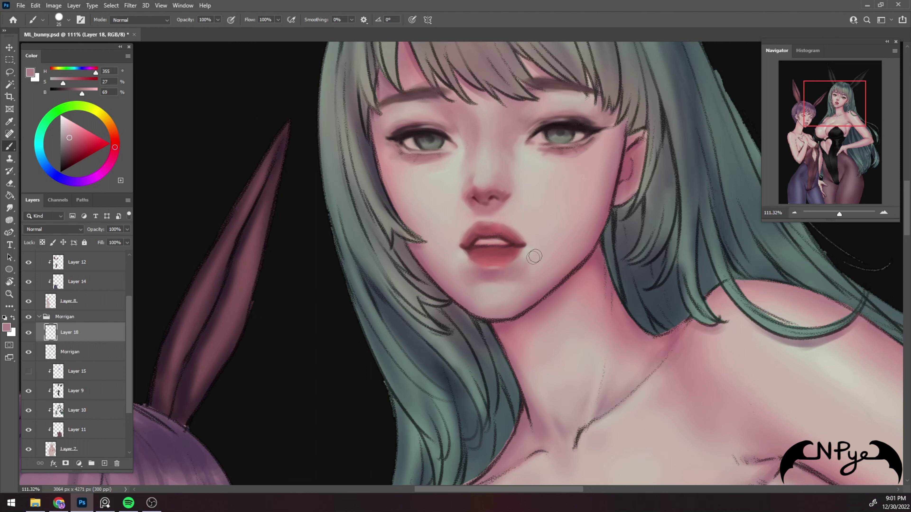
pyautogui.press('i')
pyautogui.click(528, 240)
pyautogui.press('b')
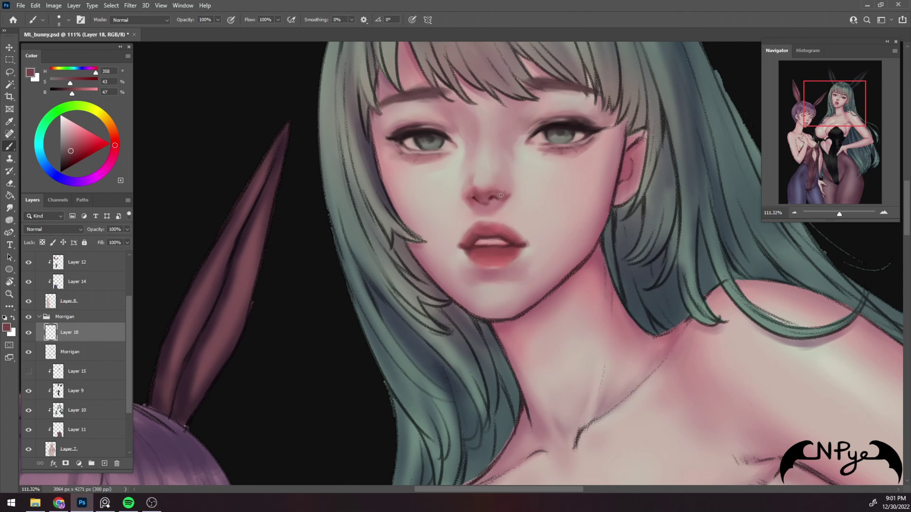
# Shade around the nose and lips with deeper shadow and lip red tones
pyautogui.keyDown('alt'); pyautogui.click(491, 197); pyautogui.keyUp('alt')
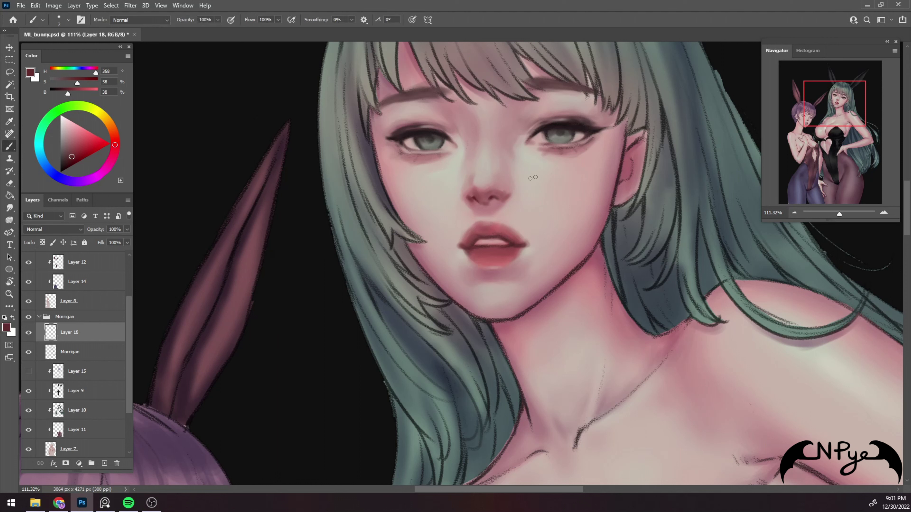
pyautogui.press(']')
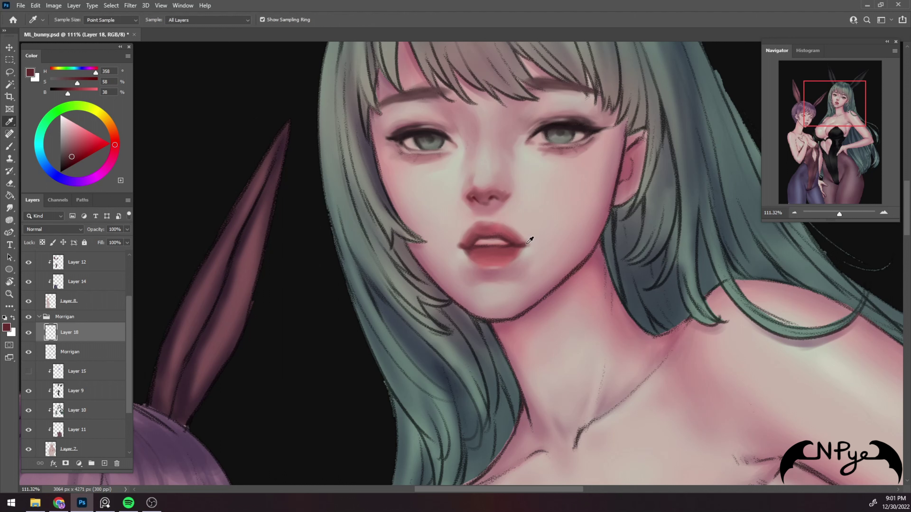
pyautogui.keyDown('alt'); pyautogui.click(531, 237); pyautogui.keyUp('alt')
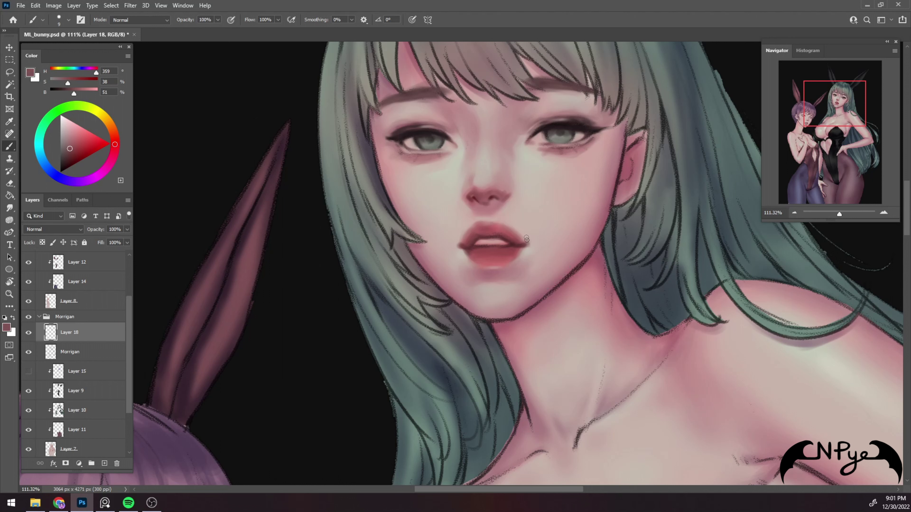
pyautogui.press(']')
pyautogui.press('b')
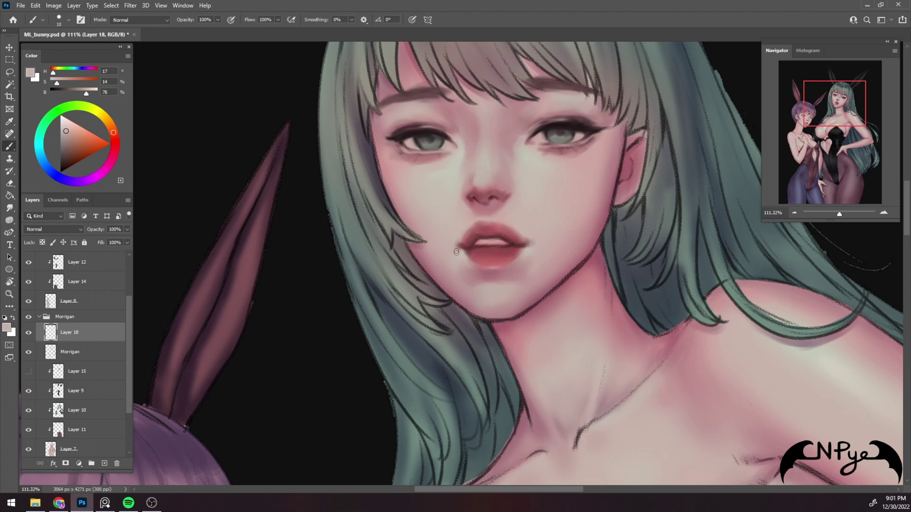
pyautogui.keyDown('alt'); pyautogui.click(522, 255); pyautogui.keyUp('alt')
pyautogui.press('[')
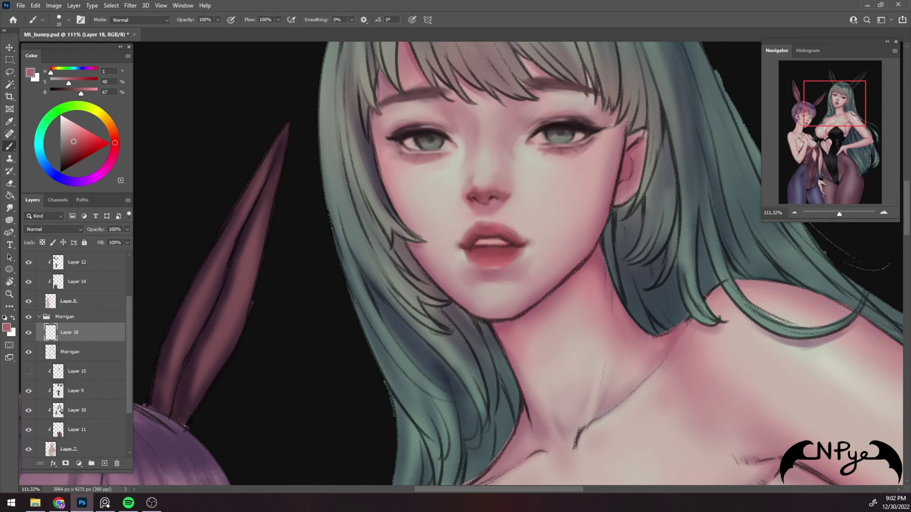
# Blend the right cheek beside the mouth with dark red and mid pink tones
pyautogui.press('i')
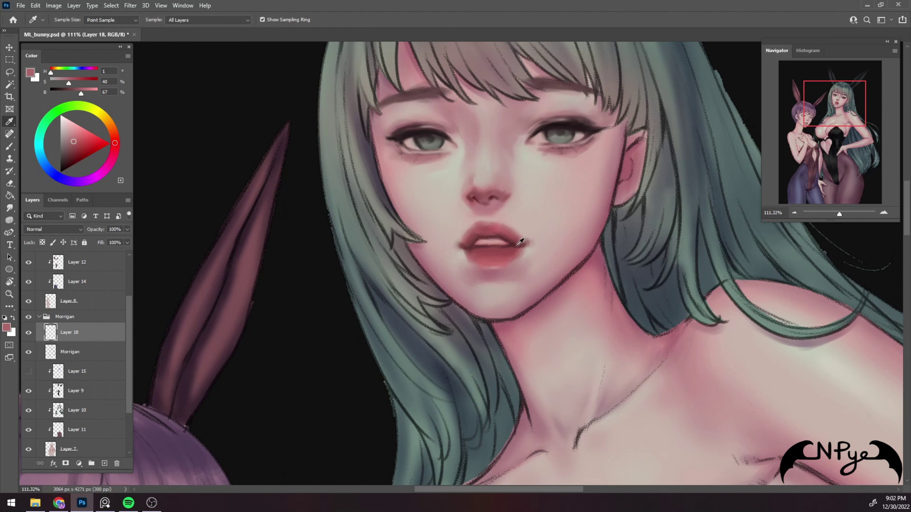
pyautogui.click(520, 242)
pyautogui.press('b')
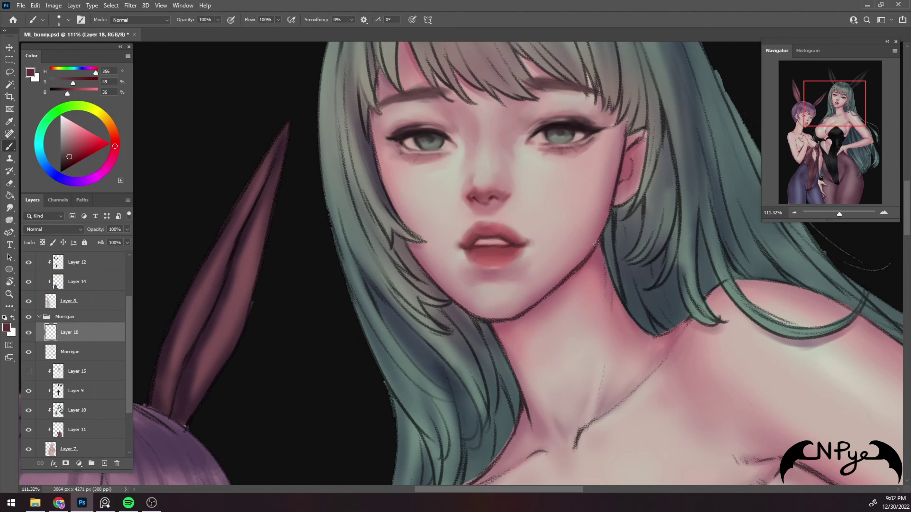
pyautogui.keyDown('alt'); pyautogui.click(591, 248); pyautogui.keyUp('alt')
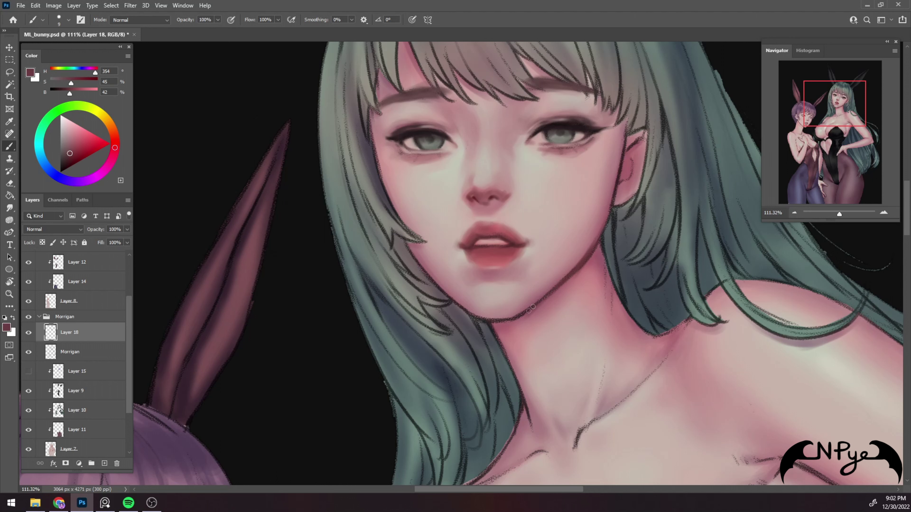
pyautogui.press('alt')
pyautogui.keyDown('alt'); pyautogui.click(601, 233); pyautogui.keyUp('alt')
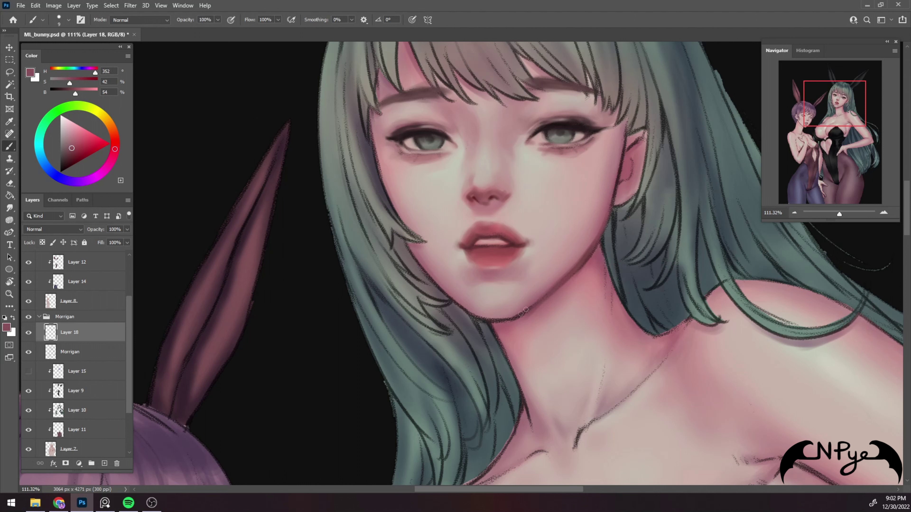
pyautogui.keyDown('alt'); pyautogui.click(611, 212); pyautogui.keyUp('alt')
pyautogui.press(']')
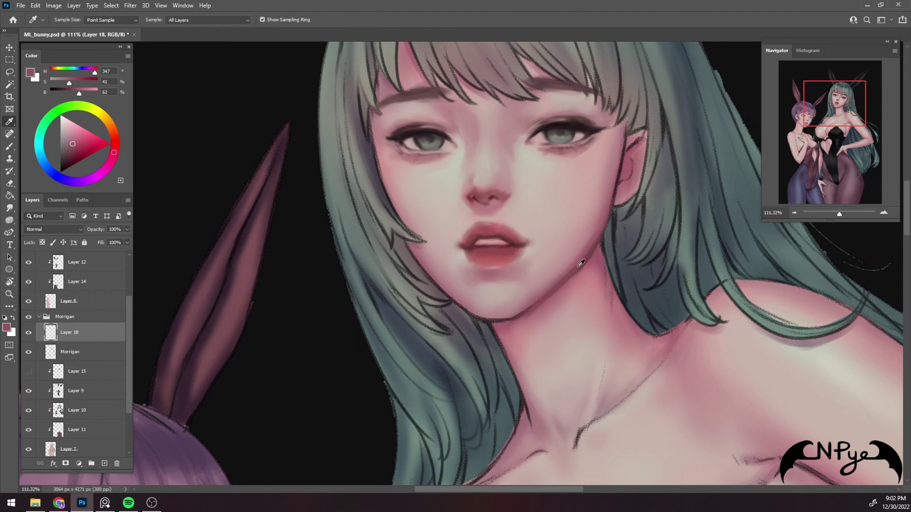
pyautogui.keyDown('alt'); pyautogui.click(581, 263); pyautogui.keyUp('alt')
pyautogui.press('[')
pyautogui.press('[')
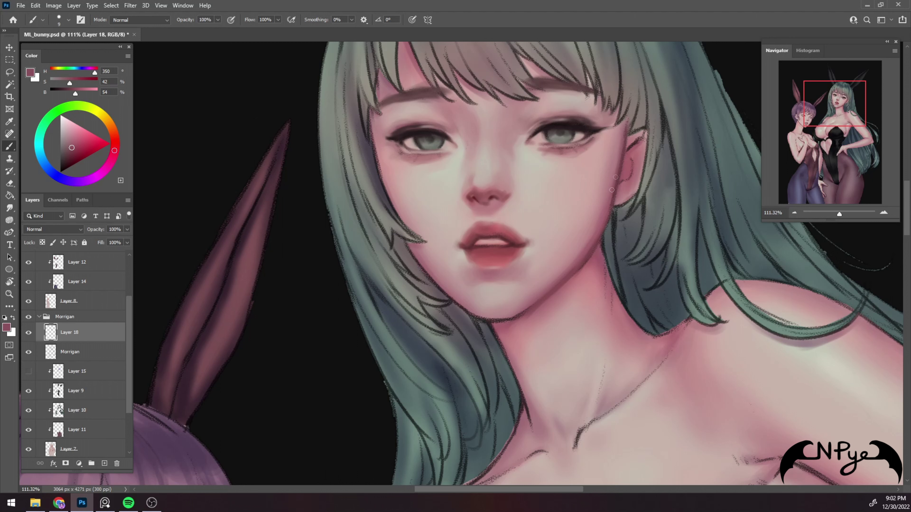
# Shade the skin toward the ear with light pink and dark shadow tones
pyautogui.keyDown('alt'); pyautogui.click(613, 182); pyautogui.keyUp('alt')
pyautogui.press(']')
pyautogui.press(']')
pyautogui.keyDown('alt'); pyautogui.click(637, 142); pyautogui.keyUp('alt')
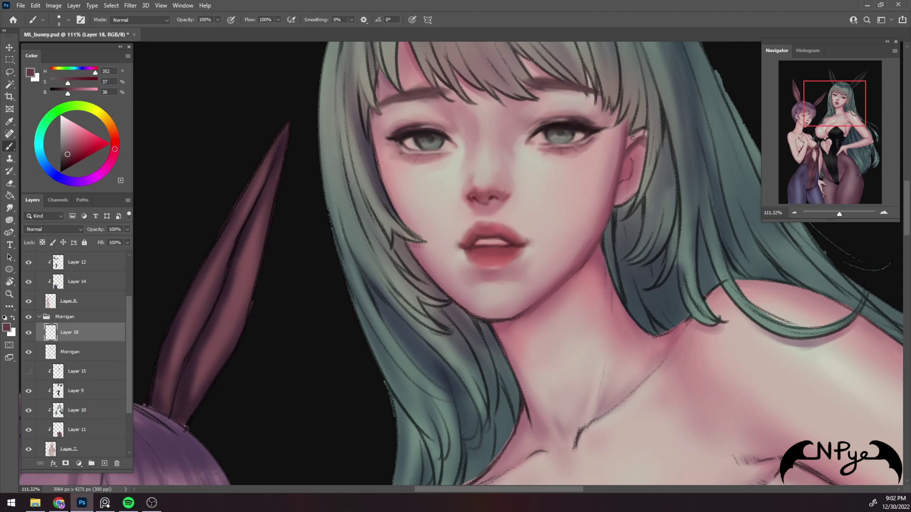
pyautogui.keyDown('alt'); pyautogui.click(619, 152); pyautogui.keyUp('alt')
pyautogui.press(']')
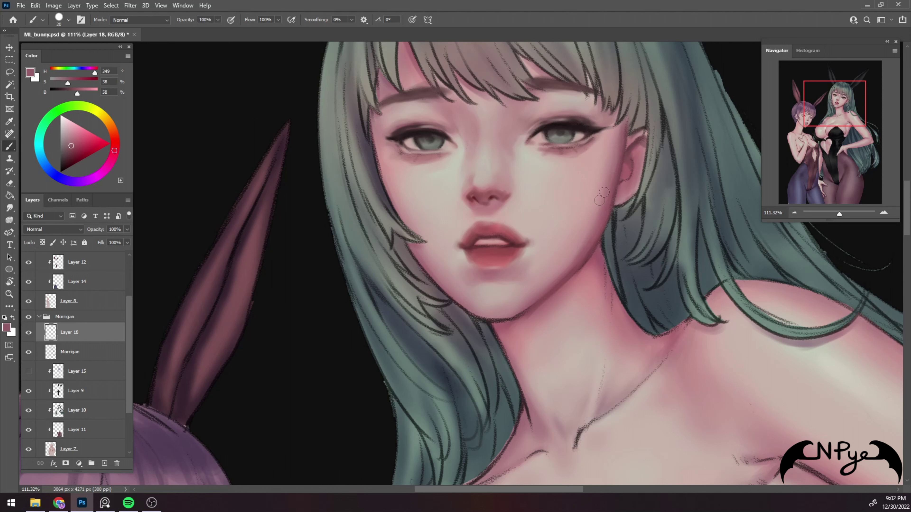
pyautogui.press(']')
pyautogui.press('[')
pyautogui.press('[')
pyautogui.press('[')
# Lighten the chin edge along the jawline with a pale highlight tone
pyautogui.keyDown('alt'); pyautogui.click(591, 255); pyautogui.keyUp('alt')
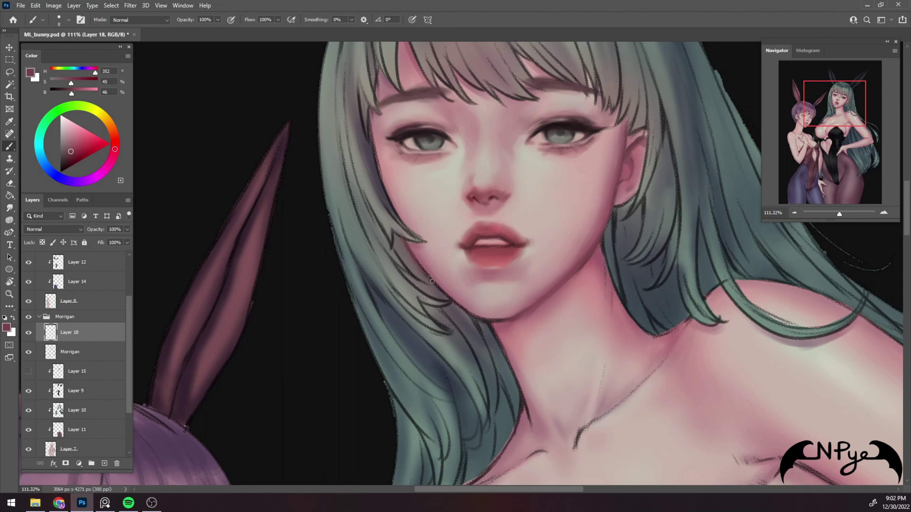
pyautogui.keyDown('alt'); pyautogui.click(415, 256); pyautogui.keyUp('alt')
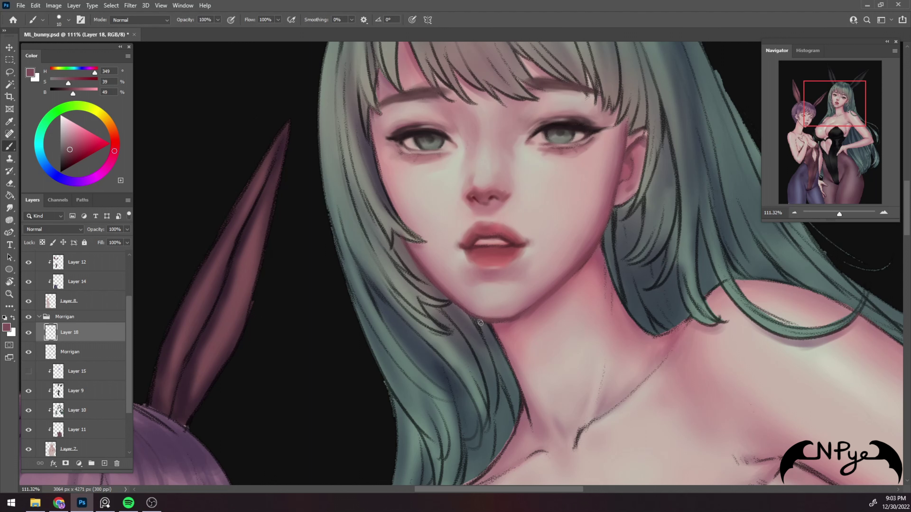
pyautogui.keyDown('alt'); pyautogui.click(475, 303); pyautogui.keyUp('alt')
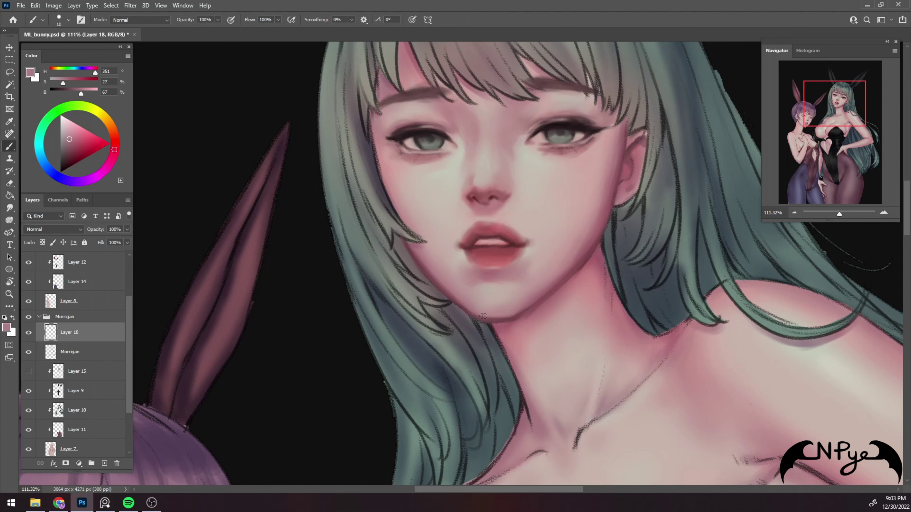
pyautogui.moveTo(478, 314); pyautogui.dragTo(520, 309)
# Blend the cheek with a mid pink shadow tone at varying brush sizes
pyautogui.keyDown('alt'); pyautogui.click(536, 303); pyautogui.keyUp('alt')
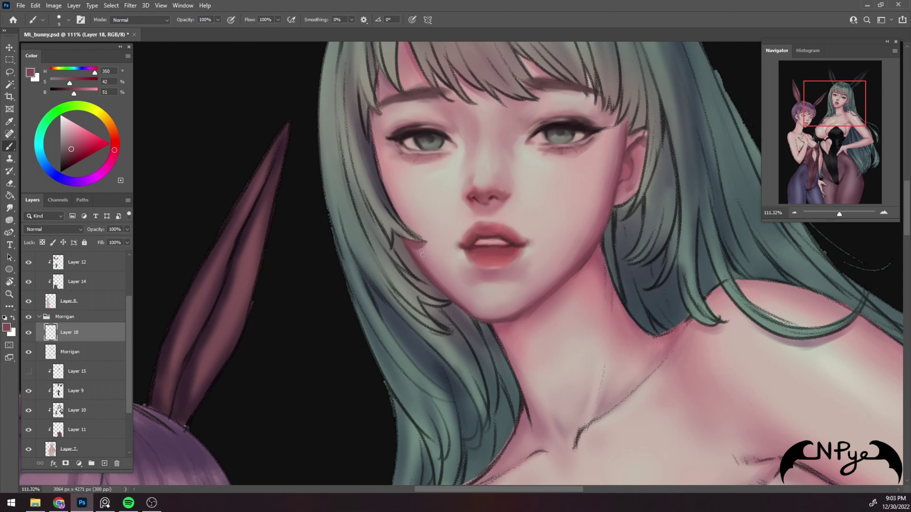
pyautogui.press('[')
pyautogui.press(']')
pyautogui.press(']')
pyautogui.press('[')
pyautogui.press(']')
pyautogui.press(']')
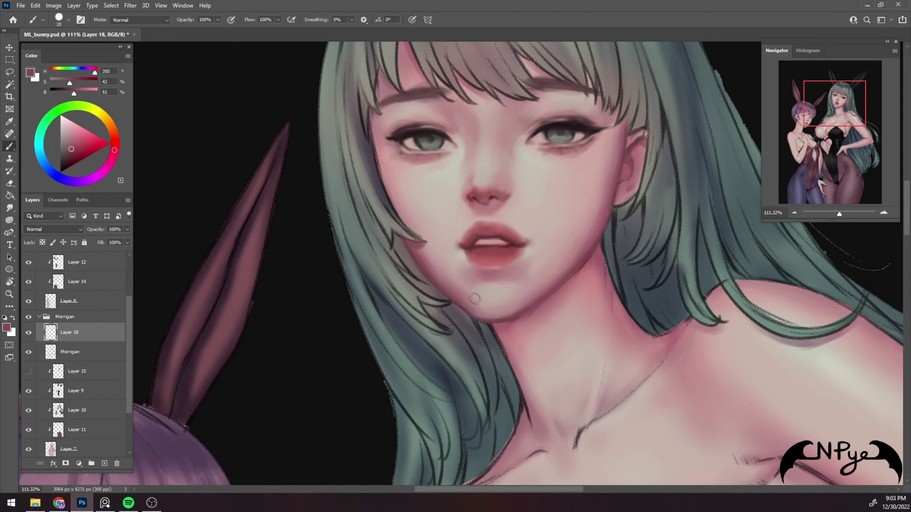
pyautogui.press(']')
pyautogui.press(']')
pyautogui.press(']')
pyautogui.press('[')
pyautogui.press('[')
pyautogui.press('[')
pyautogui.press('[')
pyautogui.press('[')
pyautogui.press('[')
# Blend lighter pink skin tones into the cheek beside the outer eye corner
pyautogui.keyDown('alt'); pyautogui.click(377, 127); pyautogui.keyUp('alt')
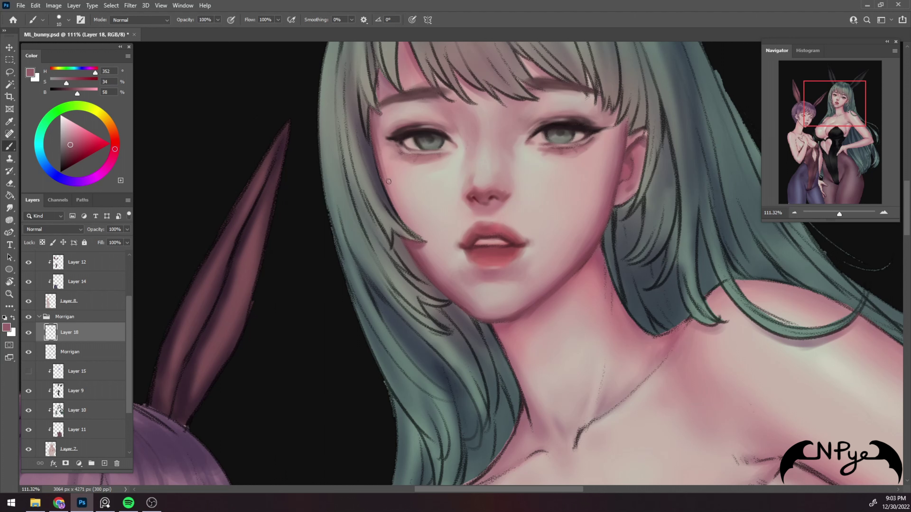
pyautogui.press(']')
pyautogui.press(']')
pyautogui.keyDown('alt'); pyautogui.click(391, 153); pyautogui.keyUp('alt')
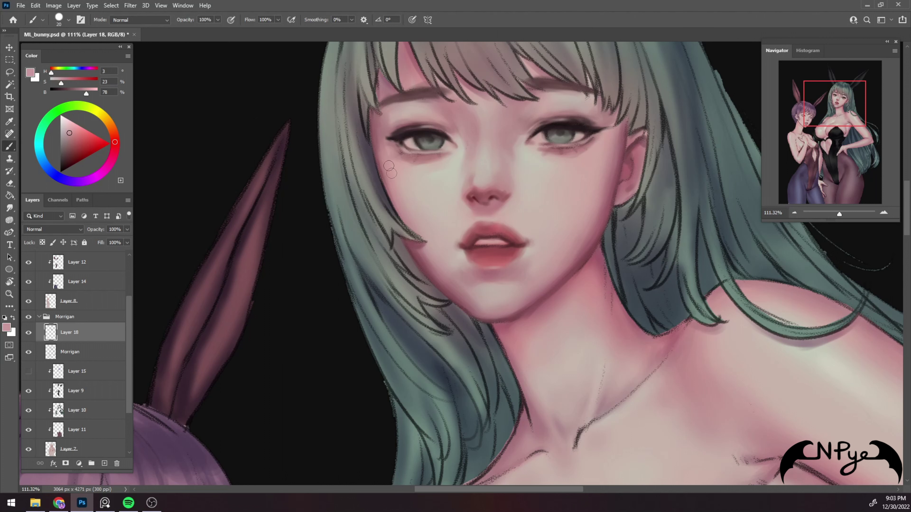
pyautogui.keyDown('alt'); pyautogui.click(386, 140); pyautogui.keyUp('alt')
pyautogui.press('[')
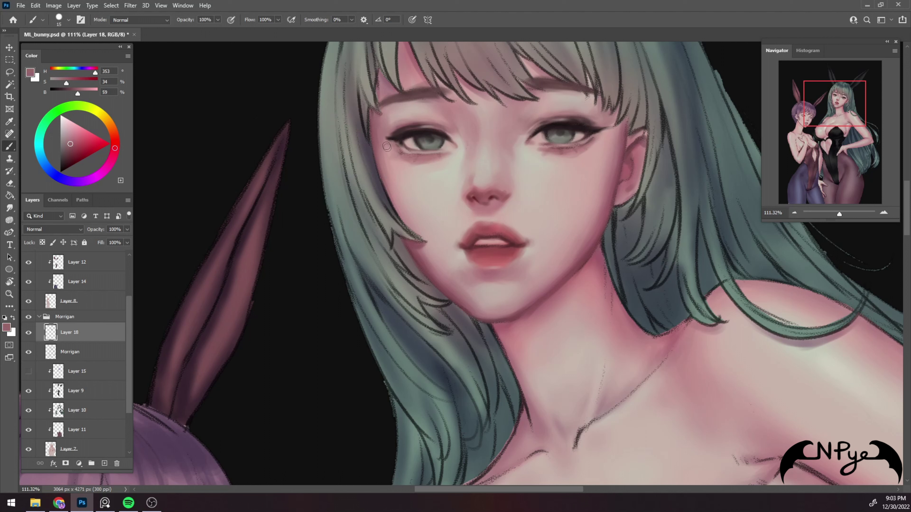
pyautogui.press(']')
pyautogui.press(']')
pyautogui.press(']')
pyautogui.press('[')
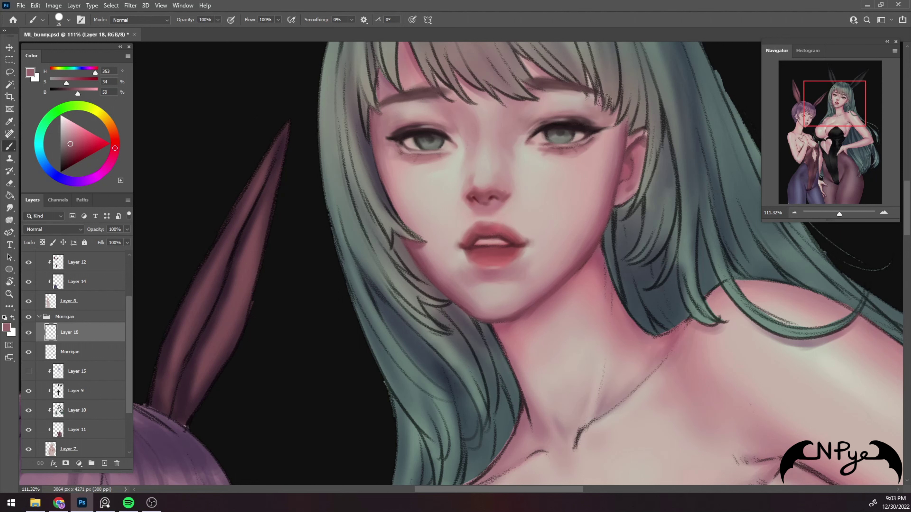
# Pick a light face skin tone, shrink the brush, and level the canvas over the neck
pyautogui.scroll(2, 610, 223)
pyautogui.scroll(2, 571, 291)
pyautogui.keyDown('alt'); pyautogui.click(416, 178); pyautogui.keyUp('alt')
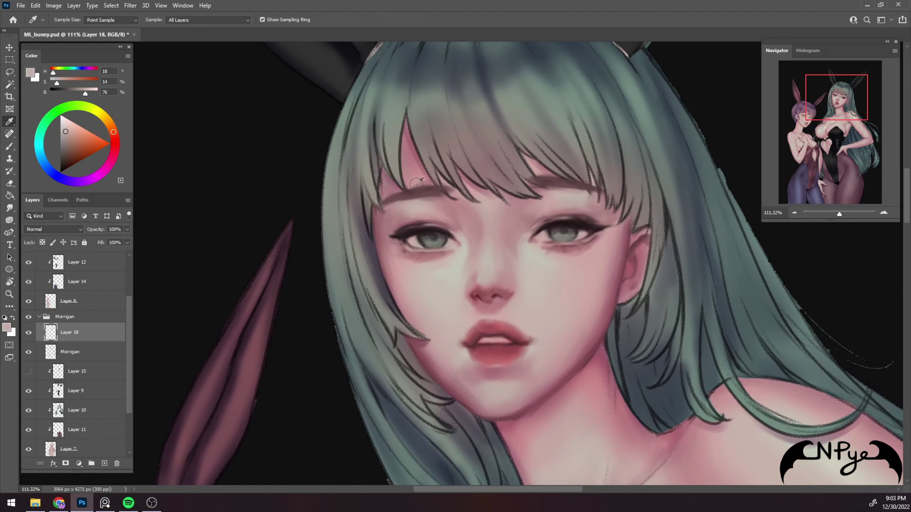
pyautogui.press('[')
pyautogui.press('[')
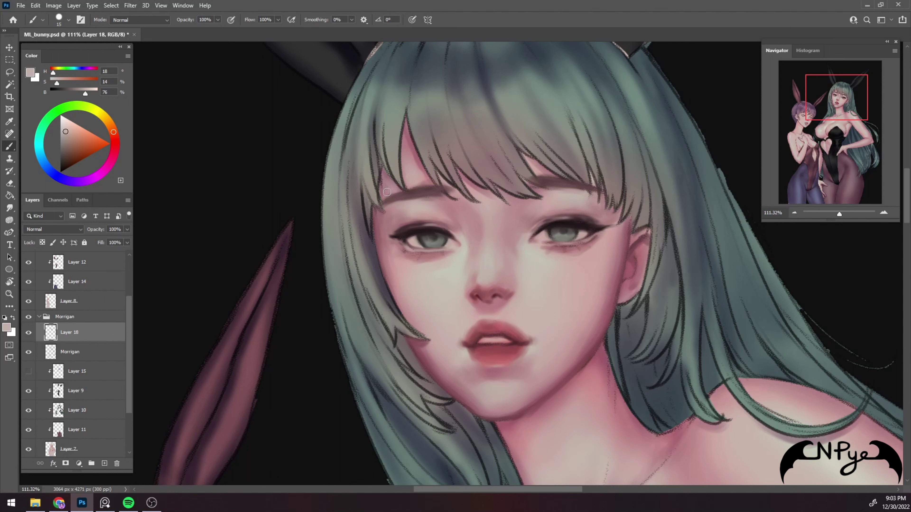
pyautogui.scroll(-3, 520, 172)
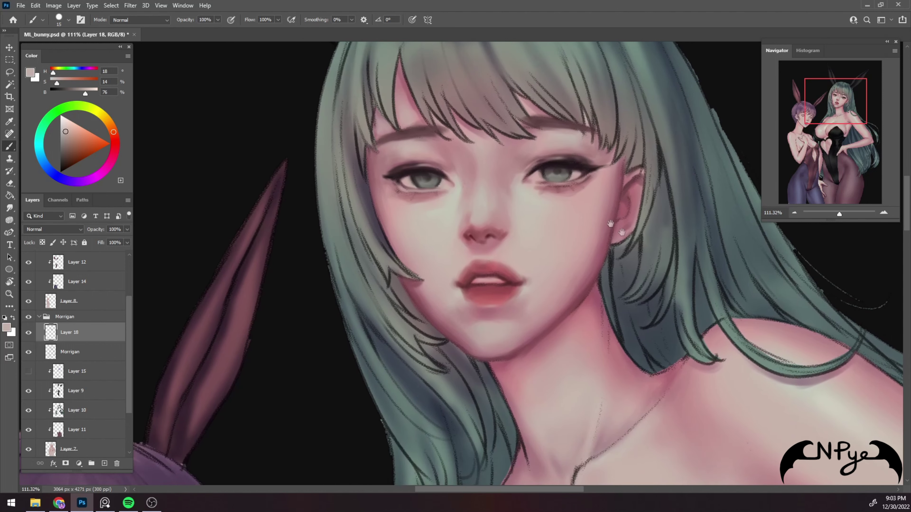
pyautogui.press('[')
pyautogui.moveTo(645, 301); pyautogui.dragTo(565, 237)
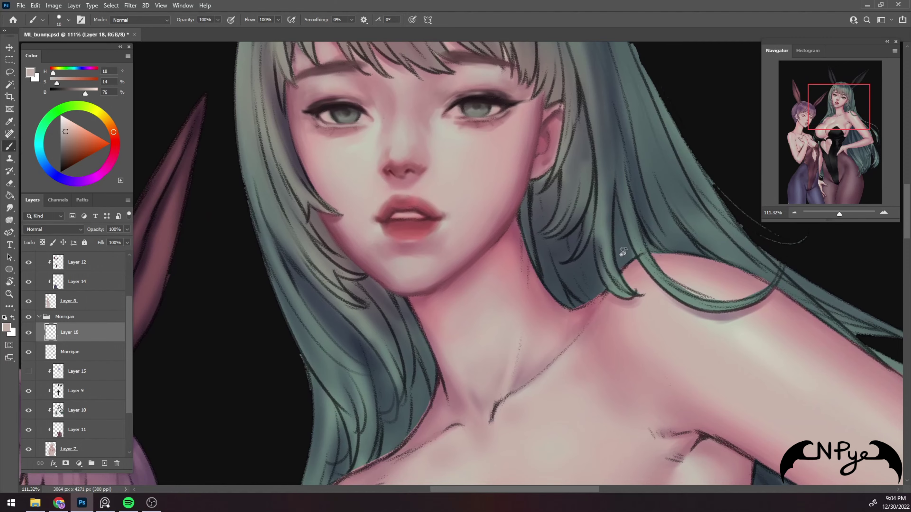
pyautogui.press('r')
pyautogui.moveTo(661, 226)
pyautogui.mouseDown()
pyautogui.moveTo(642, 297)
pyautogui.moveTo(589, 276)
pyautogui.moveTo(583, 303)
pyautogui.moveTo(579, 295)
pyautogui.mouseUp()
# Zoom in on the neck below the chin and pick a darker pink shadow tone
pyautogui.press('b')
pyautogui.keyDown('alt'); pyautogui.click(417, 213); pyautogui.keyUp('alt')
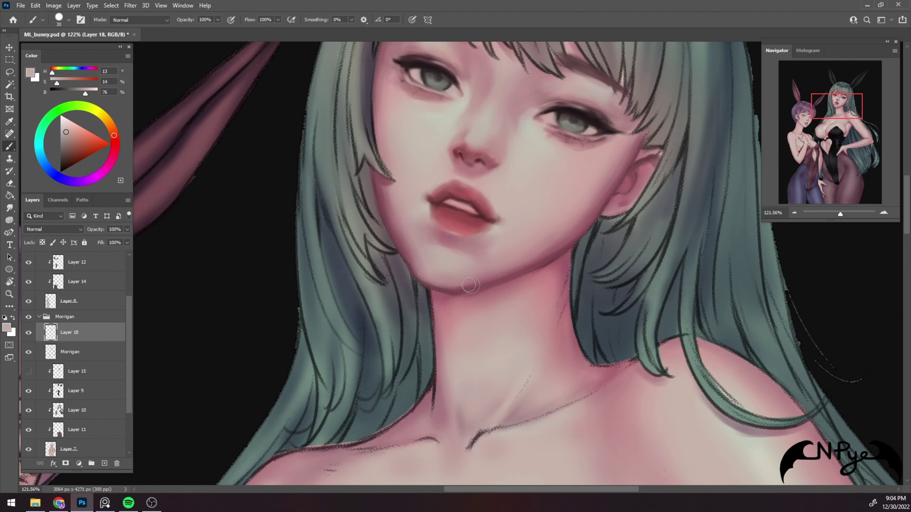
pyautogui.moveTo(567, 298); pyautogui.dragTo(515, 247)
pyautogui.keyDown('alt'); pyautogui.click(501, 209); pyautogui.keyUp('alt')
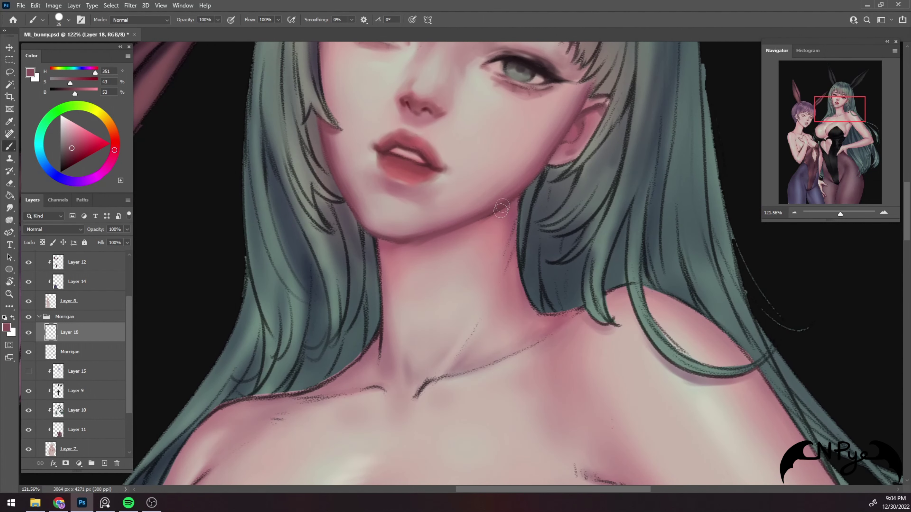
pyautogui.press('[')
pyautogui.press('[')
pyautogui.press('[')
pyautogui.press(']')
pyautogui.press(']')
pyautogui.press('[')
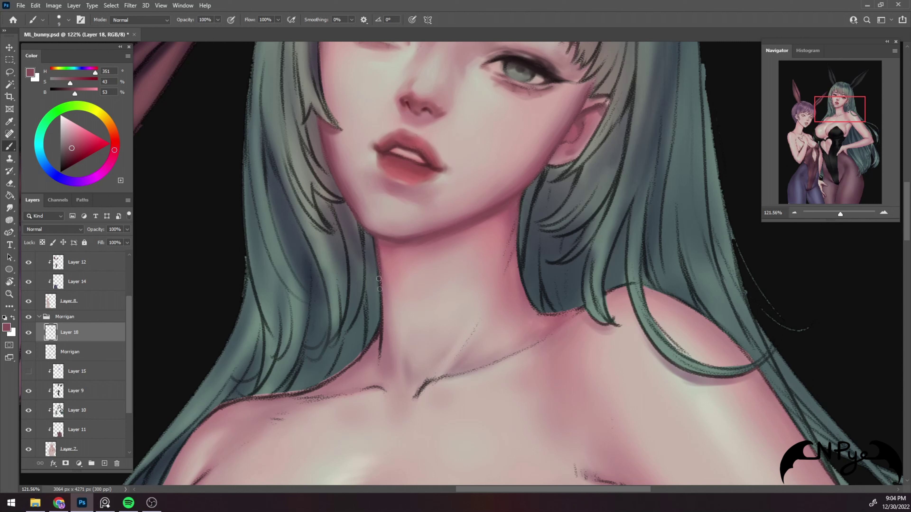
pyautogui.press(']')
pyautogui.press('[')
pyautogui.press('[')
pyautogui.press('[')
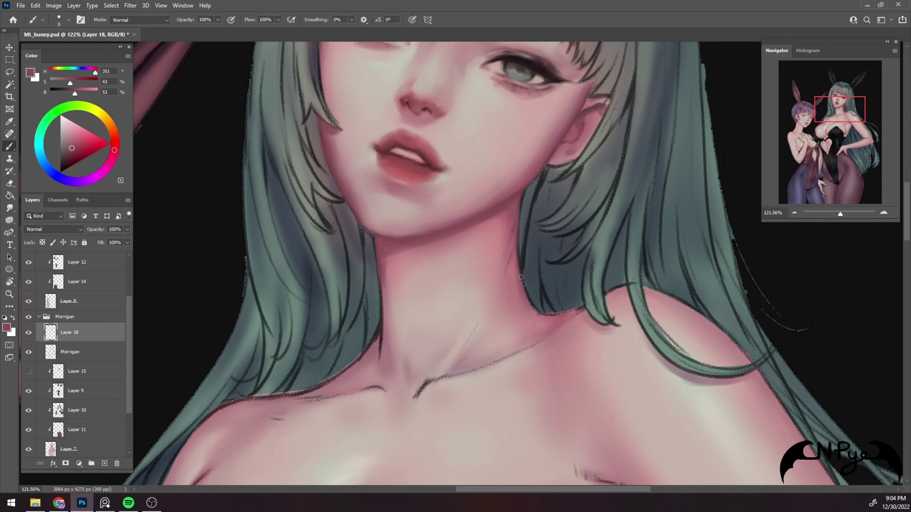
# Shade the neck darker along the hair edge with a lip-sampled shadow pink
pyautogui.keyDown('alt'); pyautogui.click(498, 210); pyautogui.keyUp('alt')
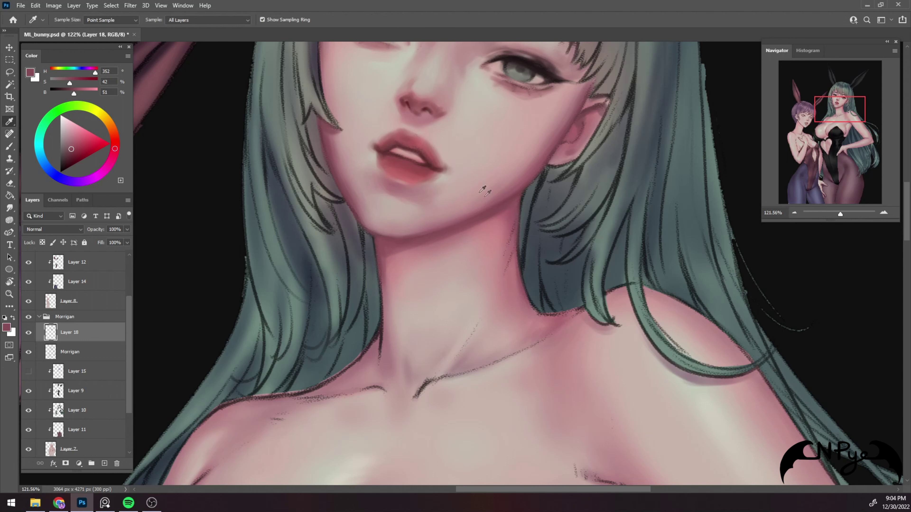
pyautogui.keyDown('alt'); pyautogui.click(427, 163); pyautogui.keyUp('alt')
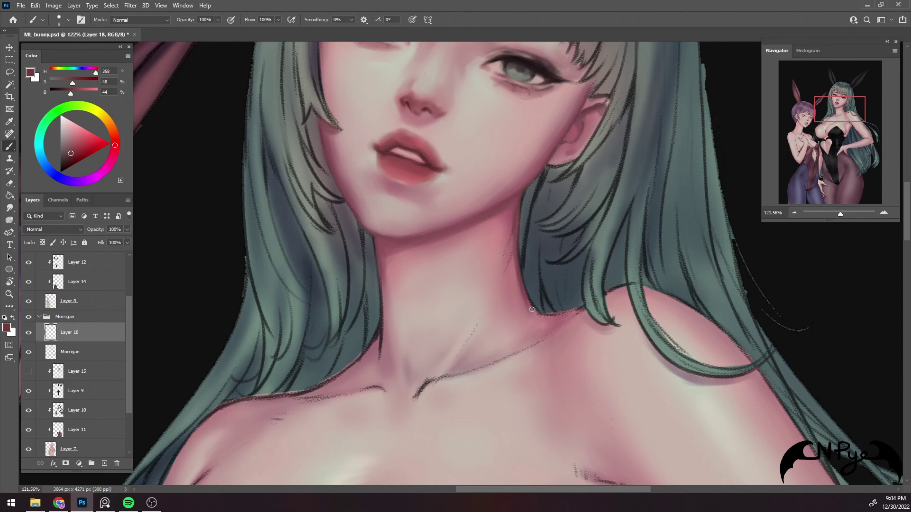
pyautogui.press('i')
pyautogui.click(519, 225)
pyautogui.press('b')
pyautogui.moveTo(514, 263); pyautogui.dragTo(528, 318)
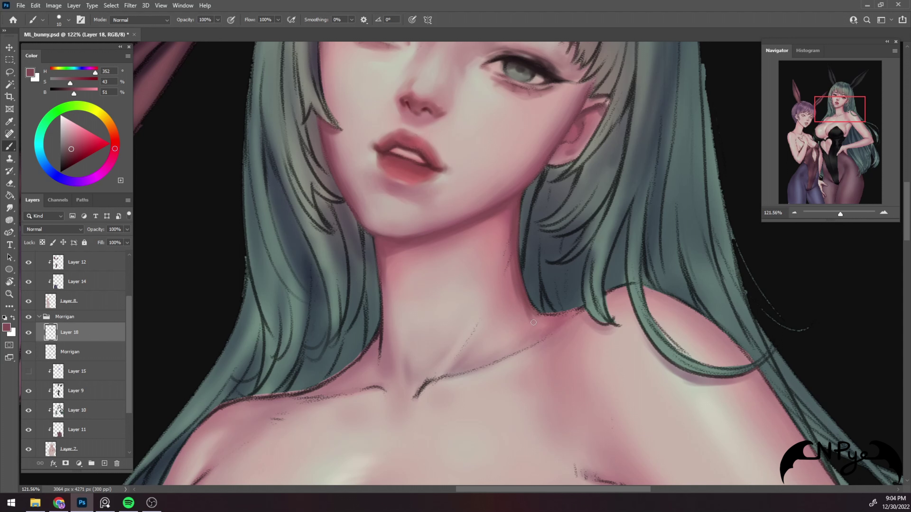
# Resample the neck's shadow and lighter pinks, adjusting brush size for under-jaw shading
pyautogui.keyDown('alt'); pyautogui.click(518, 203); pyautogui.keyUp('alt')
pyautogui.press(']')
pyautogui.keyDown('alt'); pyautogui.click(505, 252); pyautogui.keyUp('alt')
pyautogui.press(']')
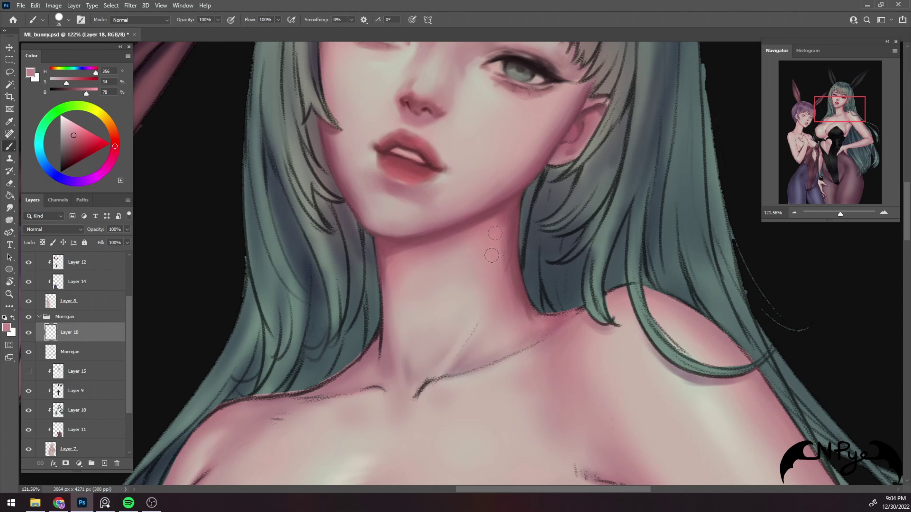
pyautogui.keyDown('alt'); pyautogui.click(511, 220); pyautogui.keyUp('alt')
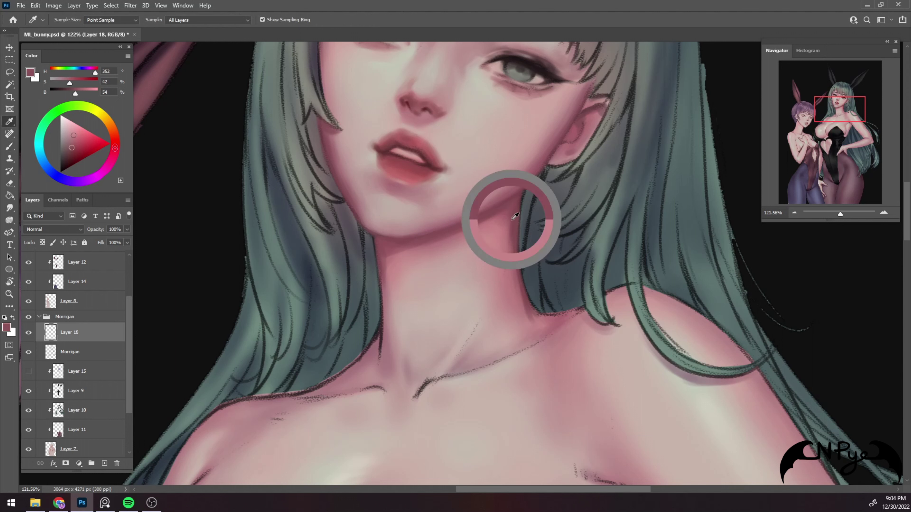
pyautogui.press('[')
pyautogui.press('[')
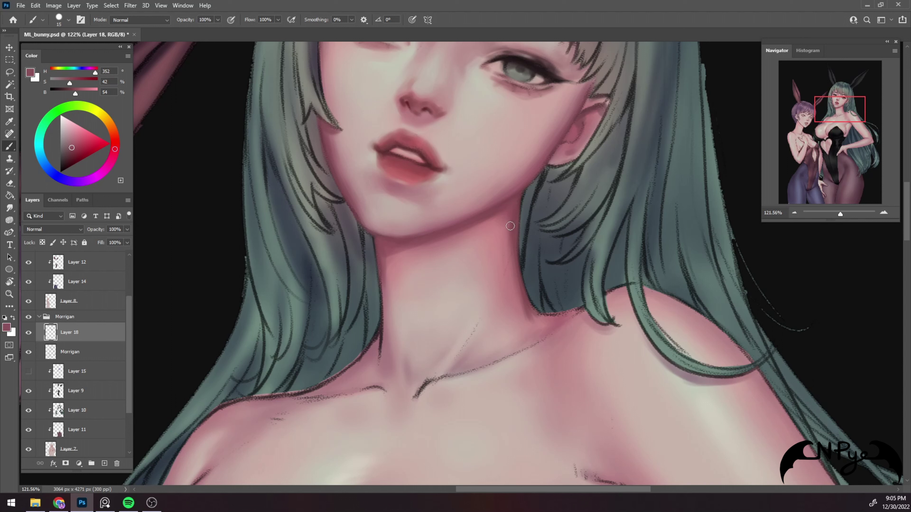
pyautogui.press(']')
pyautogui.press(']')
# Darken the neck line and the hollow above the collarbone
pyautogui.moveTo(610, 289); pyautogui.dragTo(655, 200)
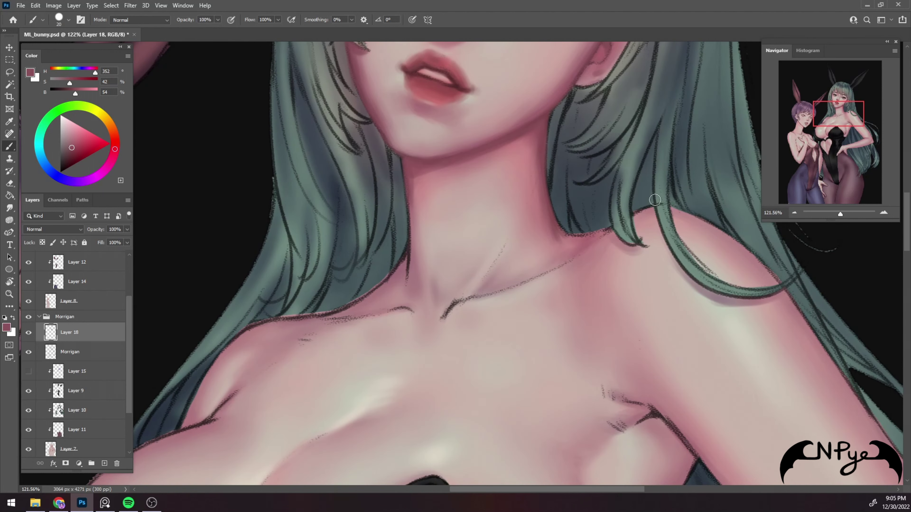
pyautogui.press('[')
pyautogui.press('[')
pyautogui.press('[')
pyautogui.press('[')
pyautogui.press('[')
pyautogui.press('[')
pyautogui.press(']')
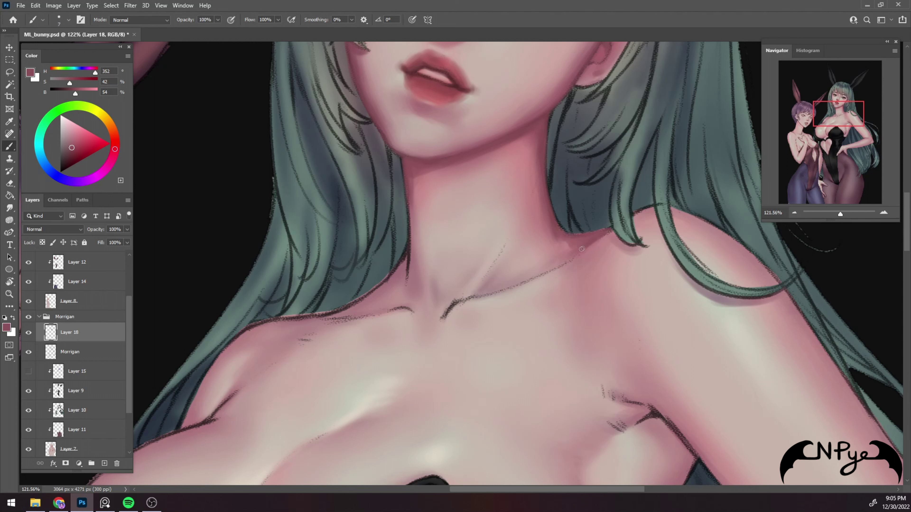
pyautogui.moveTo(571, 257)
pyautogui.mouseDown()
pyautogui.moveTo(554, 269)
pyautogui.moveTo(560, 252)
pyautogui.mouseUp()
pyautogui.press(']')
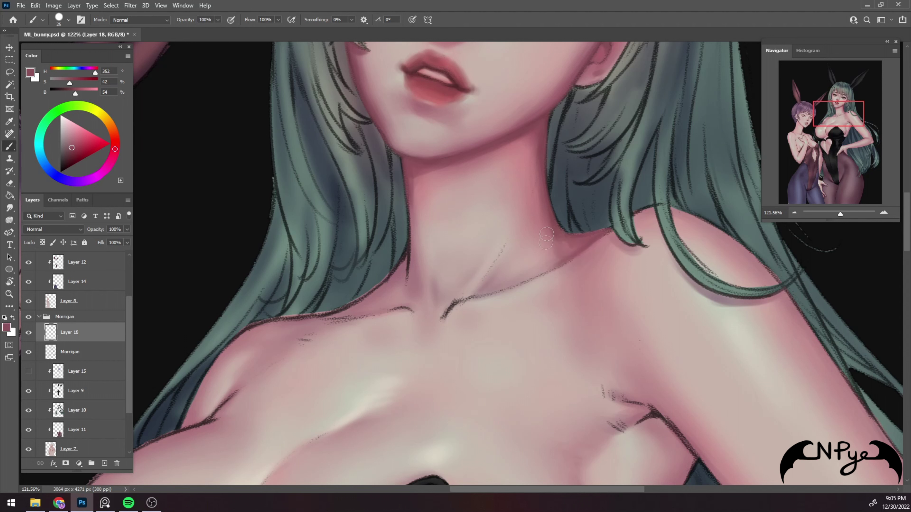
pyautogui.moveTo(478, 293); pyautogui.dragTo(486, 287)
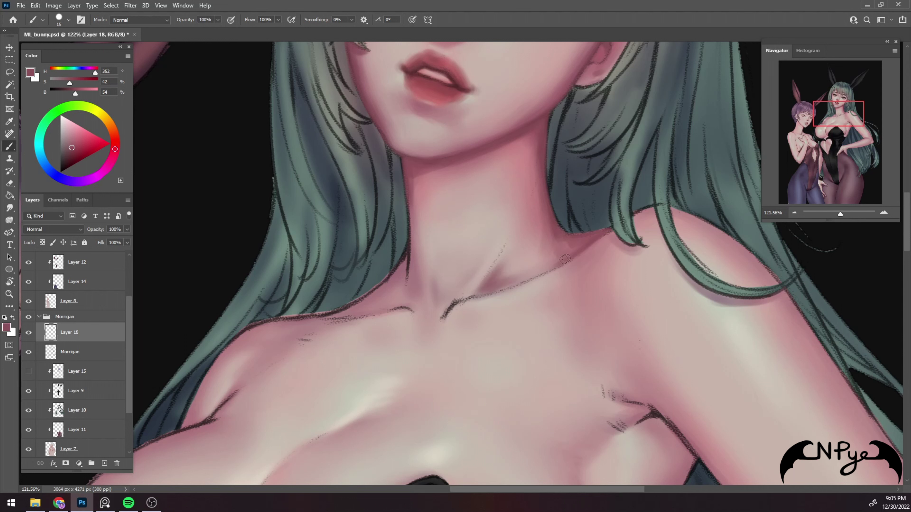
# Cover the dark speckles on the collarbone line with light neck skin tone
pyautogui.keyDown('alt'); pyautogui.click(554, 264); pyautogui.keyUp('alt')
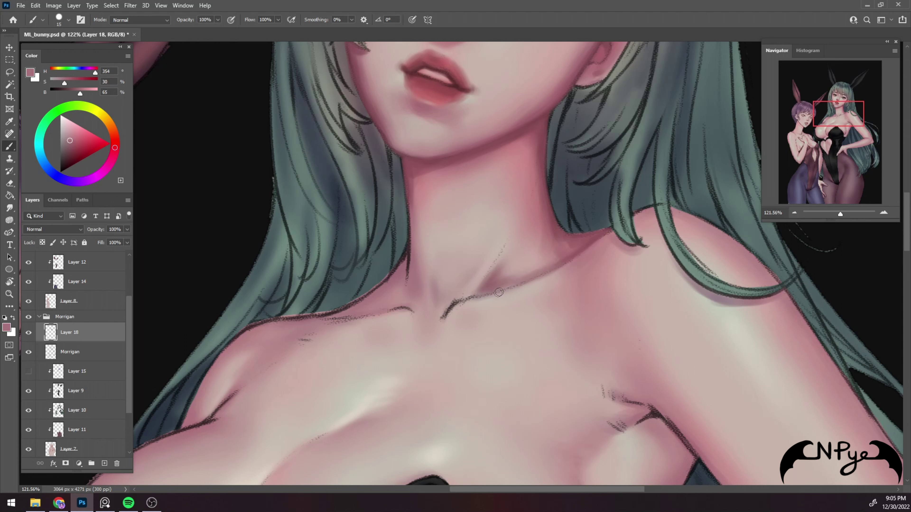
pyautogui.keyDown('alt'); pyautogui.click(560, 257); pyautogui.keyUp('alt')
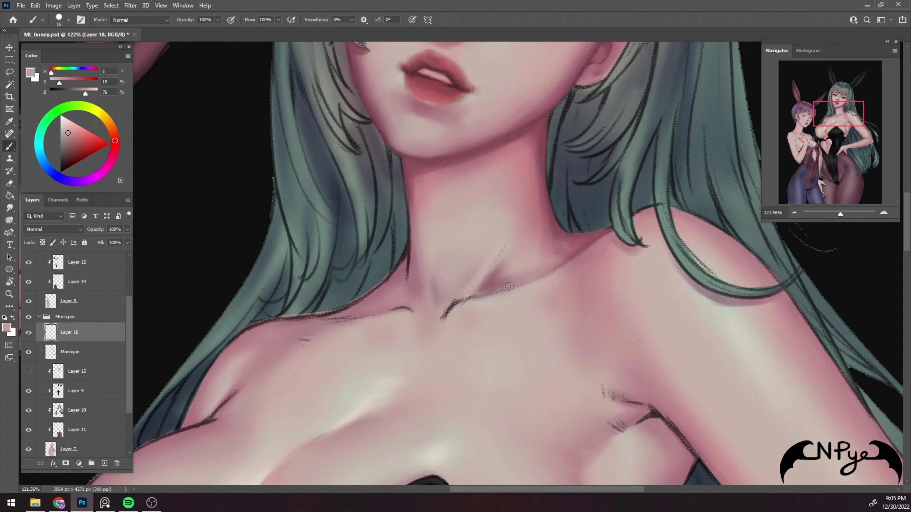
pyautogui.keyDown('alt'); pyautogui.click(502, 281); pyautogui.keyUp('alt')
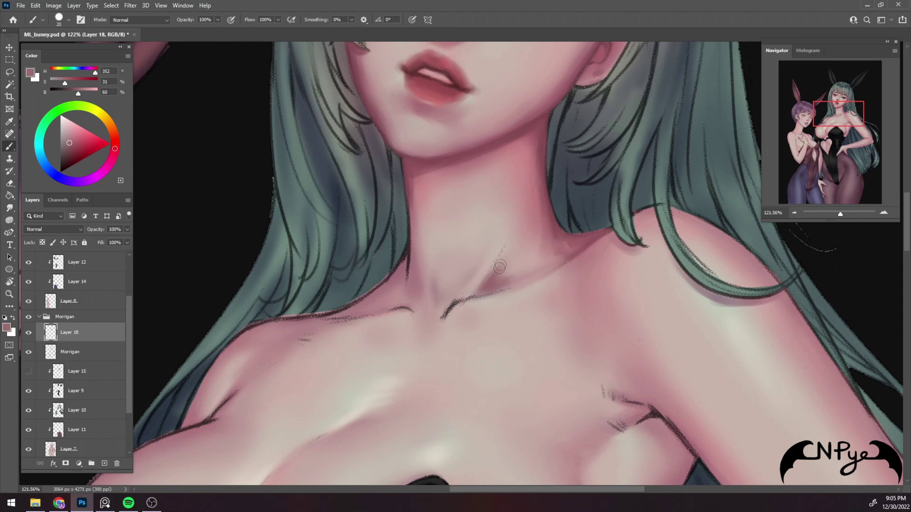
pyautogui.press(']')
pyautogui.keyDown('alt'); pyautogui.click(498, 298); pyautogui.keyUp('alt')
pyautogui.moveTo(483, 302); pyautogui.dragTo(513, 289)
pyautogui.keyDown('alt'); pyautogui.click(502, 259); pyautogui.keyUp('alt')
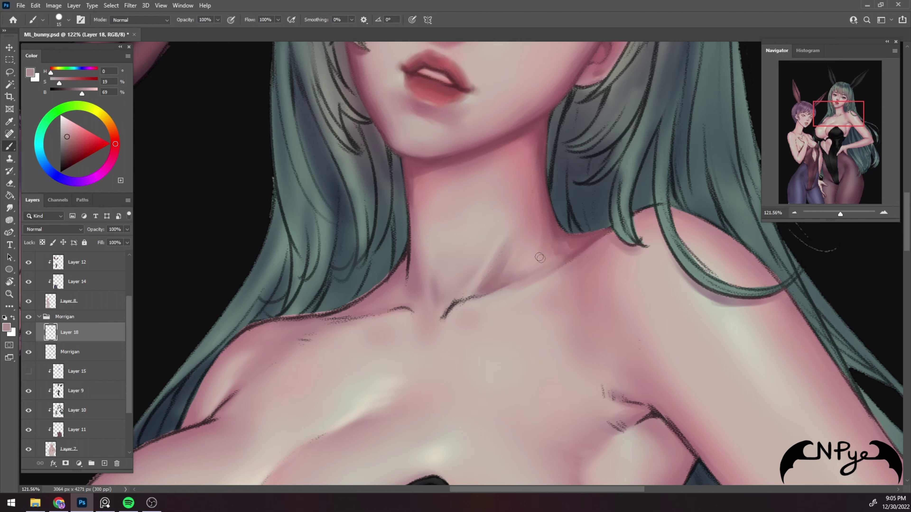
# Sample darker and pinker skin tones near the chin, settling the brush at 15
pyautogui.press(']')
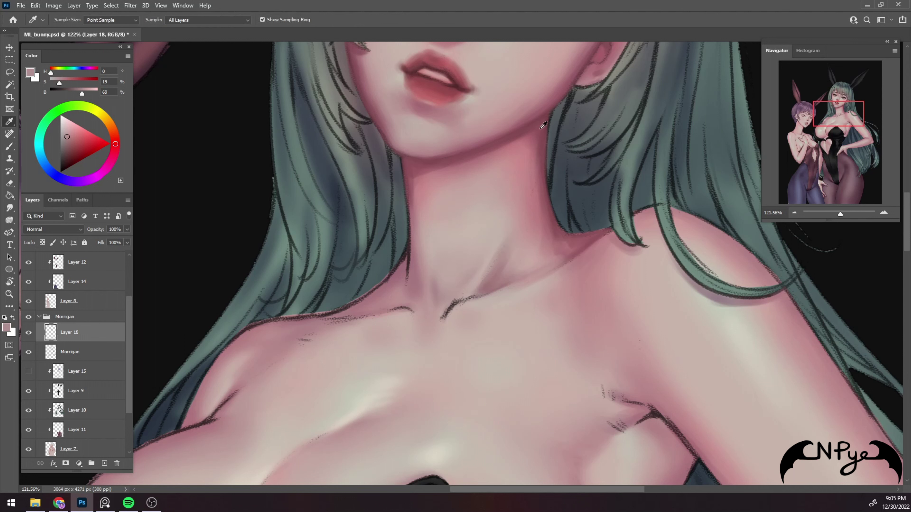
pyautogui.keyDown('alt'); pyautogui.click(542, 138); pyautogui.keyUp('alt')
pyautogui.press(']')
pyautogui.press('[')
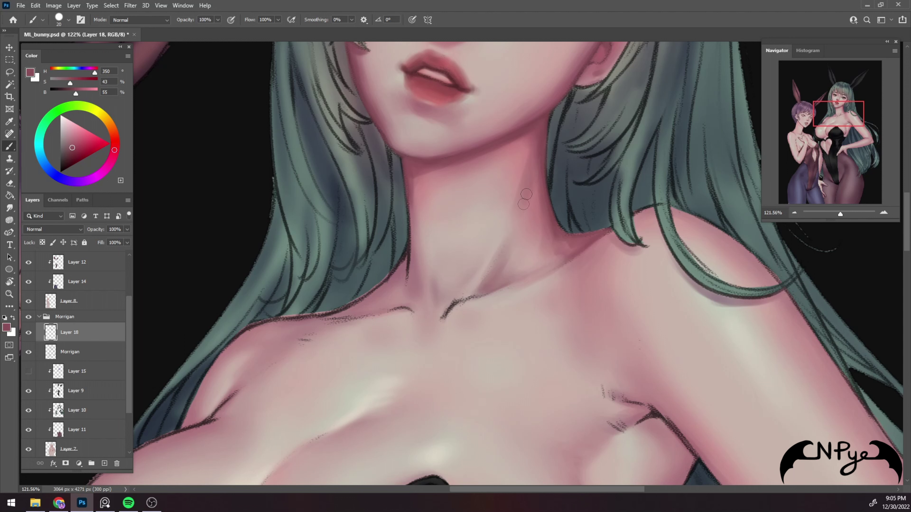
pyautogui.keyDown('alt'); pyautogui.click(524, 156); pyautogui.keyUp('alt')
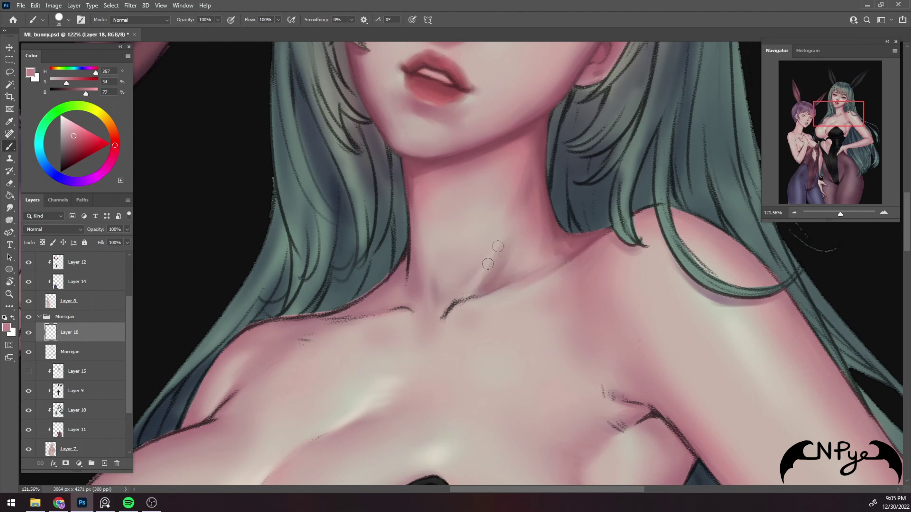
pyautogui.keyDown('alt'); pyautogui.click(484, 274); pyautogui.keyUp('alt')
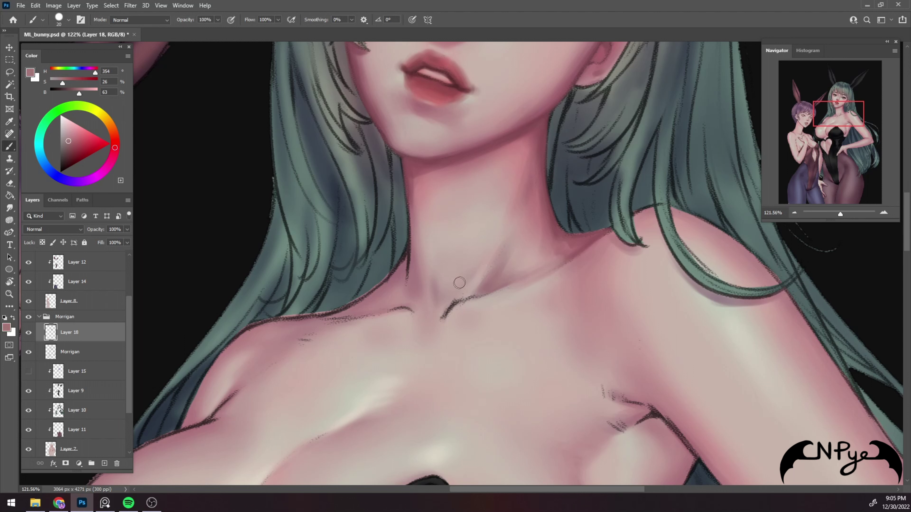
pyautogui.press(']')
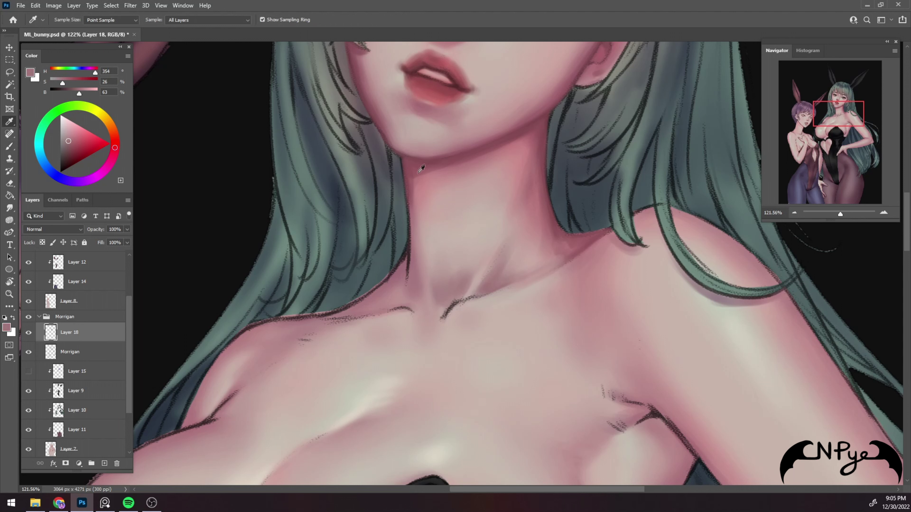
pyautogui.keyDown('alt'); pyautogui.click(415, 141); pyautogui.keyUp('alt')
pyautogui.press('[')
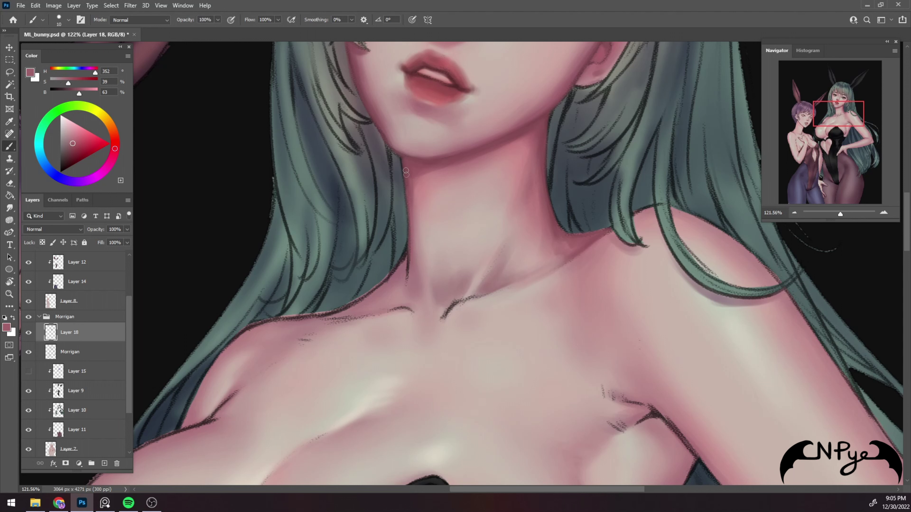
pyautogui.press(']')
# Paint a faint pink stroke down the neck hollow and pick warmer skin tones
pyautogui.moveTo(421, 267); pyautogui.dragTo(421, 297)
pyautogui.press('[')
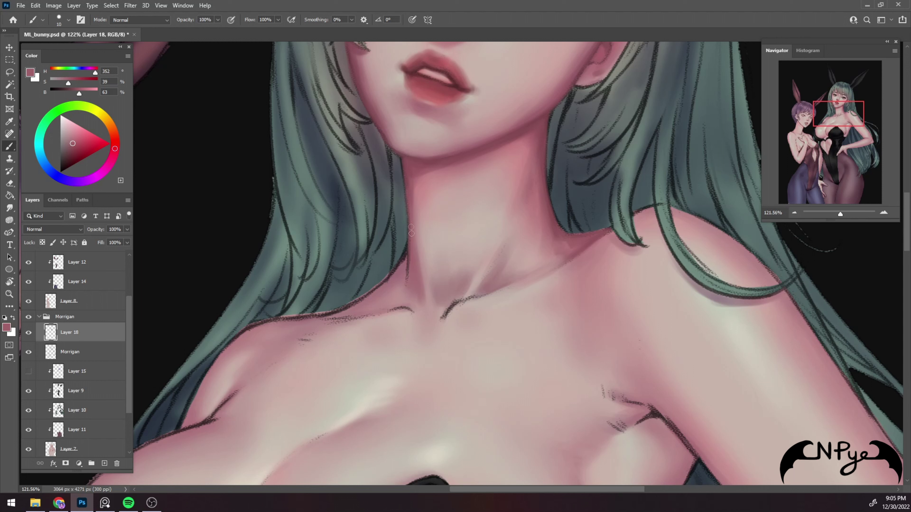
pyautogui.press(']')
pyautogui.press(']')
pyautogui.keyDown('alt'); pyautogui.click(444, 273); pyautogui.keyUp('alt')
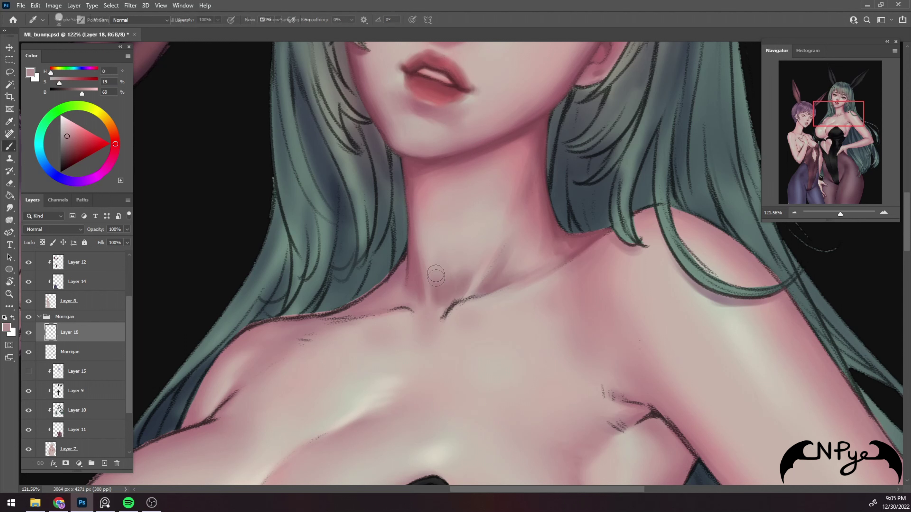
pyautogui.keyDown('alt'); pyautogui.click(488, 261); pyautogui.keyUp('alt')
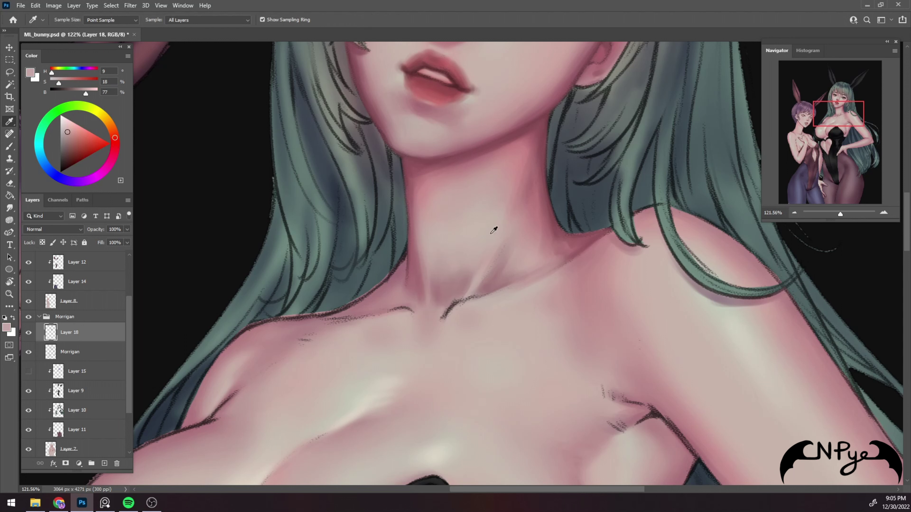
pyautogui.press('[')
pyautogui.press('[')
pyautogui.press('[')
pyautogui.press('[')
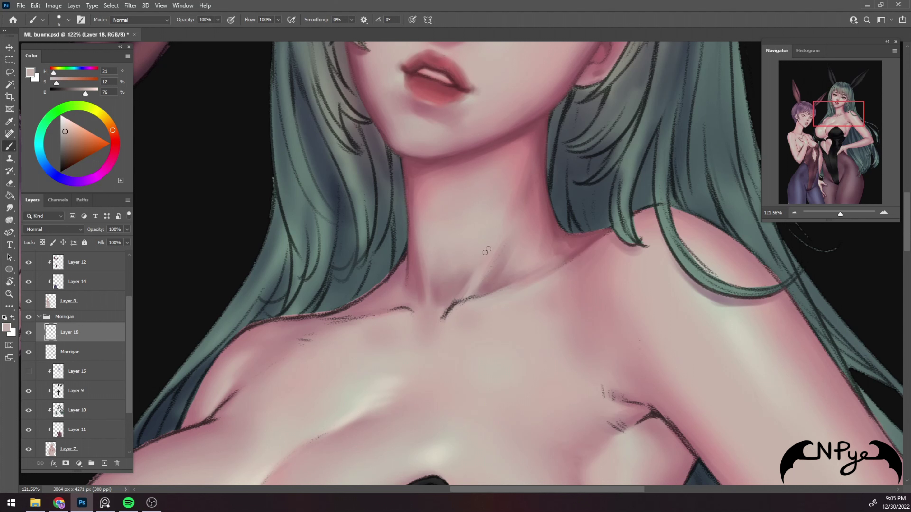
pyautogui.press(']')
pyautogui.press(']')
# Sample muted pink and light neck skin colours, resizing the brush to 35
pyautogui.keyDown('alt'); pyautogui.click(443, 287); pyautogui.keyUp('alt')
pyautogui.press(']')
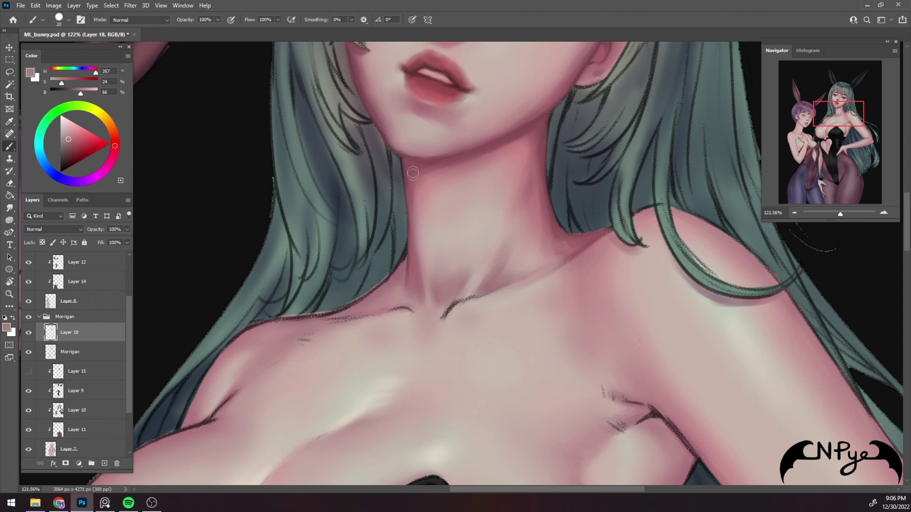
pyautogui.press(']')
pyautogui.press(']')
pyautogui.press(']')
pyautogui.keyDown('alt'); pyautogui.click(468, 226); pyautogui.keyUp('alt')
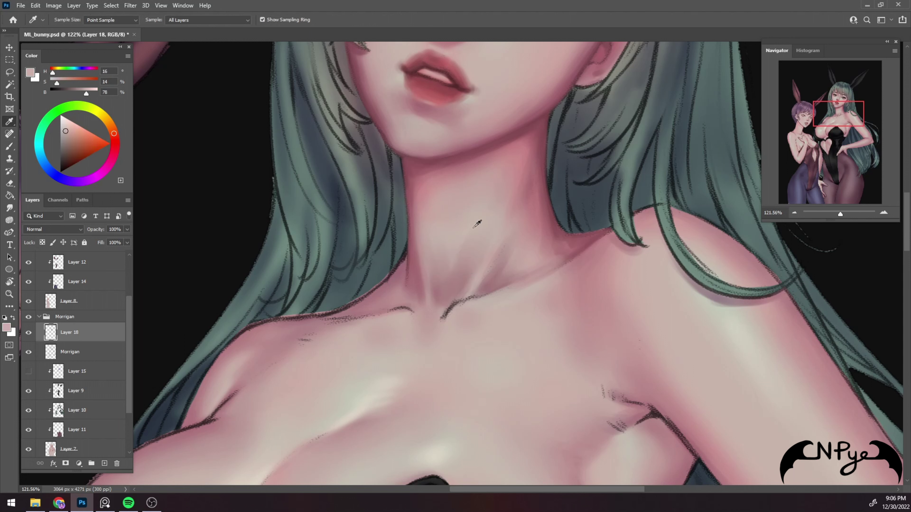
pyautogui.press('[')
pyautogui.press('[')
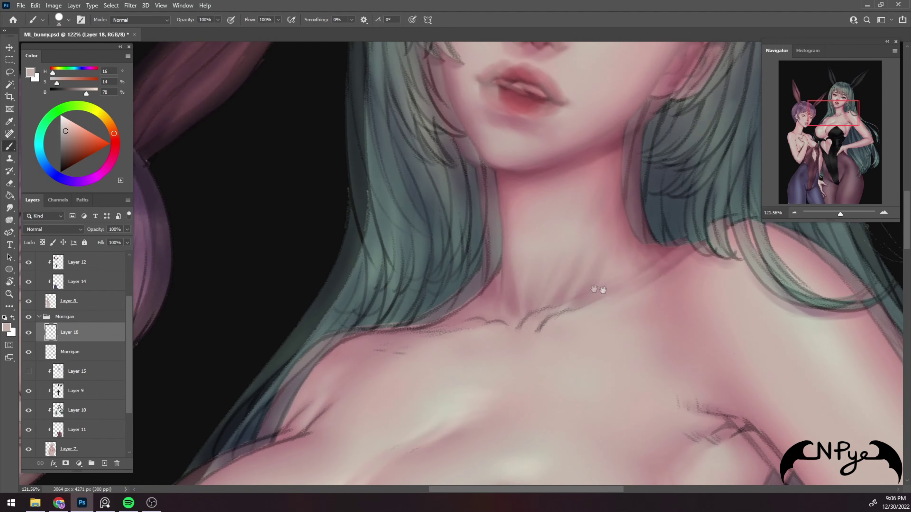
# Tint the skin under the hair edge with a sampled darker rose
pyautogui.moveTo(483, 155); pyautogui.dragTo(616, 166)
pyautogui.keyDown('alt'); pyautogui.click(613, 169); pyautogui.keyUp('alt')
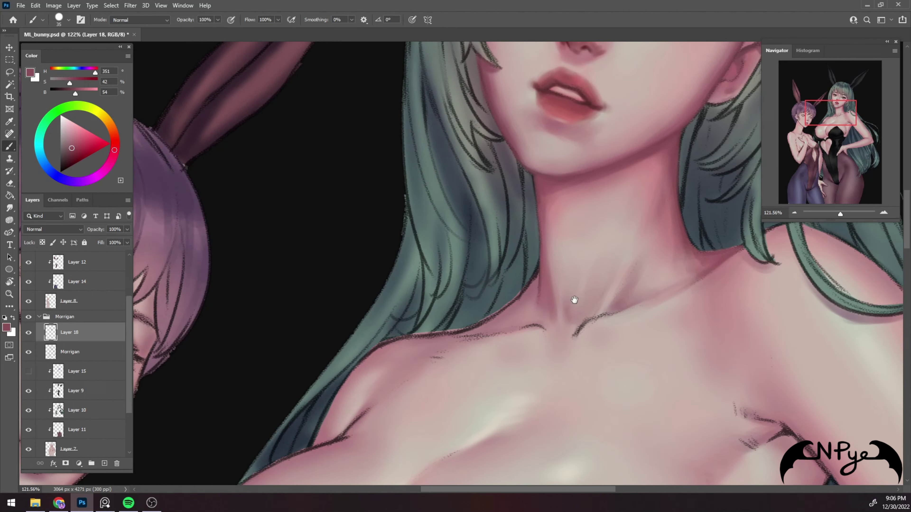
pyautogui.moveTo(573, 301); pyautogui.dragTo(614, 207)
pyautogui.press('[')
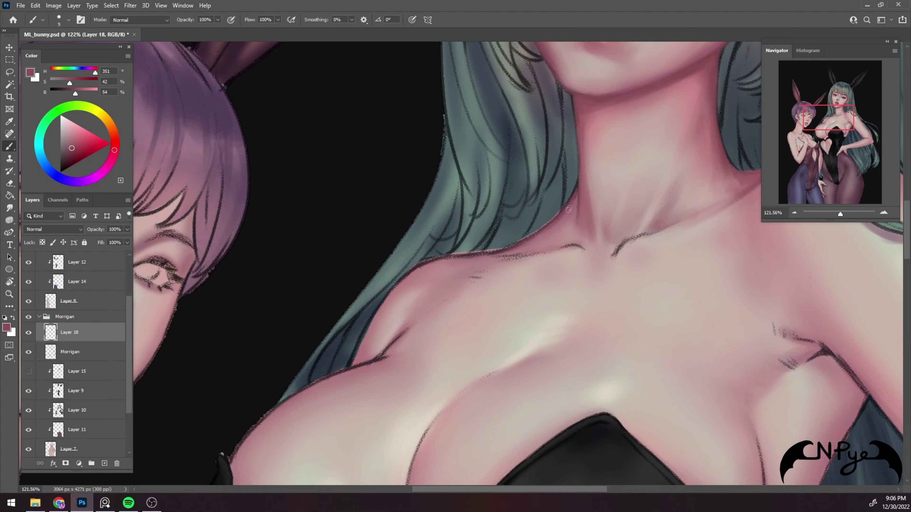
pyautogui.moveTo(568, 208); pyautogui.dragTo(565, 219)
pyautogui.press(']')
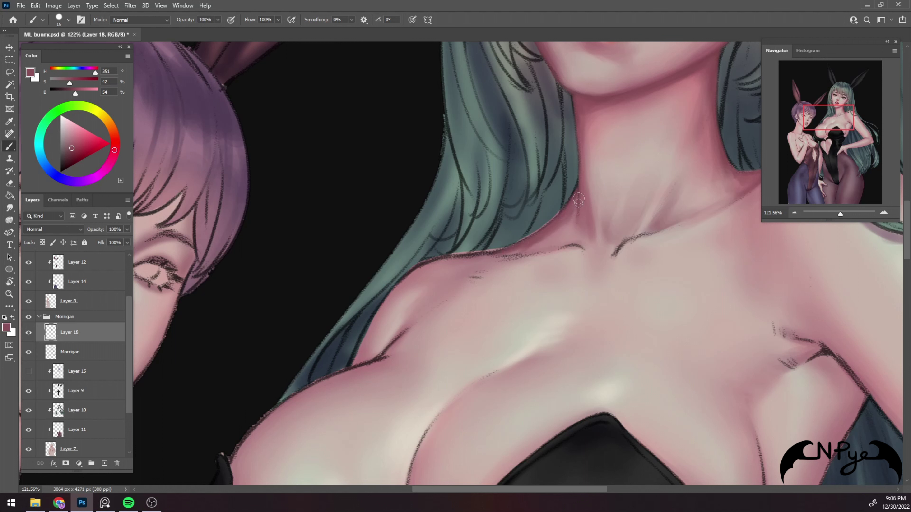
pyautogui.press(']')
# Paint a lighter pink skin tone over the collarbone line
pyautogui.moveTo(527, 248)
pyautogui.mouseDown()
pyautogui.moveTo(542, 212)
pyautogui.moveTo(602, 223)
pyautogui.mouseUp()
pyautogui.press('[')
pyautogui.press('[')
pyautogui.keyDown('alt'); pyautogui.click(577, 205); pyautogui.keyUp('alt')
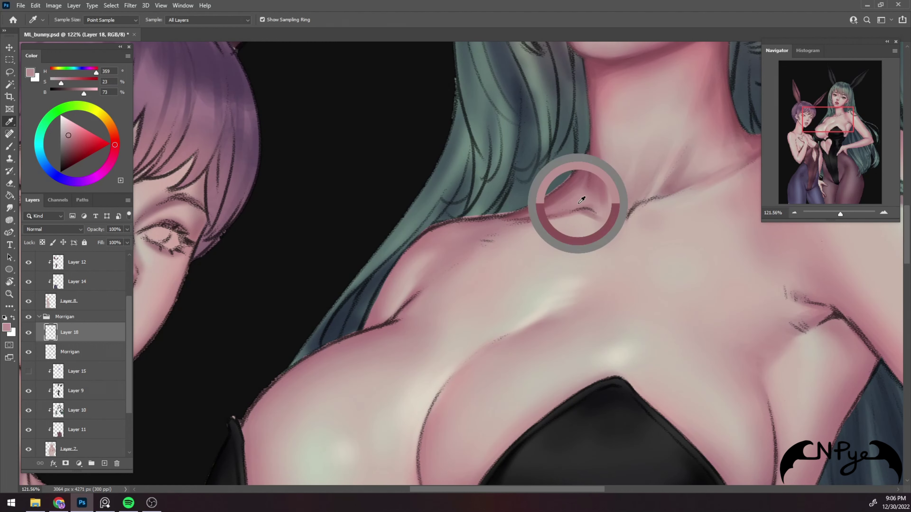
pyautogui.press(']')
pyautogui.moveTo(547, 215); pyautogui.dragTo(596, 212)
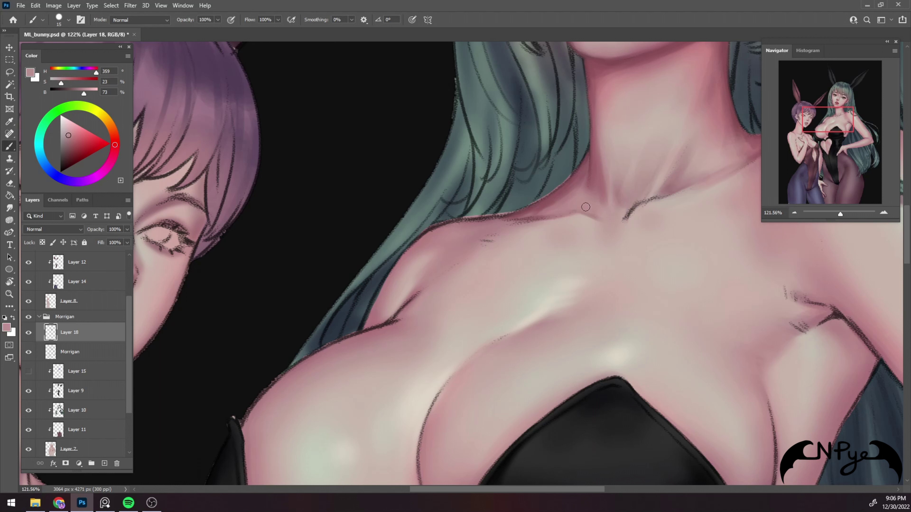
# Sample darker, neutral, warm, muted and dusty pinks along the collarbone with a size-20 brush
pyautogui.keyDown('alt'); pyautogui.click(674, 193); pyautogui.keyUp('alt')
pyautogui.keyDown('alt'); pyautogui.click(635, 193); pyautogui.keyUp('alt')
pyautogui.keyDown('alt'); pyautogui.click(647, 207); pyautogui.keyUp('alt')
pyautogui.keyDown('alt'); pyautogui.click(661, 188); pyautogui.keyUp('alt')
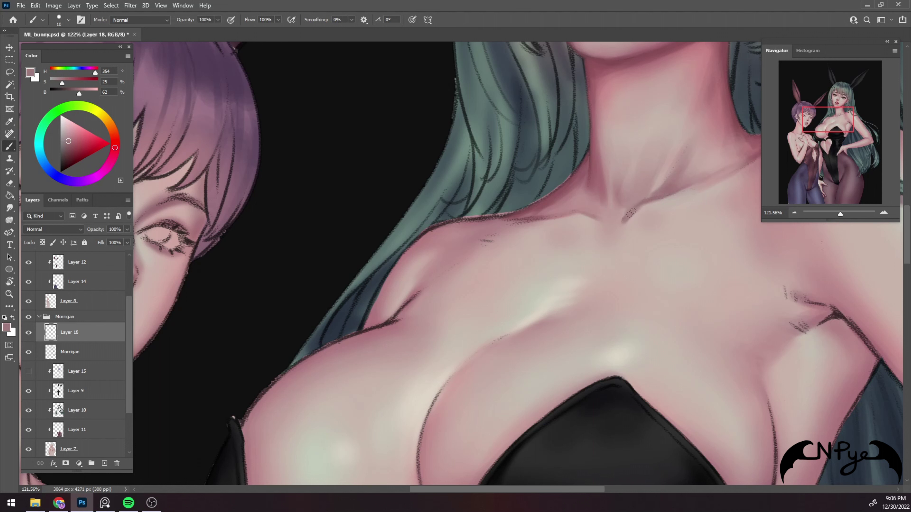
pyautogui.press(']')
pyautogui.press(']')
pyautogui.keyDown('alt'); pyautogui.click(637, 198); pyautogui.keyUp('alt')
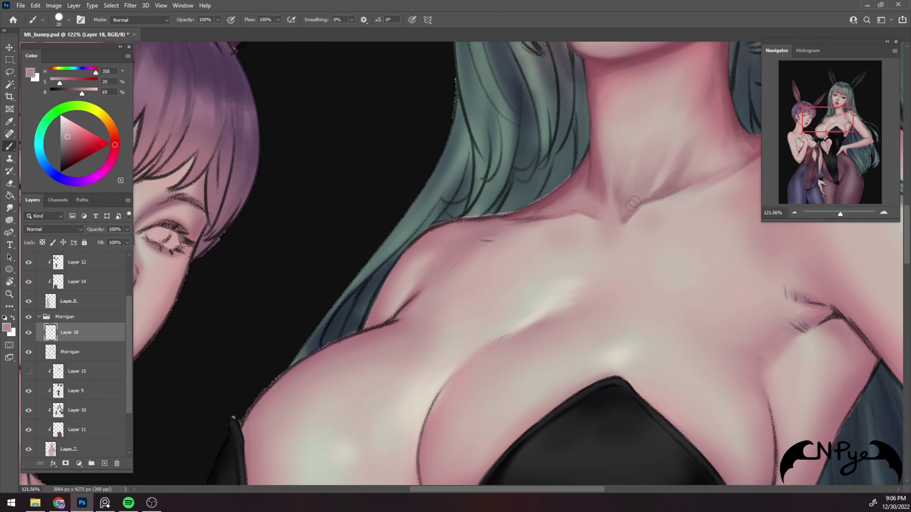
pyautogui.keyDown('alt'); pyautogui.click(587, 222); pyautogui.keyUp('alt')
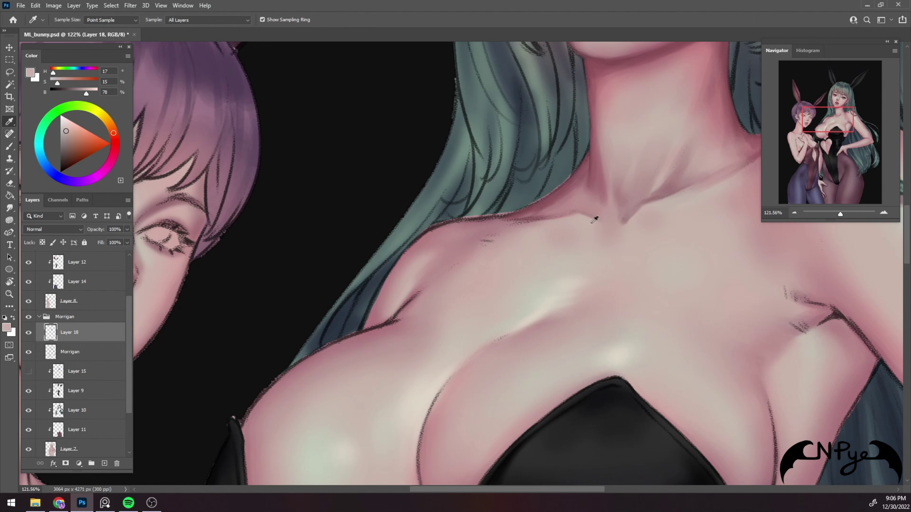
pyautogui.keyDown('alt'); pyautogui.click(594, 197); pyautogui.keyUp('alt')
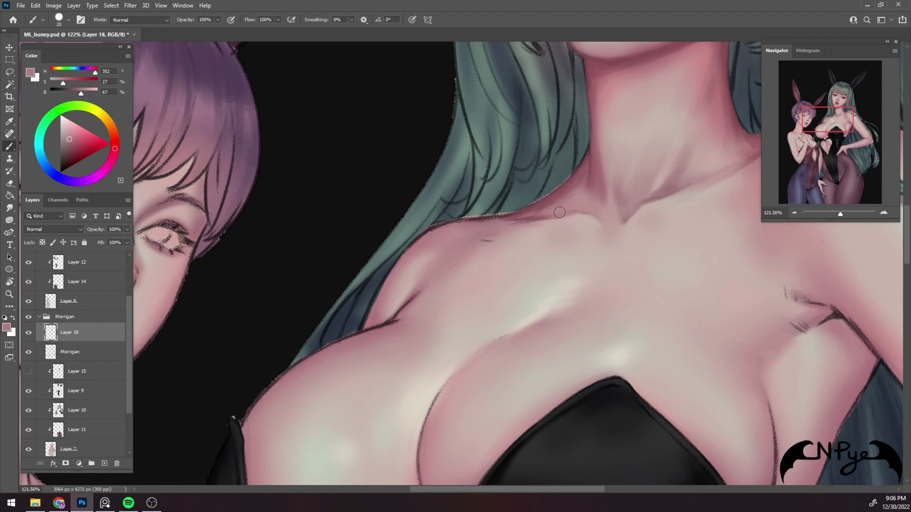
# Pick deeper rose and neutral skin tones with a size-10 brush near the left shoulder
pyautogui.keyDown('alt'); pyautogui.click(587, 205); pyautogui.keyUp('alt')
pyautogui.press(']')
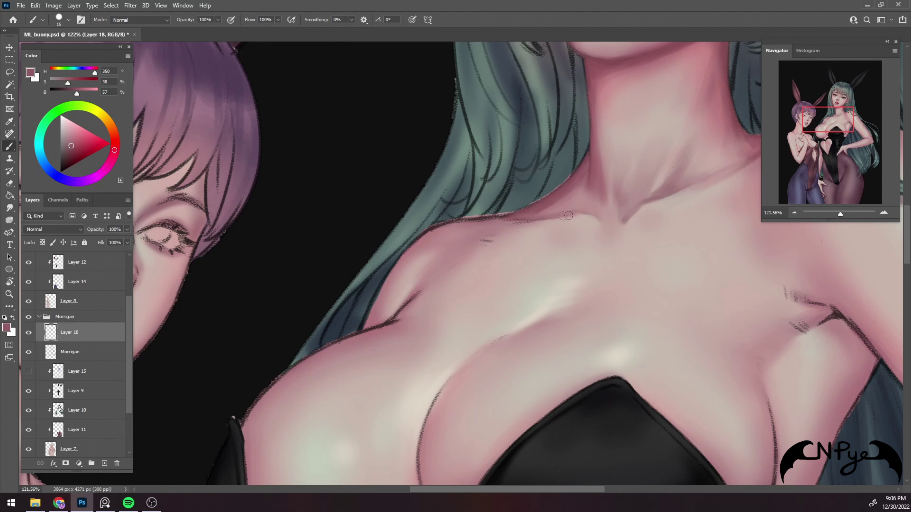
pyautogui.press('[')
pyautogui.moveTo(564, 249); pyautogui.dragTo(608, 263)
pyautogui.keyDown('alt'); pyautogui.click(573, 236); pyautogui.keyUp('alt')
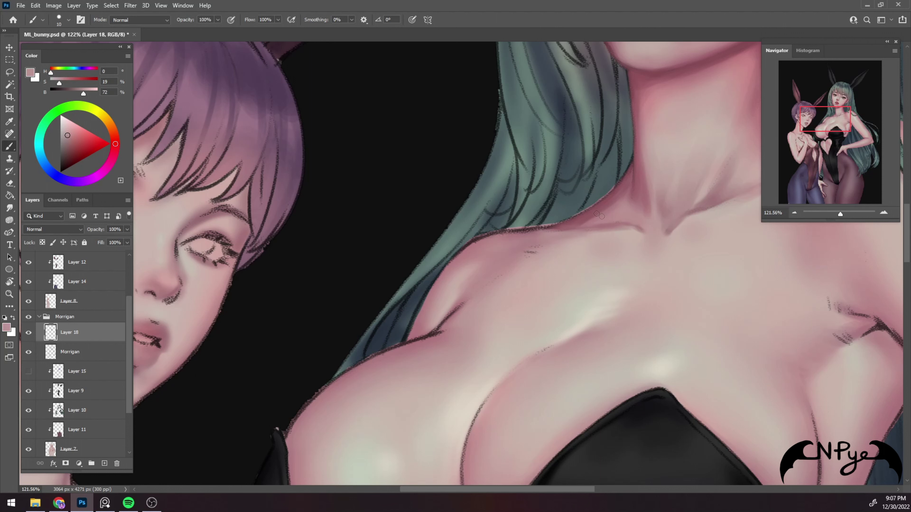
# Paint darker pink shadow under the hair on the shoulder with a size-15 brush
pyautogui.keyDown('alt'); pyautogui.click(539, 232); pyautogui.keyUp('alt')
pyautogui.moveTo(522, 232)
pyautogui.mouseDown()
pyautogui.moveTo(576, 211)
pyautogui.moveTo(560, 211)
pyautogui.mouseUp()
pyautogui.press('[')
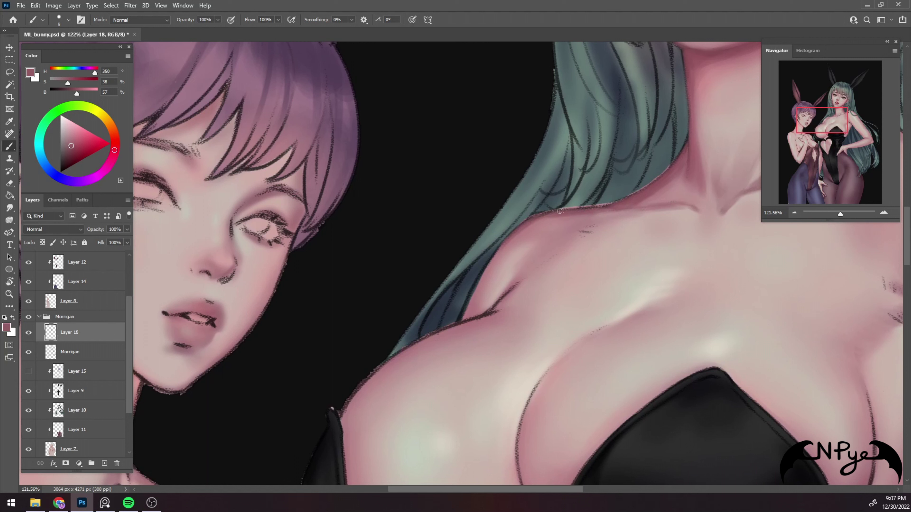
pyautogui.press(']')
pyautogui.moveTo(588, 223)
pyautogui.mouseDown()
pyautogui.moveTo(570, 241)
pyautogui.moveTo(565, 235)
pyautogui.moveTo(572, 242)
pyautogui.mouseUp()
pyautogui.press(']')
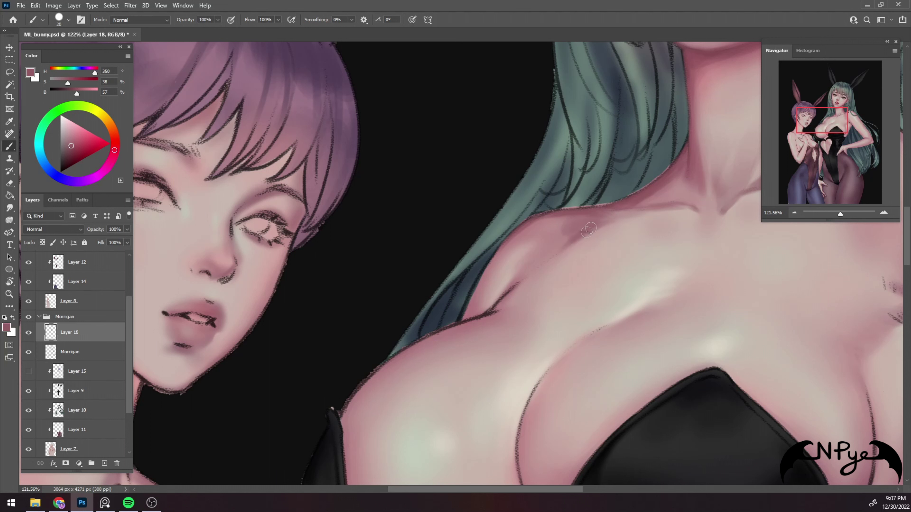
pyautogui.press('[')
# Paint deeper pink skin over the hair edge on the shoulder
pyautogui.keyDown('alt'); pyautogui.click(608, 228); pyautogui.keyUp('alt')
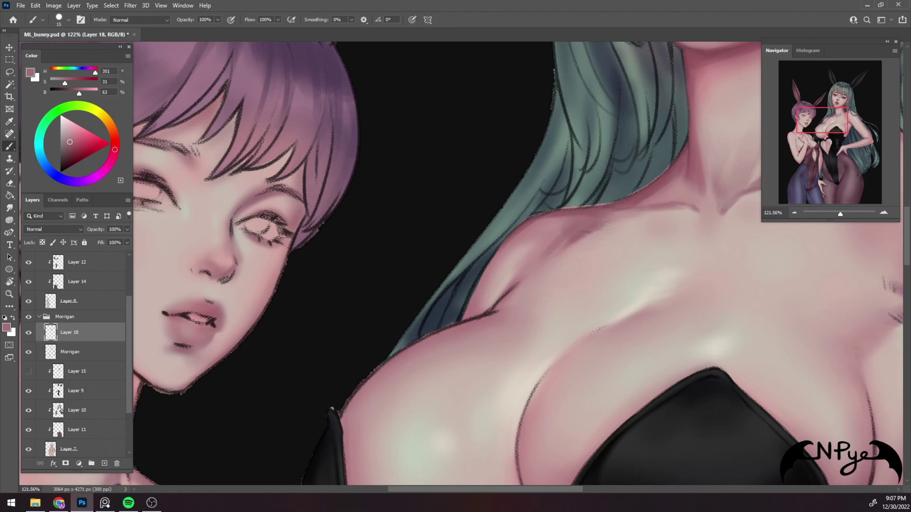
pyautogui.press(']')
pyautogui.press('[')
pyautogui.press('[')
pyautogui.press('[')
pyautogui.keyDown('alt'); pyautogui.click(563, 187); pyautogui.keyUp('alt')
pyautogui.press('[')
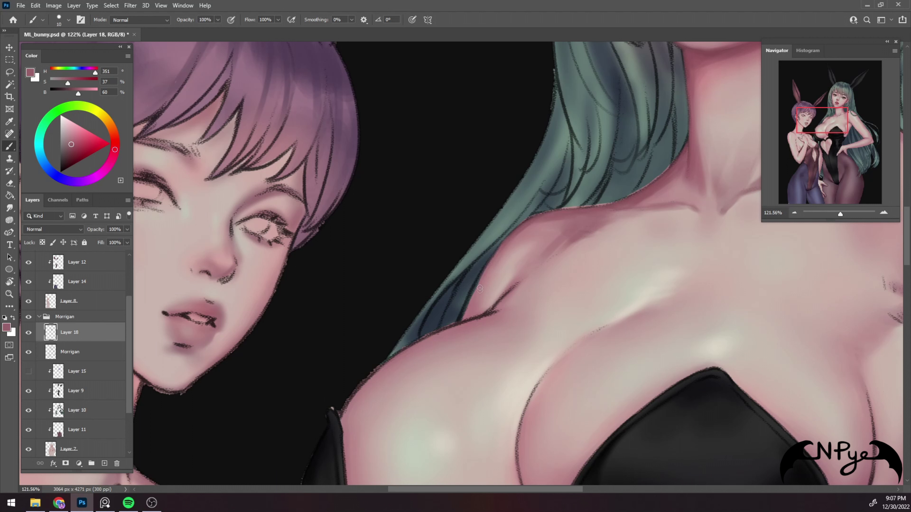
pyautogui.moveTo(461, 321); pyautogui.dragTo(478, 279)
# Lighten the skin beside the collarbone line with a light skin tone
pyautogui.press(']')
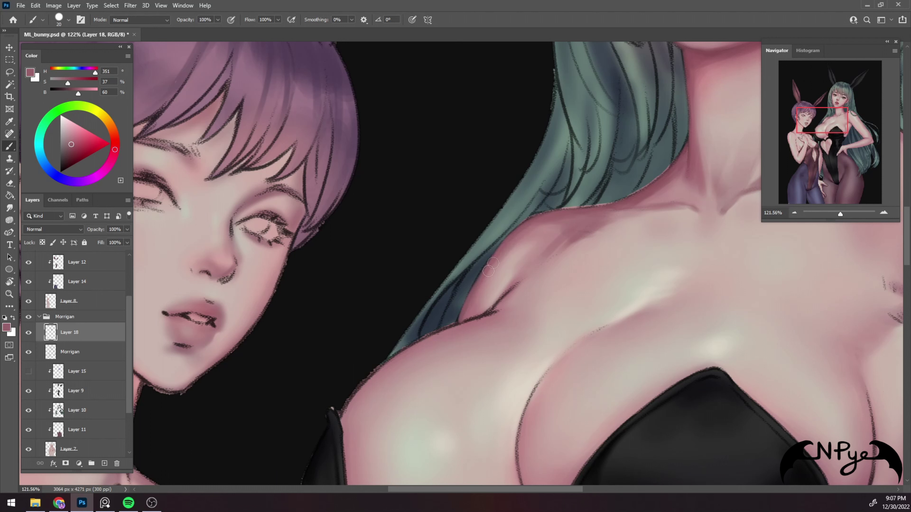
pyautogui.keyDown('alt'); pyautogui.click(515, 271); pyautogui.keyUp('alt')
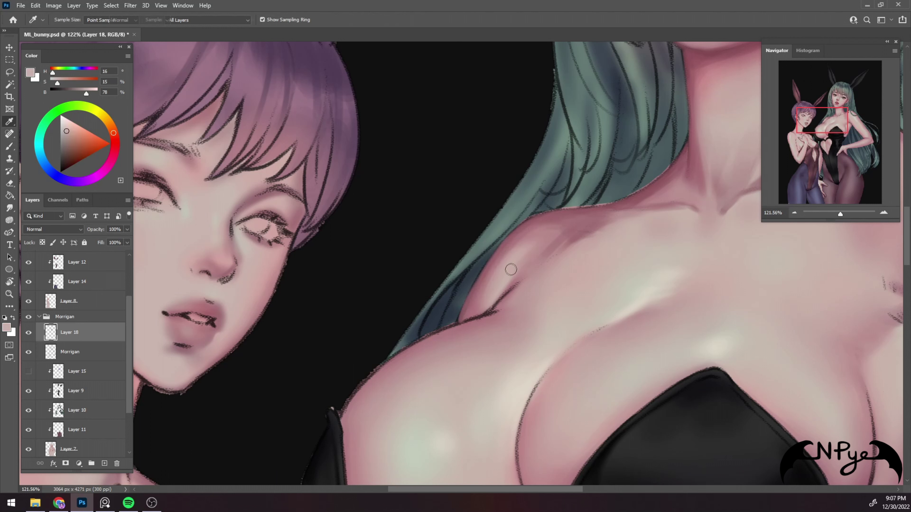
pyautogui.press('[')
pyautogui.press('[')
pyautogui.moveTo(511, 286); pyautogui.dragTo(488, 307)
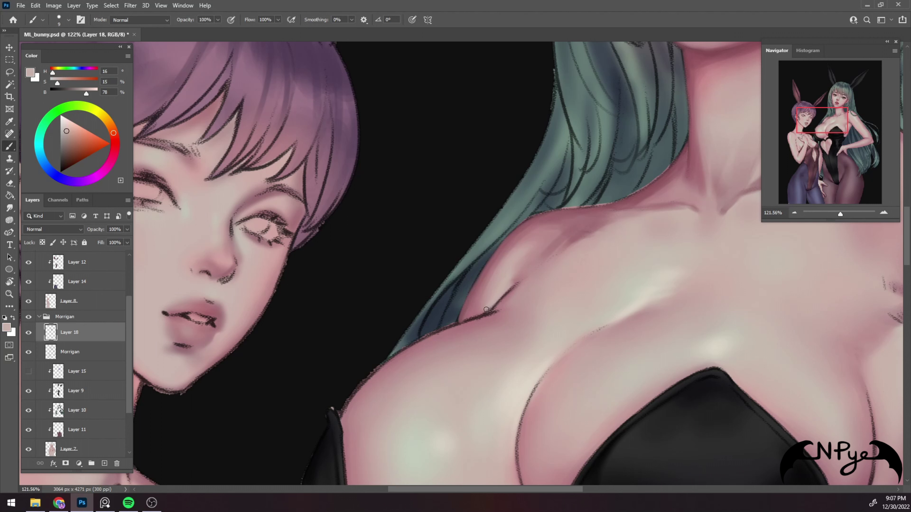
pyautogui.press(']')
pyautogui.press(']')
pyautogui.keyDown('alt'); pyautogui.click(527, 226); pyautogui.keyUp('alt')
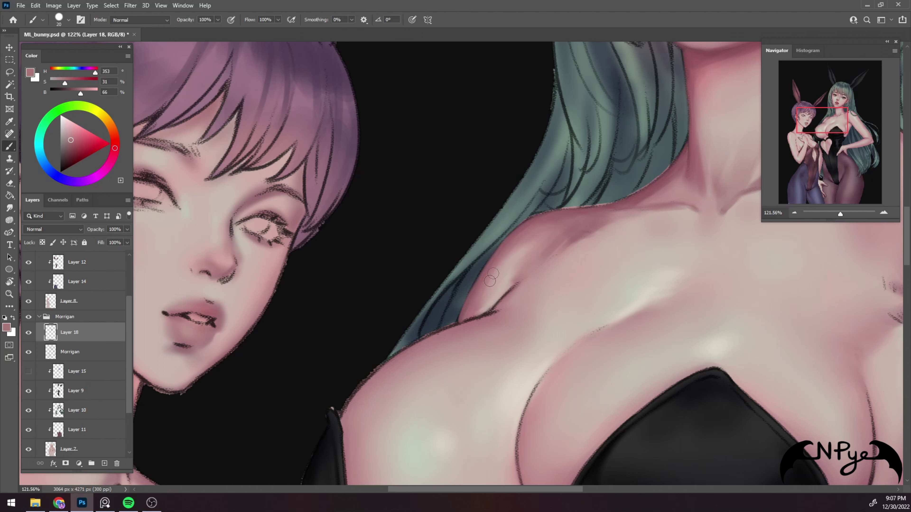
# Pick the skin colour near the collarbone and a lighter pink, resizing the brush
pyautogui.press(']')
pyautogui.press('alt')
pyautogui.keyDown('alt'); pyautogui.click(585, 222); pyautogui.keyUp('alt')
pyautogui.press('[')
pyautogui.press('[')
pyautogui.press('[')
pyautogui.press(']')
pyautogui.press(']')
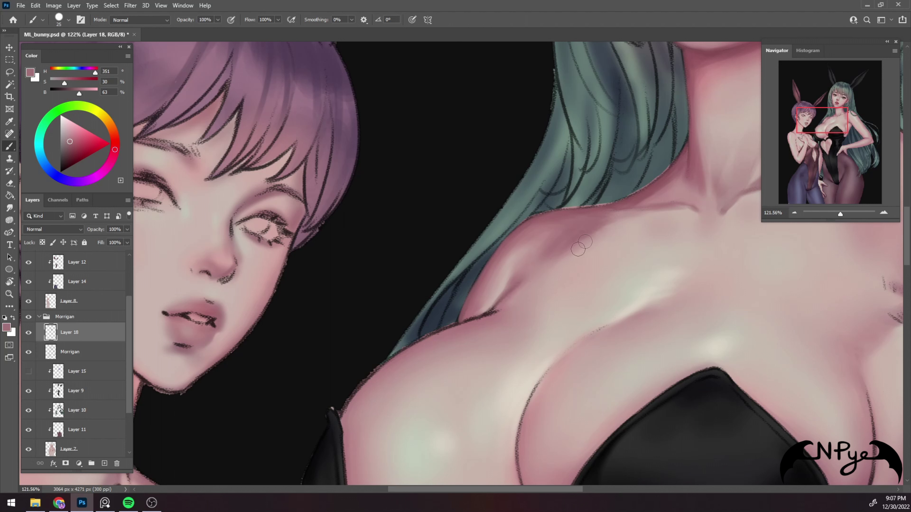
pyautogui.keyDown('alt'); pyautogui.click(623, 219); pyautogui.keyUp('alt')
pyautogui.press('[')
pyautogui.press('[')
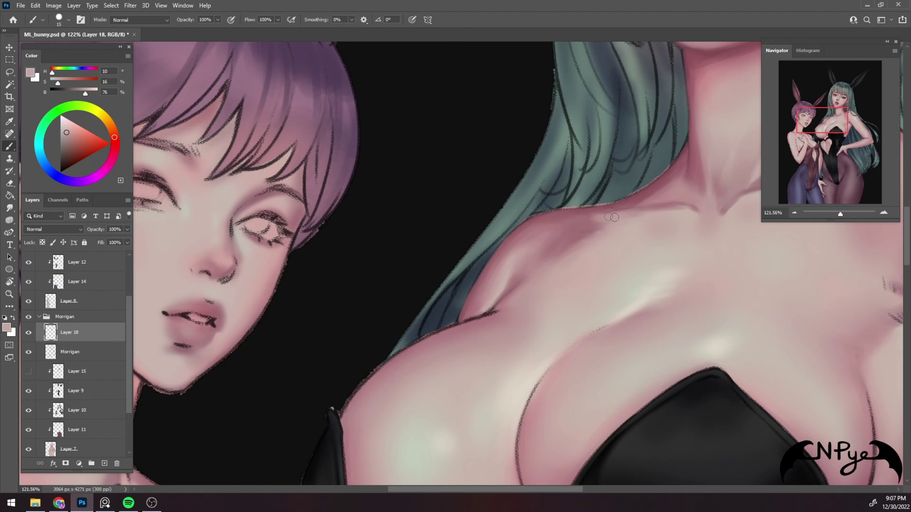
# Sample a deeper shadow pink and a light chest tone, then recentre on the neck and collarbone
pyautogui.keyDown('alt'); pyautogui.click(602, 217); pyautogui.keyUp('alt')
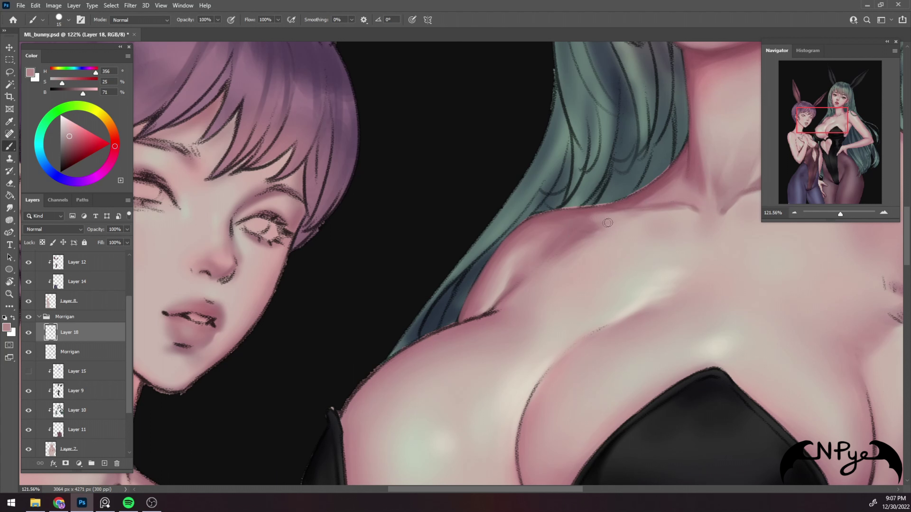
pyautogui.press(']')
pyautogui.press(']')
pyautogui.press(']')
pyautogui.press('[')
pyautogui.press('[')
pyautogui.press('[')
pyautogui.keyDown('alt'); pyautogui.click(636, 205); pyautogui.keyUp('alt')
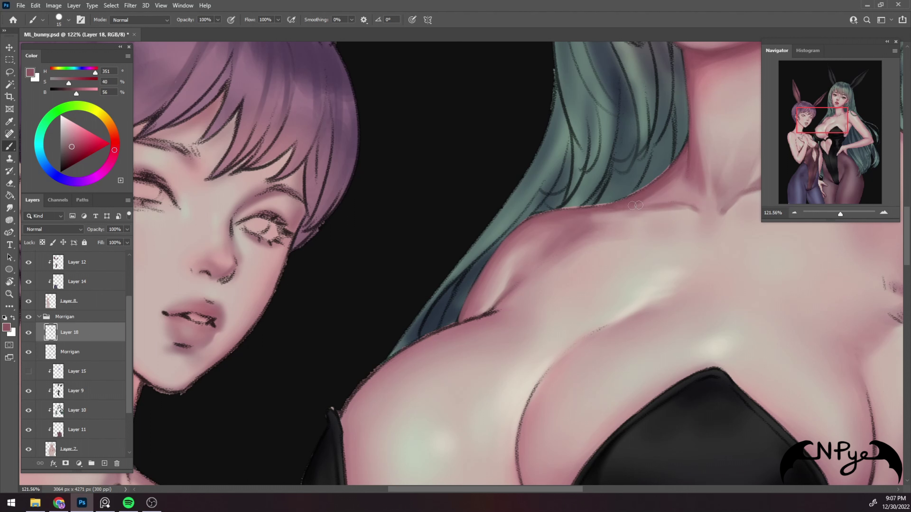
pyautogui.press('[')
pyautogui.press(']')
pyautogui.press(']')
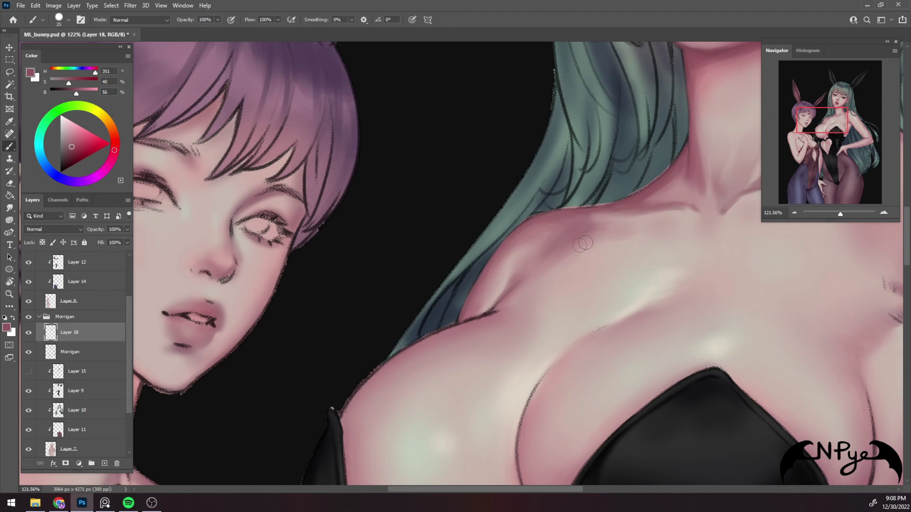
pyautogui.keyDown('alt'); pyautogui.click(594, 231); pyautogui.keyUp('alt')
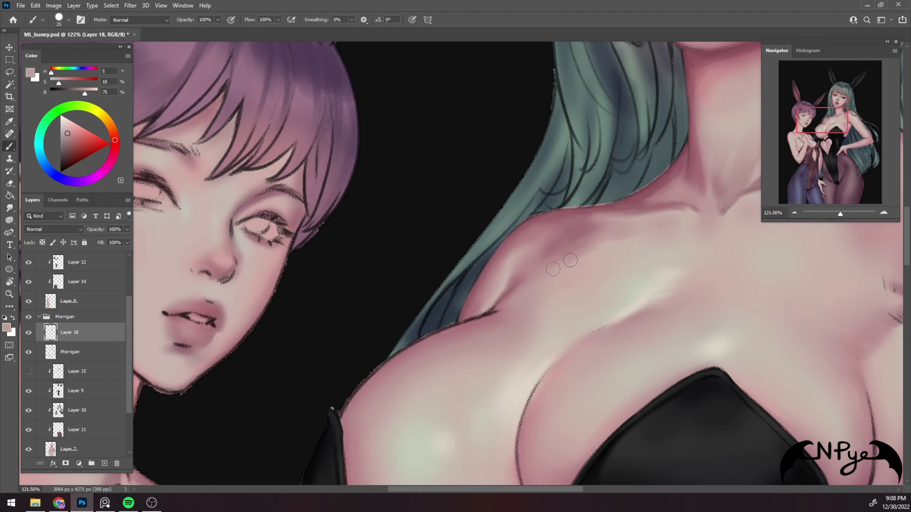
pyautogui.moveTo(678, 215); pyautogui.dragTo(533, 296)
# Sample mid pink, pale peach and dusky pink tones from Morrigan's neck while resizing the brush
pyautogui.press('[')
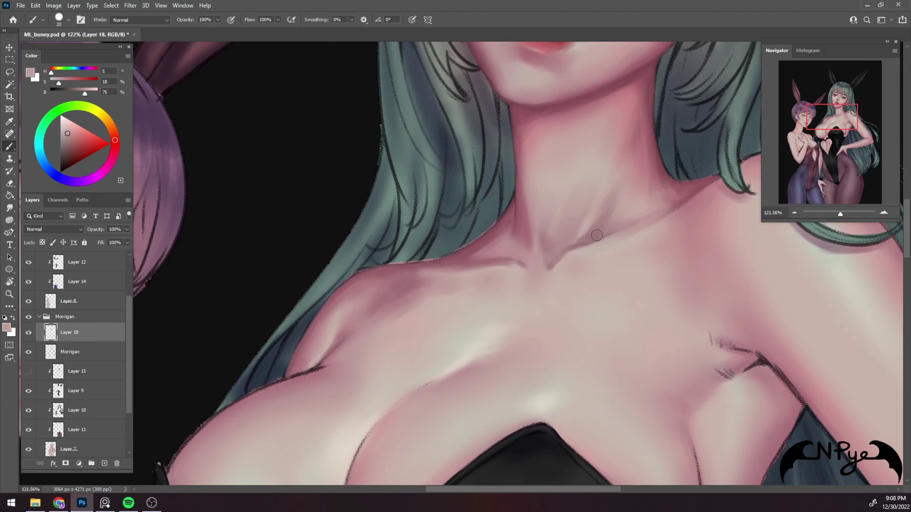
pyautogui.keyDown('alt'); pyautogui.click(596, 235); pyautogui.keyUp('alt')
pyautogui.press('[')
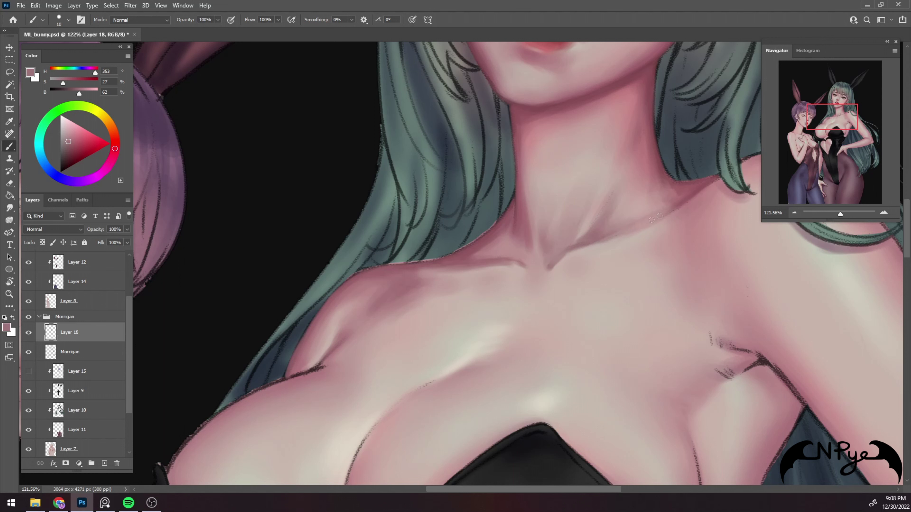
pyautogui.keyDown('alt'); pyautogui.click(637, 229); pyautogui.keyUp('alt')
pyautogui.press(']')
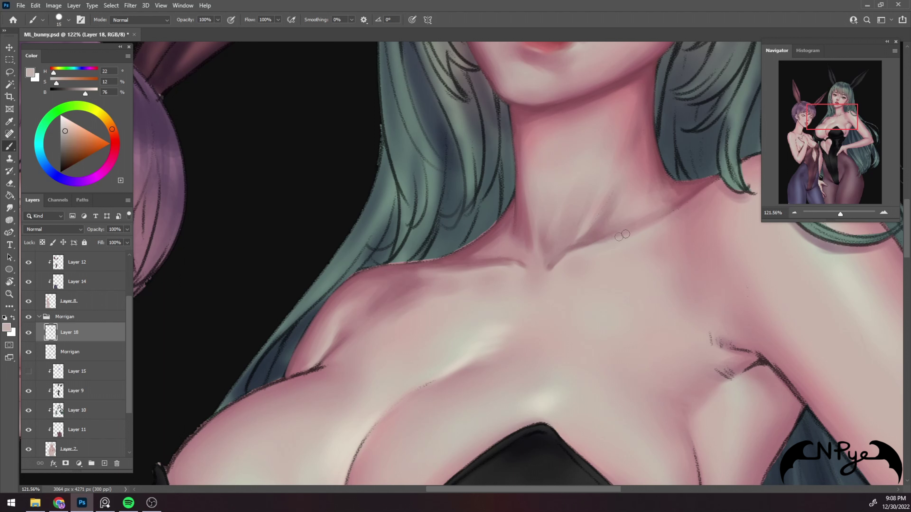
pyautogui.keyDown('alt'); pyautogui.click(581, 244); pyautogui.keyUp('alt')
pyautogui.press('[')
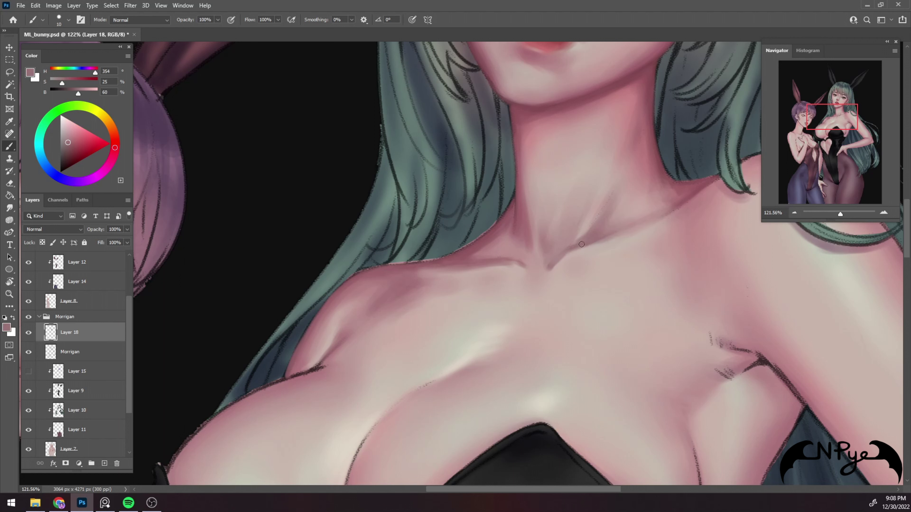
pyautogui.press(']')
pyautogui.press(']')
pyautogui.keyDown('alt'); pyautogui.click(680, 190); pyautogui.keyUp('alt')
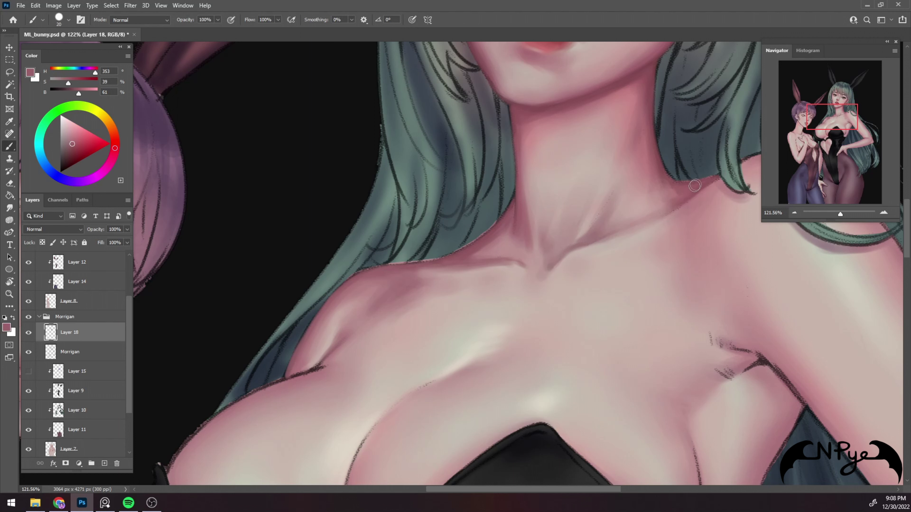
pyautogui.press(']')
pyautogui.press(']')
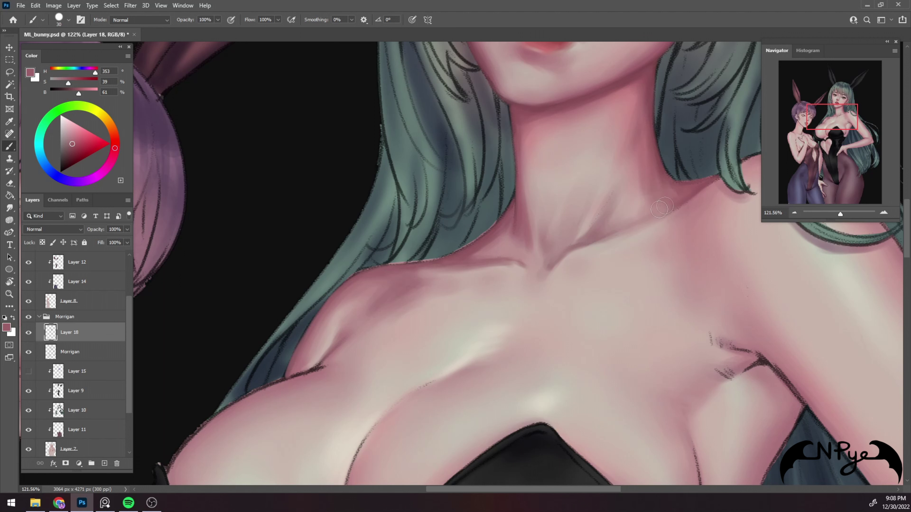
pyautogui.keyDown('alt'); pyautogui.click(641, 162); pyautogui.keyUp('alt')
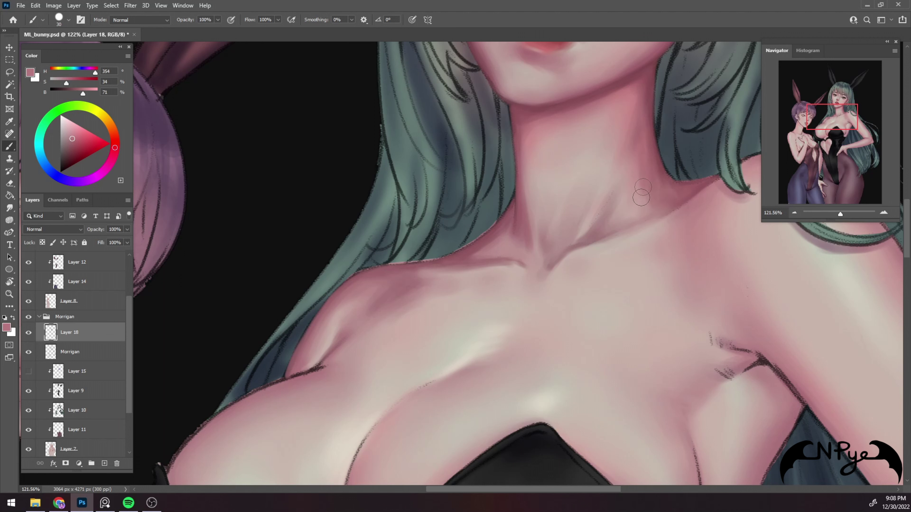
# Sample a darker pink below the hair and draw a thin dark line under the strand
pyautogui.moveTo(711, 223); pyautogui.dragTo(574, 226)
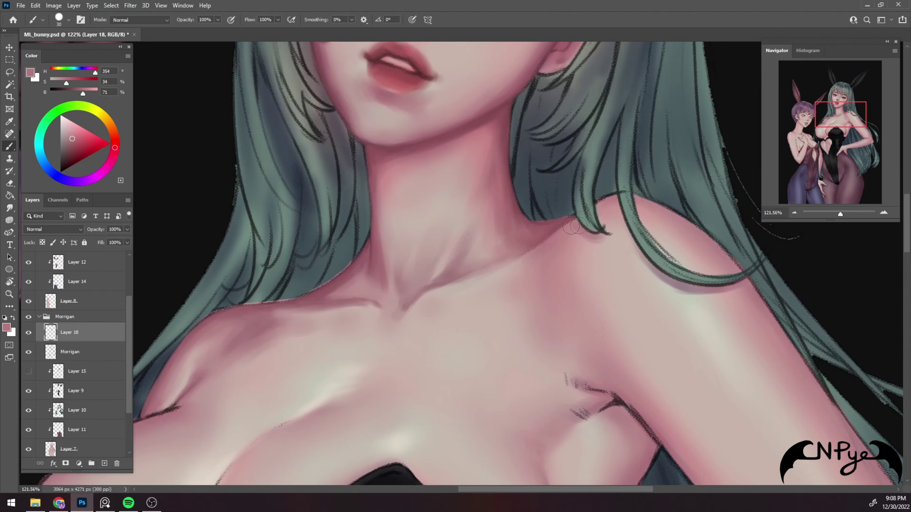
pyautogui.keyDown('alt'); pyautogui.click(573, 226); pyautogui.keyUp('alt')
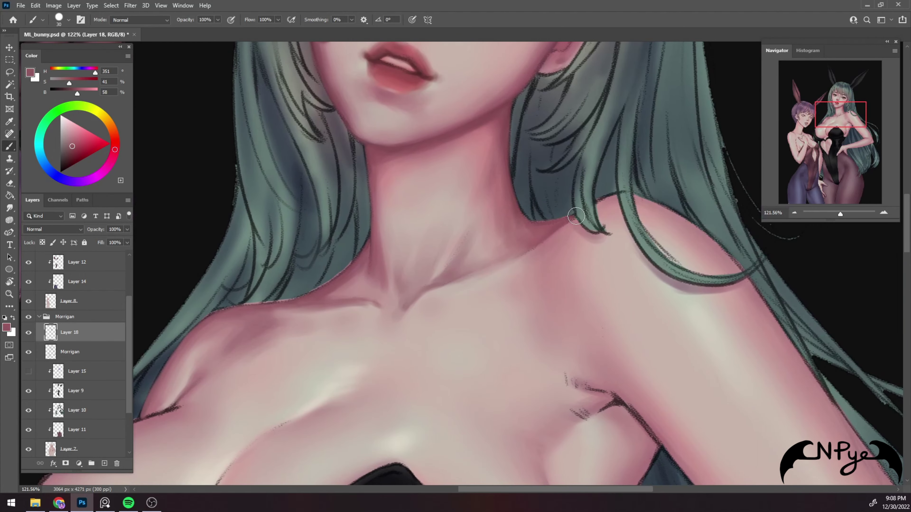
pyautogui.press('[')
pyautogui.press('[')
pyautogui.press('[')
pyautogui.moveTo(611, 211); pyautogui.dragTo(538, 155)
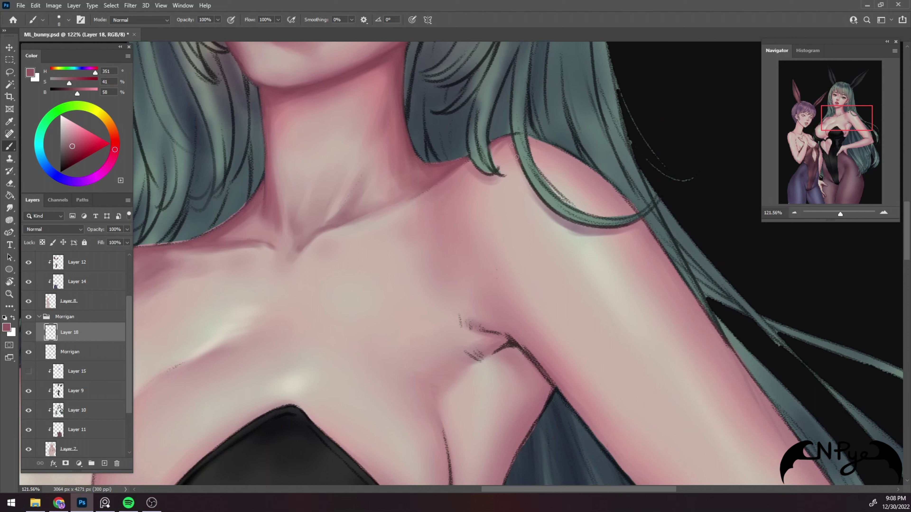
pyautogui.moveTo(516, 157)
pyautogui.mouseDown()
pyautogui.moveTo(556, 214)
pyautogui.moveTo(592, 233)
pyautogui.moveTo(627, 226)
pyautogui.moveTo(616, 228)
pyautogui.mouseUp()
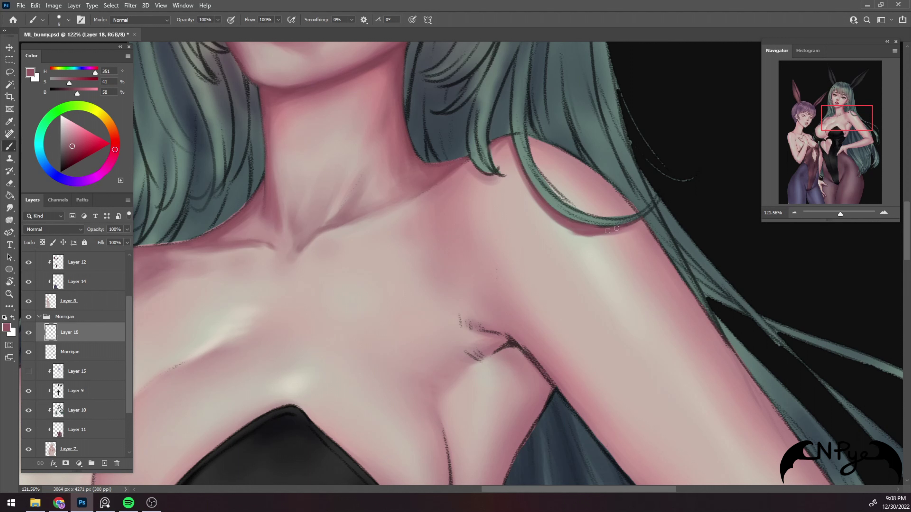
# Deepen the shadow under the strand tip, smooth the hair edge, and extend the shadow upward
pyautogui.moveTo(472, 164); pyautogui.dragTo(495, 179)
pyautogui.moveTo(474, 171); pyautogui.dragTo(499, 178)
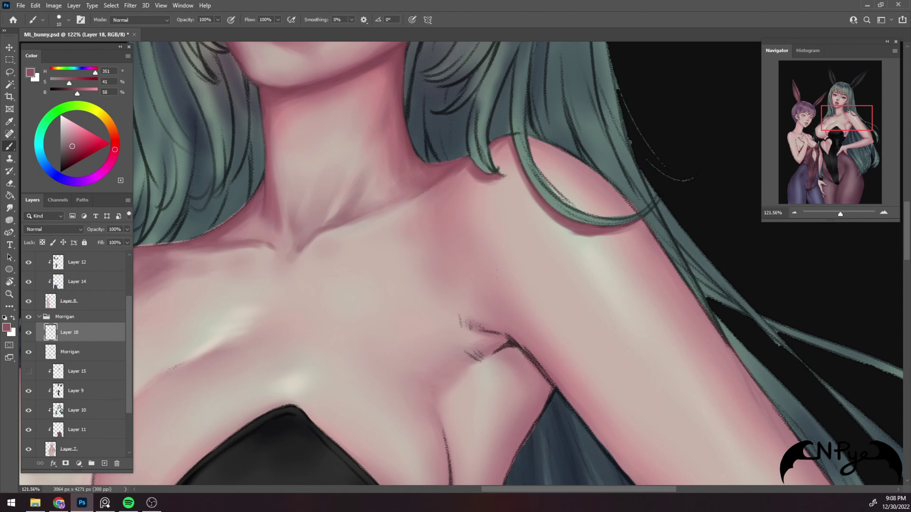
pyautogui.moveTo(641, 143); pyautogui.dragTo(555, 111)
pyautogui.moveTo(444, 104); pyautogui.dragTo(488, 121)
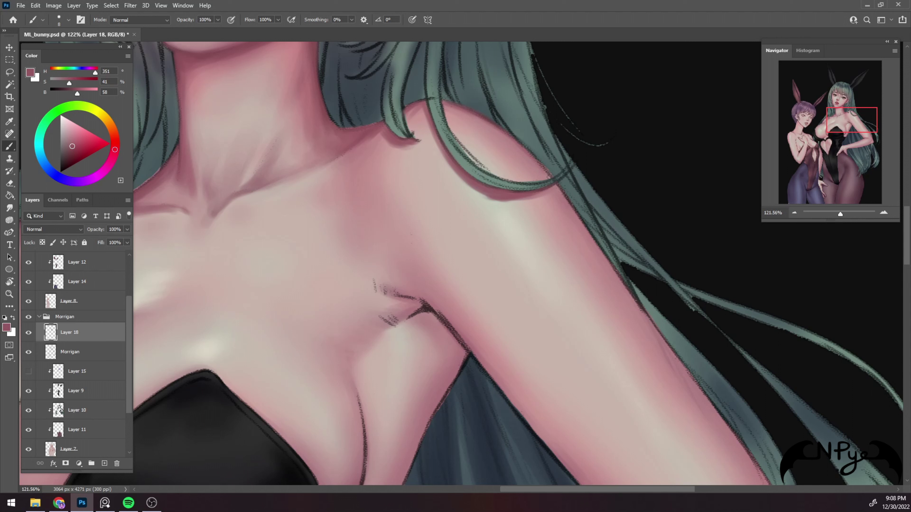
pyautogui.press(']')
pyautogui.press(']')
pyautogui.press('[')
pyautogui.press('[')
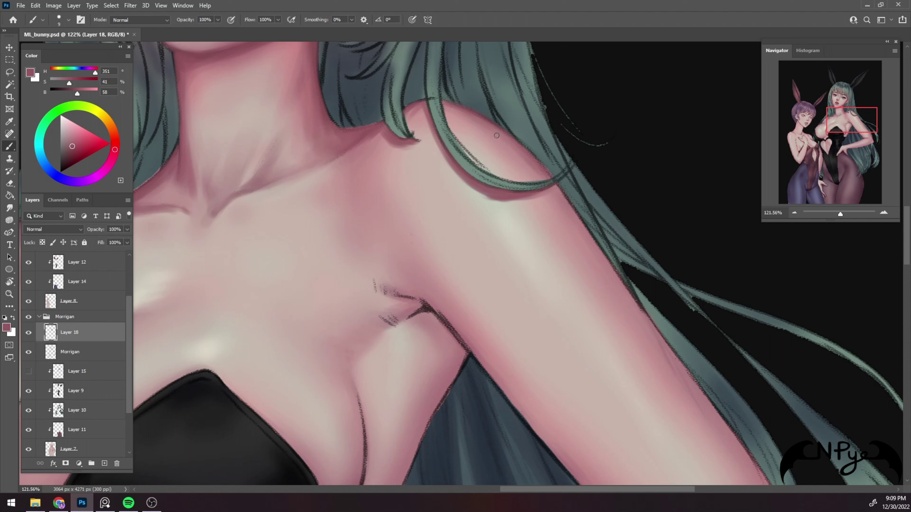
pyautogui.moveTo(533, 195); pyautogui.dragTo(556, 187)
# Paint a darker shadow below the collarbone and pick a rose shadow colour from the skin
pyautogui.moveTo(475, 260)
pyautogui.mouseDown()
pyautogui.moveTo(543, 187)
pyautogui.moveTo(577, 275)
pyautogui.mouseUp()
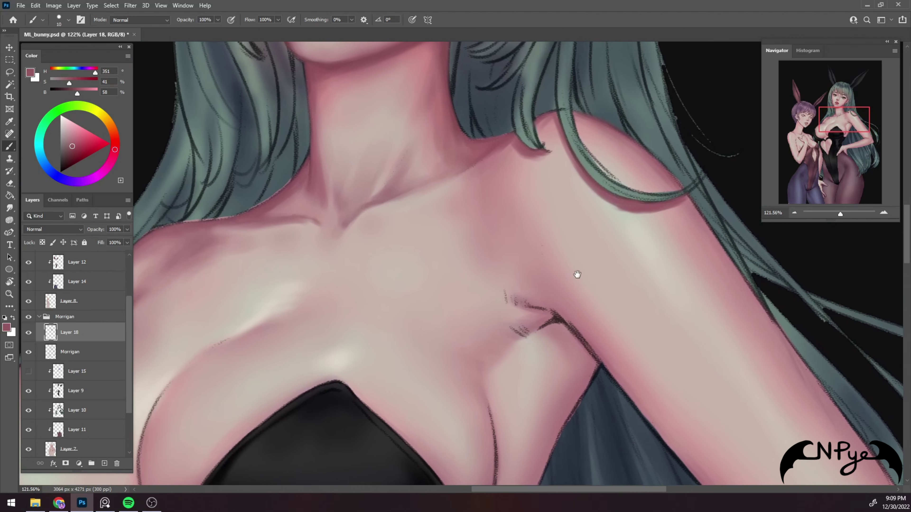
pyautogui.press(']')
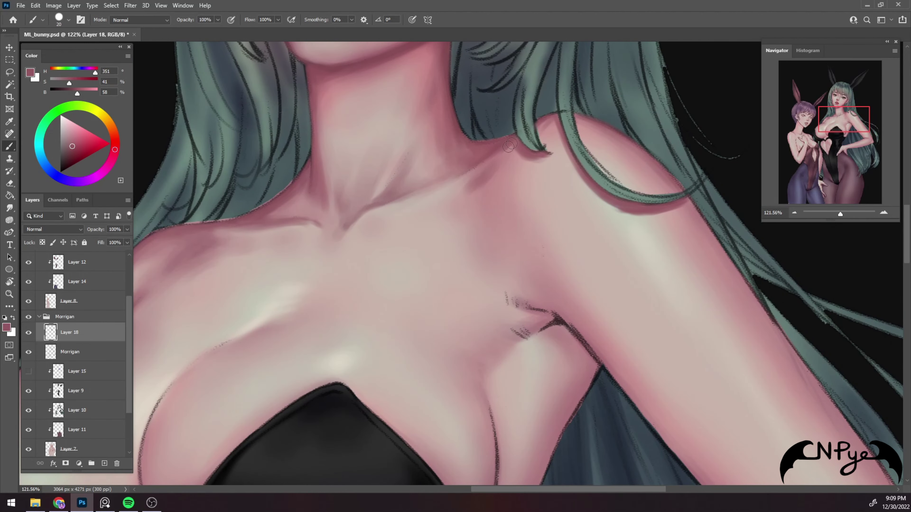
pyautogui.press('[')
pyautogui.press(']')
pyautogui.press(']')
pyautogui.moveTo(500, 168); pyautogui.dragTo(473, 201)
pyautogui.keyDown('alt'); pyautogui.click(492, 173); pyautogui.keyUp('alt')
# Enlarge the brush and sample a pale skin tone from the chest
pyautogui.press(']')
pyautogui.press(']')
pyautogui.press(']')
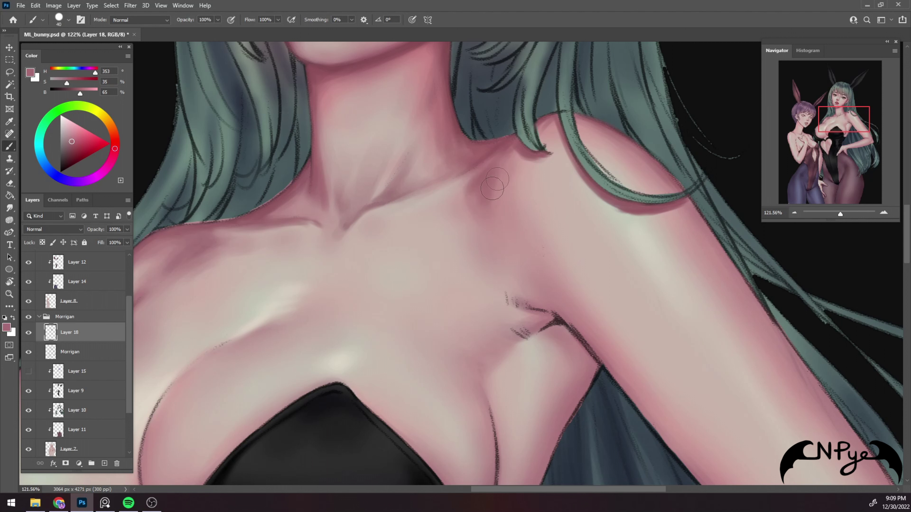
pyautogui.press('[')
pyautogui.press('[')
pyautogui.press(']')
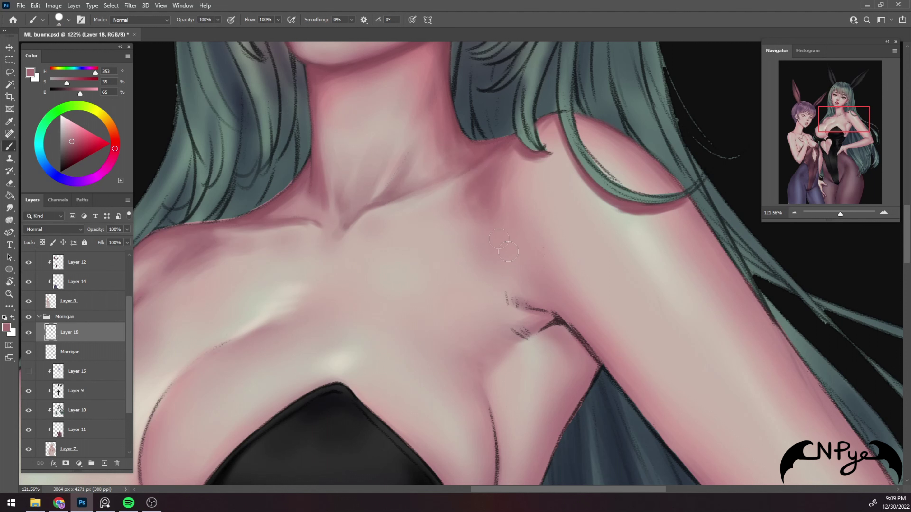
pyautogui.press(']')
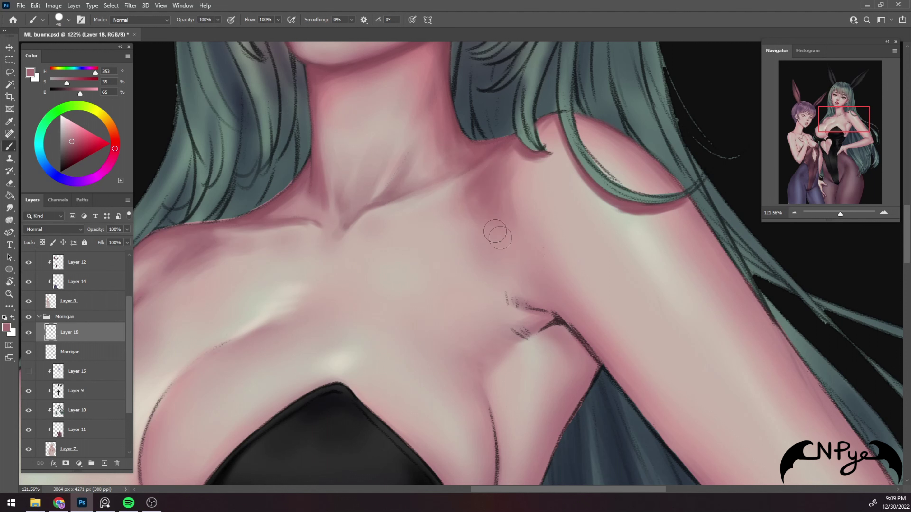
pyautogui.keyDown('alt'); pyautogui.click(458, 198); pyautogui.keyUp('alt')
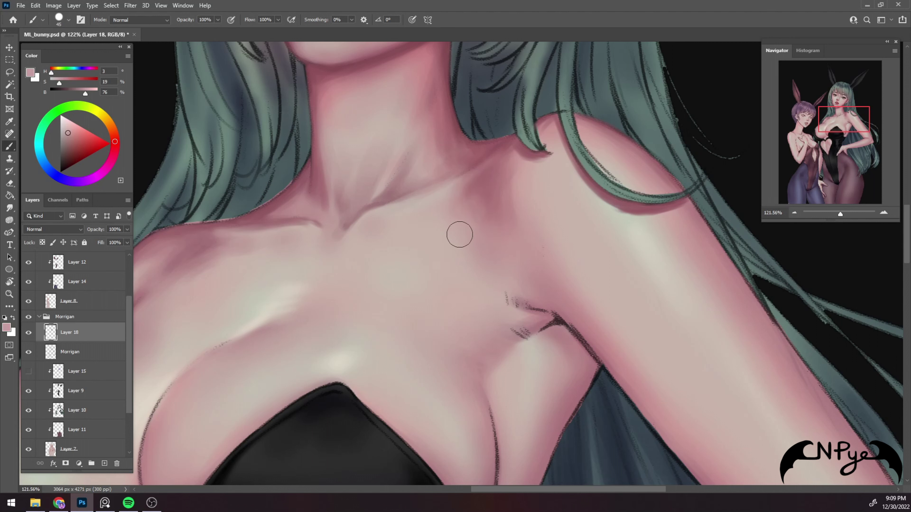
# Sample a deeper pink, then a light shoulder skin pink with a larger brush
pyautogui.press(']')
pyautogui.press(']')
pyautogui.keyDown('alt'); pyautogui.click(556, 119); pyautogui.keyUp('alt')
pyautogui.press('[')
pyautogui.press('[')
pyautogui.press('[')
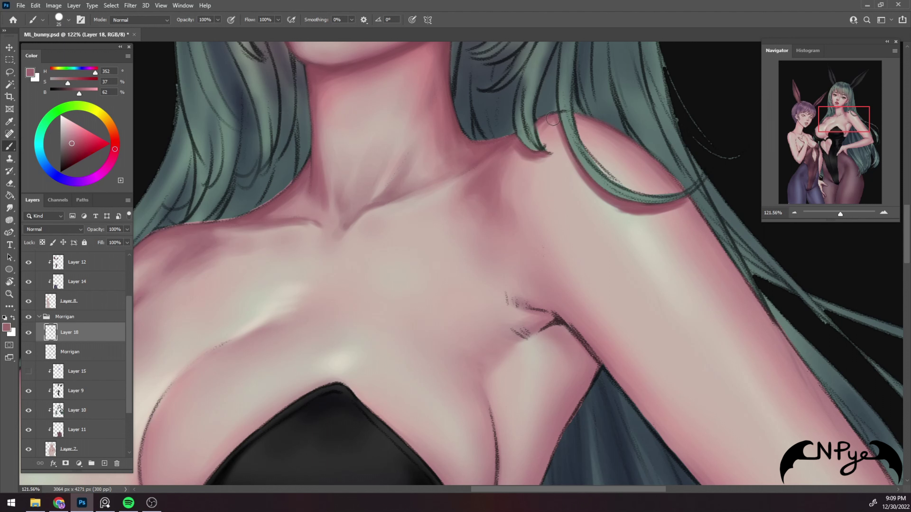
pyautogui.press('[')
pyautogui.press('[')
pyautogui.press('[')
pyautogui.press(']')
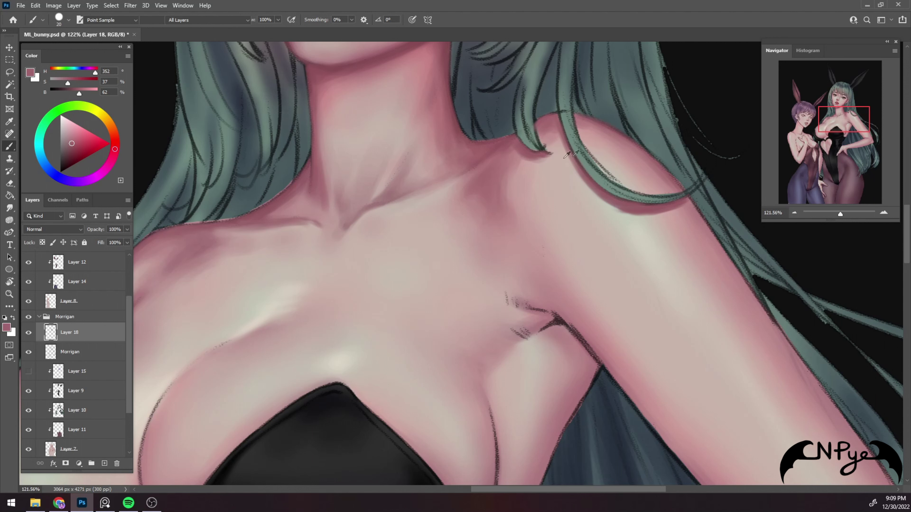
pyautogui.keyDown('alt'); pyautogui.click(585, 200); pyautogui.keyUp('alt')
pyautogui.press(']')
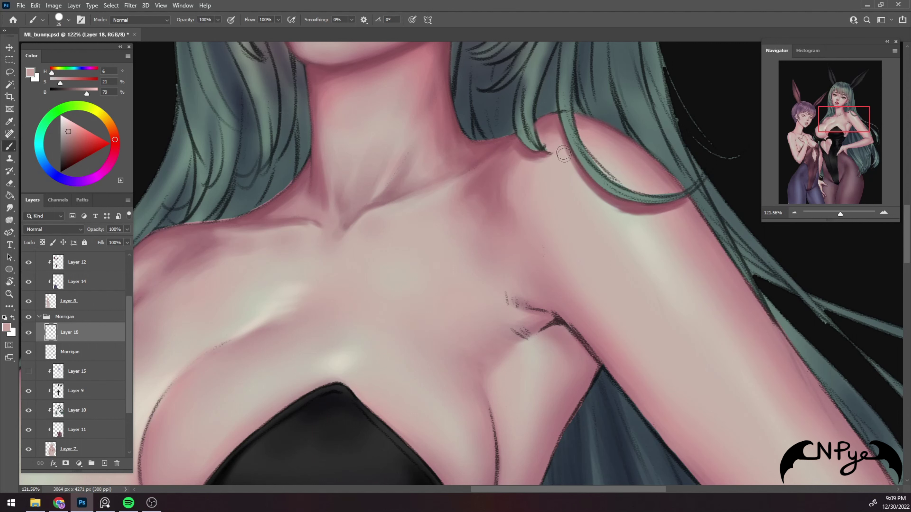
# Sample a pale highlight and darker arm-shadow pinks along the upper arm with a smaller brush
pyautogui.moveTo(711, 253)
pyautogui.mouseDown()
pyautogui.moveTo(621, 251)
pyautogui.moveTo(571, 222)
pyautogui.mouseUp()
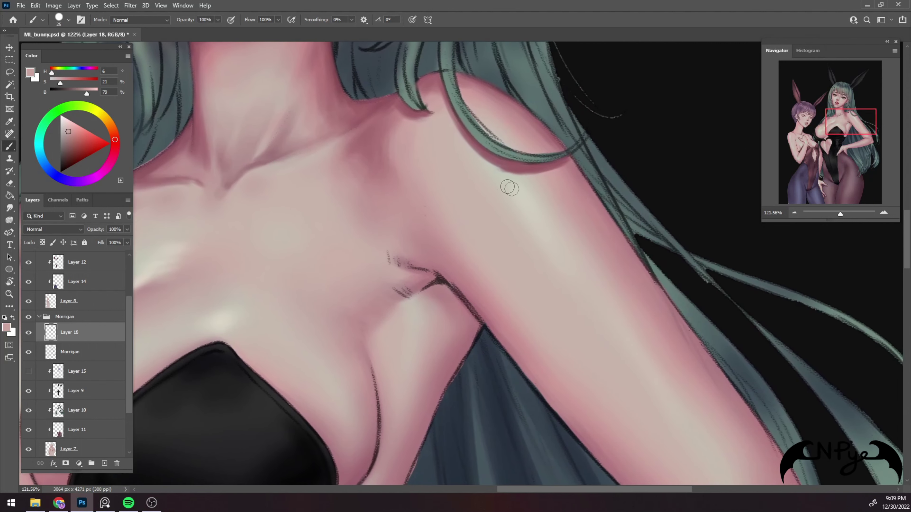
pyautogui.press('[')
pyautogui.keyDown('alt'); pyautogui.click(513, 180); pyautogui.keyUp('alt')
pyautogui.press('[')
pyautogui.press('[')
pyautogui.press('[')
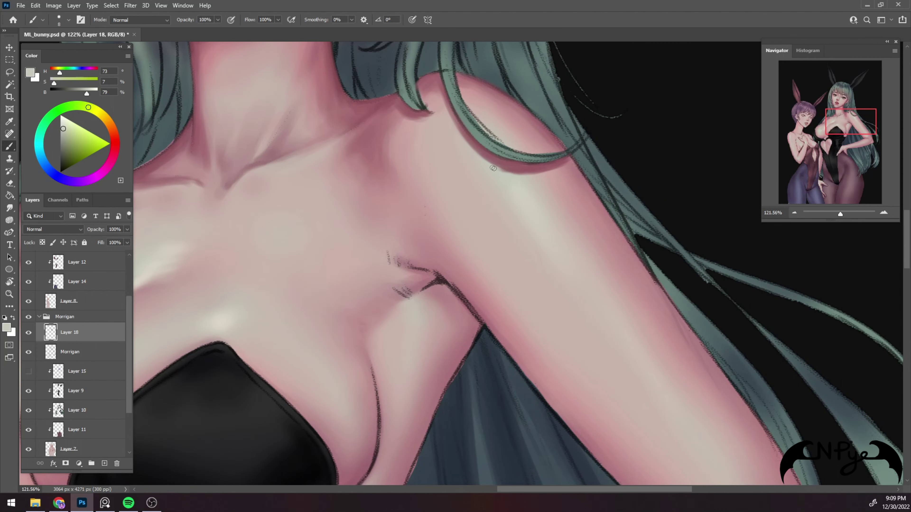
pyautogui.moveTo(596, 271); pyautogui.dragTo(539, 277)
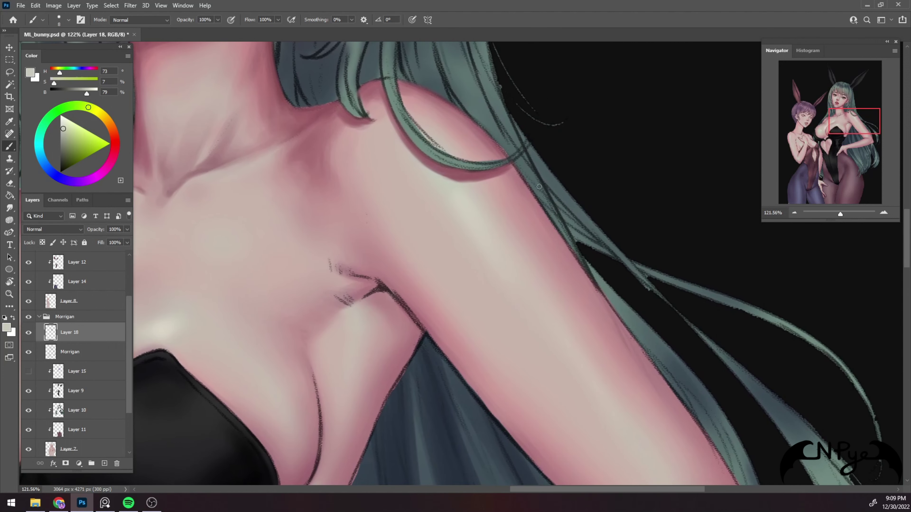
pyautogui.keyDown('alt'); pyautogui.click(466, 175); pyautogui.keyUp('alt')
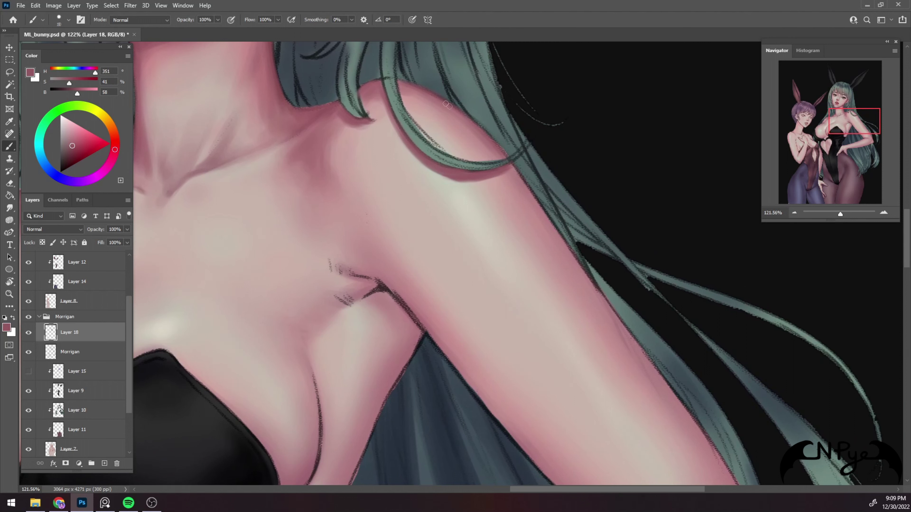
pyautogui.press('[')
pyautogui.keyDown('alt'); pyautogui.click(513, 166); pyautogui.keyUp('alt')
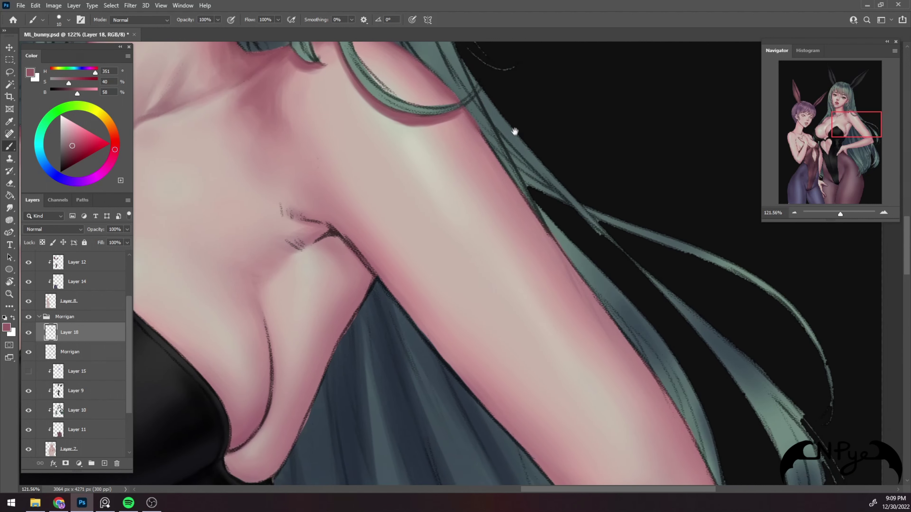
# Paint over the dark sketch line along the underarm, then sample a deeper pink shadow tone
pyautogui.moveTo(567, 192); pyautogui.dragTo(517, 136)
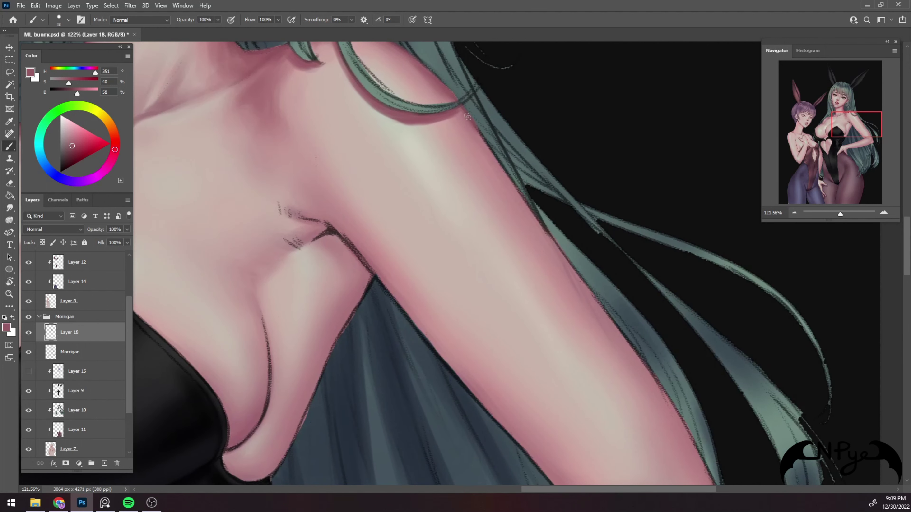
pyautogui.press(']')
pyautogui.press(']')
pyautogui.press('[')
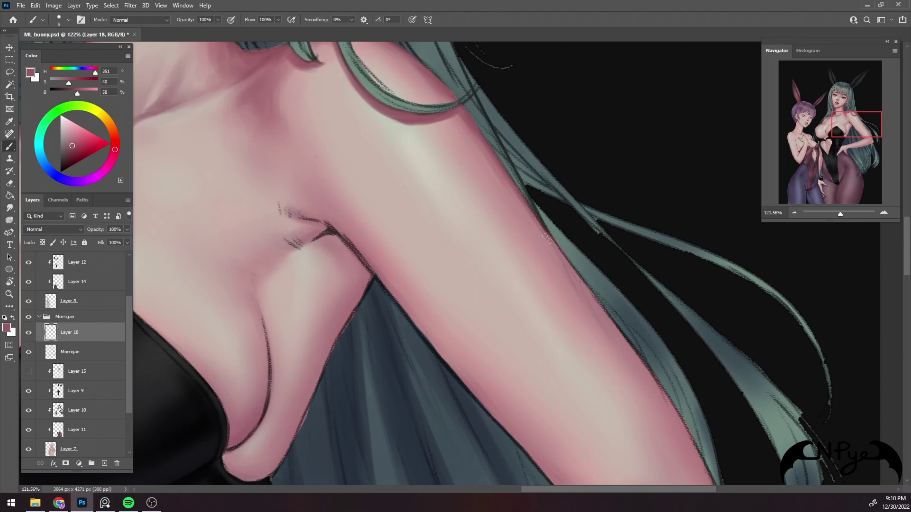
pyautogui.moveTo(625, 333); pyautogui.dragTo(584, 265)
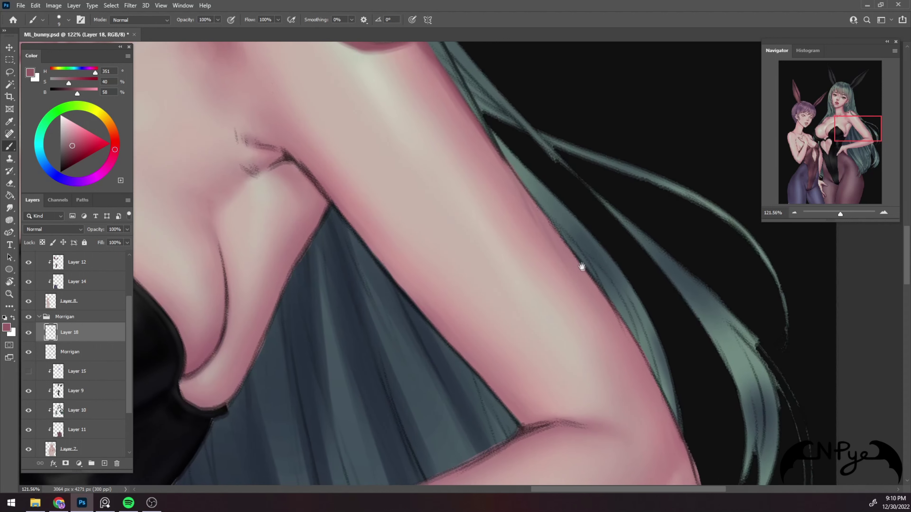
pyautogui.moveTo(296, 158); pyautogui.dragTo(325, 188)
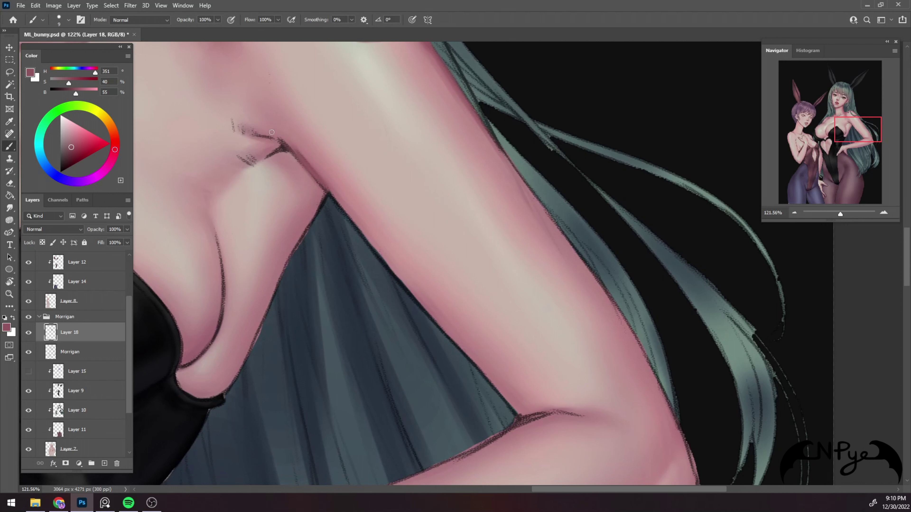
pyautogui.keyDown('alt'); pyautogui.click(286, 142); pyautogui.keyUp('alt')
# Lasso the inner upper-arm edge, shade darker pink inside it, then release the selection
pyautogui.moveTo(327, 166); pyautogui.dragTo(350, 142)
pyautogui.press('l')
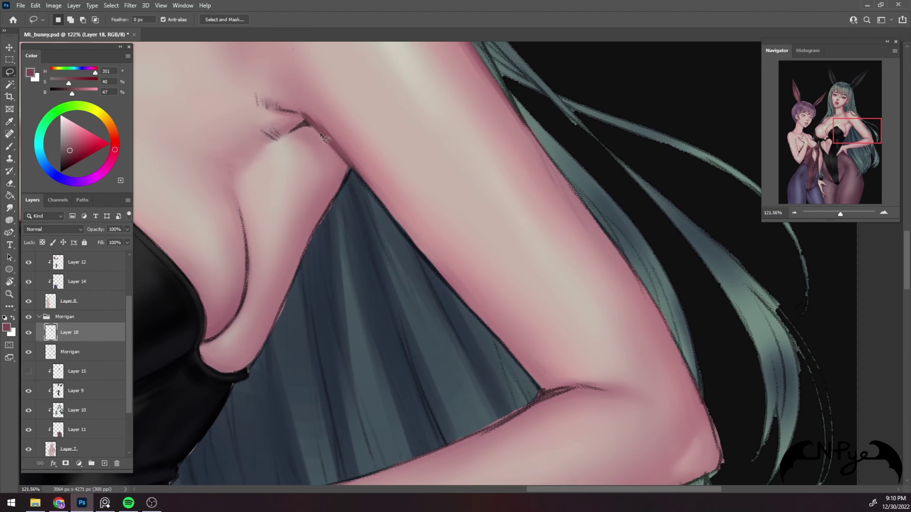
pyautogui.moveTo(305, 115)
pyautogui.mouseDown()
pyautogui.moveTo(438, 275)
pyautogui.moveTo(554, 380)
pyautogui.moveTo(305, 116)
pyautogui.mouseUp()
pyautogui.press('b')
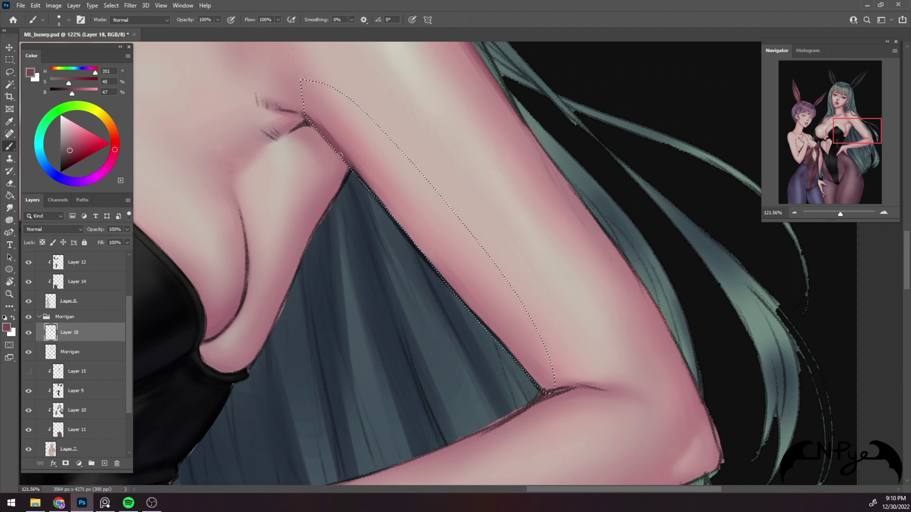
pyautogui.press(']')
pyautogui.press(']')
pyautogui.press(']')
pyautogui.press(']')
pyautogui.press(']')
pyautogui.moveTo(455, 289); pyautogui.dragTo(481, 326)
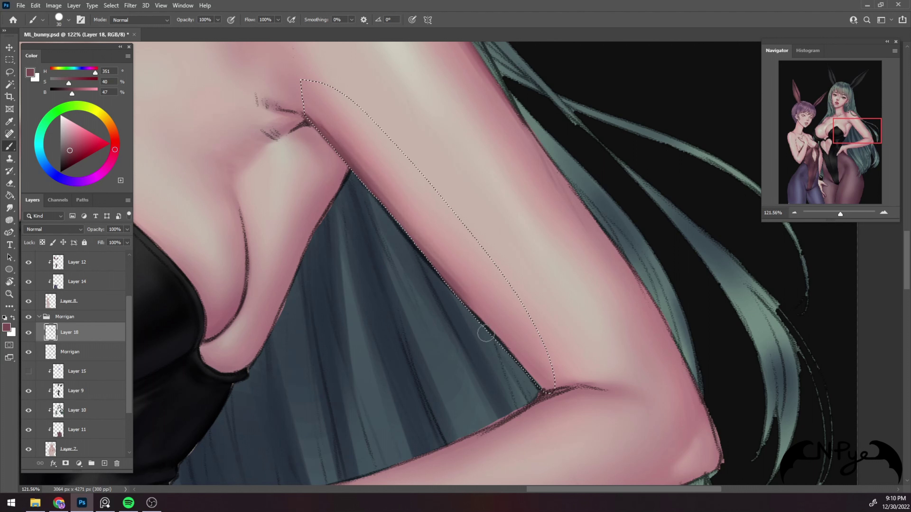
pyautogui.press('[')
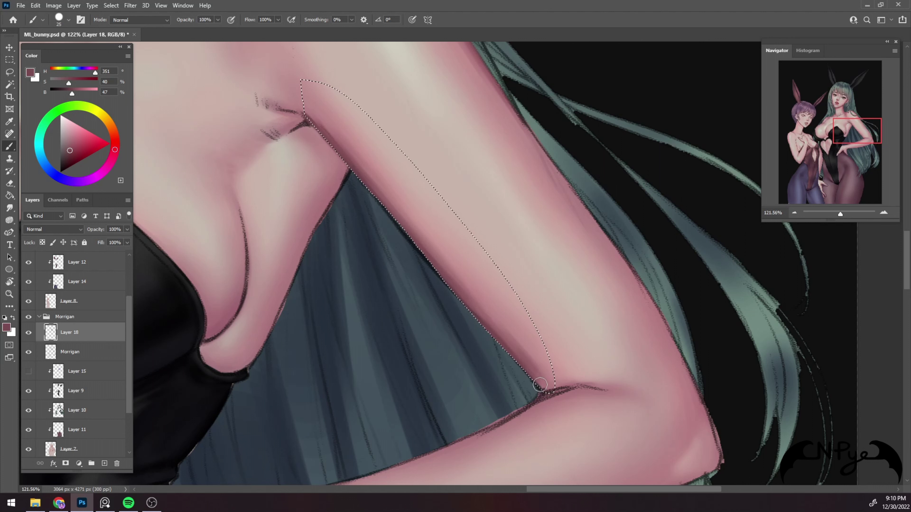
pyautogui.press(']')
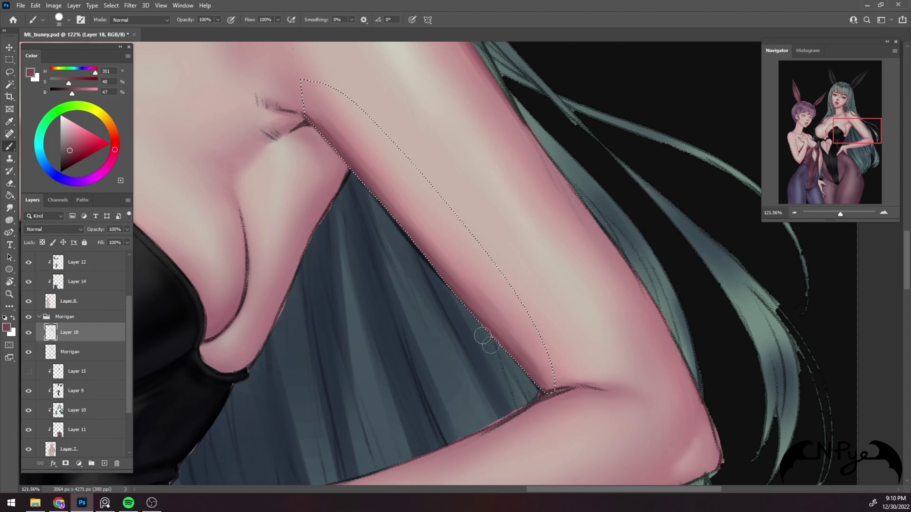
pyautogui.press('m')
pyautogui.click(569, 297)
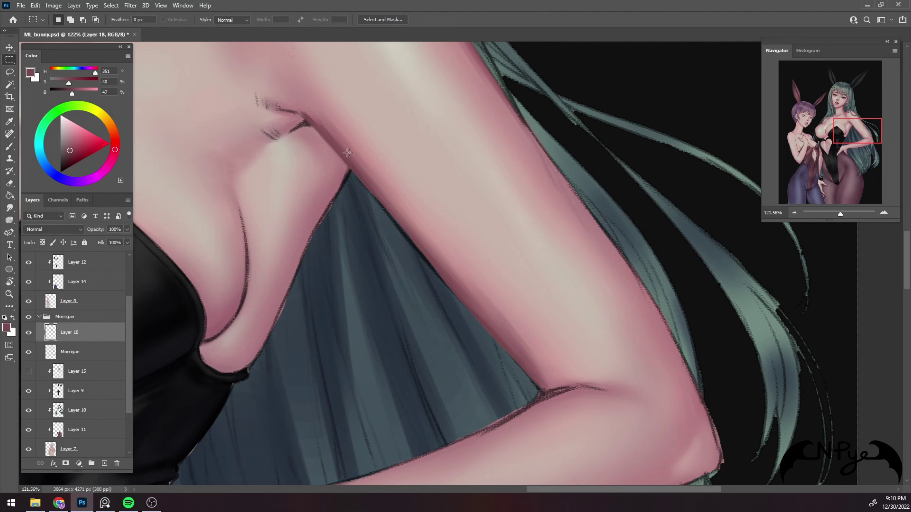
# Darken the arm-against-hair outline with a tiny brush and tidy it with a small eraser
pyautogui.press('b')
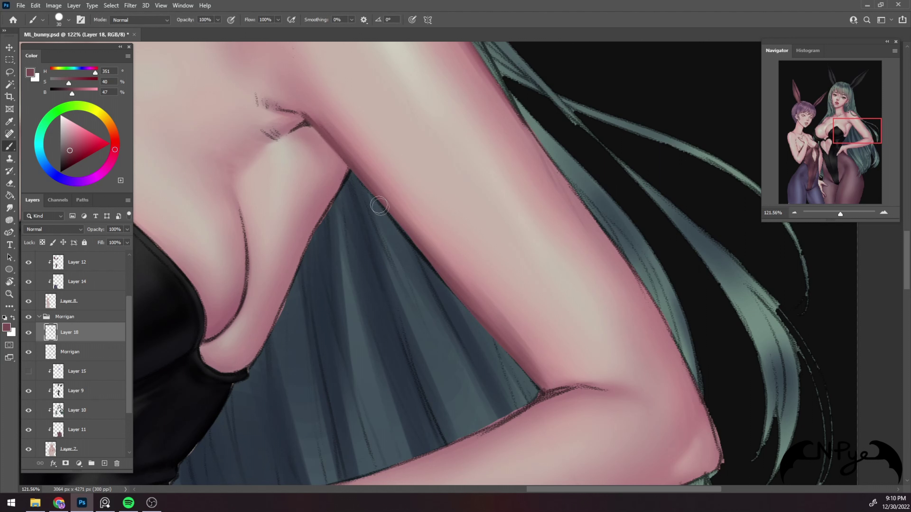
pyautogui.press('[')
pyautogui.press('[')
pyautogui.press('[')
pyautogui.moveTo(386, 207); pyautogui.dragTo(397, 224)
pyautogui.press('e')
pyautogui.press('[')
pyautogui.press('[')
pyautogui.press('[')
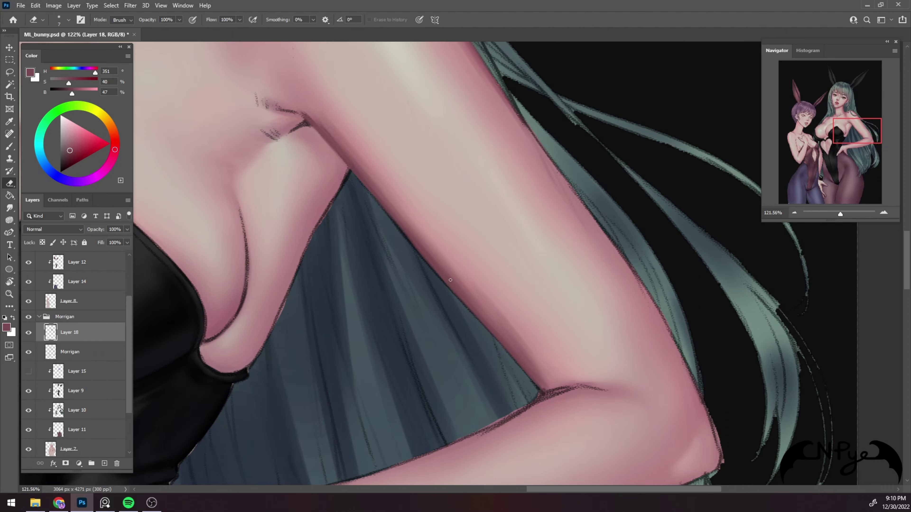
pyautogui.press('b')
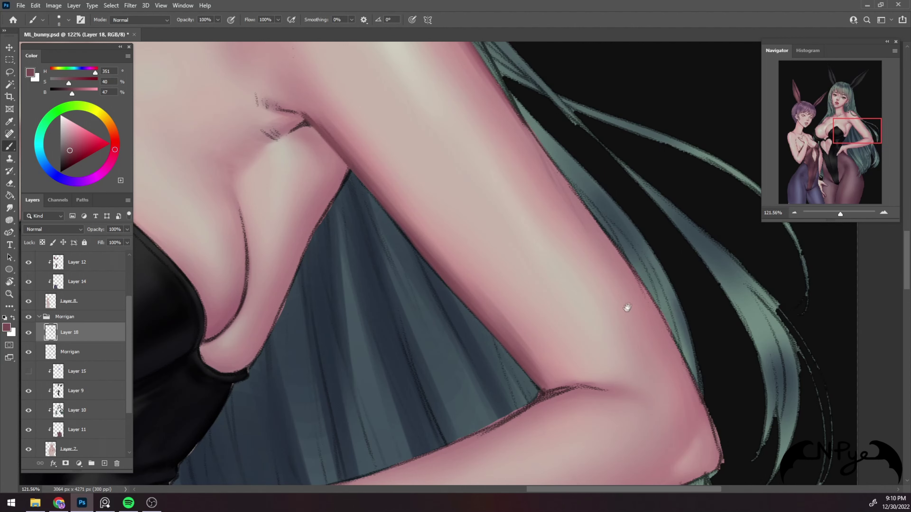
pyautogui.moveTo(626, 307); pyautogui.dragTo(596, 362)
pyautogui.moveTo(329, 205)
pyautogui.mouseDown()
pyautogui.moveTo(478, 189)
pyautogui.moveTo(470, 152)
pyautogui.mouseUp()
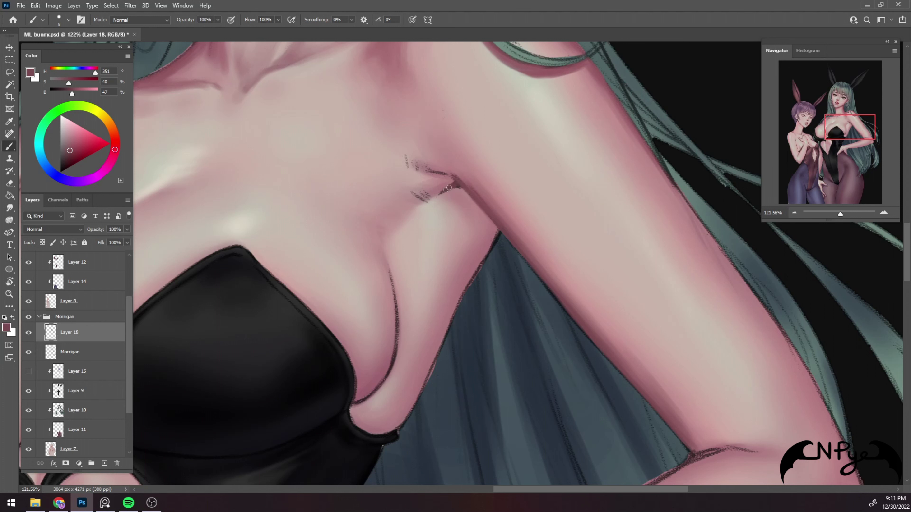
# Refine the armpit crease line and lighten its left end with sampled lighter pinks
pyautogui.moveTo(429, 199)
pyautogui.mouseDown()
pyautogui.moveTo(456, 181)
pyautogui.moveTo(389, 154)
pyautogui.moveTo(448, 175)
pyautogui.mouseUp()
pyautogui.press(']')
pyautogui.press(']')
pyautogui.press(']')
pyautogui.keyDown('alt'); pyautogui.click(420, 166); pyautogui.keyUp('alt')
pyautogui.press('[')
pyautogui.keyDown('alt'); pyautogui.click(409, 144); pyautogui.keyUp('alt')
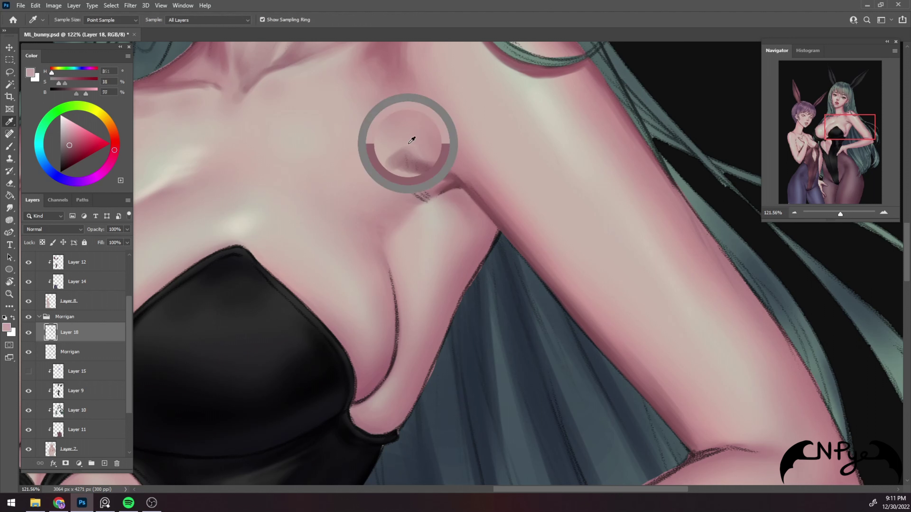
pyautogui.press(']')
pyautogui.moveTo(421, 155)
pyautogui.mouseDown()
pyautogui.moveTo(394, 152)
pyautogui.moveTo(413, 157)
pyautogui.moveTo(392, 179)
pyautogui.moveTo(414, 171)
pyautogui.moveTo(412, 197)
pyautogui.moveTo(428, 195)
pyautogui.moveTo(410, 194)
pyautogui.mouseUp()
# Lighten the lower dark crease line and darken the crease's right part with dark rose
pyautogui.keyDown('alt'); pyautogui.click(442, 187); pyautogui.keyUp('alt')
pyautogui.press('[')
pyautogui.keyDown('alt'); pyautogui.click(413, 188); pyautogui.keyUp('alt')
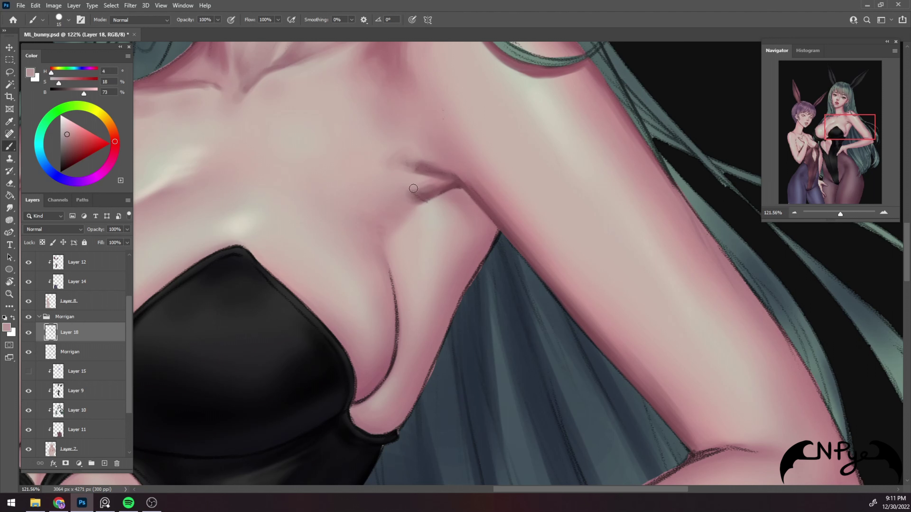
pyautogui.press(']')
pyautogui.moveTo(435, 183)
pyautogui.mouseDown()
pyautogui.moveTo(403, 187)
pyautogui.moveTo(407, 206)
pyautogui.mouseUp()
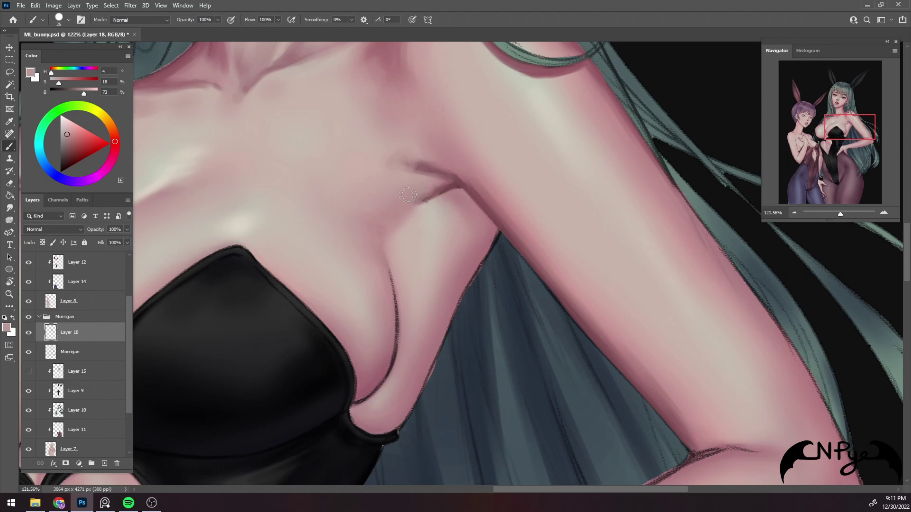
pyautogui.press('[')
pyautogui.keyDown('alt'); pyautogui.click(453, 184); pyautogui.keyUp('alt')
pyautogui.moveTo(453, 178)
pyautogui.mouseDown()
pyautogui.moveTo(432, 190)
pyautogui.moveTo(444, 186)
pyautogui.mouseUp()
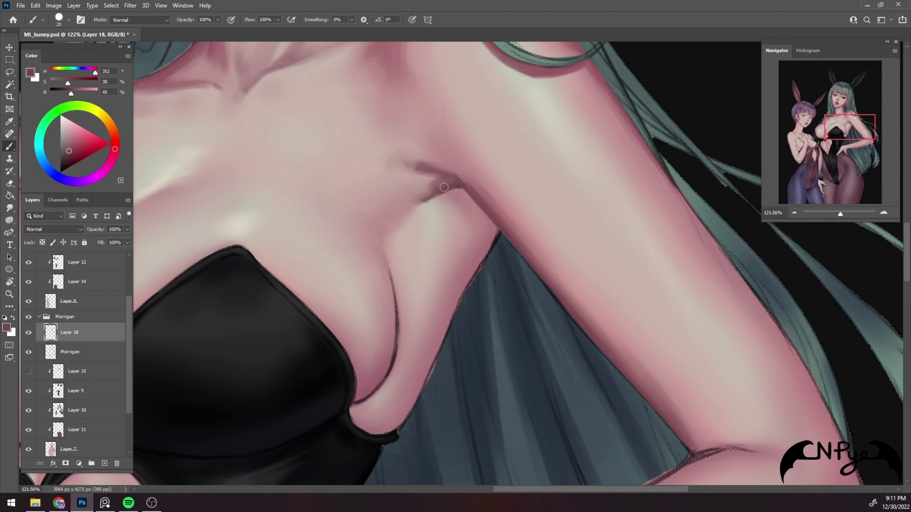
pyautogui.press('[')
pyautogui.press('[')
pyautogui.press('[')
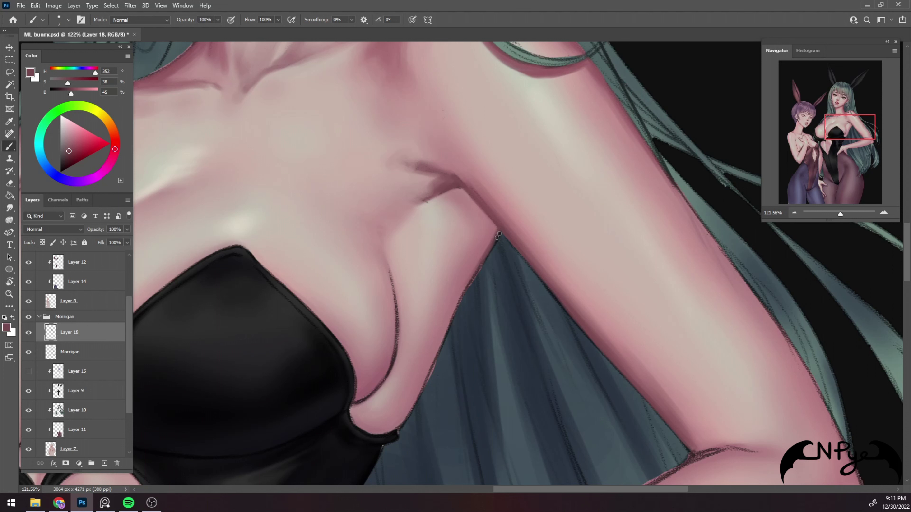
# Sample the armpit shadow tone and darken the inner arm edge where it meets the hair
pyautogui.keyDown('alt'); pyautogui.click(494, 240); pyautogui.keyUp('alt')
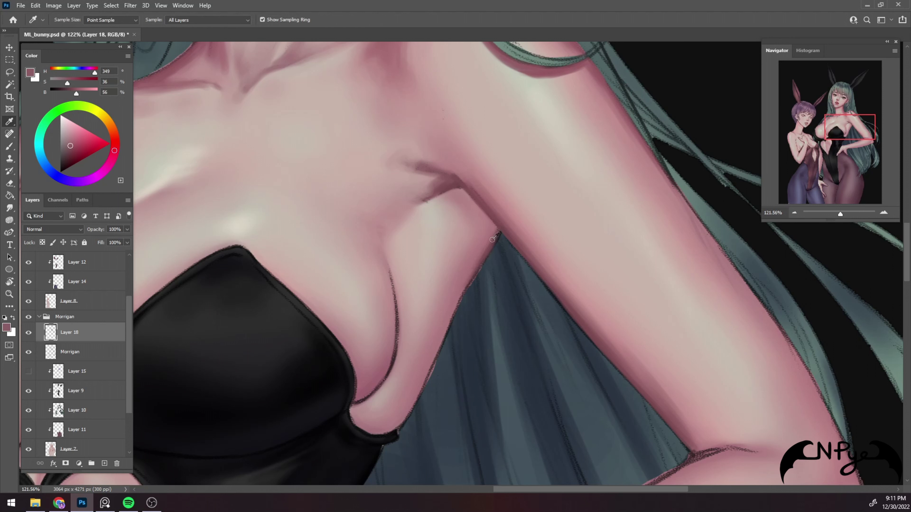
pyautogui.press(']')
pyautogui.press(']')
pyautogui.scroll(-3, 455, 292)
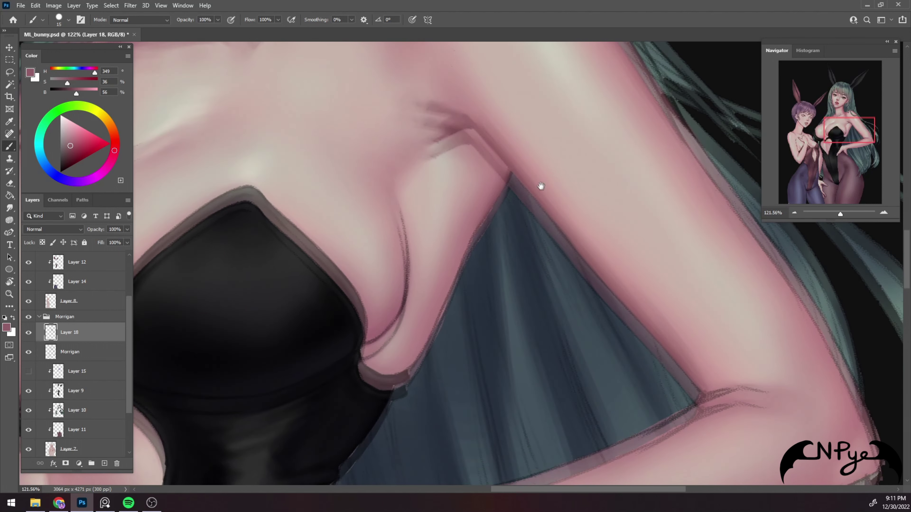
pyautogui.keyDown('alt'); pyautogui.click(448, 127); pyautogui.keyUp('alt')
pyautogui.press('[')
pyautogui.press('[')
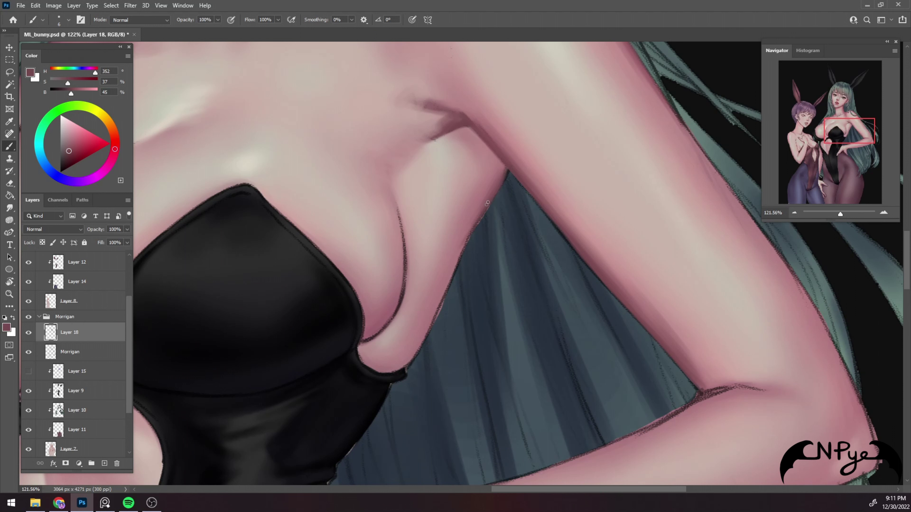
pyautogui.moveTo(481, 213); pyautogui.dragTo(453, 238)
# Sample mid and deeper skin tones and darken the arm's edge further down
pyautogui.press('i')
pyautogui.click(503, 172)
pyautogui.press('b')
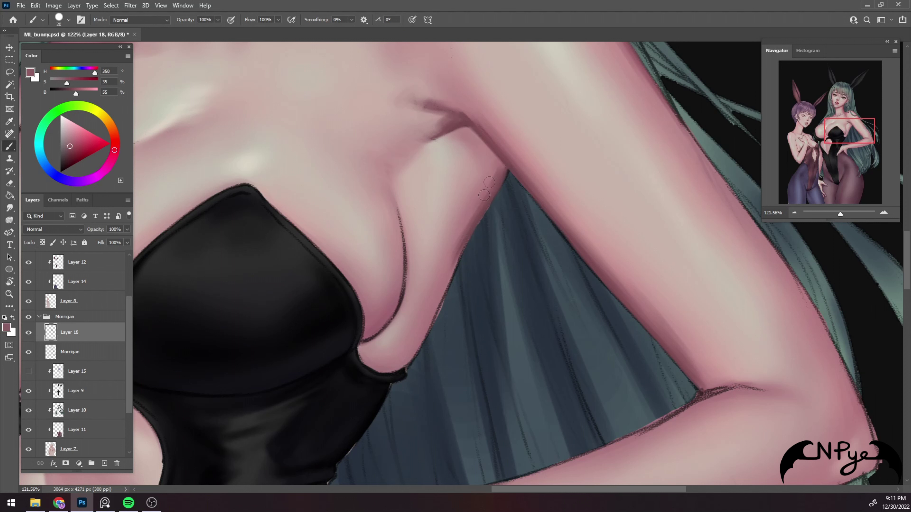
pyautogui.keyDown('alt'); pyautogui.click(483, 214); pyautogui.keyUp('alt')
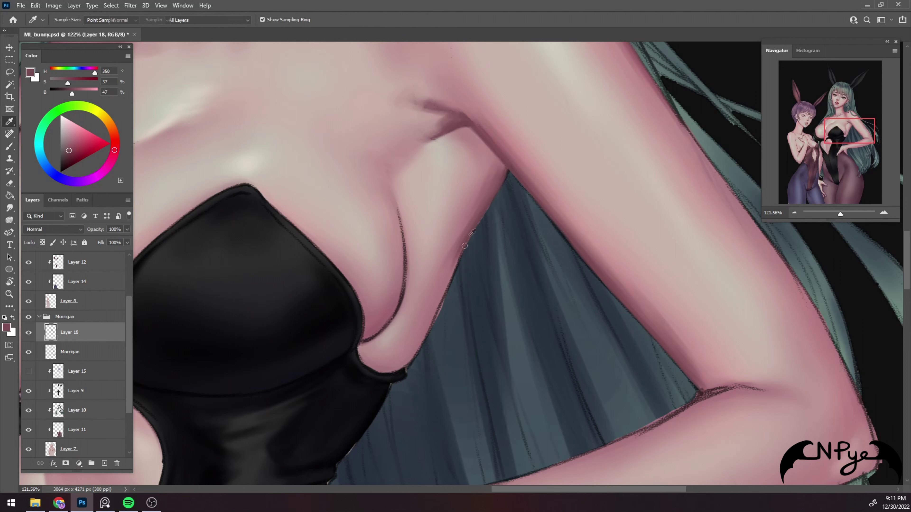
pyautogui.press('[')
pyautogui.moveTo(473, 224); pyautogui.dragTo(453, 274)
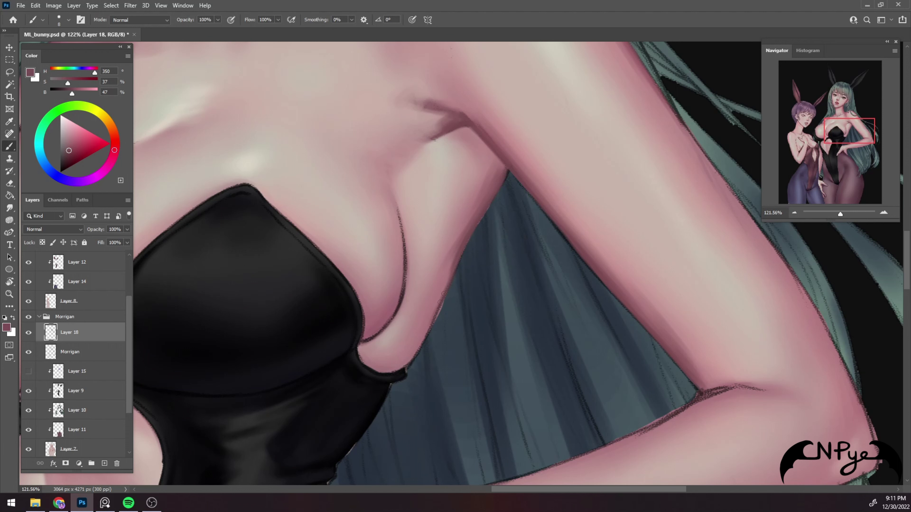
pyautogui.moveTo(492, 276); pyautogui.dragTo(500, 231)
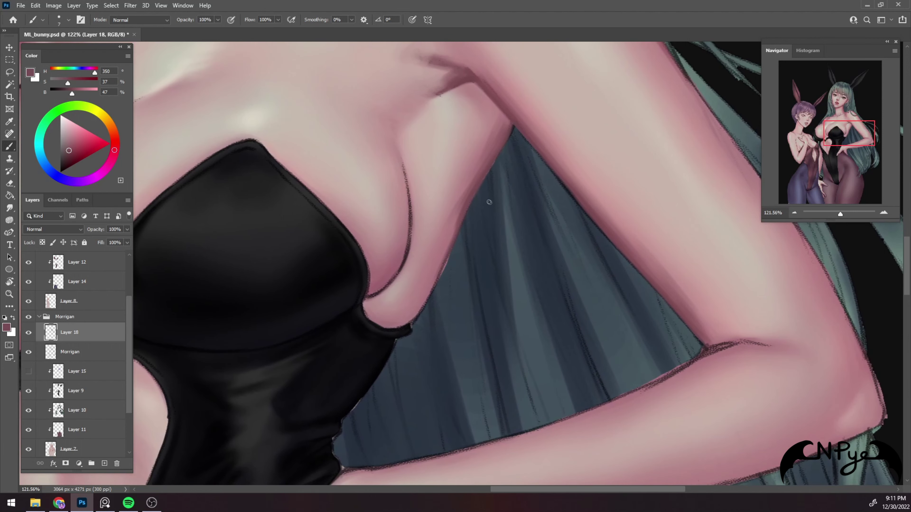
pyautogui.moveTo(449, 247); pyautogui.dragTo(427, 289)
# Draw a dark line along the inner arm edge, then soften it with a lighter band
pyautogui.press('[')
pyautogui.moveTo(438, 265); pyautogui.dragTo(413, 310)
pyautogui.press(']')
pyautogui.press(']')
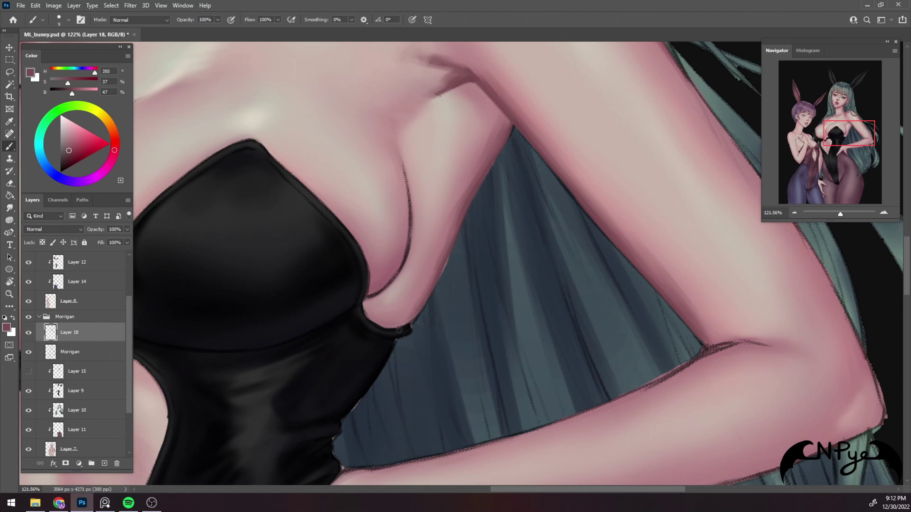
pyautogui.press('[')
pyautogui.press('[')
pyautogui.press(']')
pyautogui.press(']')
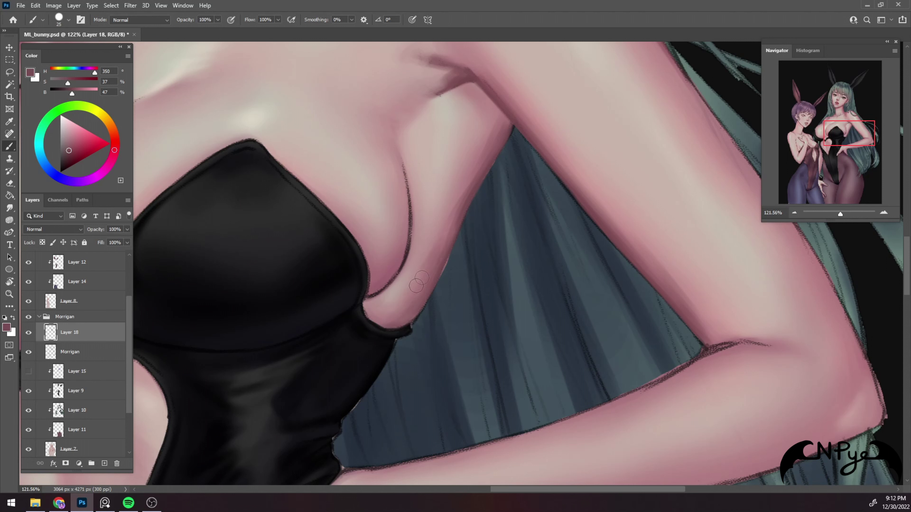
pyautogui.moveTo(432, 257); pyautogui.dragTo(401, 309)
pyautogui.press(']')
# Resample light, dark and mid skin tones around the armpit and chest for blending
pyautogui.keyDown('alt'); pyautogui.click(436, 237); pyautogui.keyUp('alt')
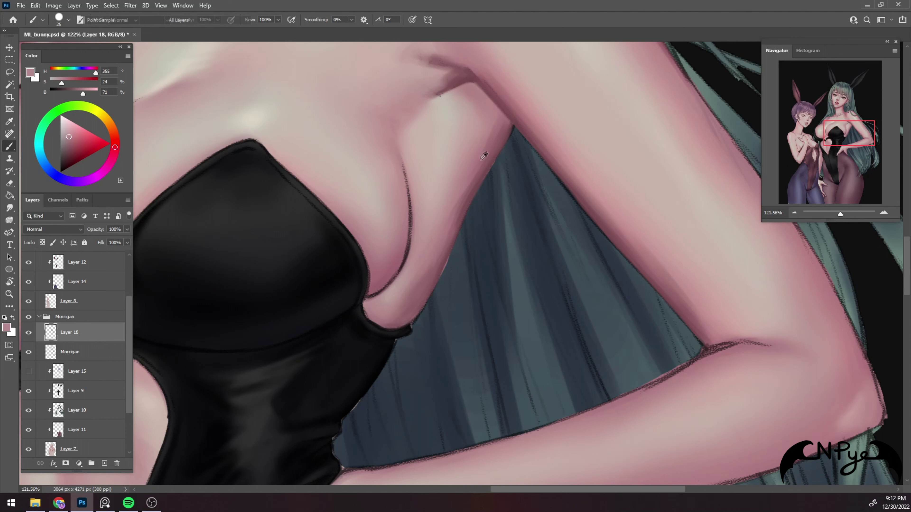
pyautogui.keyDown('alt'); pyautogui.click(482, 167); pyautogui.keyUp('alt')
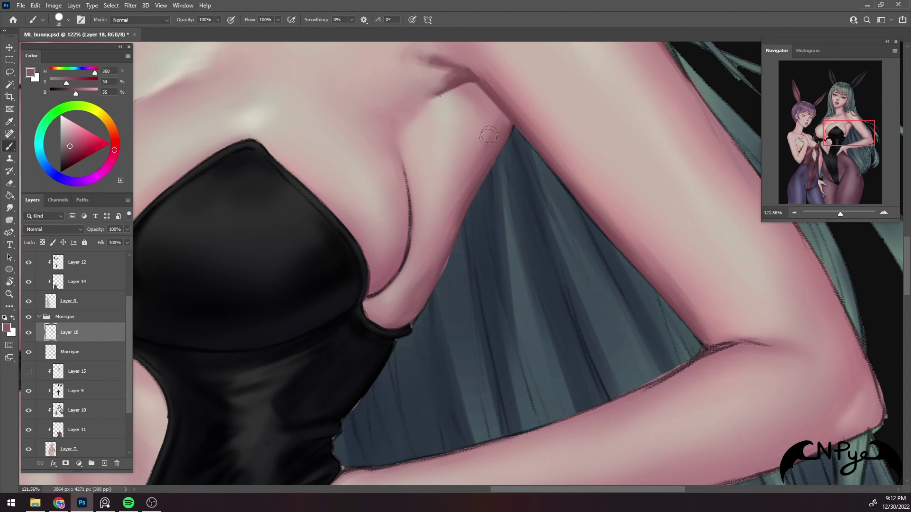
pyautogui.press(']')
pyautogui.press('[')
pyautogui.press(']')
pyautogui.press(']')
pyautogui.keyDown('alt'); pyautogui.click(470, 194); pyautogui.keyUp('alt')
pyautogui.press('[')
pyautogui.press('[')
pyautogui.press(']')
pyautogui.press(']')
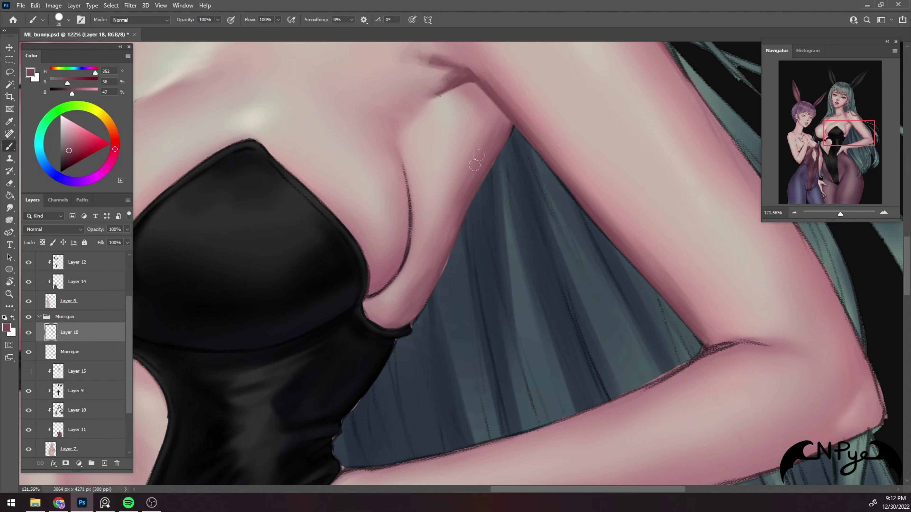
pyautogui.keyDown('alt'); pyautogui.click(436, 220); pyautogui.keyUp('alt')
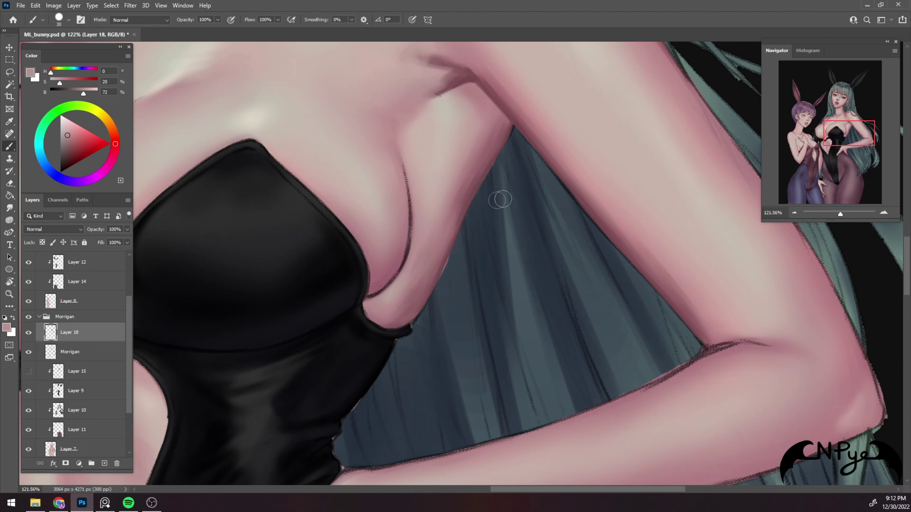
pyautogui.moveTo(608, 239); pyautogui.dragTo(570, 228)
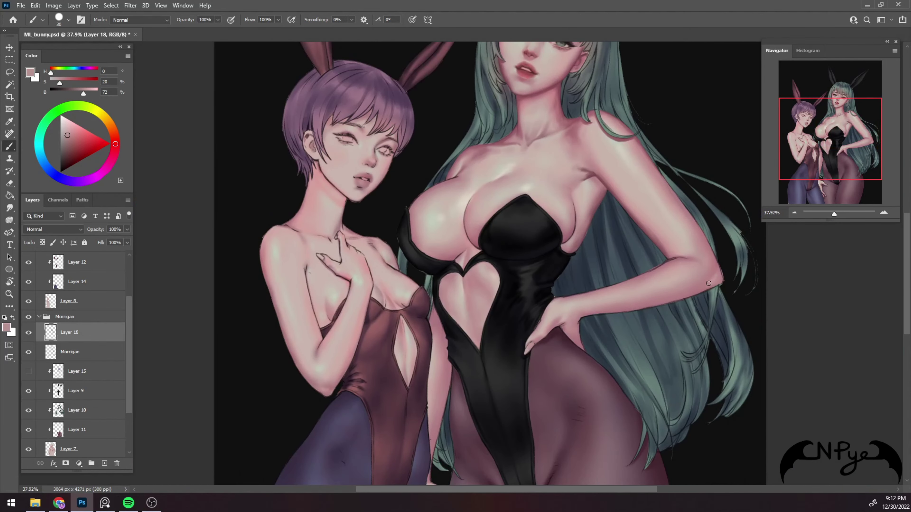
pyautogui.moveTo(717, 262); pyautogui.dragTo(573, 295)
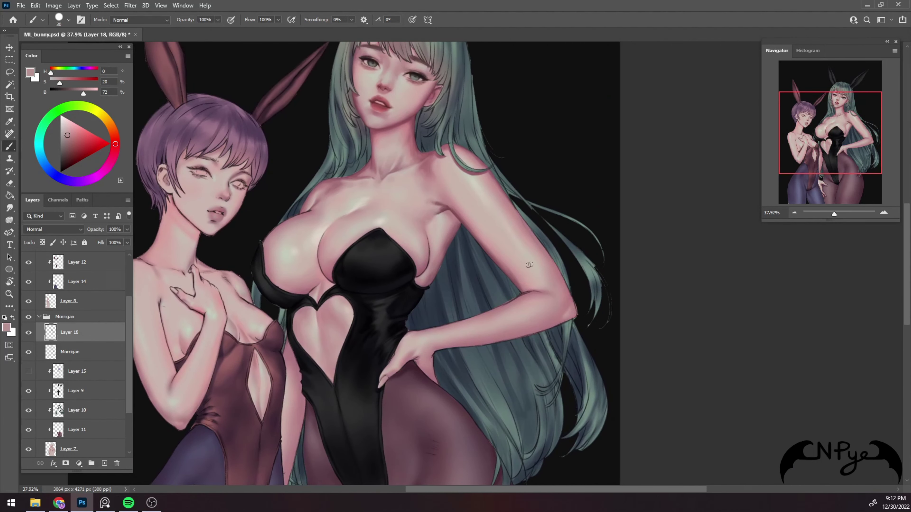
pyautogui.moveTo(528, 248); pyautogui.dragTo(538, 209)
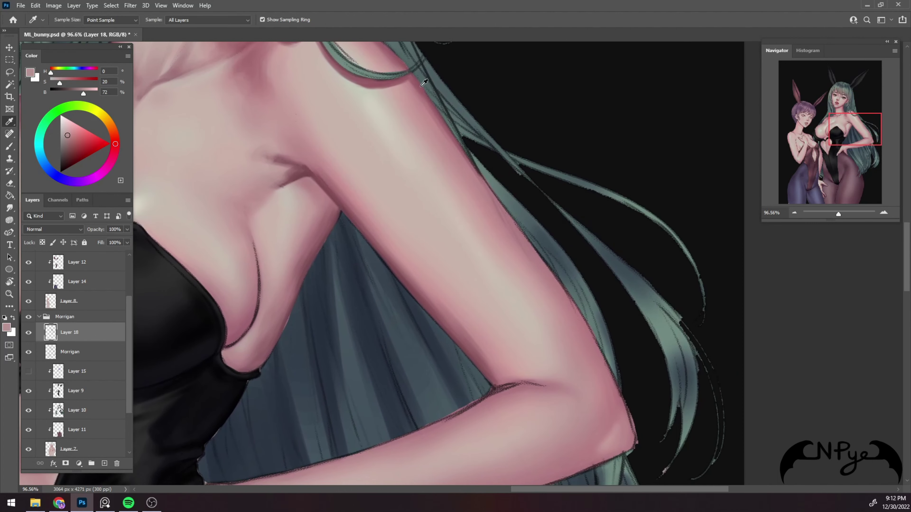
# Sample shoulder shadow and darker pink tones, then shade the arm's outer edge beside the hair
pyautogui.keyDown('alt'); pyautogui.click(422, 82); pyautogui.keyUp('alt')
pyautogui.press('[')
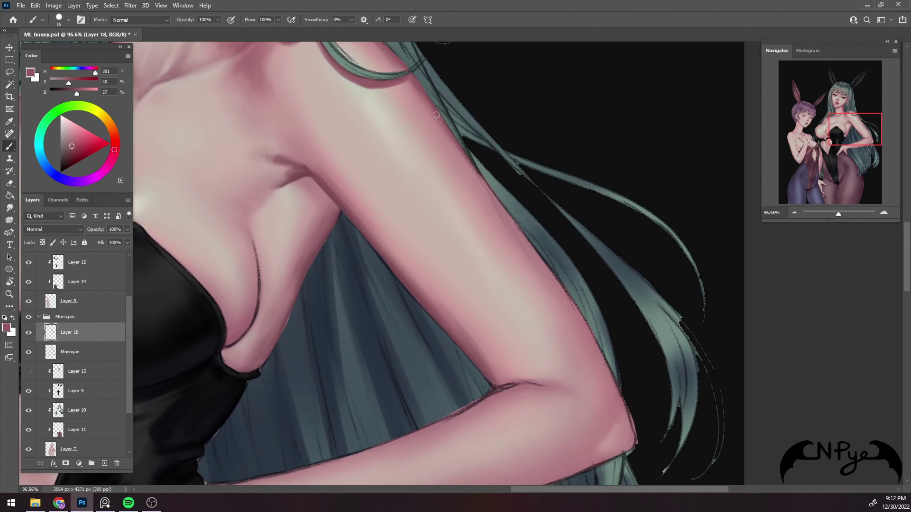
pyautogui.press('[')
pyautogui.press(']')
pyautogui.press(']')
pyautogui.press(']')
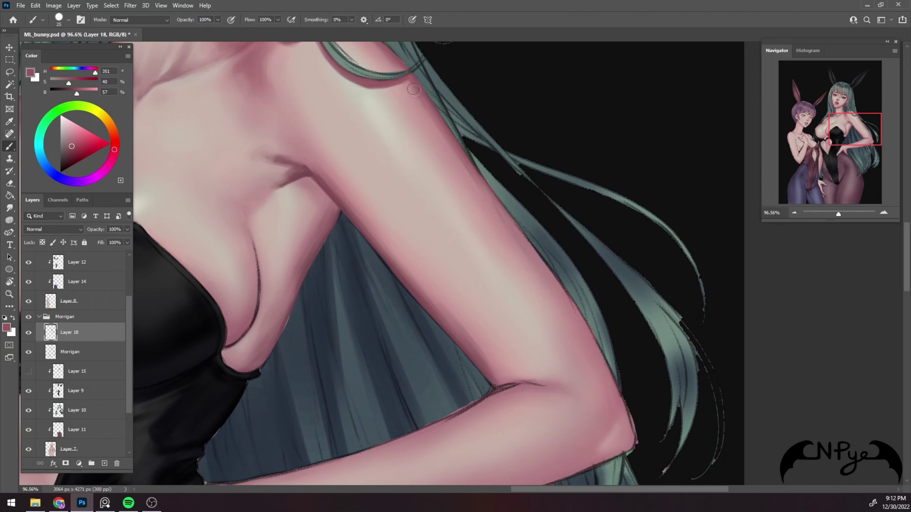
pyautogui.press('[')
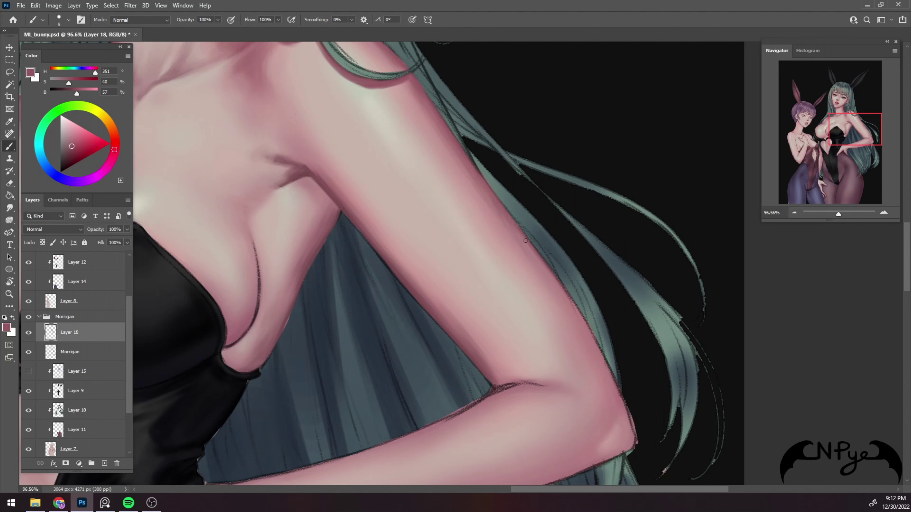
pyautogui.press(']')
pyautogui.press('alt')
pyautogui.keyDown('alt'); pyautogui.click(442, 140); pyautogui.keyUp('alt')
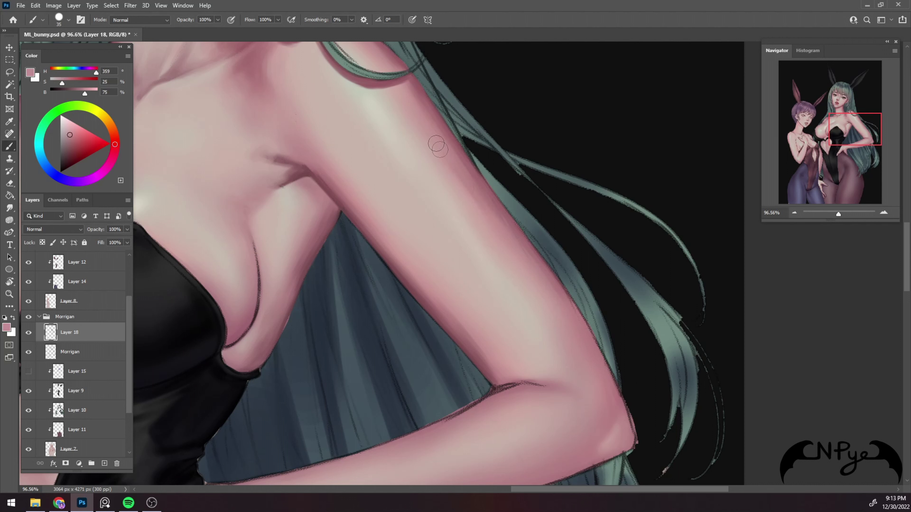
pyautogui.keyDown('alt'); pyautogui.click(434, 114); pyautogui.keyUp('alt')
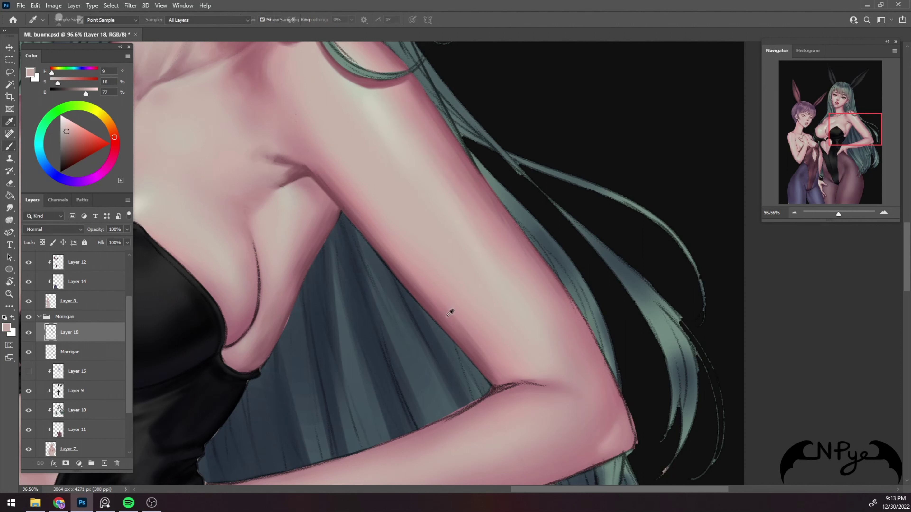
pyautogui.keyDown('alt'); pyautogui.click(415, 306); pyautogui.keyUp('alt')
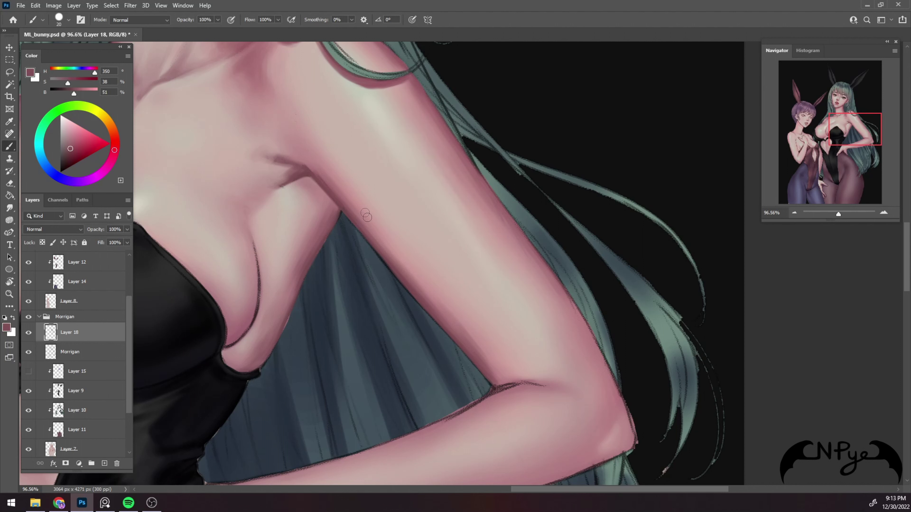
pyautogui.moveTo(379, 244); pyautogui.dragTo(547, 376)
# Sample lighter and mid pinks while moving the view down to the elbow and forearm
pyautogui.press('[')
pyautogui.keyDown('alt'); pyautogui.click(609, 404); pyautogui.keyUp('alt')
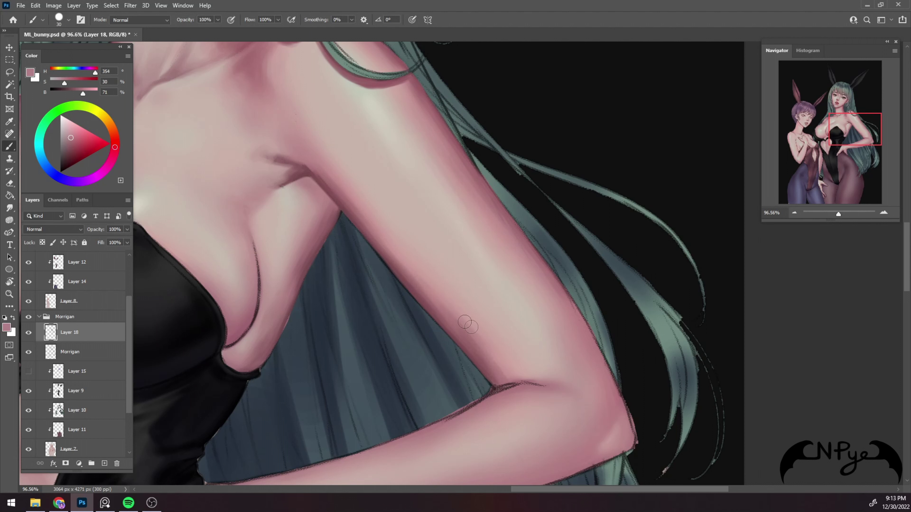
pyautogui.press(']')
pyautogui.press(']')
pyautogui.press(']')
pyautogui.press('[')
pyautogui.moveTo(600, 309); pyautogui.dragTo(545, 279)
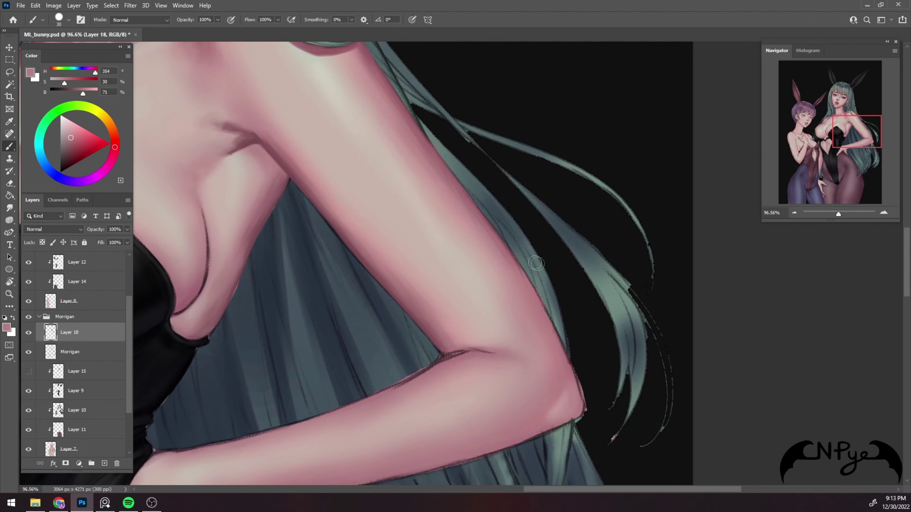
pyautogui.keyDown('alt'); pyautogui.click(373, 60); pyautogui.keyUp('alt')
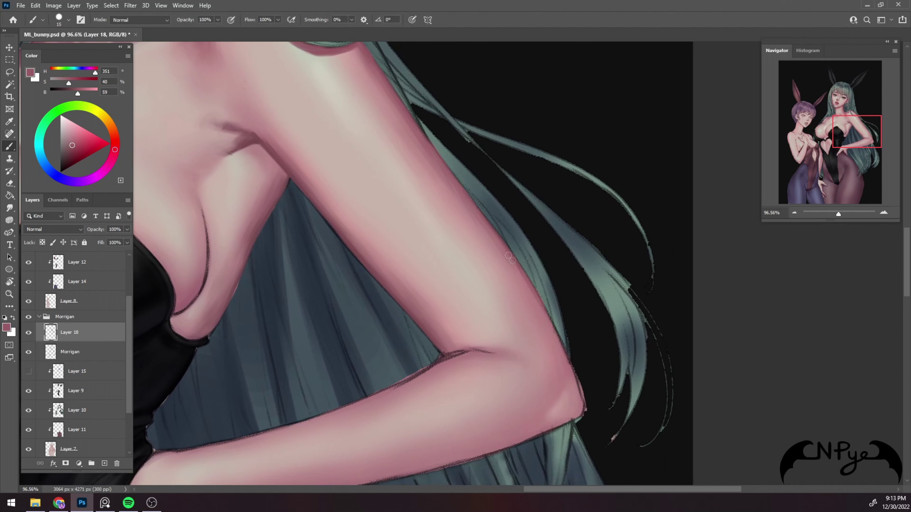
pyautogui.press(']')
pyautogui.press(']')
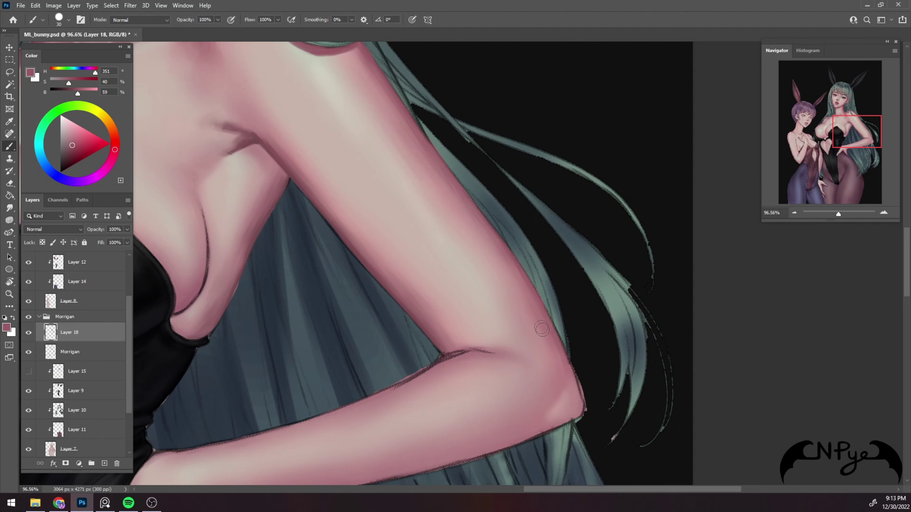
pyautogui.press(']')
pyautogui.moveTo(568, 386); pyautogui.dragTo(575, 311)
pyautogui.press('[')
pyautogui.press('[')
pyautogui.press('[')
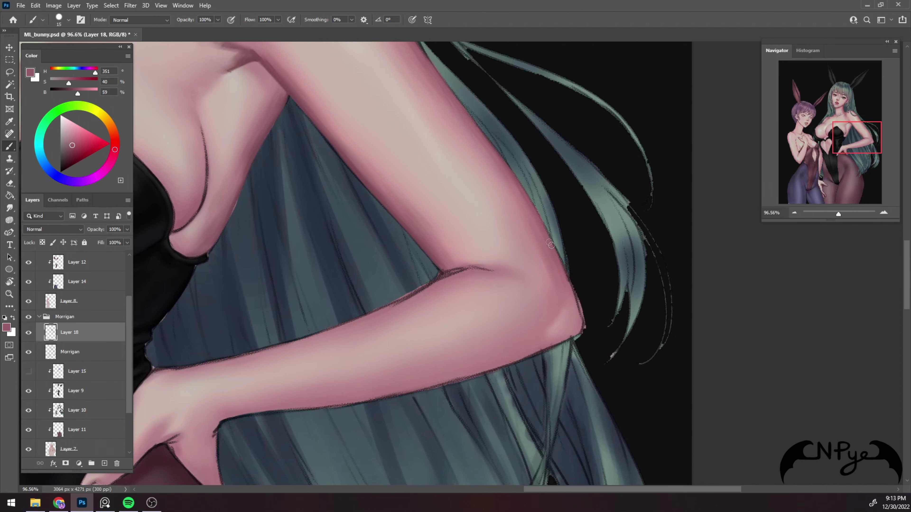
pyautogui.press('[')
pyautogui.press('[')
# Bring the forearm into view and sample the elbow-crease and light forearm skin tones
pyautogui.moveTo(473, 293); pyautogui.dragTo(598, 201)
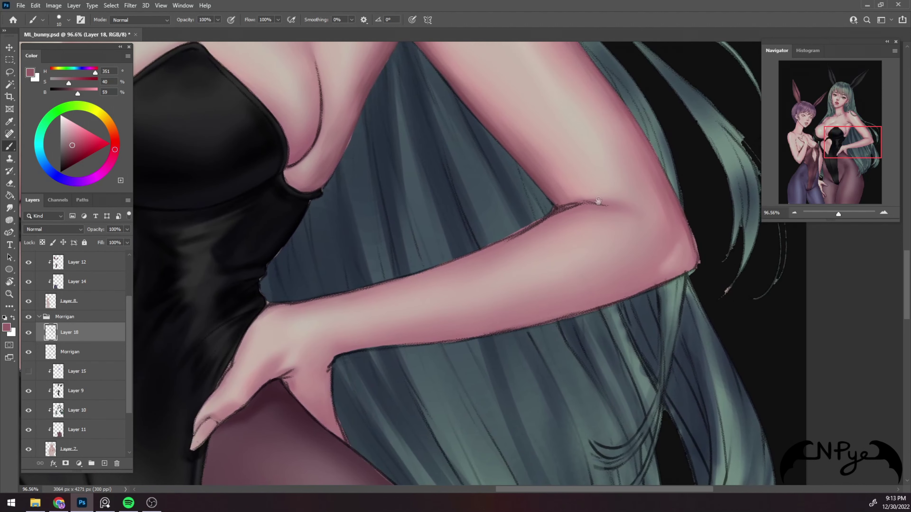
pyautogui.press('[')
pyautogui.keyDown('alt'); pyautogui.click(558, 211); pyautogui.keyUp('alt')
pyautogui.keyDown('alt'); pyautogui.click(593, 209); pyautogui.keyUp('alt')
pyautogui.press(']')
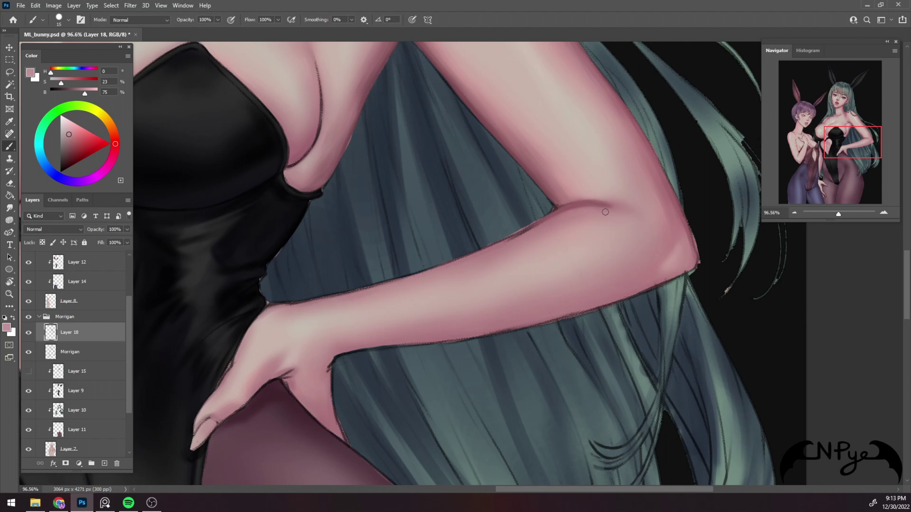
pyautogui.press(']')
pyautogui.press(']')
pyautogui.press(']')
# Pick up the pink elbow tone and pan to the lower arm with a larger soft brush
pyautogui.keyDown('alt'); pyautogui.click(558, 212); pyautogui.keyUp('alt')
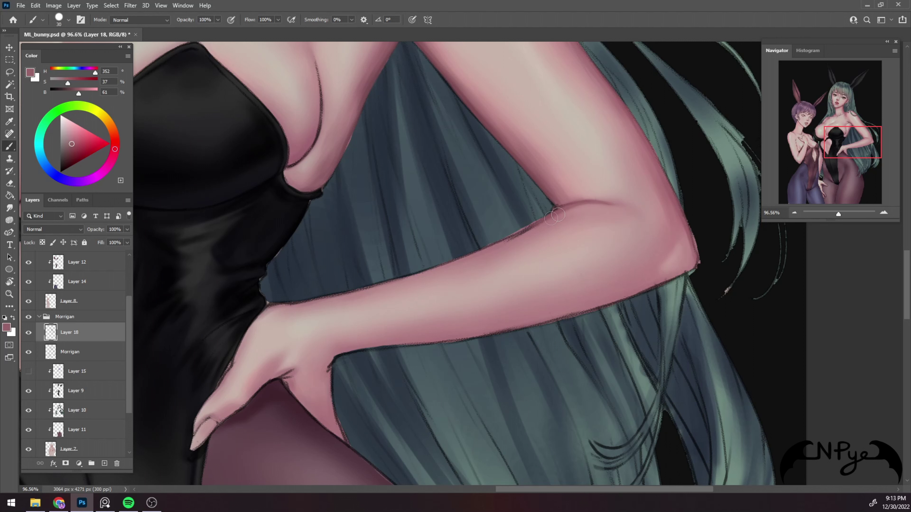
pyautogui.press('[')
pyautogui.press('[')
pyautogui.press('[')
pyautogui.press(']')
pyautogui.press(']')
pyautogui.press(']')
pyautogui.press('[')
pyautogui.press('[')
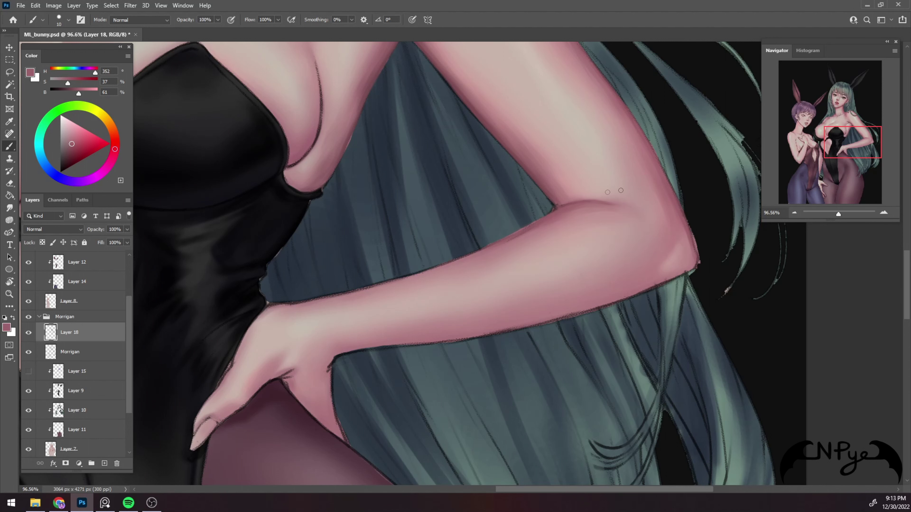
pyautogui.moveTo(697, 255)
pyautogui.mouseDown()
pyautogui.moveTo(629, 226)
pyautogui.moveTo(691, 166)
pyautogui.mouseUp()
pyautogui.press('[')
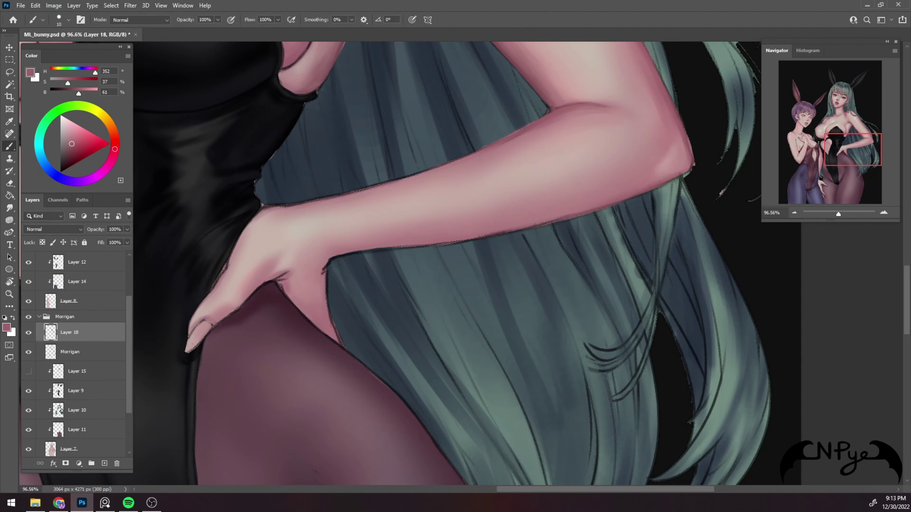
pyautogui.press(']')
# Smooth the arm's upper edge near the bodice with pink
pyautogui.moveTo(498, 238); pyautogui.dragTo(591, 276)
pyautogui.press('[')
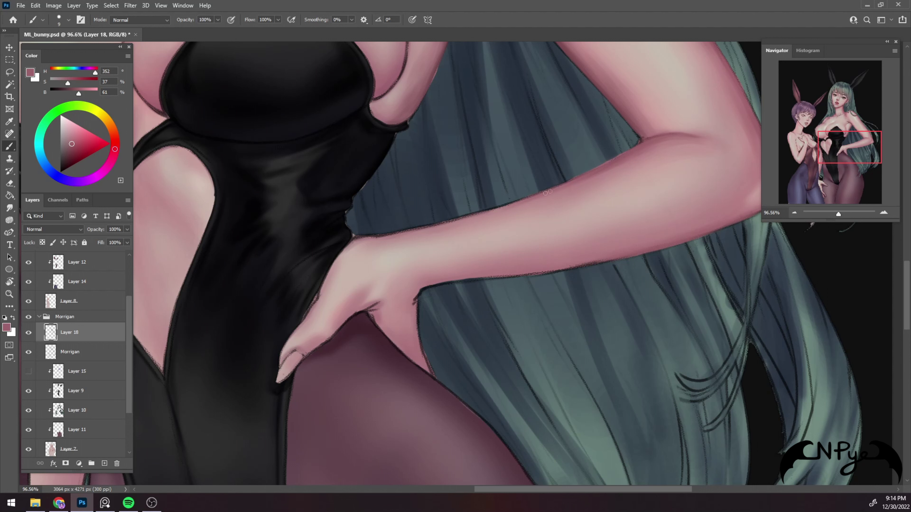
pyautogui.moveTo(545, 193)
pyautogui.mouseDown()
pyautogui.moveTo(460, 222)
pyautogui.moveTo(534, 208)
pyautogui.mouseUp()
pyautogui.press('[')
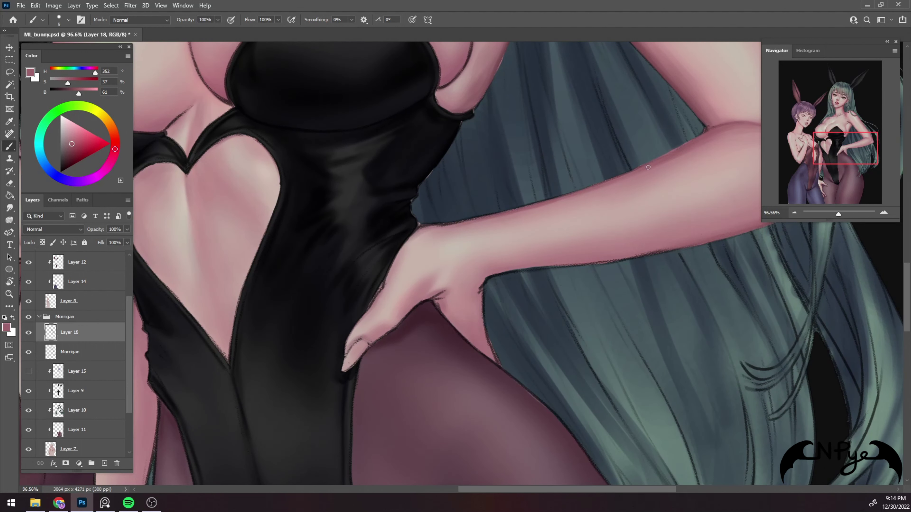
pyautogui.press(']')
pyautogui.press('[')
pyautogui.press('[')
pyautogui.press('[')
pyautogui.press(']')
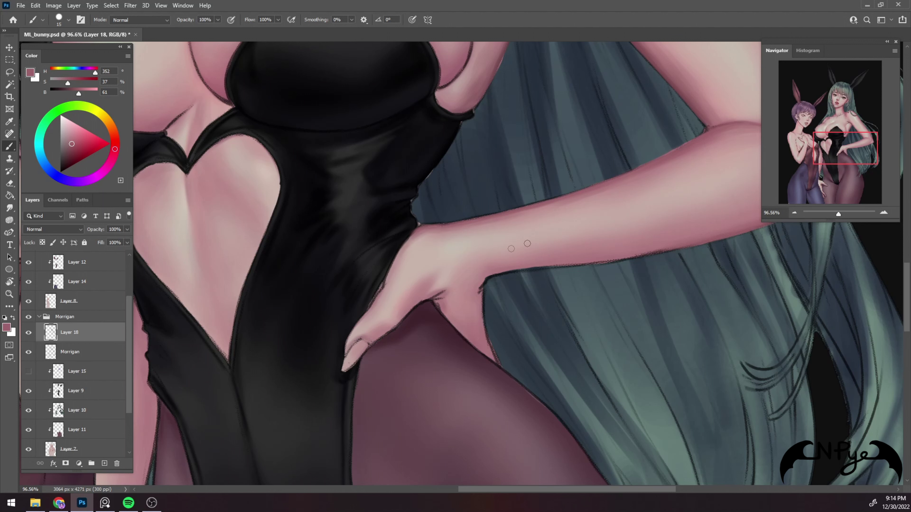
pyautogui.press(']')
# Repaint the jagged outer arm edge smoother and pinker
pyautogui.moveTo(656, 233); pyautogui.dragTo(640, 200)
pyautogui.press('[')
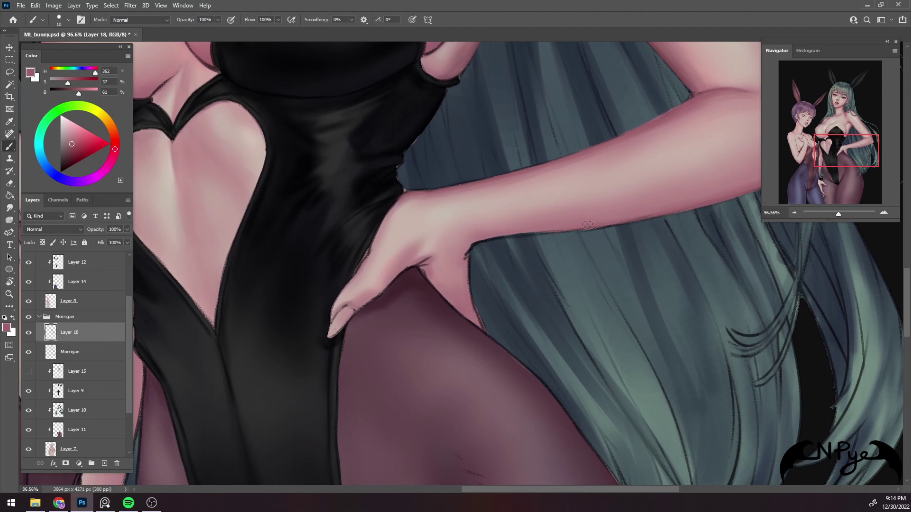
pyautogui.press(']')
pyautogui.moveTo(570, 230); pyautogui.dragTo(472, 242)
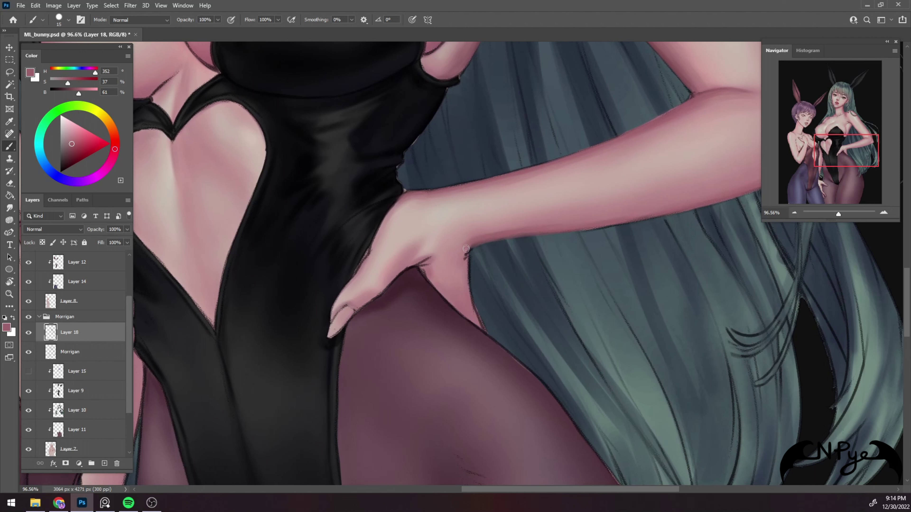
pyautogui.press(']')
pyautogui.press(']')
# Paint over the dark hair-edge line beside the hand, finger and forearm
pyautogui.moveTo(640, 211)
pyautogui.mouseDown()
pyautogui.moveTo(463, 253)
pyautogui.moveTo(614, 228)
pyautogui.mouseUp()
pyautogui.press('[')
pyautogui.press(']')
pyautogui.press(']')
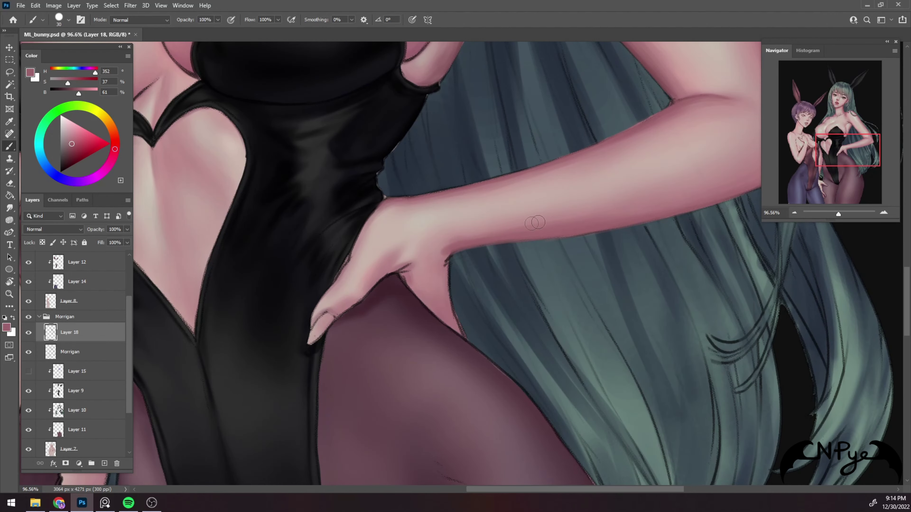
pyautogui.press('[')
pyautogui.press('[')
pyautogui.press('[')
pyautogui.press('[')
pyautogui.press('[')
pyautogui.moveTo(449, 294); pyautogui.dragTo(447, 262)
pyautogui.moveTo(452, 308); pyautogui.dragTo(461, 332)
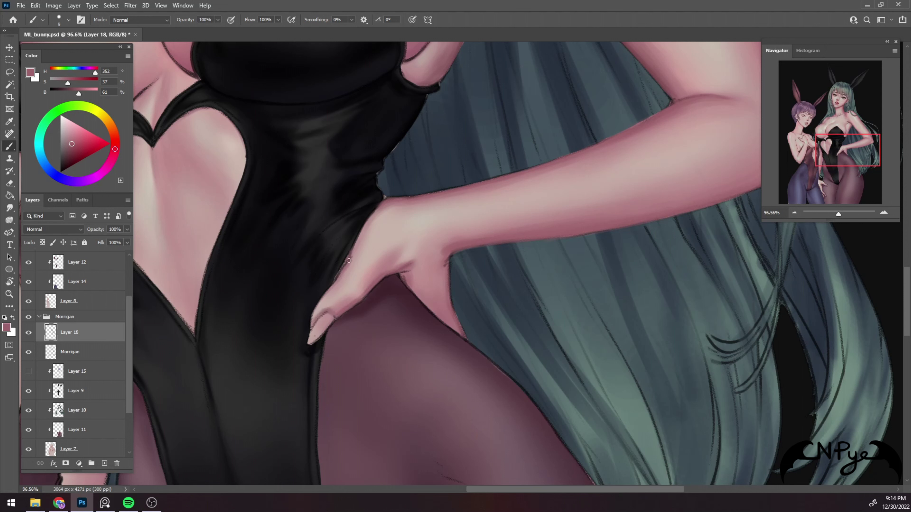
pyautogui.moveTo(349, 260)
pyautogui.mouseDown()
pyautogui.moveTo(327, 293)
pyautogui.moveTo(323, 328)
pyautogui.mouseUp()
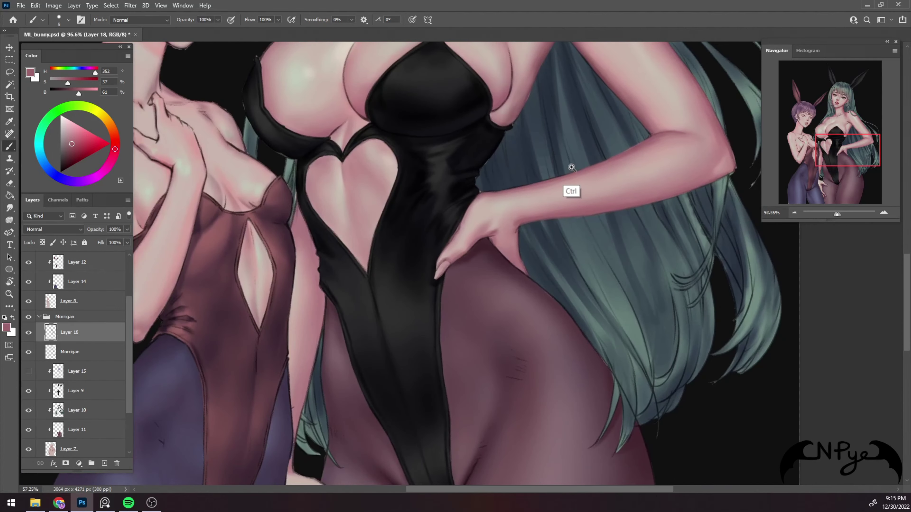
# Zoom in on the chest and deepen the crease beside the breast with a darker pink
pyautogui.moveTo(600, 199); pyautogui.dragTo(574, 277)
pyautogui.moveTo(505, 235); pyautogui.dragTo(506, 286)
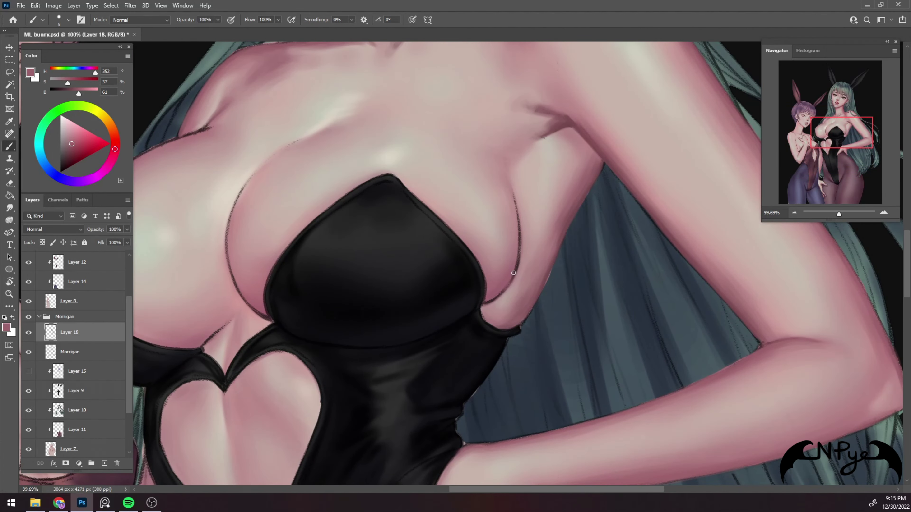
pyautogui.keyDown('alt'); pyautogui.click(515, 274); pyautogui.keyUp('alt')
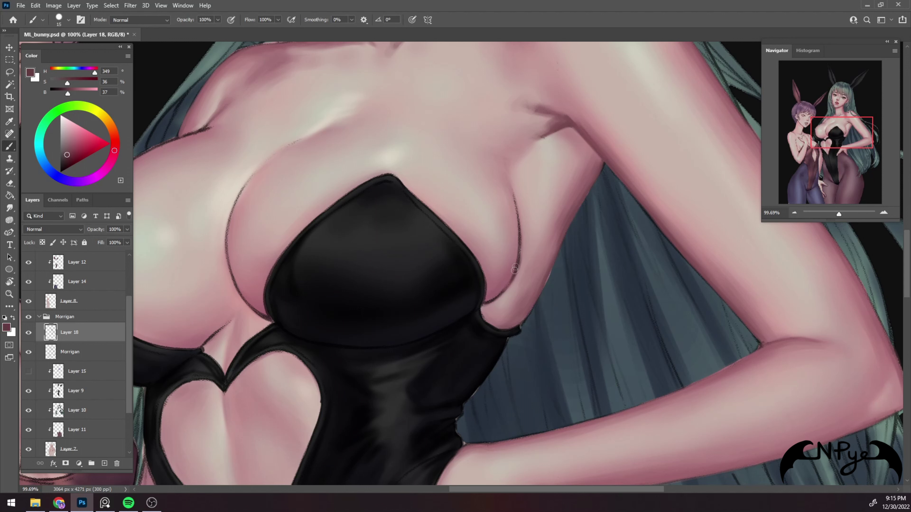
pyautogui.press('[')
pyautogui.moveTo(514, 269)
pyautogui.mouseDown()
pyautogui.moveTo(502, 293)
pyautogui.moveTo(505, 286)
pyautogui.mouseUp()
pyautogui.press('[')
# Sample lighter and mid chest tones and add darker pink shading down the chest
pyautogui.keyDown('alt'); pyautogui.click(508, 282); pyautogui.keyUp('alt')
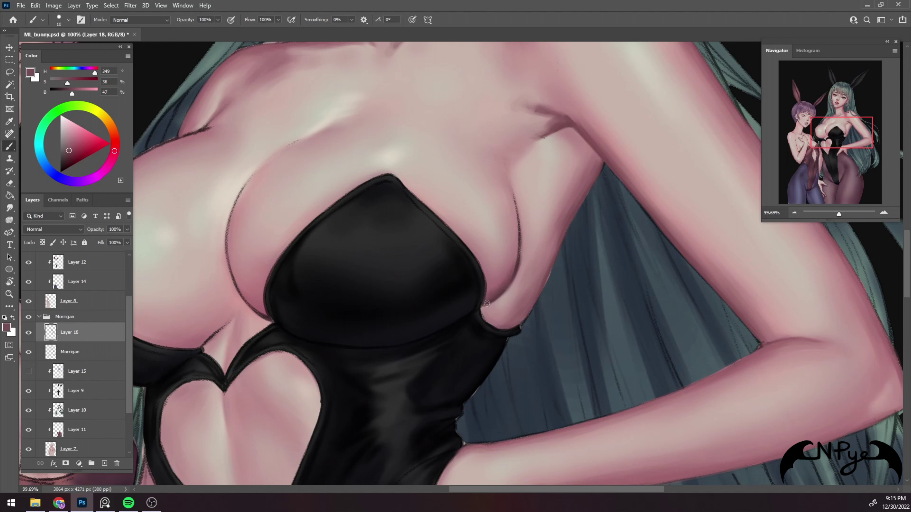
pyautogui.press(']')
pyautogui.press(']')
pyautogui.keyDown('alt'); pyautogui.click(507, 165); pyautogui.keyUp('alt')
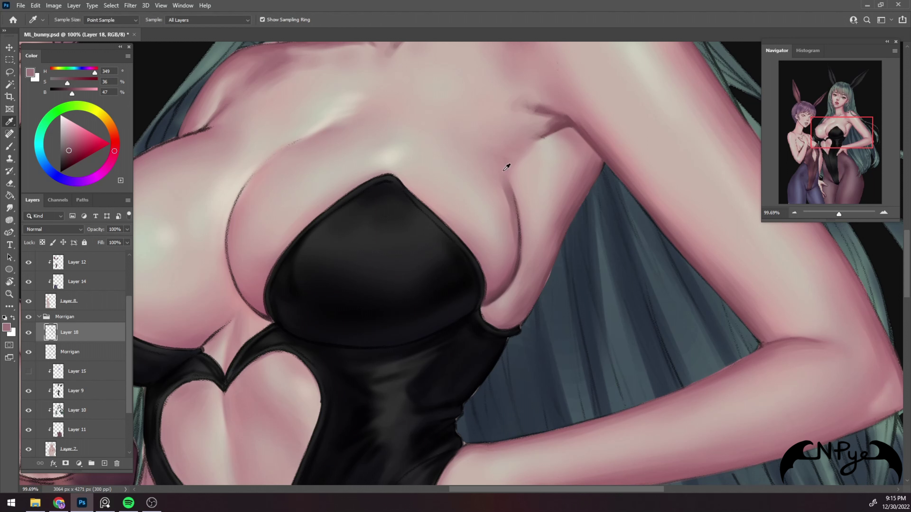
pyautogui.press('[')
pyautogui.press('[')
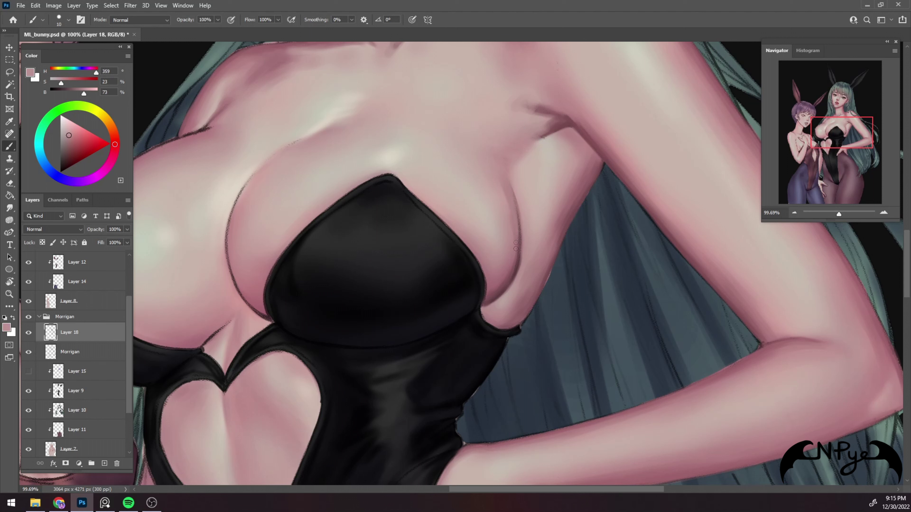
pyautogui.keyDown('alt'); pyautogui.click(506, 239); pyautogui.keyUp('alt')
pyautogui.press('[')
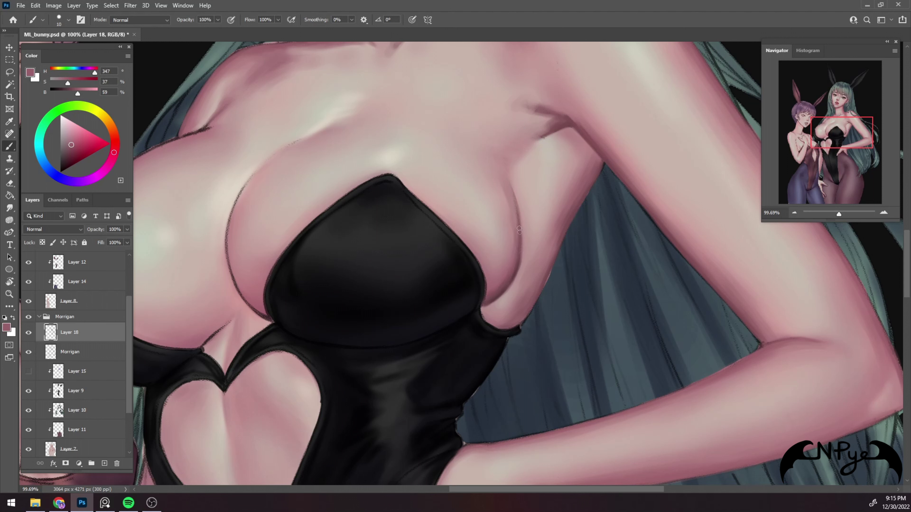
pyautogui.press(']')
pyautogui.press(']')
pyautogui.moveTo(503, 202)
pyautogui.mouseDown()
pyautogui.moveTo(479, 147)
pyautogui.moveTo(506, 203)
pyautogui.mouseUp()
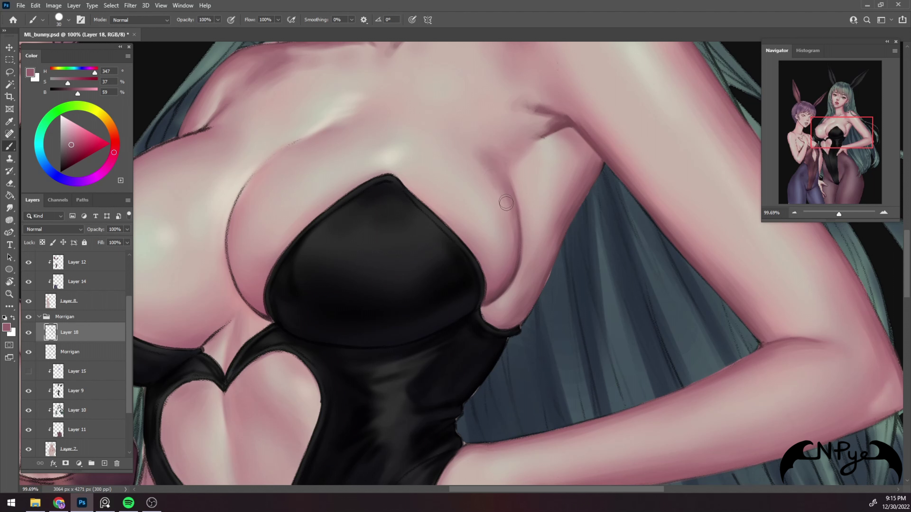
# Darken the shadows along the breast's outer edge with several small strokes
pyautogui.press(']')
pyautogui.press('[')
pyautogui.moveTo(486, 140); pyautogui.dragTo(479, 162)
pyautogui.press(']')
pyautogui.press('[')
pyautogui.moveTo(482, 174); pyautogui.dragTo(507, 206)
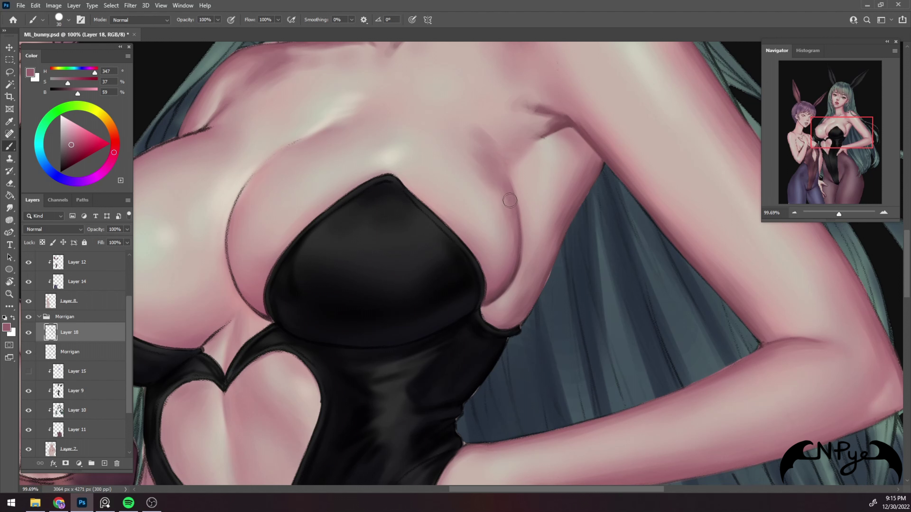
pyautogui.press('[')
pyautogui.moveTo(469, 145); pyautogui.dragTo(477, 158)
pyautogui.moveTo(416, 273); pyautogui.dragTo(484, 352)
pyautogui.press('[')
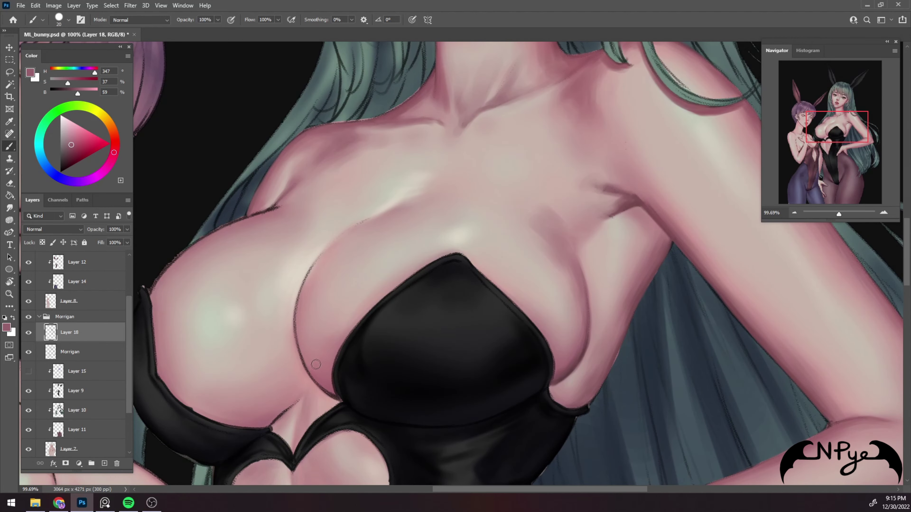
# Sample a darker pink from the skin and size the brush for cleavage shading
pyautogui.keyDown('alt'); pyautogui.click(632, 205); pyautogui.keyUp('alt')
pyautogui.press(']')
pyautogui.press('[')
pyautogui.press('[')
pyautogui.press('[')
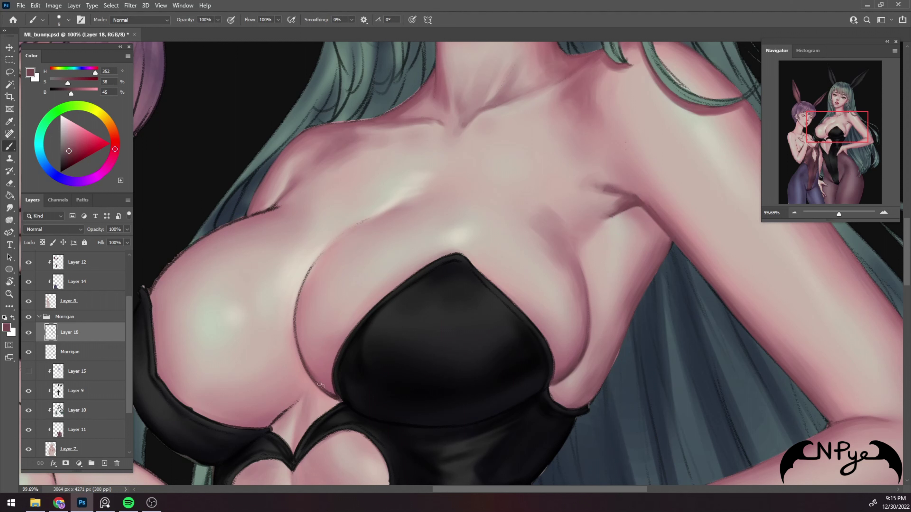
pyautogui.press(']')
pyautogui.press(']')
pyautogui.press('[')
pyautogui.press('[')
pyautogui.press('[')
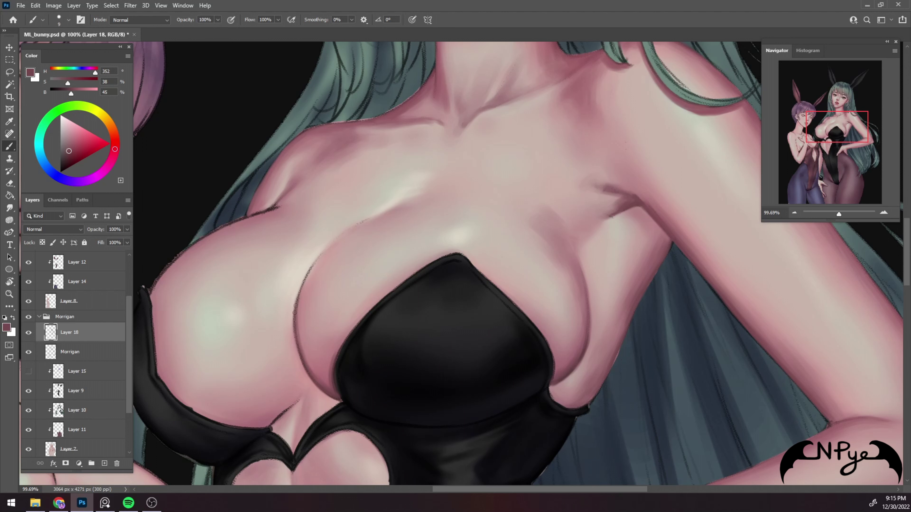
pyautogui.press(']')
pyautogui.press(']')
pyautogui.press(']')
pyautogui.press(']')
pyautogui.press('[')
# Clean up edges with the Eraser, then resume painting with a softer chest pink
pyautogui.keyDown('alt'); pyautogui.click(326, 371); pyautogui.keyUp('alt')
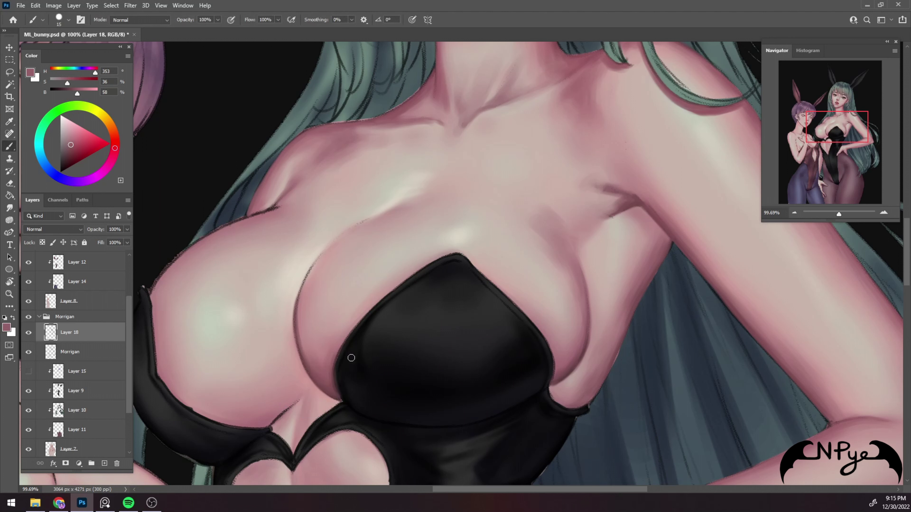
pyautogui.press('e')
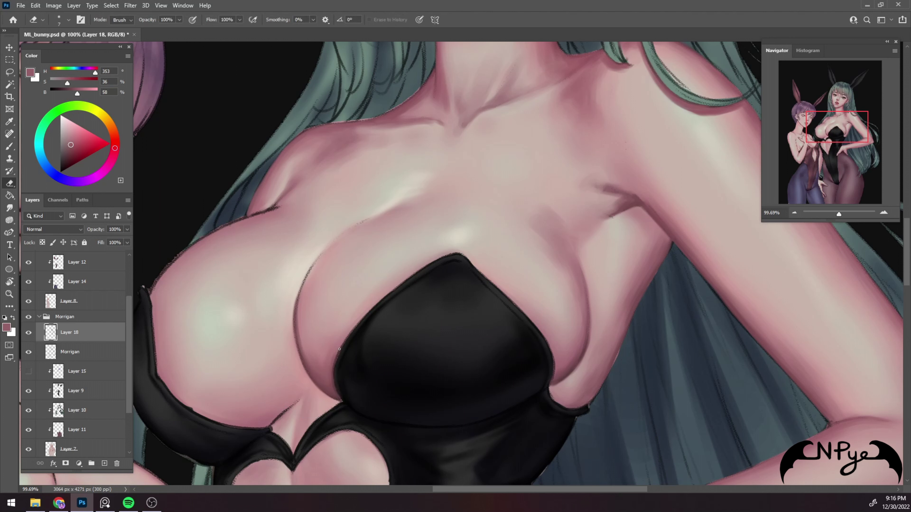
pyautogui.press('b')
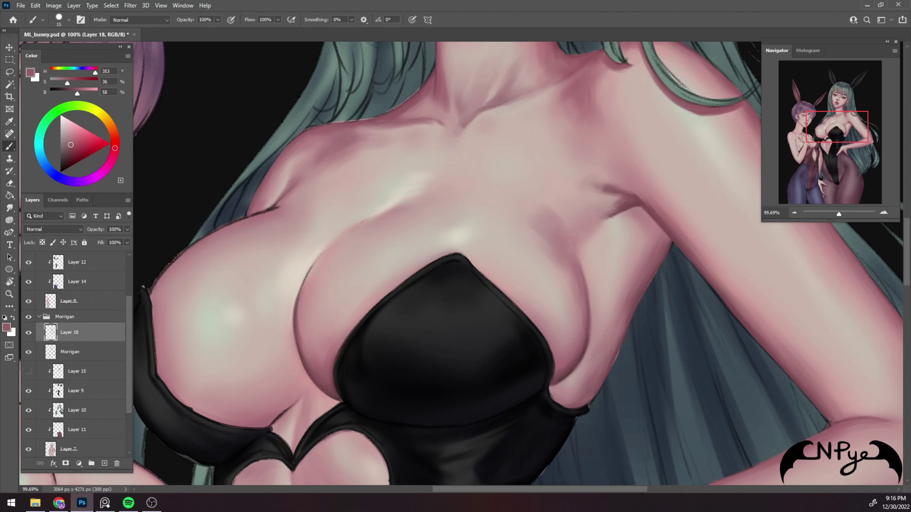
pyautogui.keyDown('alt'); pyautogui.click(359, 139); pyautogui.keyUp('alt')
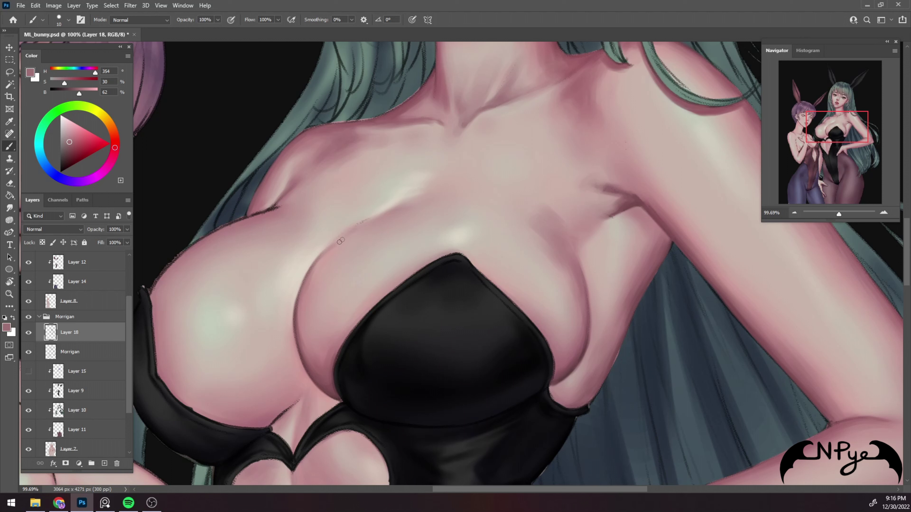
pyautogui.press(']')
pyautogui.press('[')
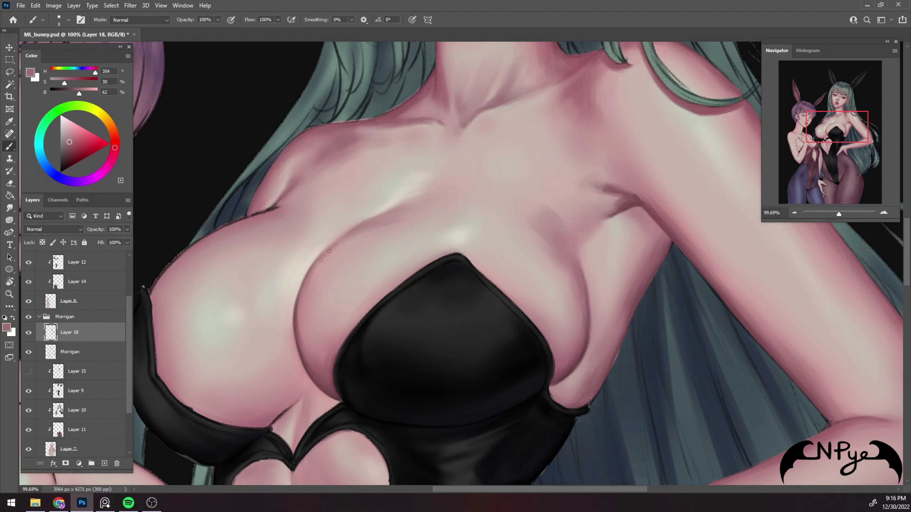
# Sample the pale highlight and mid pink tones to add a soft highlight at the chest centre
pyautogui.keyDown('alt'); pyautogui.click(361, 217); pyautogui.keyUp('alt')
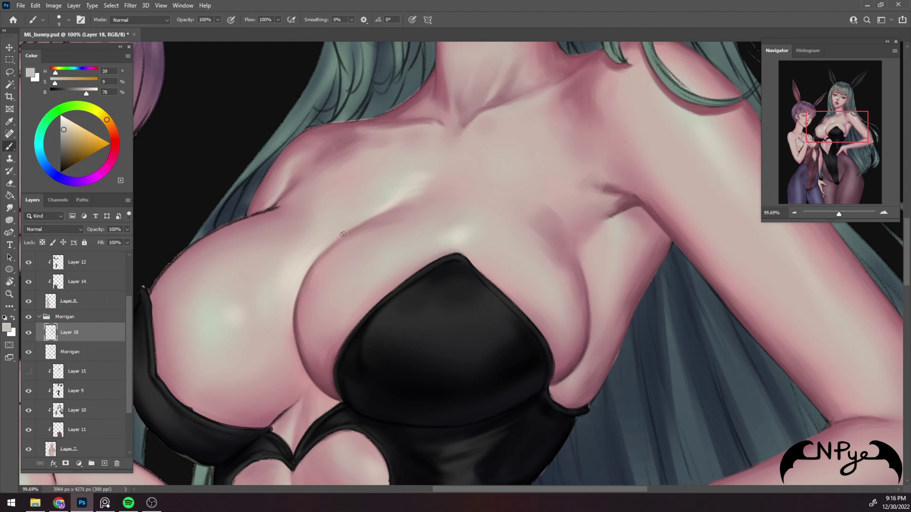
pyautogui.keyDown('alt'); pyautogui.click(386, 215); pyautogui.keyUp('alt')
pyautogui.press(']')
pyautogui.press(']')
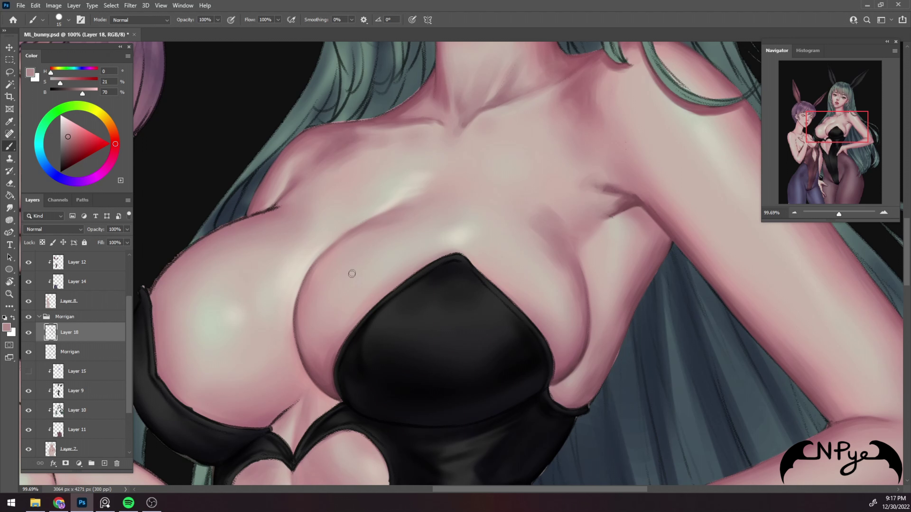
pyautogui.press(']')
pyautogui.press('[')
pyautogui.press(']')
pyautogui.press(']')
# Sample chest and crease skin tones and smooth the skin edge beside the black suit
pyautogui.moveTo(459, 266); pyautogui.dragTo(541, 263)
pyautogui.press('[')
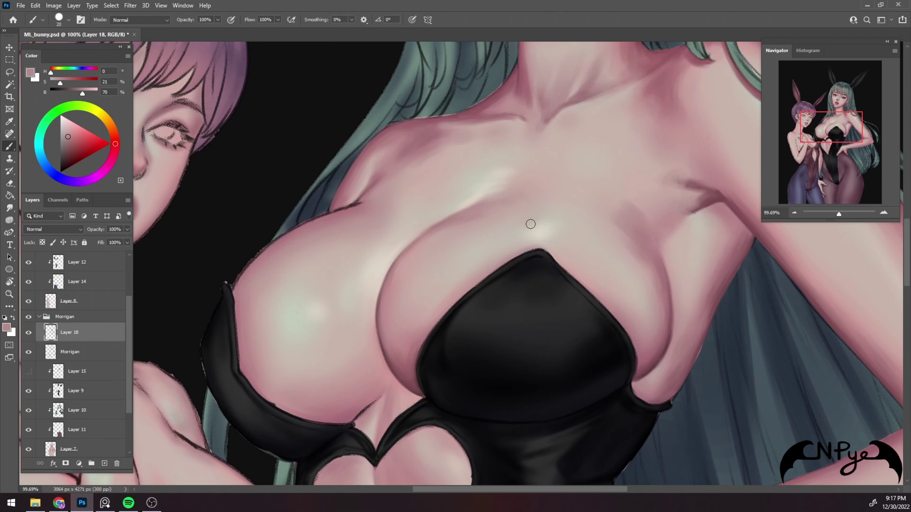
pyautogui.press('i')
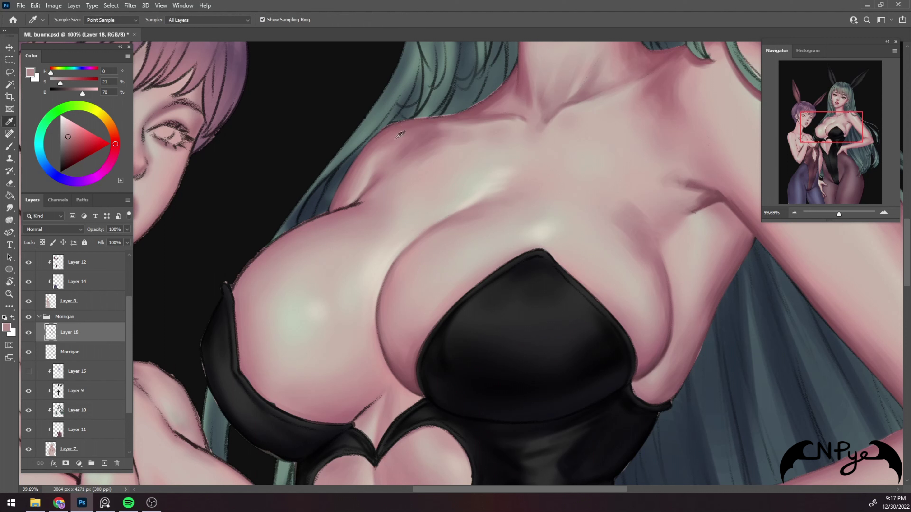
pyautogui.click(386, 131)
pyautogui.press('b')
pyautogui.press('[')
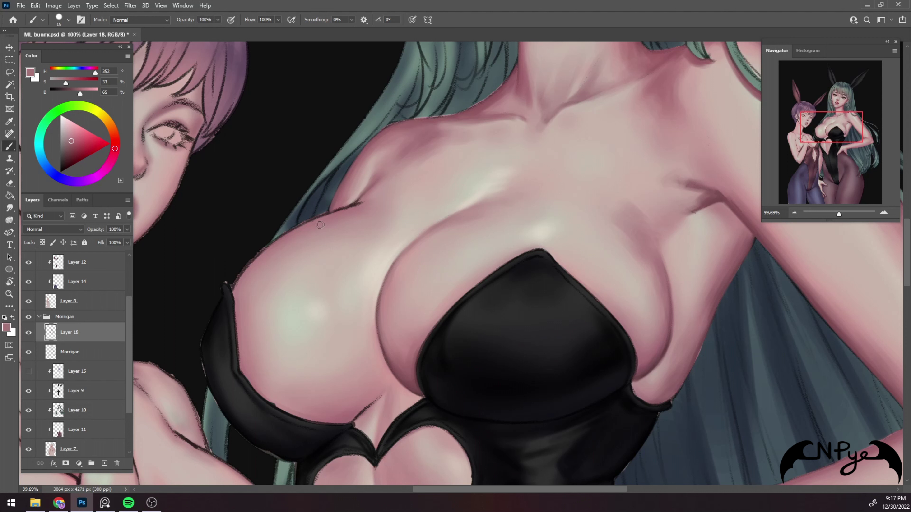
pyautogui.press('[')
pyautogui.keyDown('alt'); pyautogui.click(342, 210); pyautogui.keyUp('alt')
pyautogui.press(']')
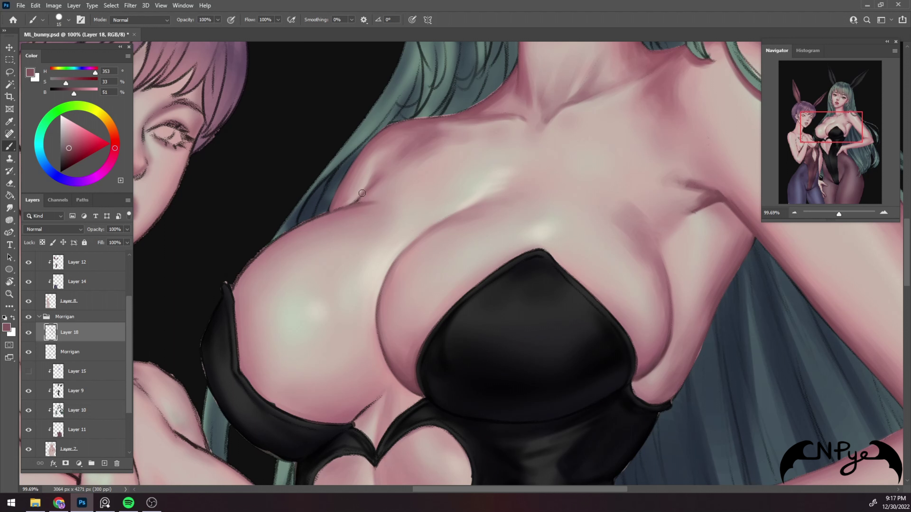
pyautogui.press(']')
pyautogui.press('[')
pyautogui.press('[')
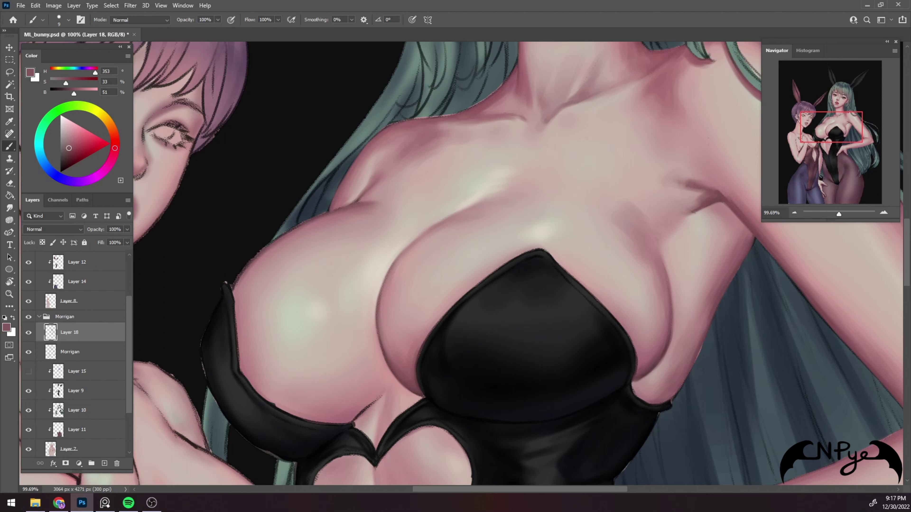
pyautogui.moveTo(234, 286); pyautogui.dragTo(240, 271)
# Darken and extend the shading along the upper chest fold with a 20–35 px brush
pyautogui.press(']')
pyautogui.press(']')
pyautogui.press(']')
pyautogui.press('[')
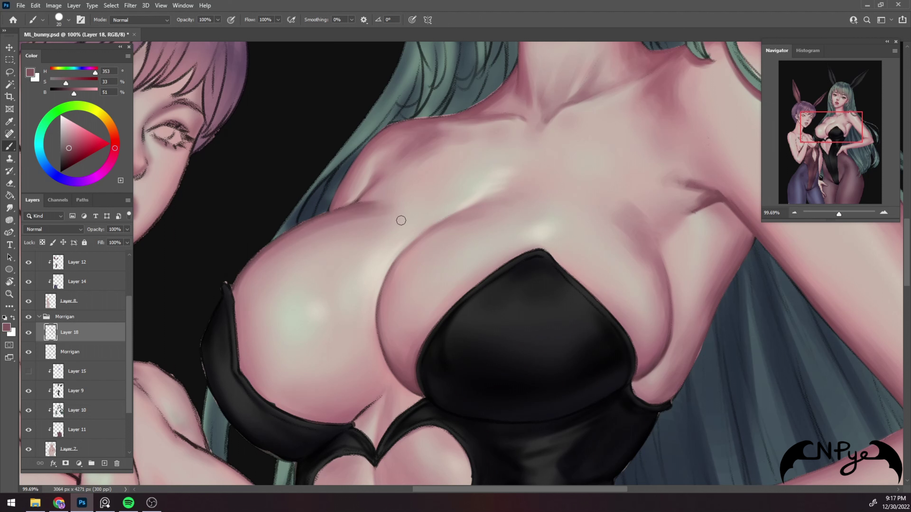
pyautogui.moveTo(400, 217); pyautogui.dragTo(363, 220)
pyautogui.keyDown('alt'); pyautogui.click(379, 190); pyautogui.keyUp('alt')
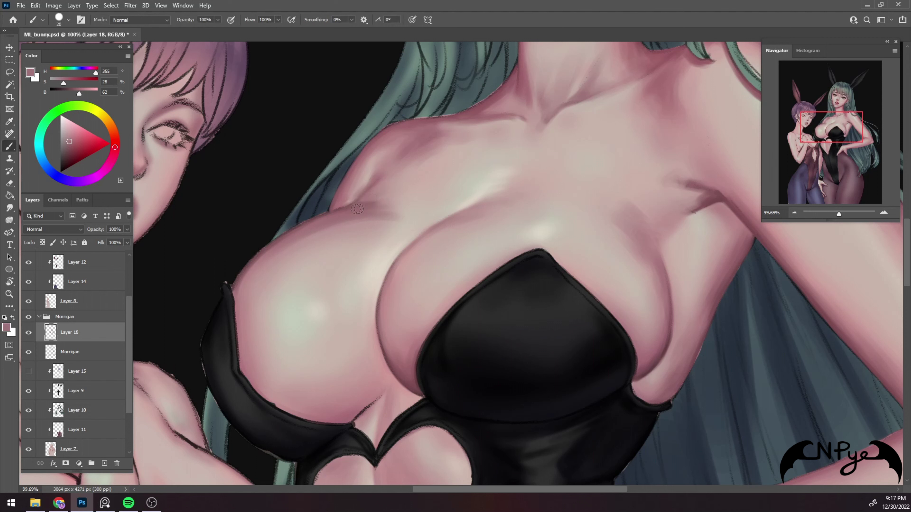
pyautogui.press(']')
pyautogui.press(']')
pyautogui.press(']')
pyautogui.moveTo(390, 204); pyautogui.dragTo(410, 215)
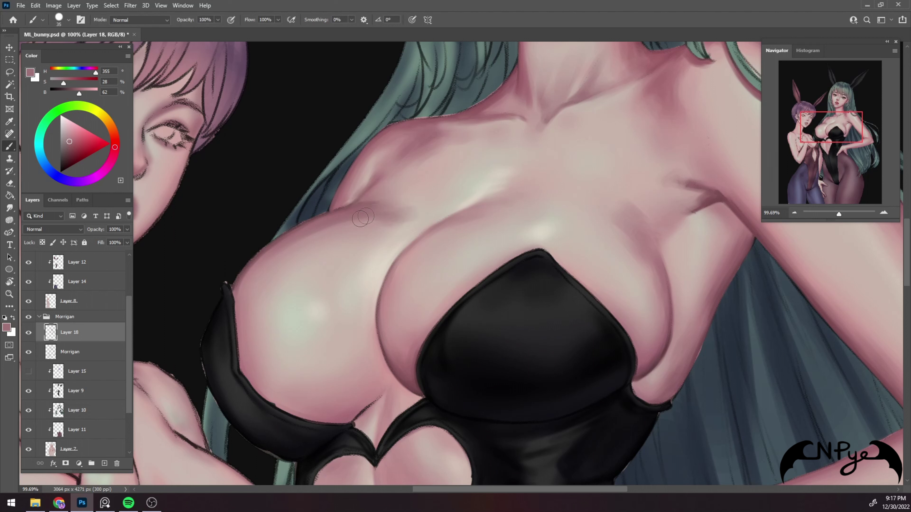
pyautogui.press(']')
# Sample lighter pink tones and paint a light highlight on the collarbone
pyautogui.keyDown('alt'); pyautogui.click(346, 214); pyautogui.keyUp('alt')
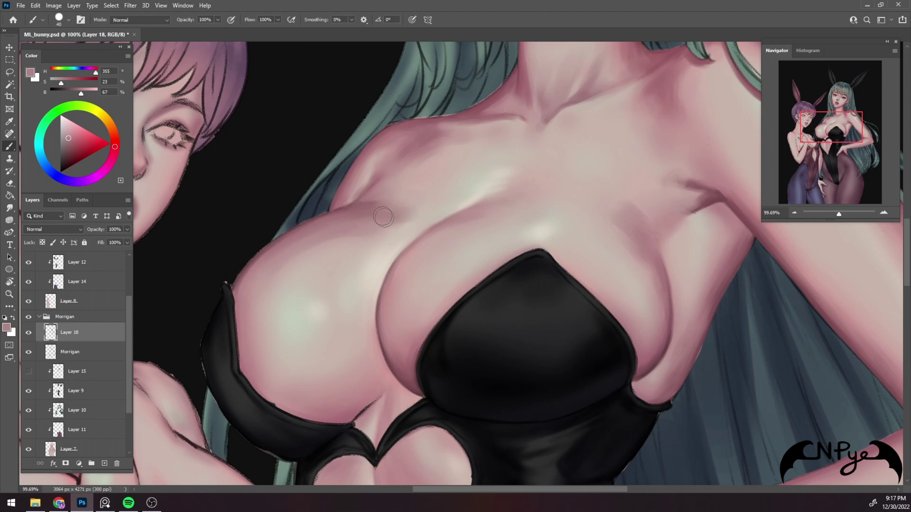
pyautogui.keyDown('alt'); pyautogui.click(472, 156); pyautogui.keyUp('alt')
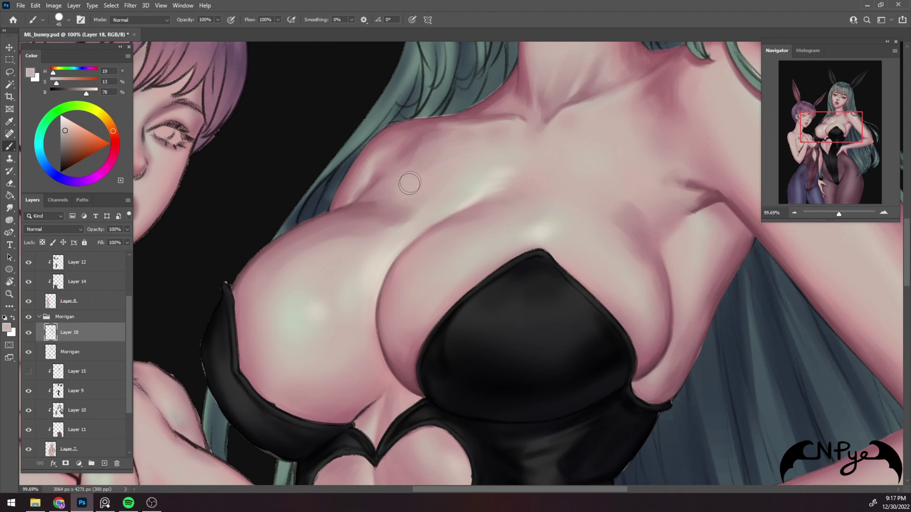
pyautogui.press('[')
pyautogui.press('[')
pyautogui.press('[')
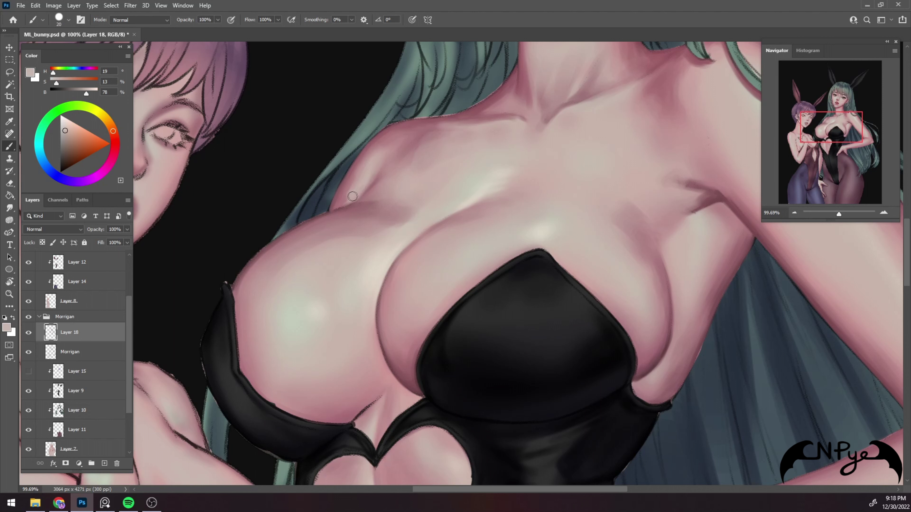
pyautogui.moveTo(355, 195); pyautogui.dragTo(366, 183)
pyautogui.keyDown('alt'); pyautogui.click(376, 224); pyautogui.keyUp('alt')
pyautogui.press(']')
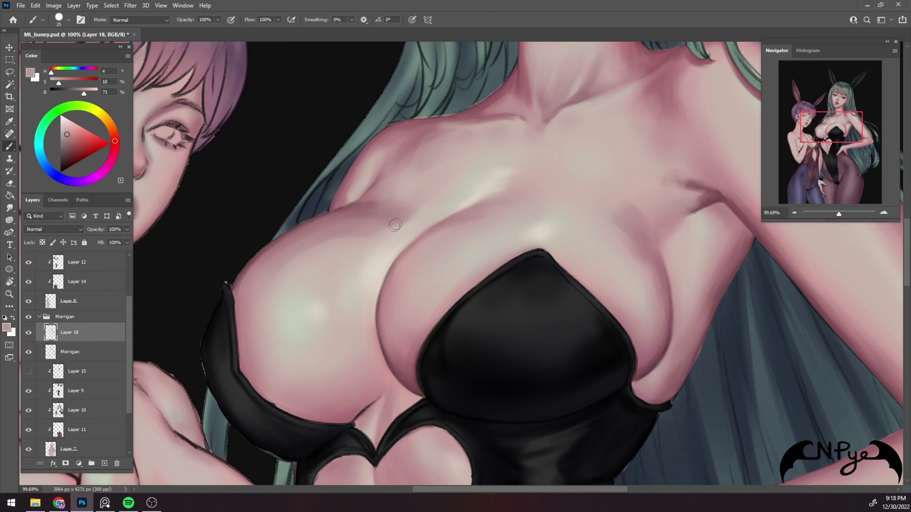
pyautogui.press(']')
pyautogui.keyDown('alt'); pyautogui.click(370, 241); pyautogui.keyUp('alt')
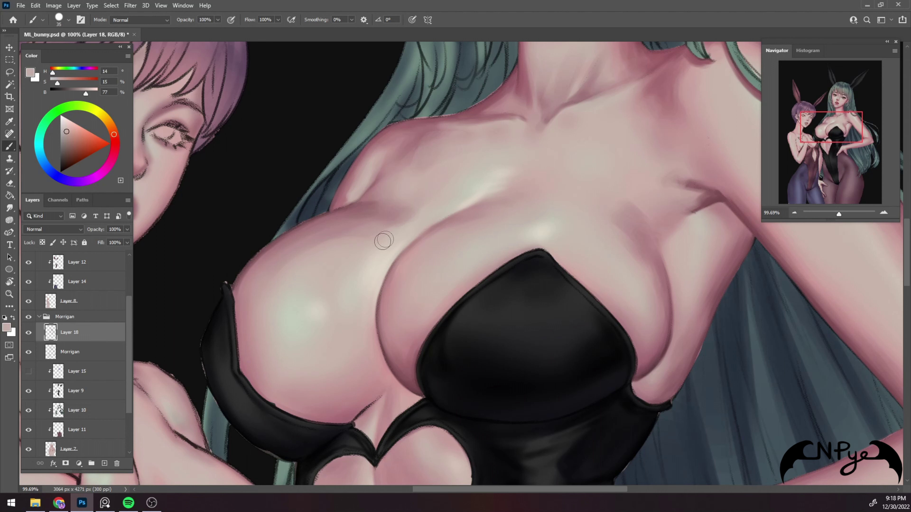
pyautogui.press(']')
# Sample dark red and deep shadow tones under the chest near the heart cutout
pyautogui.press('[')
pyautogui.press('[')
pyautogui.press('[')
pyautogui.keyDown('alt'); pyautogui.click(254, 254); pyautogui.keyUp('alt')
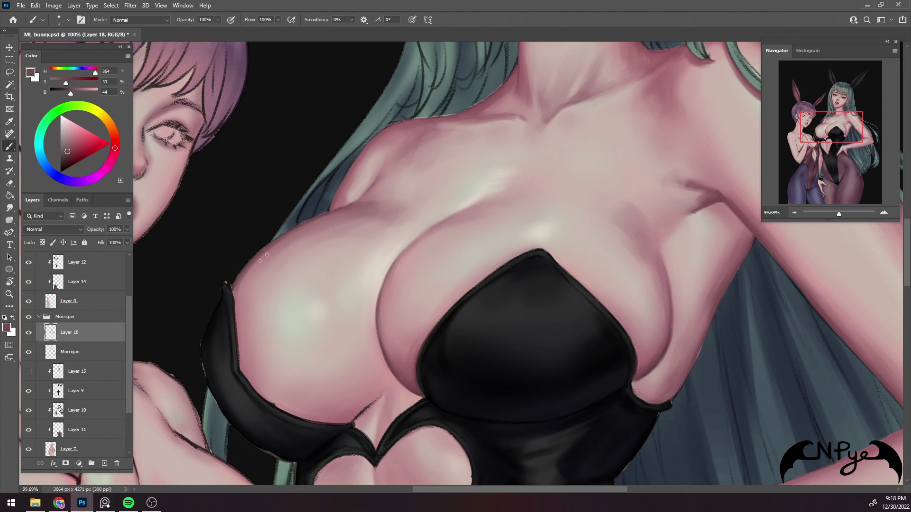
pyautogui.press(']')
pyautogui.press(']')
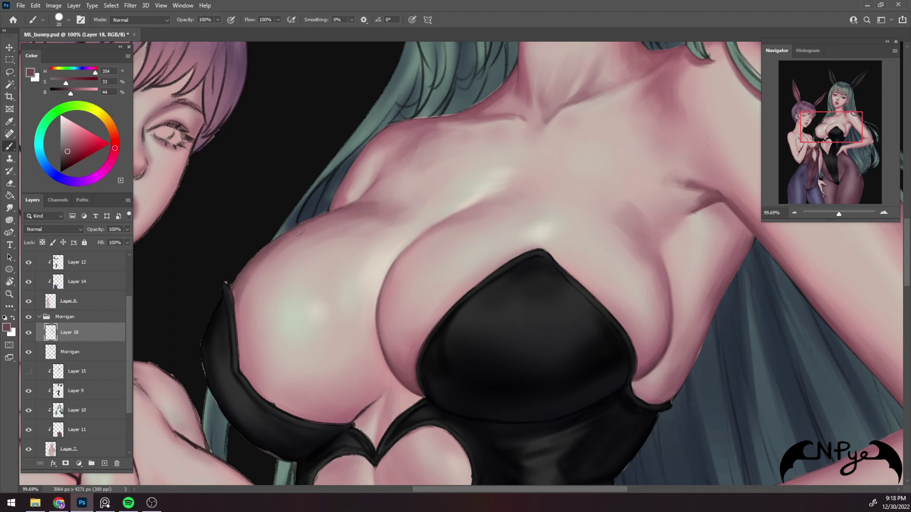
pyautogui.press(']')
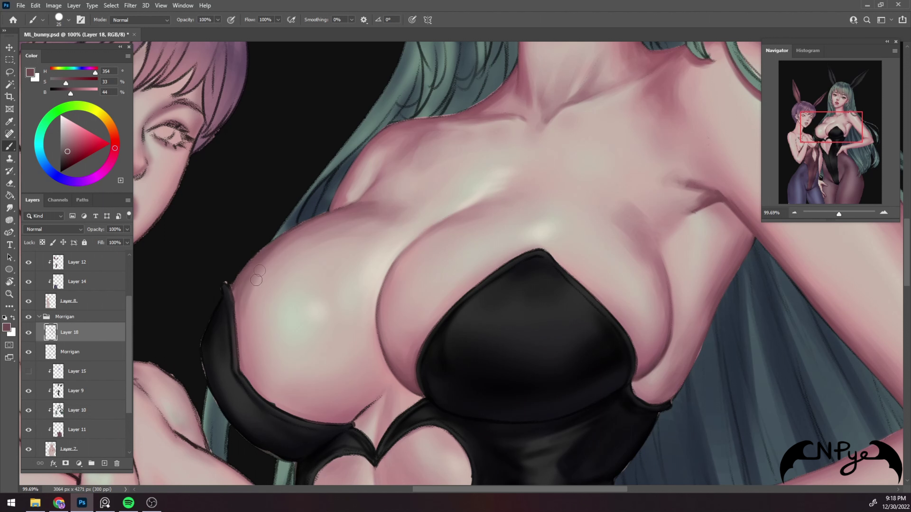
pyautogui.press(']')
pyautogui.moveTo(435, 255); pyautogui.dragTo(459, 168)
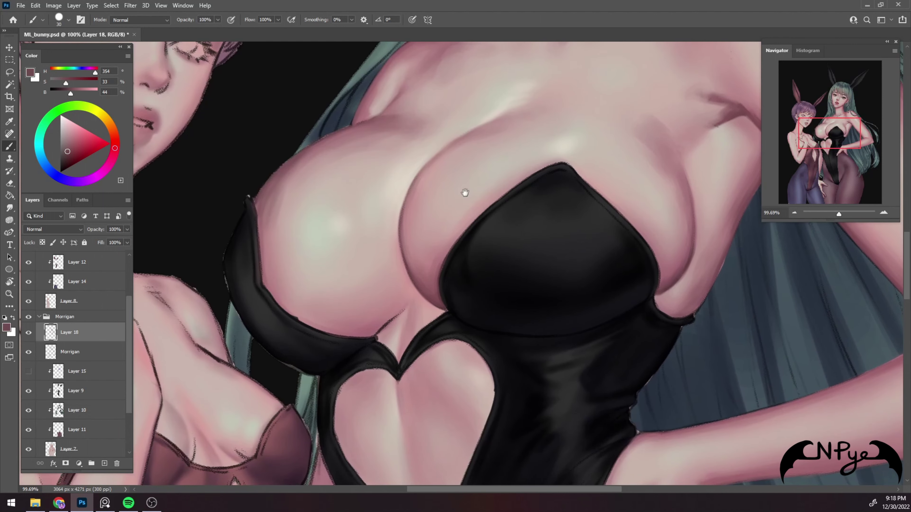
pyautogui.press('[')
pyautogui.press('[')
pyautogui.press('[')
pyautogui.press(']')
pyautogui.press(']')
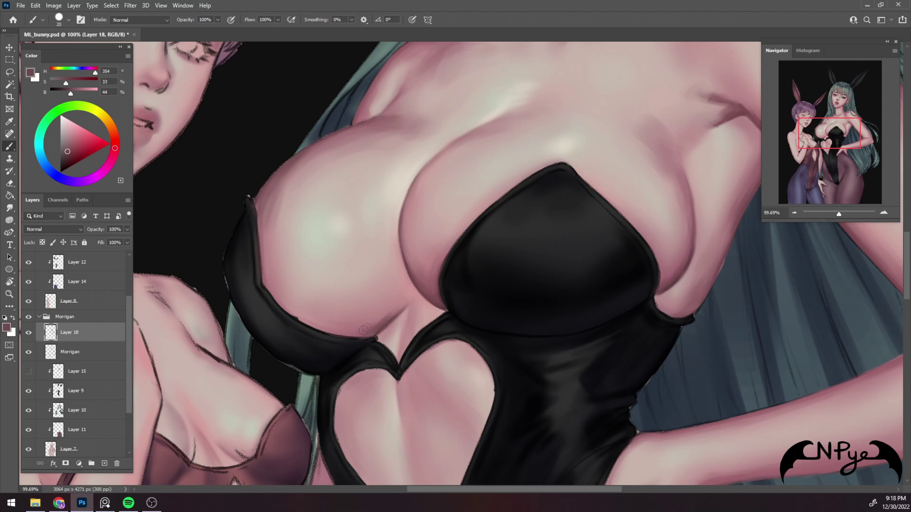
pyautogui.keyDown('alt'); pyautogui.click(385, 320); pyautogui.keyUp('alt')
pyautogui.press('[')
pyautogui.keyDown('alt'); pyautogui.click(379, 325); pyautogui.keyUp('alt')
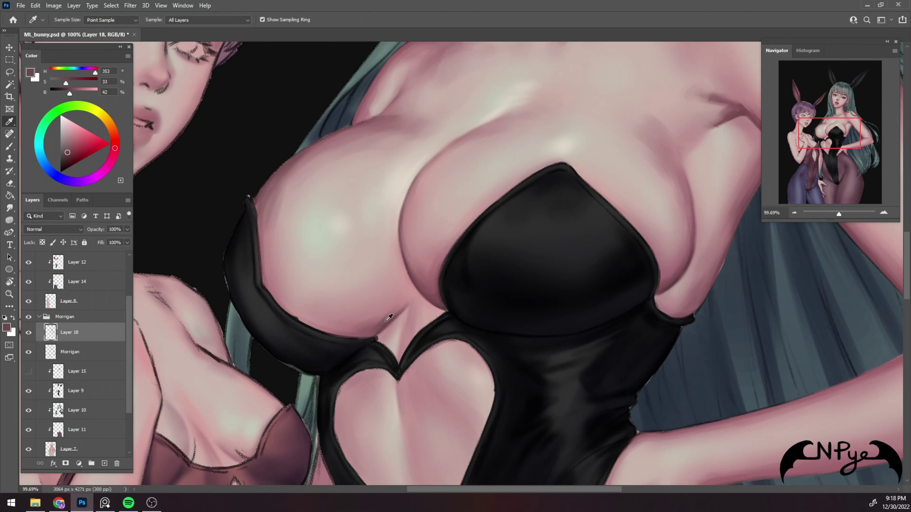
pyautogui.press('[')
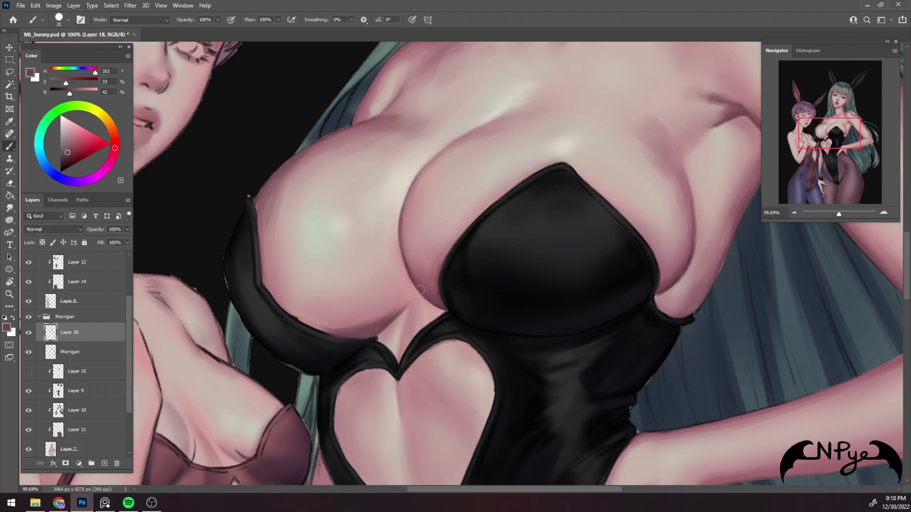
# Pick lighter and pale upper-chest tones with a 45 px brush, returning to the collarbones
pyautogui.press(']')
pyautogui.press('[')
pyautogui.keyDown('alt'); pyautogui.click(371, 309); pyautogui.keyUp('alt')
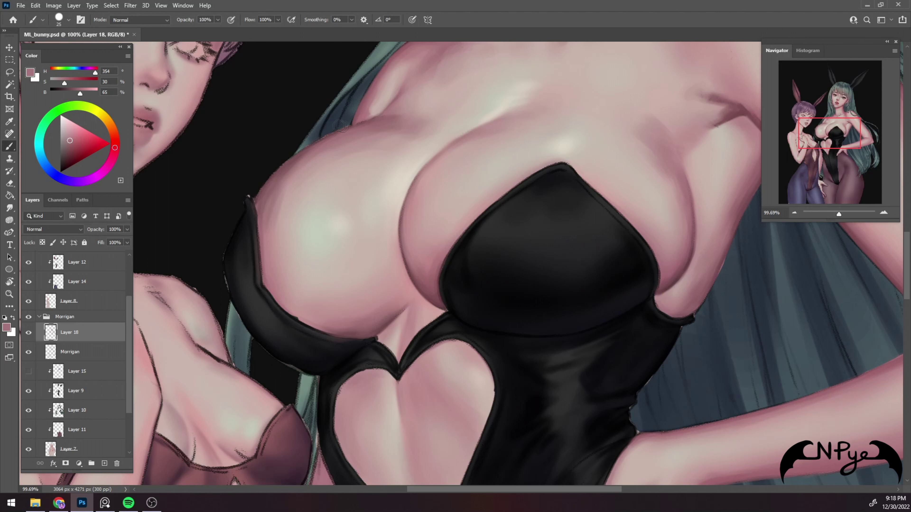
pyautogui.keyDown('alt'); pyautogui.click(307, 144); pyautogui.keyUp('alt')
pyautogui.press(']')
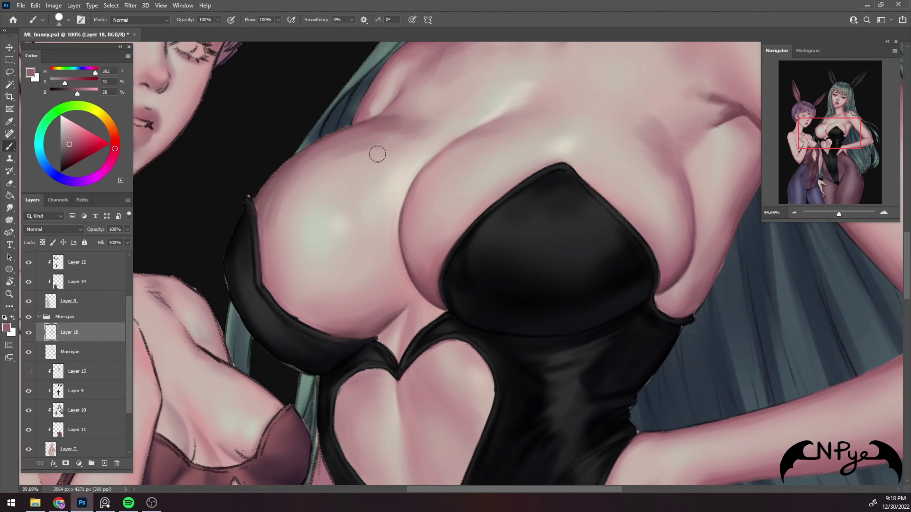
pyautogui.keyDown('alt'); pyautogui.click(369, 147); pyautogui.keyUp('alt')
pyautogui.press(']')
pyautogui.press(']')
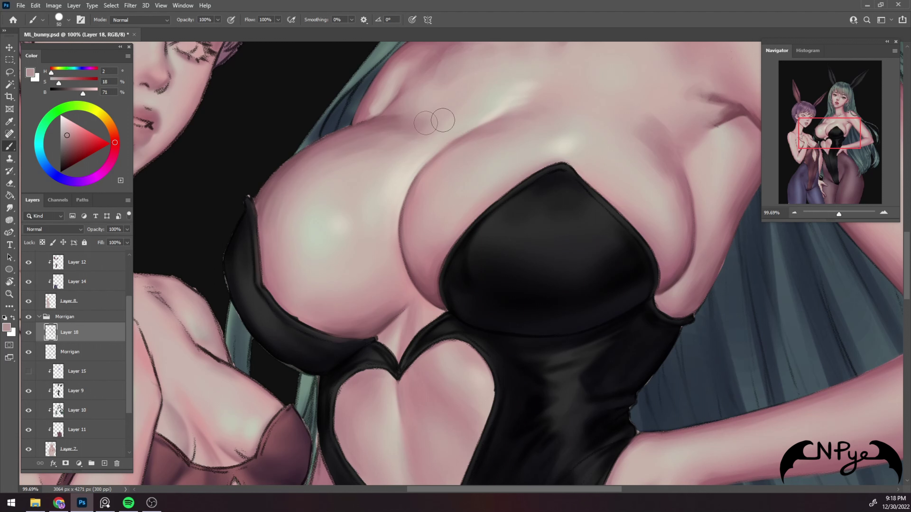
pyautogui.moveTo(533, 187); pyautogui.dragTo(516, 287)
pyautogui.press('[')
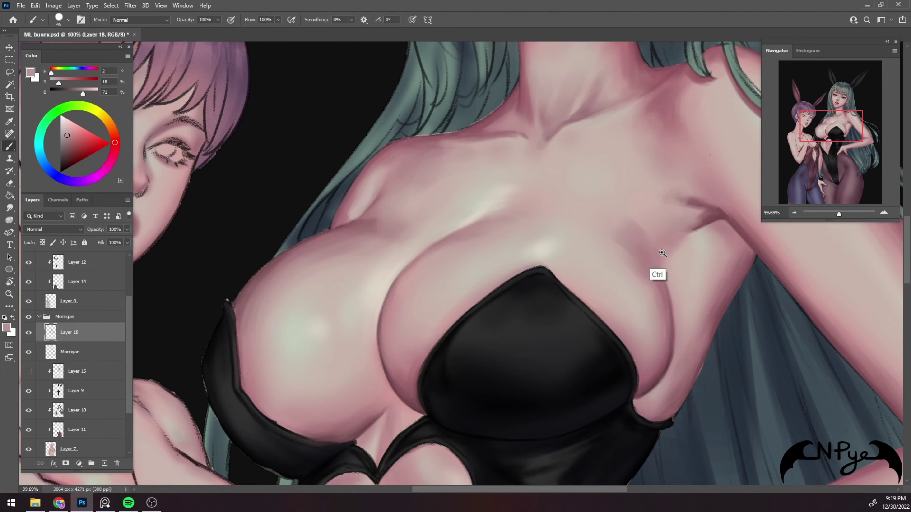
# Zoom out to both full figures, then pan and zoom into the hips and thighs
pyautogui.moveTo(664, 253); pyautogui.dragTo(651, 241)
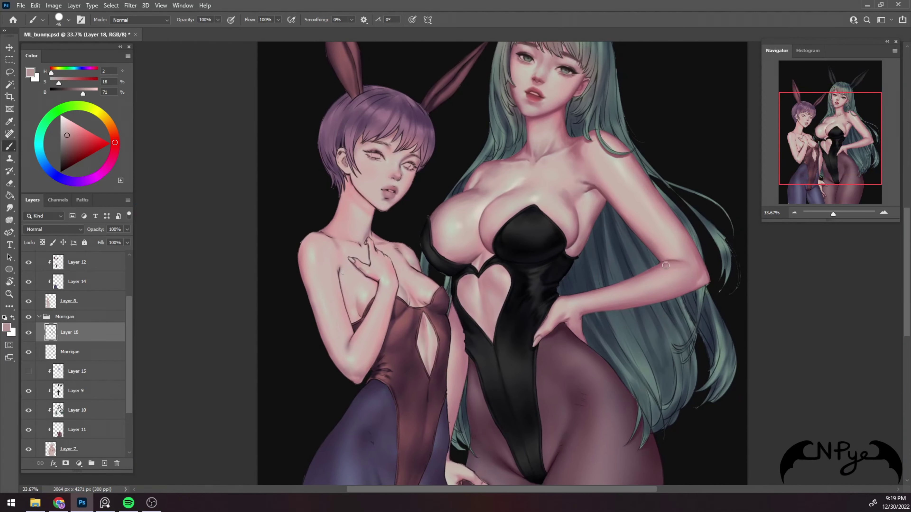
pyautogui.moveTo(641, 308); pyautogui.dragTo(600, 320)
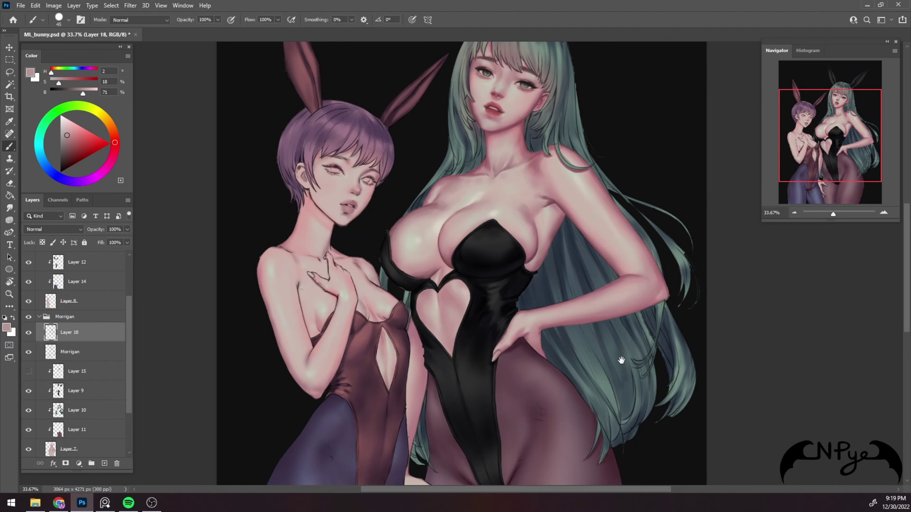
pyautogui.moveTo(622, 360); pyautogui.dragTo(638, 256)
pyautogui.scroll(1, 612, 341)
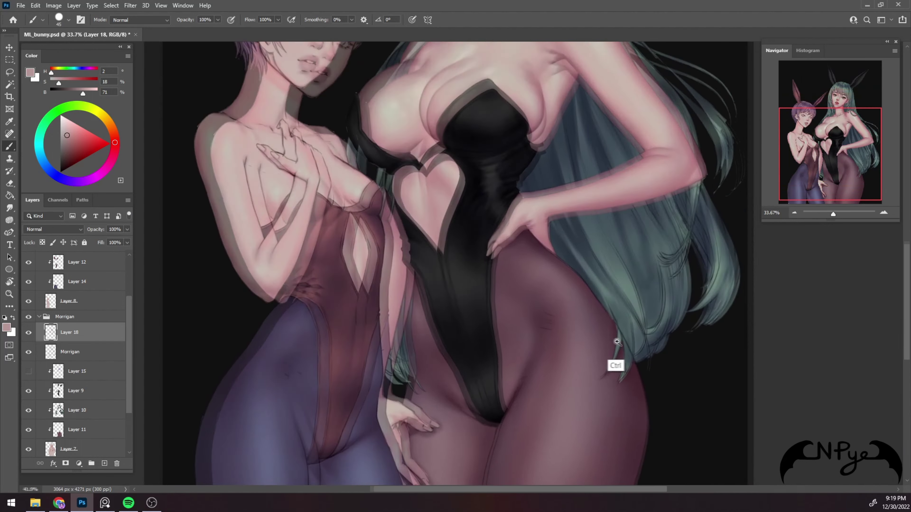
pyautogui.scroll(3, 610, 362)
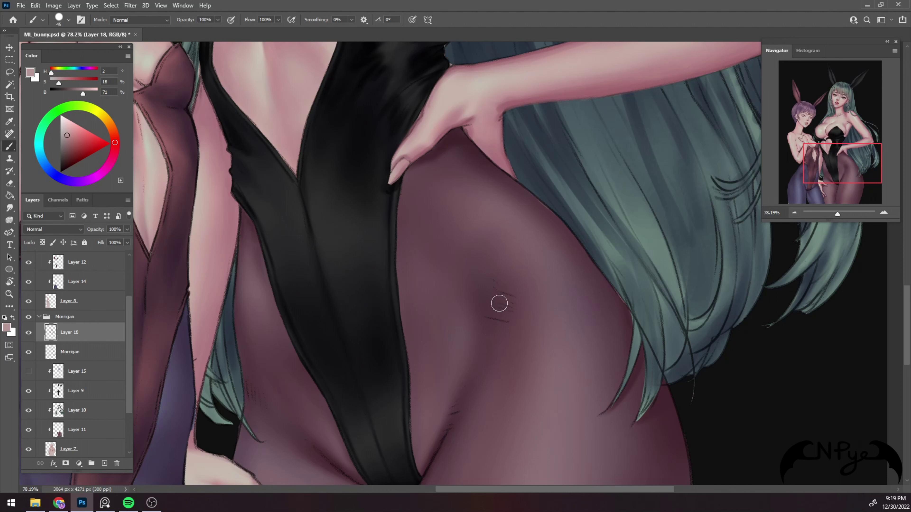
# Sample a dark tights shadow and paint a thin dark line along the hip crease
pyautogui.press('i')
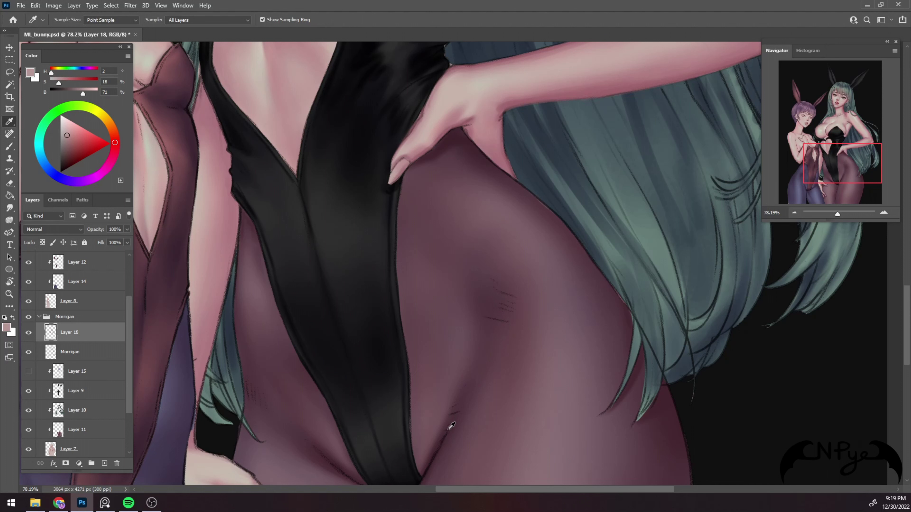
pyautogui.click(451, 426)
pyautogui.press('b')
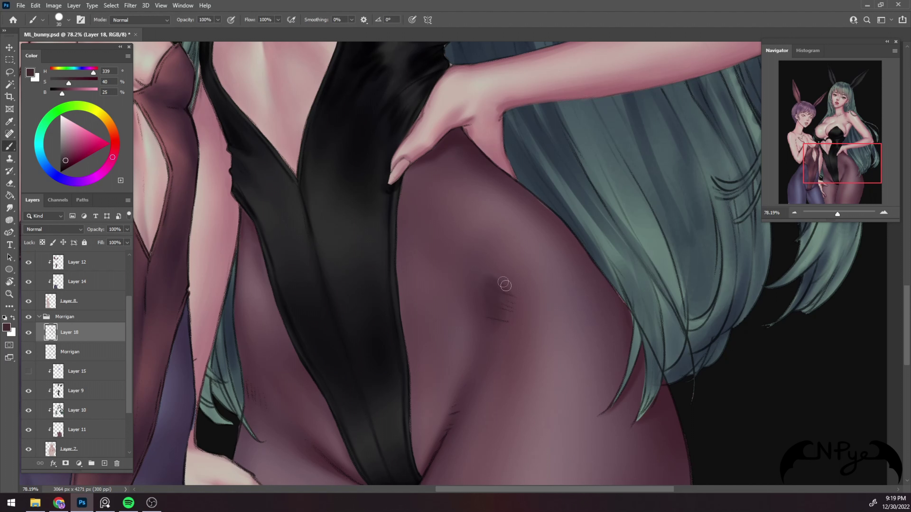
pyautogui.press('[')
pyautogui.press(']')
pyautogui.moveTo(558, 304); pyautogui.dragTo(565, 214)
pyautogui.press('[')
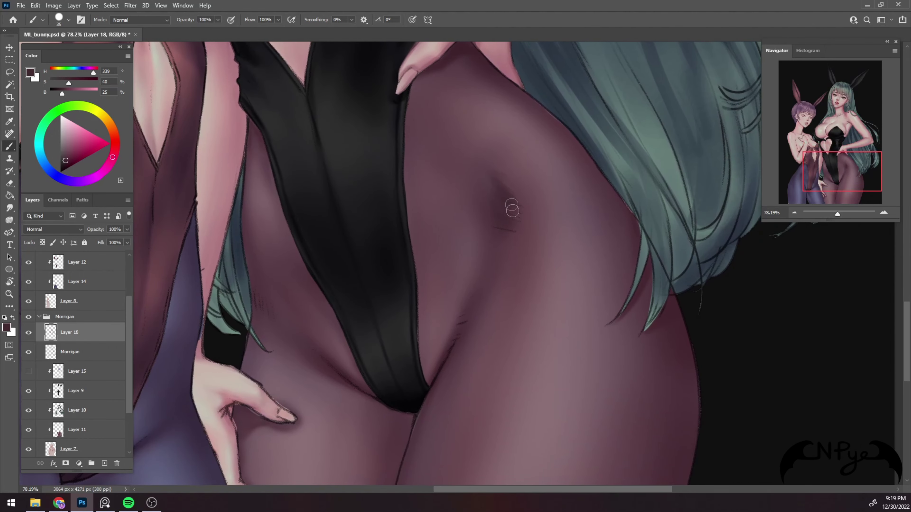
pyautogui.press('[')
pyautogui.press('[')
pyautogui.press('[')
pyautogui.moveTo(459, 335); pyautogui.dragTo(447, 355)
# Resample darker crease and lighter belly tones with a fine-tipped brush
pyautogui.keyDown('alt'); pyautogui.click(451, 350); pyautogui.keyUp('alt')
pyautogui.press('[')
pyautogui.keyDown('alt'); pyautogui.click(442, 340); pyautogui.keyUp('alt')
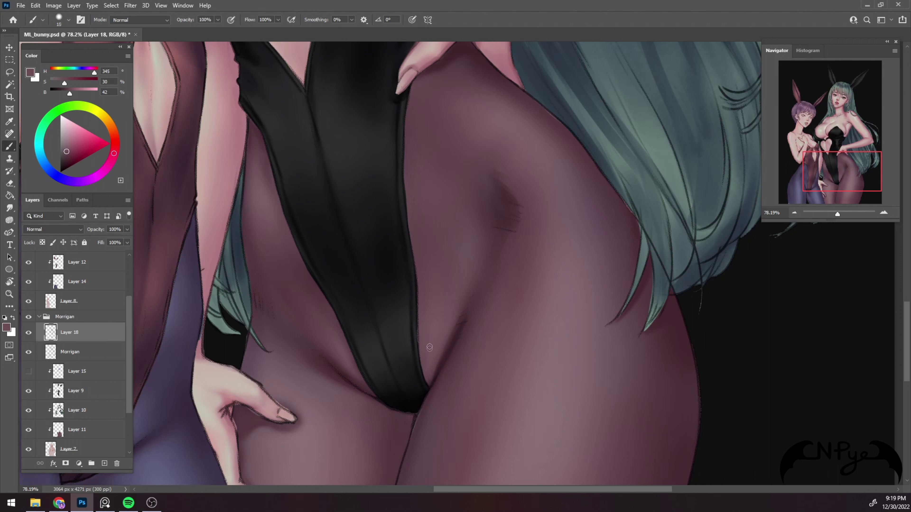
pyautogui.keyDown('alt'); pyautogui.click(444, 320); pyautogui.keyUp('alt')
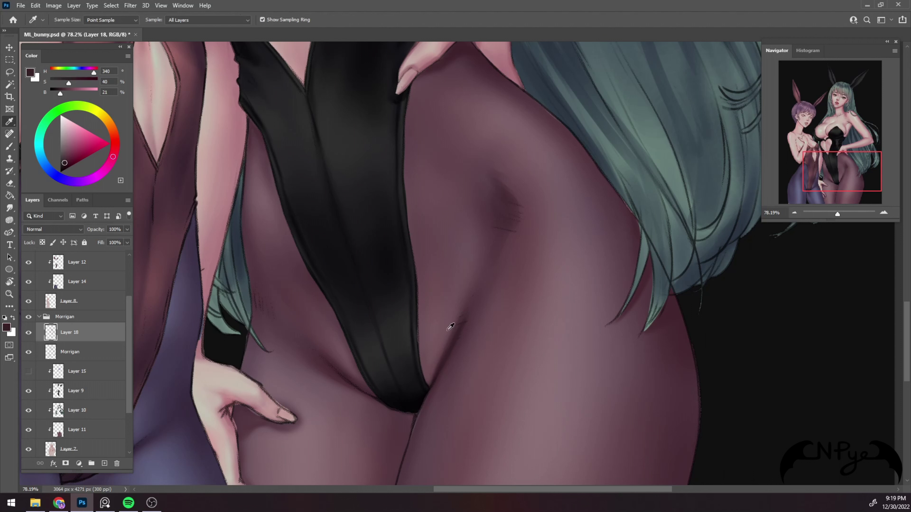
pyautogui.press('[')
pyautogui.keyDown('alt'); pyautogui.click(466, 321); pyautogui.keyUp('alt')
pyautogui.press(']')
pyautogui.press(']')
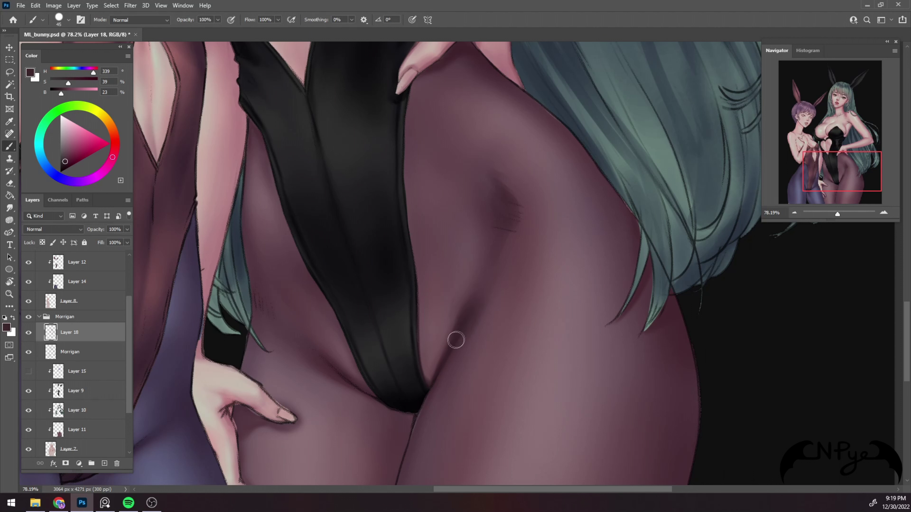
pyautogui.press(']')
# Soften the hatch marks and deepen the hip crease shadow
pyautogui.keyDown('alt'); pyautogui.click(490, 279); pyautogui.keyUp('alt')
pyautogui.press(']')
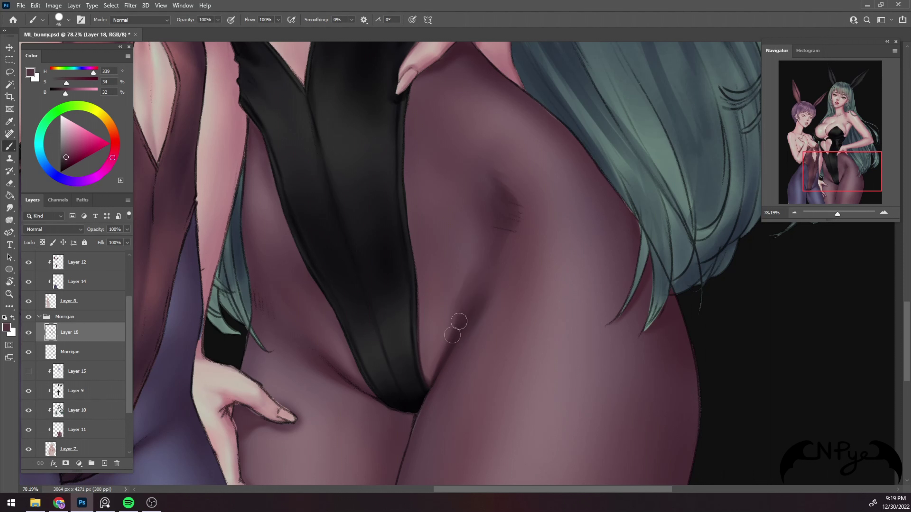
pyautogui.press(']')
pyautogui.moveTo(498, 204)
pyautogui.mouseDown()
pyautogui.moveTo(512, 213)
pyautogui.moveTo(509, 205)
pyautogui.moveTo(494, 236)
pyautogui.mouseUp()
pyautogui.keyDown('alt'); pyautogui.click(522, 198); pyautogui.keyUp('alt')
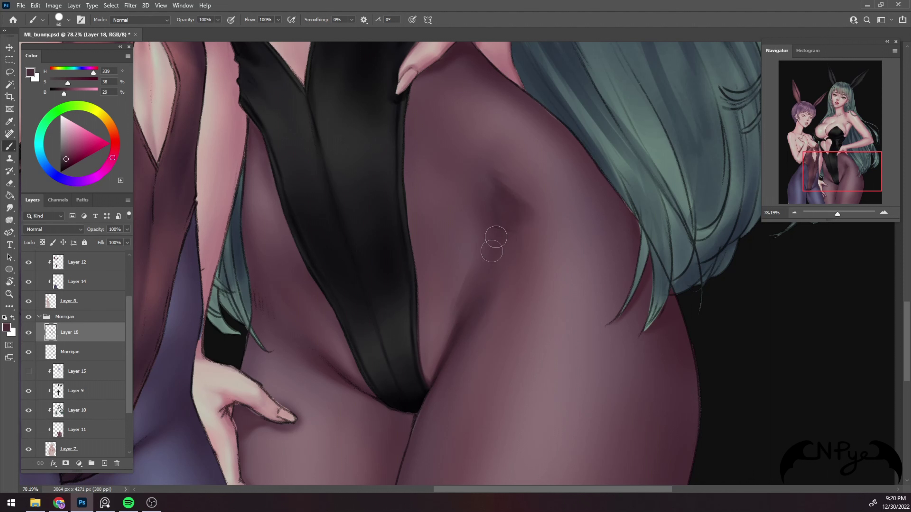
pyautogui.press(']')
pyautogui.moveTo(512, 249); pyautogui.dragTo(496, 224)
pyautogui.press('[')
pyautogui.press('[')
# Move down to the thighs and sample the thigh skin colour for finer strokes
pyautogui.moveTo(475, 391); pyautogui.dragTo(502, 211)
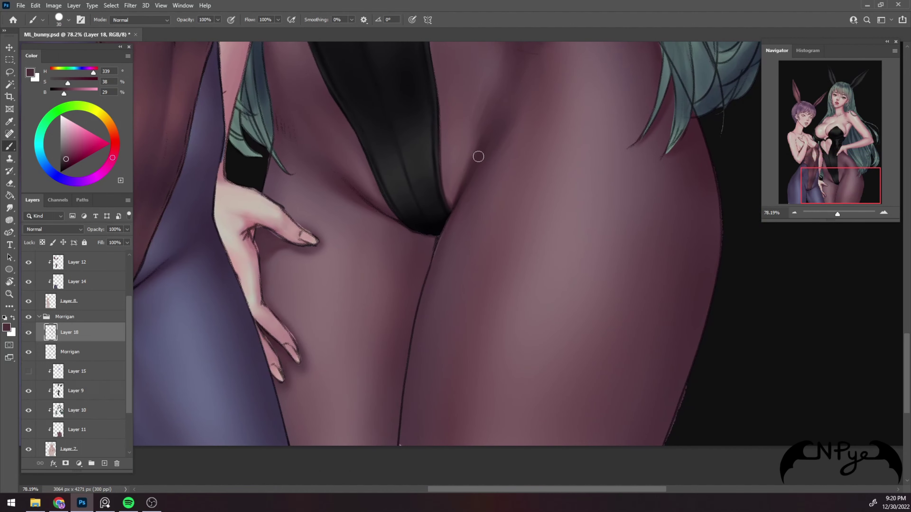
pyautogui.press('i')
pyautogui.keyDown('alt'); pyautogui.click(355, 191); pyautogui.keyUp('alt')
pyautogui.press('[')
pyautogui.moveTo(129, 300); pyautogui.dragTo(129, 254)
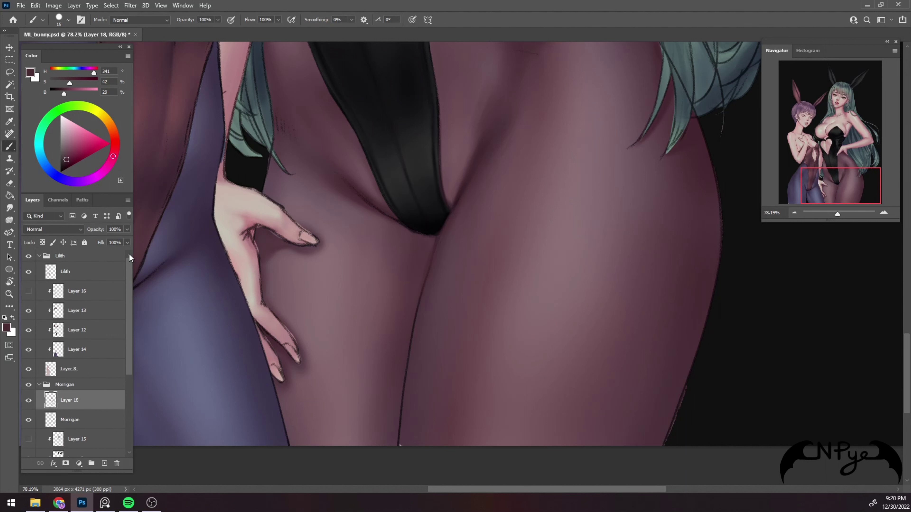
# Hide the Lilith figure and sample the thigh skin tone at the outer hip edge
pyautogui.click(29, 256)
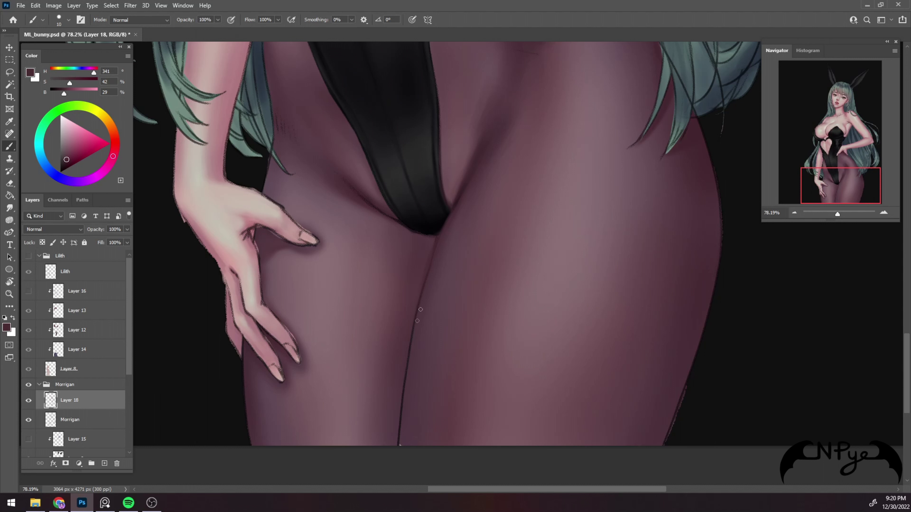
pyautogui.keyDown('alt'); pyautogui.click(426, 284); pyautogui.keyUp('alt')
pyautogui.press(']')
pyautogui.press(']')
pyautogui.moveTo(642, 292)
pyautogui.mouseDown()
pyautogui.moveTo(625, 311)
pyautogui.moveTo(493, 313)
pyautogui.mouseUp()
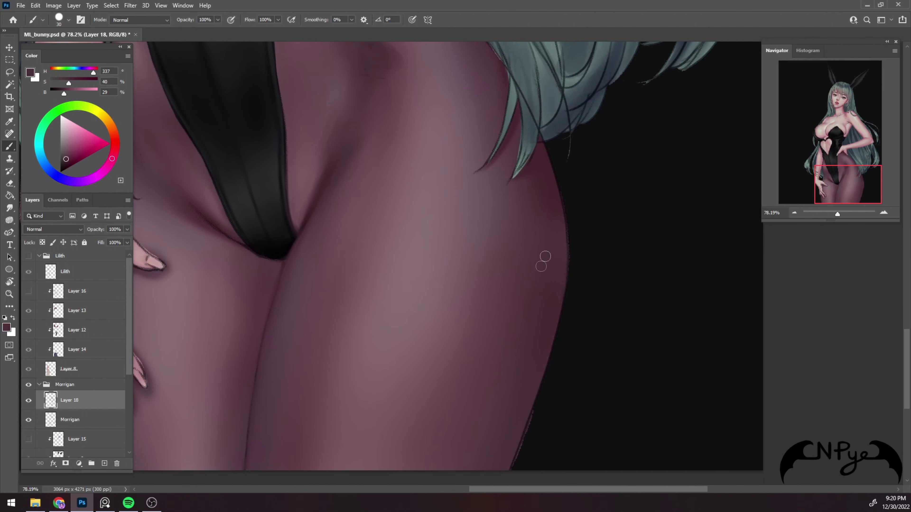
pyautogui.press('[')
pyautogui.press('[')
# Smooth the outer hip and thigh edge with a darker sampled skin tone
pyautogui.press(']')
pyautogui.keyDown('alt'); pyautogui.click(543, 158); pyautogui.keyUp('alt')
pyautogui.press('[')
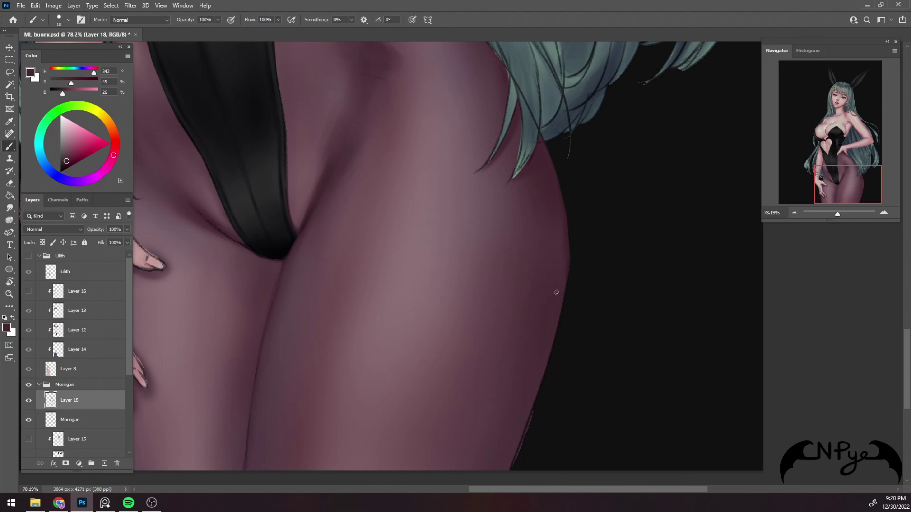
pyautogui.press(']')
pyautogui.press(']')
pyautogui.press('[')
pyautogui.press('[')
pyautogui.moveTo(559, 350); pyautogui.dragTo(568, 280)
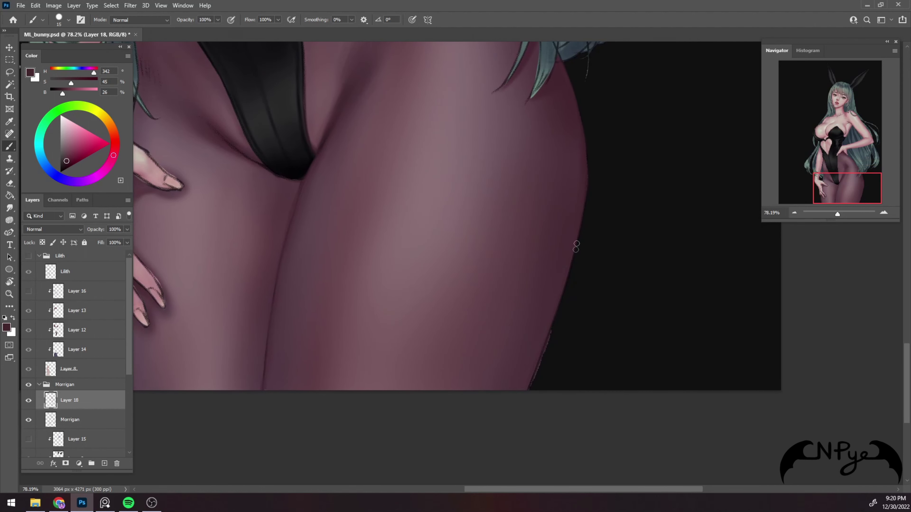
pyautogui.press(']')
pyautogui.press(']')
pyautogui.press(']')
pyautogui.press('[')
pyautogui.moveTo(535, 90); pyautogui.dragTo(549, 222)
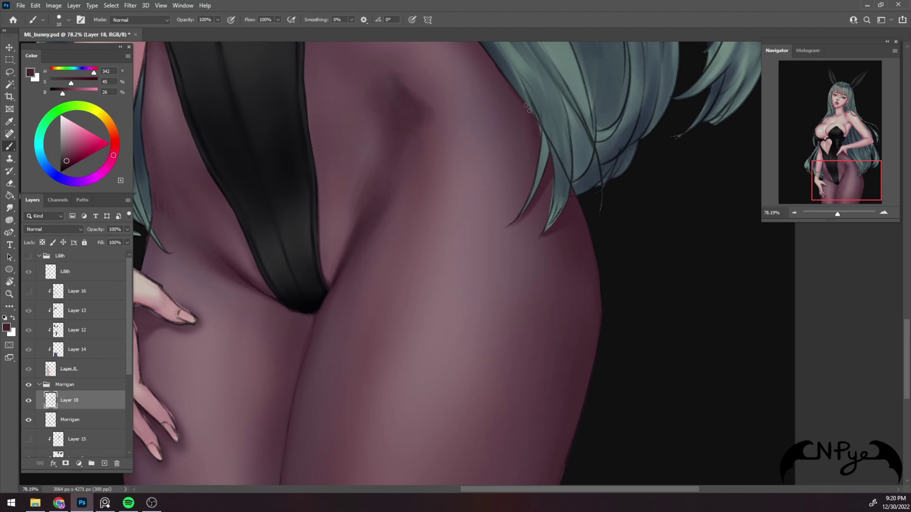
# Blend the shading around the waist, hip crease and upper hip
pyautogui.moveTo(542, 146)
pyautogui.mouseDown()
pyautogui.moveTo(573, 193)
pyautogui.moveTo(522, 153)
pyautogui.mouseUp()
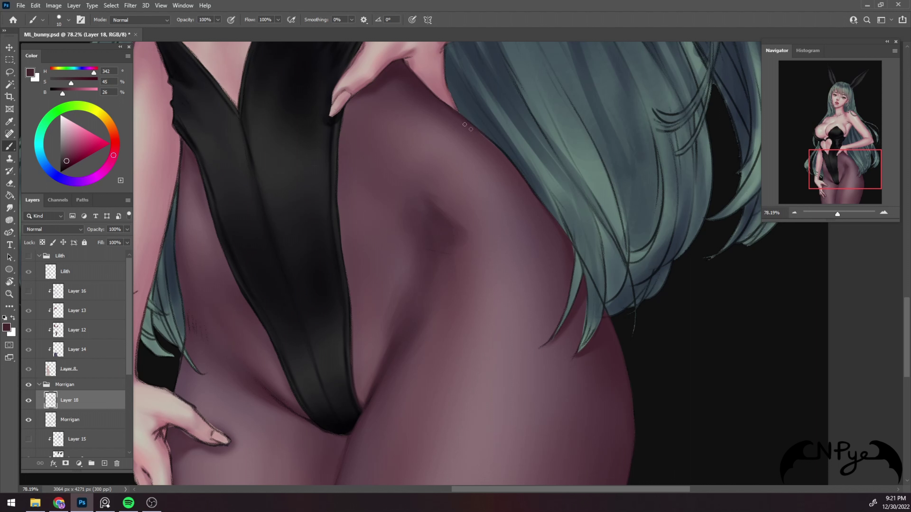
pyautogui.press(']')
pyautogui.press(']')
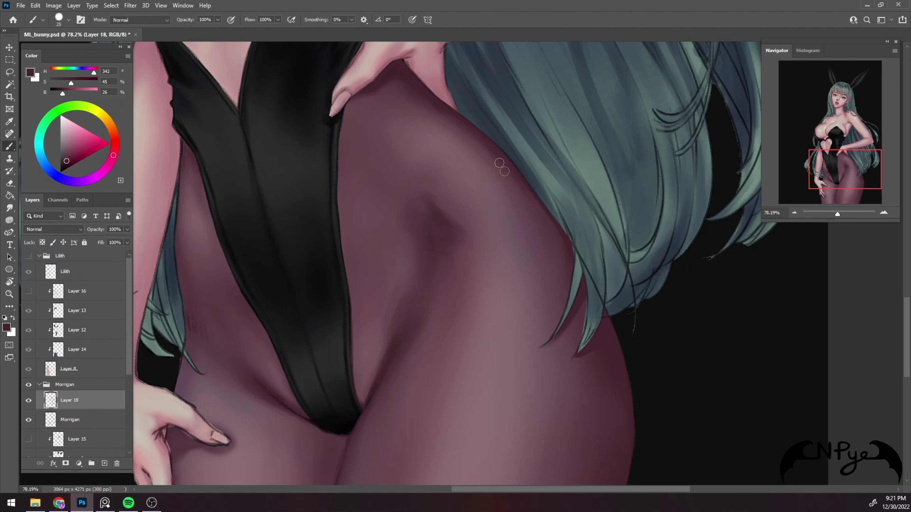
pyautogui.press('[')
pyautogui.press('[')
pyautogui.press(']')
pyautogui.press(']')
pyautogui.press(']')
pyautogui.moveTo(549, 248); pyautogui.dragTo(573, 277)
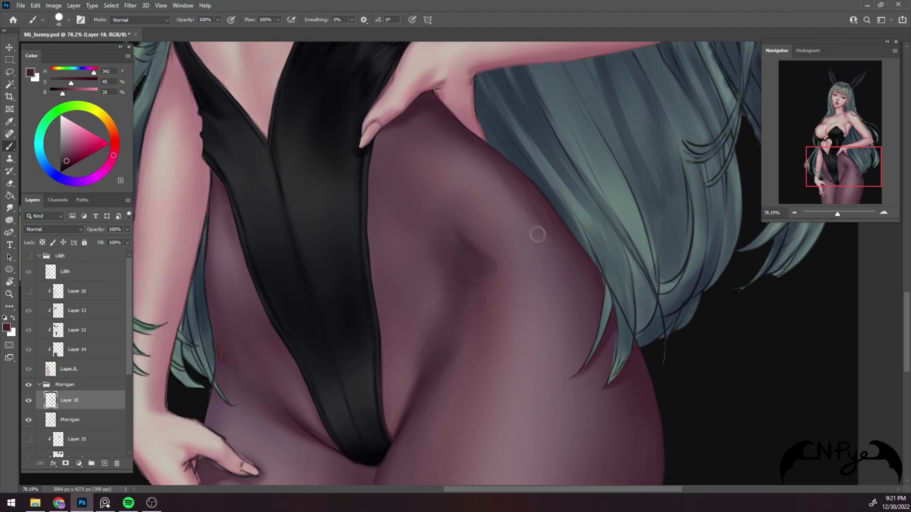
pyautogui.press(']')
pyautogui.press(']')
pyautogui.press(']')
pyautogui.press(']')
pyautogui.press(']')
pyautogui.press('[')
pyautogui.press('[')
pyautogui.press('[')
pyautogui.press(']')
pyautogui.press(']')
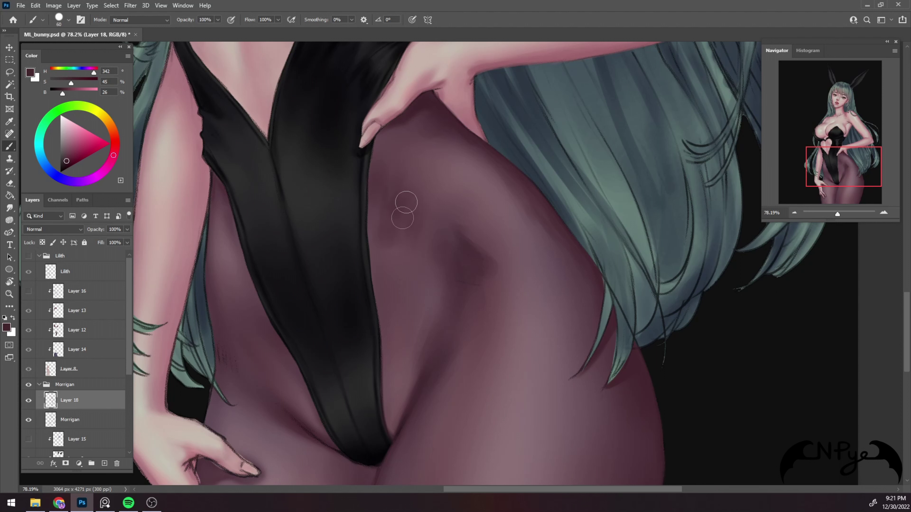
# Sample lighter, darker shadow and pale highlight tones from the hip skin
pyautogui.keyDown('alt'); pyautogui.click(397, 190); pyautogui.keyUp('alt')
pyautogui.press(']')
pyautogui.press(']')
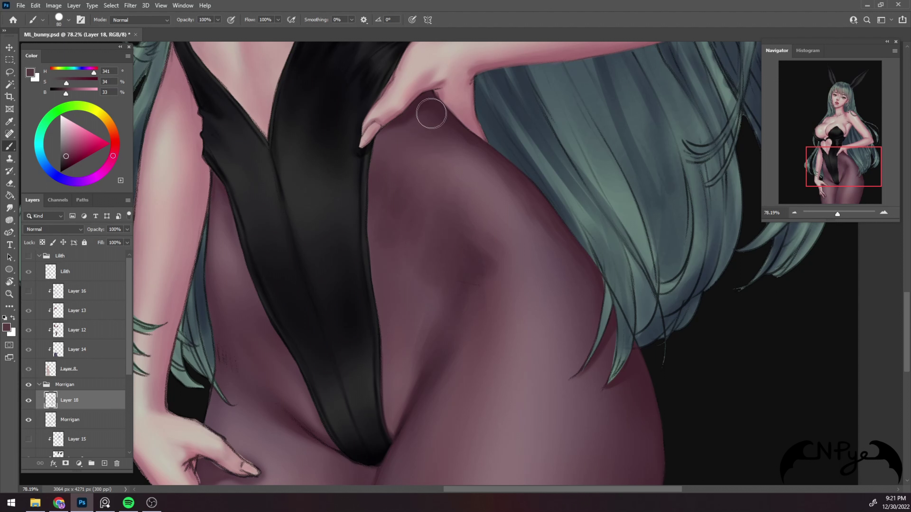
pyautogui.keyDown('alt'); pyautogui.click(435, 121); pyautogui.keyUp('alt')
pyautogui.press('[')
pyautogui.press('[')
pyautogui.press('[')
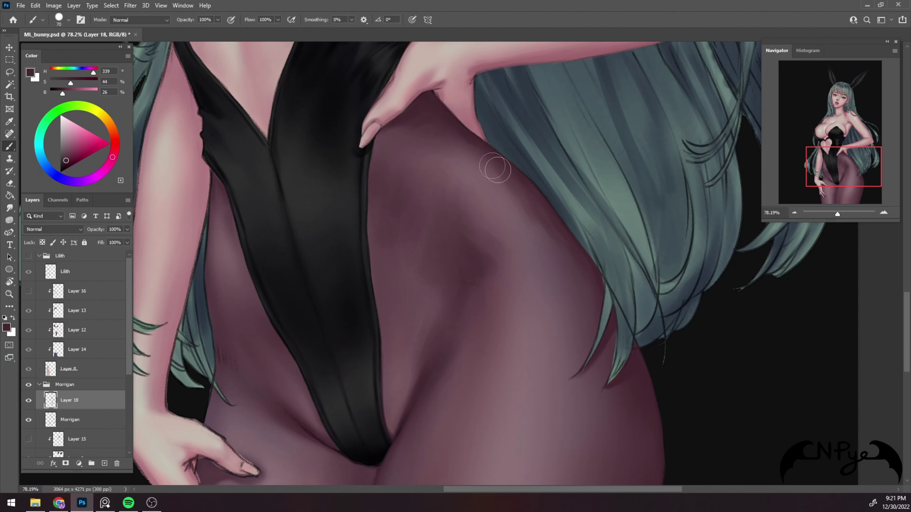
pyautogui.press('i')
pyautogui.click(493, 186)
pyautogui.press('b')
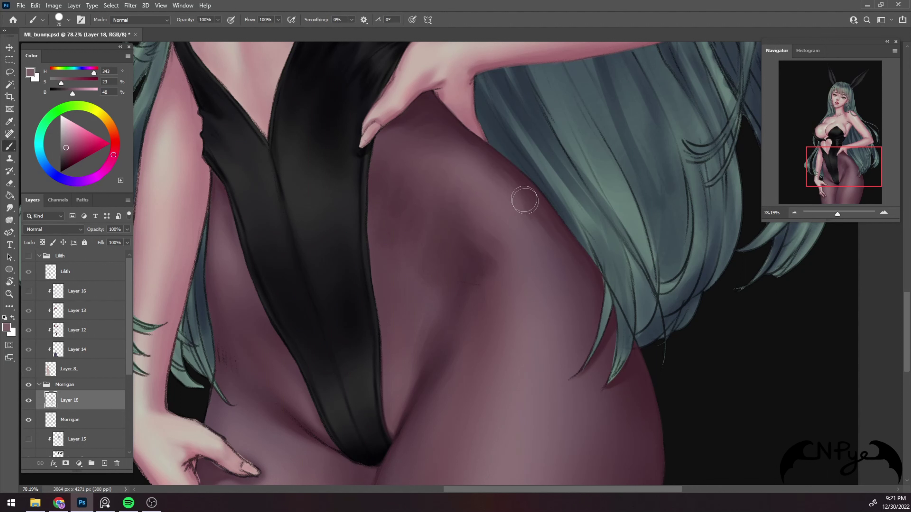
# Blend the lower hip with a sampled mid skin tone
pyautogui.moveTo(585, 297); pyautogui.dragTo(579, 187)
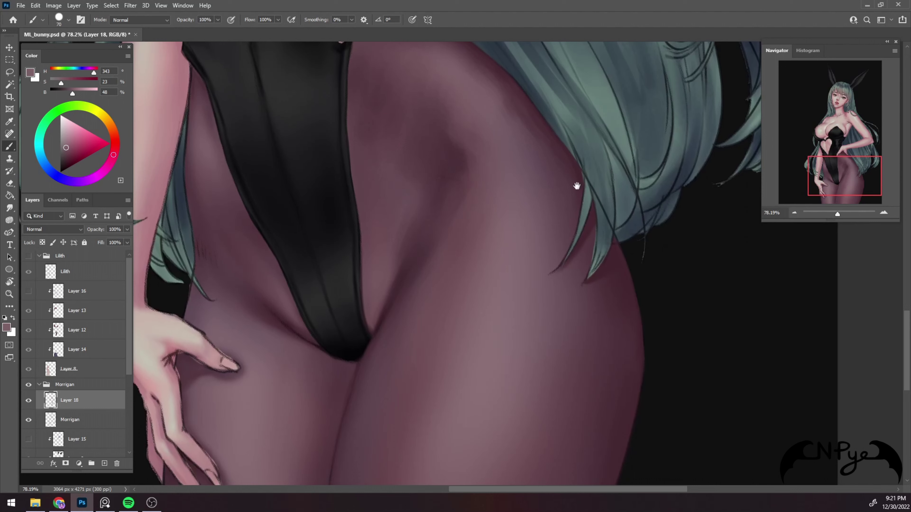
pyautogui.keyDown('alt'); pyautogui.click(511, 91); pyautogui.keyUp('alt')
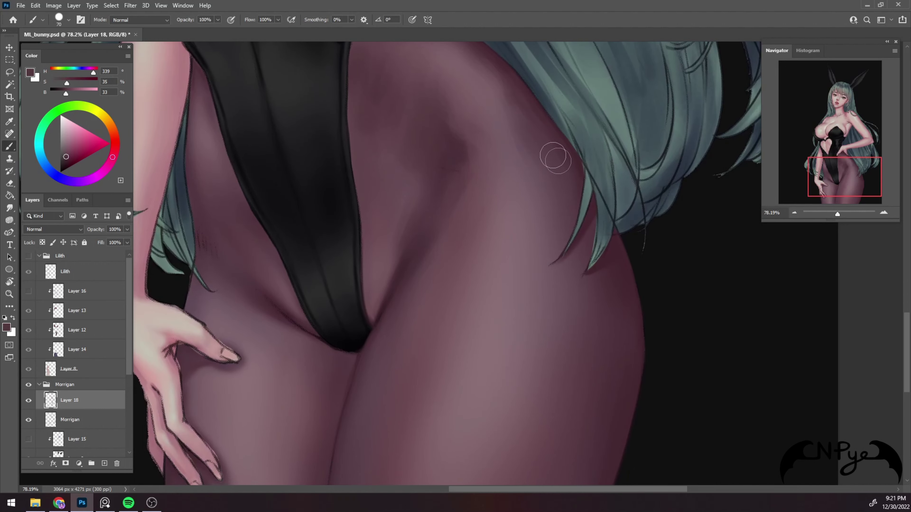
pyautogui.press('[')
pyautogui.press(']')
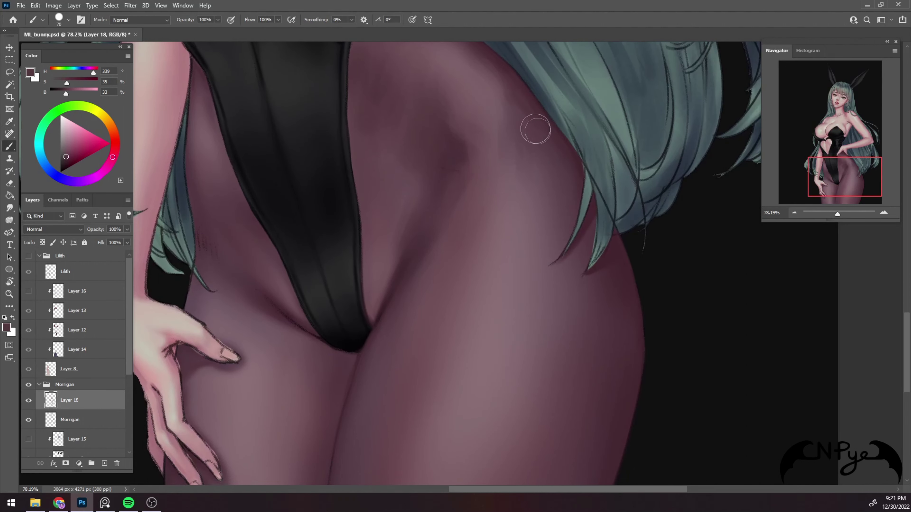
pyautogui.press(']')
# Move down the thighs and add wide soft shading with a darker thigh shadow tone
pyautogui.moveTo(572, 318); pyautogui.dragTo(577, 223)
pyautogui.moveTo(620, 301); pyautogui.dragTo(612, 203)
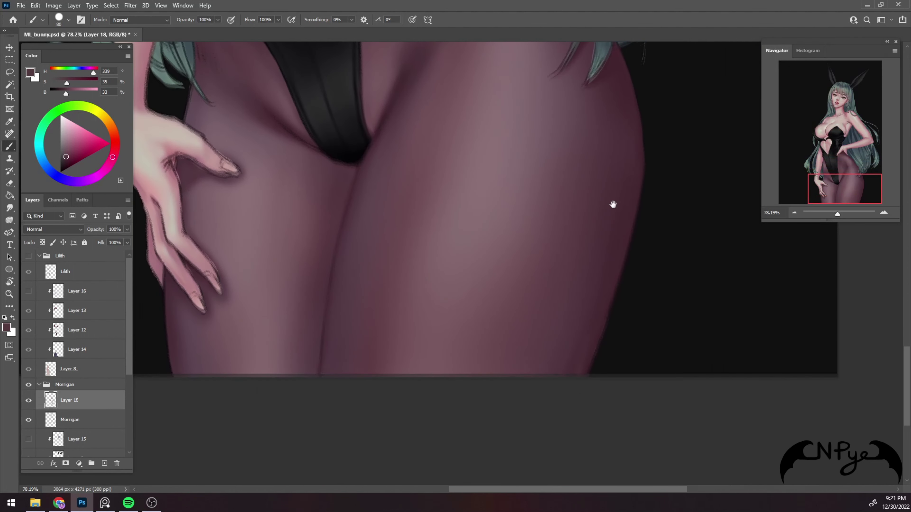
pyautogui.press('[')
pyautogui.press(']')
pyautogui.press(']')
pyautogui.keyDown('alt'); pyautogui.click(596, 335); pyautogui.keyUp('alt')
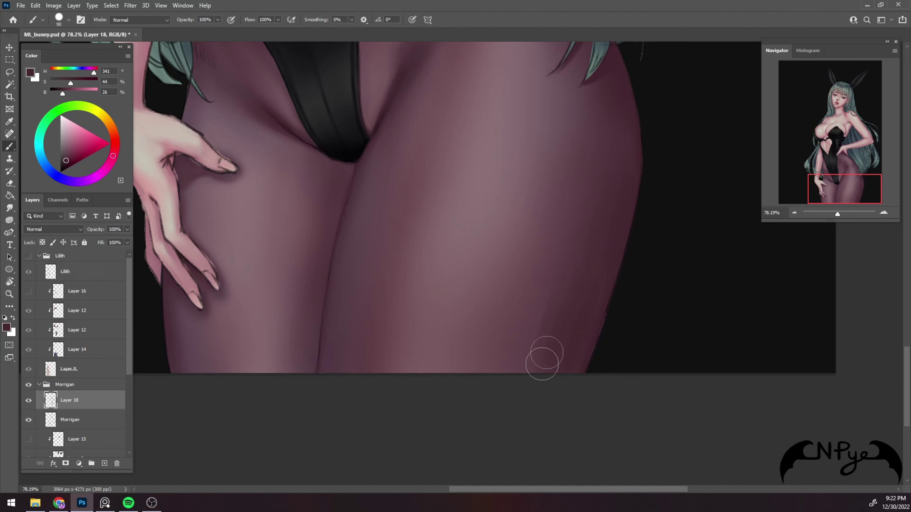
pyautogui.press(']')
pyautogui.press(']')
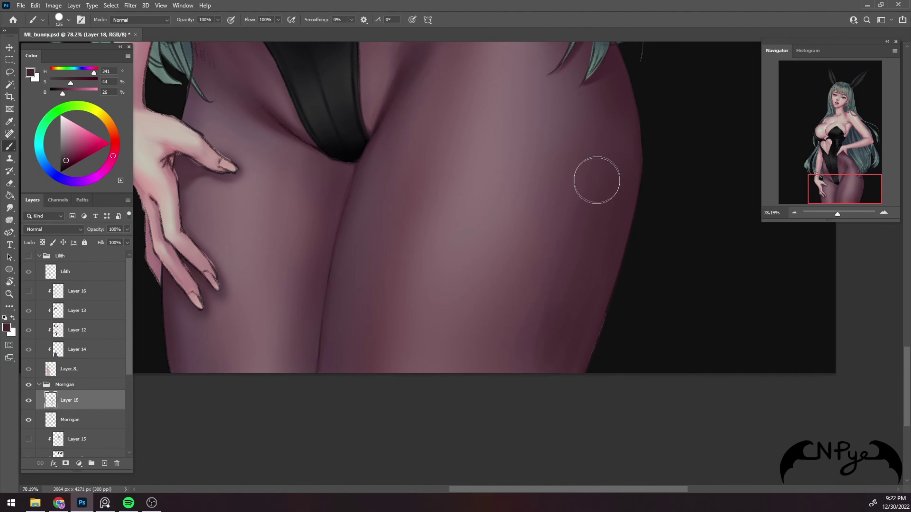
pyautogui.press('[')
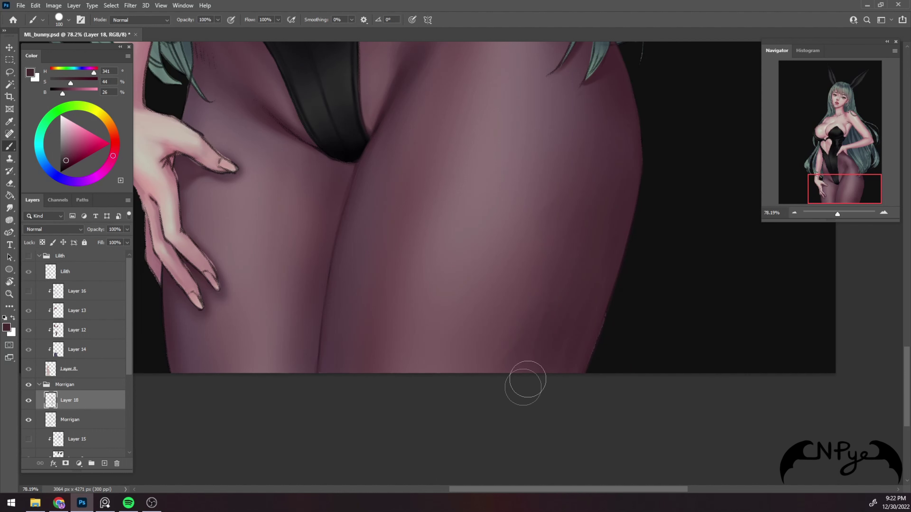
pyautogui.moveTo(451, 369); pyautogui.dragTo(518, 411)
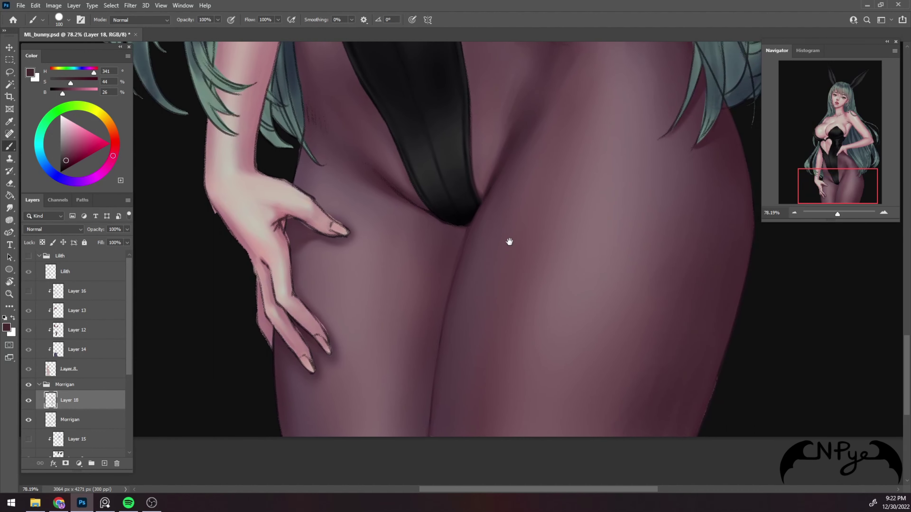
# Sample mid, lighter and darker skin tones from the thigh and hip, resizing the brush down to about 15
pyautogui.scroll(3, 505, 242)
pyautogui.keyDown('alt'); pyautogui.click(449, 306); pyautogui.keyUp('alt')
pyautogui.press('[')
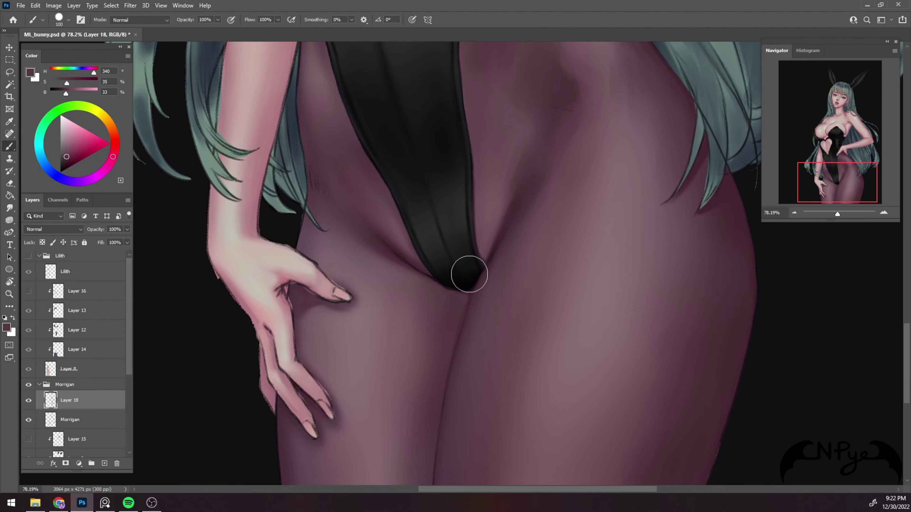
pyautogui.press('[')
pyautogui.press('[')
pyautogui.press('[')
pyautogui.press('[')
pyautogui.press('[')
pyautogui.press('[')
pyautogui.press(']')
pyautogui.keyDown('alt'); pyautogui.click(388, 230); pyautogui.keyUp('alt')
pyautogui.press('[')
pyautogui.press('[')
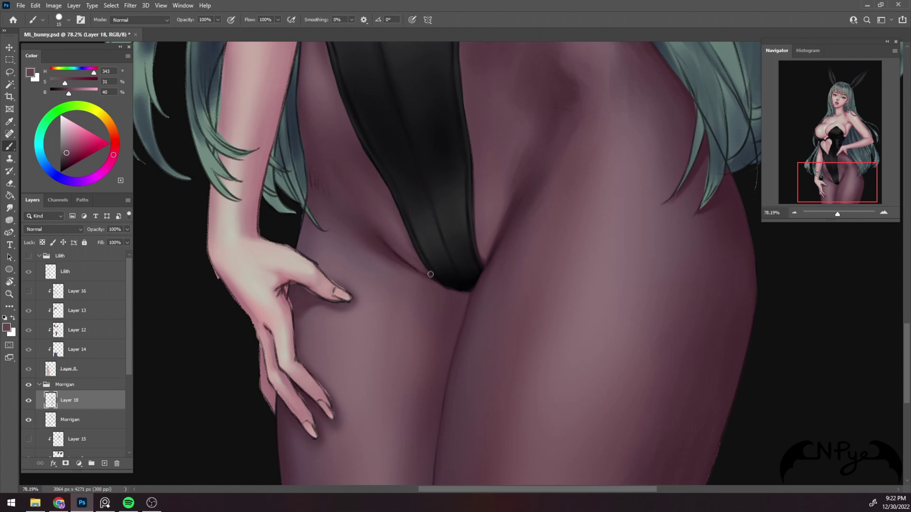
pyautogui.press('[')
pyautogui.keyDown('alt'); pyautogui.click(400, 220); pyautogui.keyUp('alt')
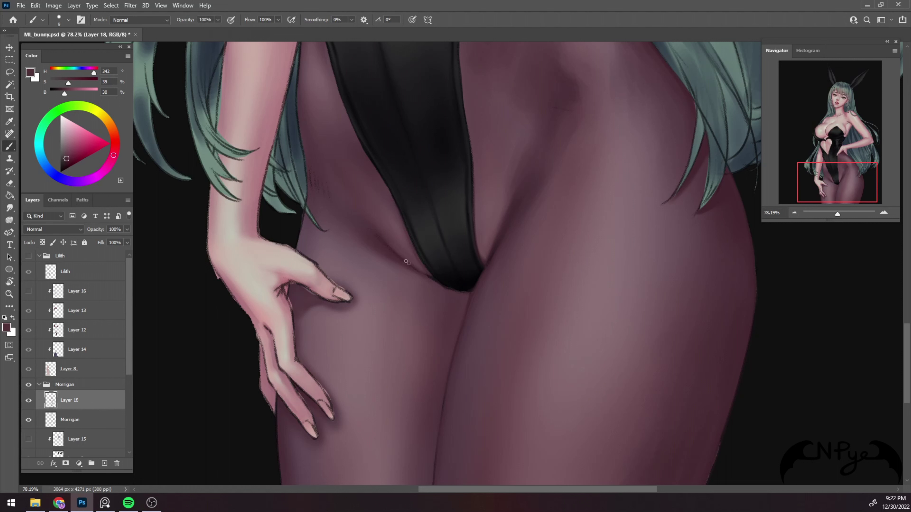
pyautogui.press(']')
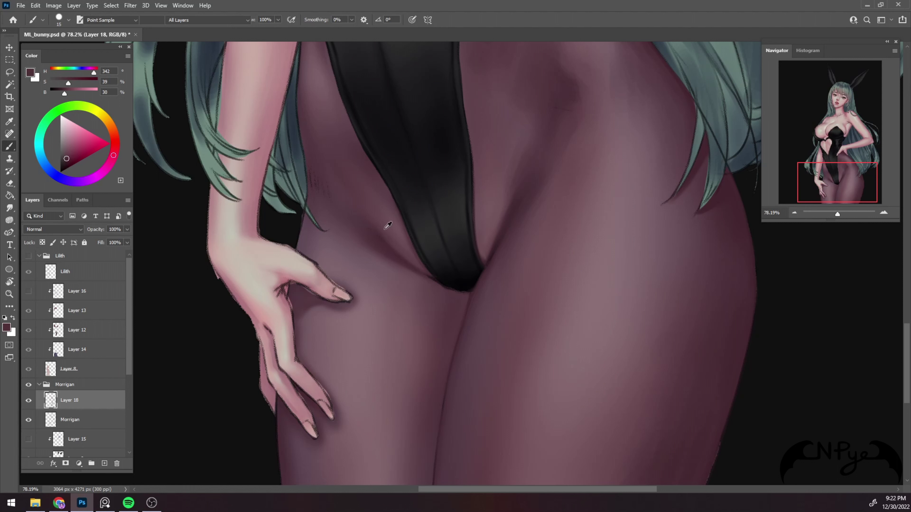
pyautogui.keyDown('alt'); pyautogui.click(386, 212); pyautogui.keyUp('alt')
pyautogui.press(']')
pyautogui.press(']')
pyautogui.press(']')
pyautogui.keyDown('alt'); pyautogui.click(359, 226); pyautogui.keyUp('alt')
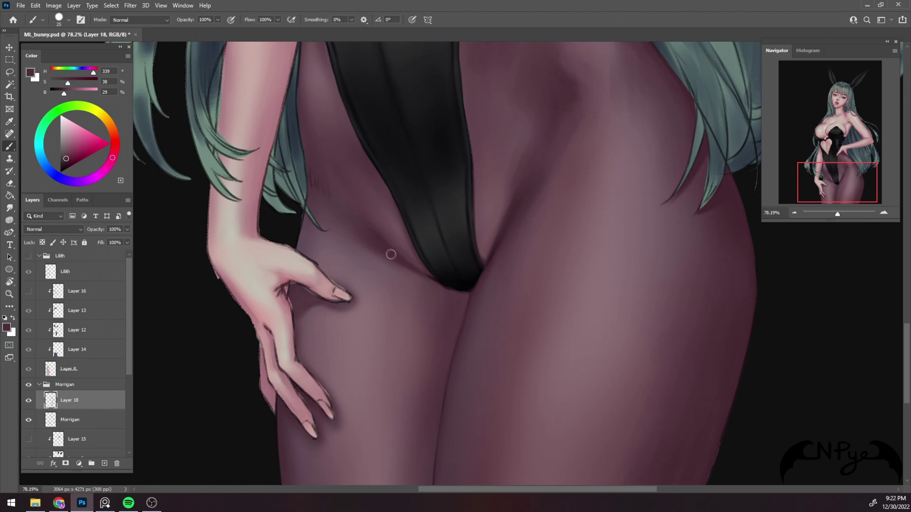
pyautogui.press('[')
pyautogui.press('[')
pyautogui.press('[')
# Resample mid, lighter and deeper shadow skin tones near the hip and thigh, fine-tuning brush size
pyautogui.keyDown('alt'); pyautogui.click(341, 195); pyautogui.keyUp('alt')
pyautogui.keyDown('alt'); pyautogui.click(313, 178); pyautogui.keyUp('alt')
pyautogui.press('[')
pyautogui.press(']')
pyautogui.press(']')
pyautogui.press(']')
pyautogui.press(']')
pyautogui.press('alt')
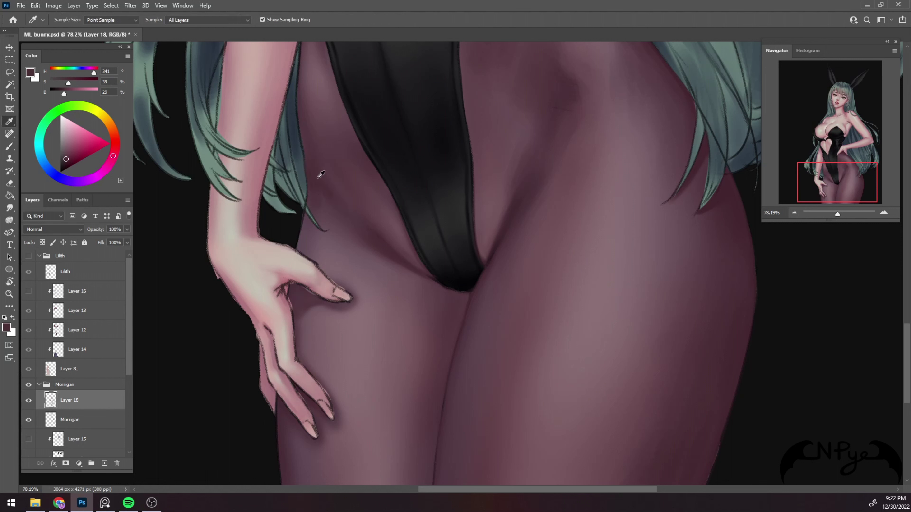
pyautogui.keyDown('alt'); pyautogui.click(318, 178); pyautogui.keyUp('alt')
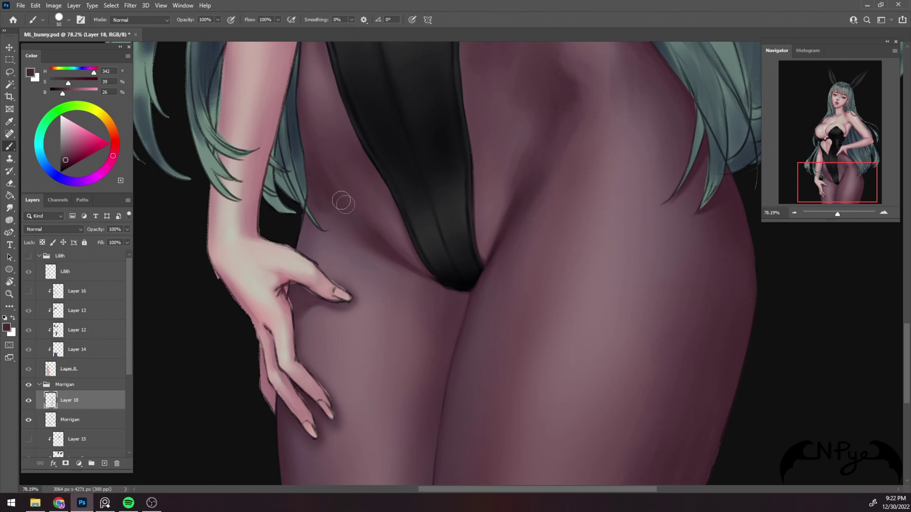
pyautogui.press(']')
pyautogui.keyDown('alt'); pyautogui.click(317, 145); pyautogui.keyUp('alt')
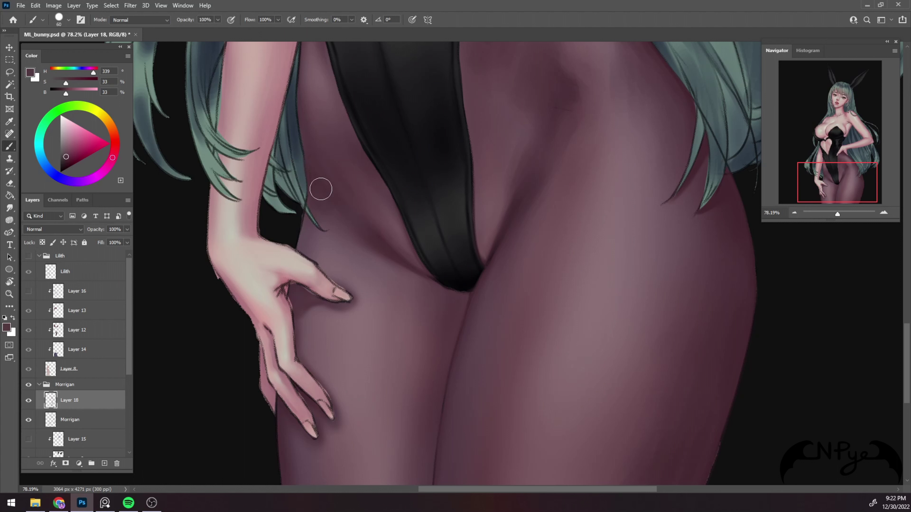
pyautogui.press('[')
pyautogui.press('[')
pyautogui.keyDown('alt'); pyautogui.click(377, 230); pyautogui.keyUp('alt')
pyautogui.keyDown('alt'); pyautogui.click(352, 175); pyautogui.keyUp('alt')
pyautogui.press('[')
pyautogui.press('[')
# Frame the hand on the upper thigh and pick a darker shadow tone with a fine brush
pyautogui.moveTo(528, 312); pyautogui.dragTo(549, 264)
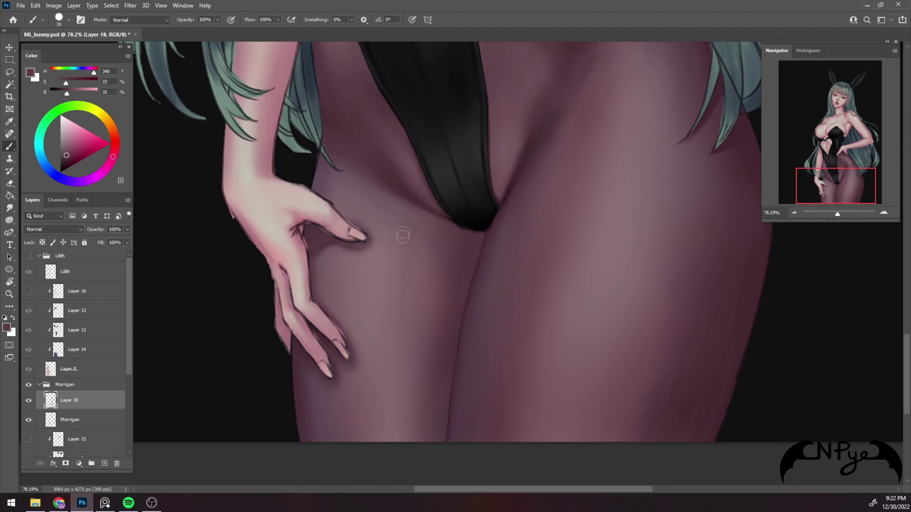
pyautogui.keyDown('alt'); pyautogui.click(412, 193); pyautogui.keyUp('alt')
pyautogui.press('[')
pyautogui.press('[')
pyautogui.press('[')
pyautogui.keyDown('alt'); pyautogui.click(293, 342); pyautogui.keyUp('alt')
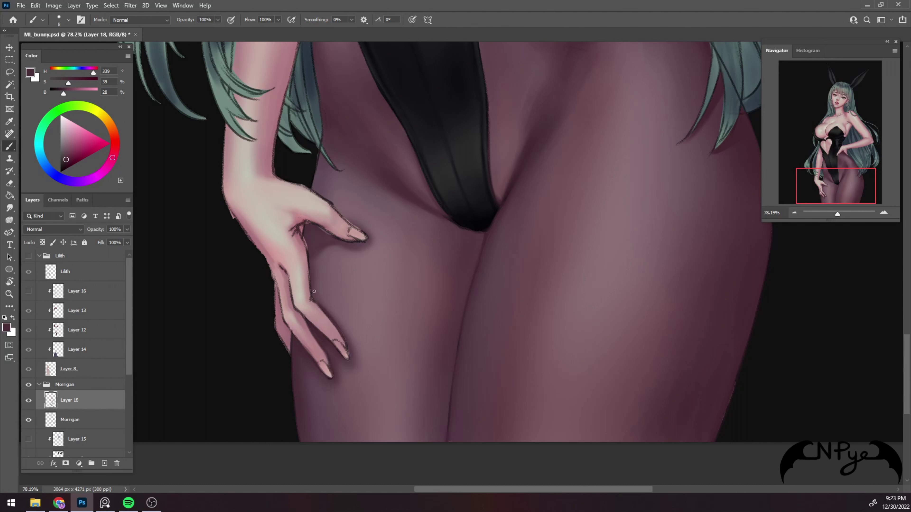
pyautogui.press(']')
# Darken the lower finger's edge and shade the upper finger edge out to its tip
pyautogui.moveTo(308, 285); pyautogui.dragTo(308, 259)
pyautogui.moveTo(329, 203); pyautogui.dragTo(367, 240)
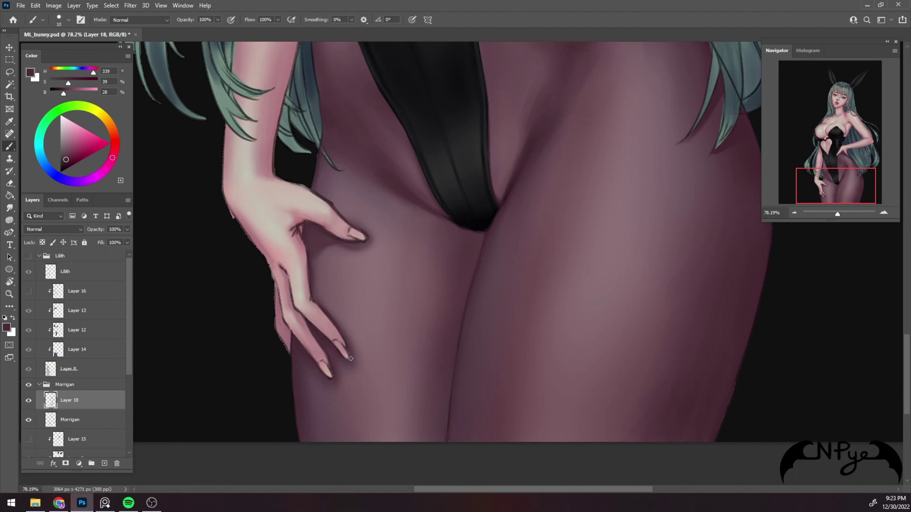
pyautogui.press(']')
pyautogui.moveTo(572, 261); pyautogui.dragTo(549, 406)
# At the waist, sample skin tones near the suit and darken the skin edge beside the hair
pyautogui.moveTo(485, 287); pyautogui.dragTo(557, 250)
pyautogui.press('i')
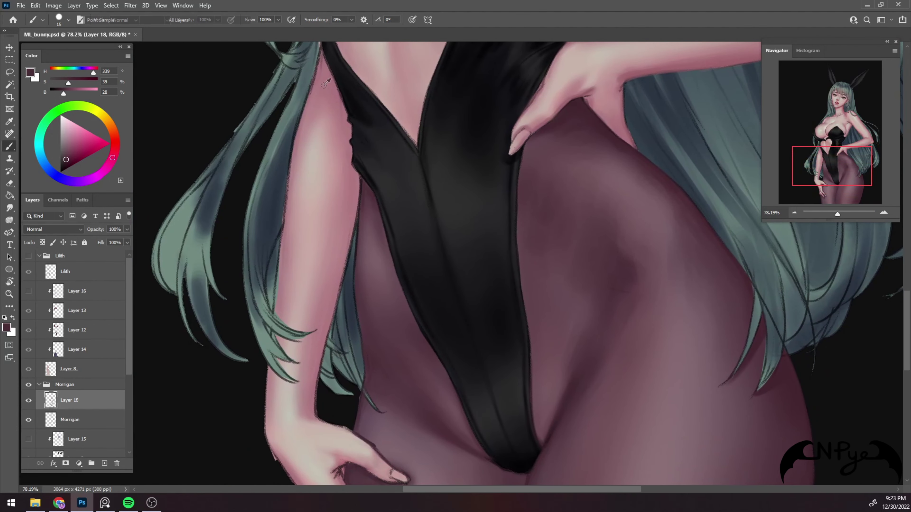
pyautogui.click(323, 57)
pyautogui.press('b')
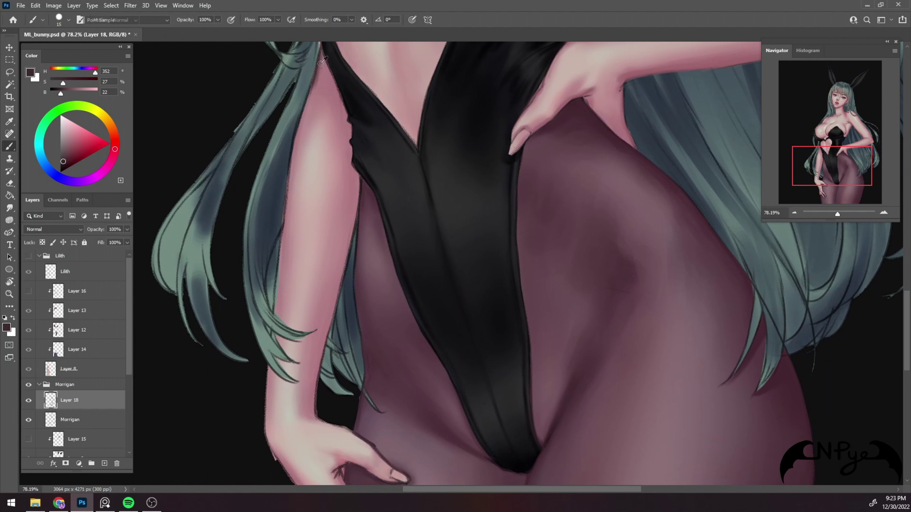
pyautogui.keyDown('alt'); pyautogui.click(321, 50); pyautogui.keyUp('alt')
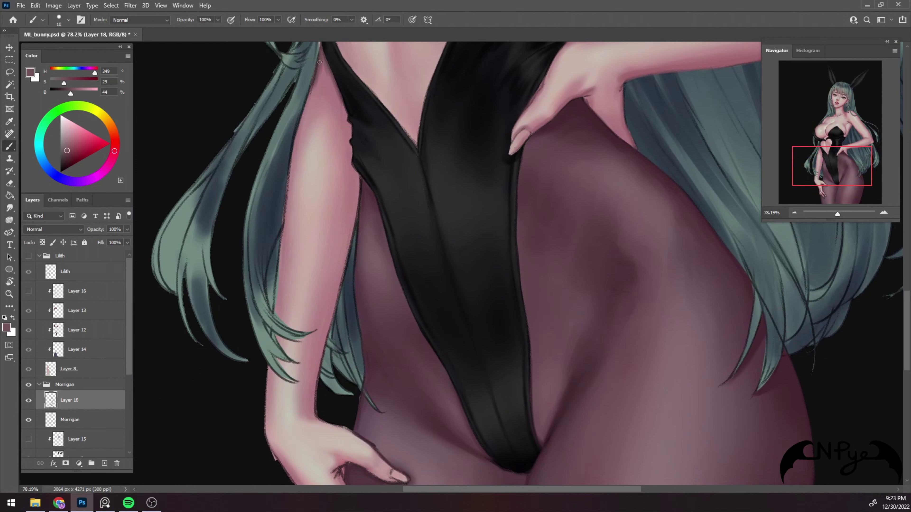
pyautogui.moveTo(306, 103); pyautogui.dragTo(309, 97)
# Paint darker shading along the hair-skin boundary and down the black suit's left edge
pyautogui.press(']')
pyautogui.moveTo(320, 55); pyautogui.dragTo(323, 88)
pyautogui.press(']')
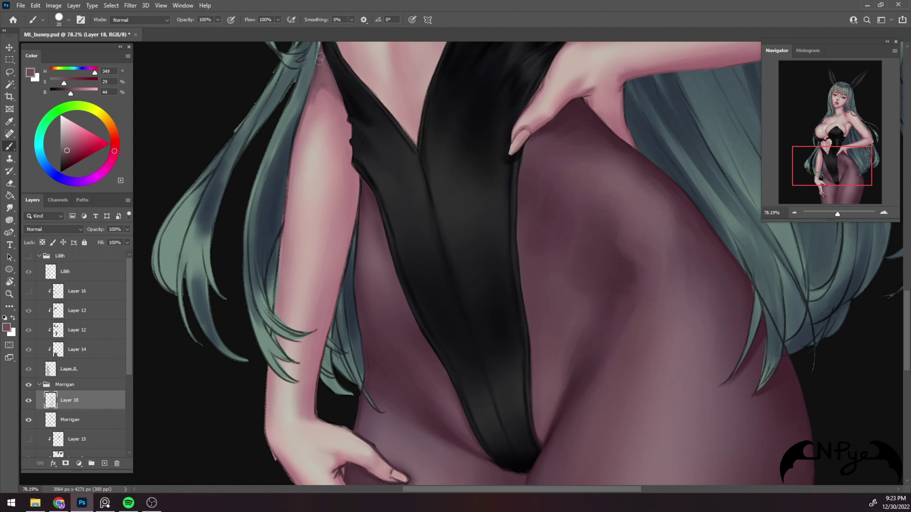
pyautogui.moveTo(348, 126)
pyautogui.mouseDown()
pyautogui.moveTo(323, 78)
pyautogui.moveTo(341, 126)
pyautogui.mouseUp()
pyautogui.press('[')
pyautogui.press(']')
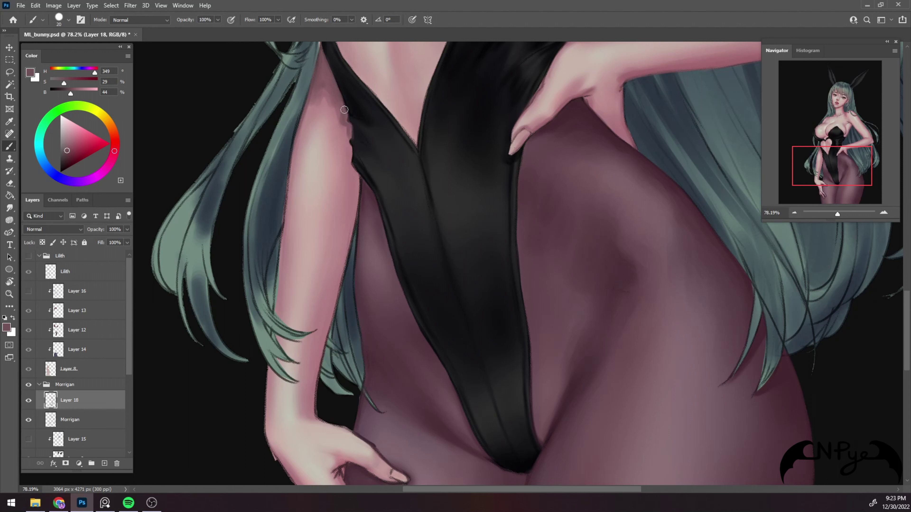
pyautogui.moveTo(344, 130); pyautogui.dragTo(345, 154)
pyautogui.press('[')
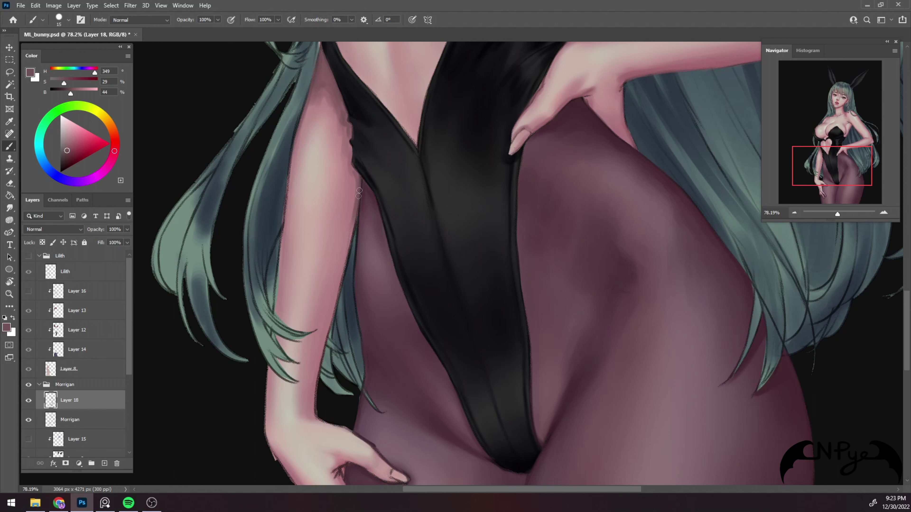
# Sample lighter skin and brighter pink tones from the arm, sizing the brush for its edge
pyautogui.keyDown('alt'); pyautogui.click(363, 178); pyautogui.keyUp('alt')
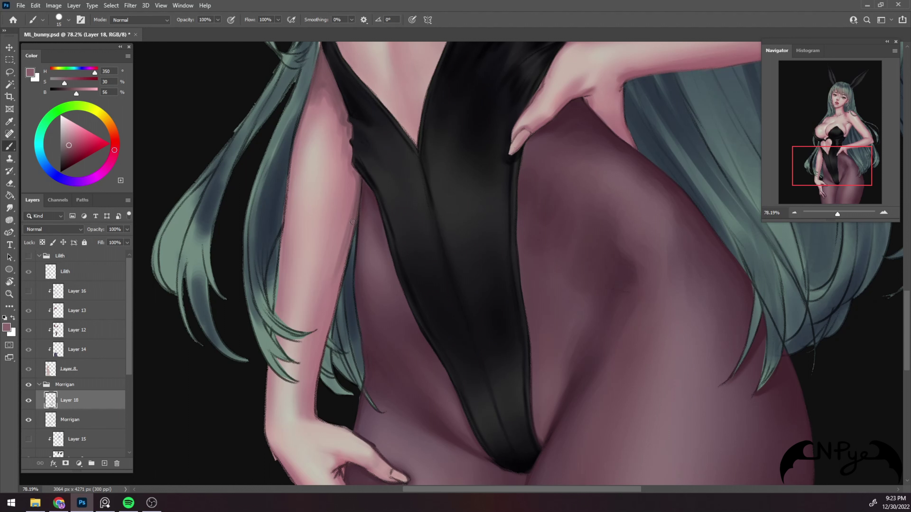
pyautogui.keyDown('alt'); pyautogui.click(644, 63); pyautogui.keyUp('alt')
pyautogui.press(']')
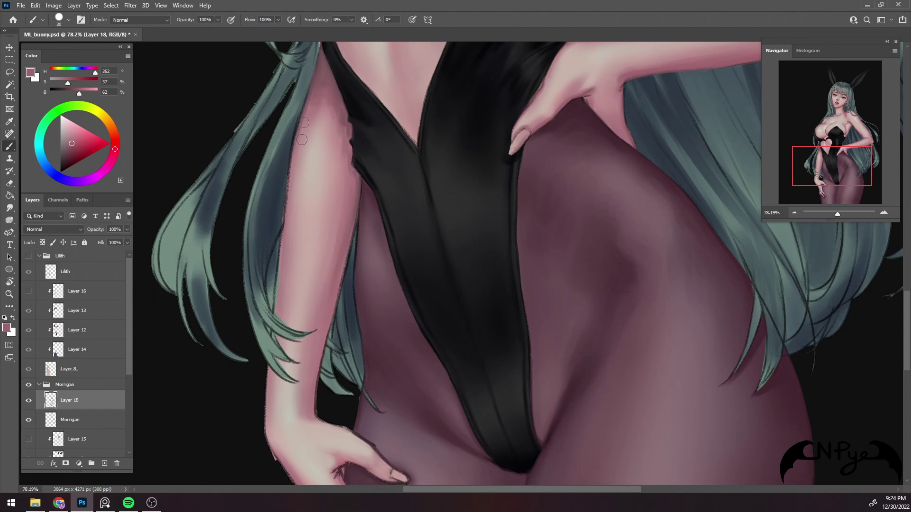
pyautogui.press('[')
pyautogui.press('[')
pyautogui.press('[')
pyautogui.press(']')
pyautogui.press(']')
pyautogui.press('[')
pyautogui.press('[')
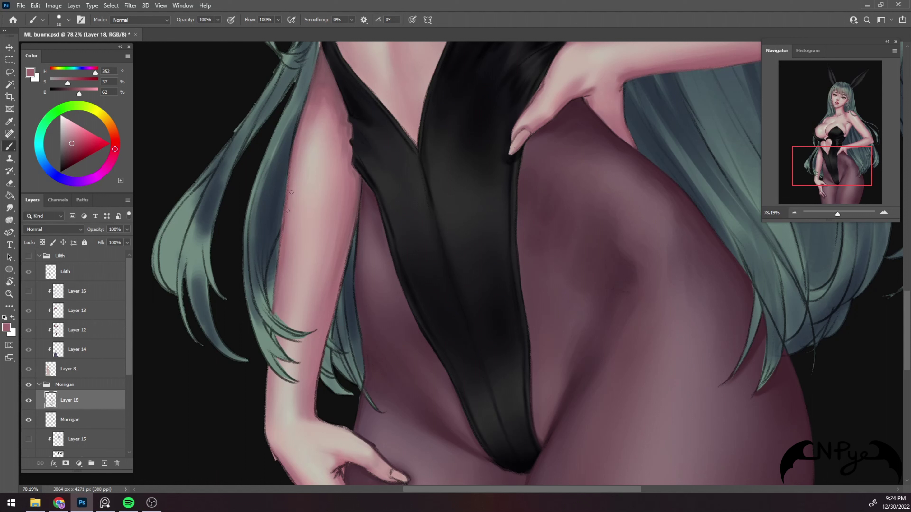
pyautogui.press(']')
pyautogui.press('[')
# Darken a short stretch of the arm edge with a sampled darker tone, then pick a lighter blending tone
pyautogui.keyDown('alt'); pyautogui.click(323, 338); pyautogui.keyUp('alt')
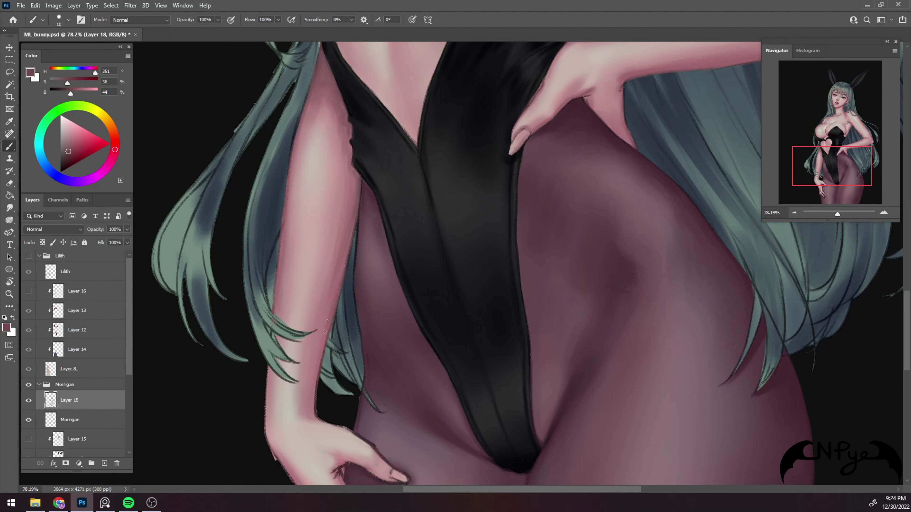
pyautogui.press('[')
pyautogui.press(']')
pyautogui.press(']')
pyautogui.press('[')
pyautogui.press(']')
pyautogui.press('[')
pyautogui.press('[')
pyautogui.press('[')
pyautogui.press(']')
pyautogui.moveTo(314, 387); pyautogui.dragTo(317, 367)
pyautogui.keyDown('alt'); pyautogui.click(324, 341); pyautogui.keyUp('alt')
pyautogui.press(']')
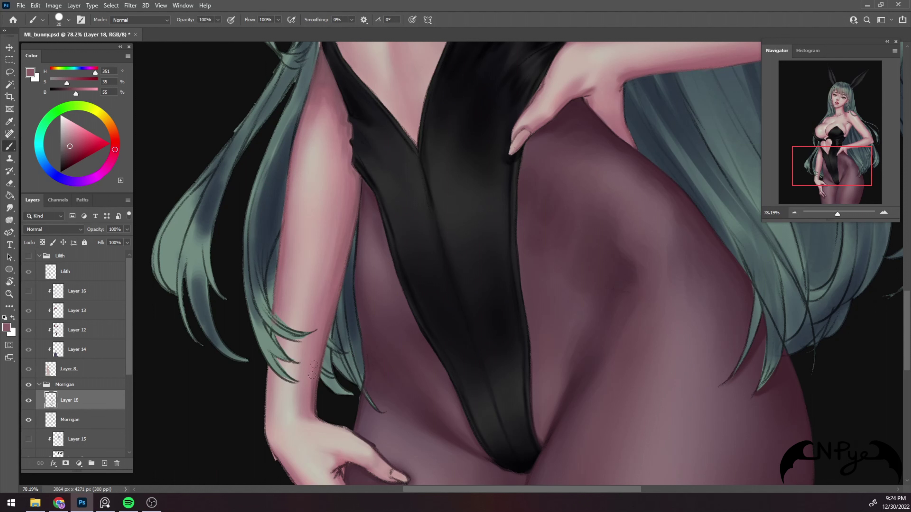
pyautogui.press('[')
pyautogui.press('[')
pyautogui.press('[')
# Shade the forearm under the hair strand tip and darken its outer contour in pink skin tone
pyautogui.moveTo(284, 387); pyautogui.dragTo(282, 265)
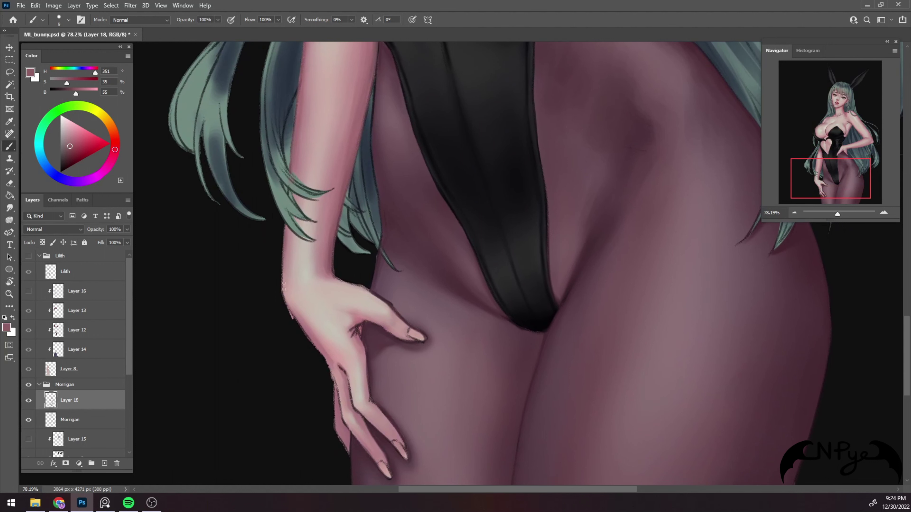
pyautogui.keyDown('alt'); pyautogui.click(290, 233); pyautogui.keyUp('alt')
pyautogui.press(']')
pyautogui.moveTo(299, 238)
pyautogui.mouseDown()
pyautogui.moveTo(286, 231)
pyautogui.moveTo(315, 239)
pyautogui.mouseUp()
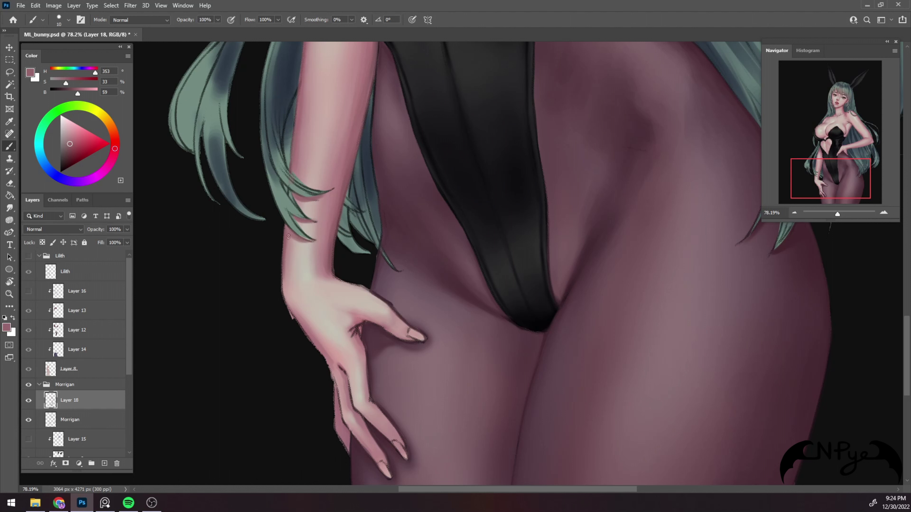
pyautogui.moveTo(284, 266); pyautogui.dragTo(283, 291)
# With a thumb shadow tone, darken the finger's right edge and the hand's outer edge, smoothing it
pyautogui.keyDown('alt'); pyautogui.click(362, 321); pyautogui.keyUp('alt')
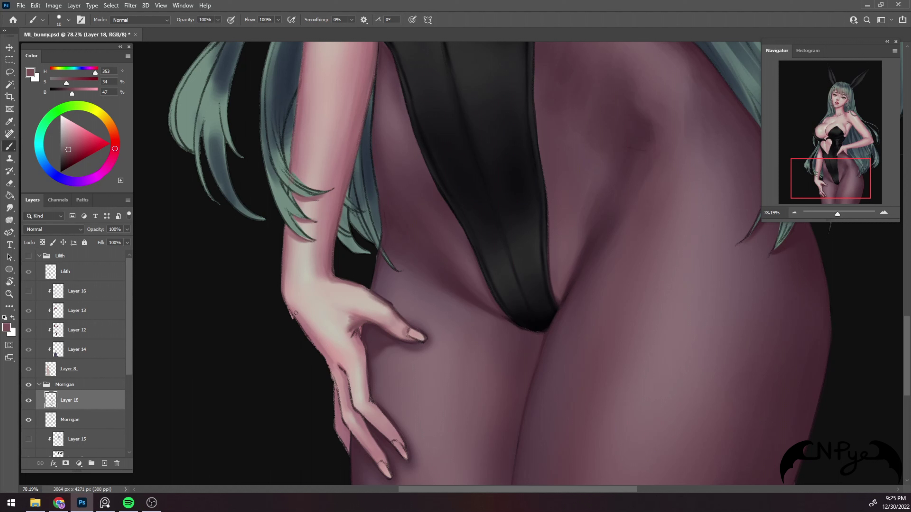
pyautogui.press('[')
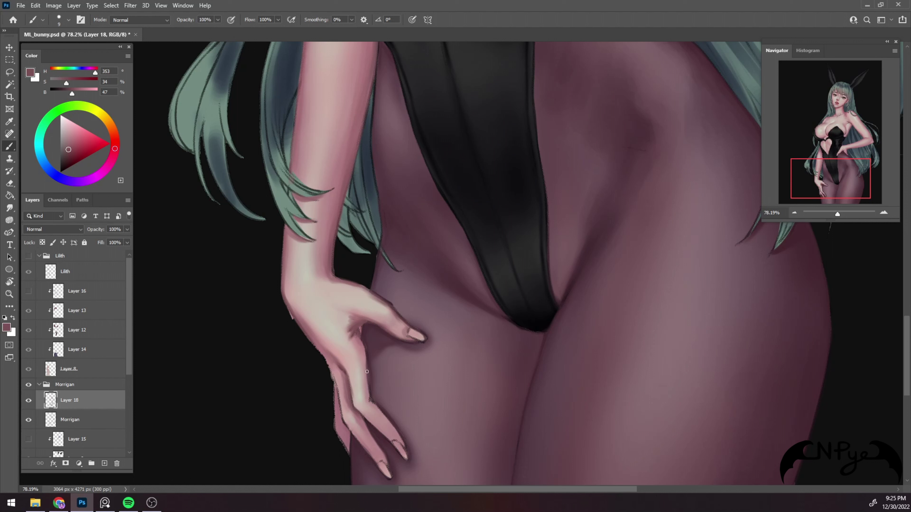
pyautogui.moveTo(366, 378); pyautogui.dragTo(369, 400)
pyautogui.press(']')
pyautogui.press(']')
pyautogui.press(']')
pyautogui.press(']')
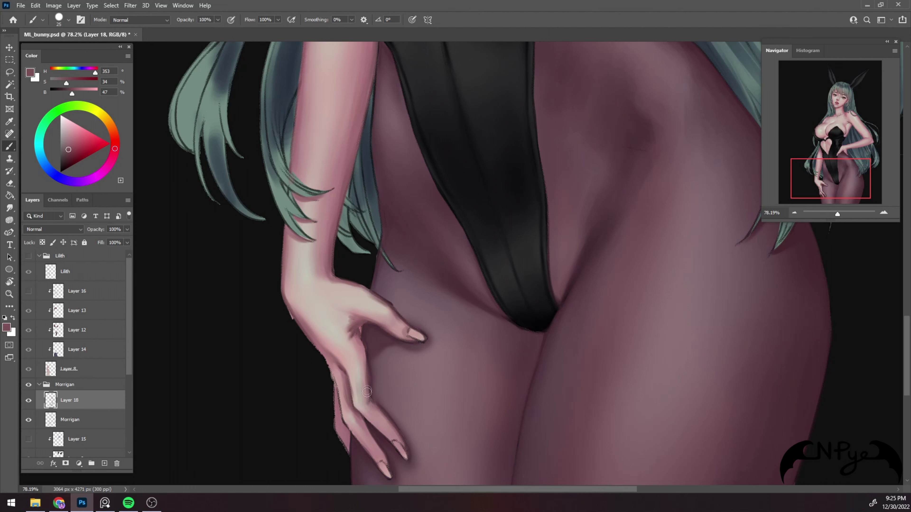
pyautogui.press('[')
pyautogui.press('[')
pyautogui.press('[')
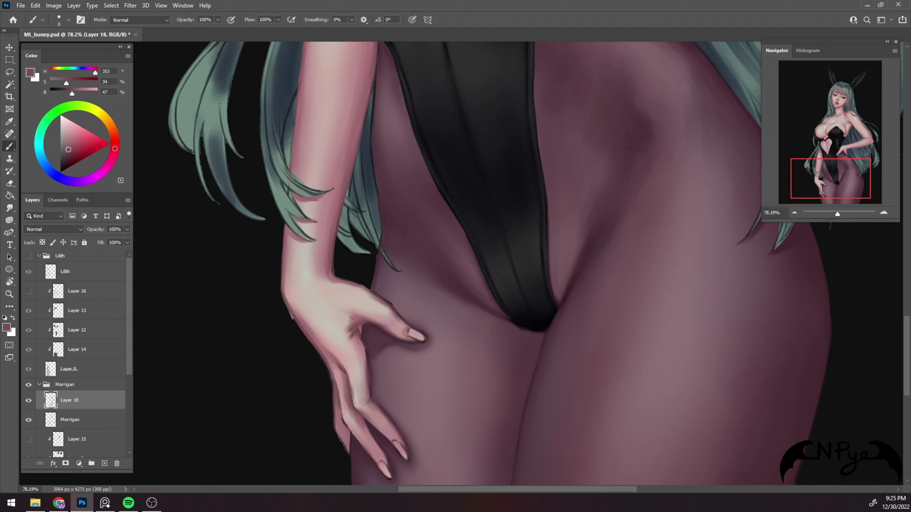
pyautogui.moveTo(338, 396); pyautogui.dragTo(334, 373)
pyautogui.moveTo(336, 405); pyautogui.dragTo(338, 428)
# Brighten and smooth the finger highlight with a light pink tone, then zoom out to the whole figure
pyautogui.press(']')
pyautogui.press(']')
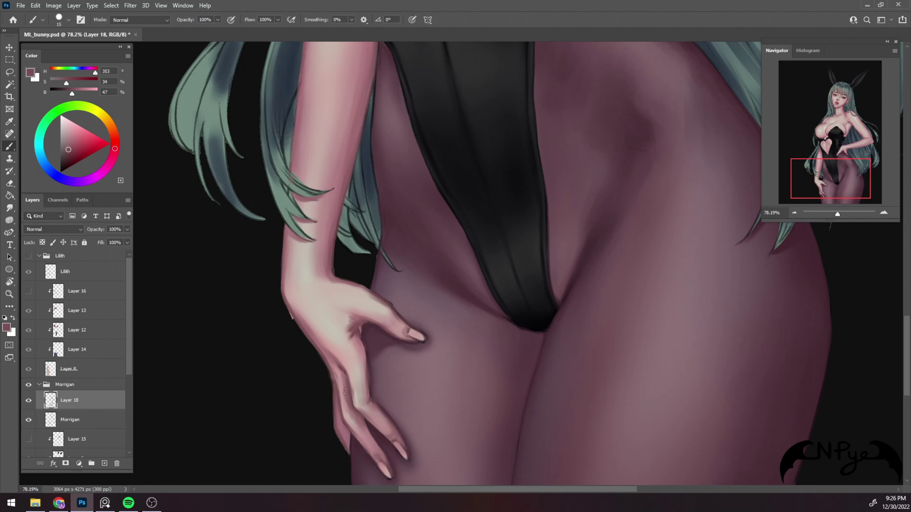
pyautogui.press(']')
pyautogui.keyDown('alt'); pyautogui.click(340, 379); pyautogui.keyUp('alt')
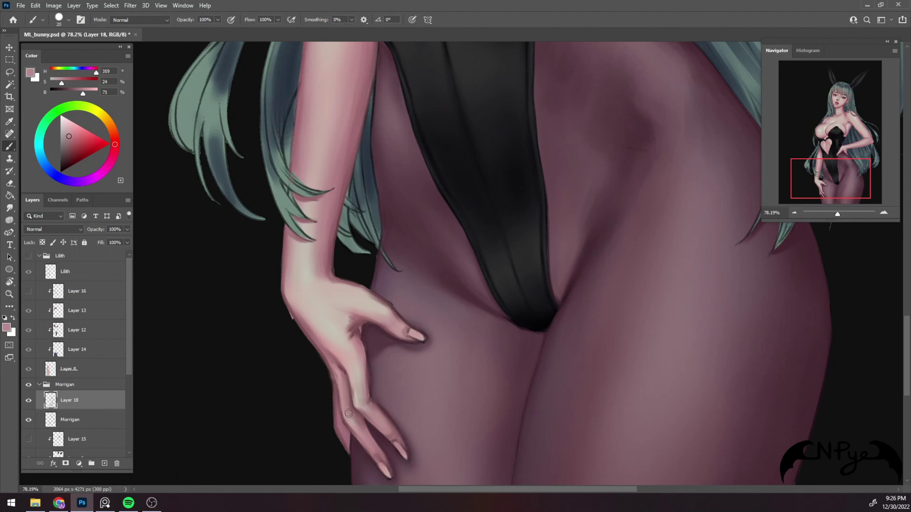
pyautogui.moveTo(349, 413); pyautogui.dragTo(351, 389)
pyautogui.scroll(-5, 530, 362)
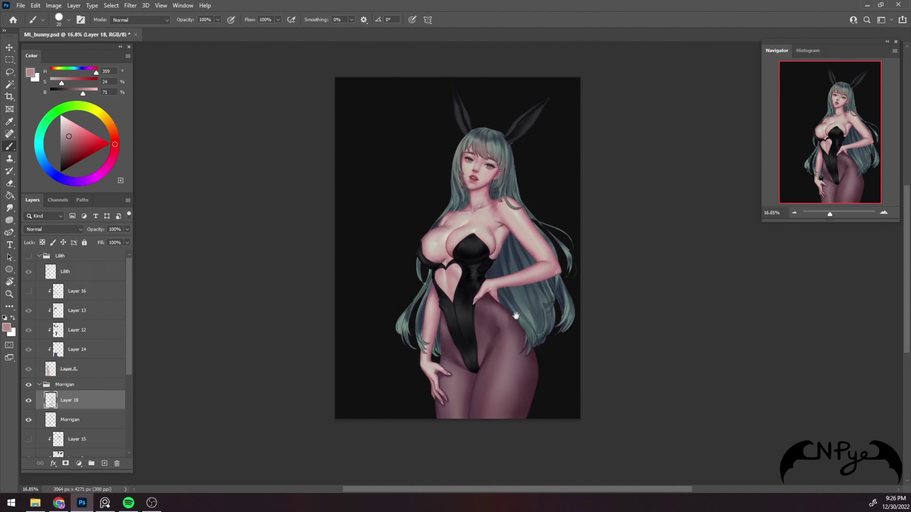